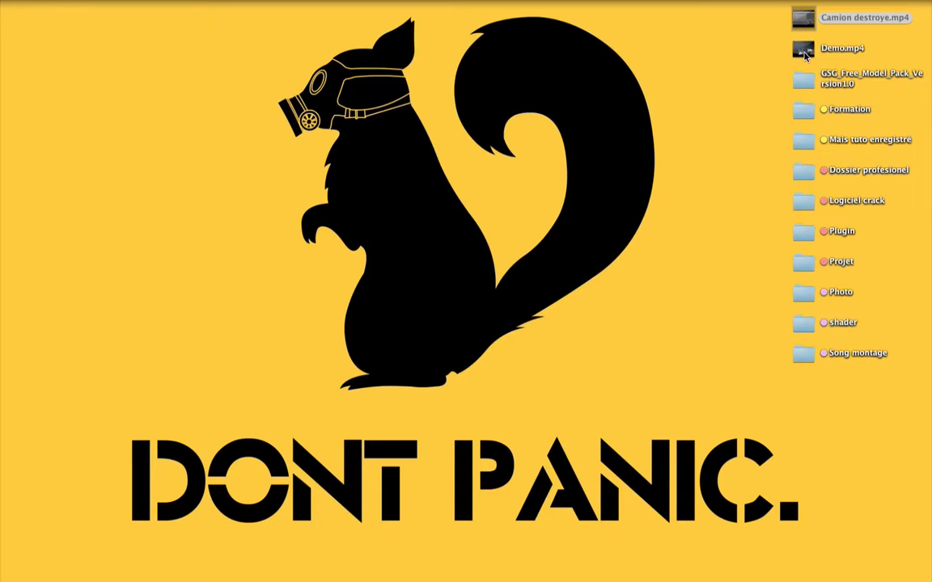
Watch Demo.mp4 in full screen, examining how the van deforms under the falling safes, and close the video
double_click(804, 50)
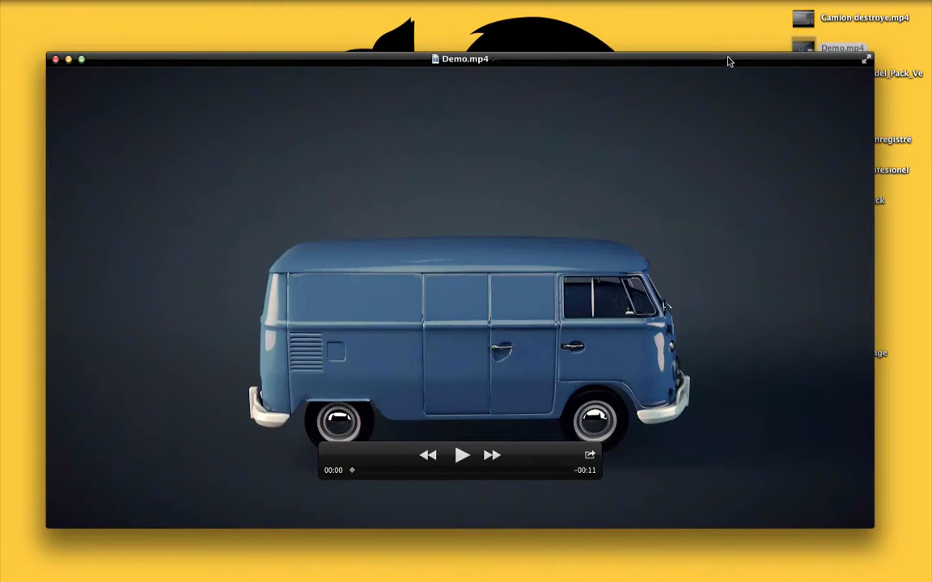
click(847, 61)
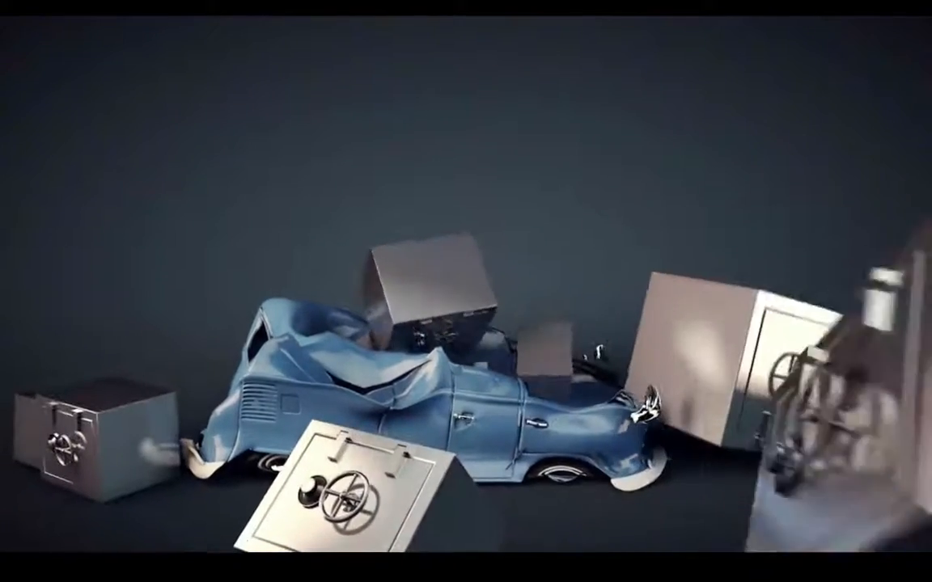
mouse_move(356, 329)
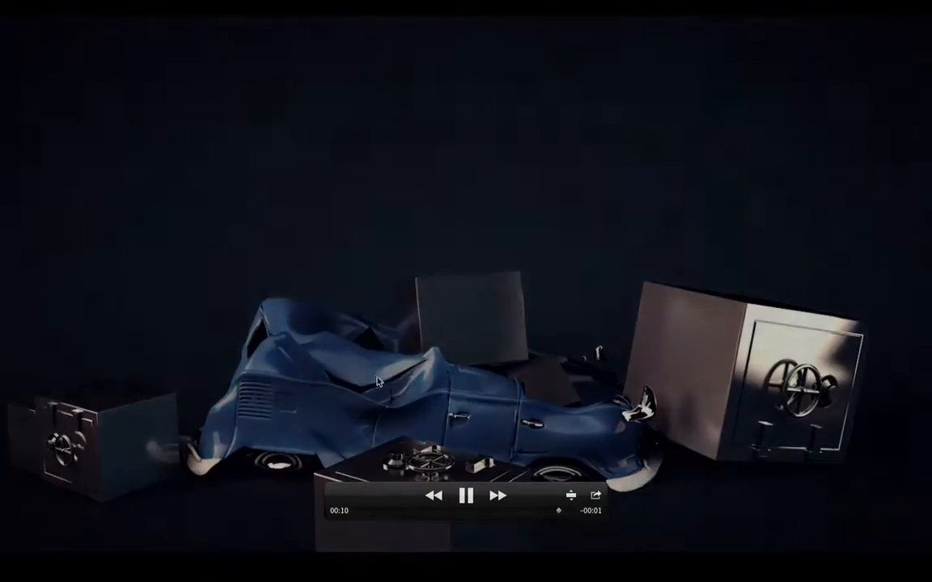
drag(497, 511, 356, 511)
click(467, 497)
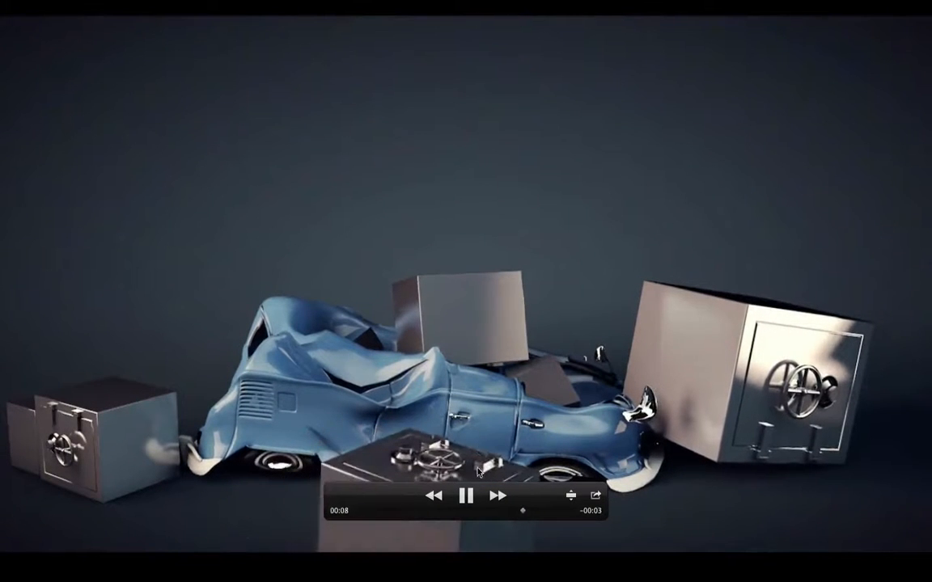
click(466, 496)
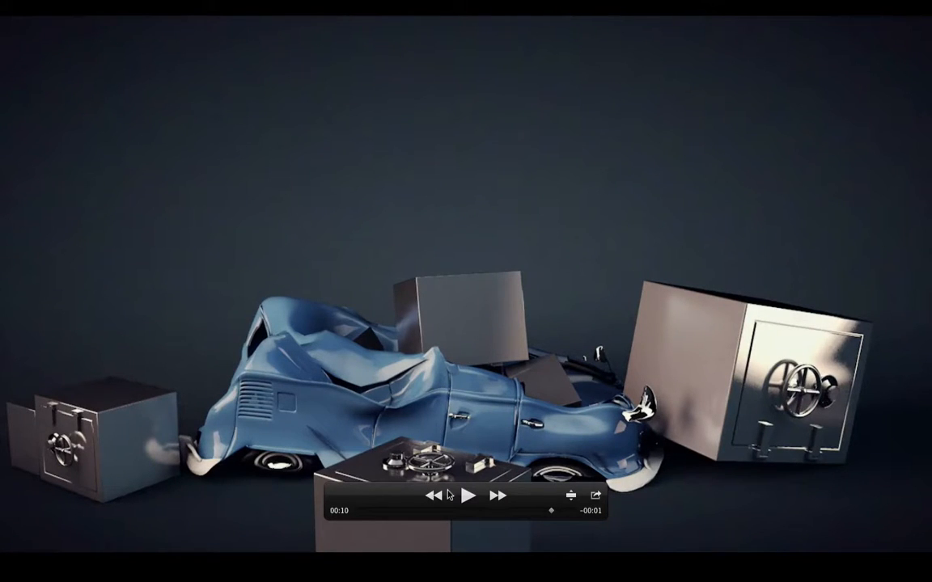
drag(474, 513, 277, 509)
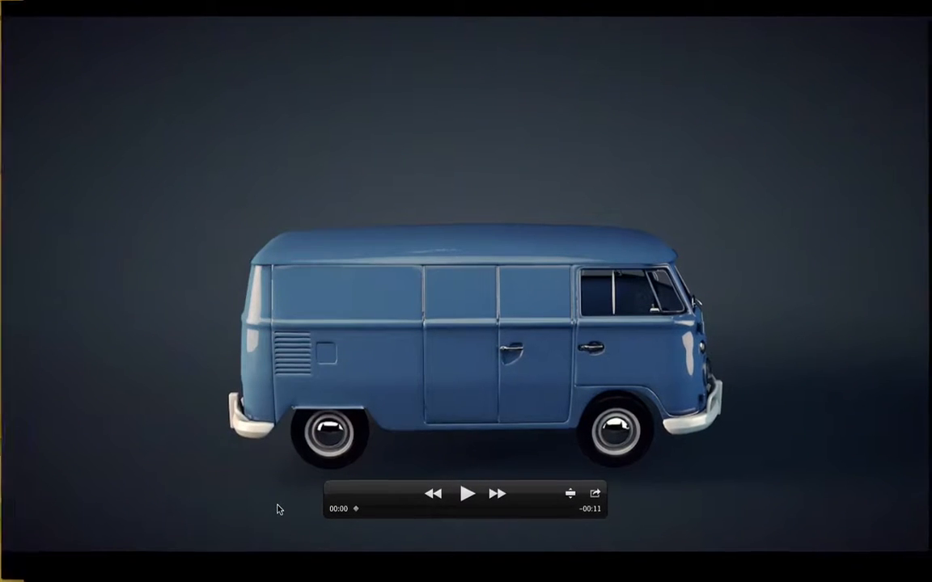
key(Escape)
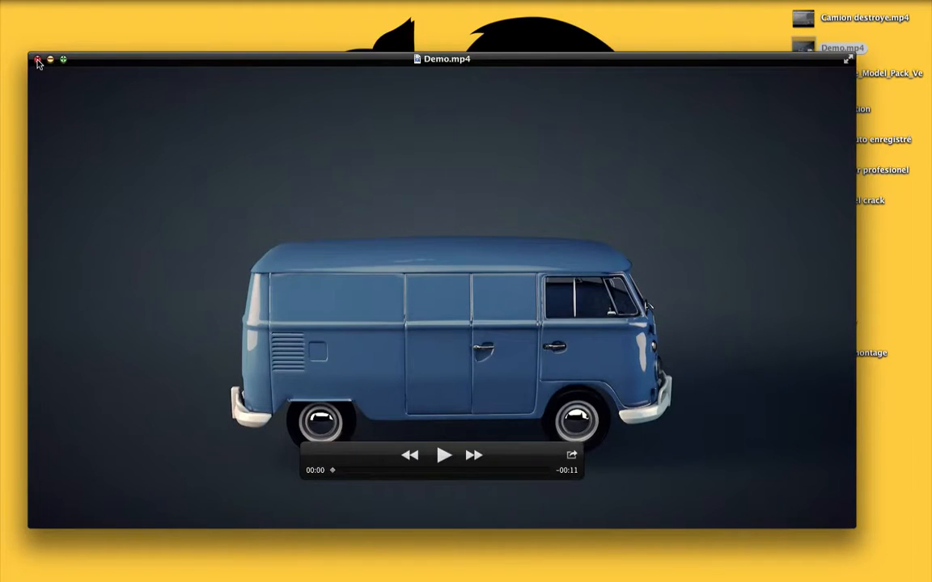
click(38, 60)
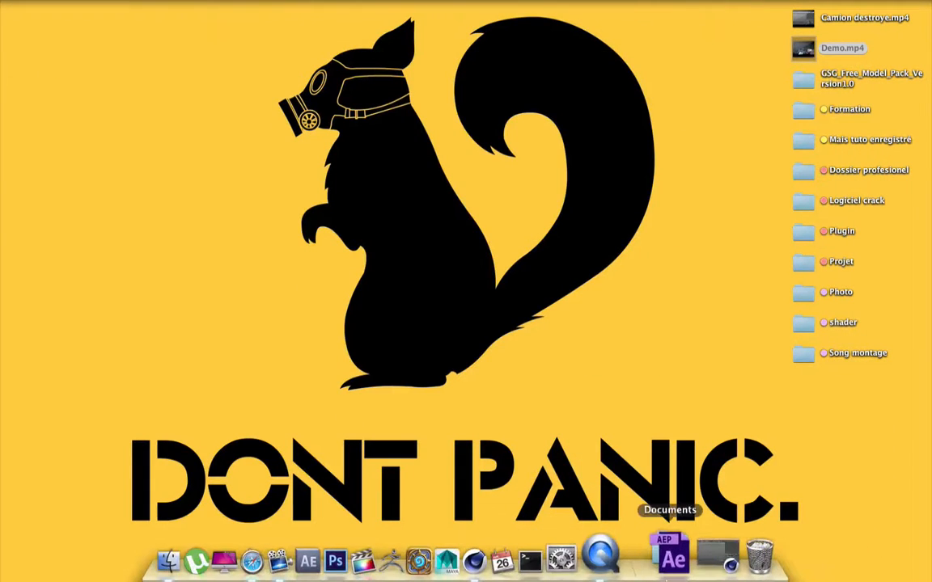
Switch to Cinema 4D and add a floor object (Sol) to the empty scene
click(699, 555)
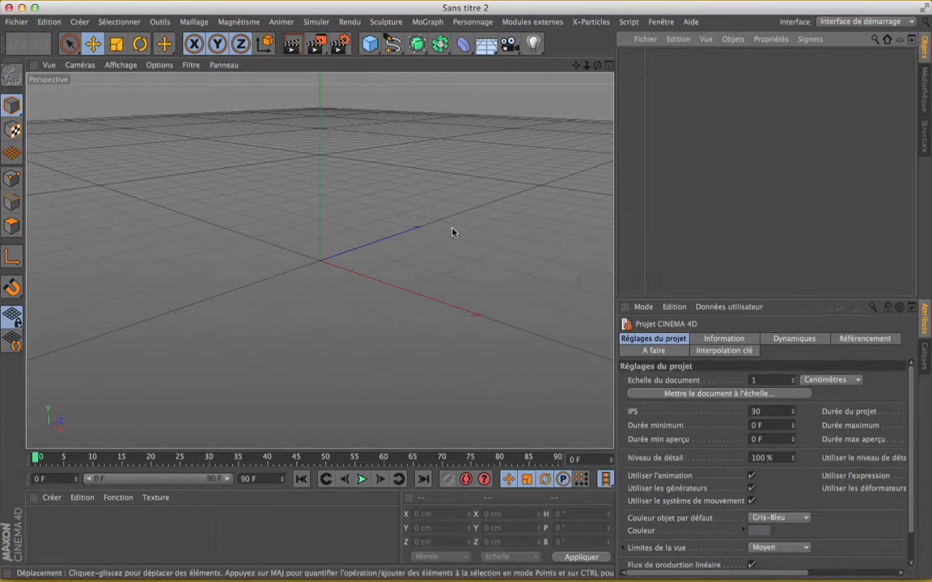
scroll(316, 220, up, 3)
scroll(316, 220, down, 3)
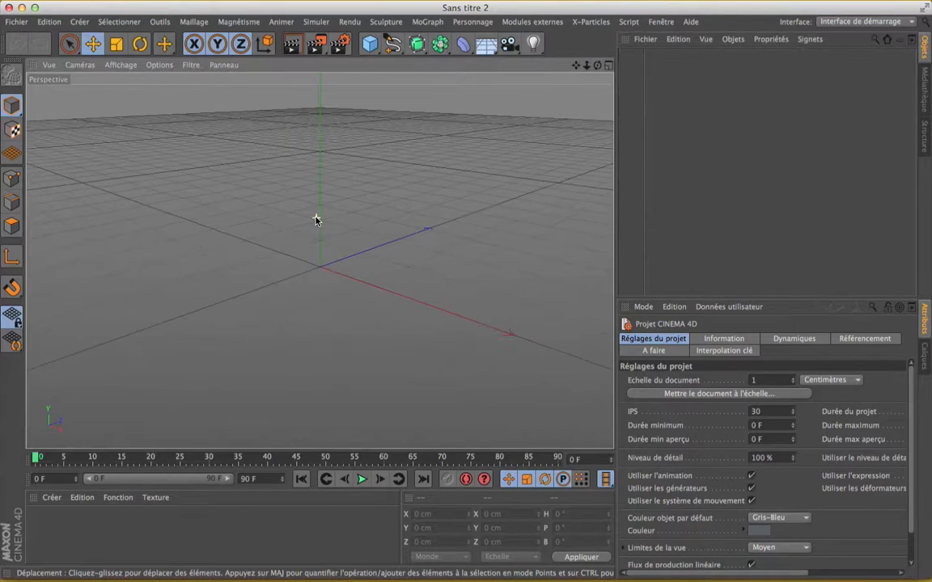
scroll(317, 220, up, 2)
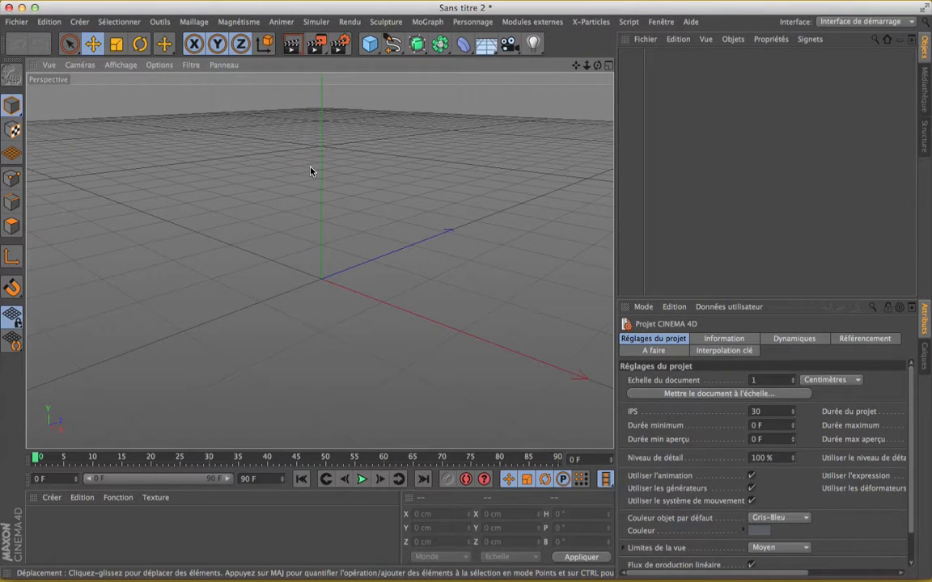
click(486, 46)
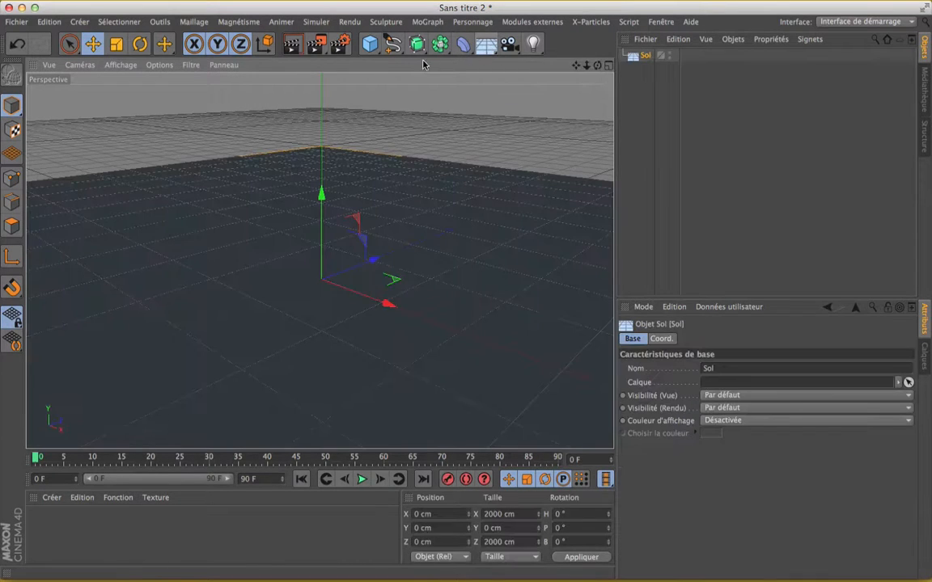
Add a cube and a sphere at the scene origin with their default sizes
click(369, 44)
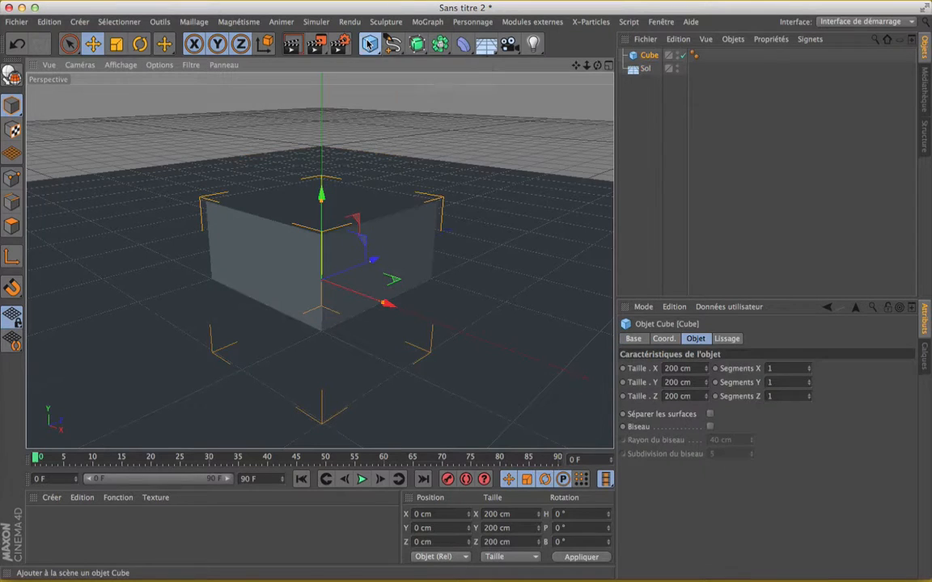
click(368, 44)
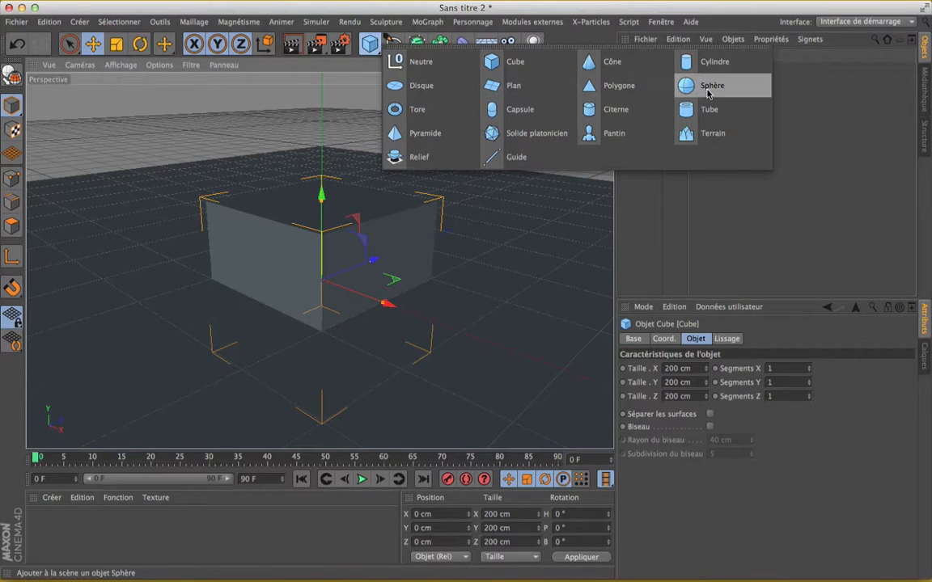
click(708, 95)
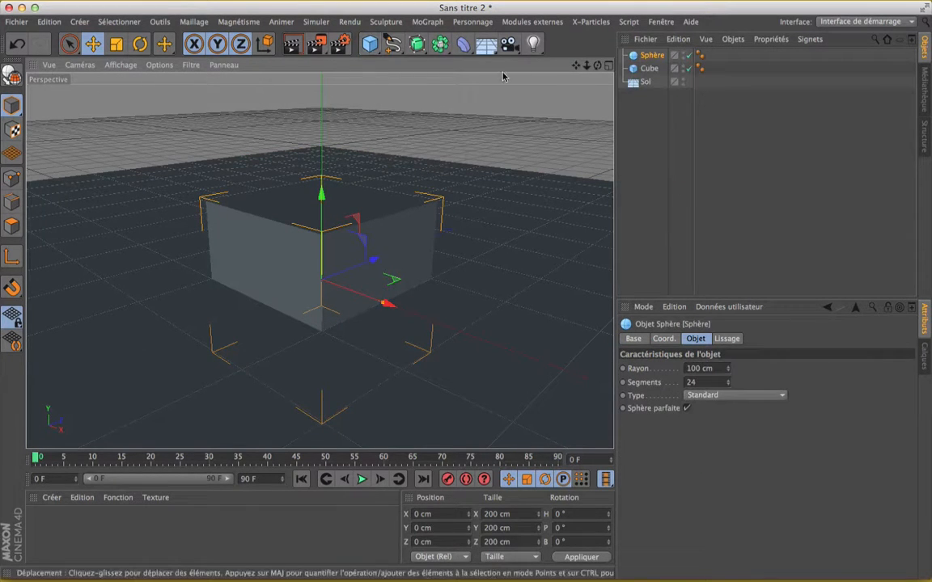
Set the perspective view's display to Gouraud shading with lines in wireframe mode (Fil de fer)
click(117, 65)
click(132, 102)
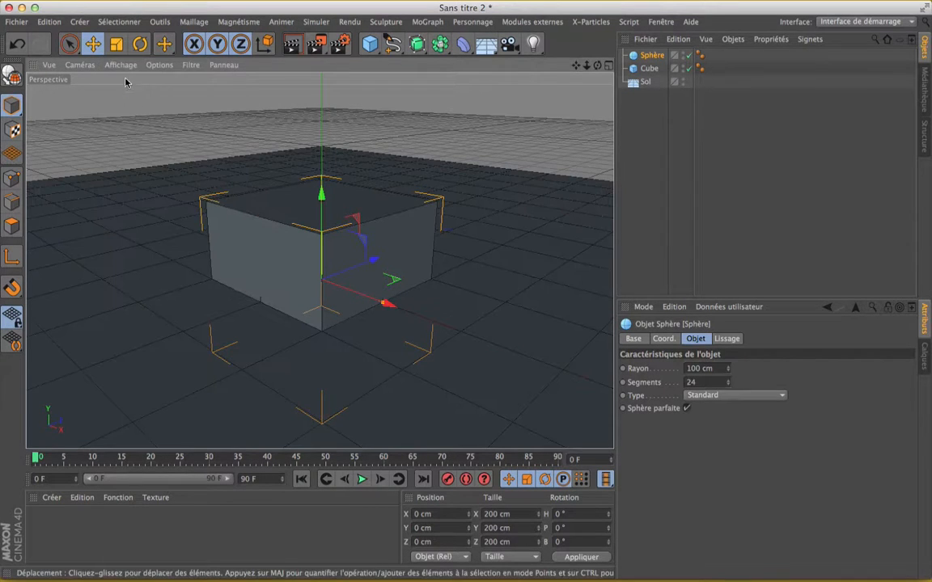
click(117, 64)
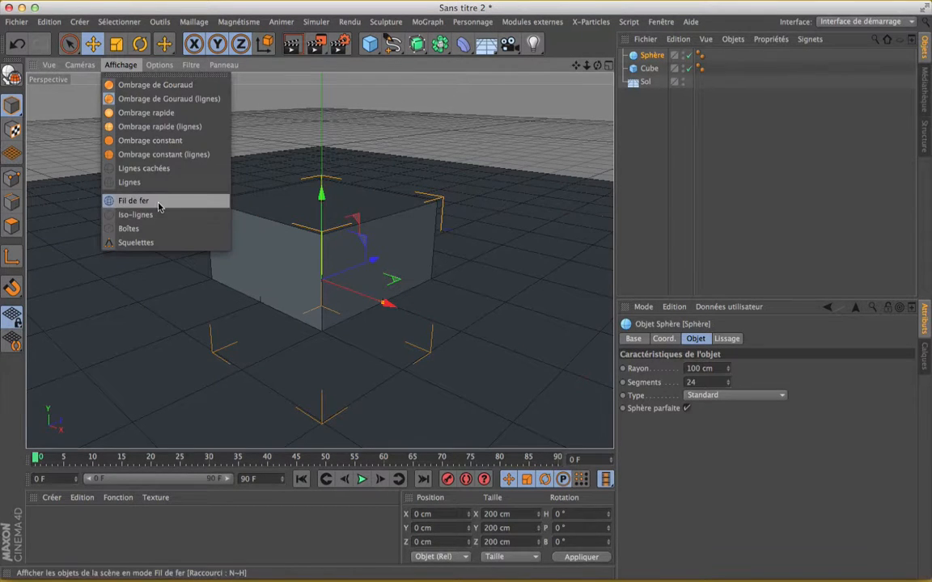
click(501, 112)
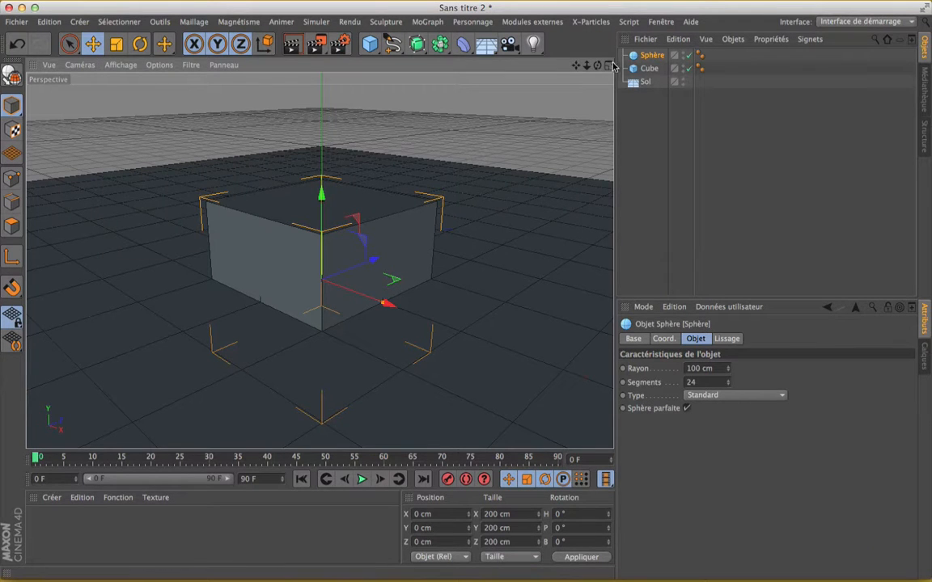
Maximize the front view (Avant) and display it with Gouraud shading and wireframe lines (Fil de fer)
click(608, 66)
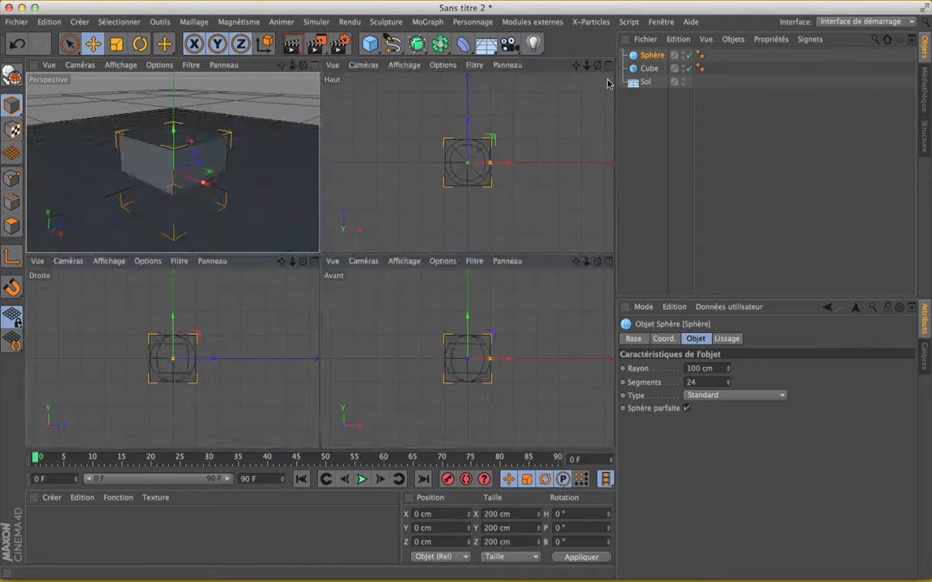
click(606, 267)
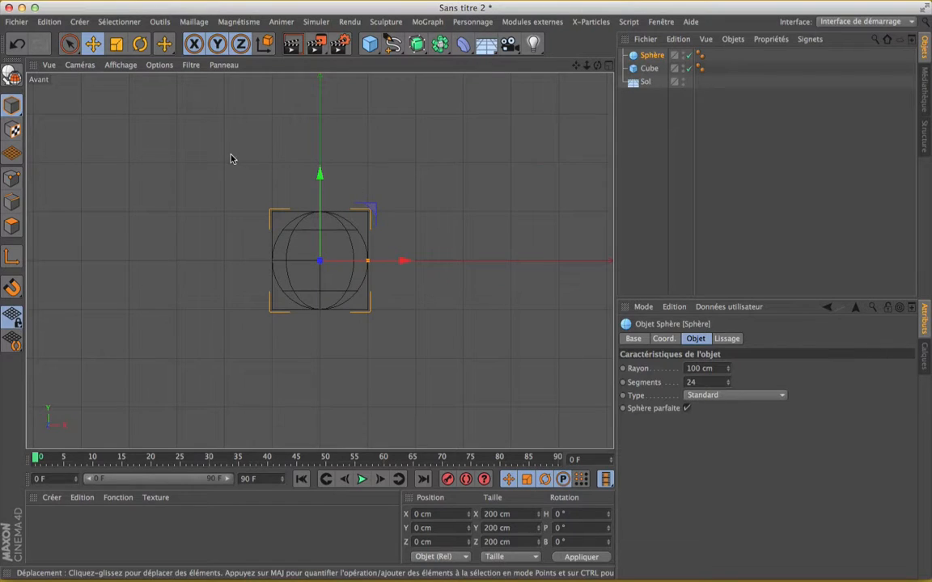
click(120, 64)
click(141, 104)
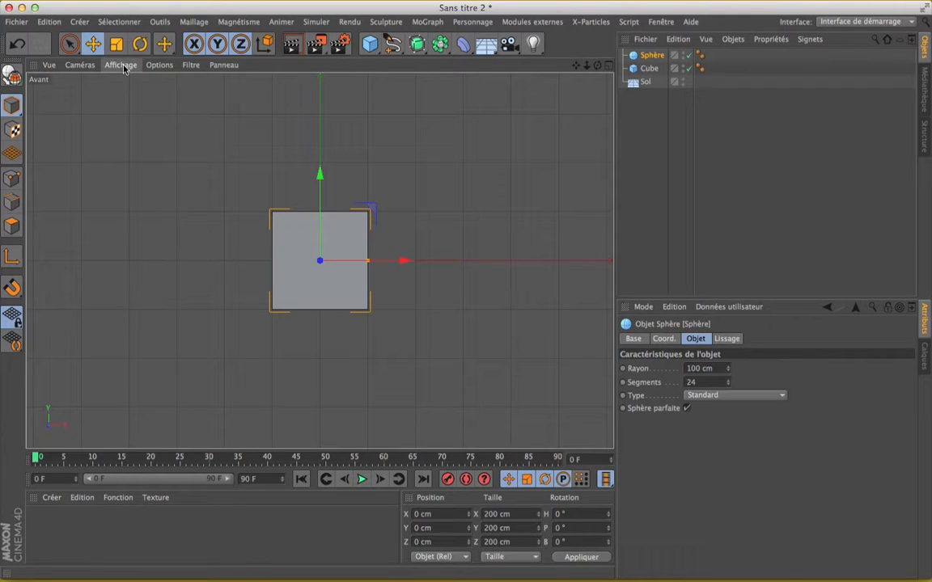
click(122, 66)
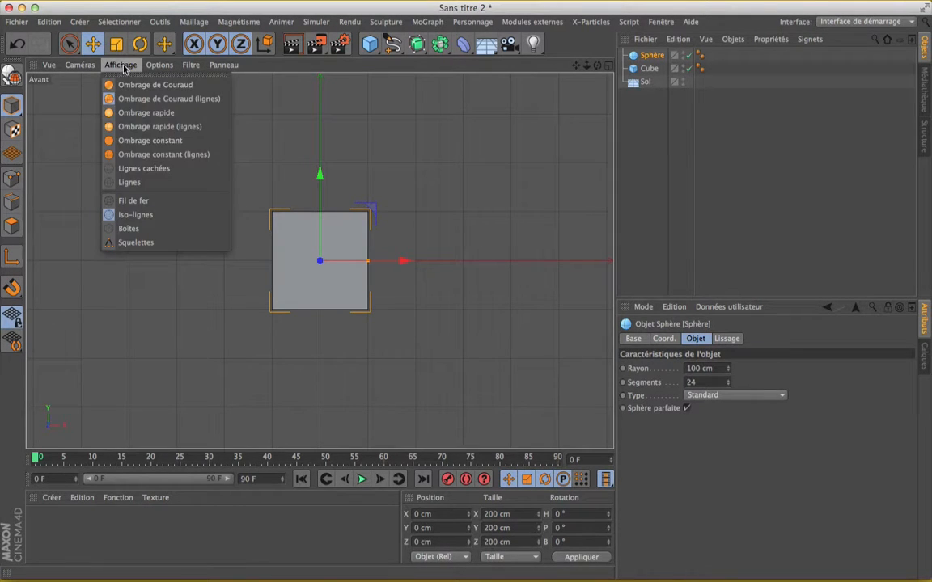
click(143, 201)
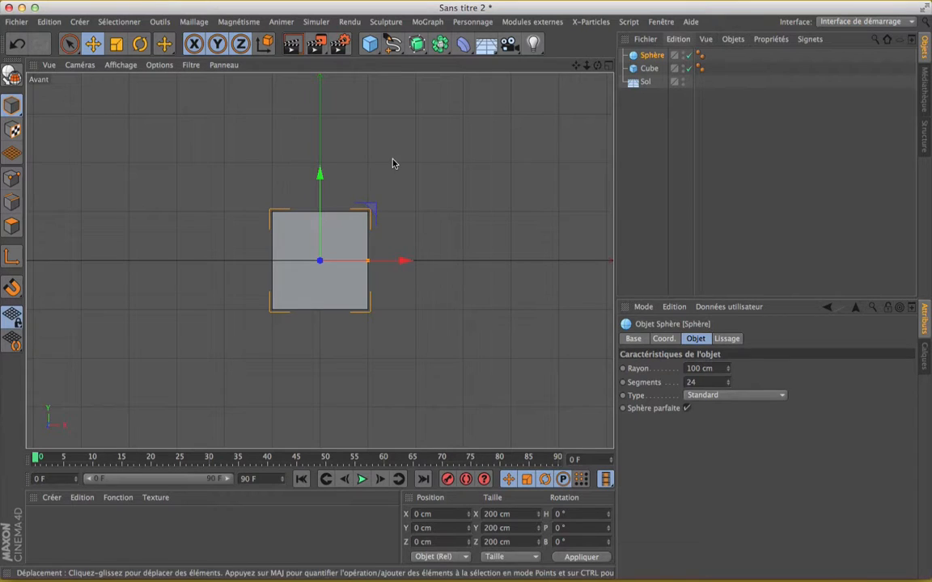
Raise the sphere and the cube together above the floor to about 346 cm in Y
shift+click(649, 69)
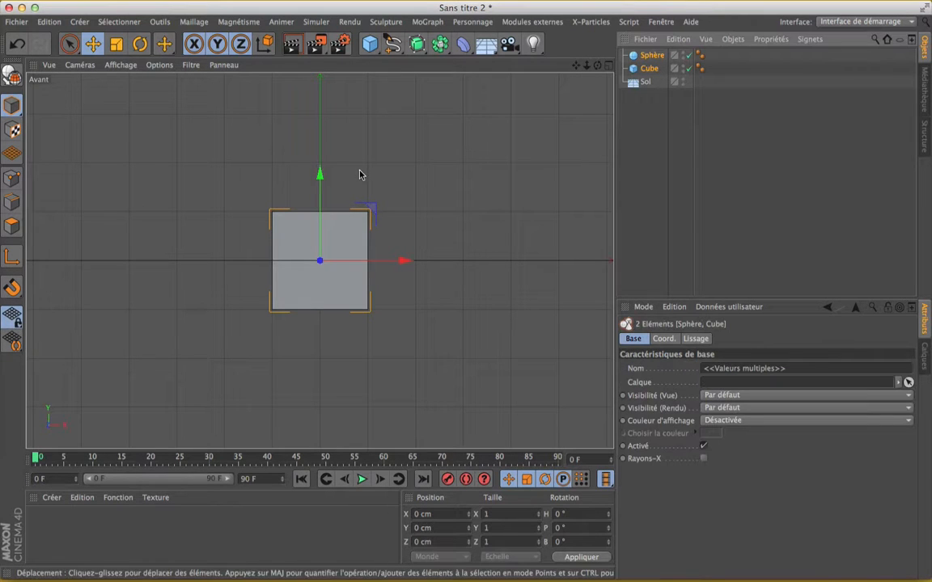
drag(318, 175, 317, 83)
scroll(298, 250, down, 5)
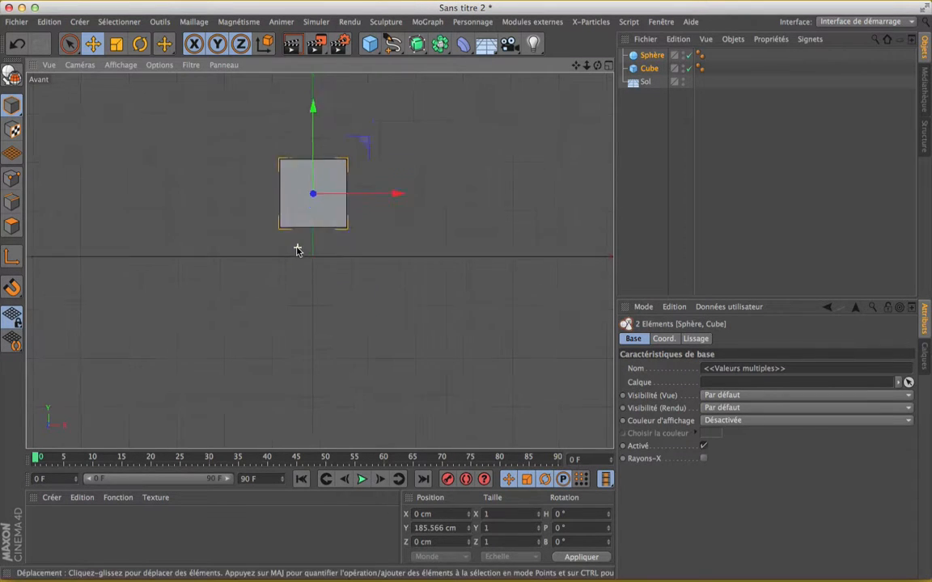
drag(308, 123, 307, 86)
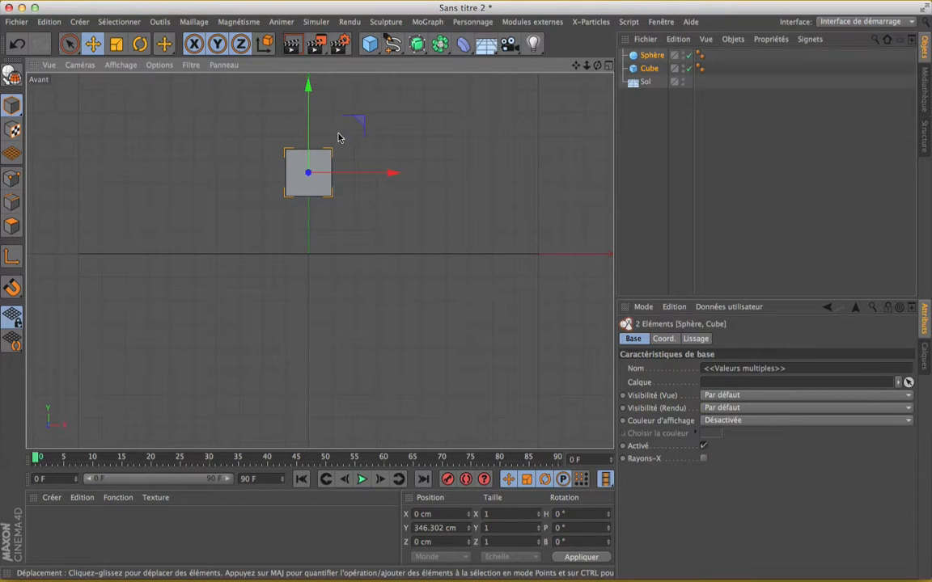
Move only the cube sideways away from the sphere to about 404 cm in X
scroll(339, 138, up, 3)
click(649, 69)
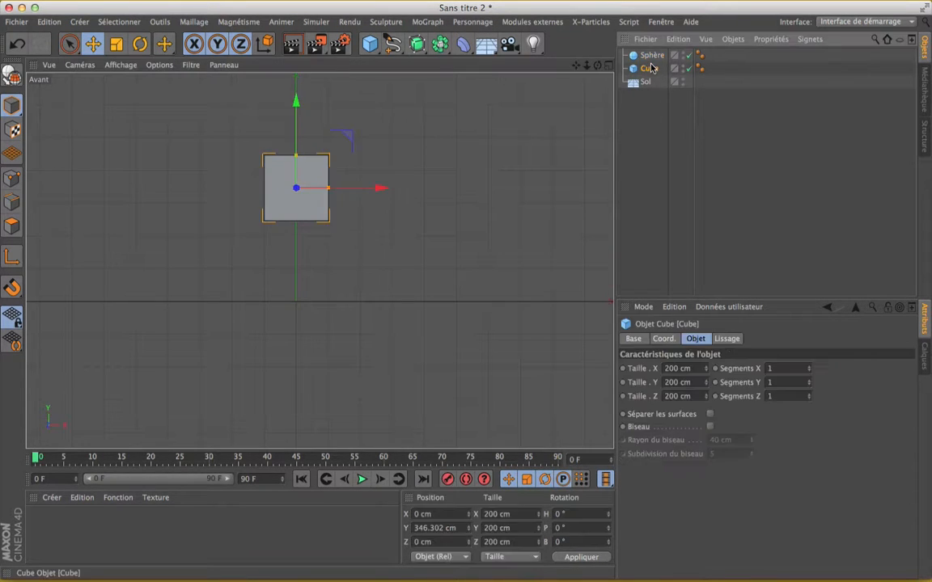
drag(365, 189, 511, 186)
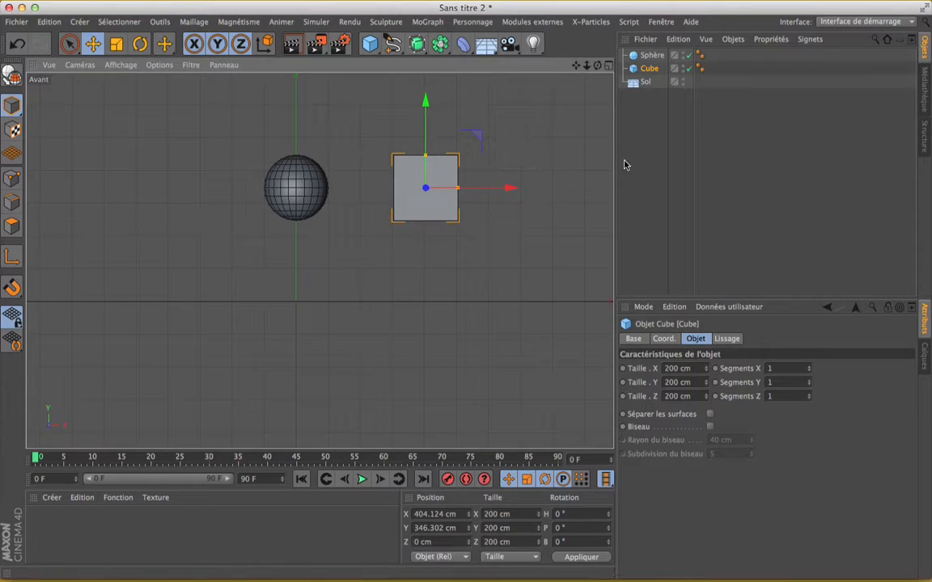
Apply a rigid body simulation tag (Corps rigide) to the sphere, cube and floor together, and clear the selection
click(634, 130)
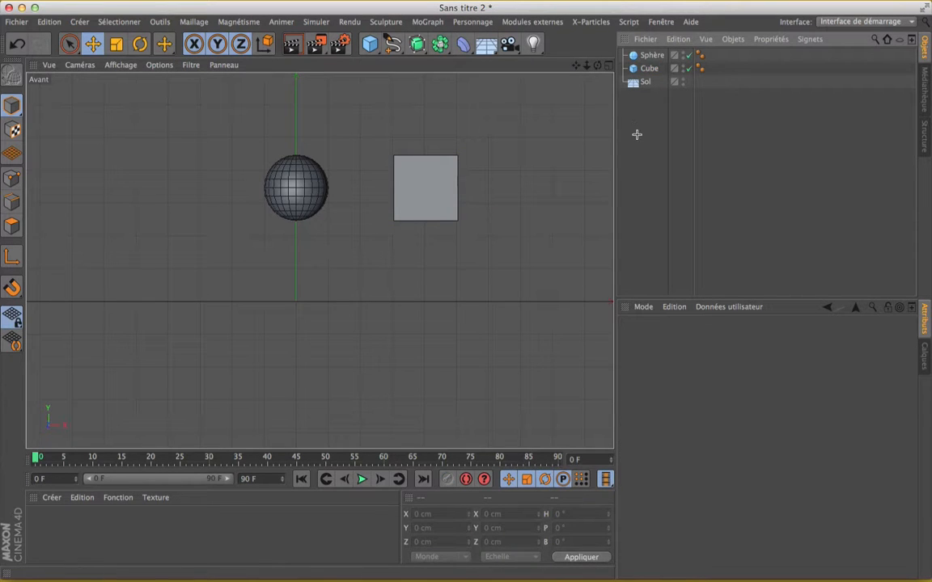
drag(636, 134, 665, 53)
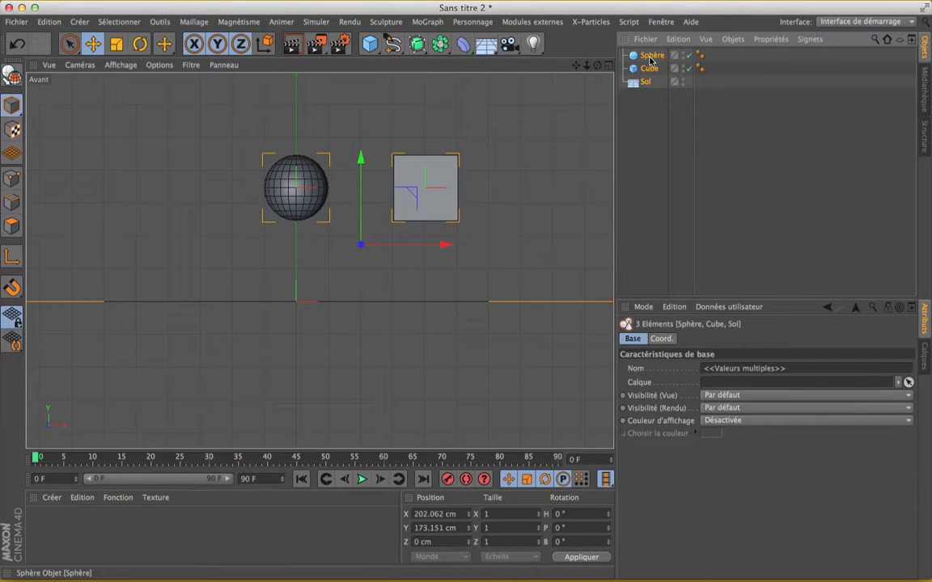
right_click(651, 58)
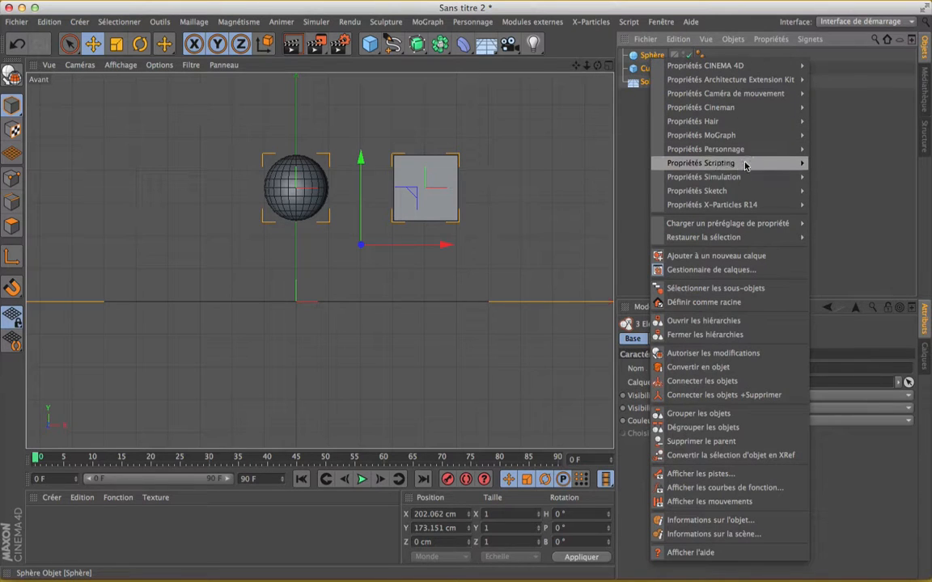
mouse_move(713, 179)
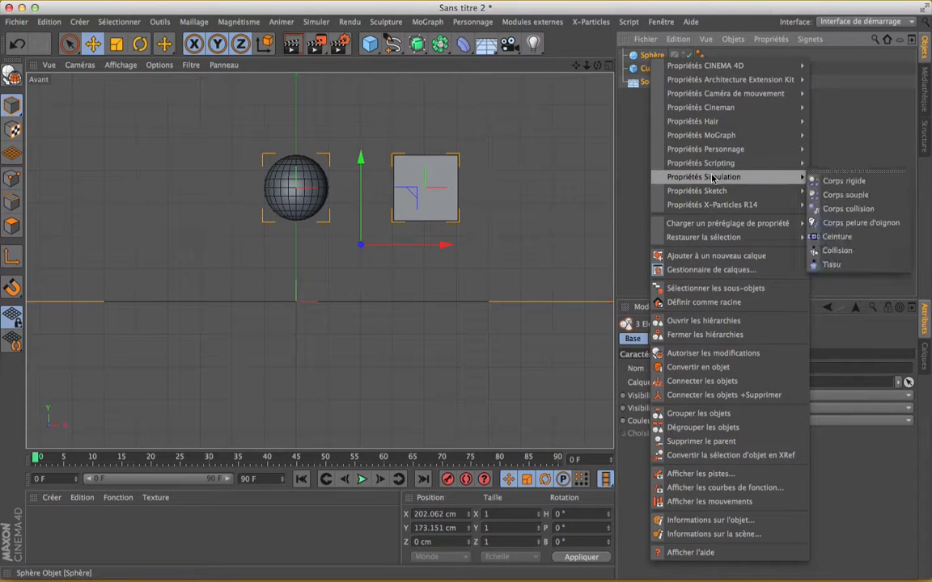
click(860, 185)
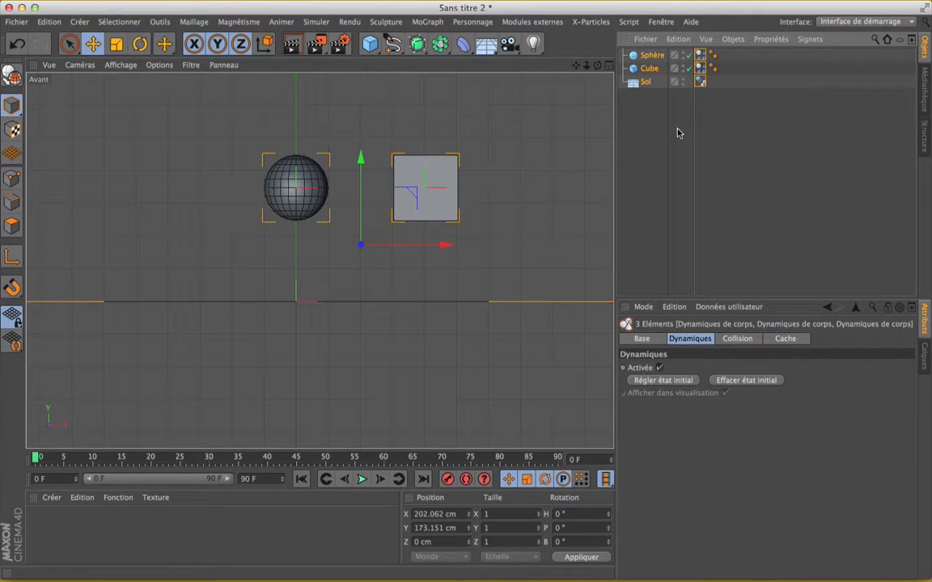
click(644, 138)
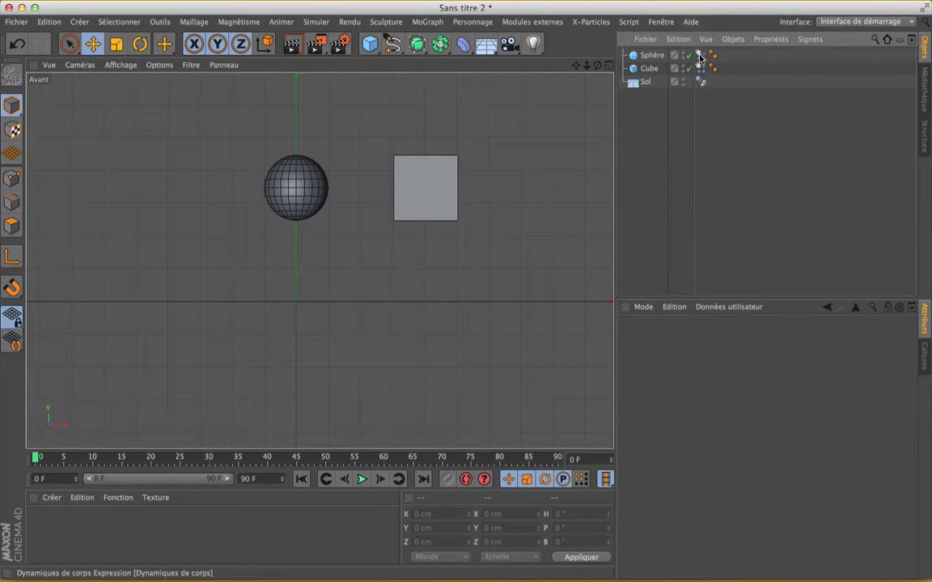
Open the dynamics settings of the sphere's body dynamics tag
click(700, 57)
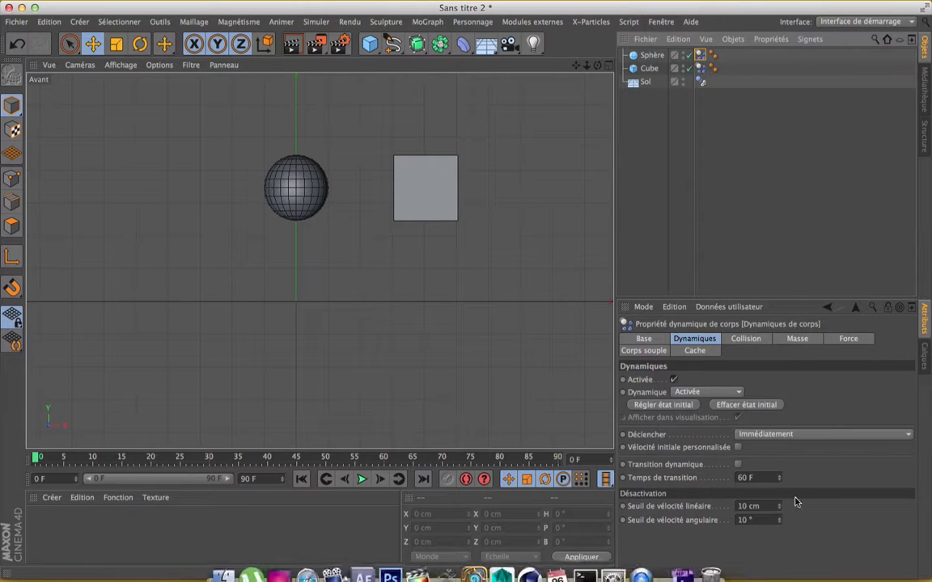
Set the sphere's soft body mode (Corps souple) to Constitué de Polygones/Lignes
click(643, 350)
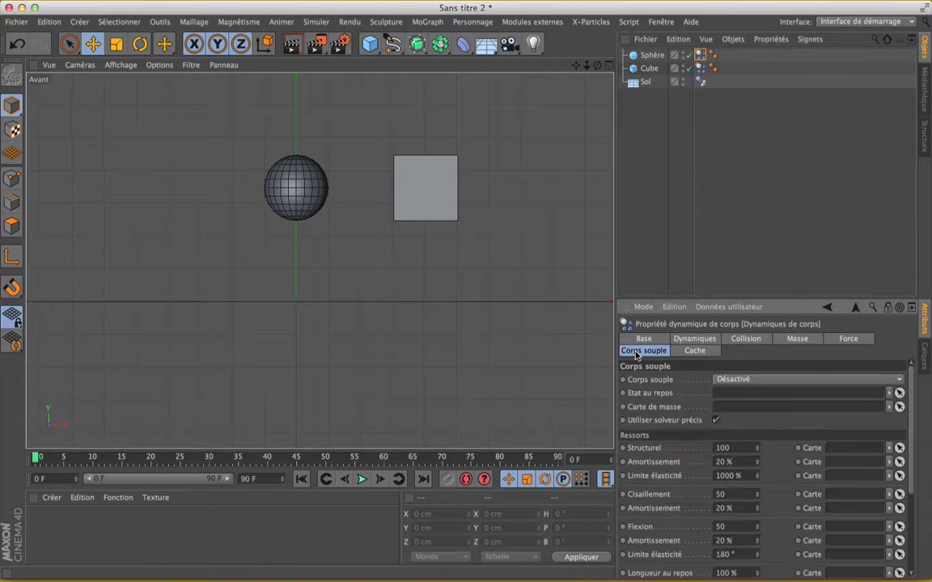
click(781, 380)
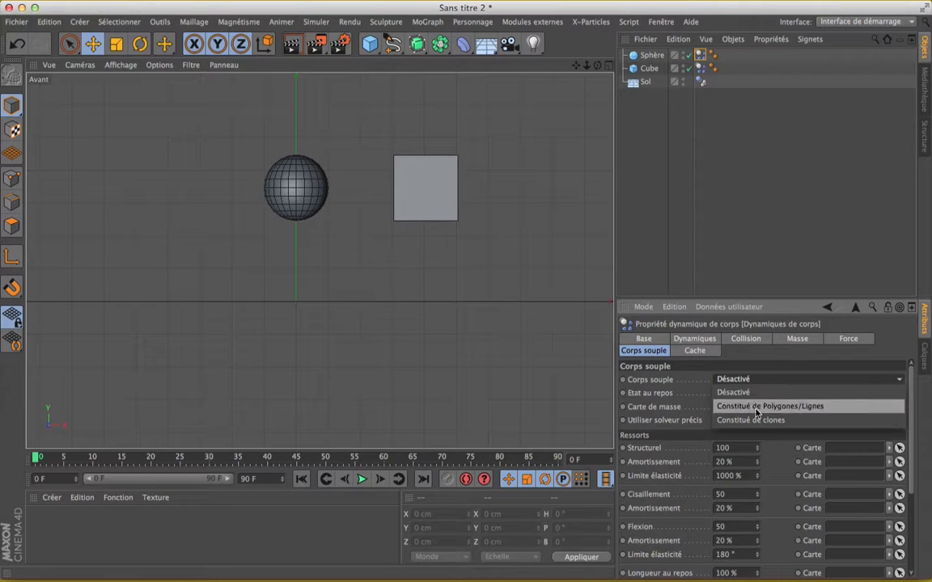
click(799, 411)
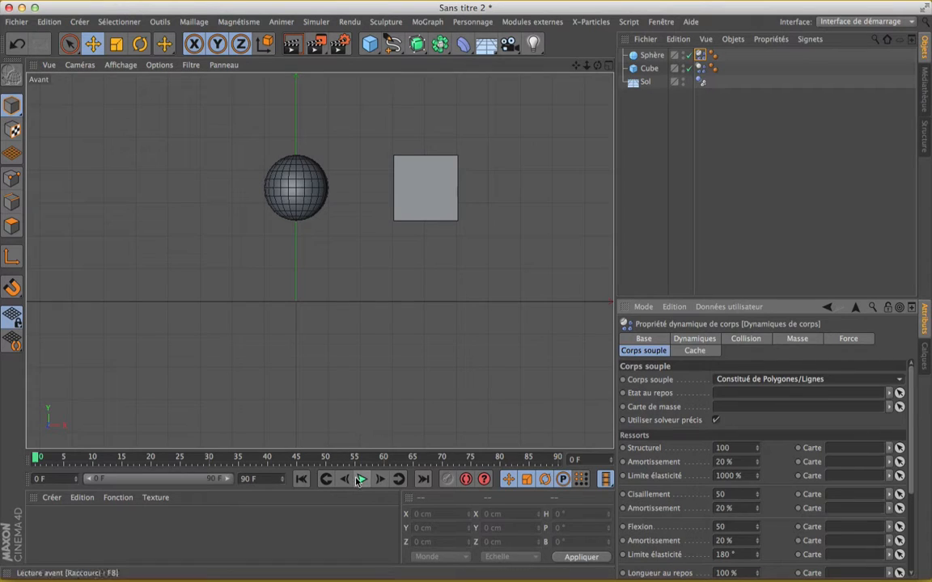
Extend the animation length to 300 frames and stretch the preview range to cover all of it
click(262, 478)
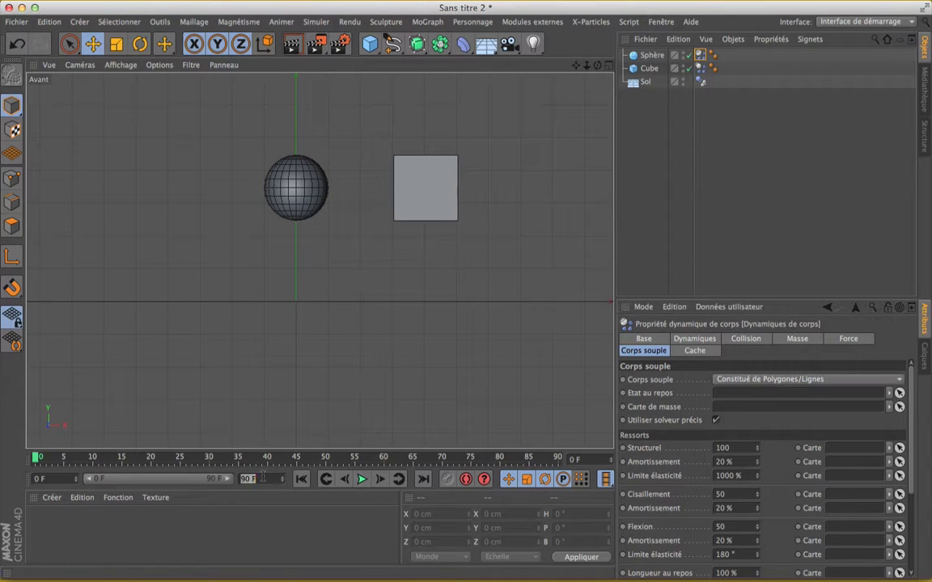
text(300)
key(Return)
drag(138, 480, 253, 487)
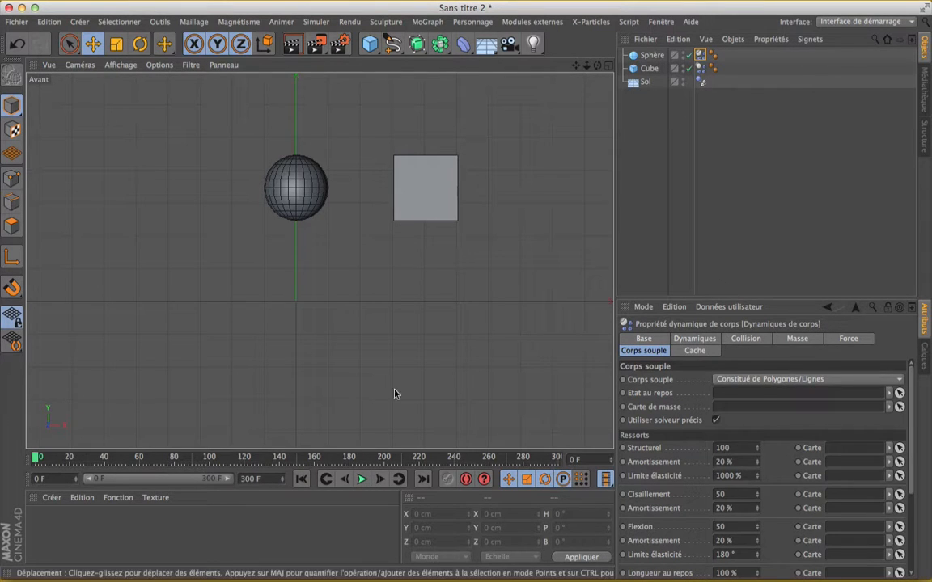
Play the simulation twice to watch the soft sphere hit the floor, rewinding to frame 0 after each run
click(362, 479)
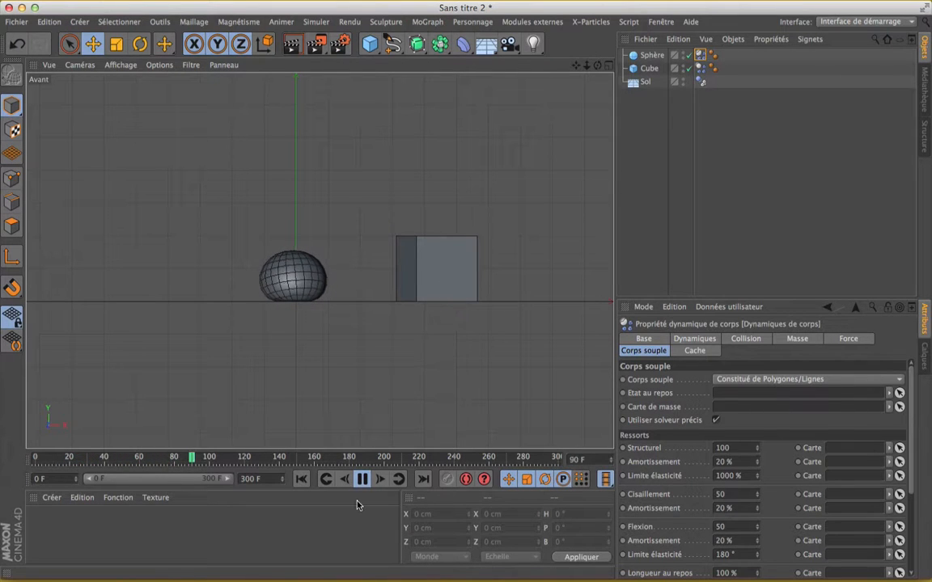
click(362, 478)
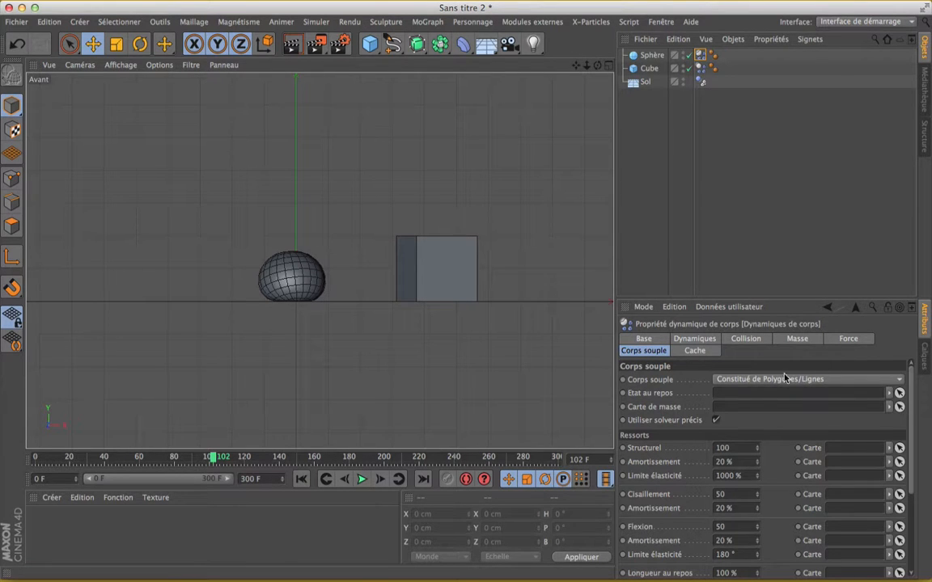
click(301, 478)
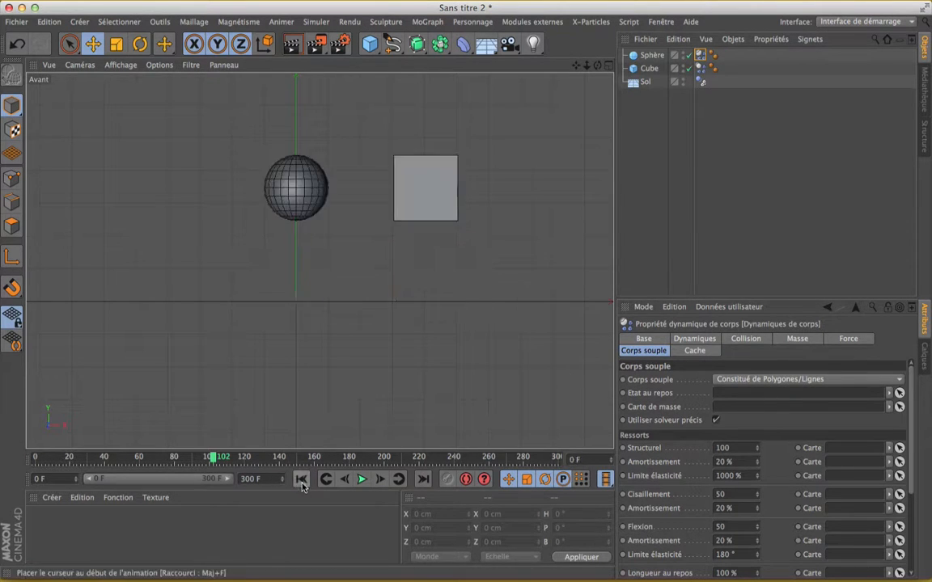
click(362, 480)
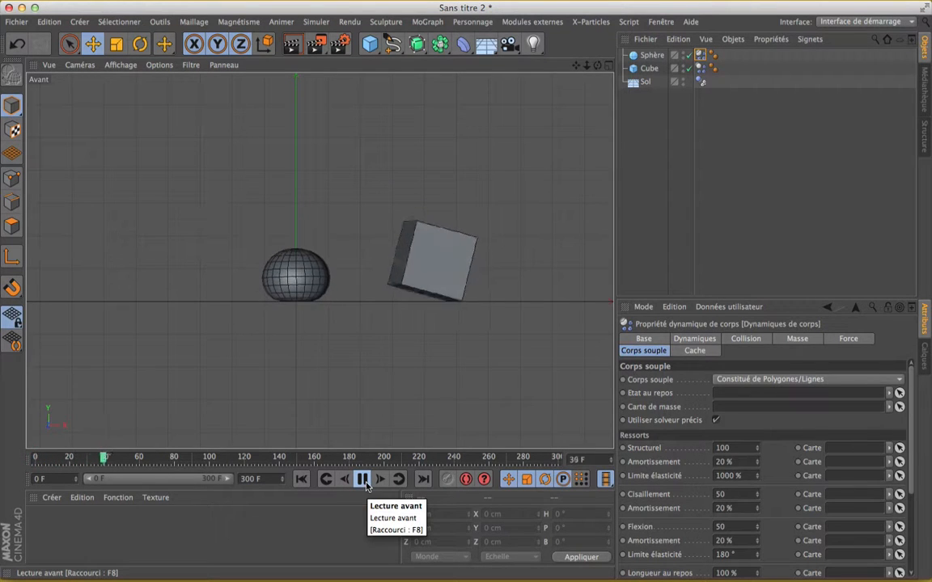
click(364, 481)
click(327, 479)
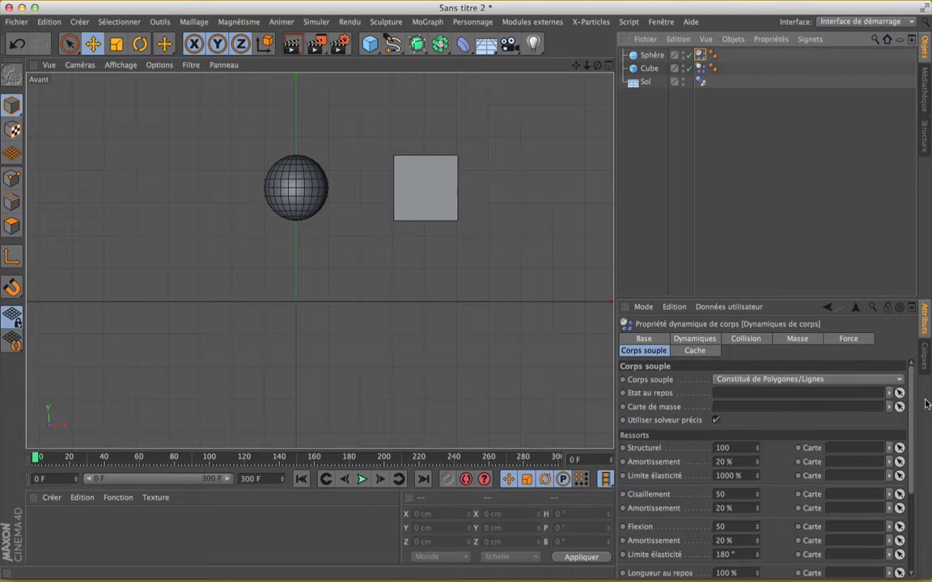
Set the sphere's shape preservation stiffness (Rigidité) to 1000 and play the fall twice to check it
scroll(912, 387, down, 5)
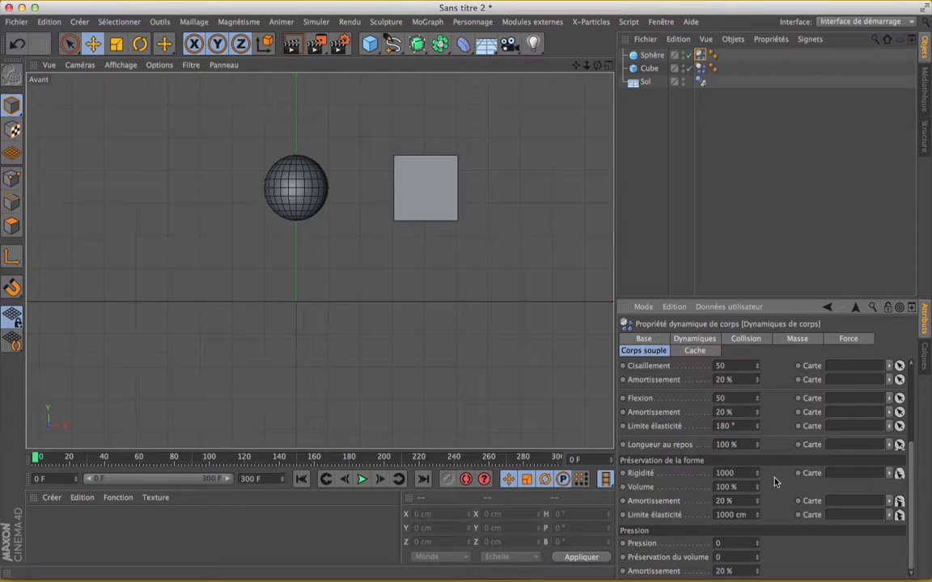
click(362, 479)
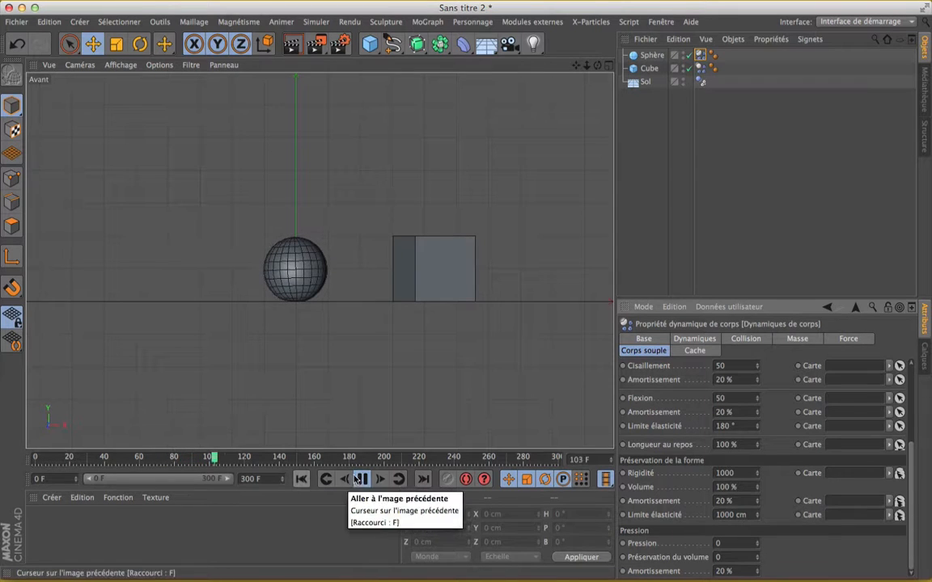
click(362, 479)
click(301, 479)
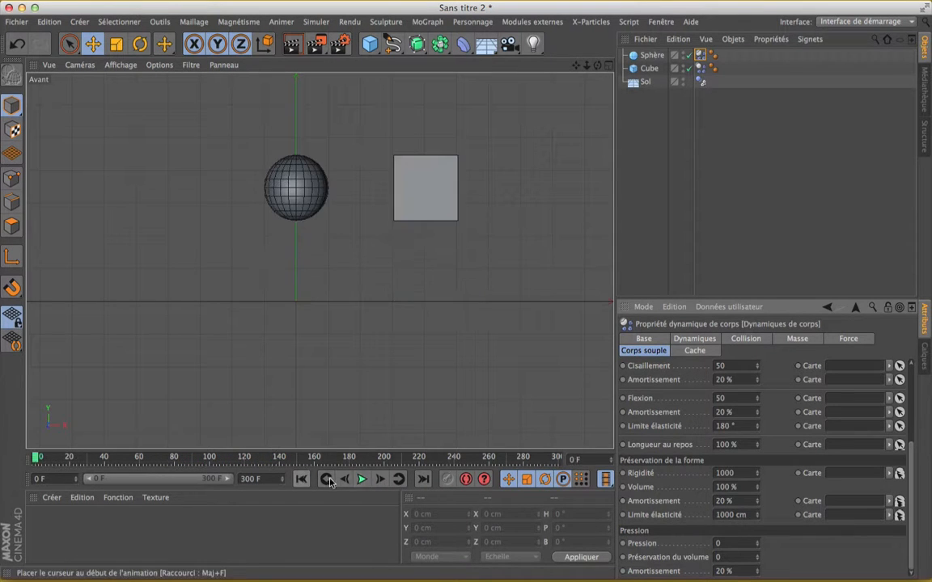
click(362, 479)
click(362, 479)
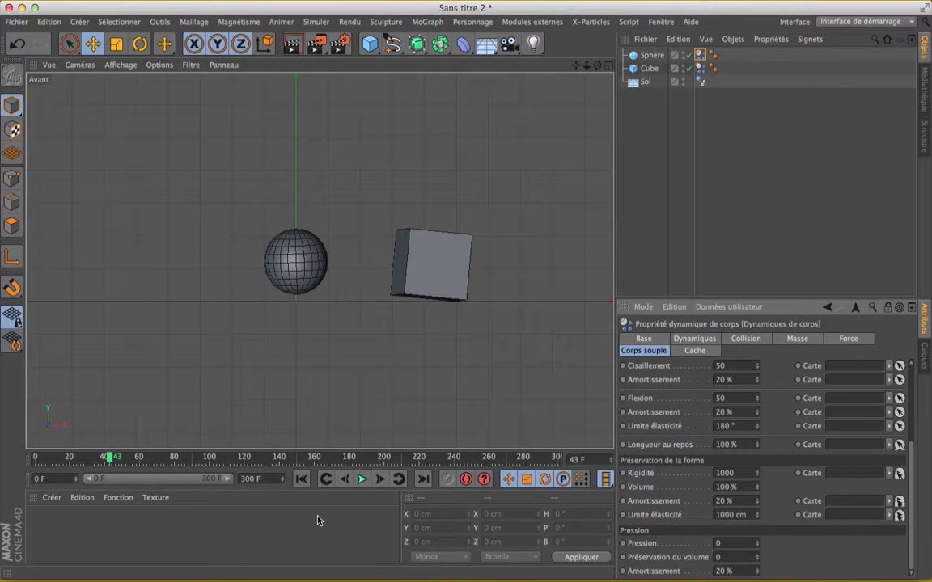
Set the shape preservation elasticity limit (Limite élasticité) to 1 cm and replay the fall up close, returning to frame 0
click(301, 478)
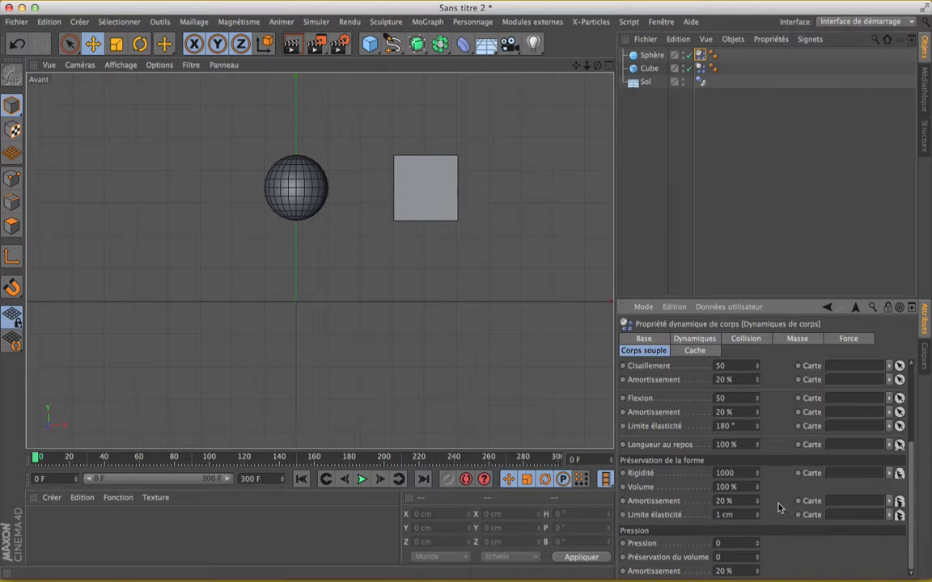
click(361, 479)
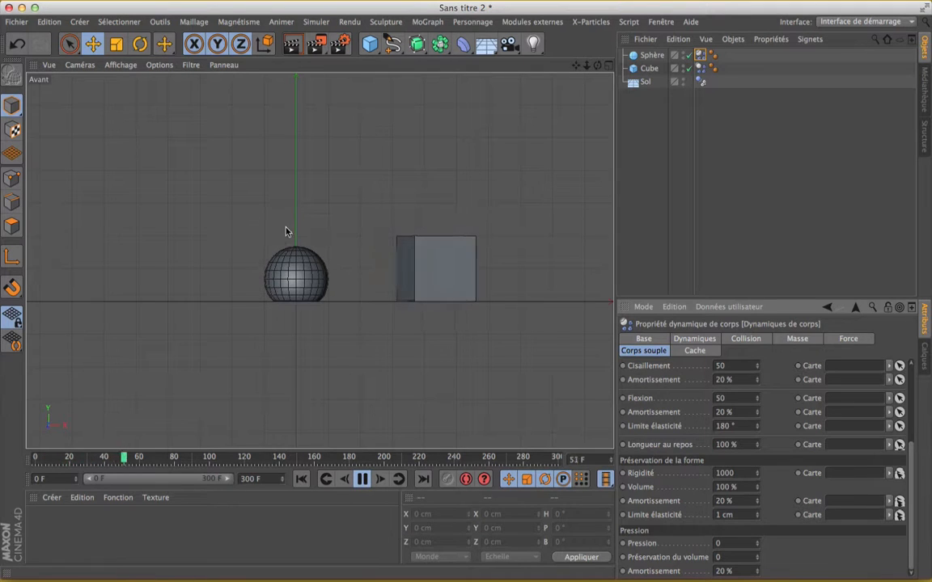
scroll(289, 264, up, 5)
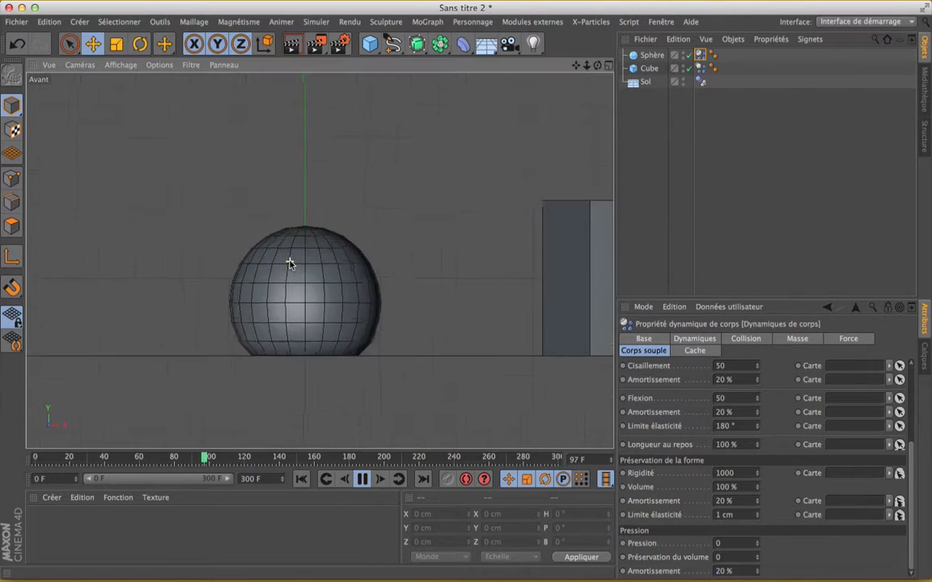
scroll(290, 264, down, 2)
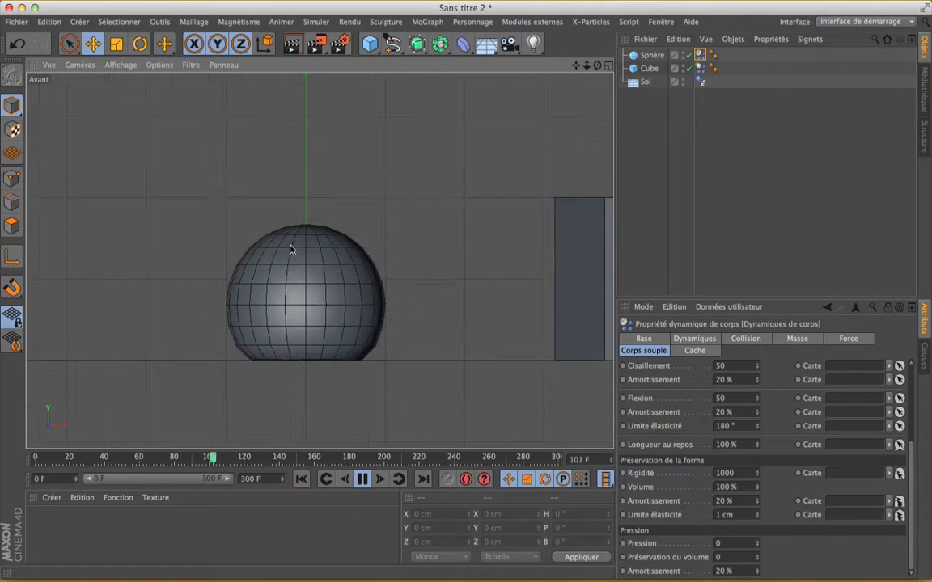
click(363, 482)
click(301, 480)
scroll(397, 413, down, 4)
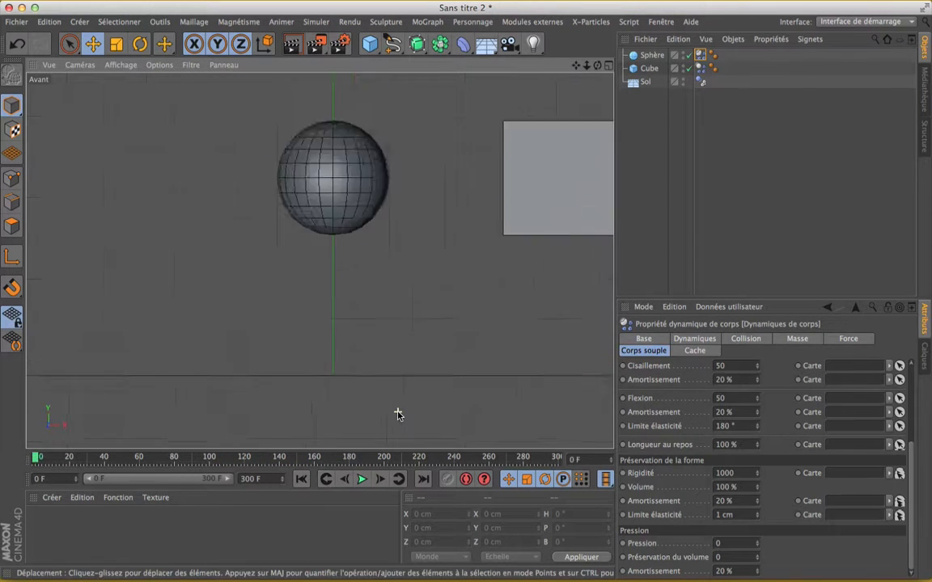
drag(575, 64, 499, 64)
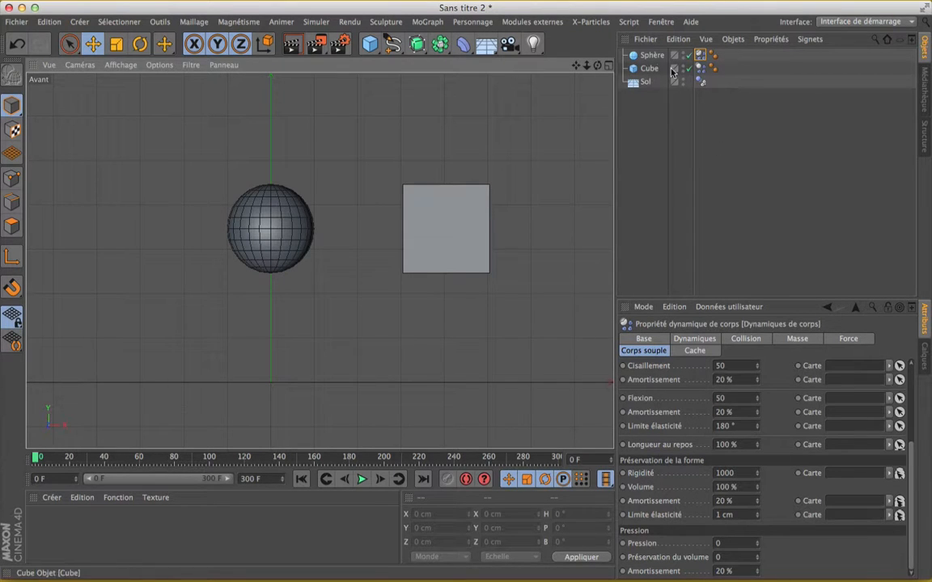
Switch the cube's body dynamics (Dynamique) to Désactivée and back to Activée
click(701, 69)
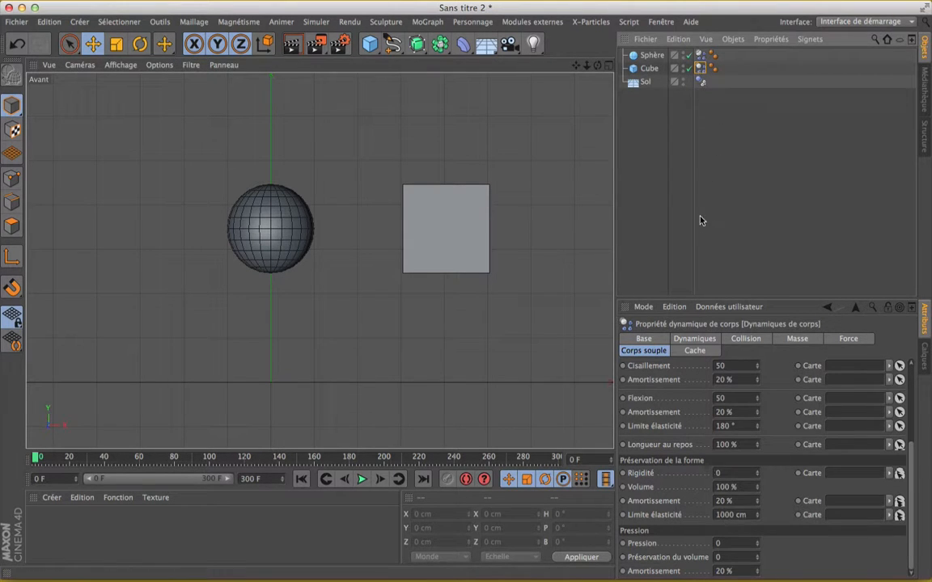
click(686, 339)
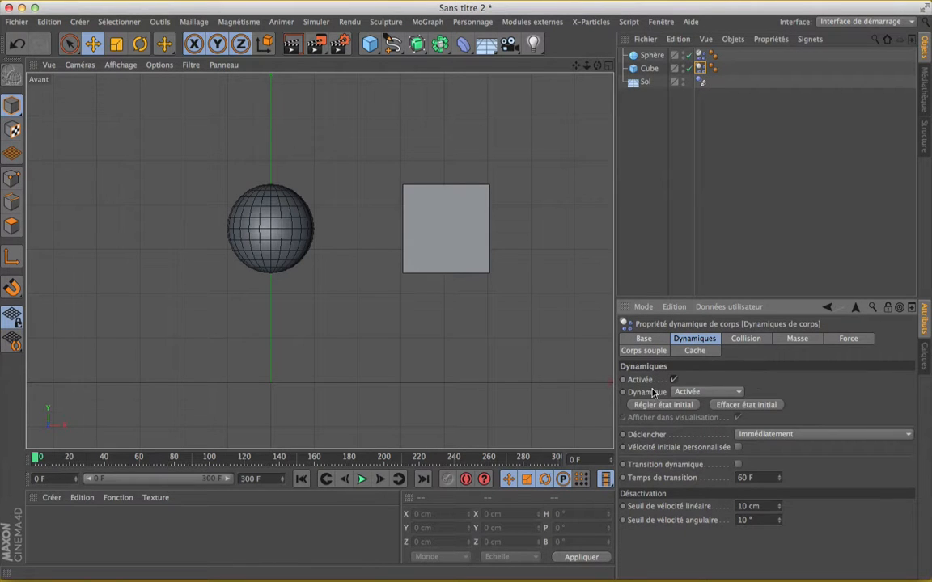
click(737, 393)
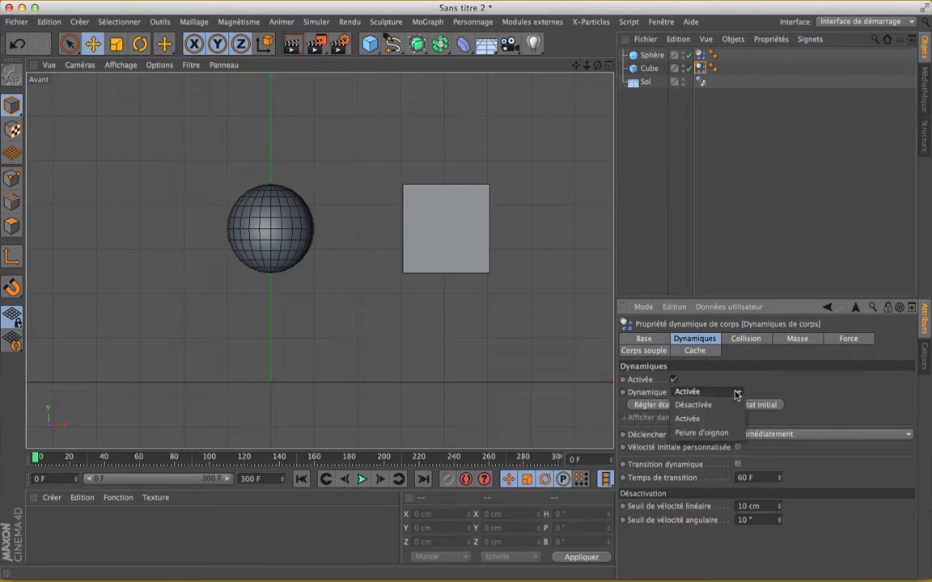
click(696, 406)
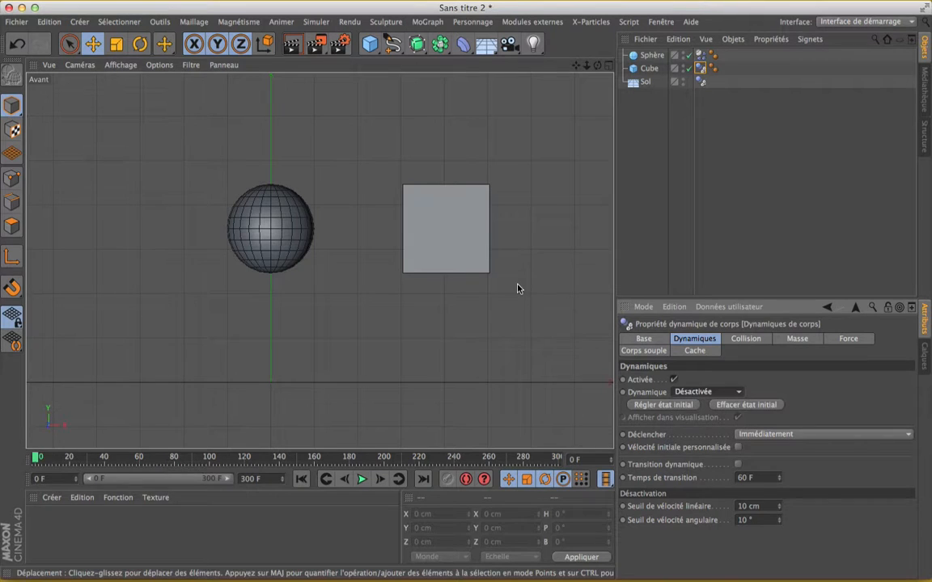
scroll(432, 320, down, 4)
scroll(431, 319, up, 2)
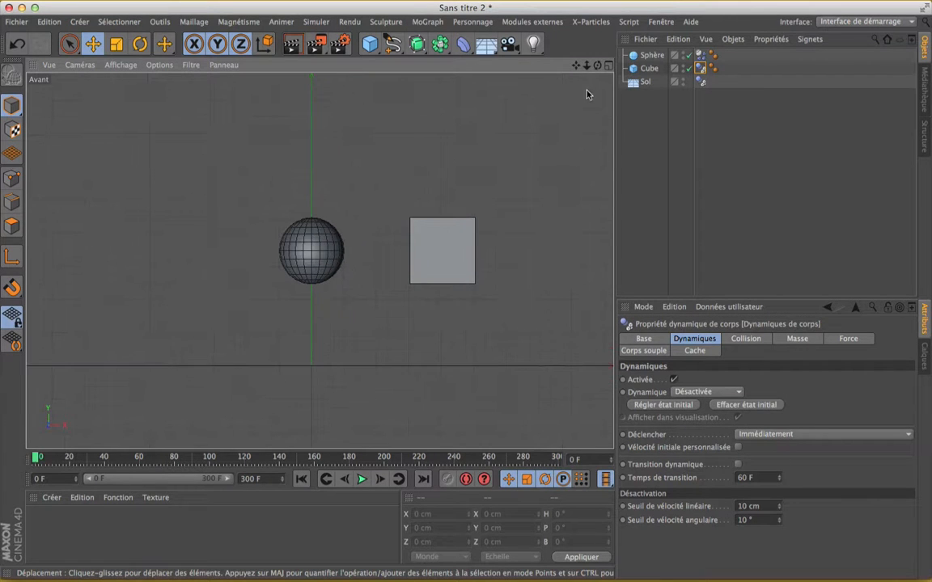
click(706, 393)
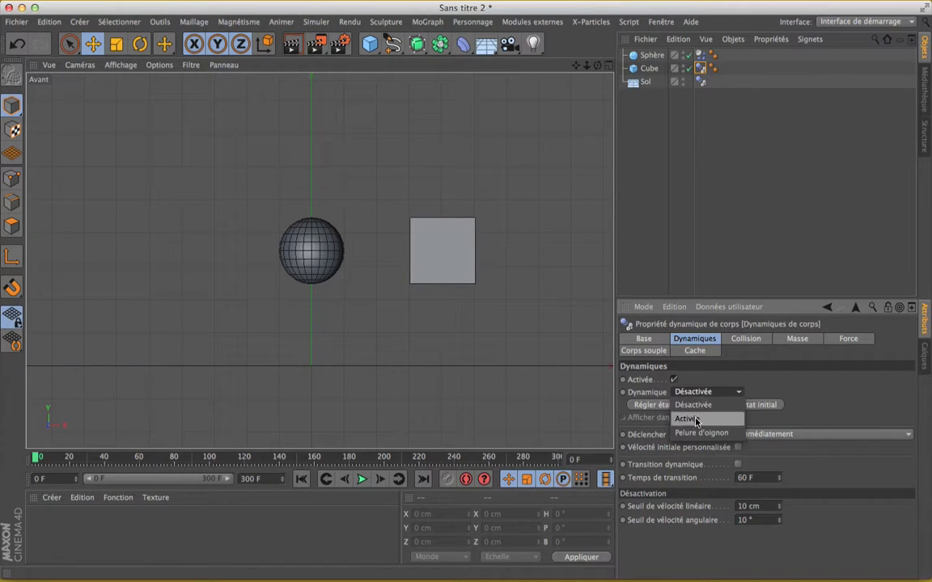
click(696, 414)
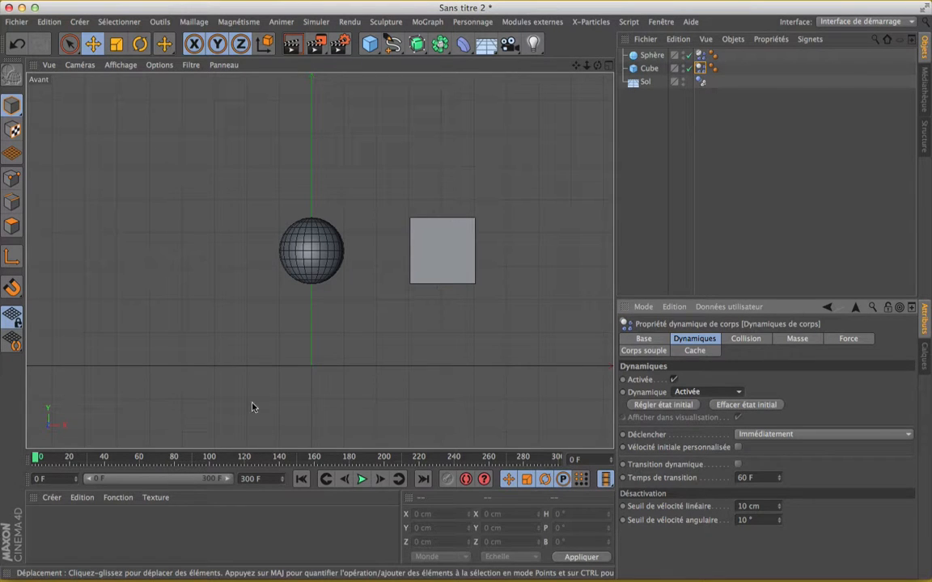
Play the simulation with the cube selected and try to move the cube by hand during playback
click(646, 69)
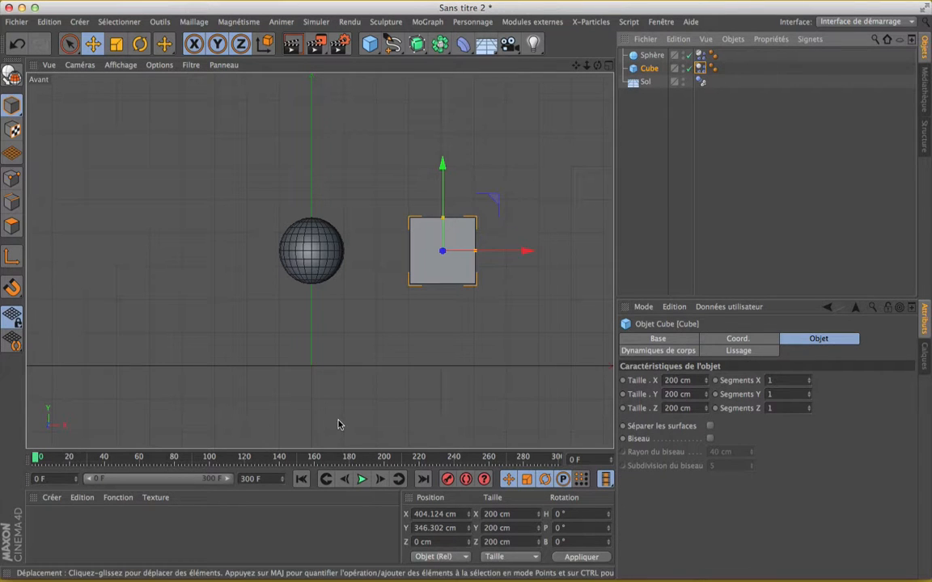
click(362, 479)
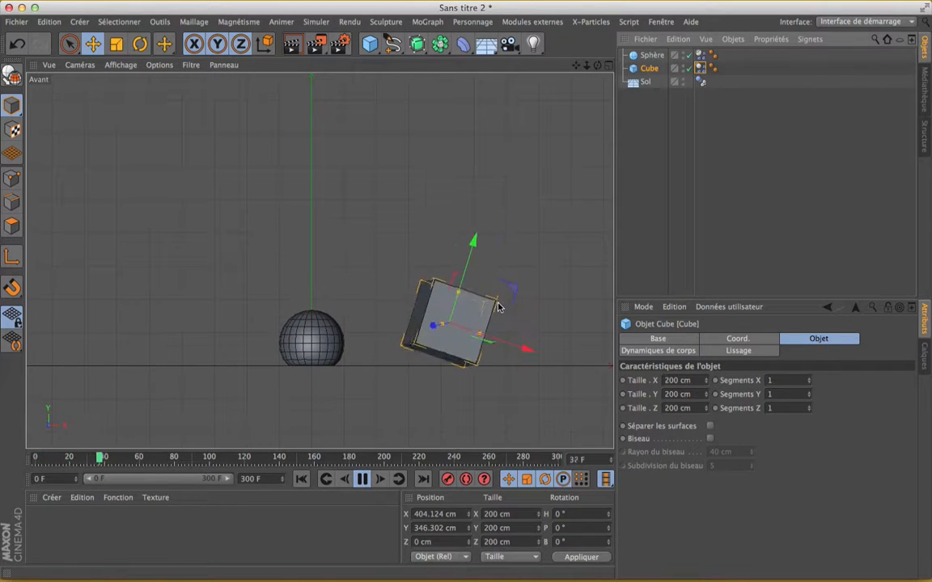
drag(503, 280, 505, 252)
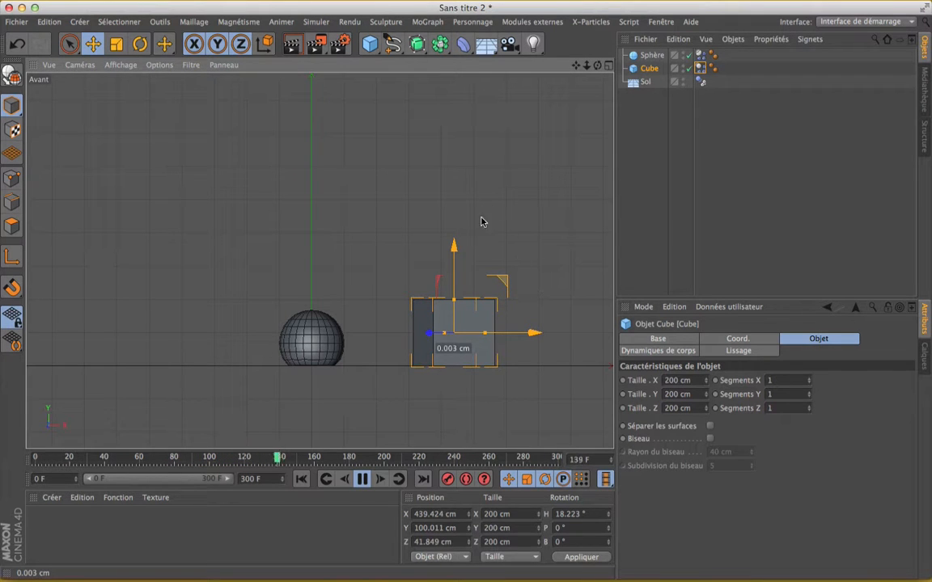
drag(508, 249, 508, 251)
click(363, 481)
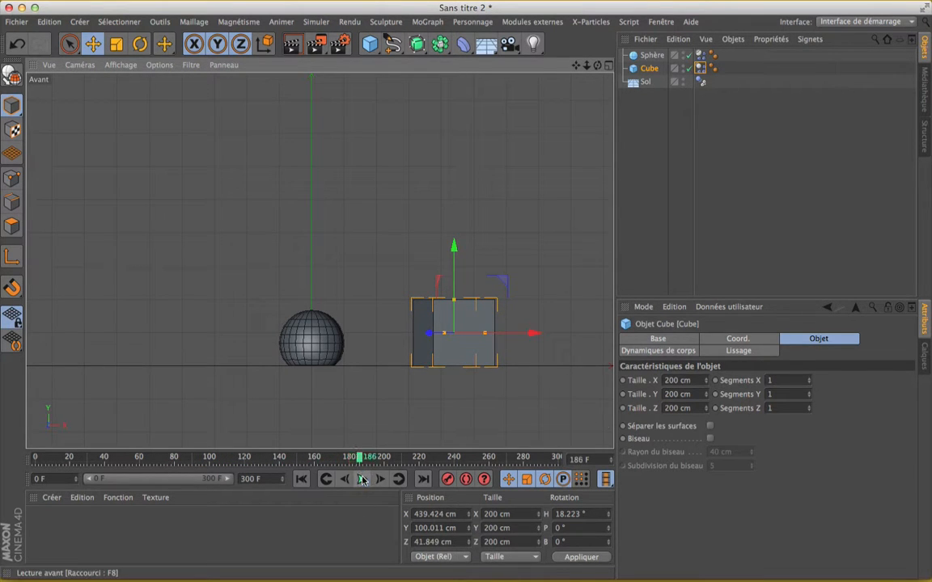
Set the cube's body dynamics (Dynamique) to Désactivée and return the animation to frame 0
click(707, 69)
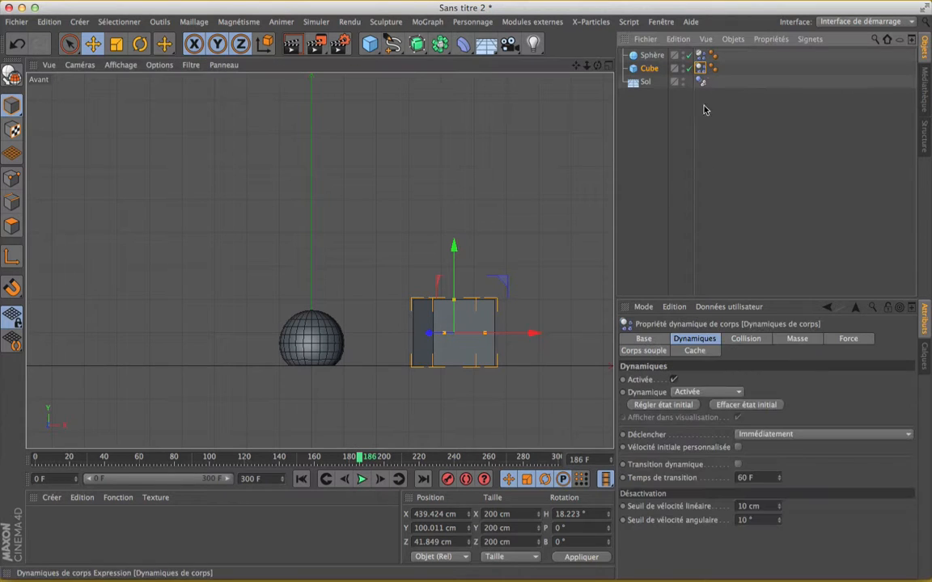
click(718, 394)
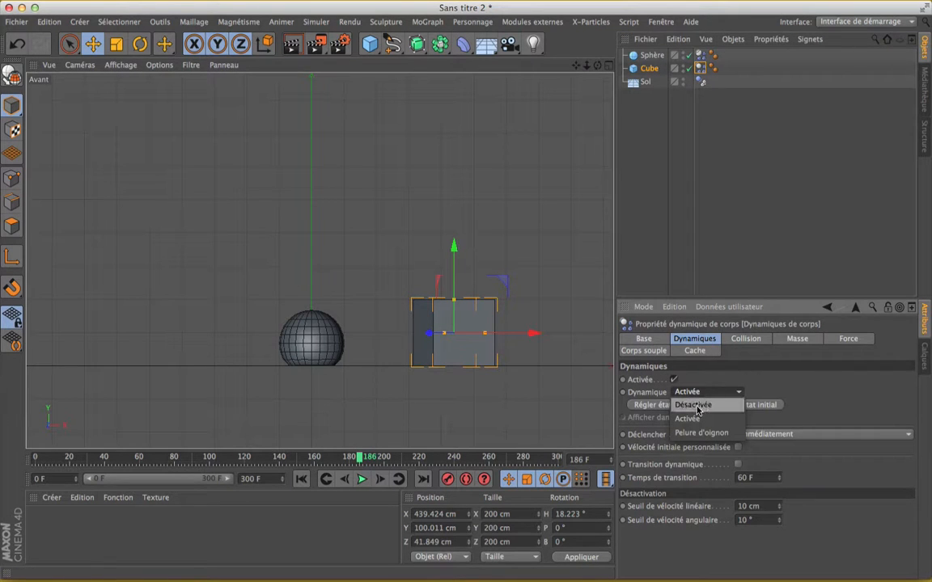
click(694, 406)
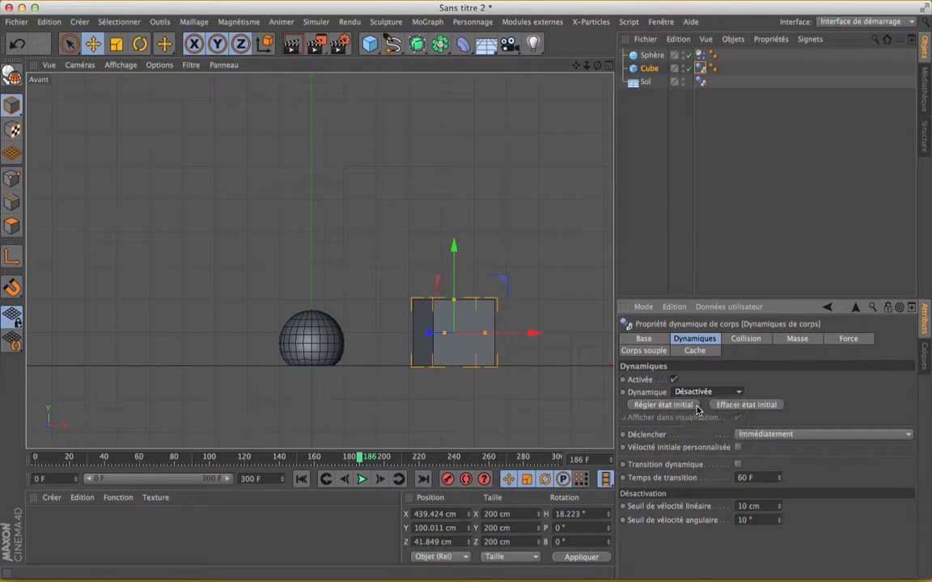
click(301, 479)
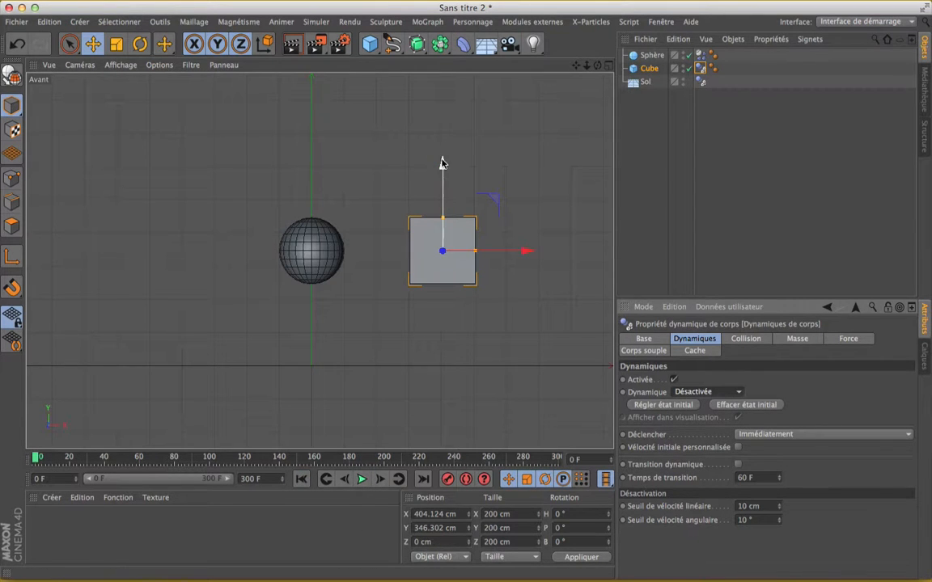
Lower the cube to just above the floor, play the simulation while pushing the cube into the sphere, and stop playback
drag(442, 163, 441, 230)
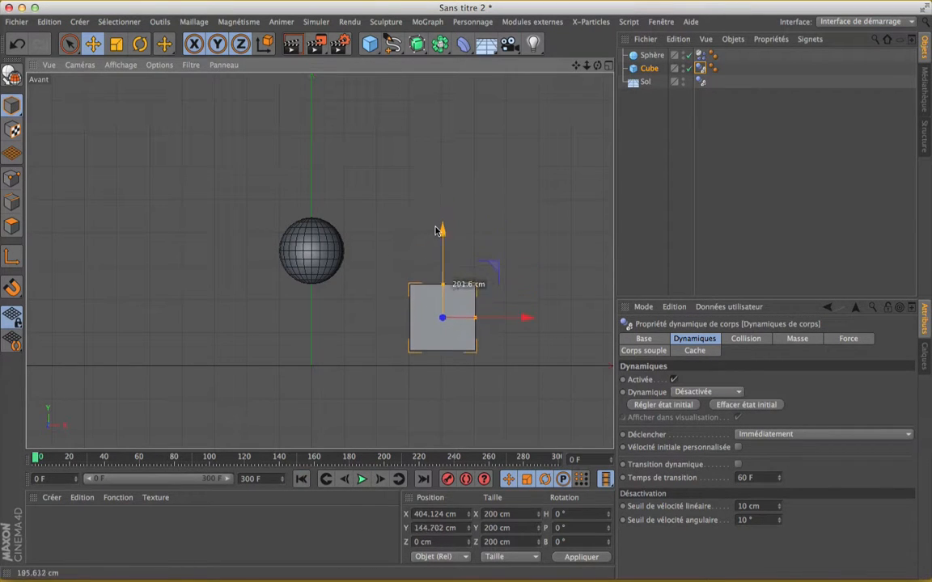
click(361, 478)
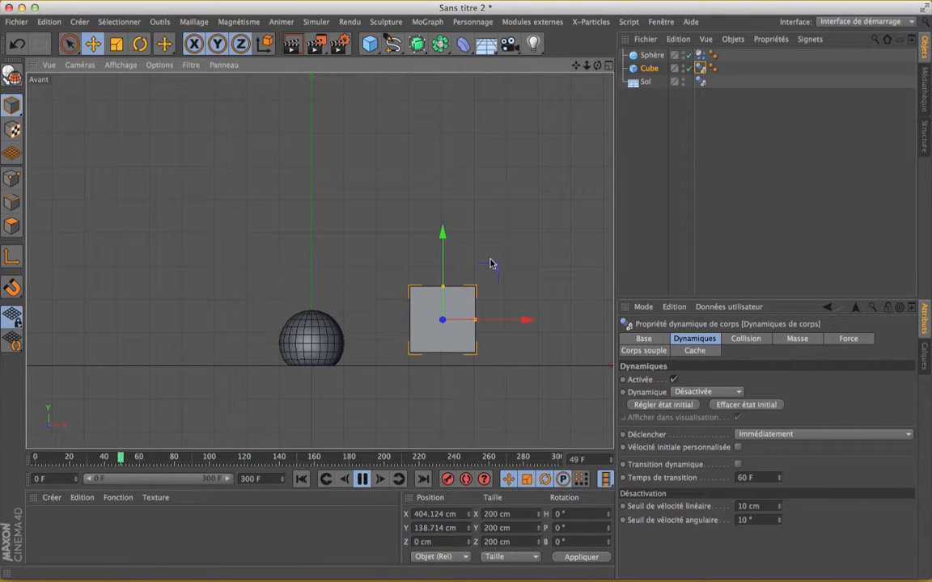
drag(490, 263, 385, 234)
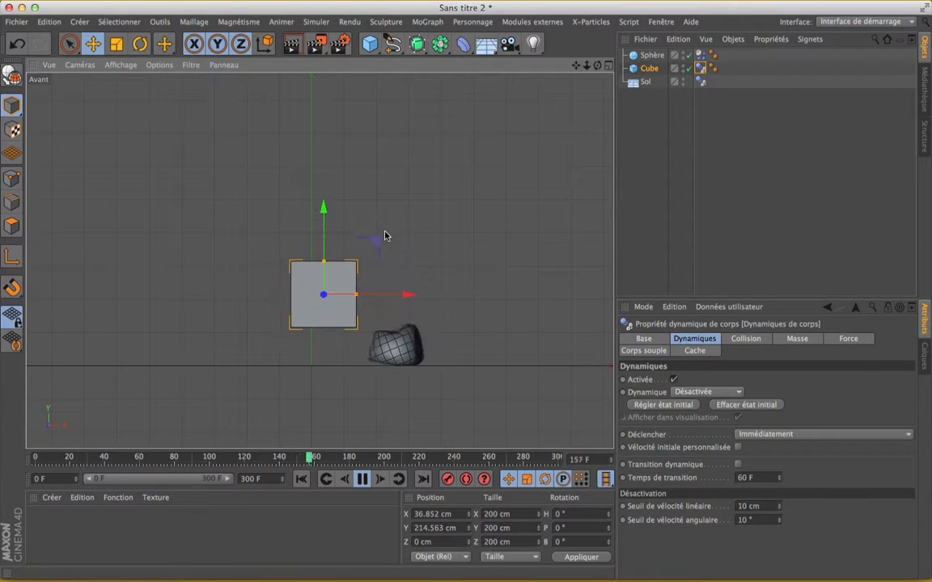
click(362, 479)
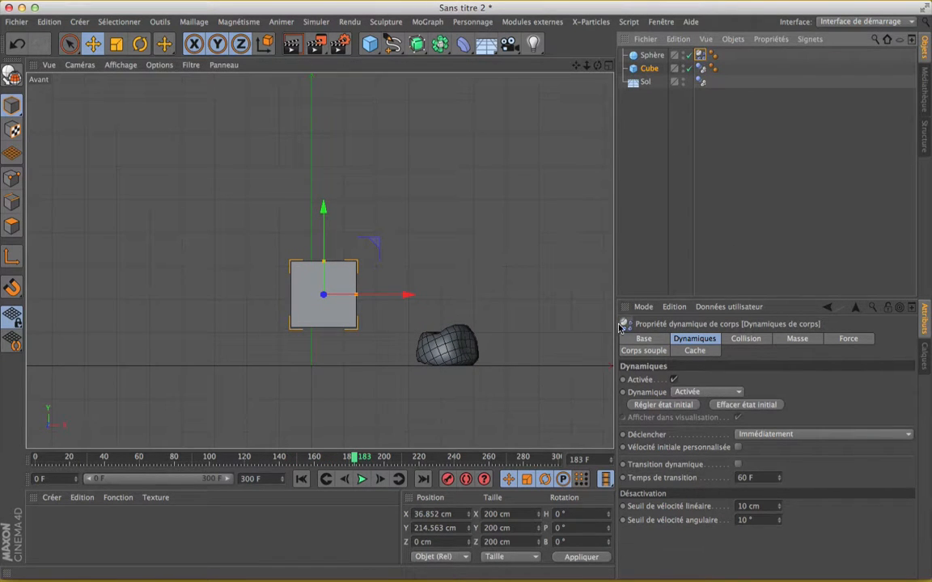
Set the sphere's soft-body shape preservation elasticity limit (Limite élasticité) to 1000 cm
click(643, 351)
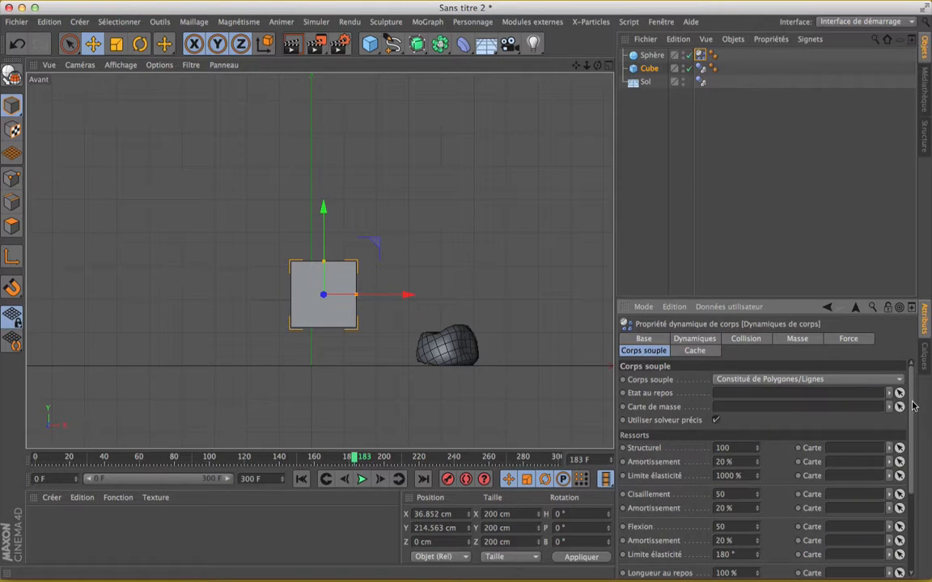
drag(913, 406, 909, 501)
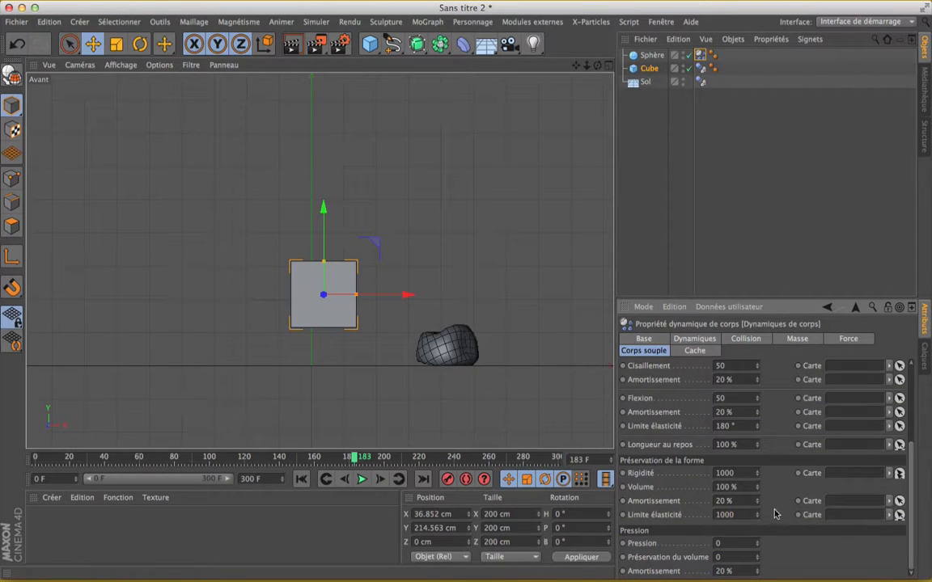
key(Return)
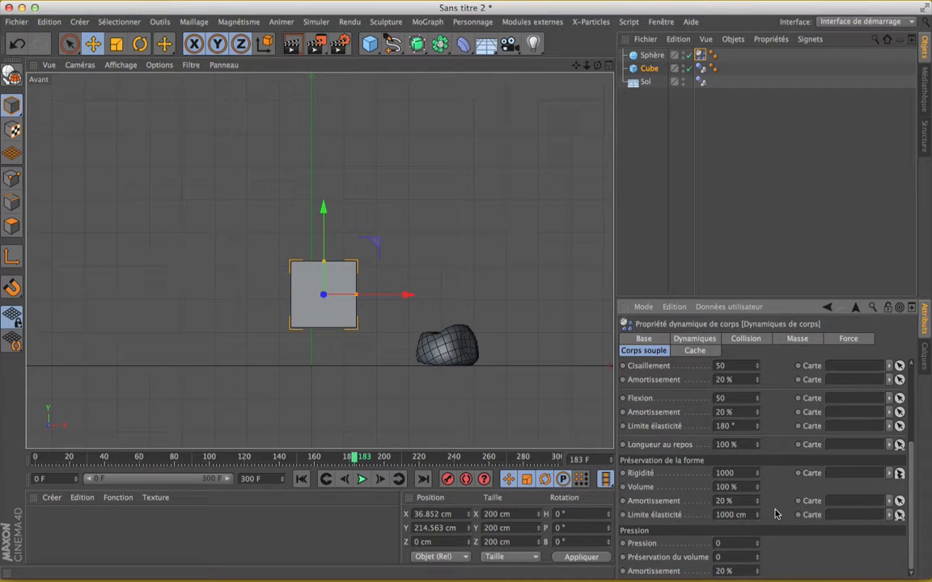
Replay the simulation from frame 0 while moving the cube against the sphere, and return the animation to frame 0
click(301, 479)
click(362, 478)
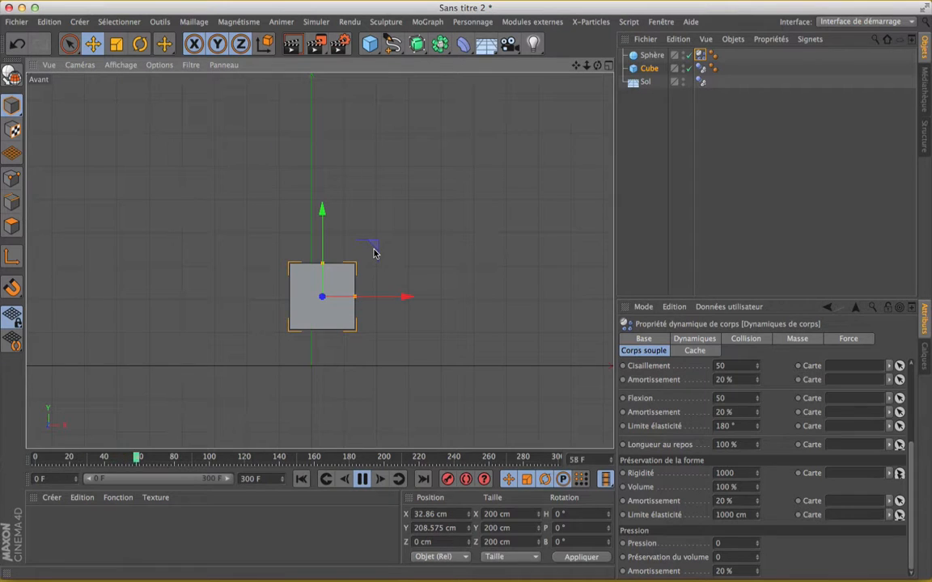
drag(371, 248, 399, 324)
click(300, 479)
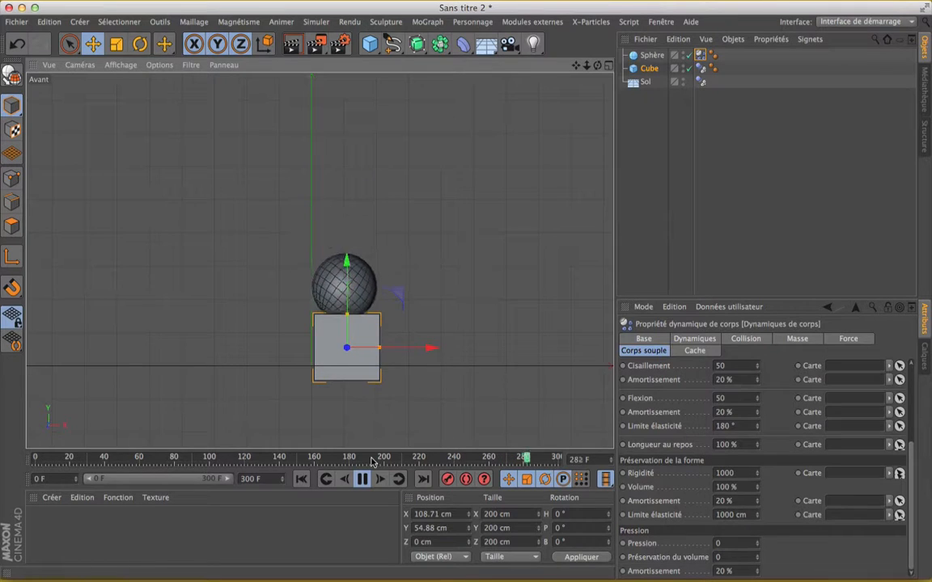
click(363, 482)
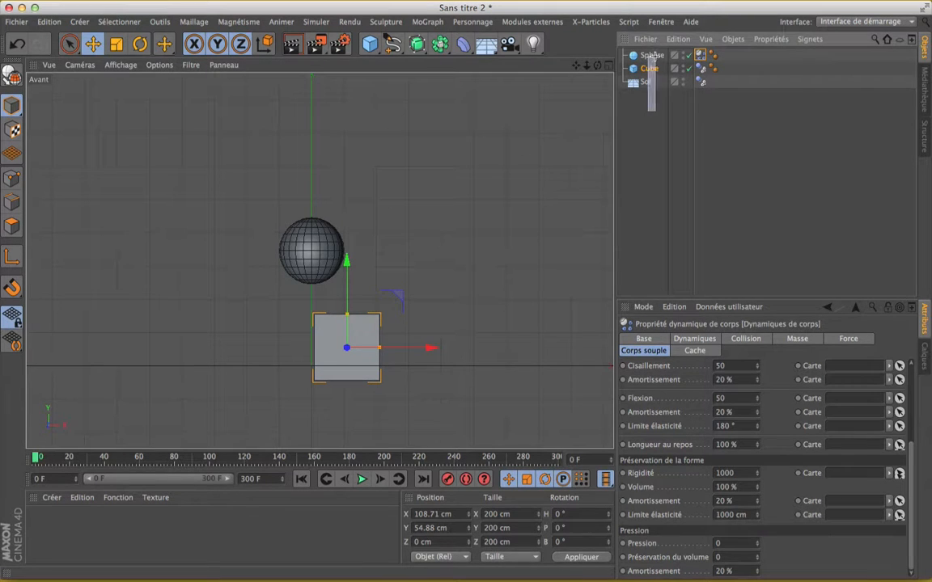
Delete the sphere, cube and floor, and close the project without saving
drag(652, 55, 660, 54)
key(Delete)
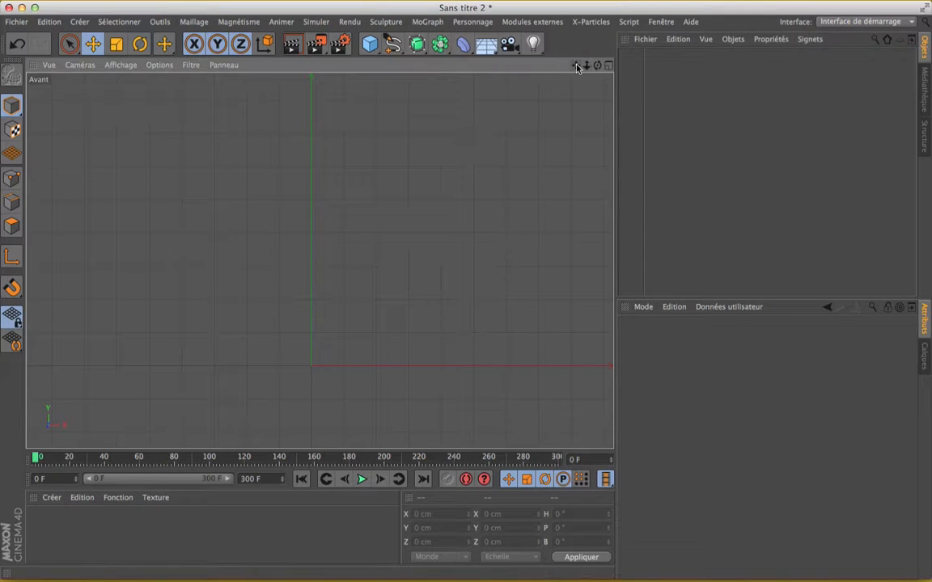
click(8, 9)
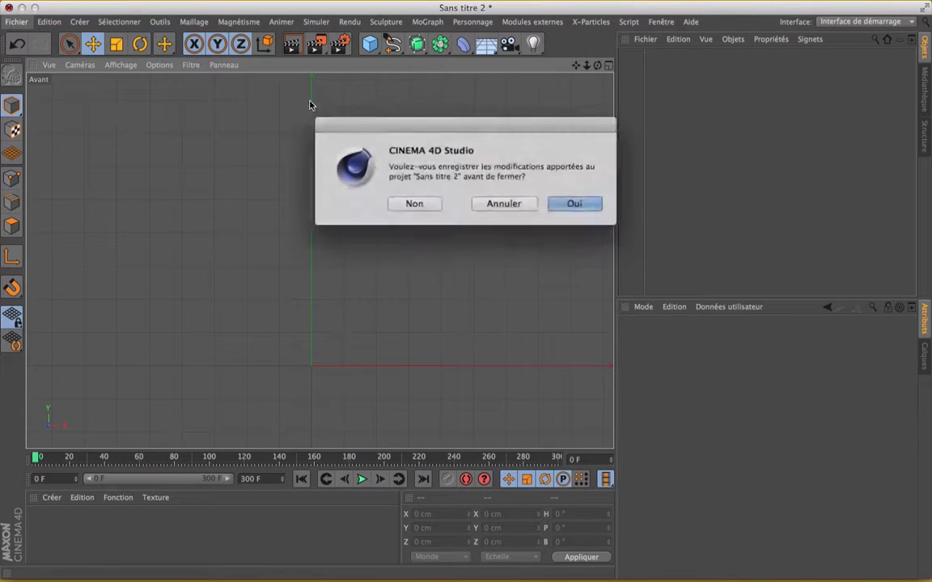
click(418, 201)
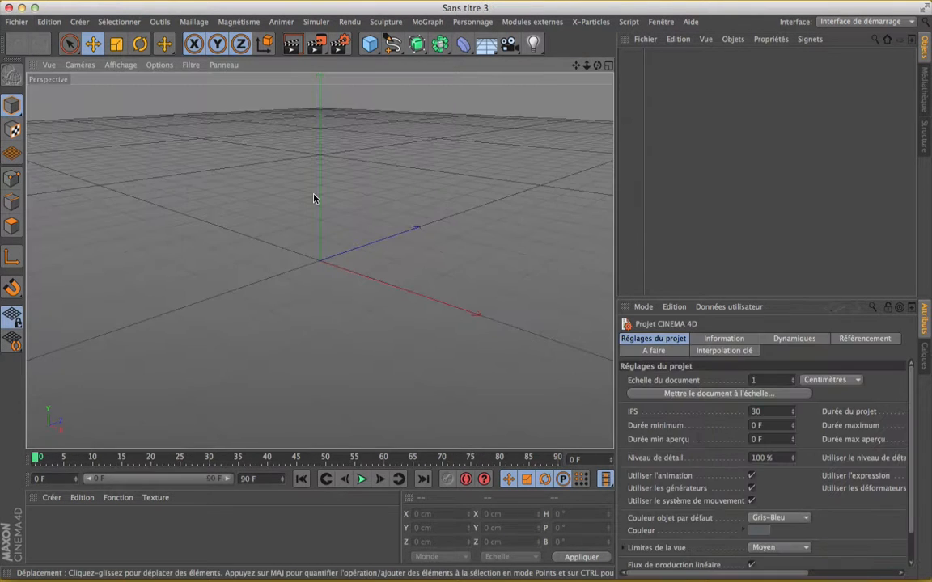
scroll(316, 198, up, 2)
drag(575, 66, 569, 110)
drag(598, 66, 597, 97)
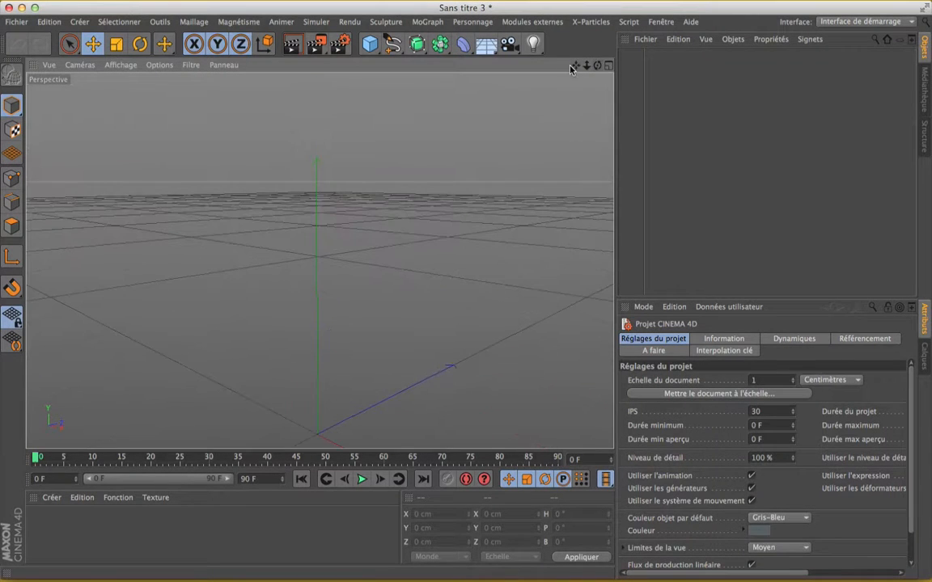
drag(573, 66, 573, 17)
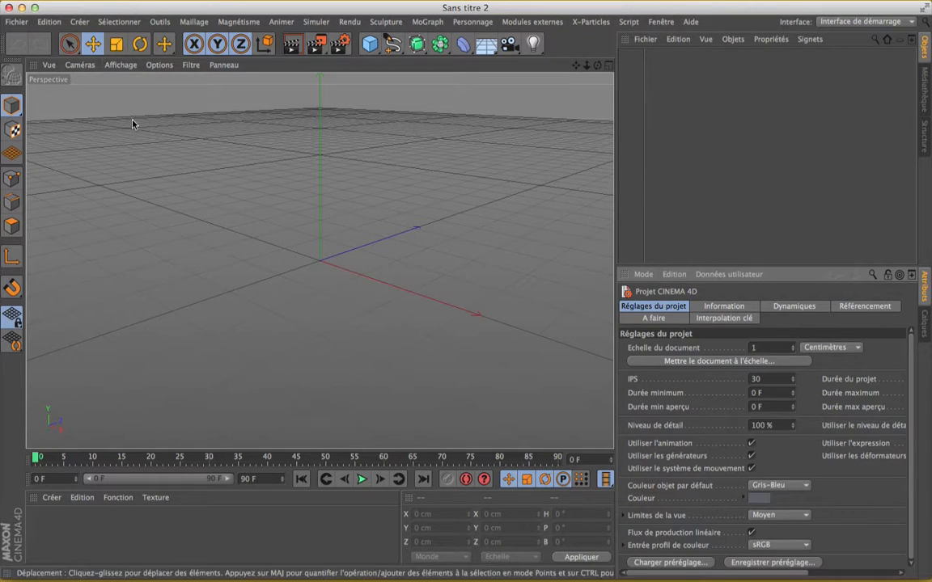
Minimize the empty project and open _Free_Model_Pack.lib4d from the desktop folder Pack_Free_Model_Pack_Version1.0
click(22, 7)
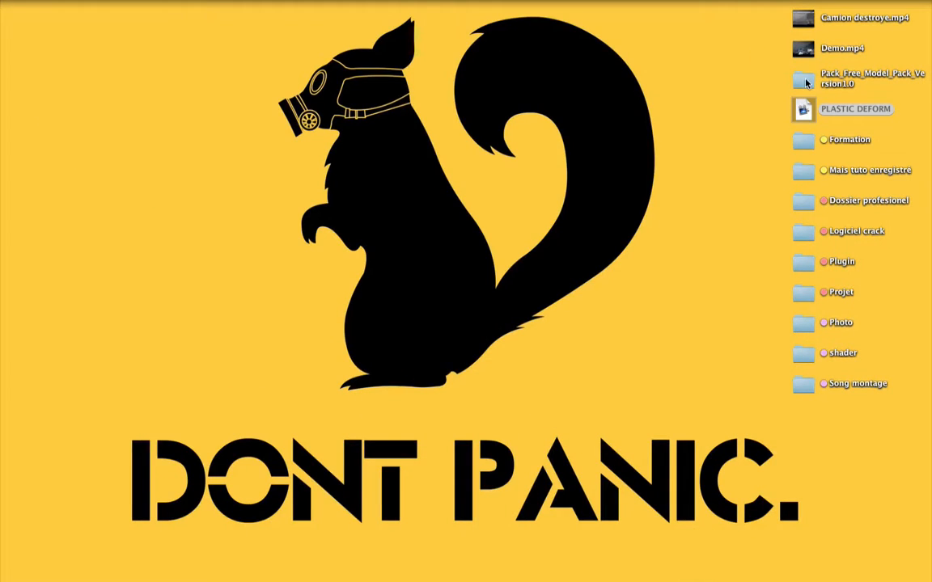
double_click(805, 83)
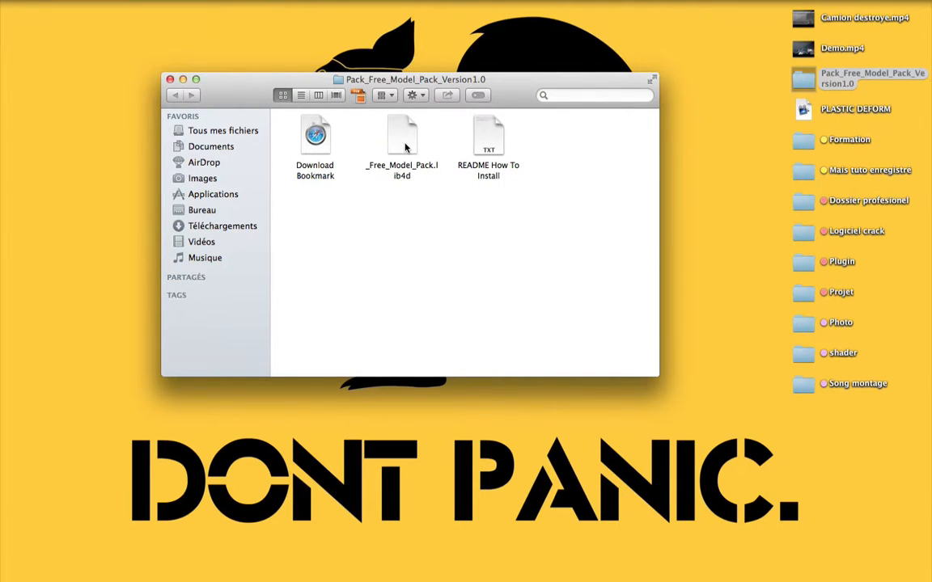
double_click(404, 142)
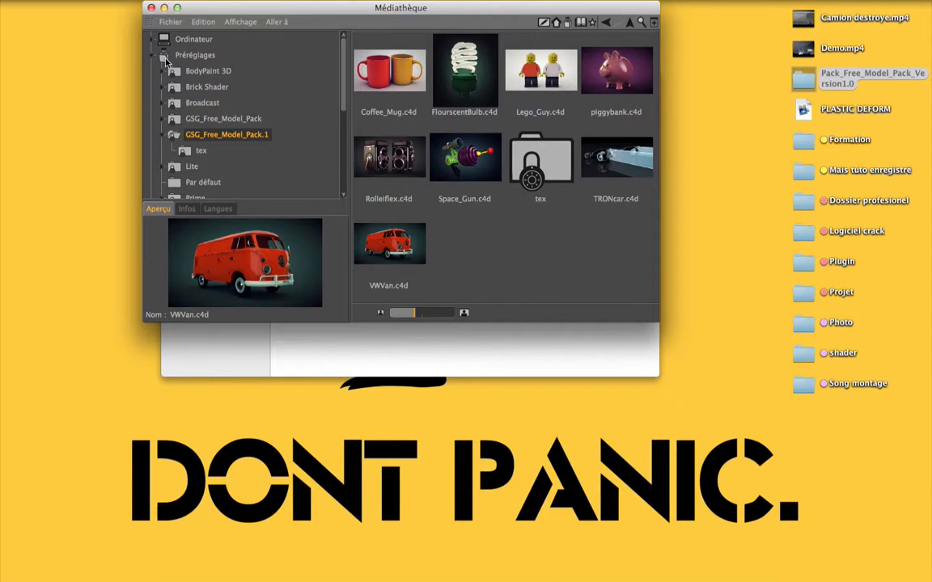
Load VWVan.c4d from GSG_Free_Model_Pack.1 into the scene and close the media library window
click(392, 254)
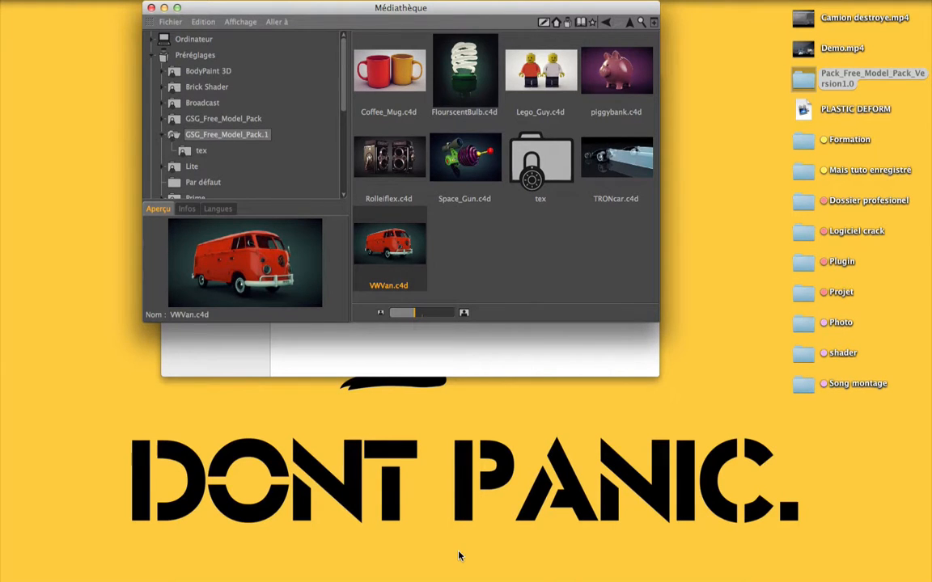
mouse_move(477, 578)
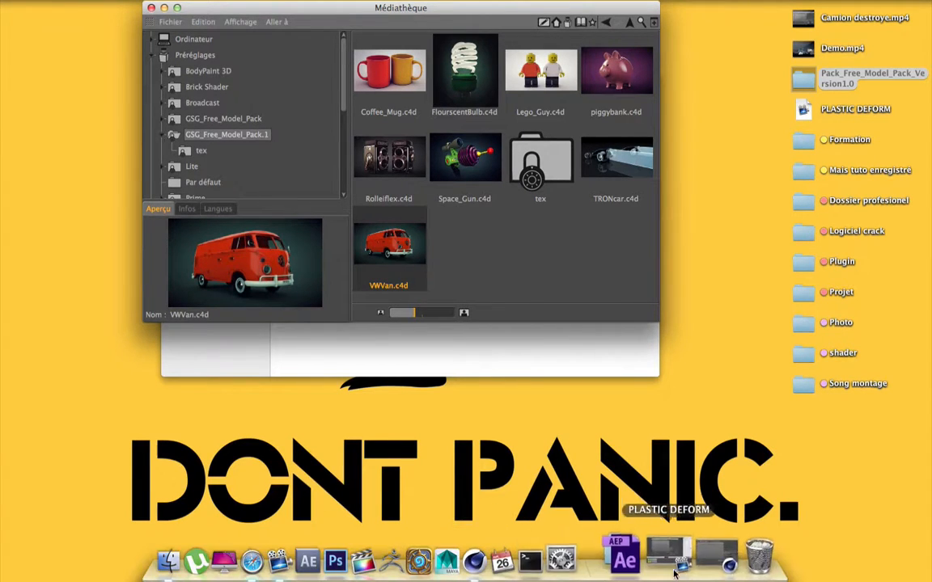
click(651, 557)
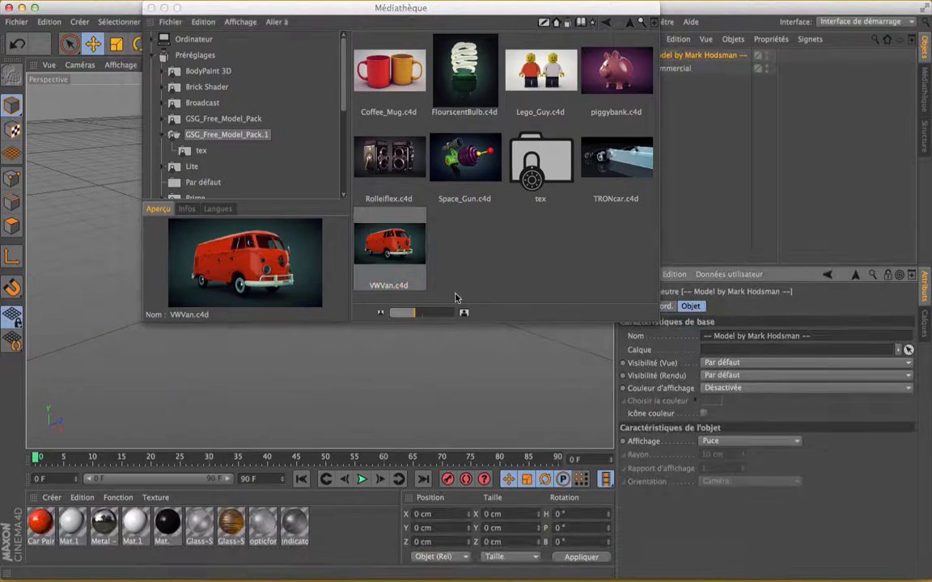
click(152, 7)
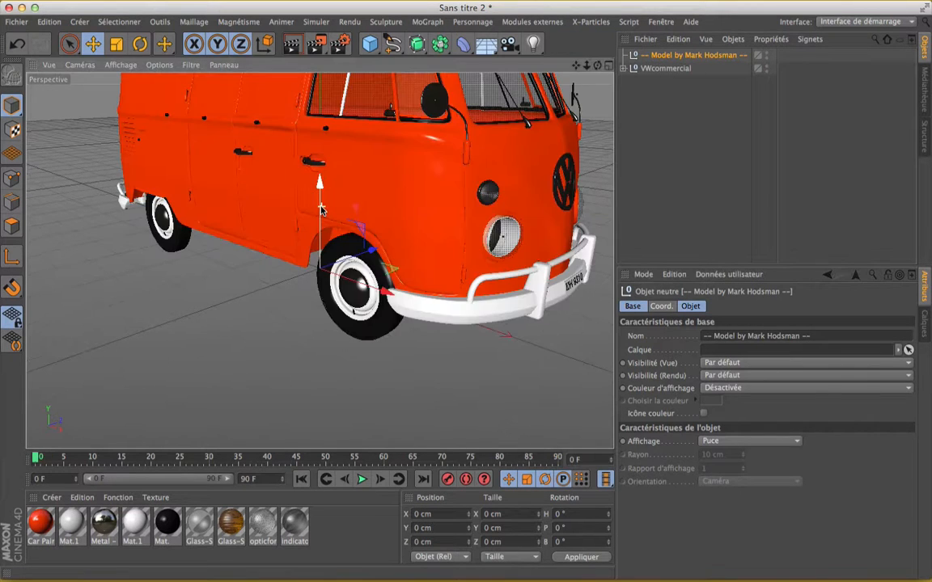
Examine the imported van in the perspective view and the objects that make up its VWcommercial hierarchy
scroll(320, 210, down, 5)
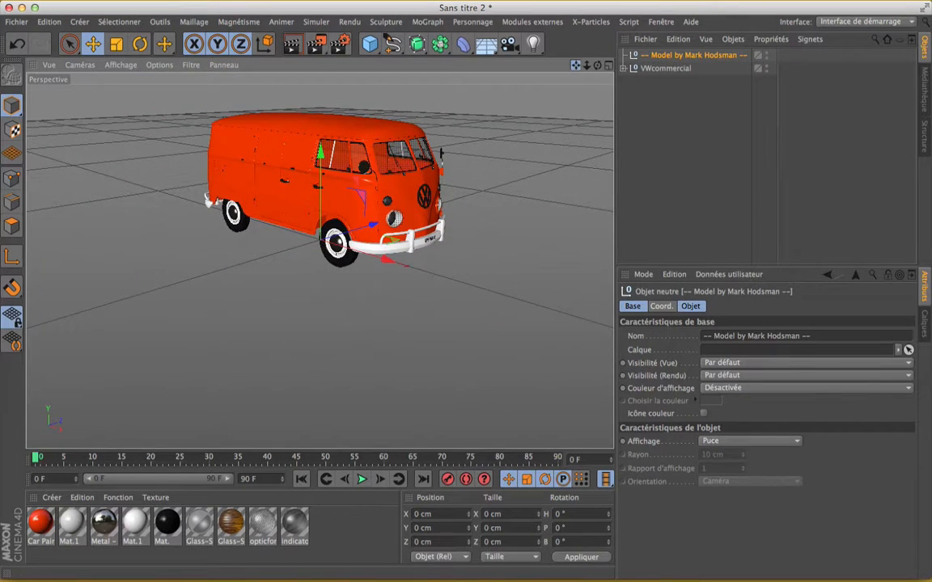
scroll(242, 169, up, 3)
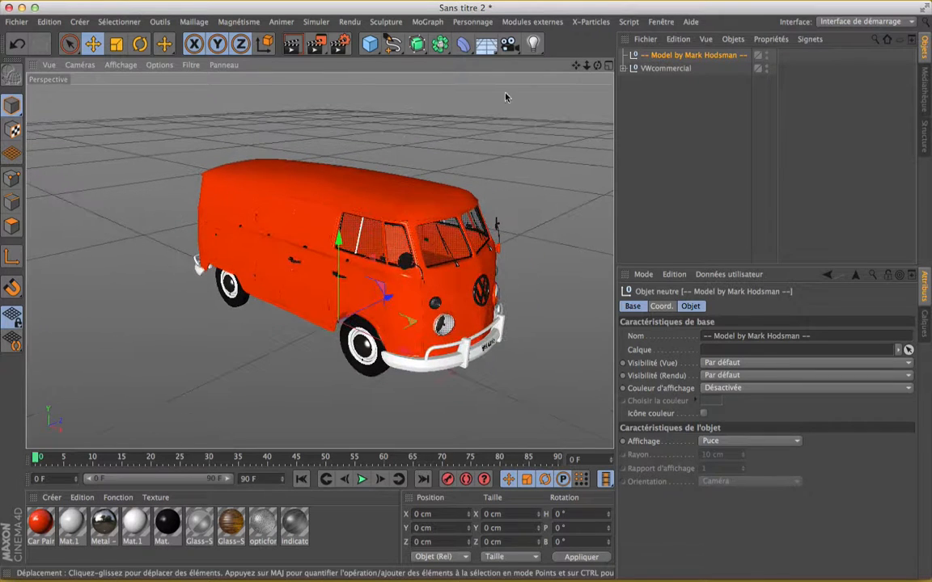
drag(577, 66, 557, 45)
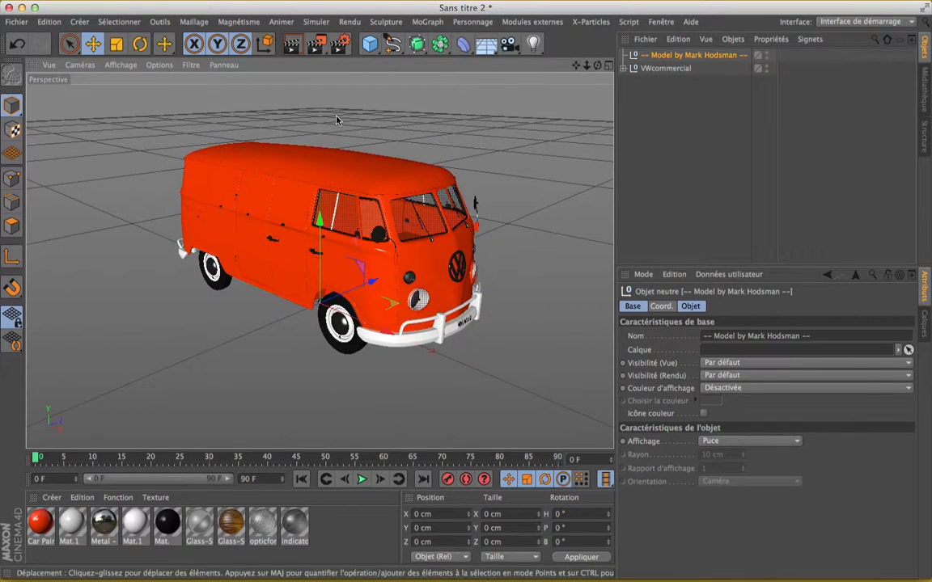
scroll(336, 120, up, 1)
click(623, 68)
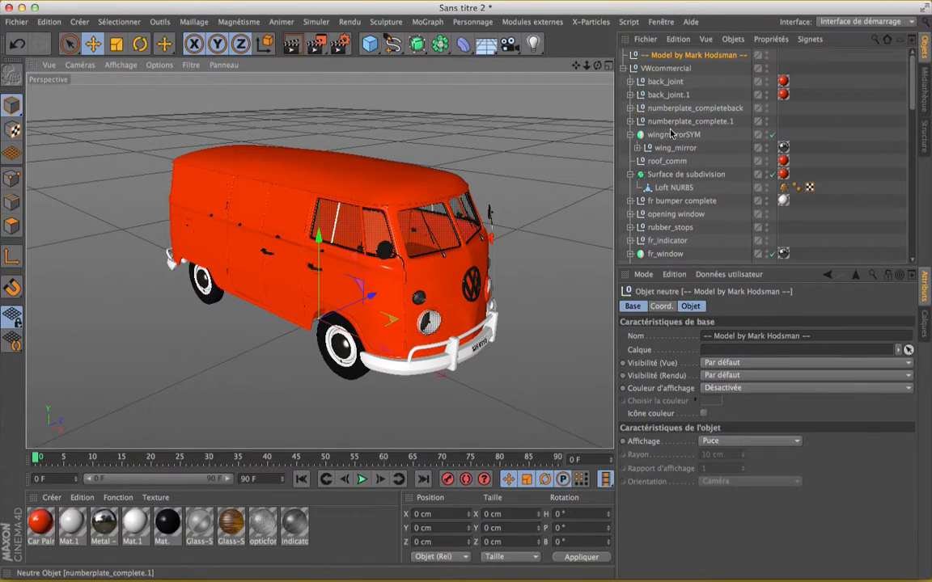
scroll(670, 133, down, 10)
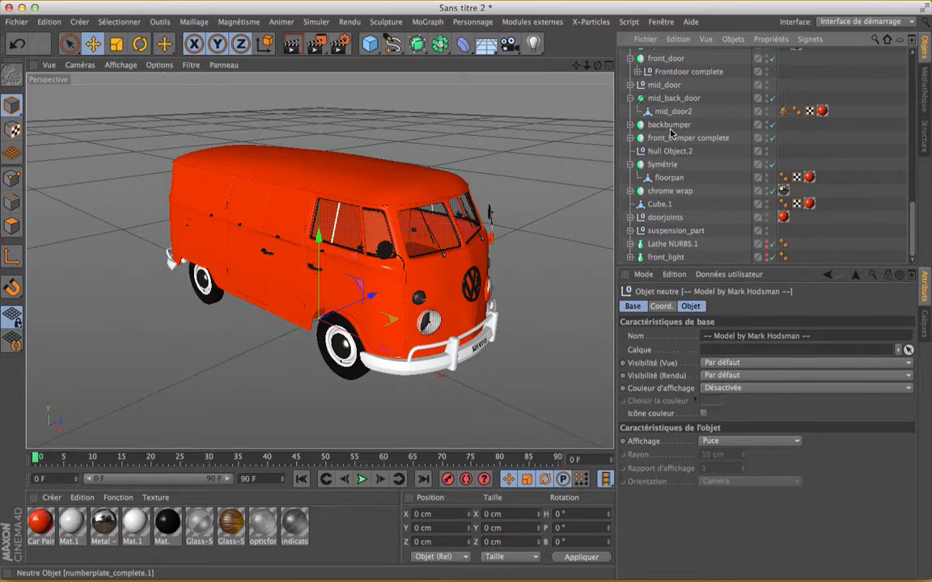
scroll(671, 129, up, 10)
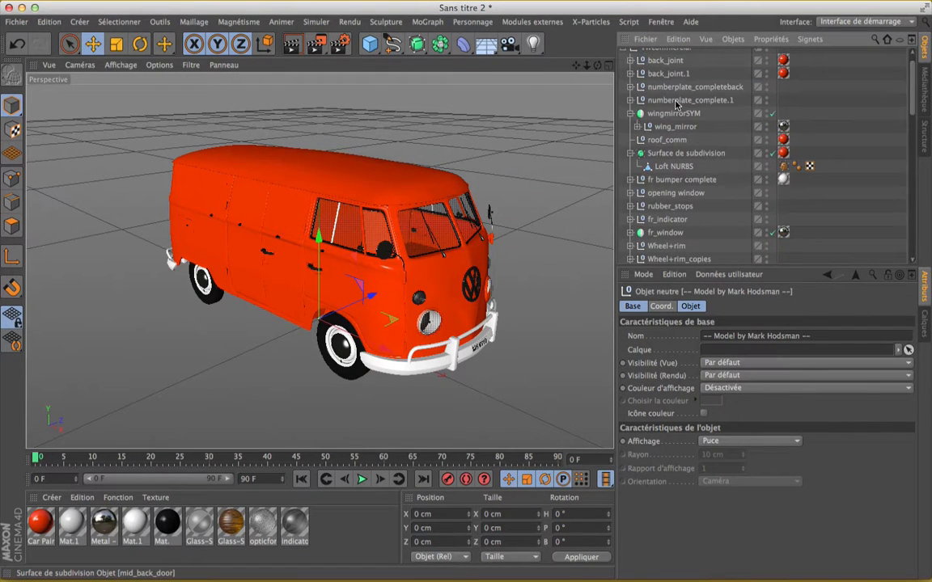
scroll(676, 106, up, 2)
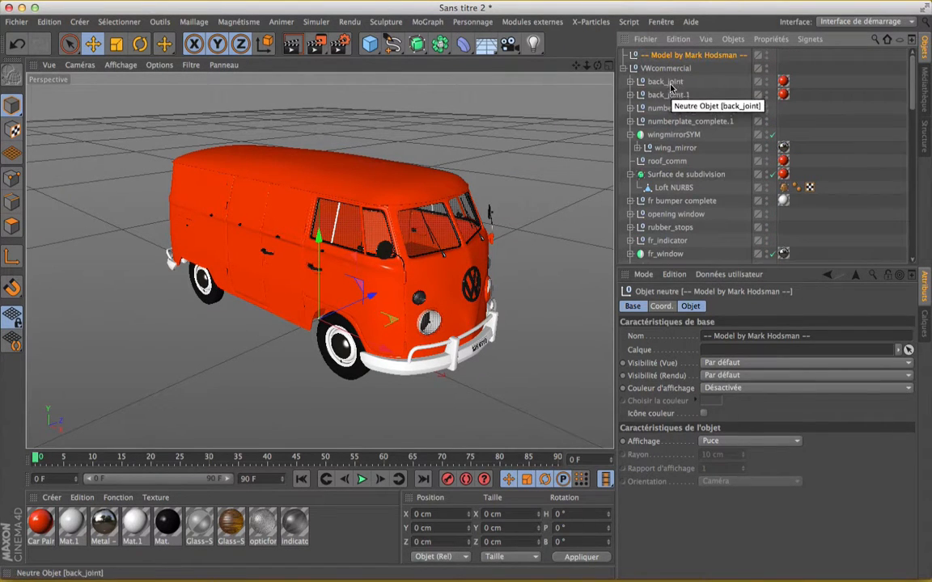
mouse_move(907, 80)
mouse_down()
mouse_move(898, 252)
mouse_move(899, 61)
mouse_up()
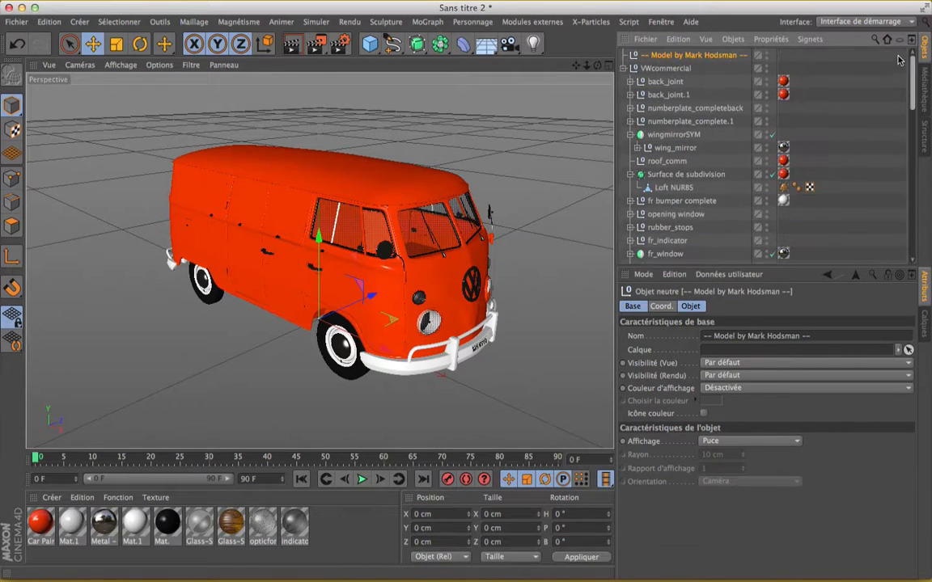
click(625, 67)
click(625, 67)
mouse_move(905, 99)
mouse_down()
mouse_move(909, 145)
mouse_move(906, 81)
mouse_up()
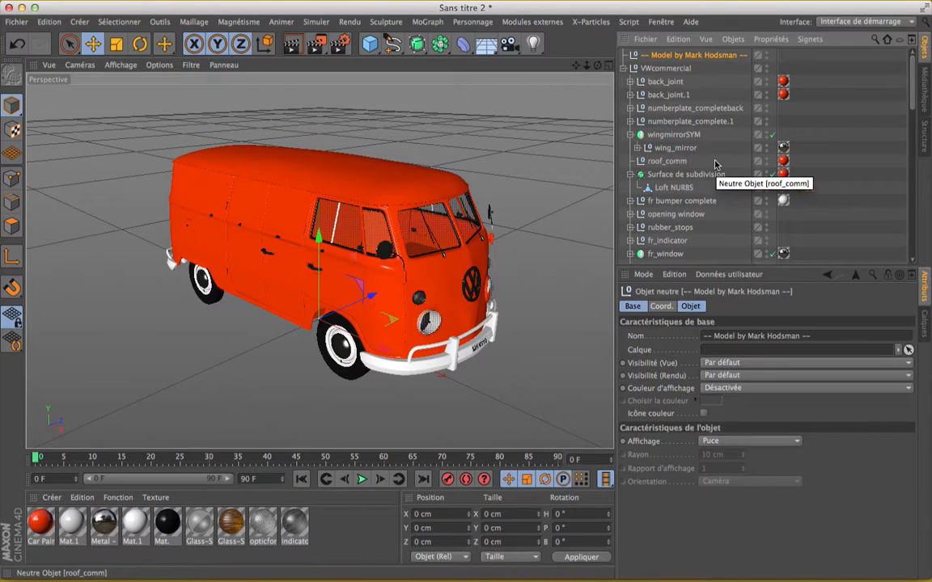
click(625, 69)
click(624, 69)
scroll(707, 137, down, 5)
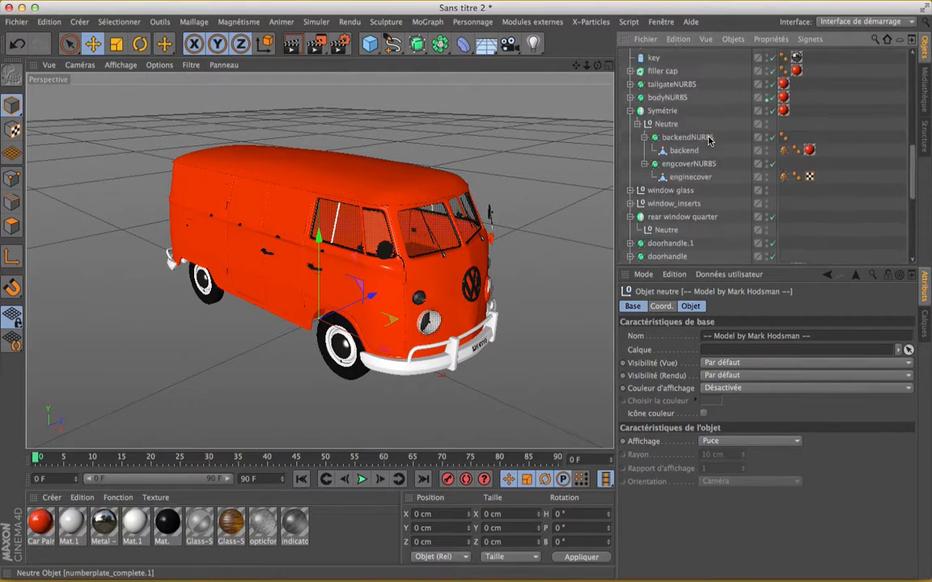
scroll(707, 137, up, 5)
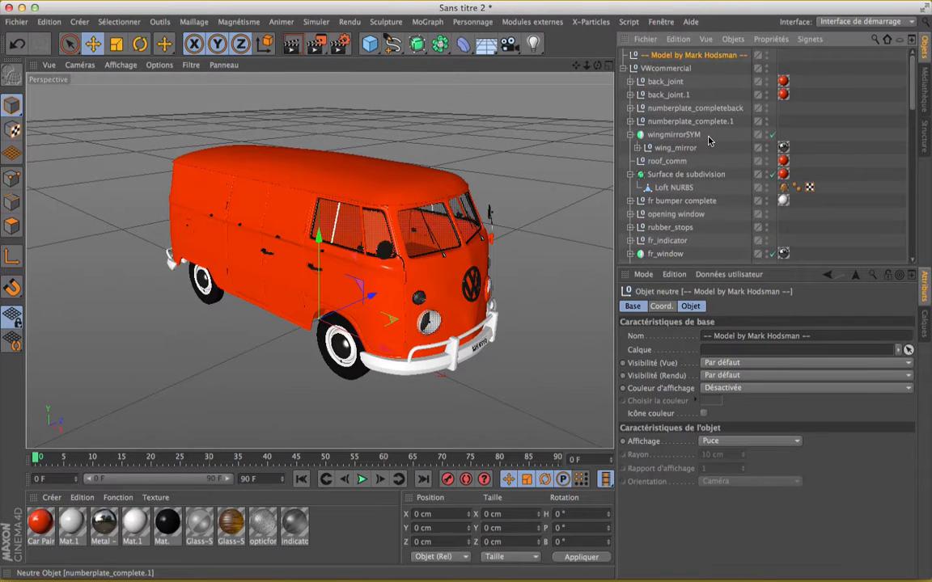
click(624, 69)
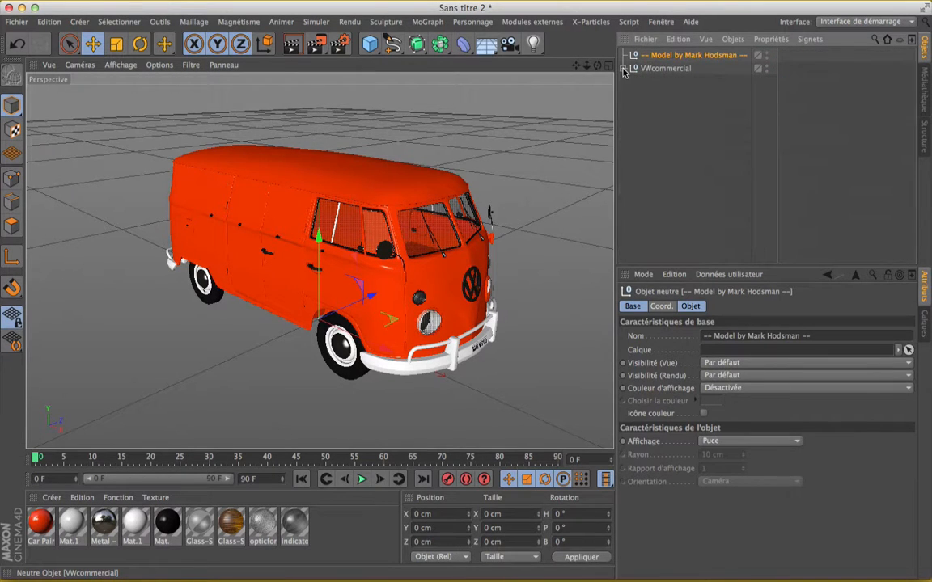
click(624, 69)
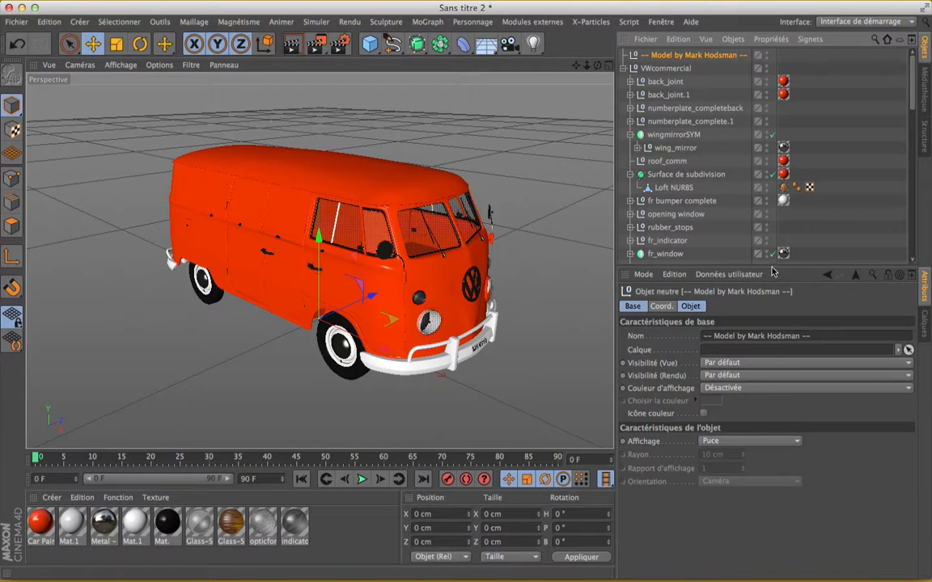
Show the object manager's filter list, expand its Objets category and enlarge it to list the van's object types
drag(771, 266, 756, 440)
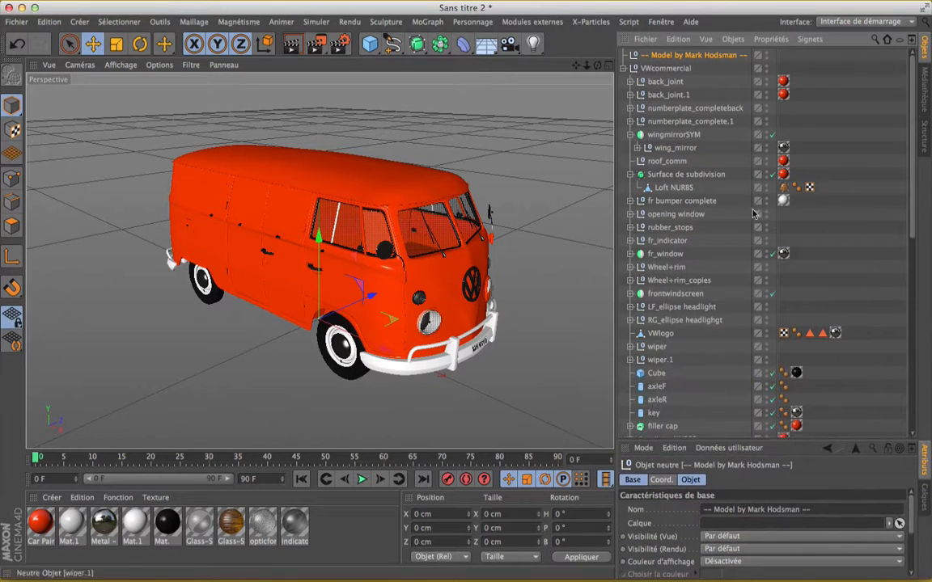
click(900, 41)
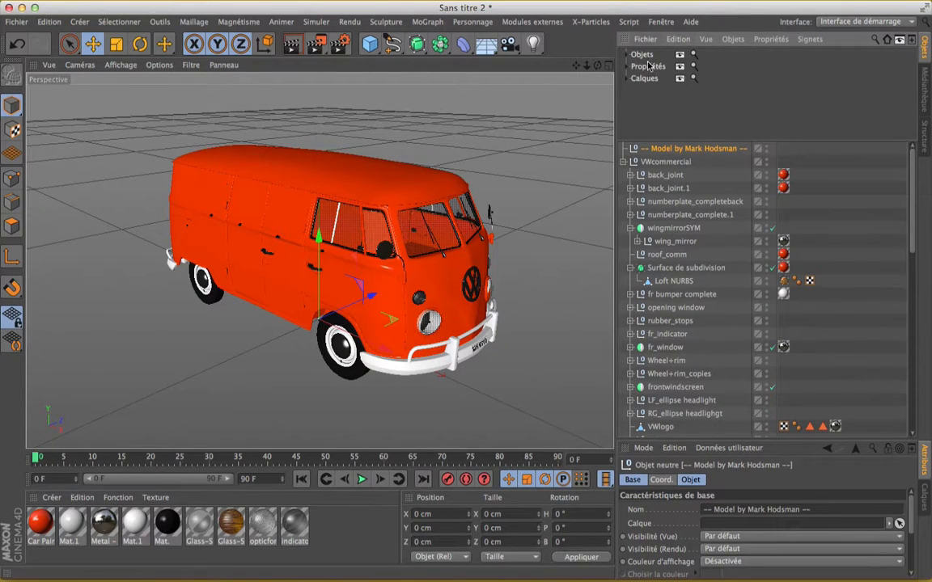
click(627, 54)
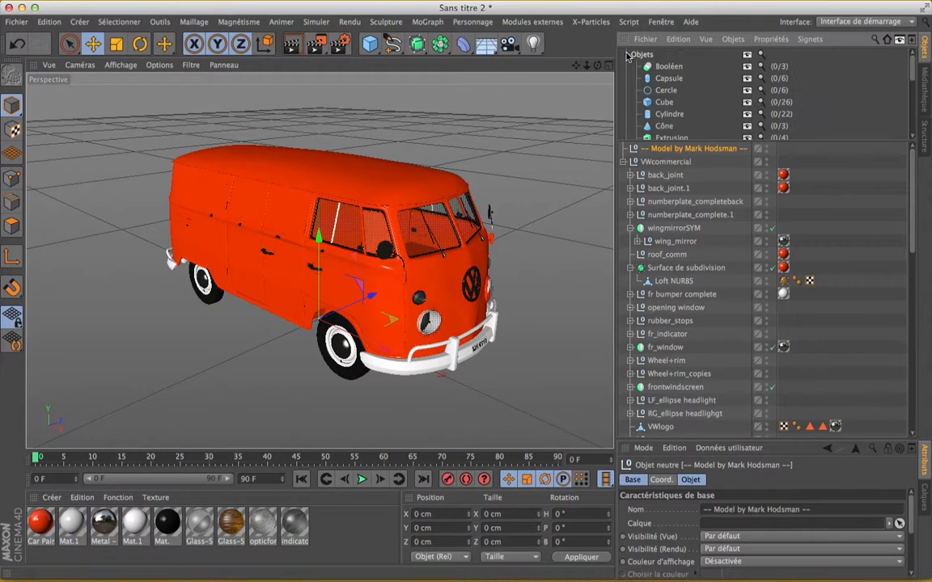
drag(707, 141, 707, 277)
scroll(698, 215, down, 3)
scroll(699, 216, up, 3)
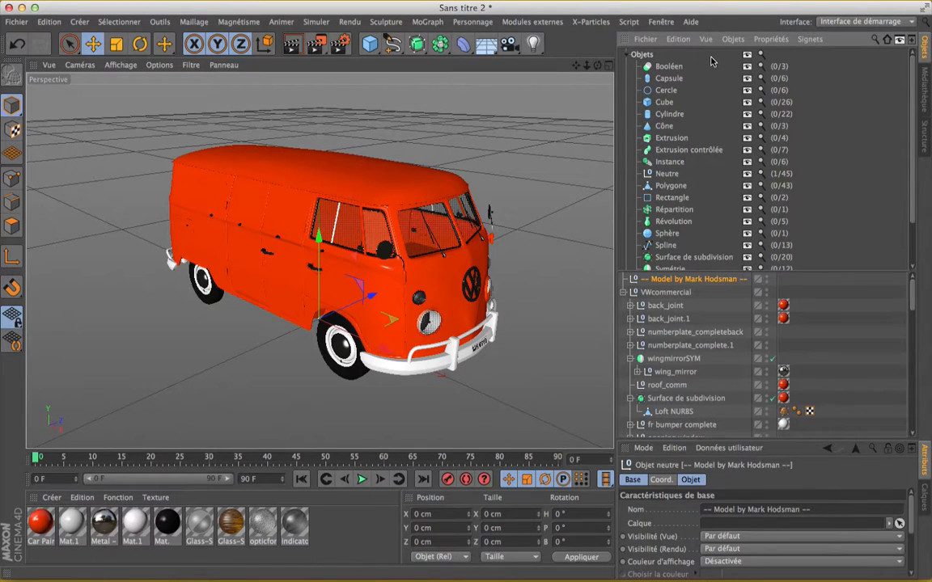
Select the Répartition object through the object-type filter and make it editable
double_click(674, 209)
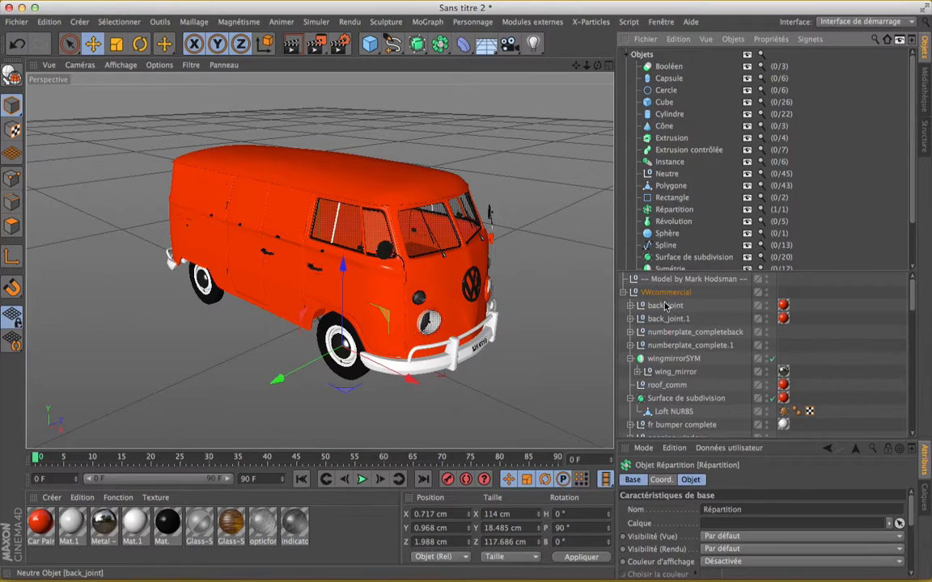
scroll(671, 326, down, 5)
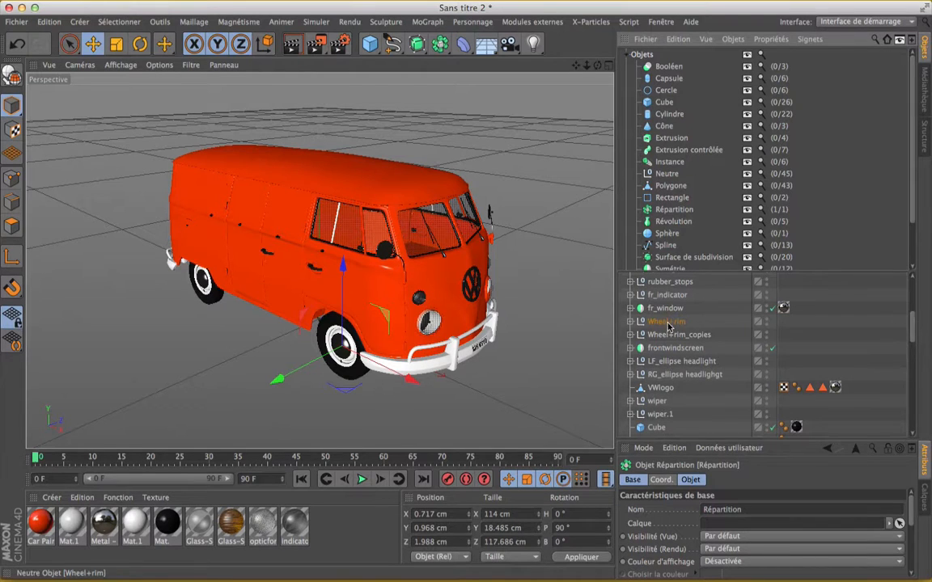
mouse_move(912, 325)
mouse_down()
mouse_move(912, 369)
mouse_move(904, 321)
mouse_up()
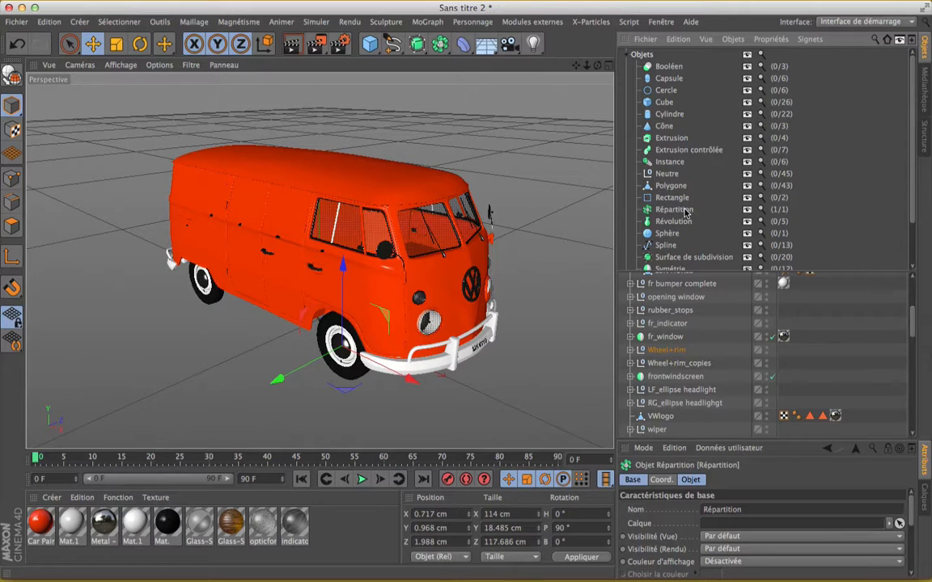
key(c)
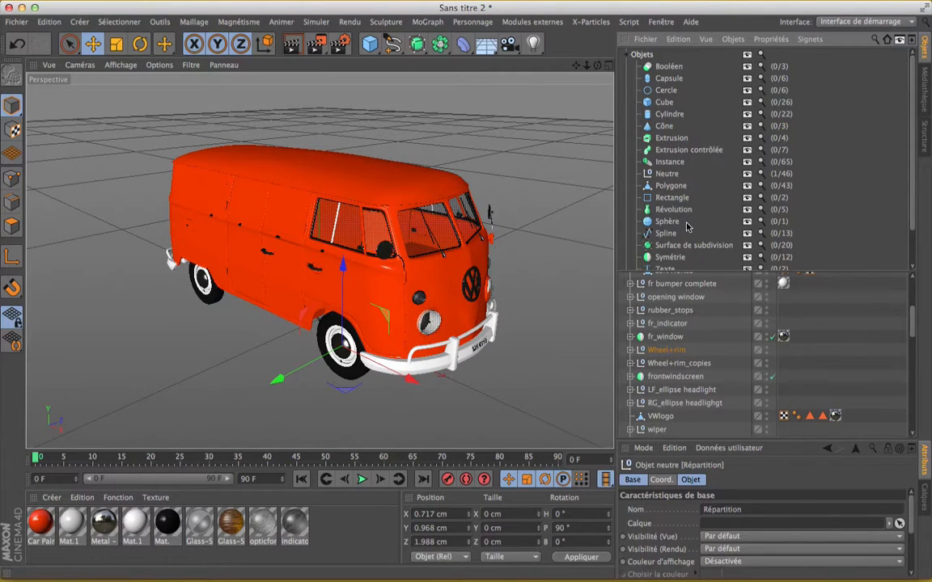
click(630, 349)
click(629, 350)
Select all Booléen objects and make them editable, and do the same with all Extrusion objects
click(669, 68)
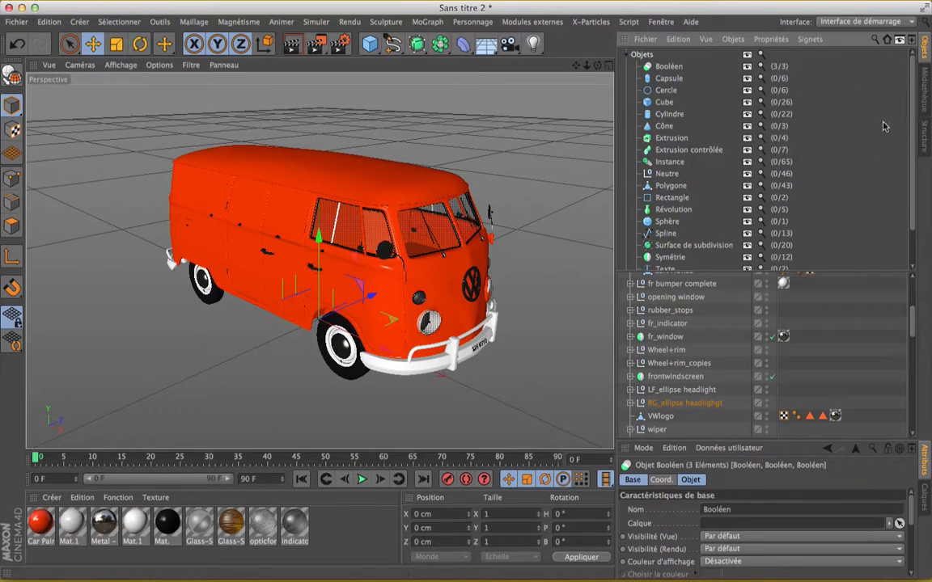
mouse_move(912, 313)
mouse_down()
mouse_move(911, 279)
mouse_move(916, 417)
mouse_move(917, 327)
mouse_up()
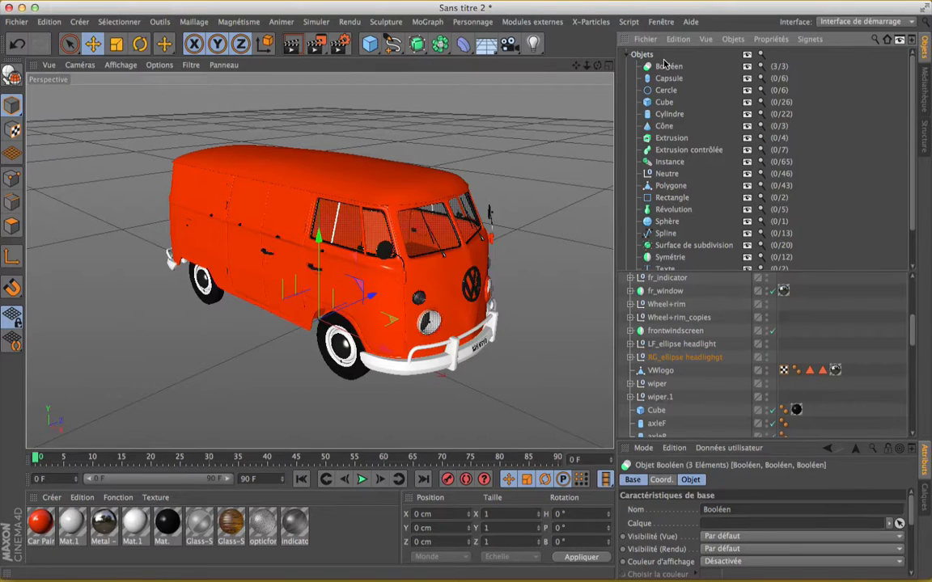
key(c)
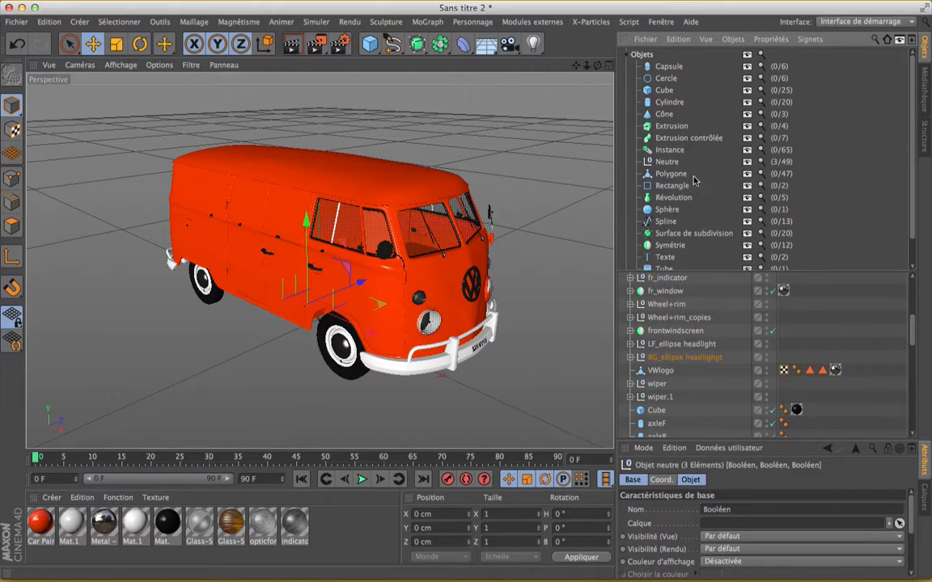
click(681, 129)
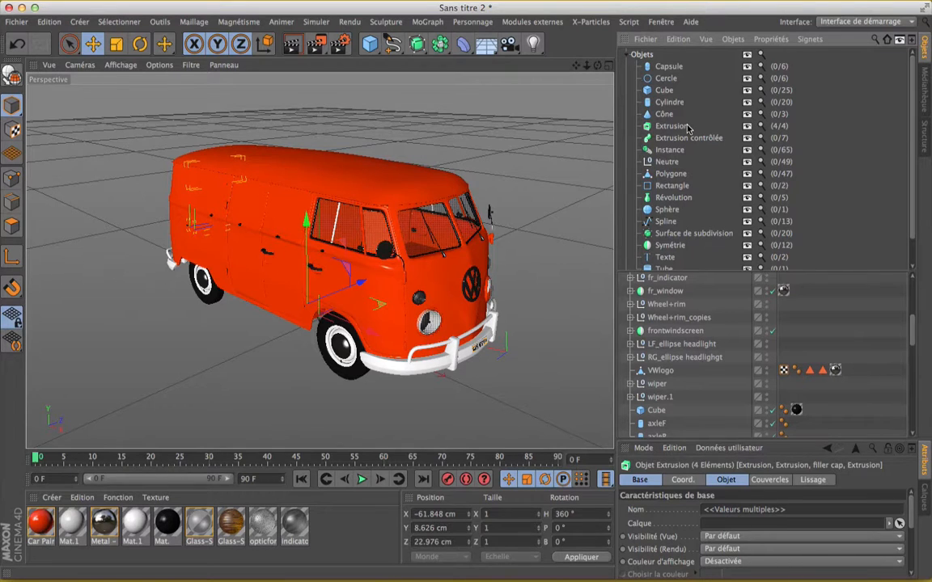
key(c)
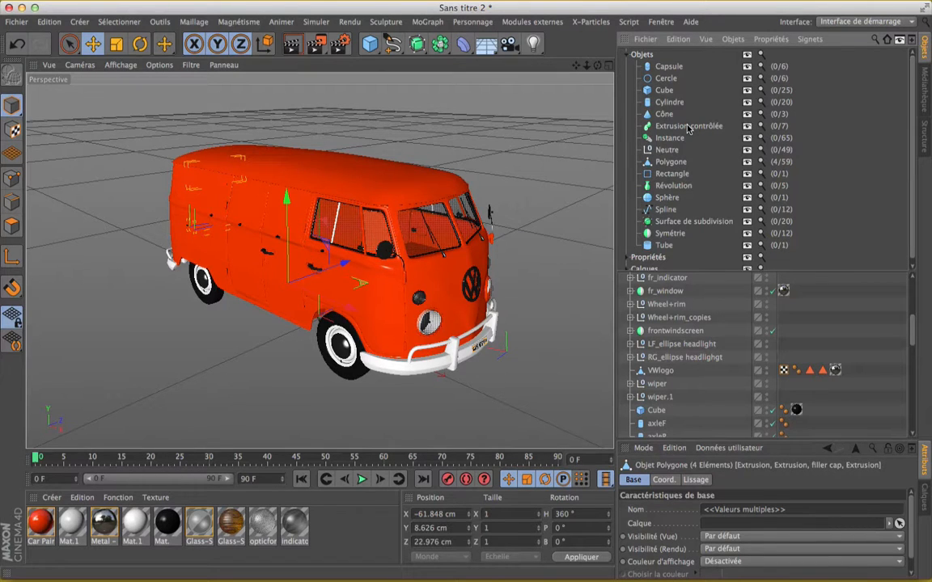
Select all Surface de subdivision objects and turn off their Activé and Rayons-X options
click(691, 222)
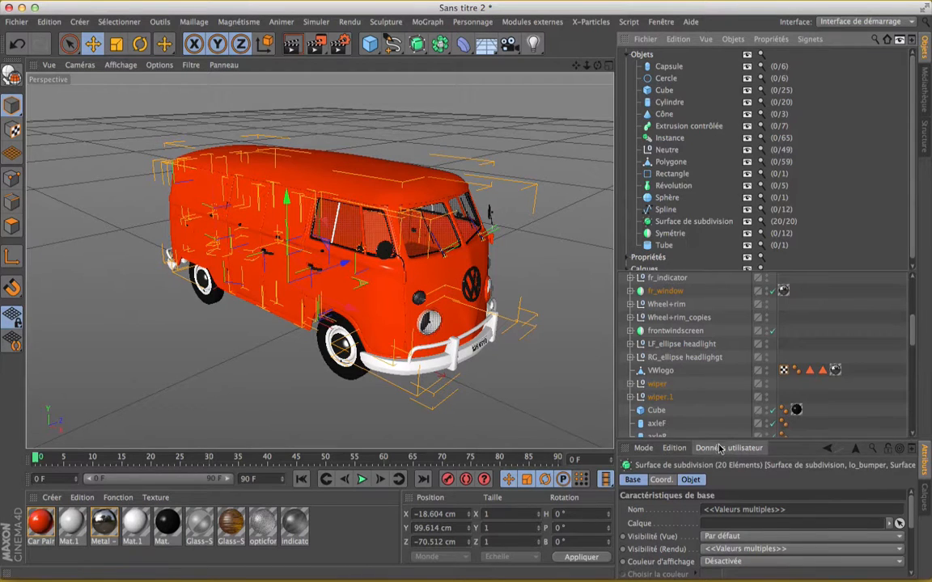
drag(720, 440, 720, 343)
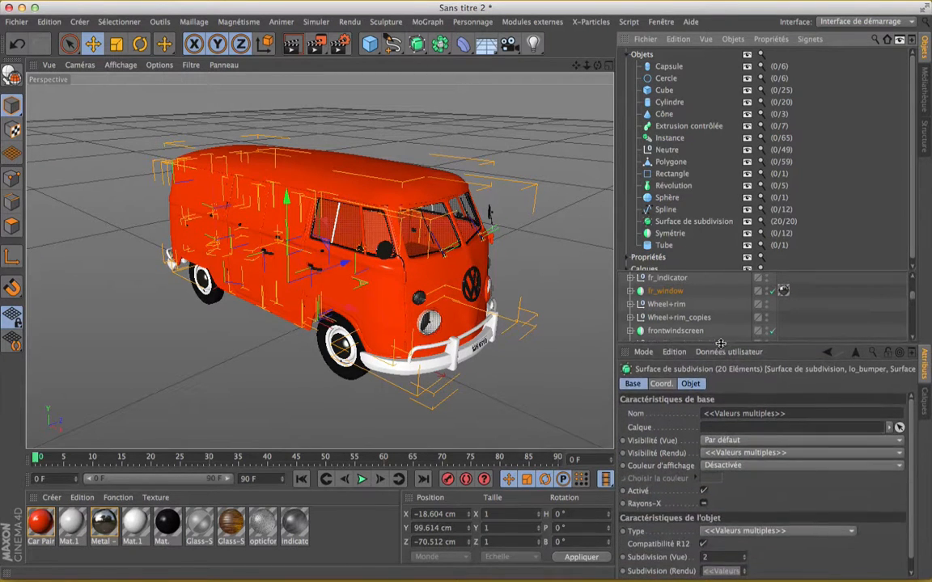
click(634, 384)
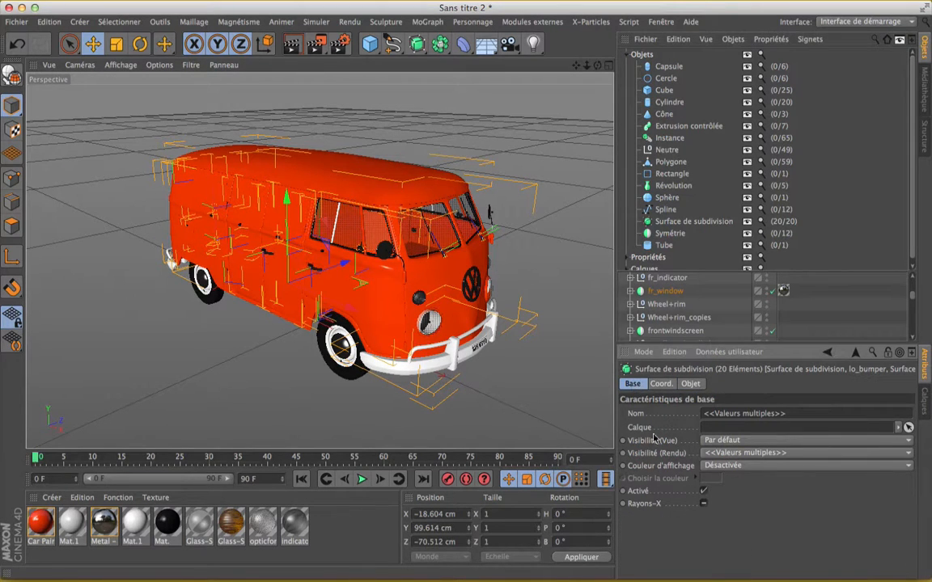
click(703, 491)
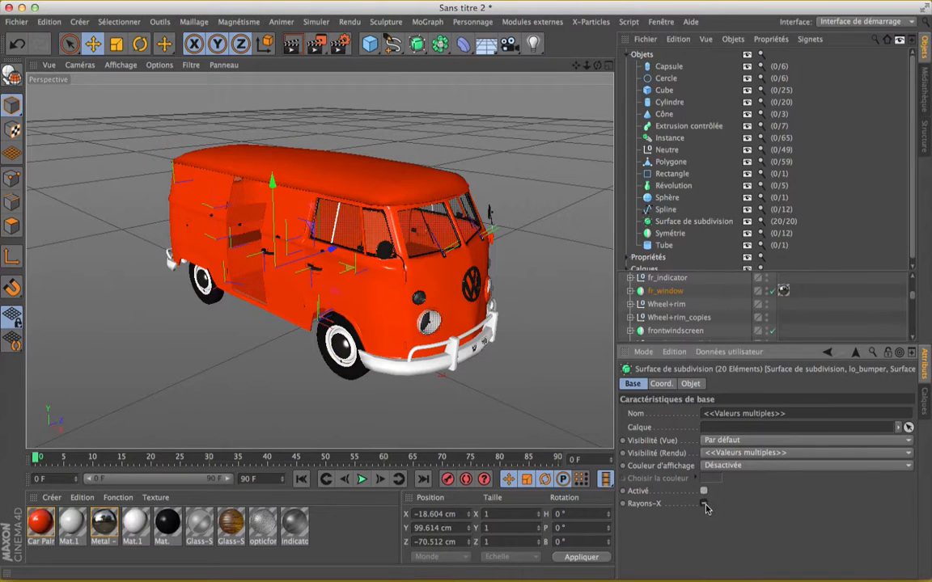
click(705, 505)
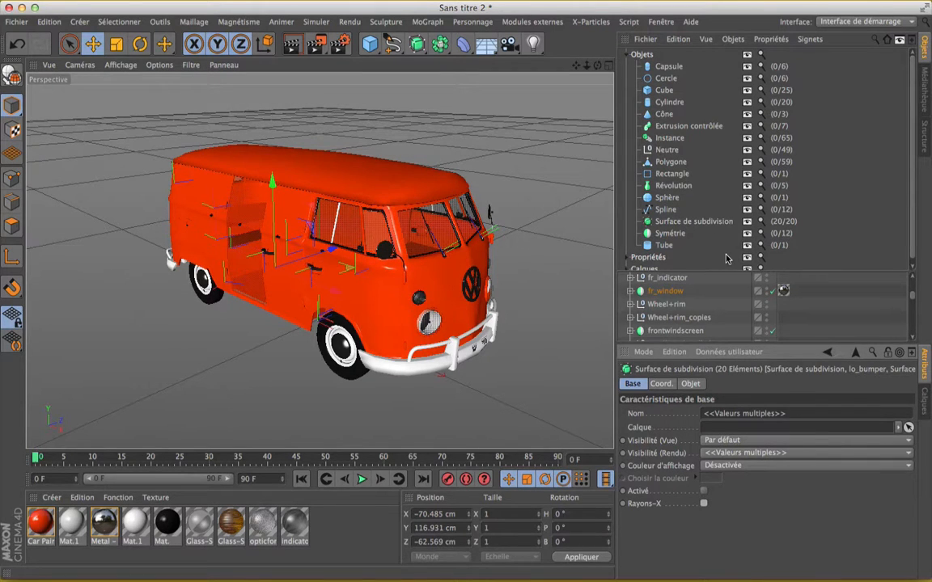
Select all Instance objects and turn off Rendre instance for them
click(669, 139)
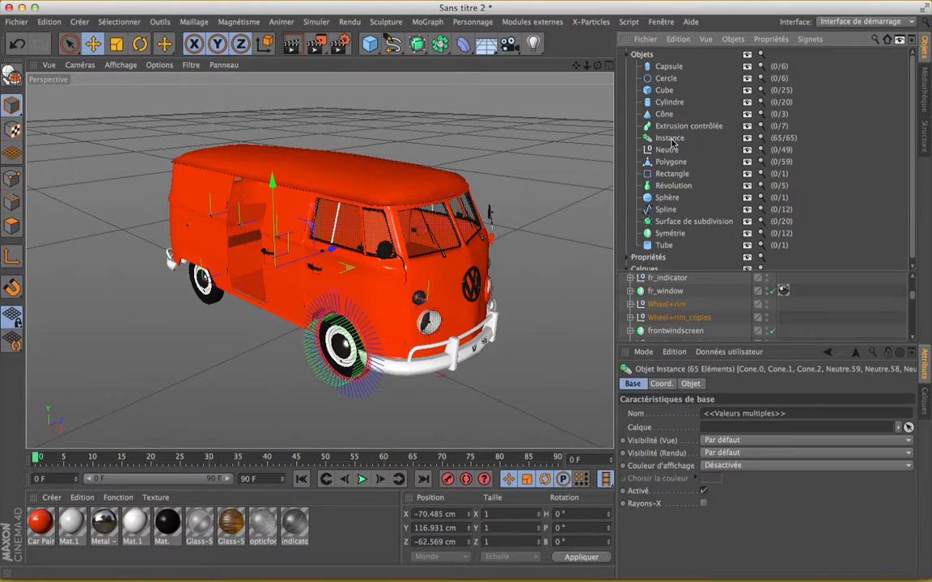
click(690, 385)
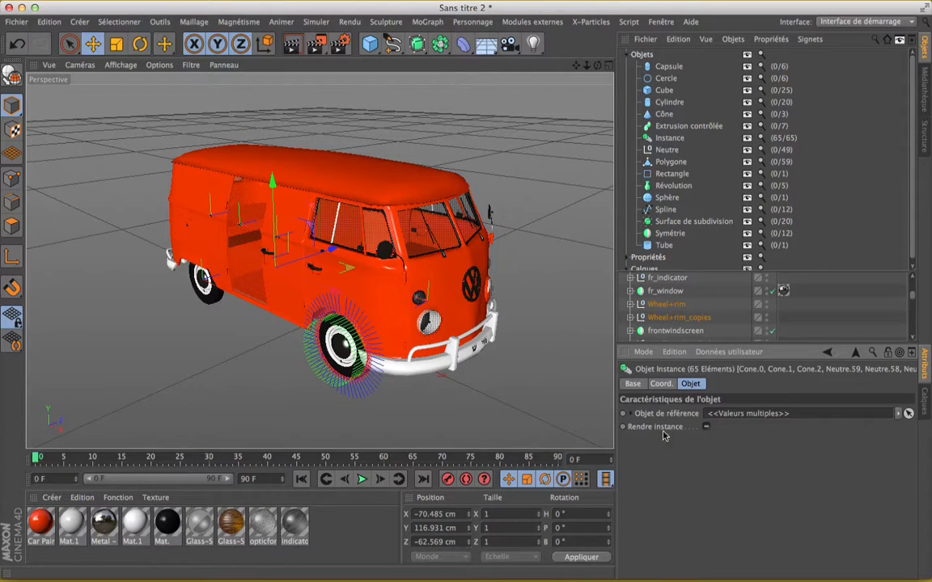
click(706, 428)
click(706, 428)
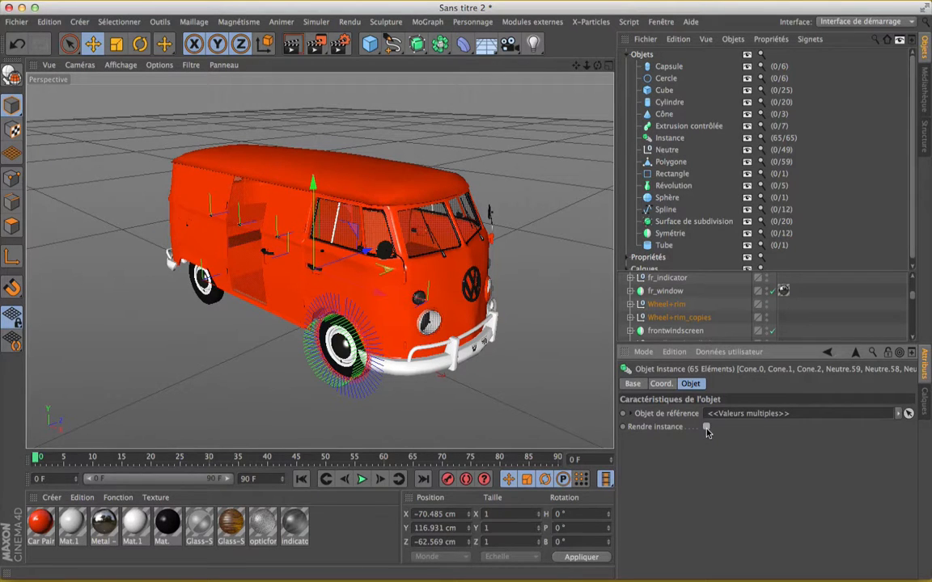
Make all Instance objects editable, repeating the conversion for the nested instances until none remain
double_click(671, 138)
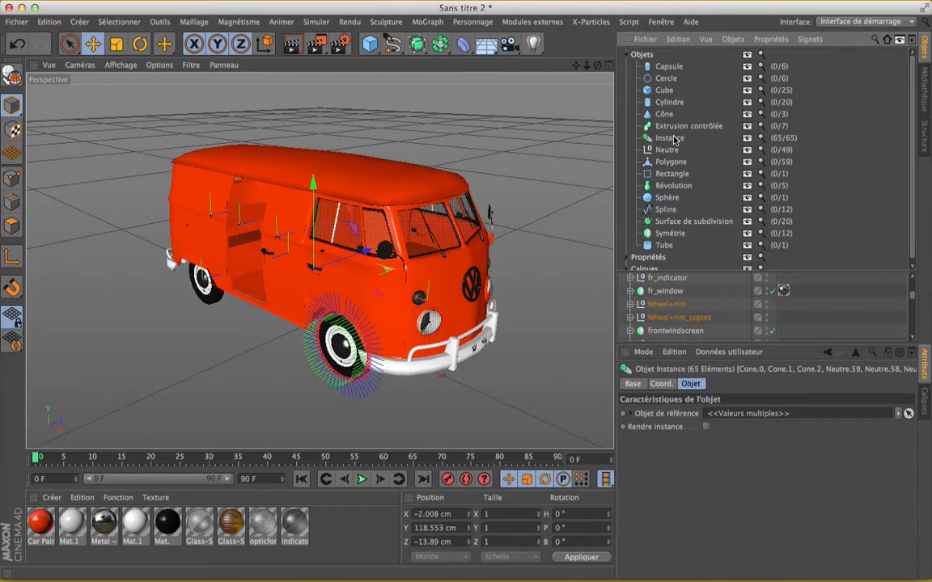
key(c)
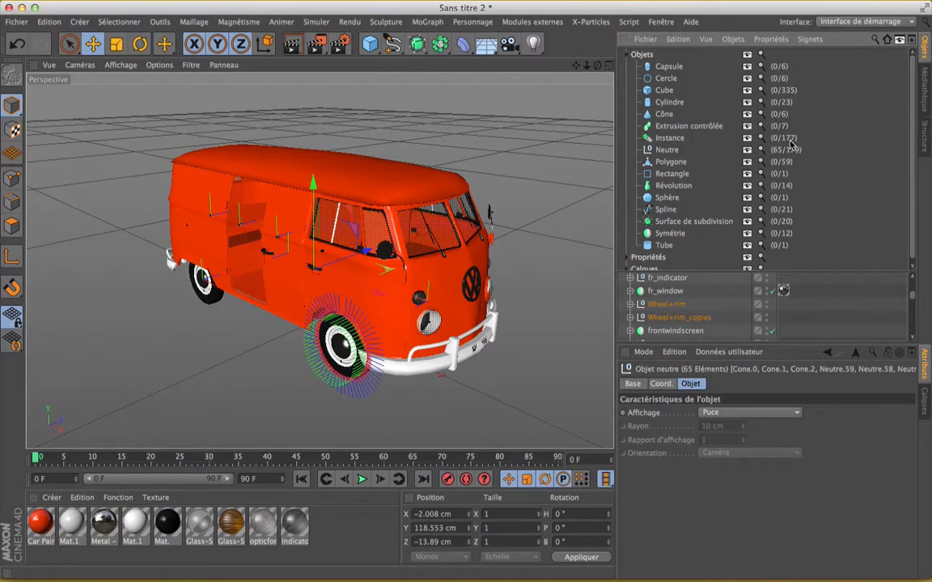
click(670, 140)
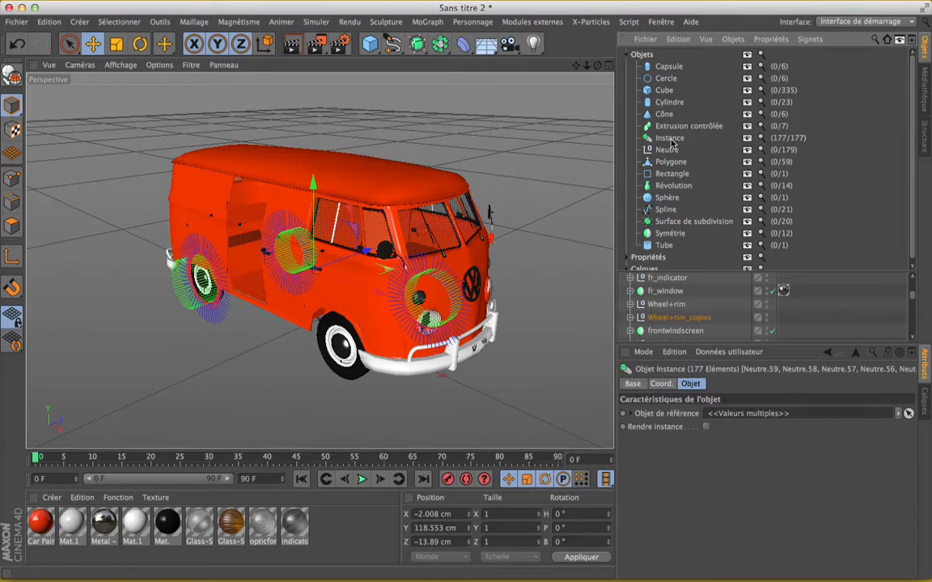
key(c)
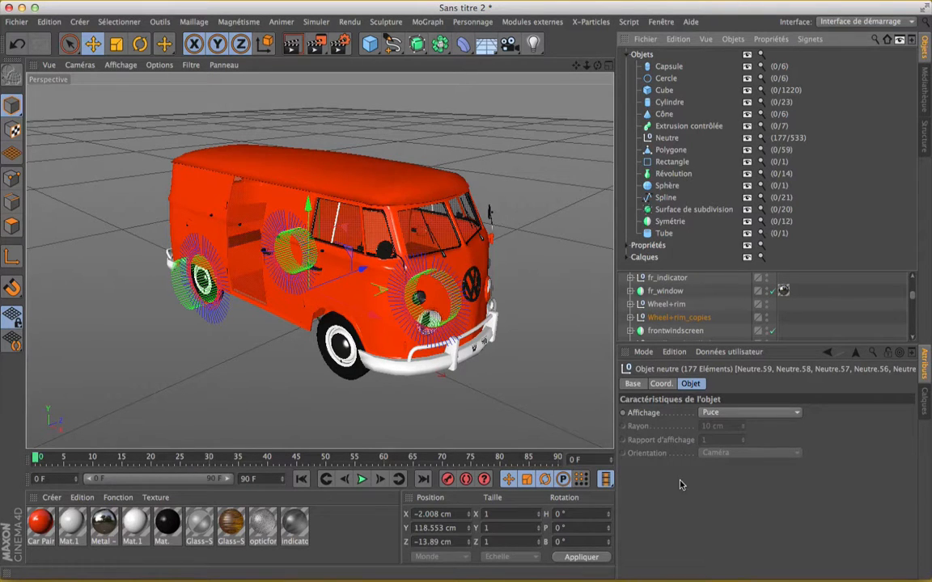
Make all Révolution, Extrusion contrôlée and Symétrie objects editable, one object type at a time
click(667, 175)
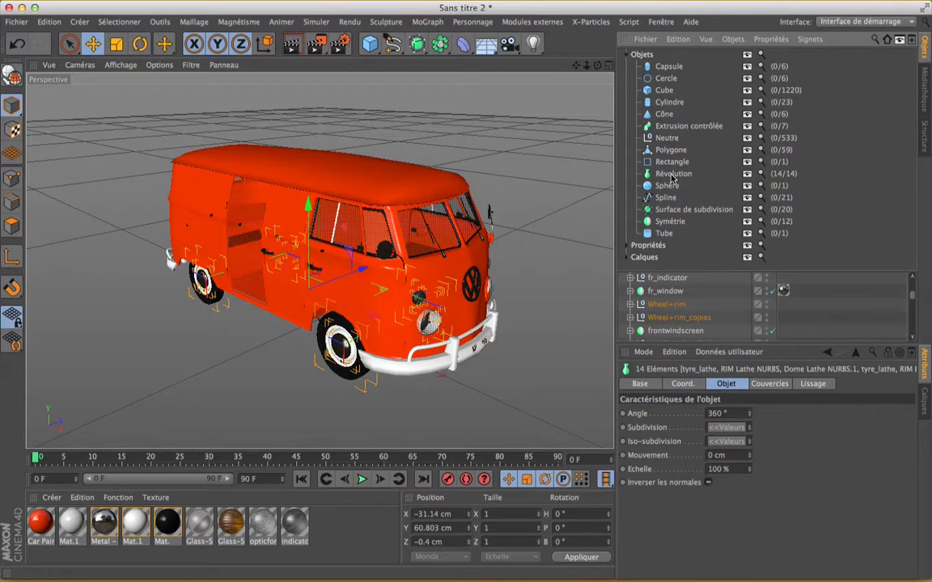
key(c)
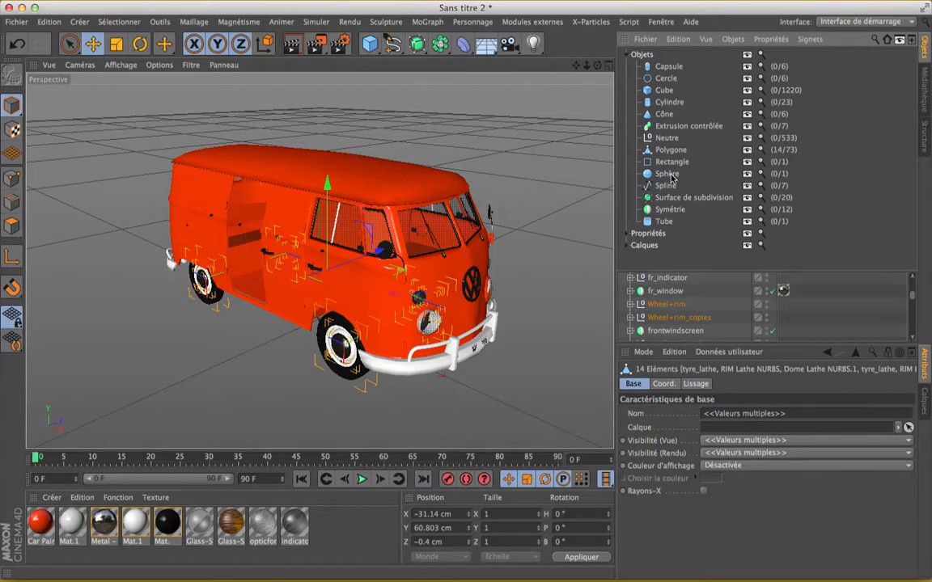
click(678, 132)
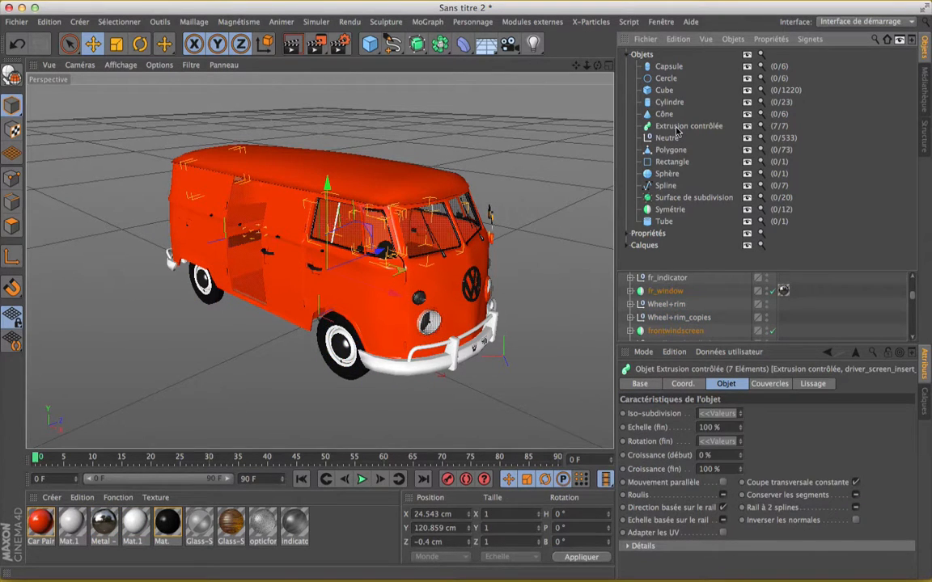
key(c)
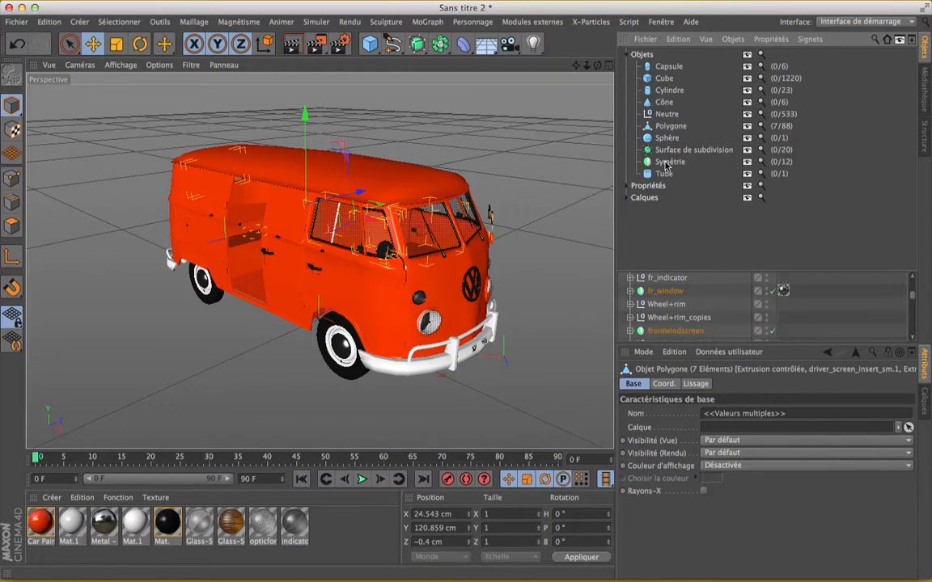
click(666, 163)
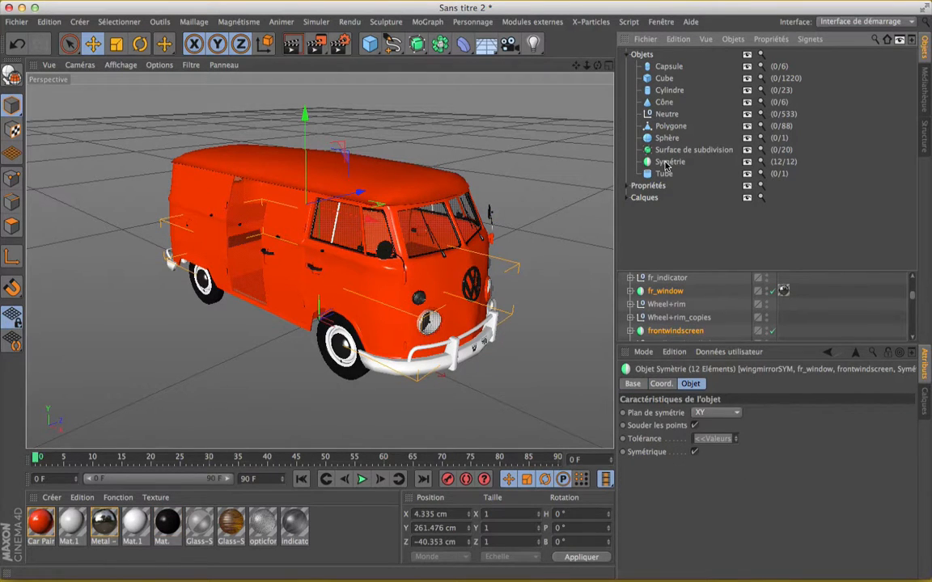
key(c)
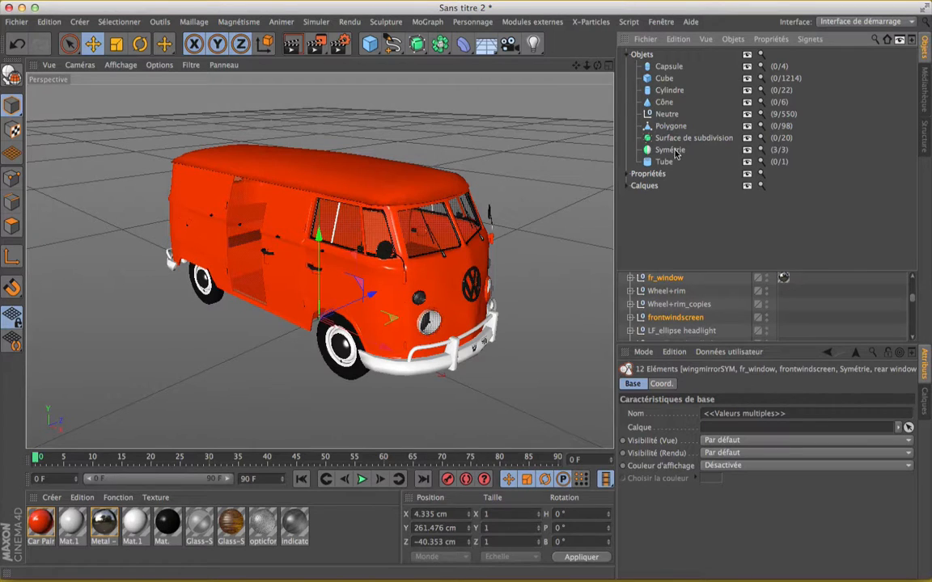
Enlarge the object hierarchy and look through it for the remaining Symétrie objects, clearing the selection
drag(735, 271, 735, 155)
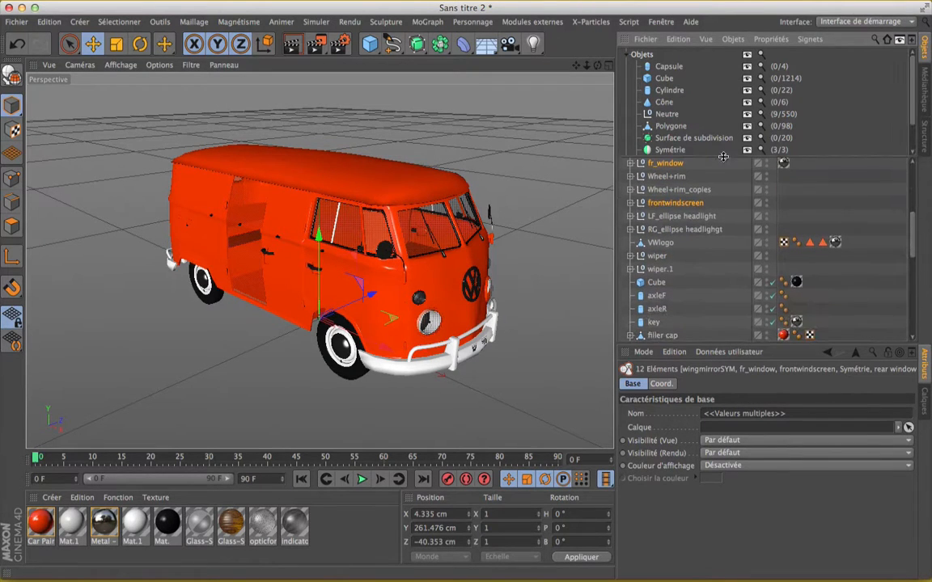
drag(737, 351, 737, 429)
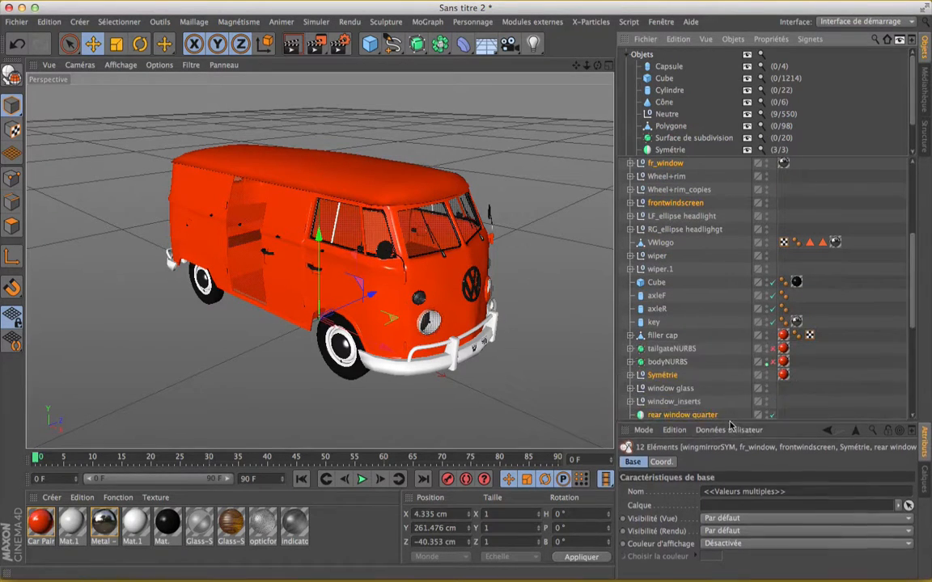
scroll(706, 217, up, 5)
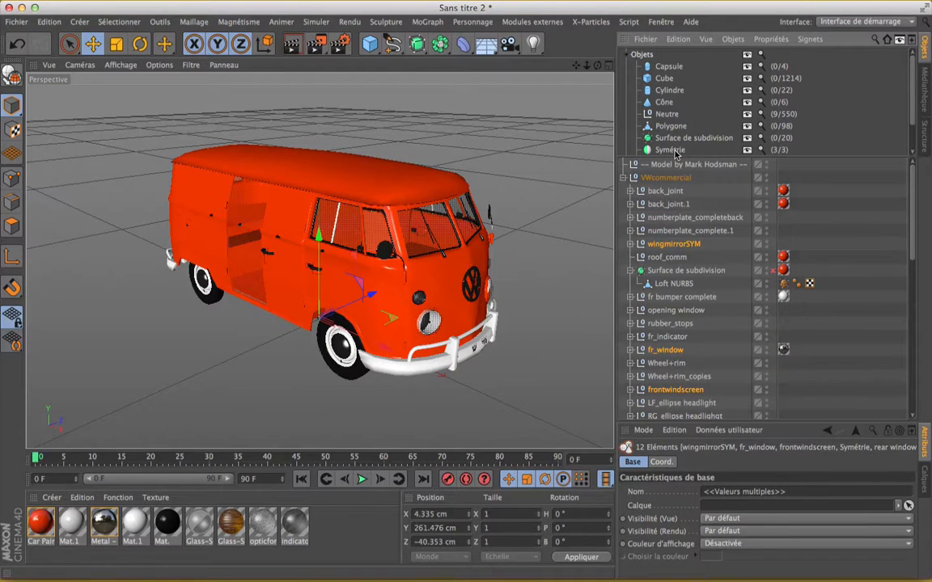
click(670, 149)
drag(913, 182, 913, 324)
click(730, 246)
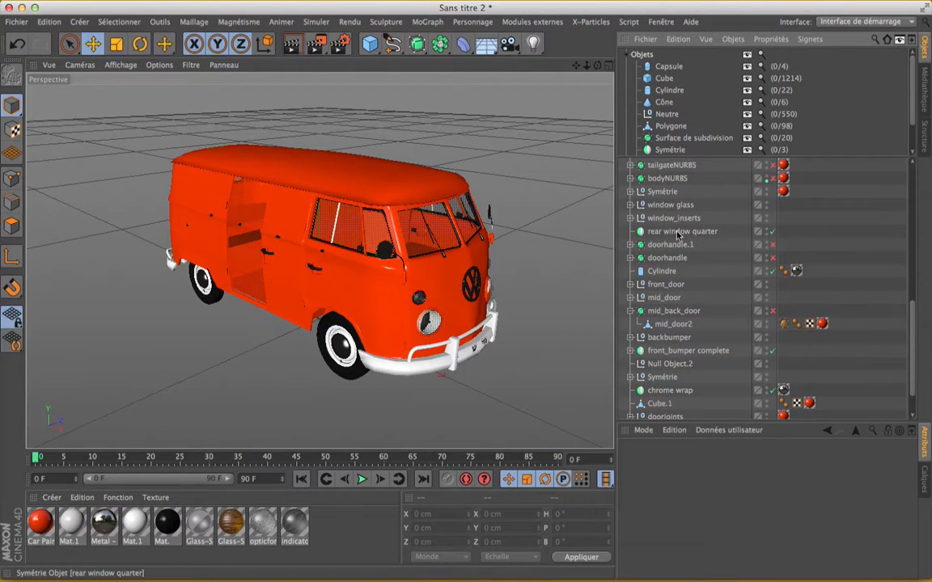
Inspect the attributes of the rear window quarter and front_bumper complete Symétrie objects, and collapse the VWcommercial hierarchy
click(662, 232)
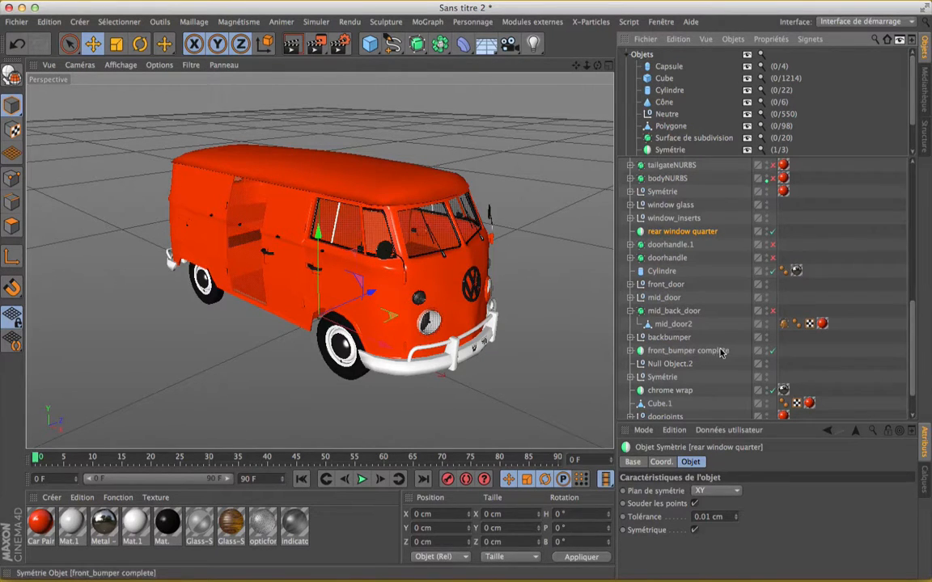
click(660, 353)
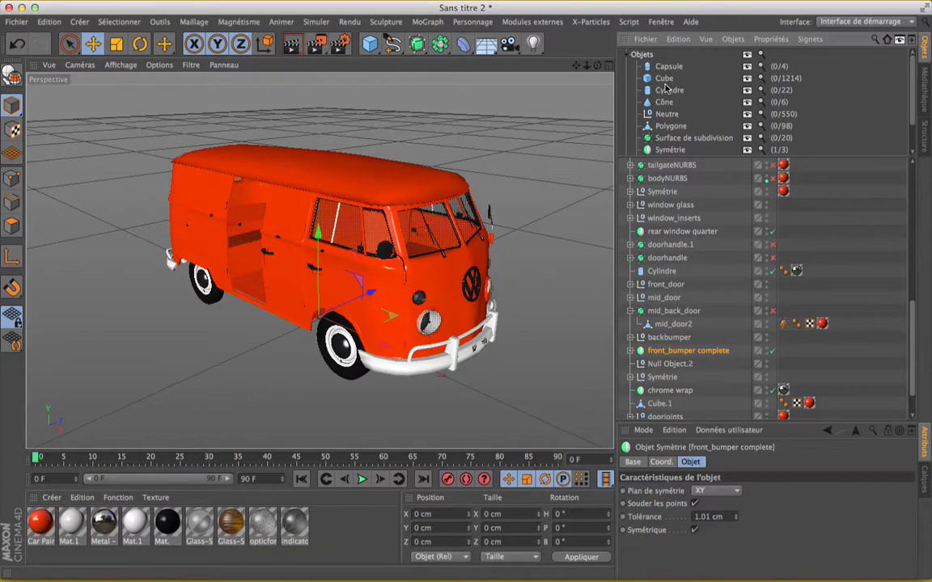
scroll(631, 186, up, 5)
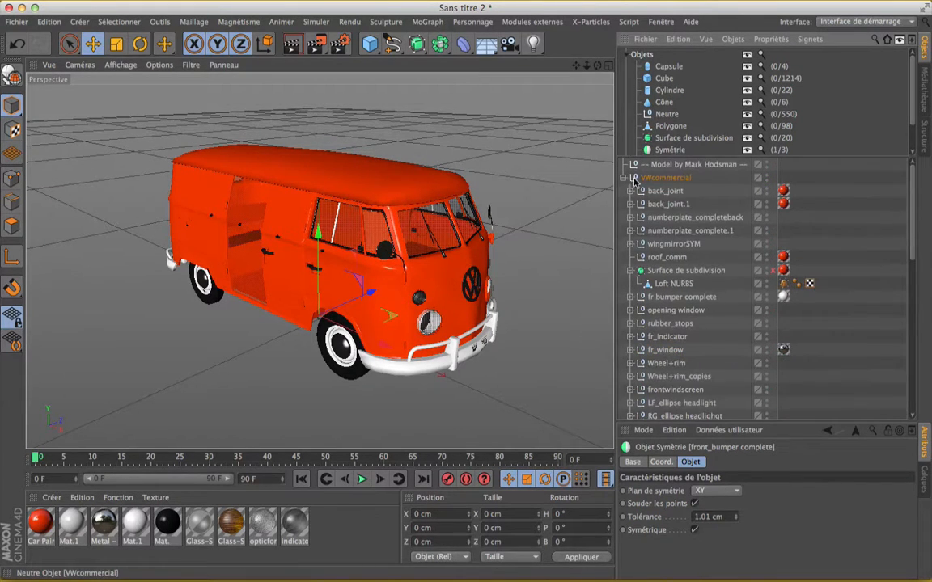
click(624, 178)
click(661, 178)
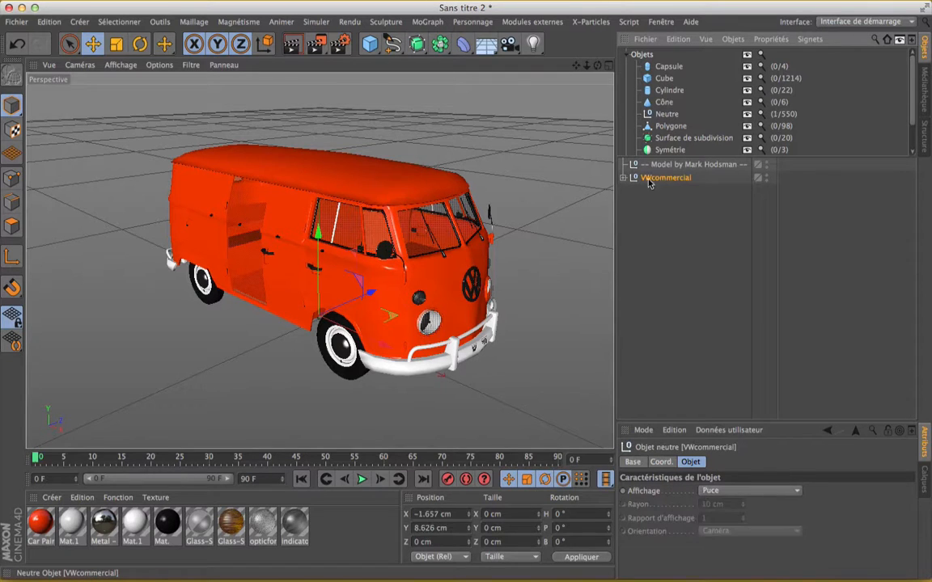
click(623, 178)
click(623, 178)
click(623, 178)
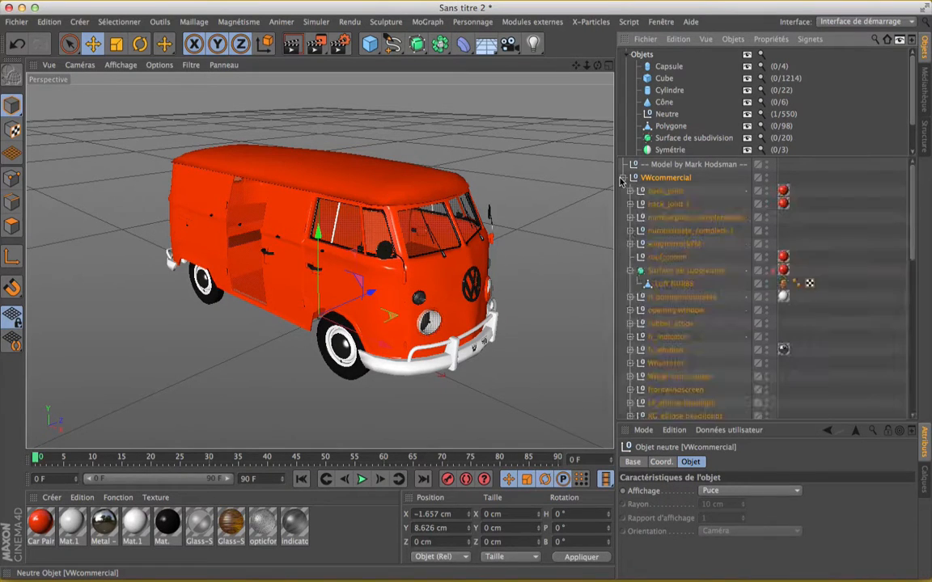
click(623, 178)
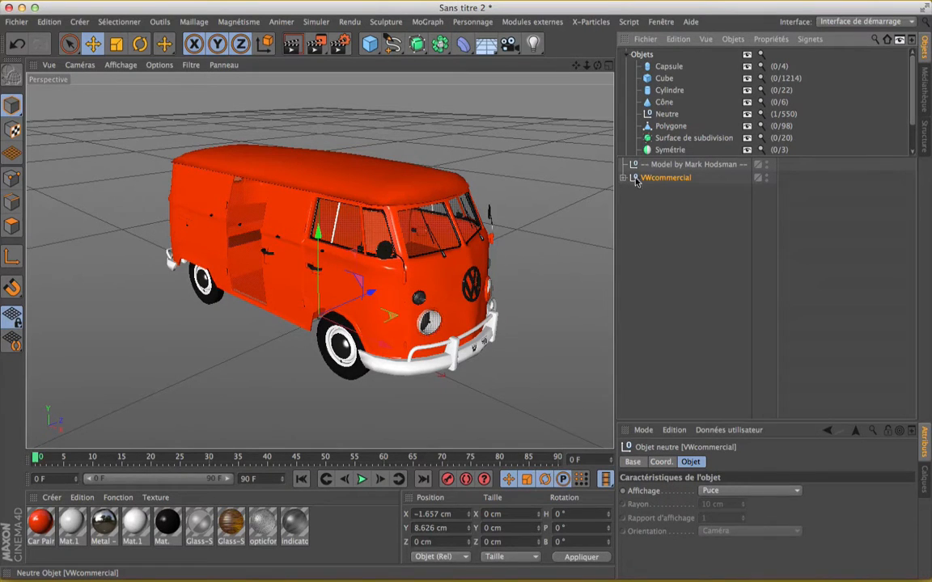
Turn off Rayons-X for the transparent side door panel mid_door2
click(251, 220)
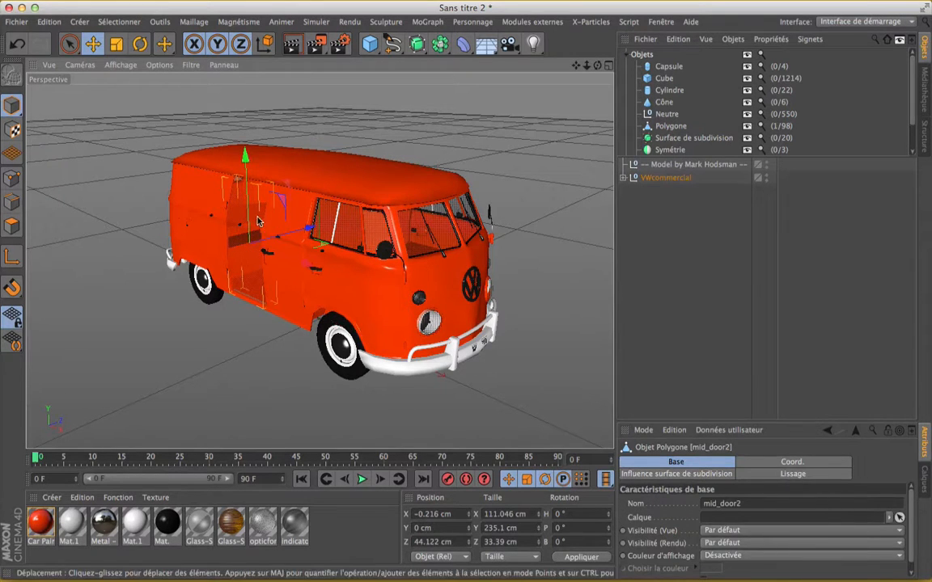
scroll(249, 223, up, 3)
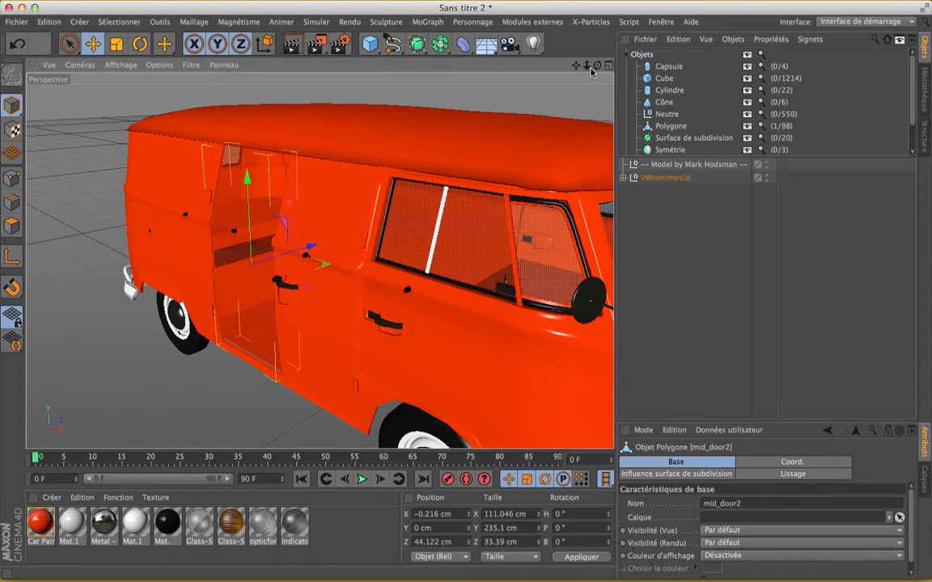
drag(597, 64, 552, 67)
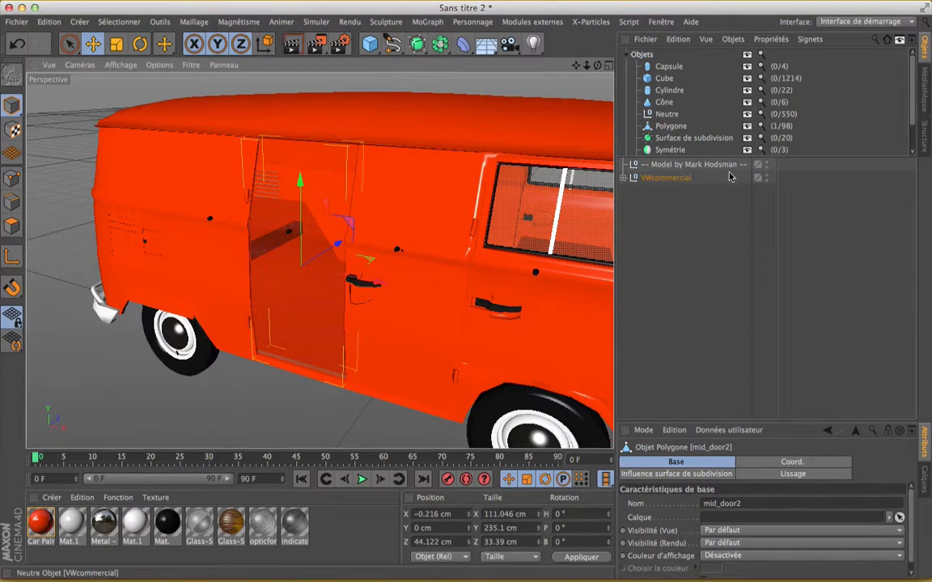
click(623, 177)
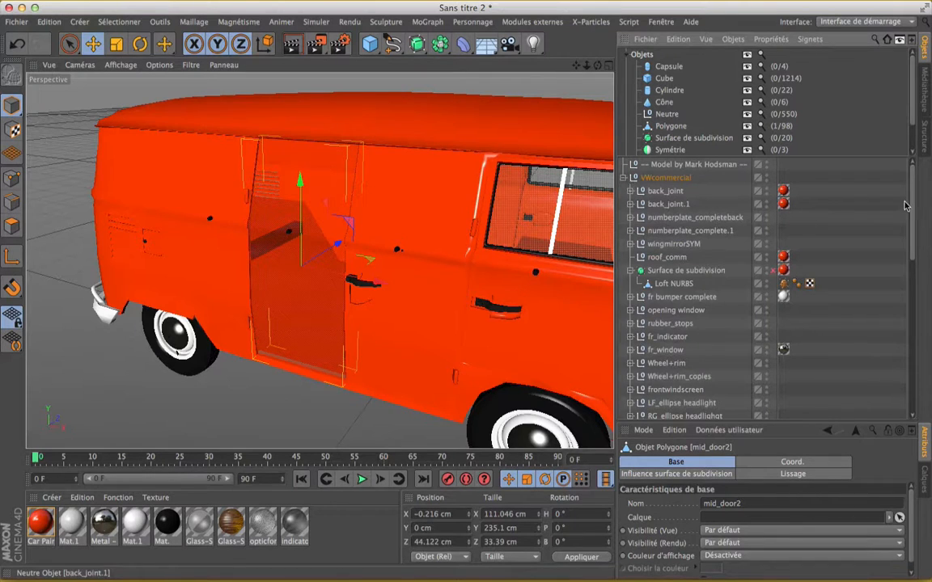
drag(915, 191, 914, 351)
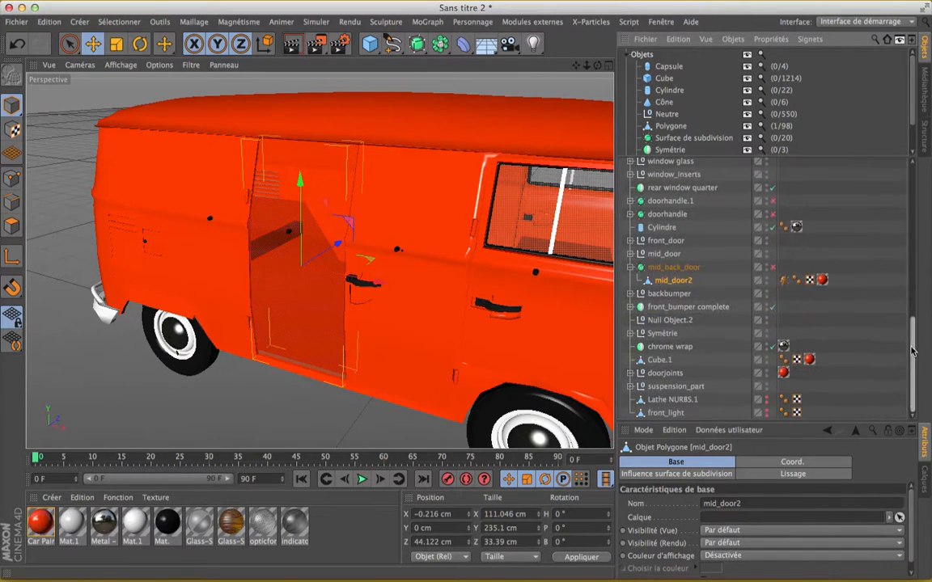
click(697, 282)
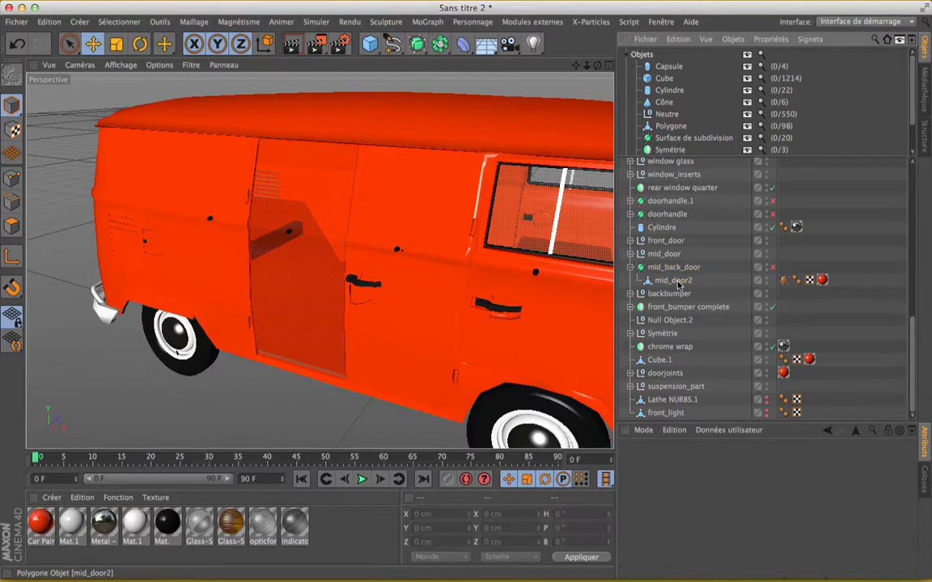
click(676, 283)
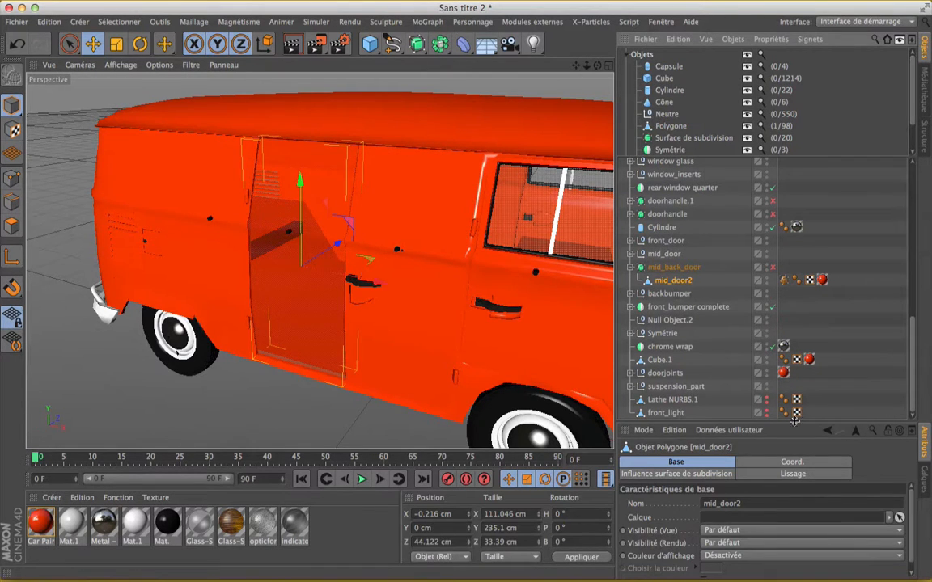
drag(794, 420, 778, 280)
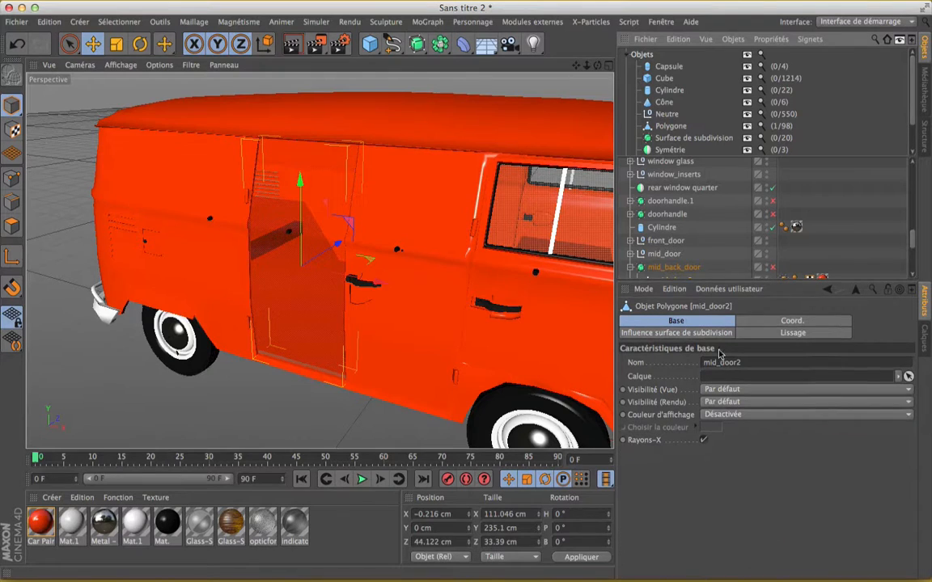
click(703, 440)
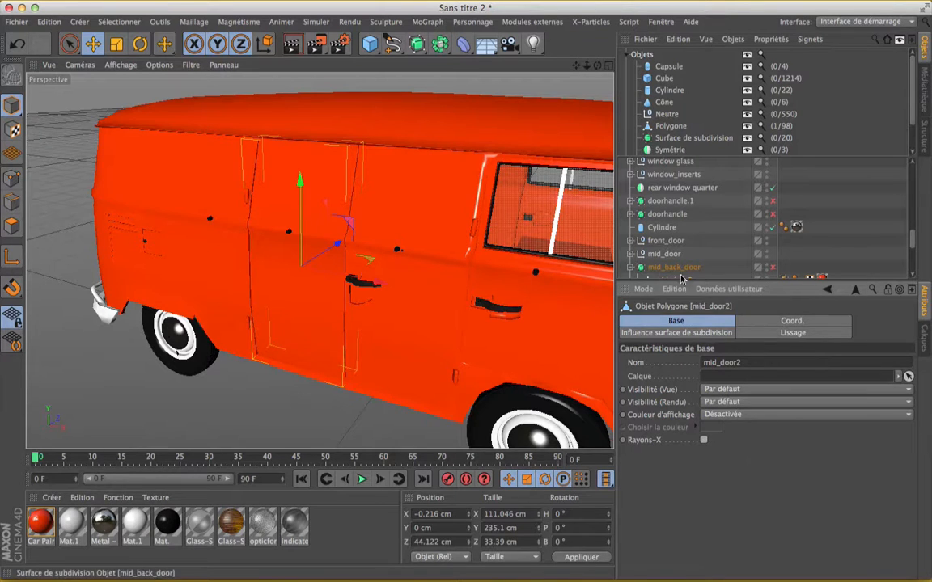
Enlarge the object hierarchy area again and collapse the VWcommercial group
drag(685, 282, 684, 318)
drag(684, 359, 685, 492)
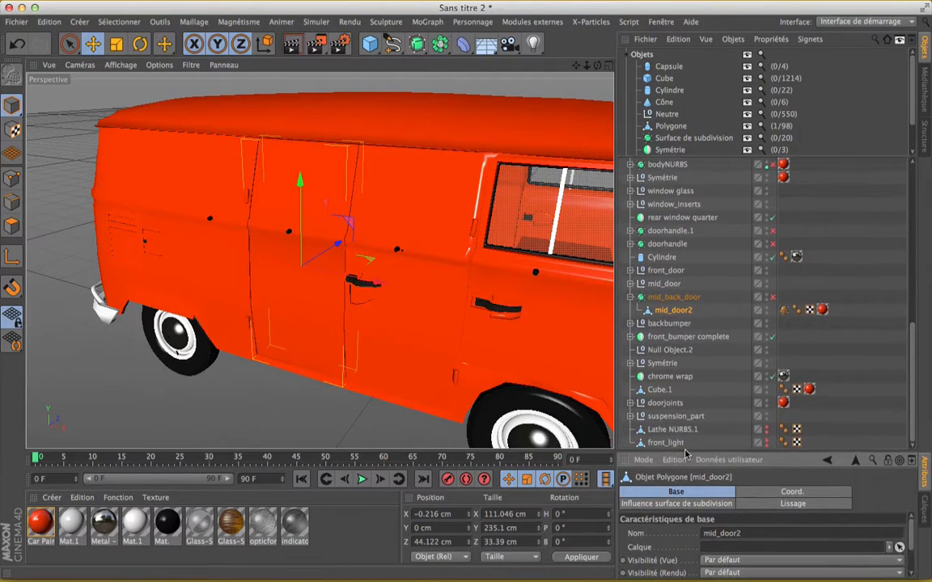
scroll(664, 179, up, 10)
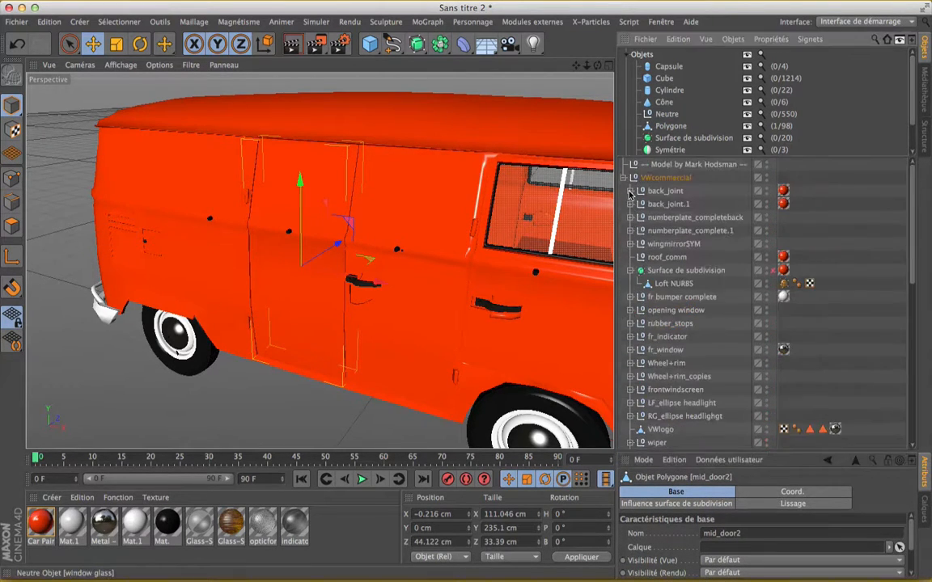
click(624, 178)
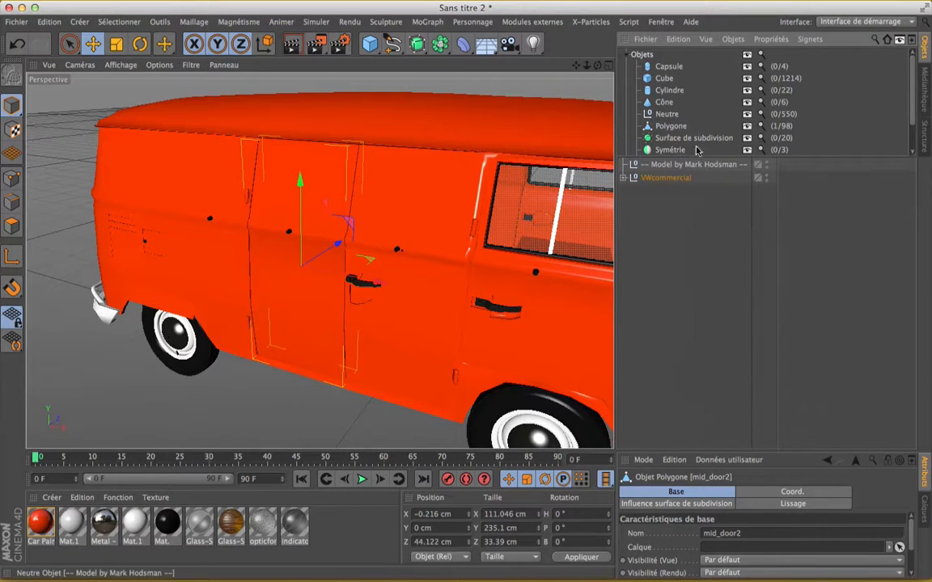
Examine the list of object types for the kinds still present in the scene
scroll(694, 116, down, 3)
scroll(694, 115, up, 3)
scroll(694, 115, down, 3)
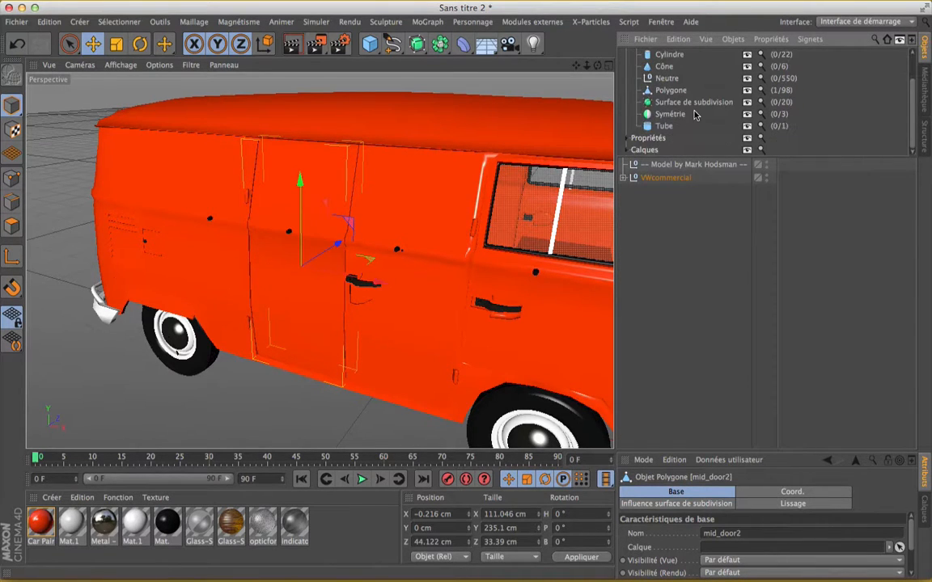
scroll(694, 115, up, 3)
scroll(694, 114, down, 3)
scroll(694, 115, up, 3)
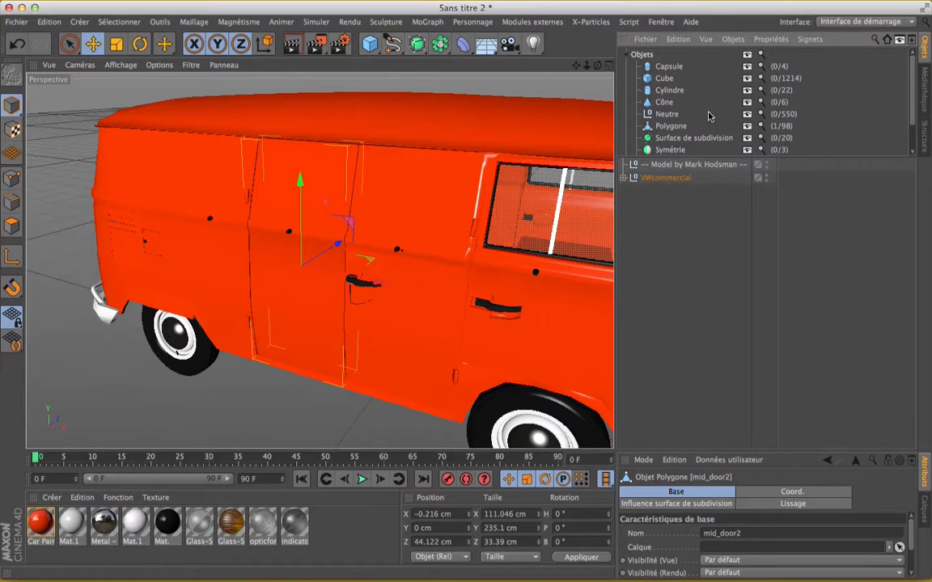
click(464, 44)
click(683, 164)
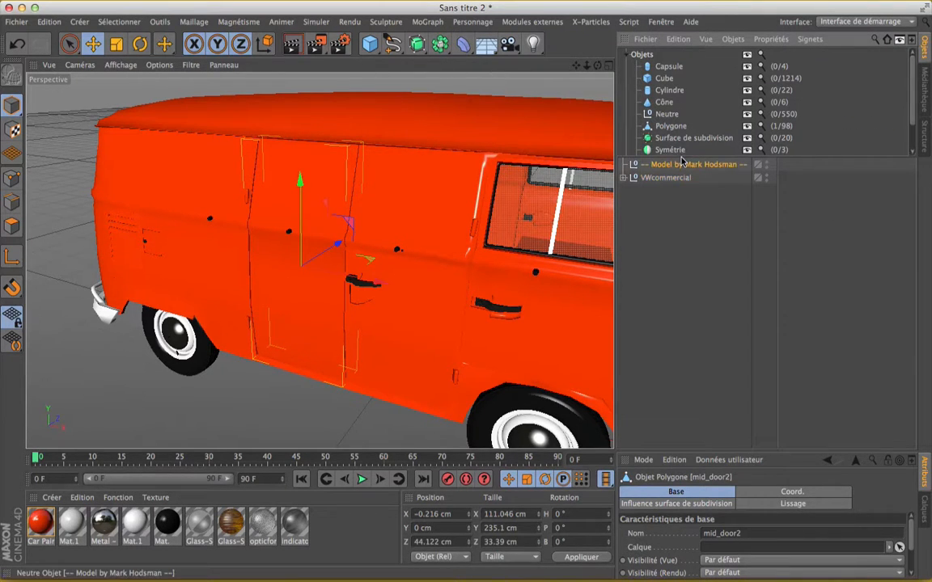
Expand the VWcommercial group, look through its child objects from start to end, and collapse it again
click(634, 177)
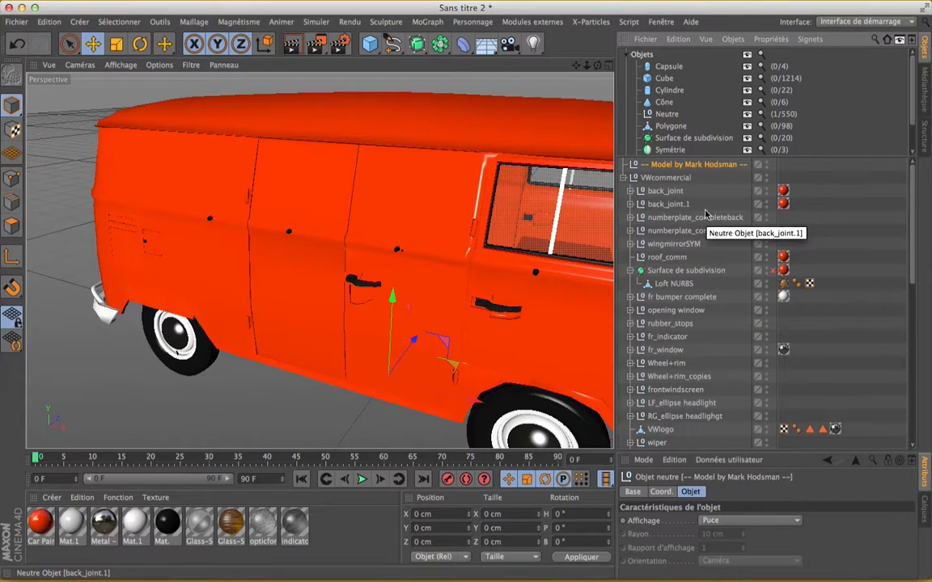
scroll(705, 214, down, 10)
scroll(706, 215, up, 10)
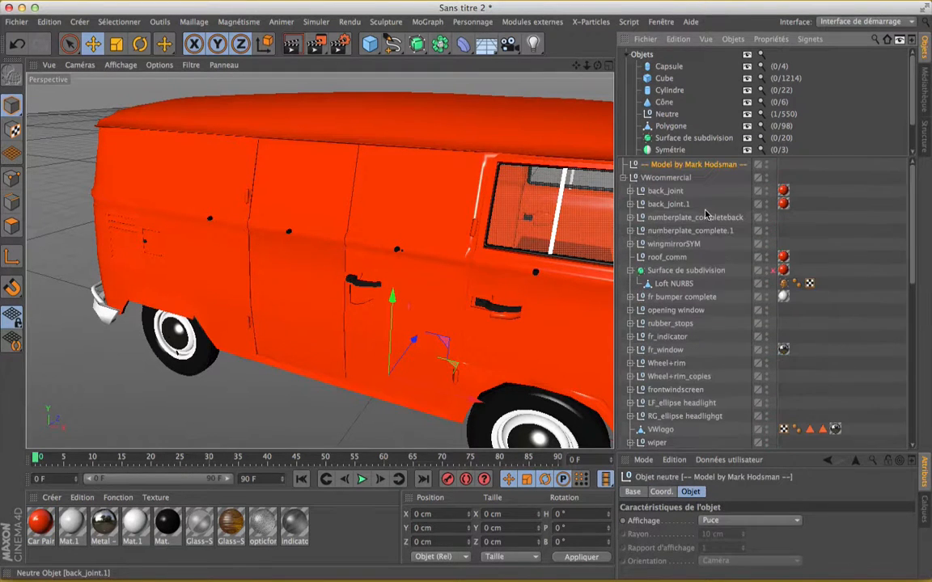
click(800, 317)
drag(911, 229, 908, 323)
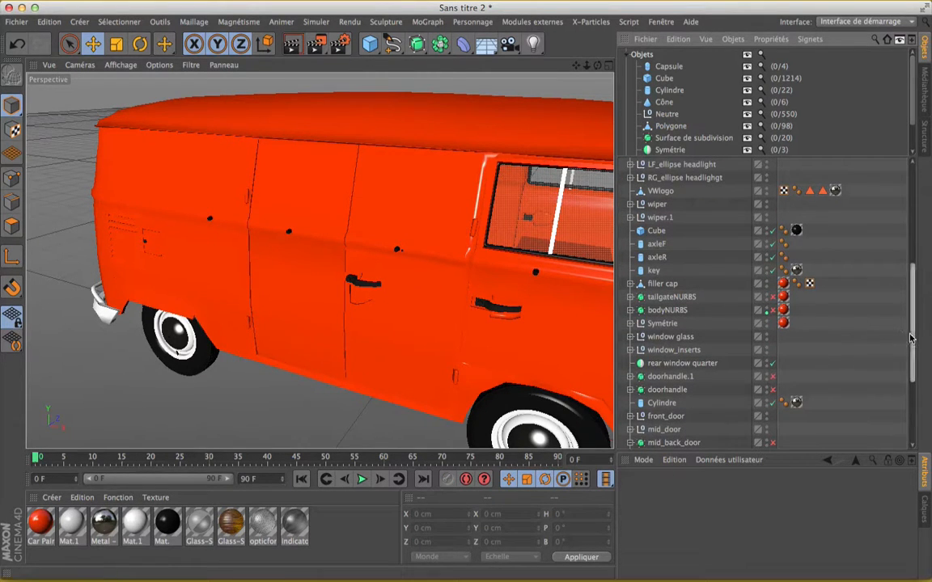
scroll(915, 339, up, 6)
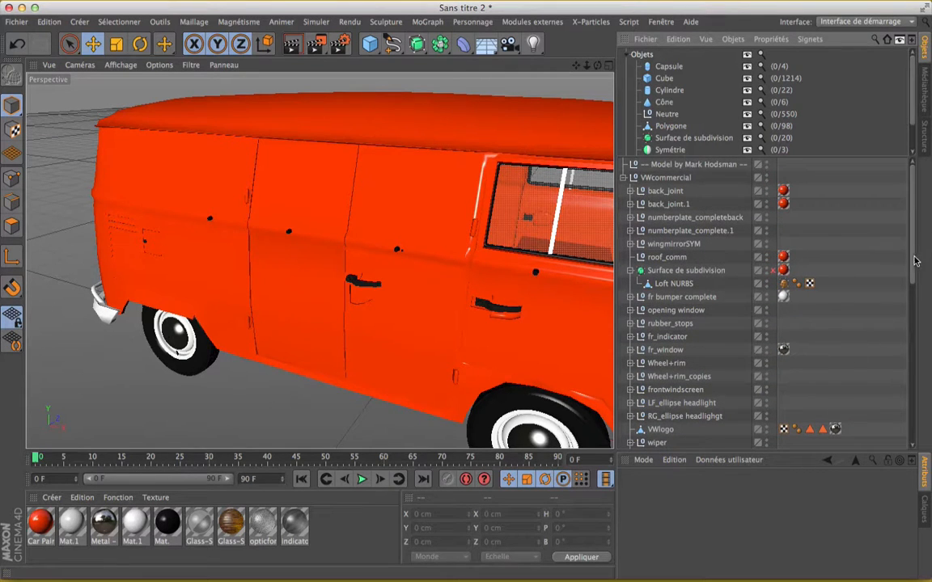
scroll(916, 261, down, 3)
scroll(849, 308, up, 3)
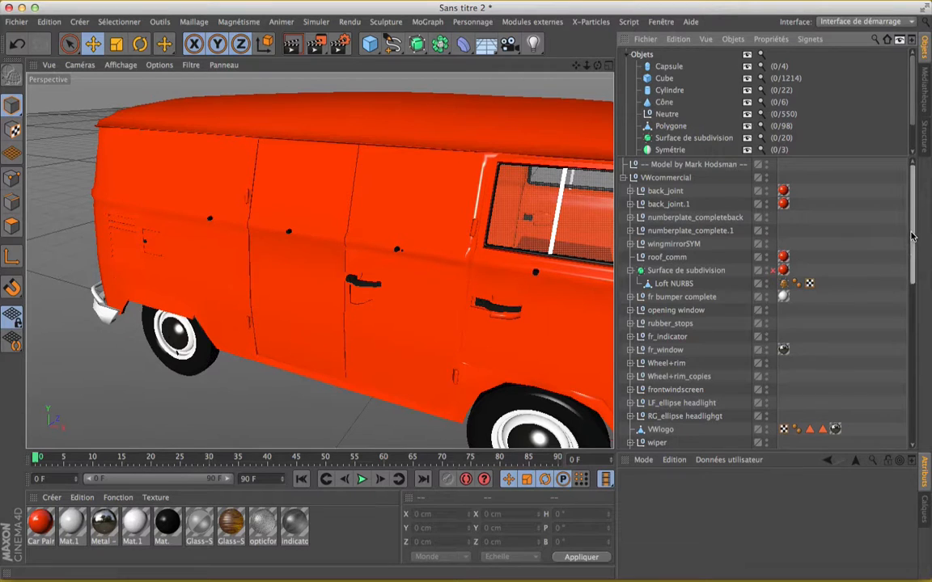
scroll(911, 253, down, 5)
scroll(849, 243, up, 5)
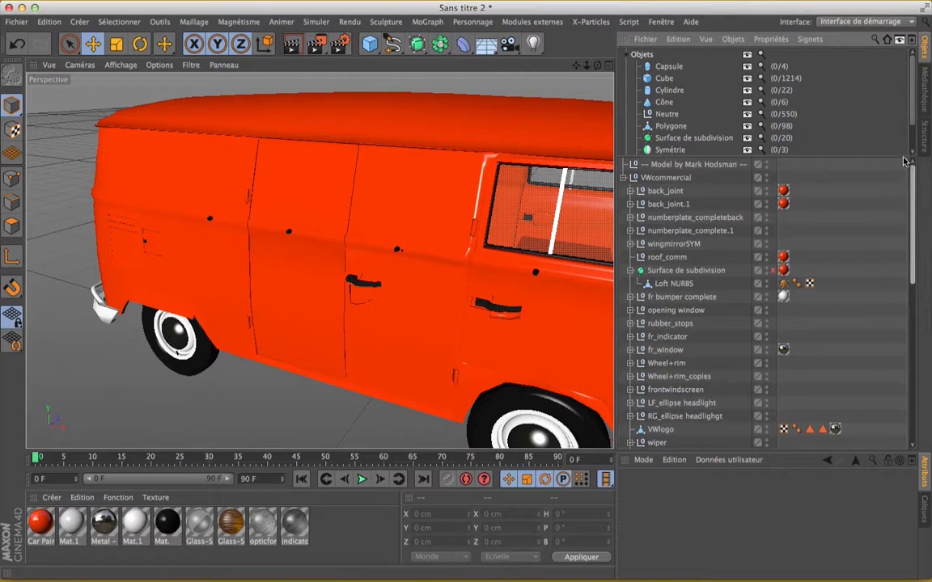
click(633, 177)
Frame the whole van and save the scene as Sans titre 2.c4d
alt+drag(372, 259, 320, 260)
drag(575, 64, 609, 46)
scroll(469, 187, down, 4)
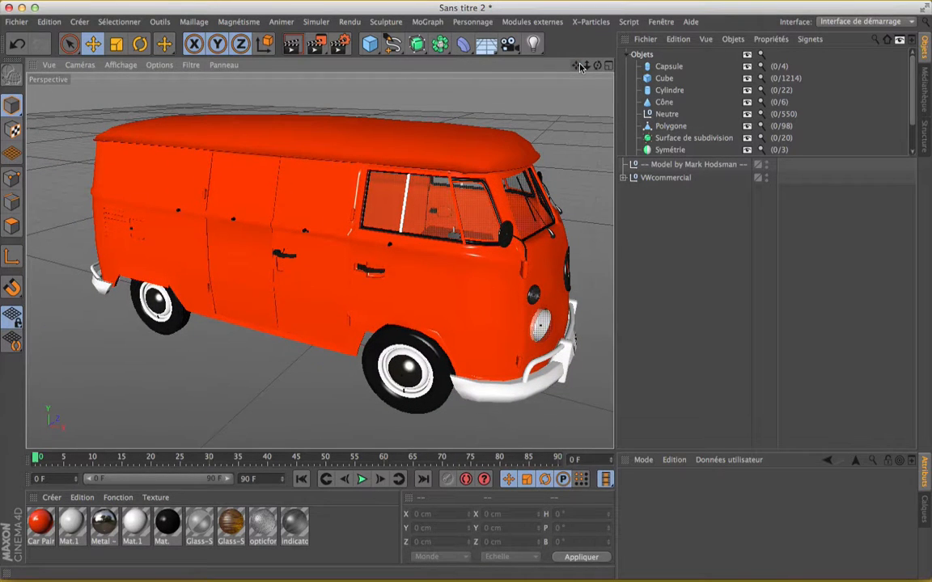
key(super+s)
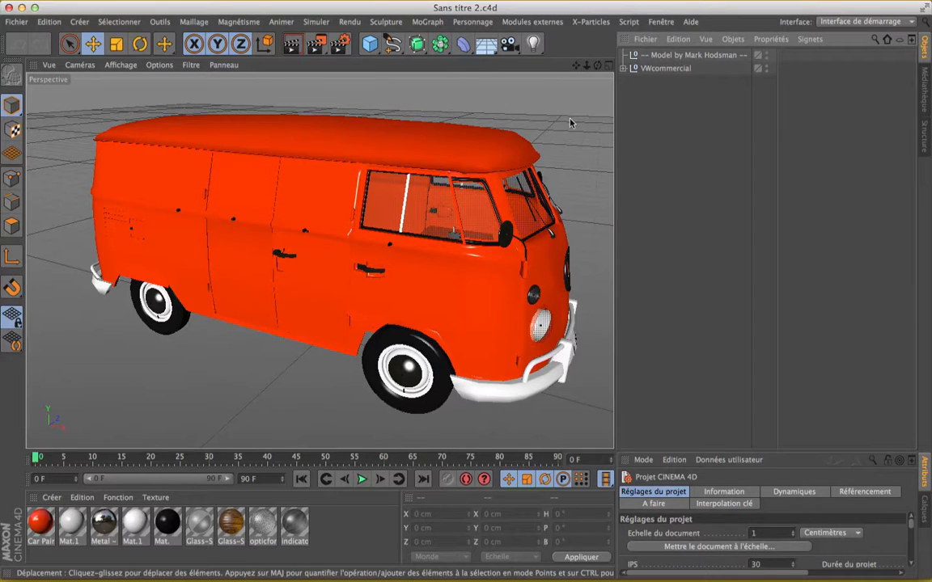
Select every object and texture tag that uses the red Car Paint - Glossy Blue material, and review them in the VWcommercial hierarchy
click(623, 68)
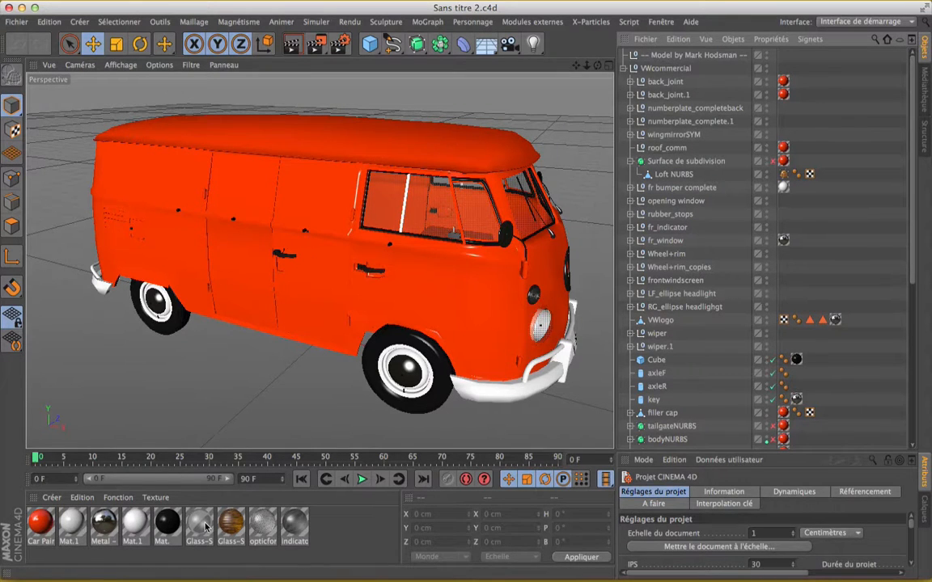
click(41, 524)
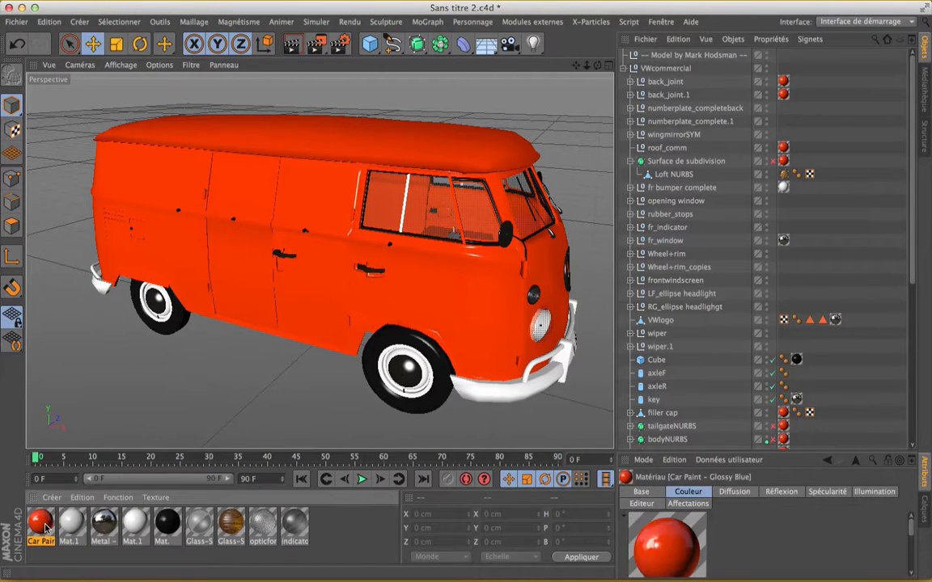
right_click(46, 527)
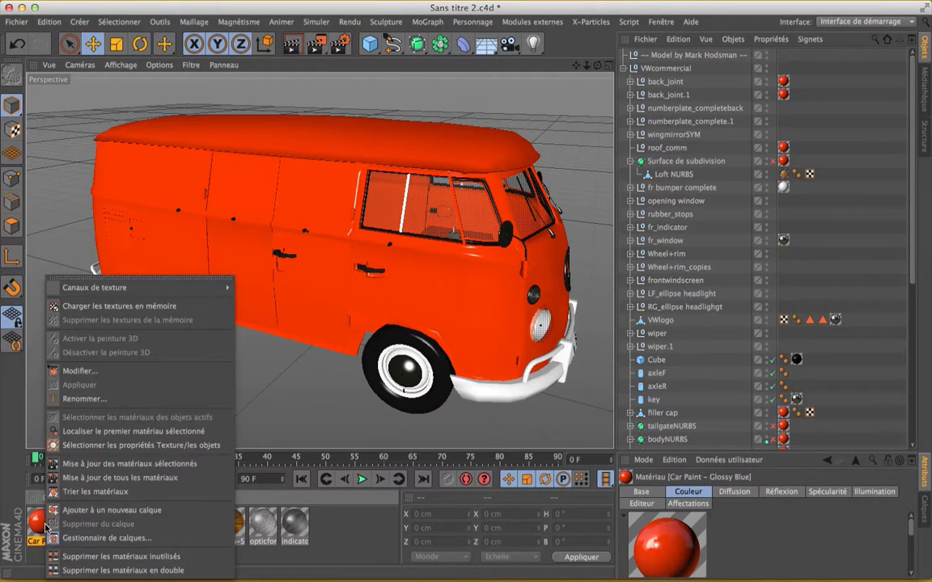
click(92, 446)
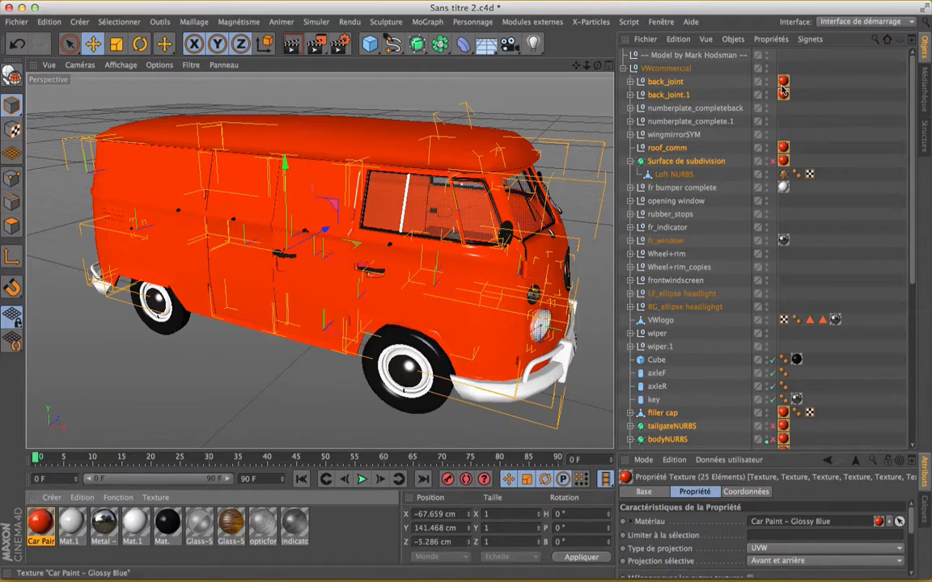
scroll(913, 135, down, 3)
scroll(914, 135, down, 6)
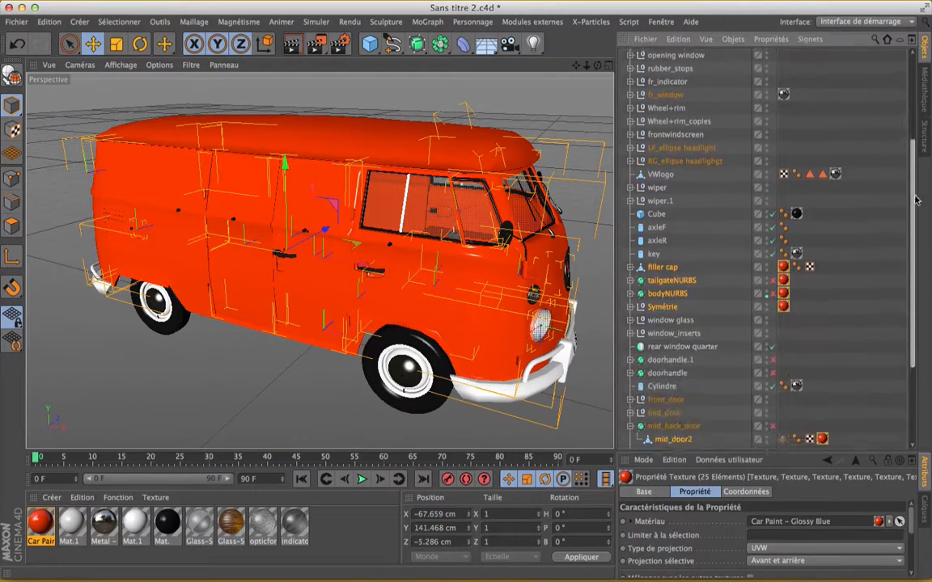
scroll(909, 84, up, 7)
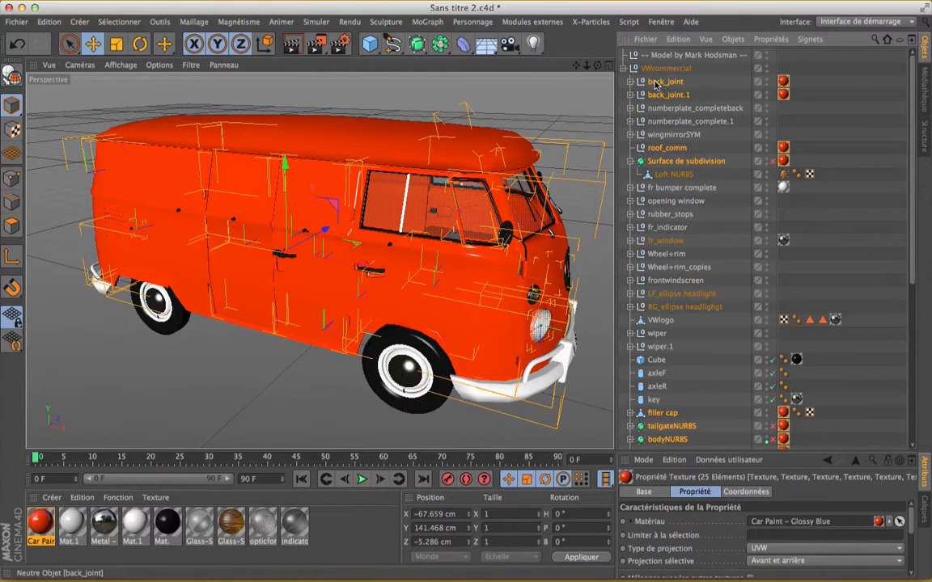
Gather the selected Car Paint - Glossy Blue objects at the start of VWcommercial, group them under a null, and expand the group
drag(657, 84, 666, 77)
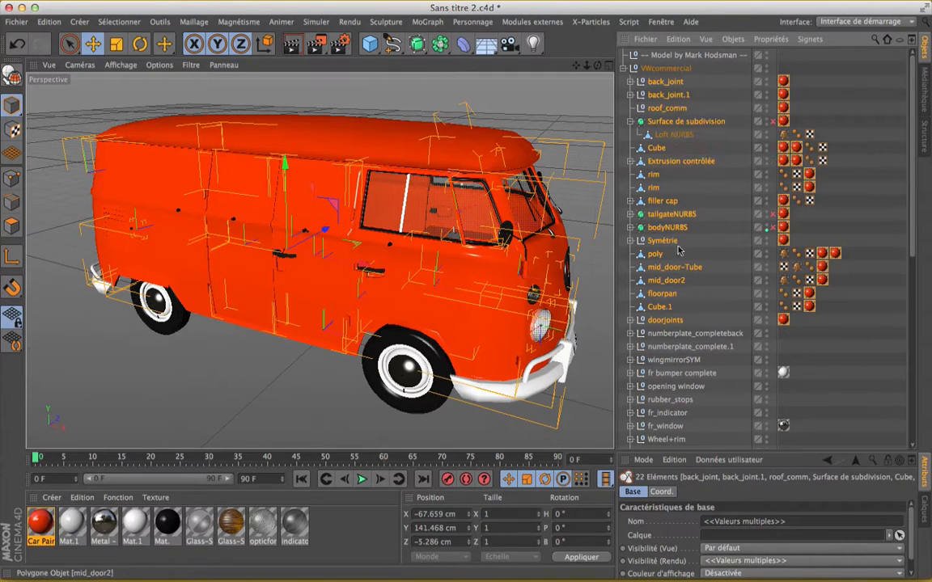
key(alt+g)
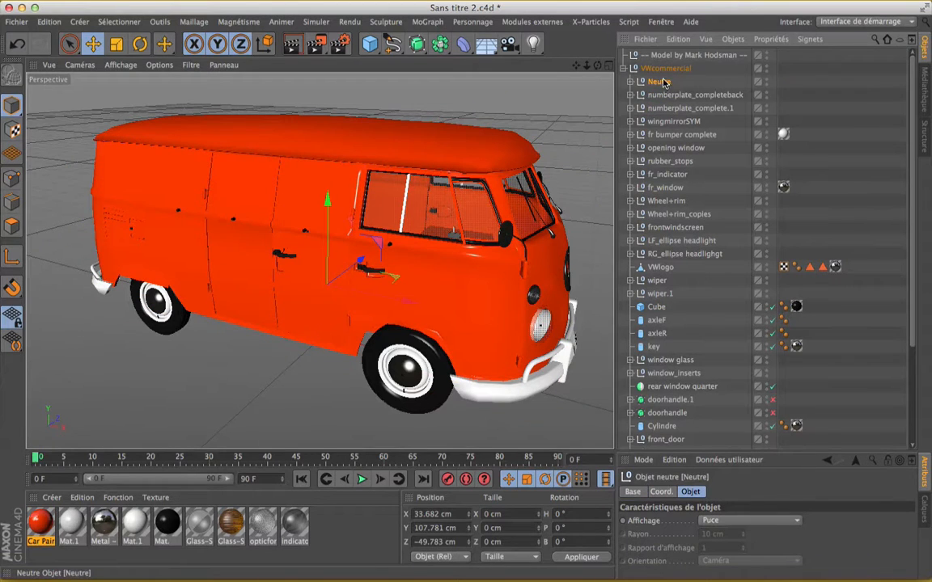
click(631, 82)
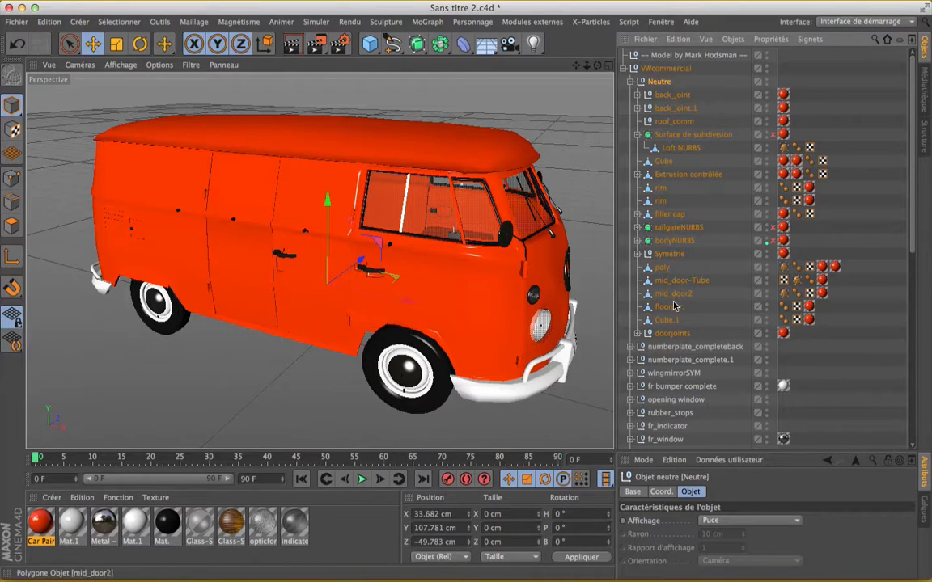
Select the red-paint group with all its child objects, and merge them into one object while deleting the originals
right_click(665, 83)
mouse_move(691, 82)
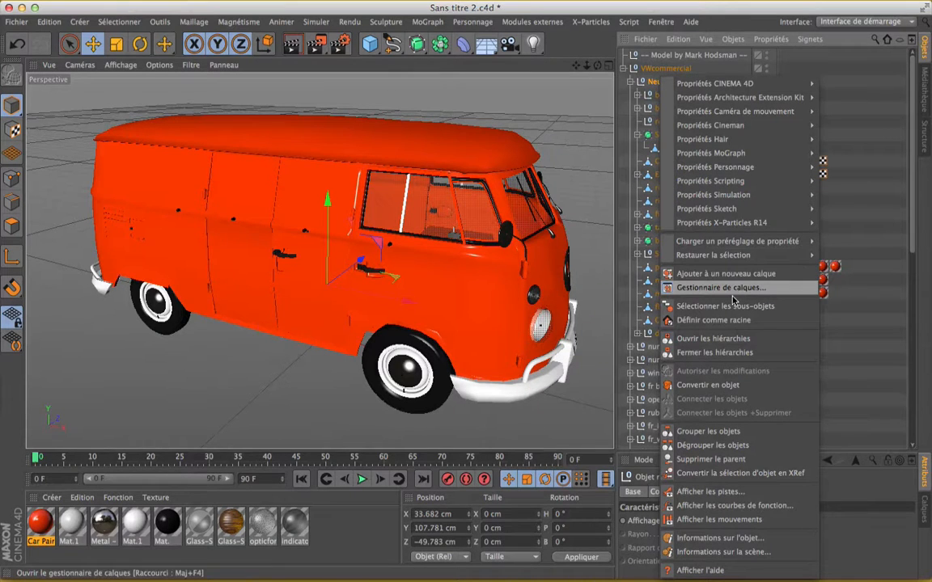
click(778, 308)
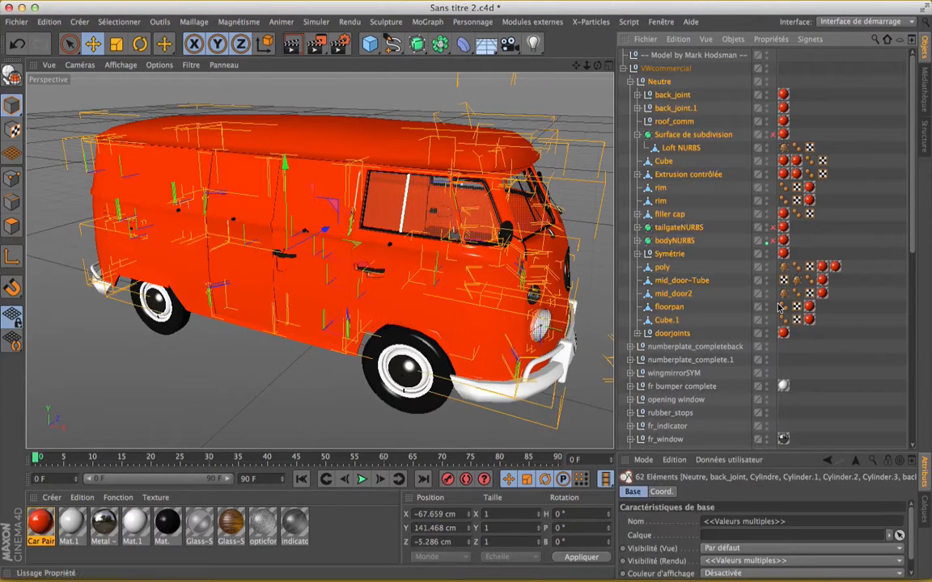
right_click(659, 112)
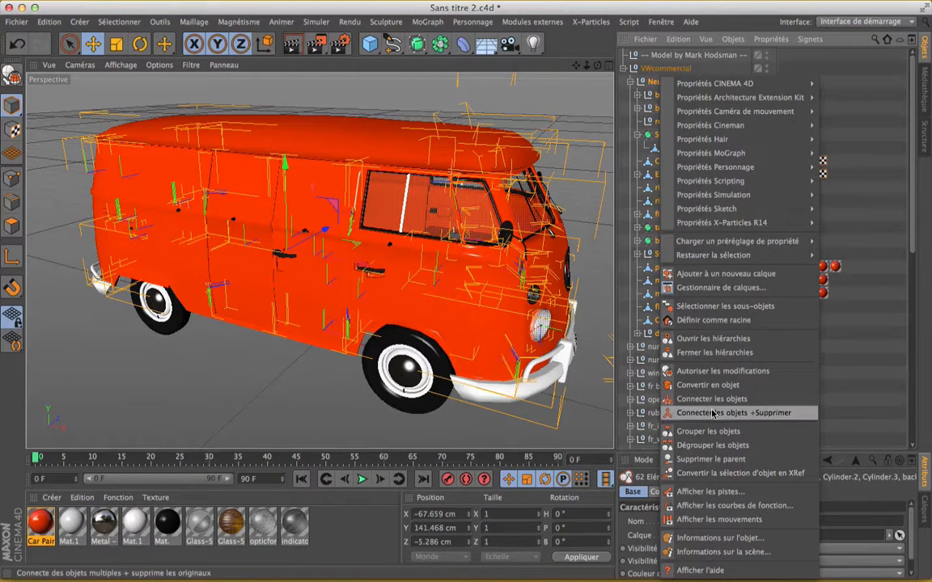
click(753, 413)
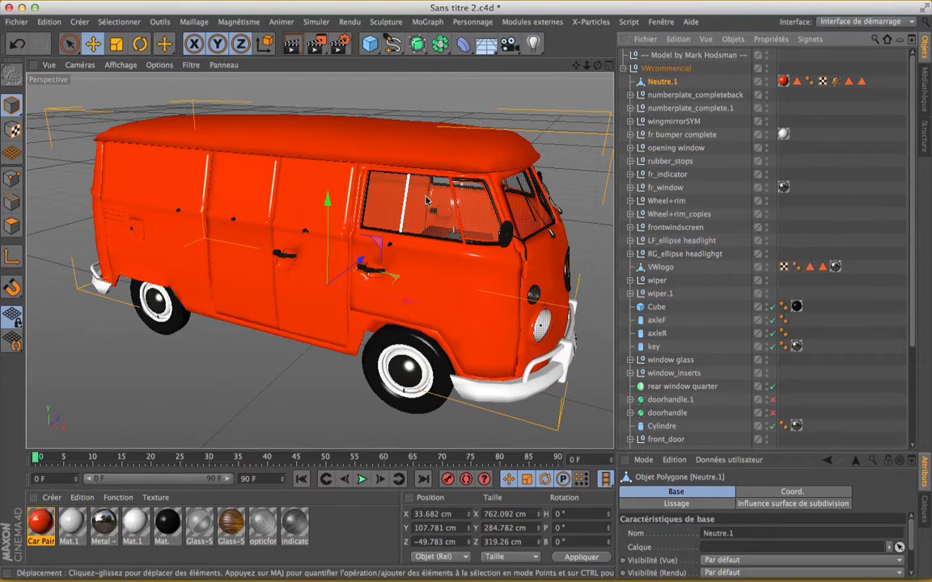
Select the objects using the first Mat.1 material, review them inside the two number plate groups, and collapse those groups
click(77, 525)
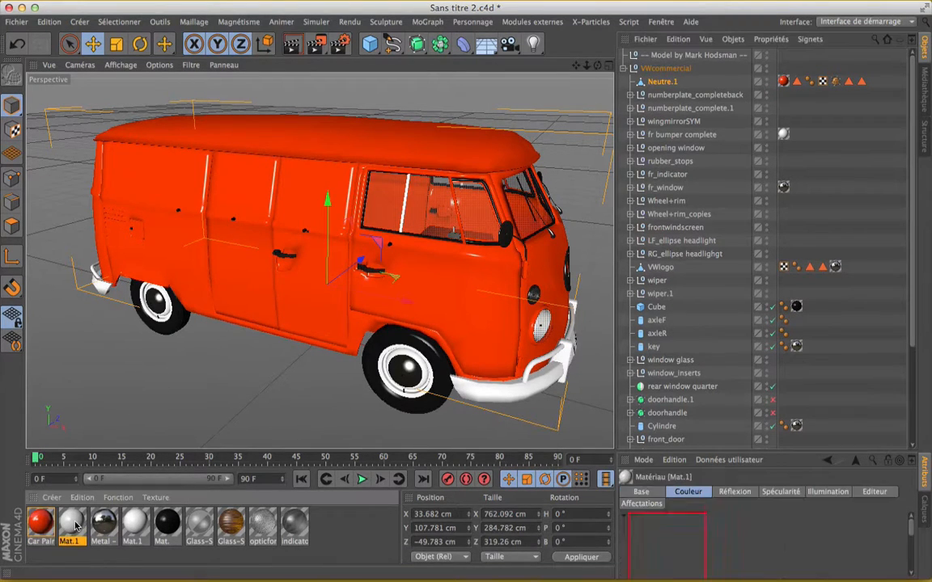
right_click(75, 527)
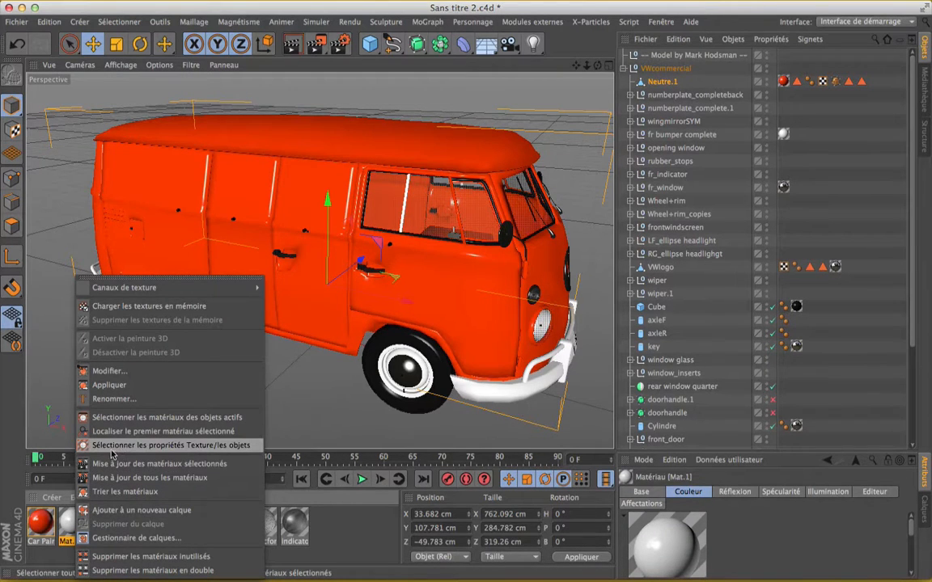
click(216, 446)
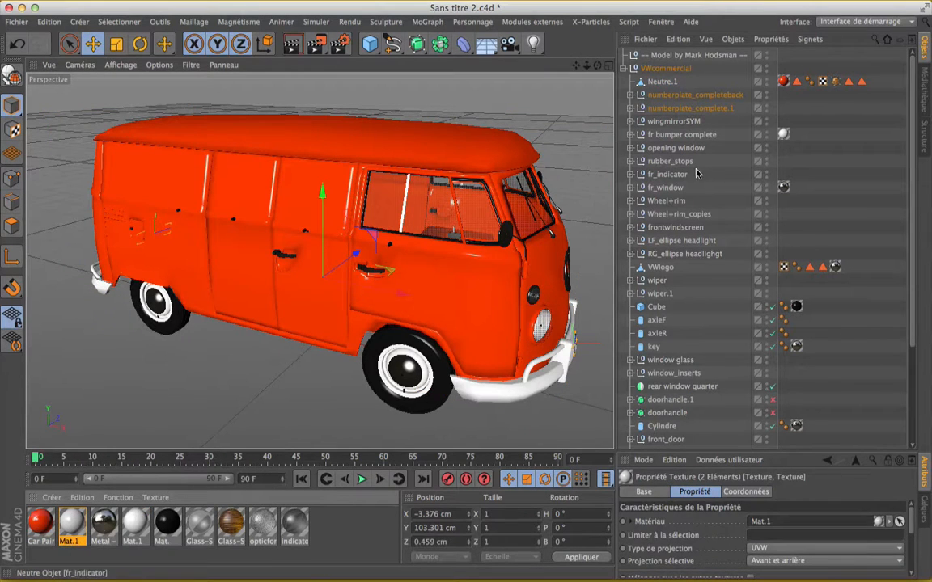
click(630, 95)
click(630, 136)
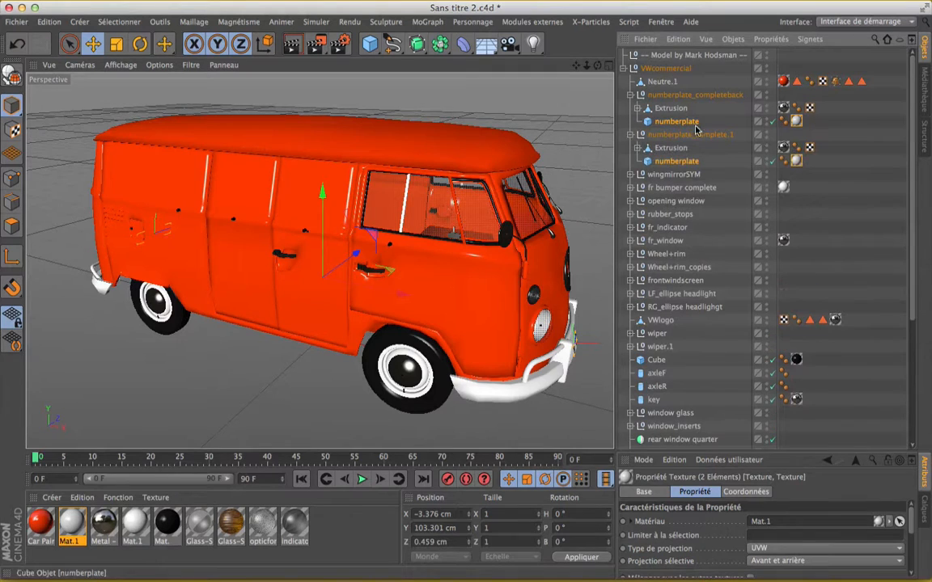
click(630, 96)
click(630, 108)
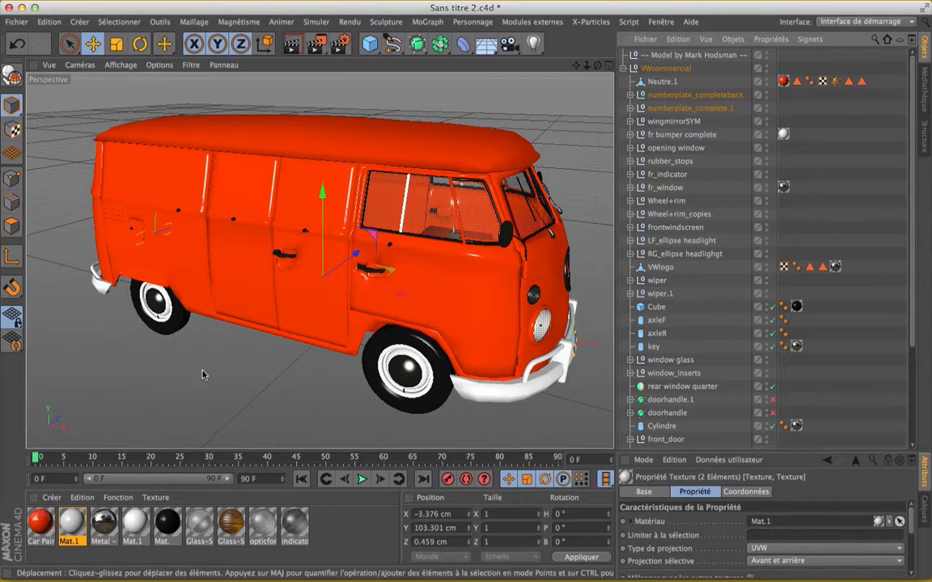
Select every object and texture tag that uses the Metal - Chrome material, and check them in the VWcommercial hierarchy
click(112, 522)
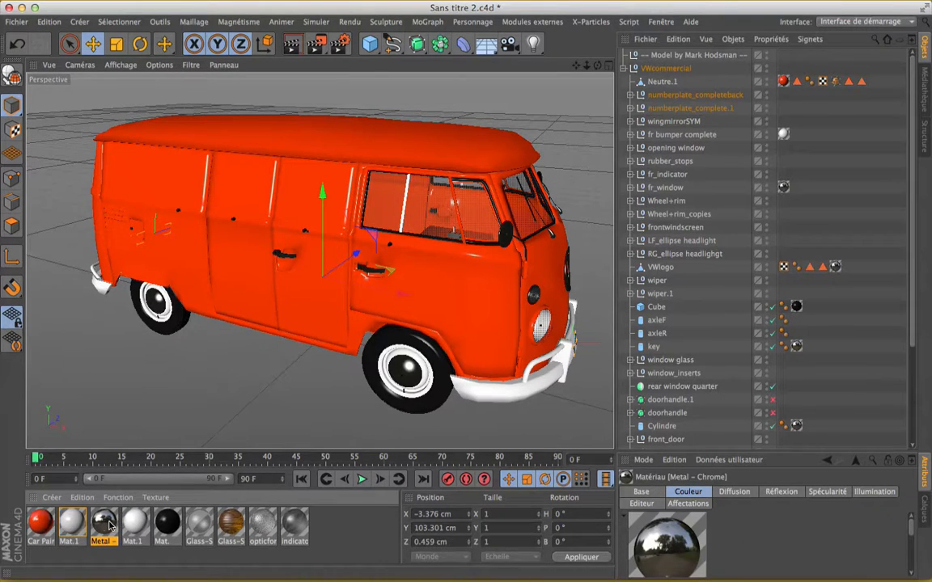
right_click(111, 523)
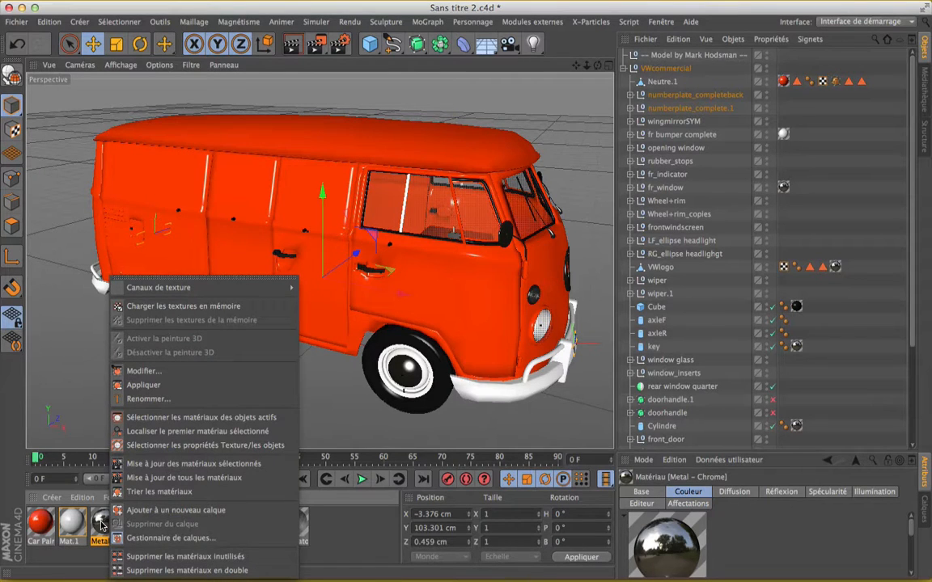
click(178, 446)
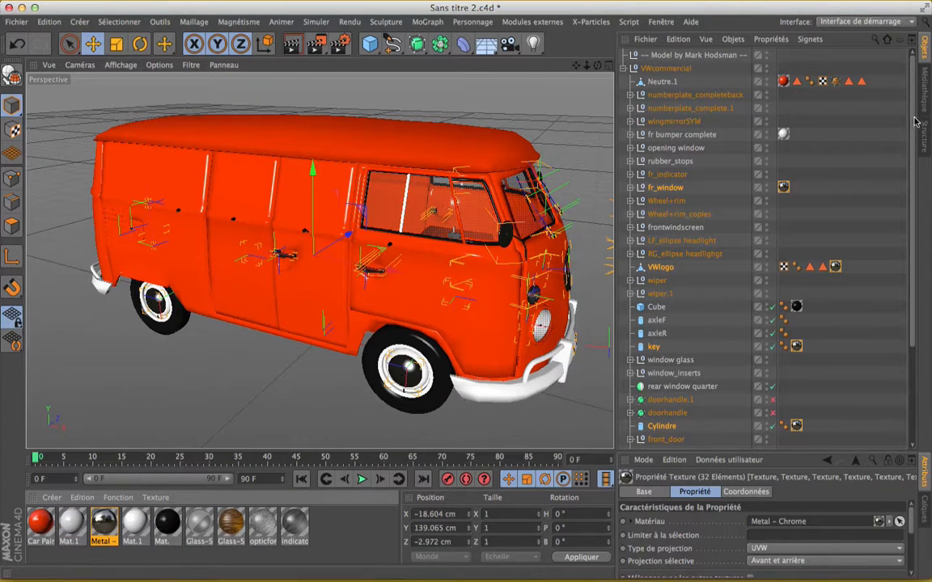
scroll(906, 118, down, 5)
scroll(897, 115, up, 5)
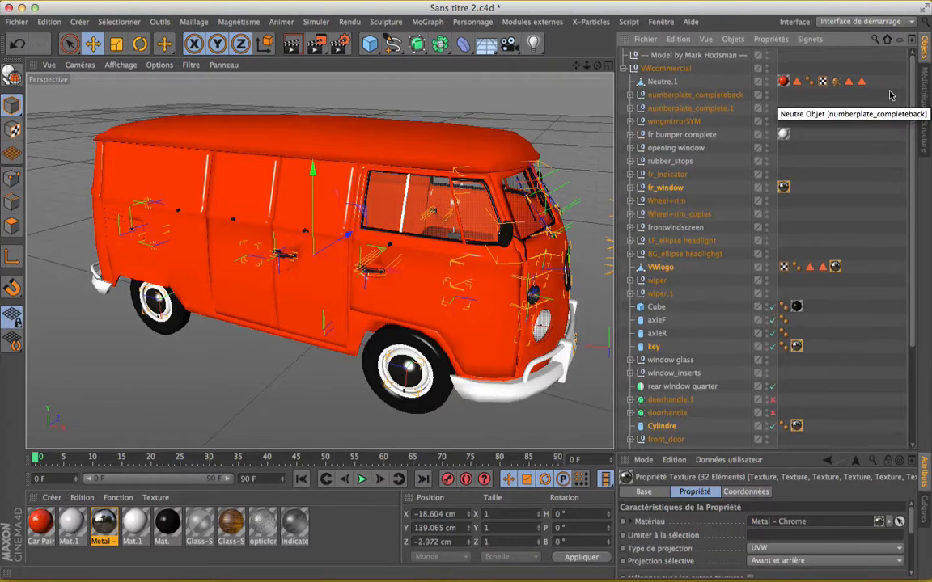
Group the selected chrome objects, and move the group out of numberplate_completeback to just below the merged red body object
key(alt+g)
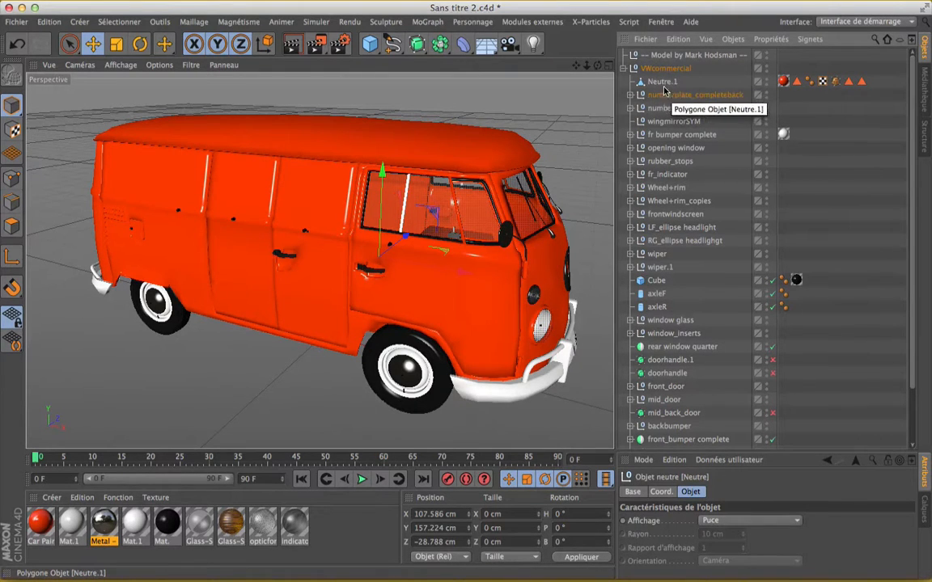
click(630, 95)
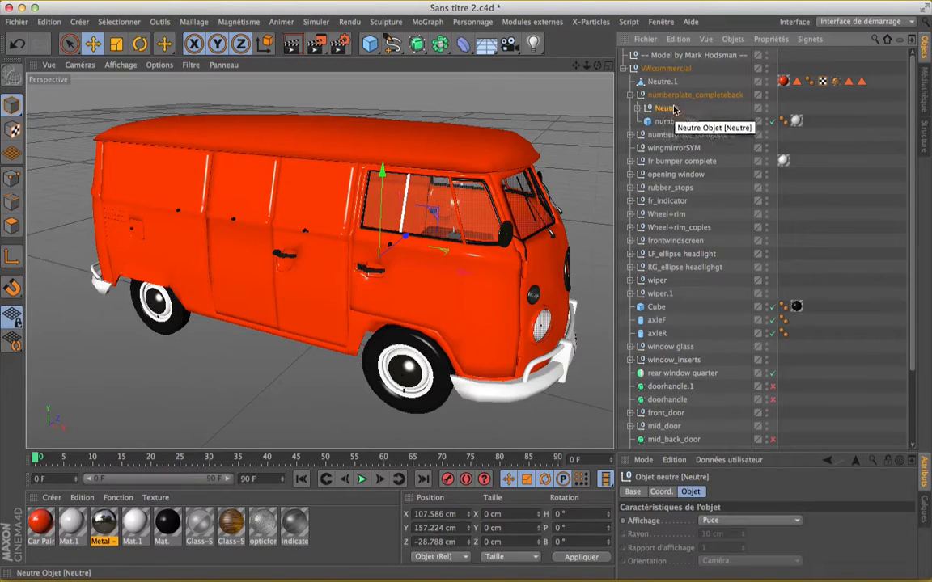
drag(662, 109, 661, 84)
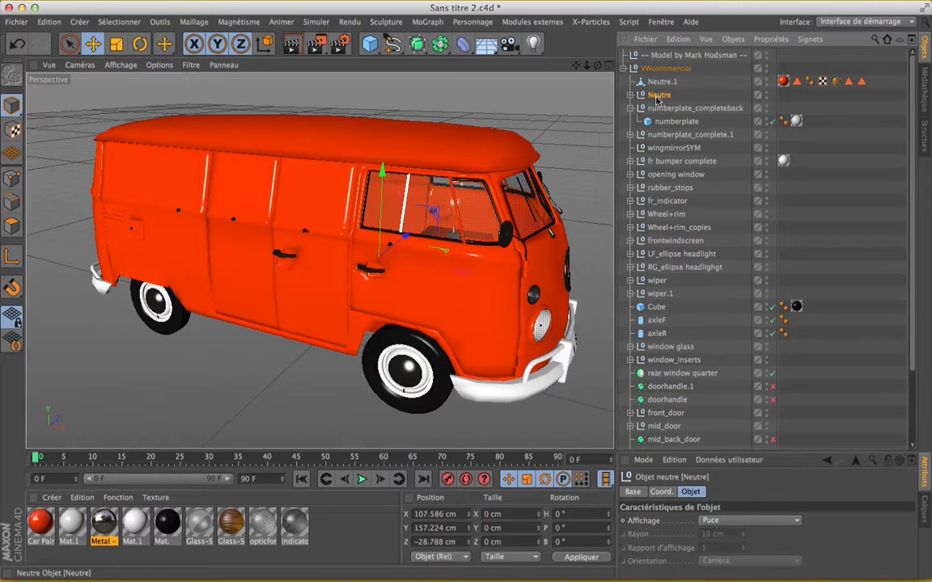
Select the chrome group with all its child objects, merge them into one object with the originals deleted, and select the merged object
click(631, 96)
right_click(656, 99)
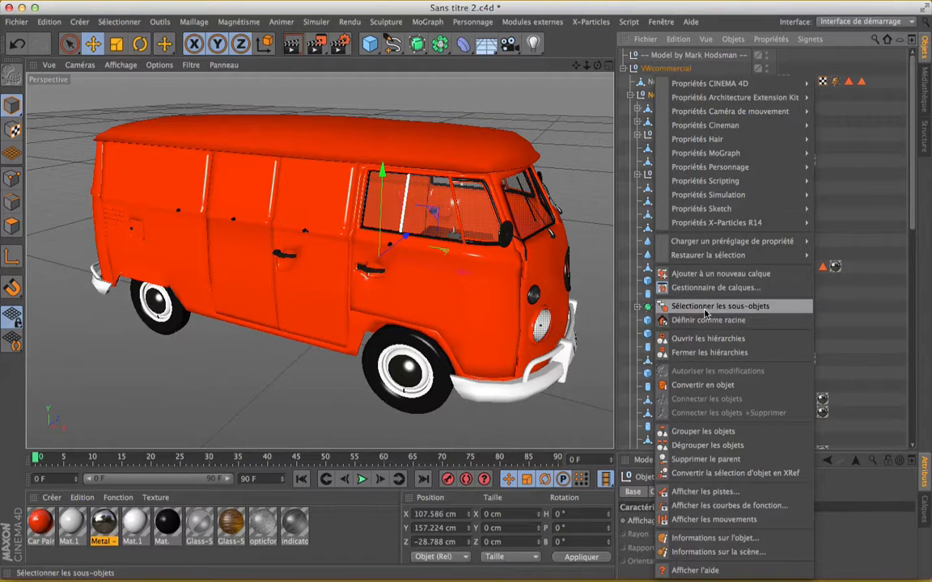
click(728, 308)
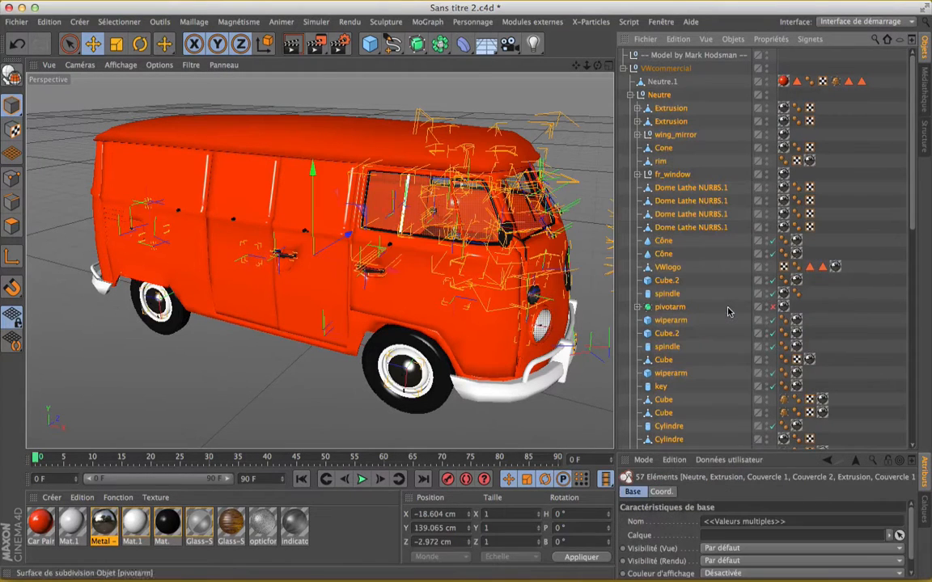
right_click(669, 202)
mouse_move(713, 256)
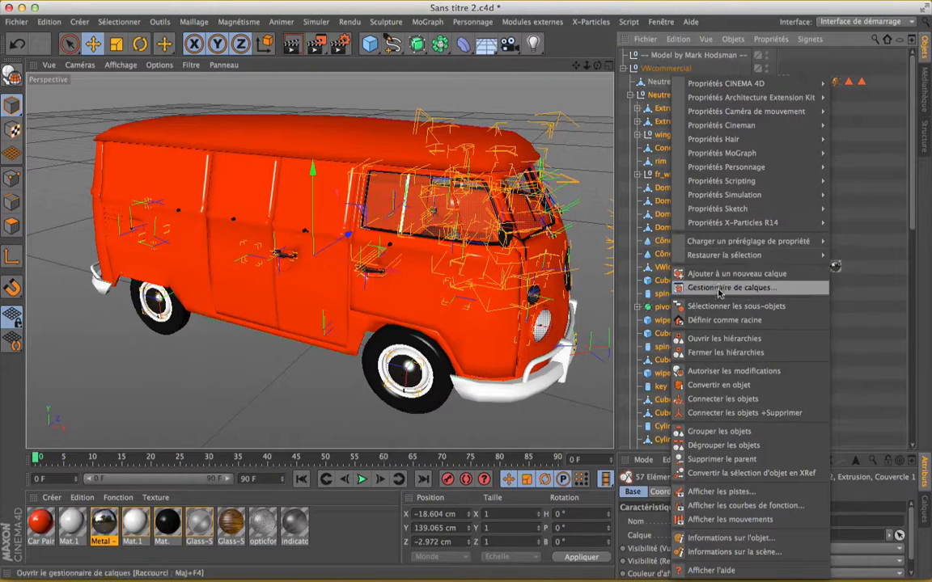
click(752, 413)
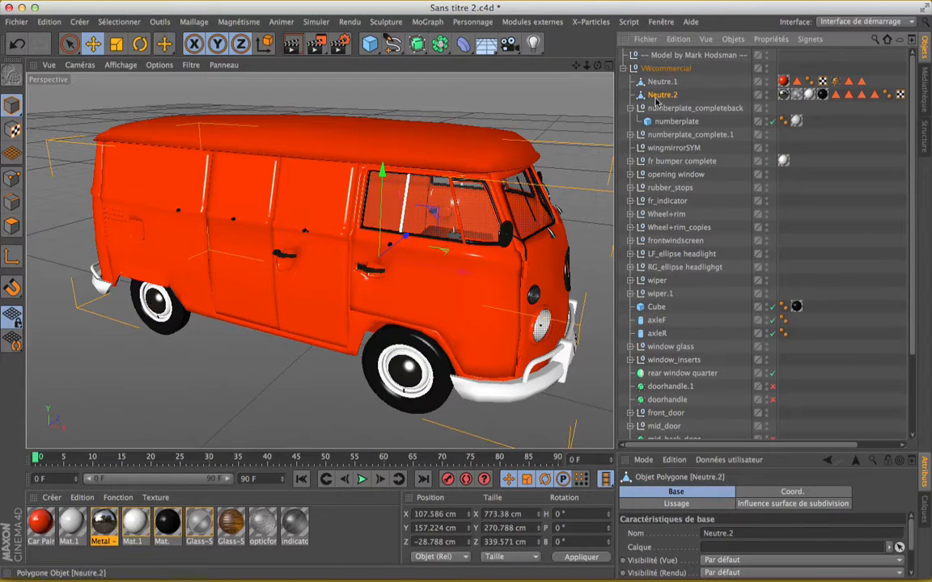
click(708, 97)
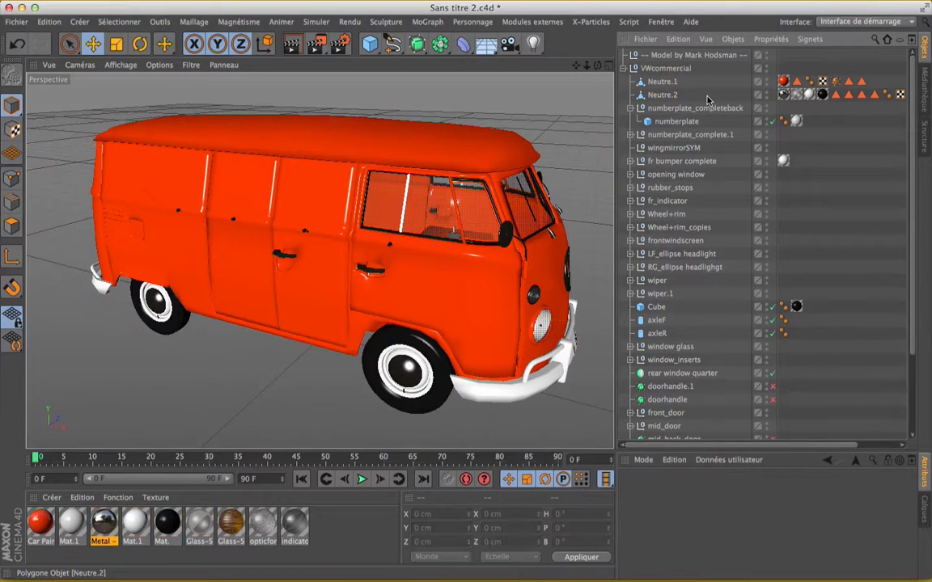
click(657, 95)
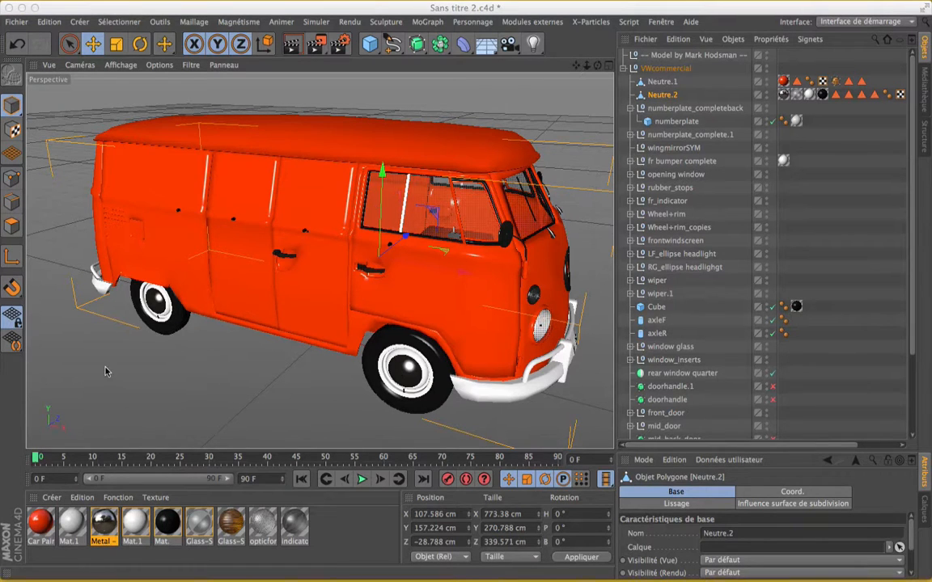
Select every object and texture tag that uses the white Mat.1 material next to Metal - Chrome
click(141, 525)
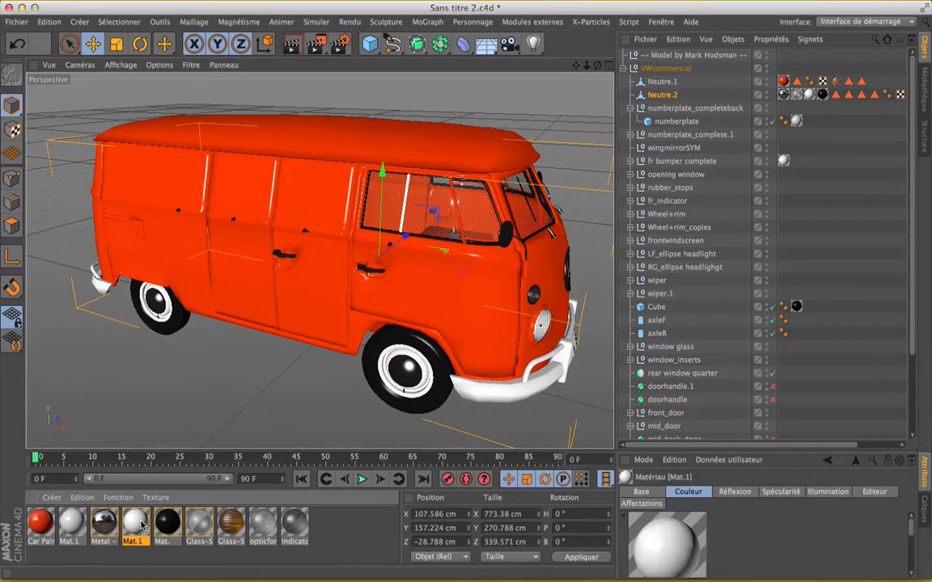
right_click(138, 517)
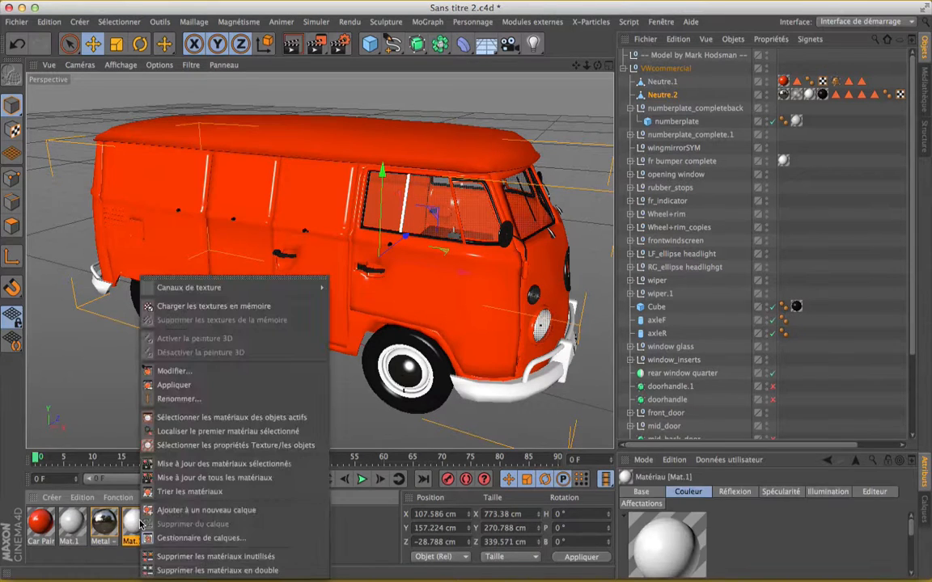
click(271, 445)
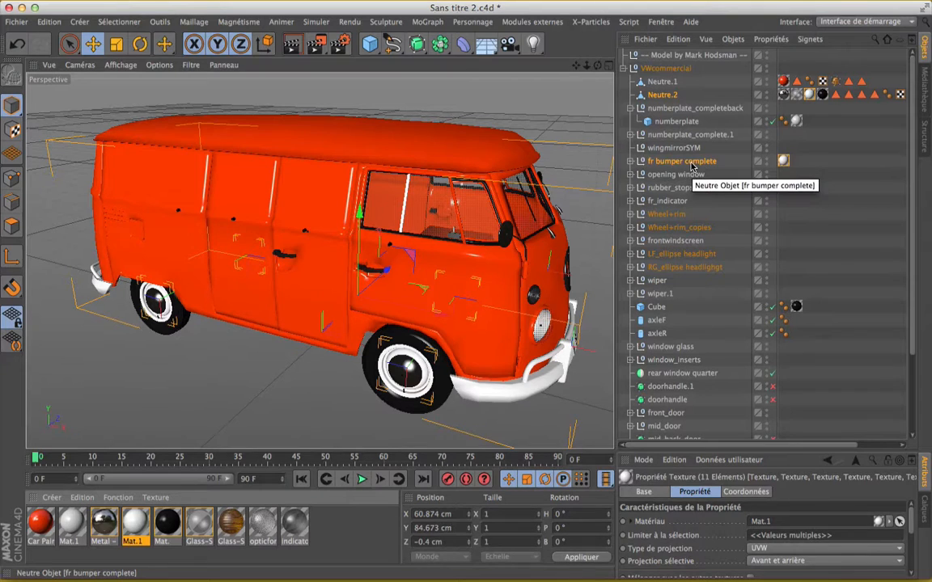
Group the selected white-material objects under a null, and move the merged chrome object out of that group to just above it
key(alt+g)
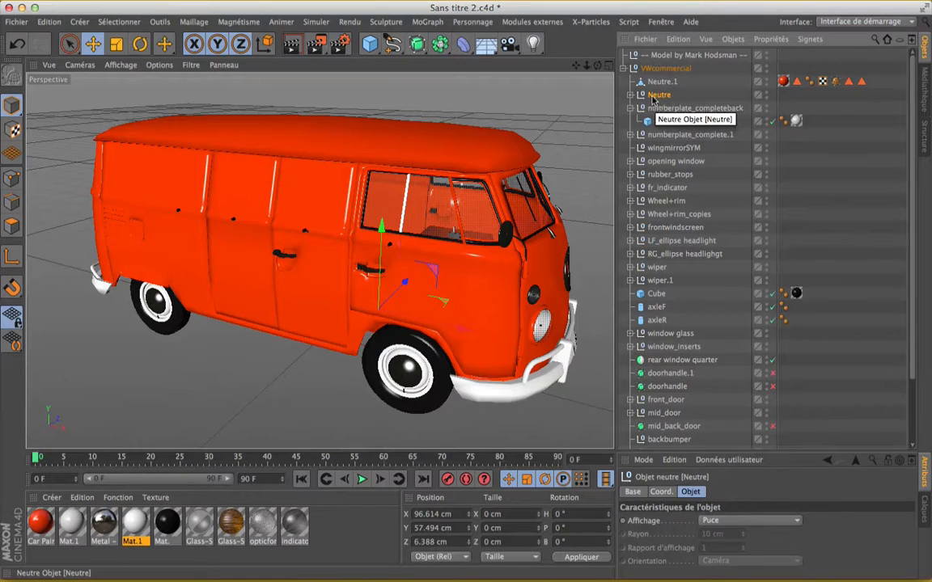
click(16, 45)
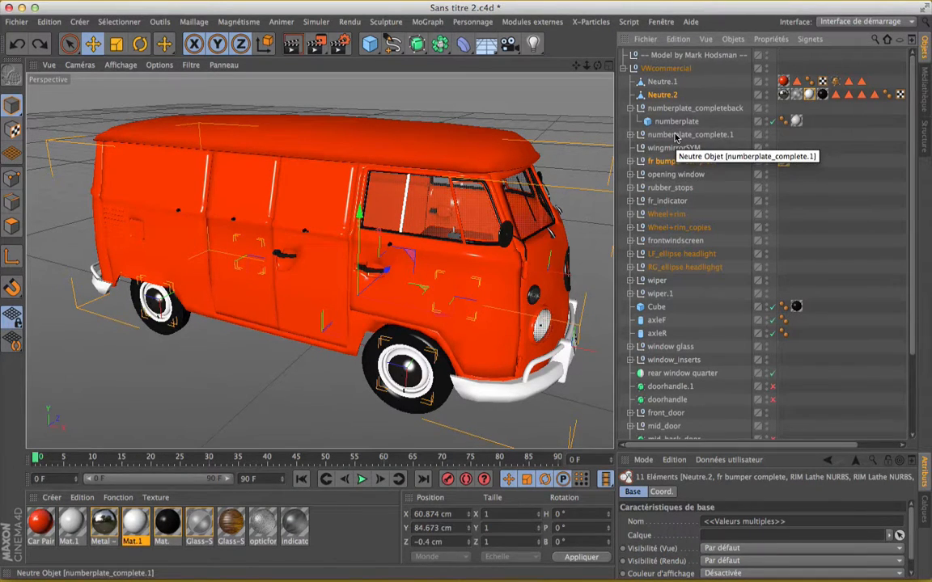
key(alt+g)
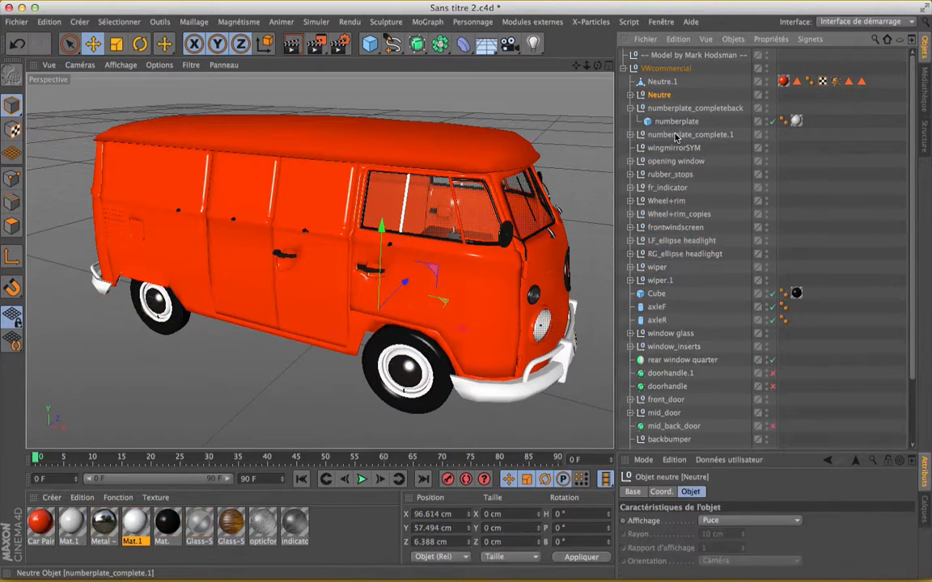
click(631, 96)
mouse_move(669, 108)
mouse_down()
mouse_move(684, 115)
mouse_move(668, 94)
mouse_up()
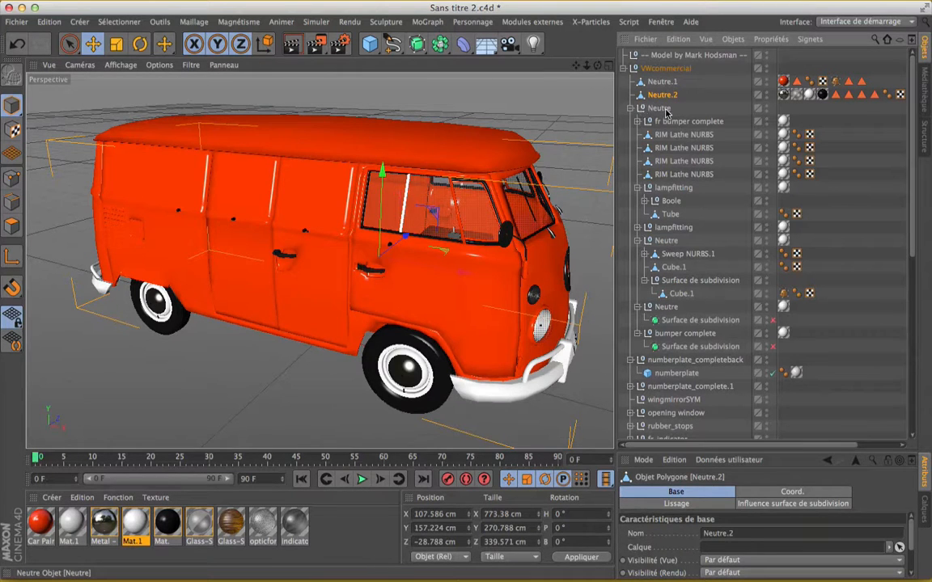
Select the white-material group with all its child objects and merge them into one object, deleting the originals
click(659, 109)
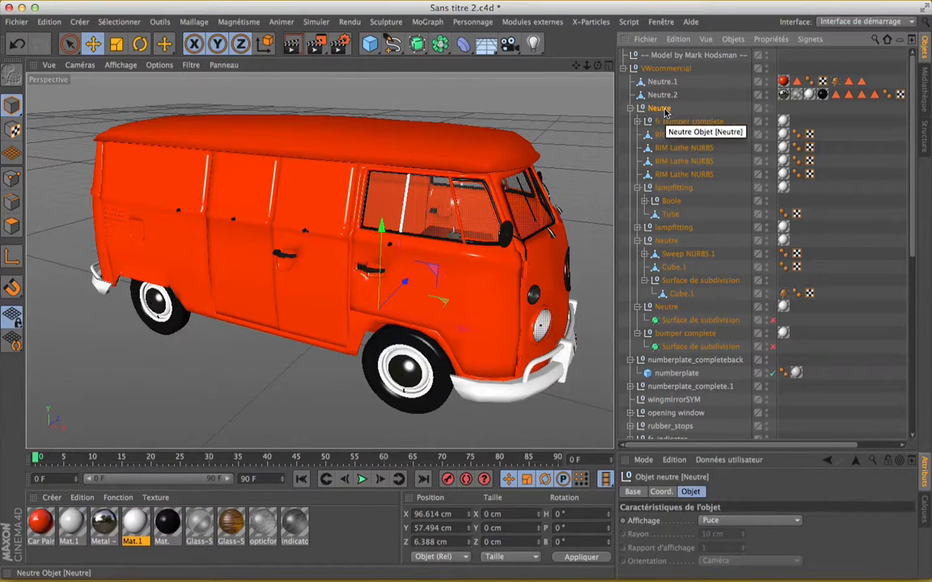
right_click(665, 110)
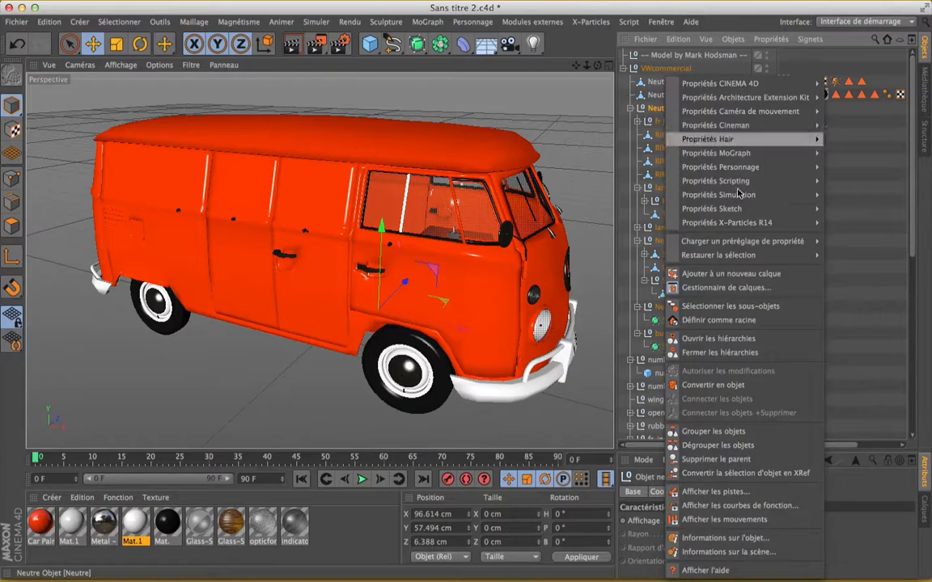
click(749, 311)
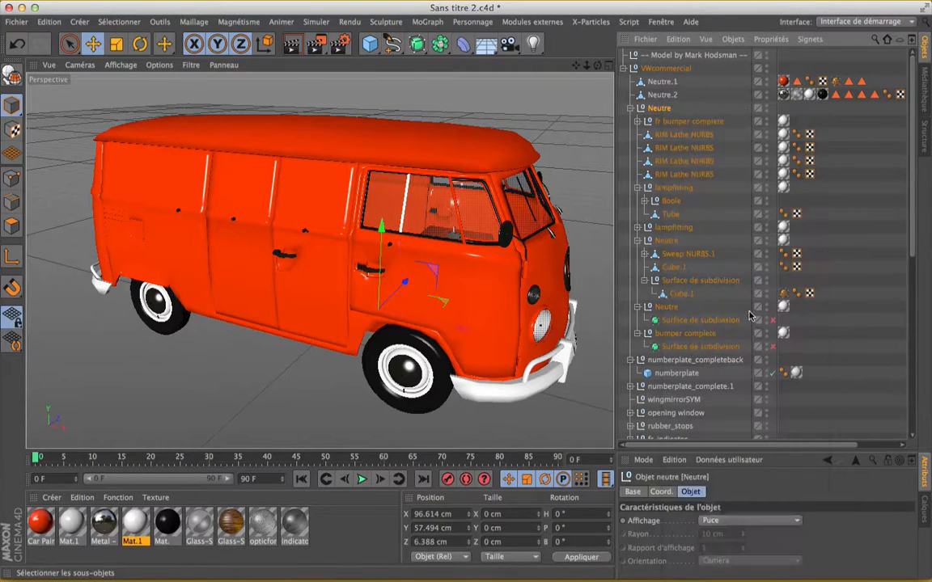
right_click(701, 164)
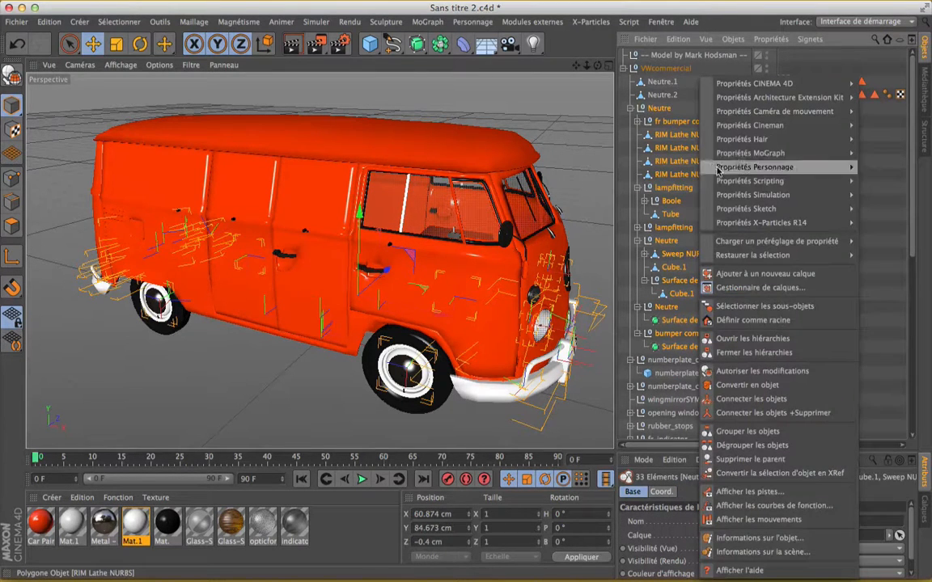
click(774, 414)
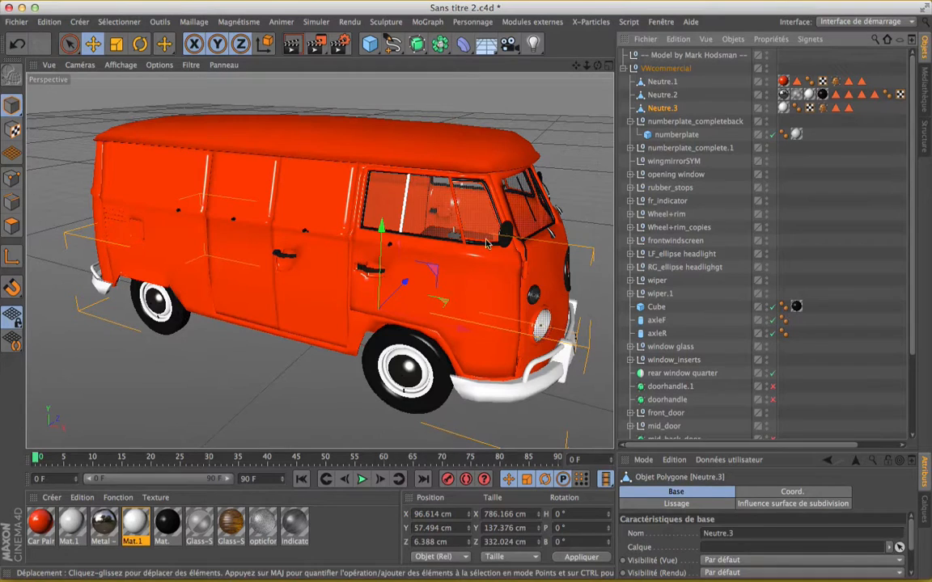
Select the merged chrome, red and white objects one after another to check the extent of each
click(664, 93)
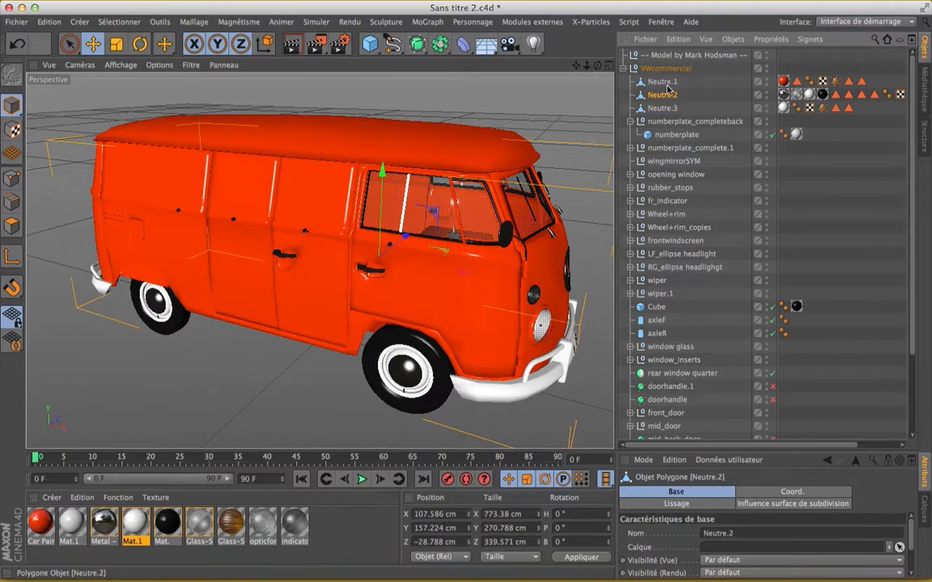
click(663, 82)
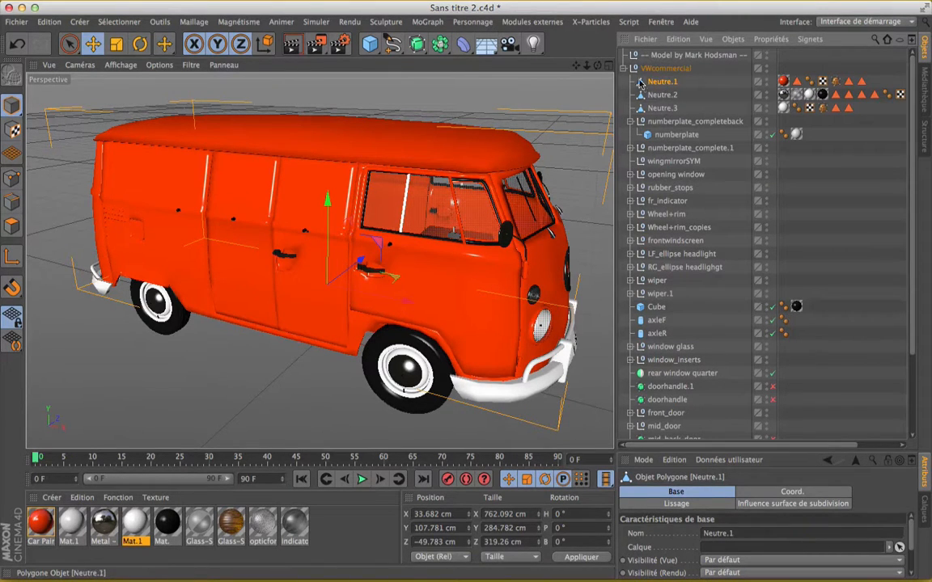
click(658, 108)
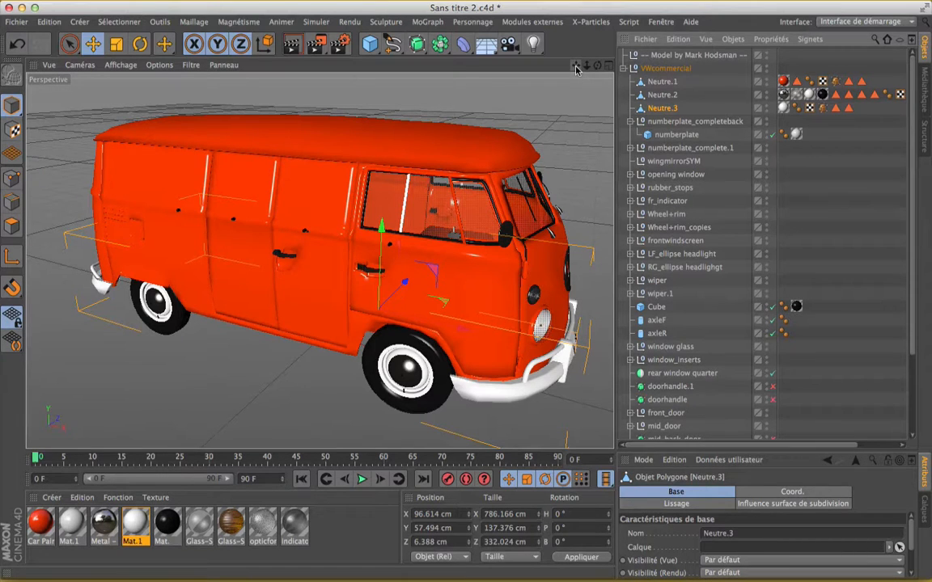
Select every object and texture tag that uses the black Mat. material
click(167, 522)
right_click(167, 521)
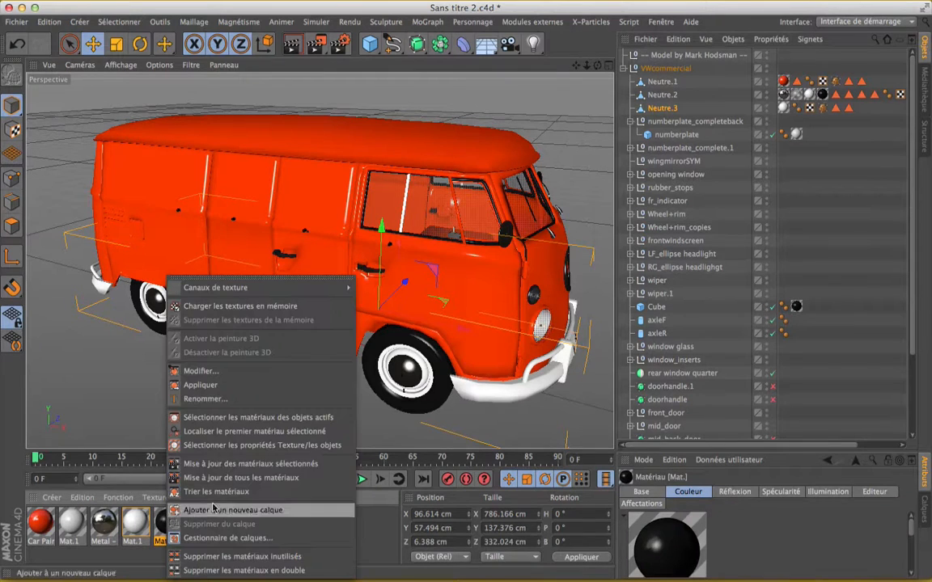
click(260, 446)
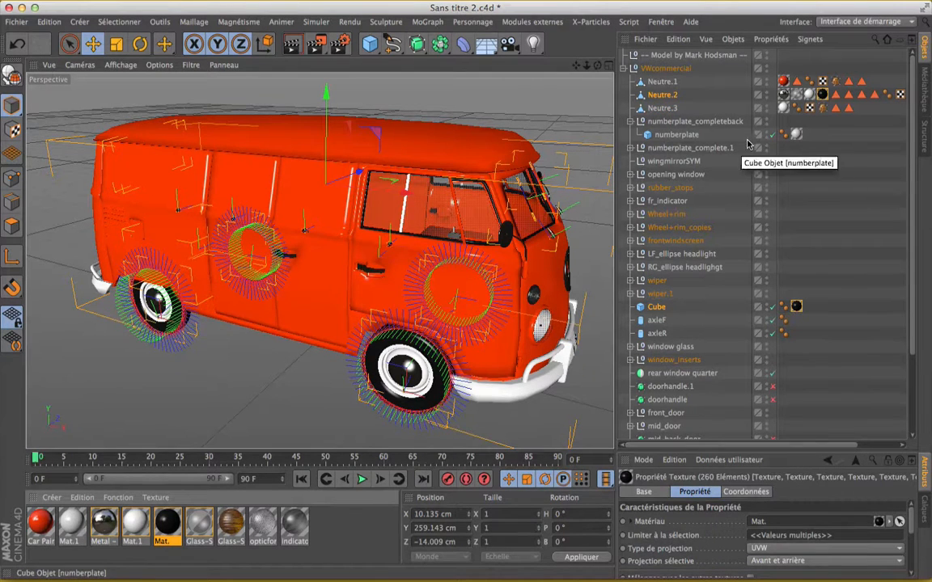
scroll(918, 231, down, 4)
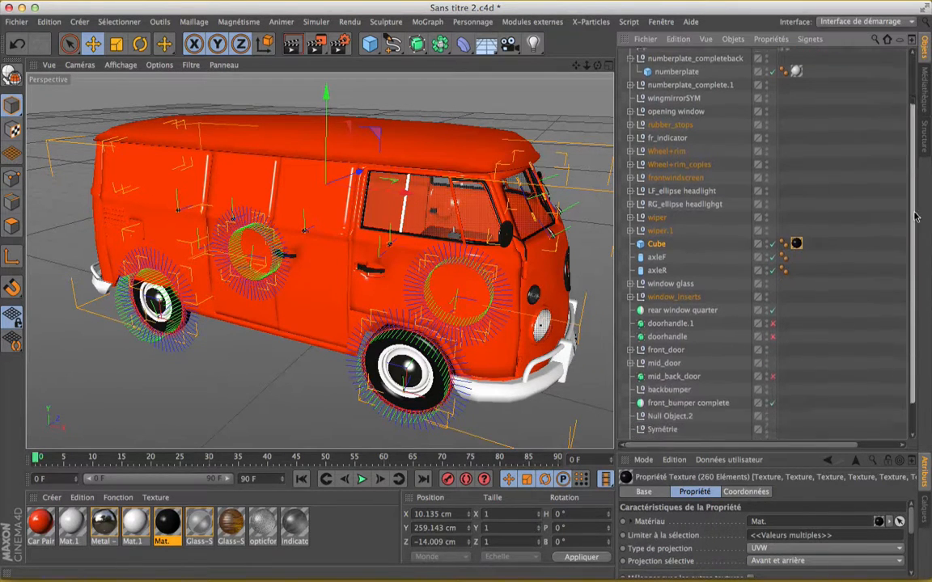
scroll(918, 230, up, 4)
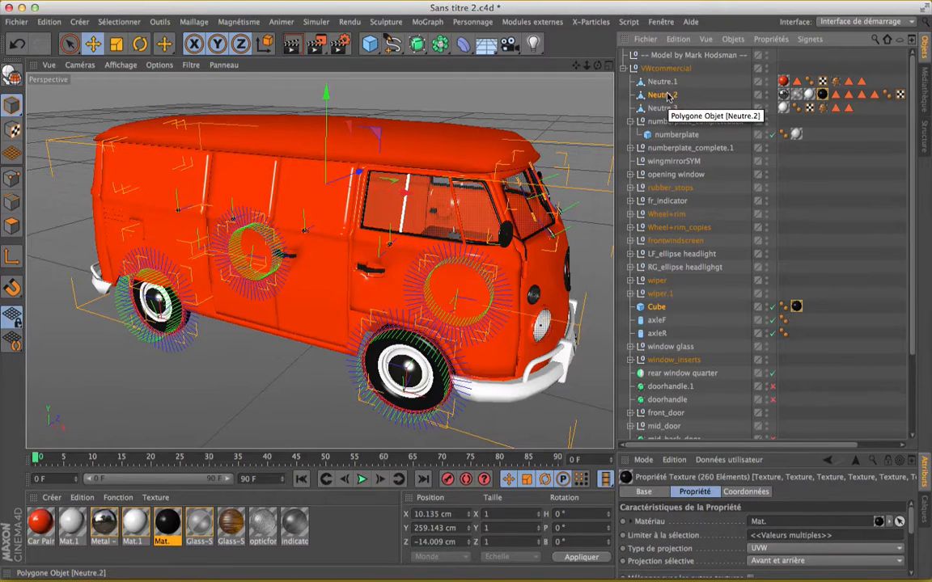
click(662, 95)
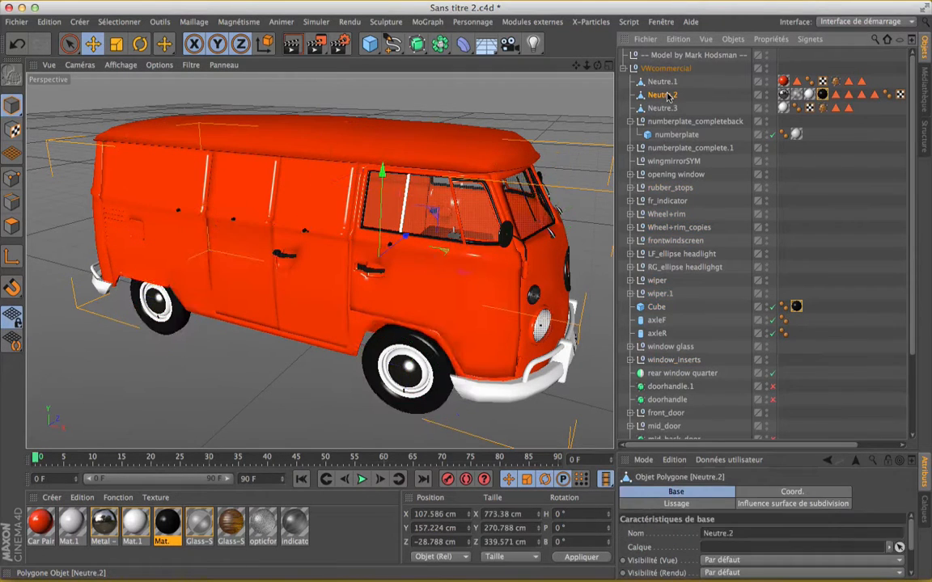
key(super+z)
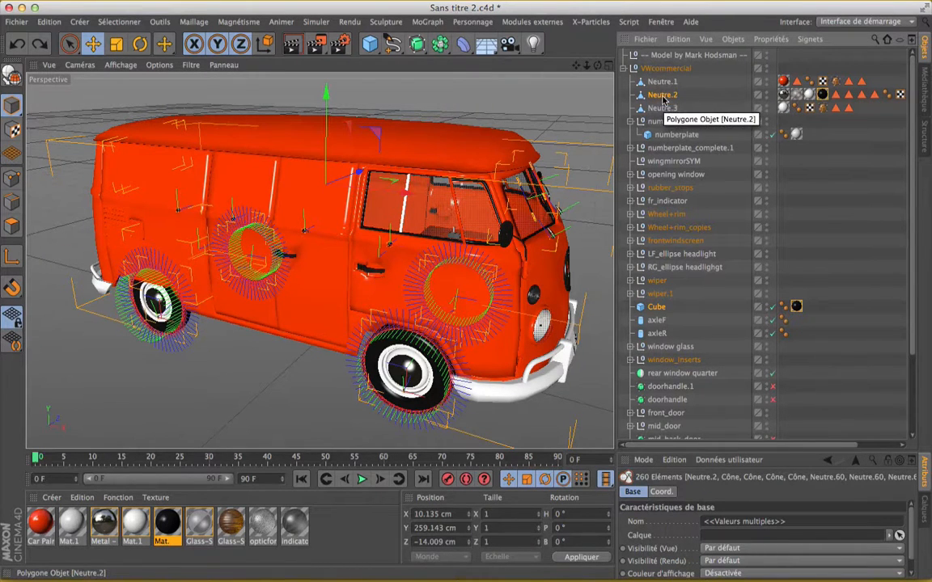
click(661, 96)
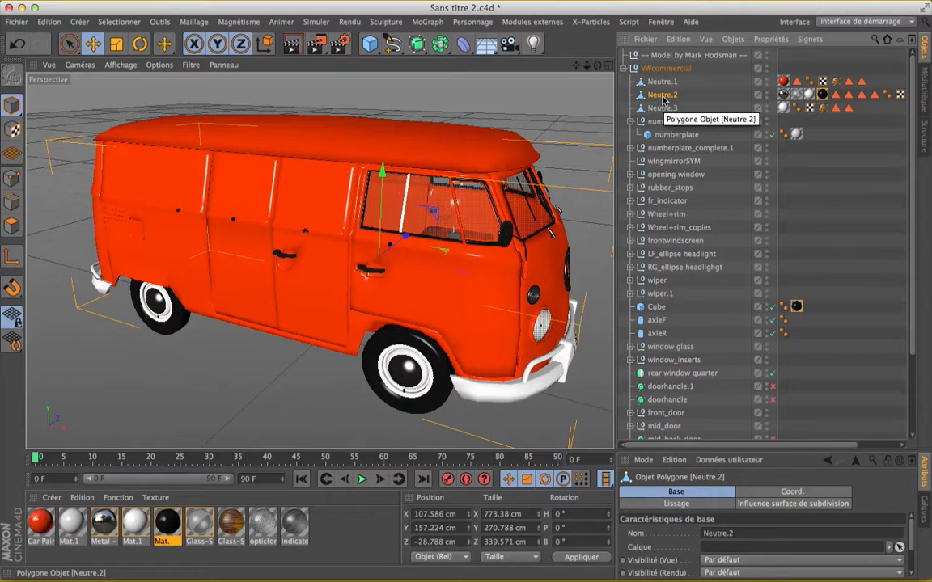
key(ctrl+z)
Remove the merged chrome object from the selection and group the remaining black-material objects under a null
ctrl+click(664, 98)
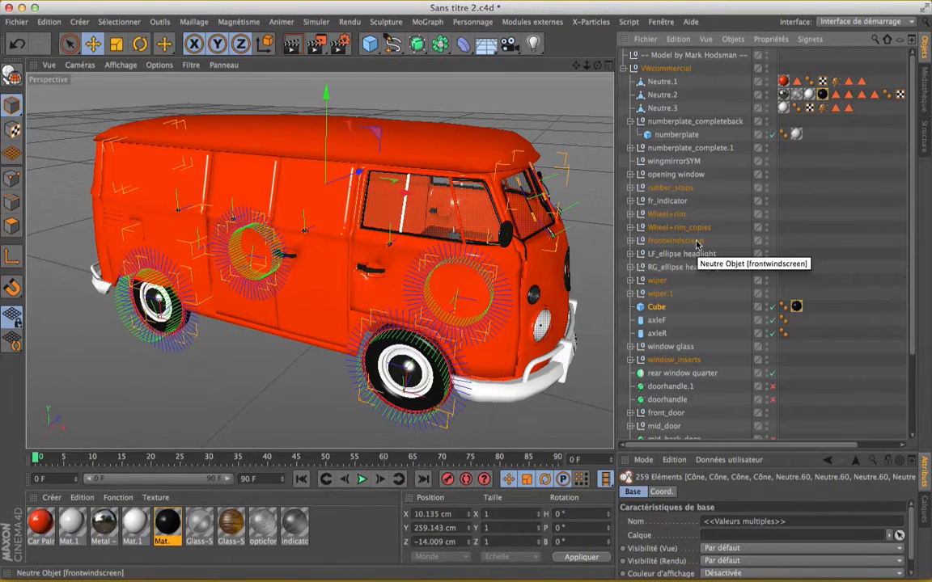
key(super+z)
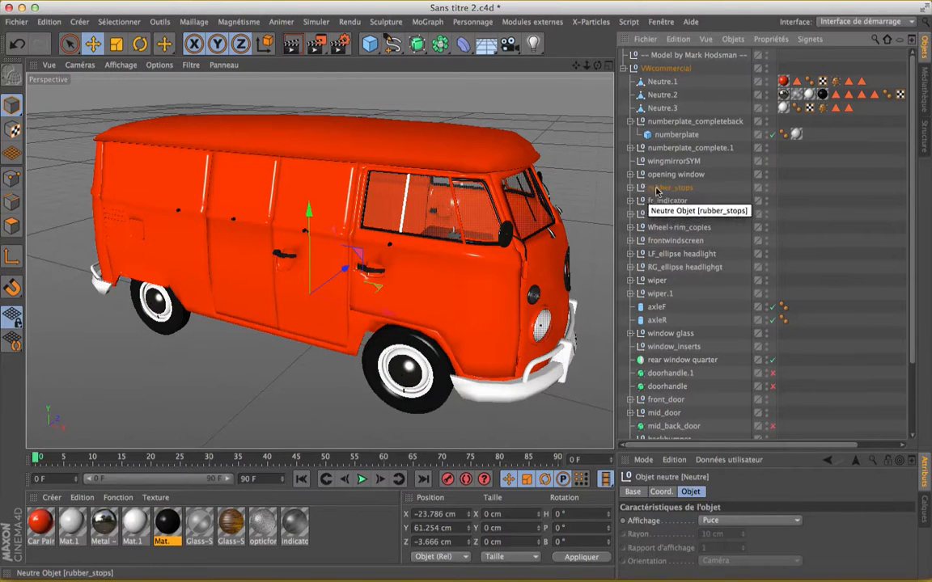
Move the black-material group out of rubber_stops to just below the merged white object
click(631, 189)
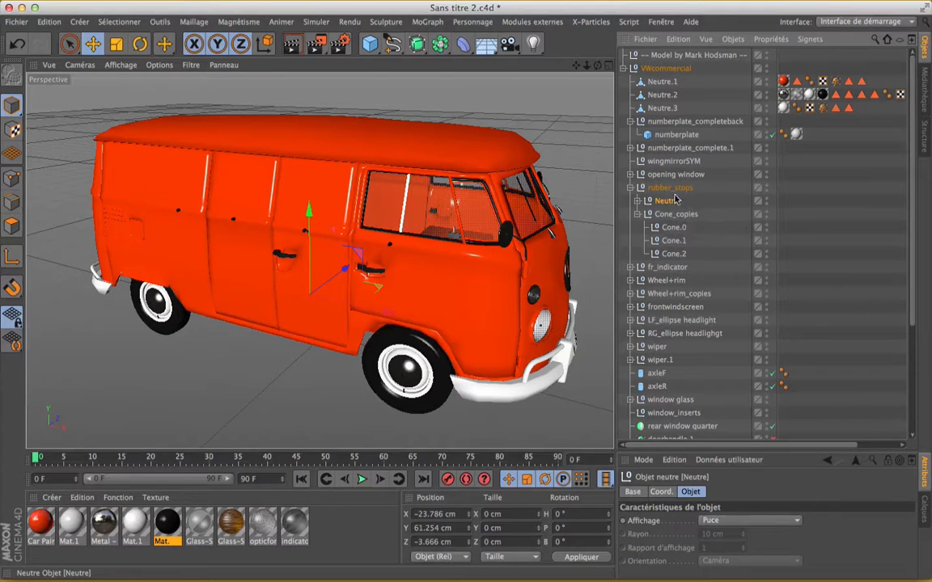
mouse_move(667, 203)
mouse_down()
mouse_move(669, 116)
mouse_move(667, 207)
mouse_move(665, 198)
mouse_up()
click(630, 189)
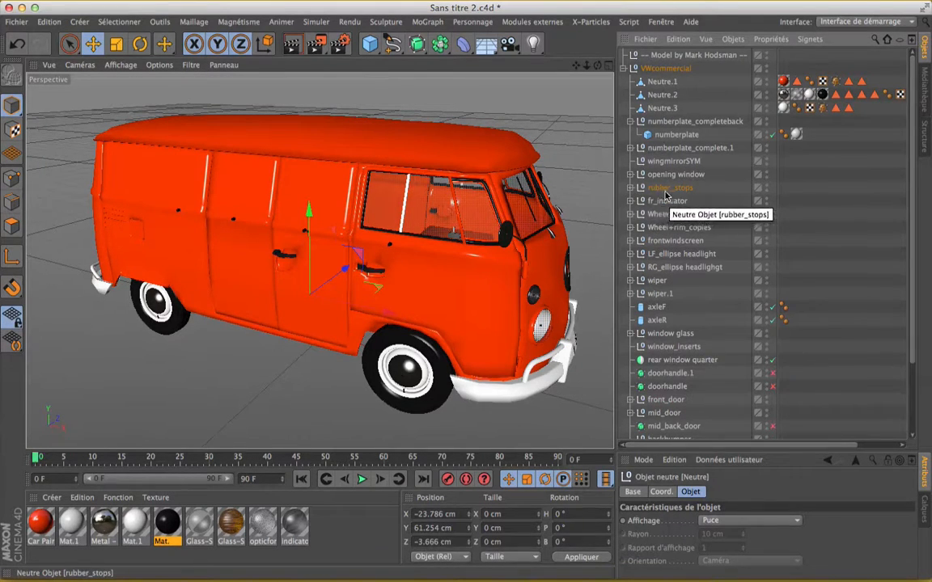
click(629, 190)
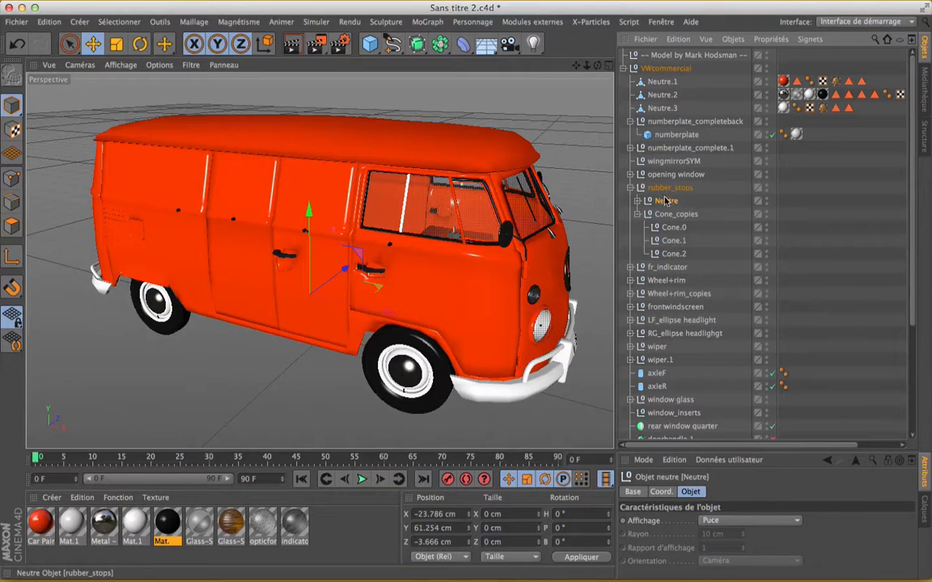
click(666, 202)
click(639, 201)
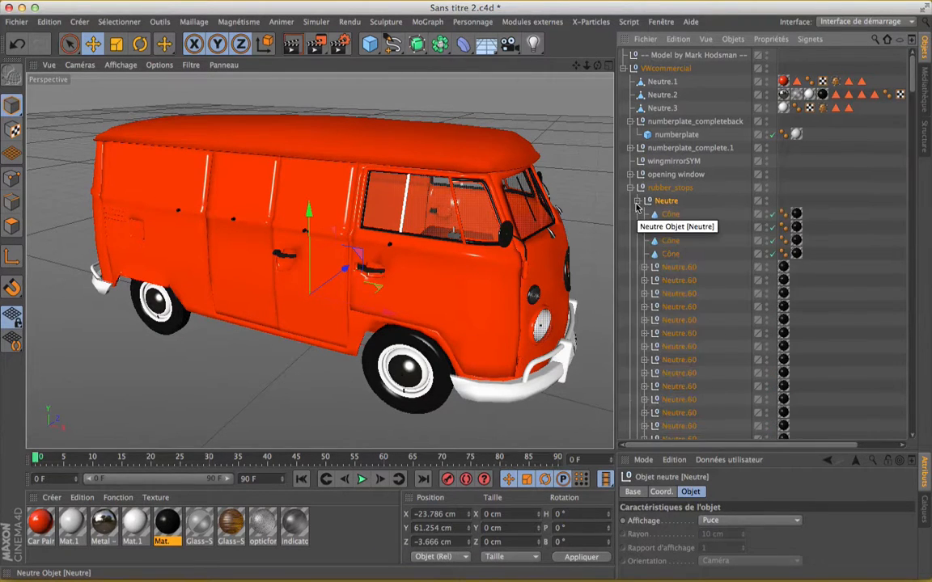
click(639, 202)
drag(675, 214, 704, 158)
drag(684, 93, 664, 118)
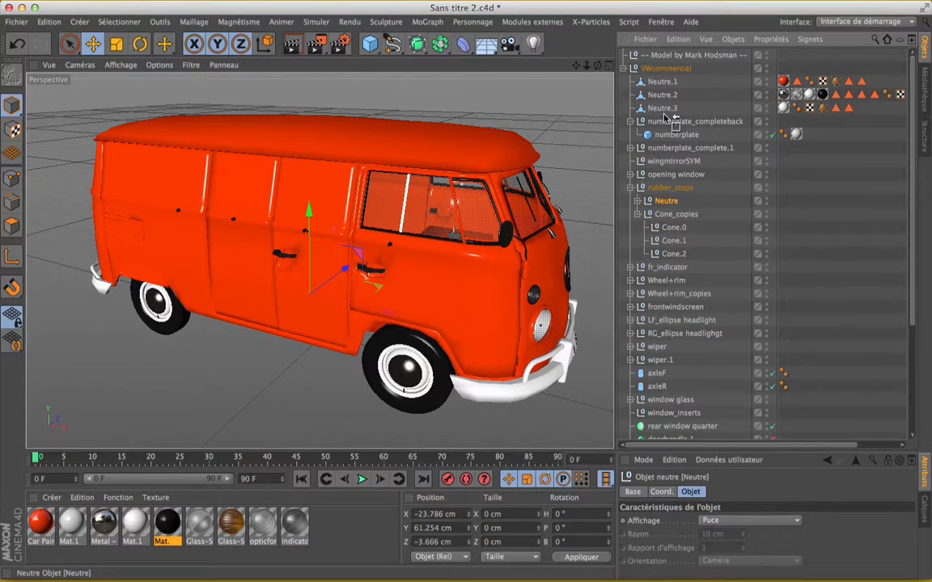
drag(664, 118, 664, 117)
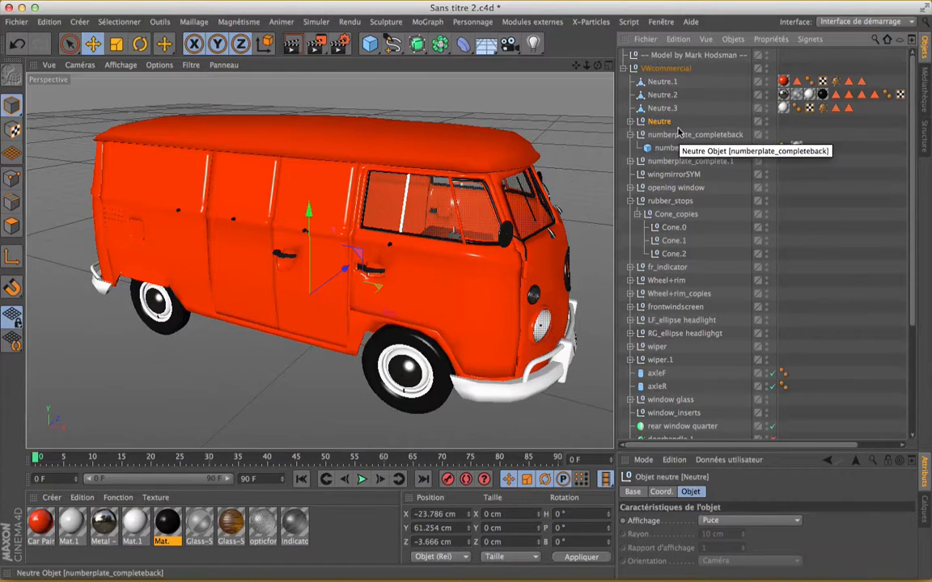
Select the black-material group with all its child objects and merge them into one object, deleting the originals
click(630, 121)
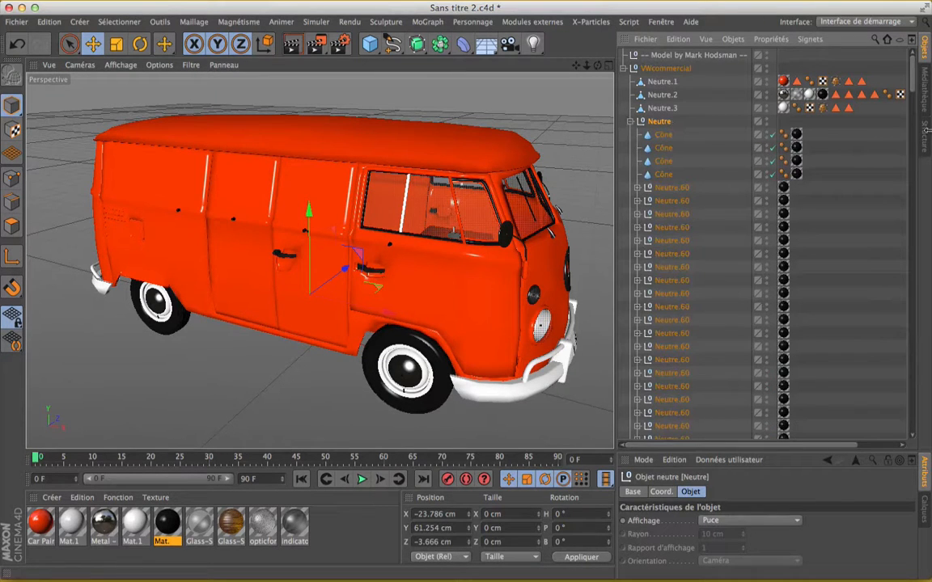
mouse_move(914, 88)
mouse_down()
mouse_move(916, 364)
mouse_move(914, 69)
mouse_move(914, 105)
mouse_move(912, 79)
mouse_up()
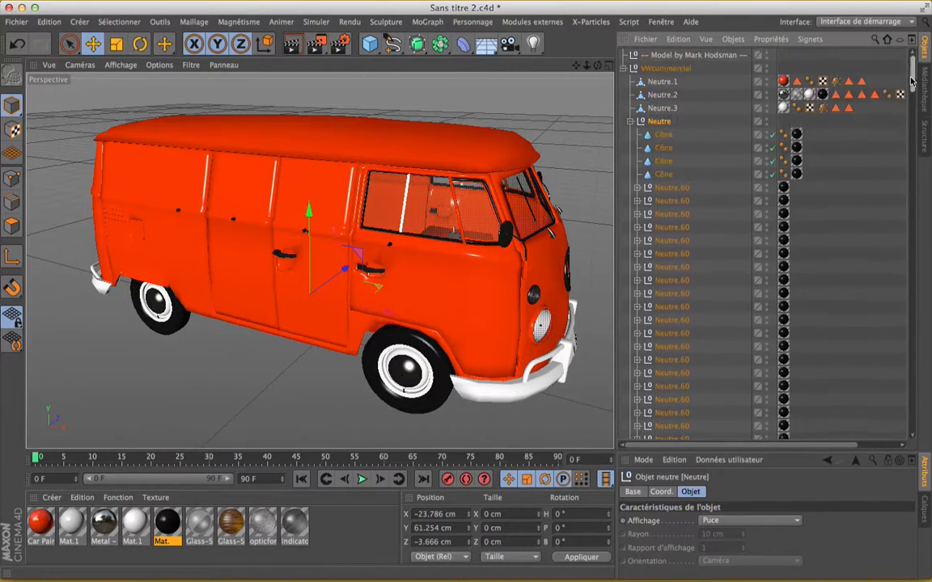
click(629, 122)
click(631, 121)
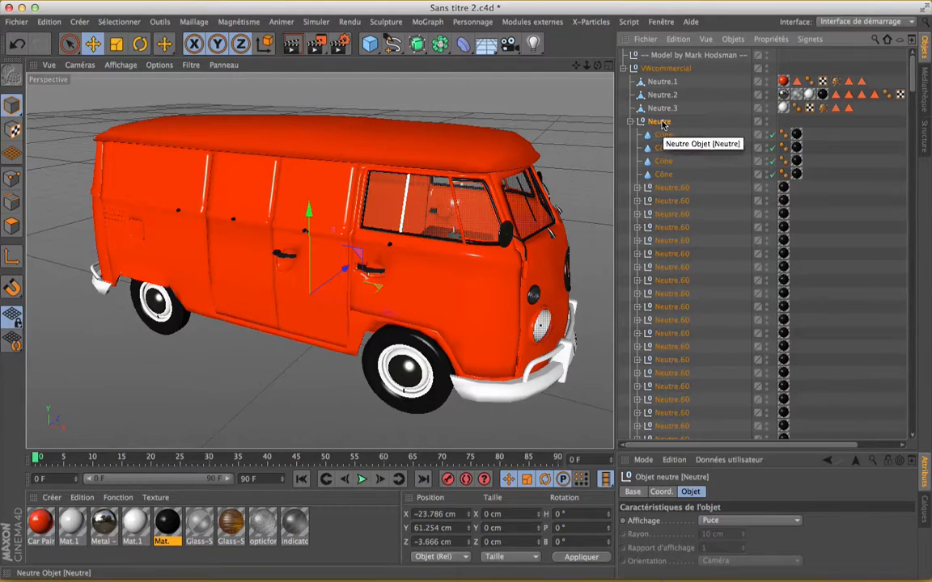
right_click(662, 123)
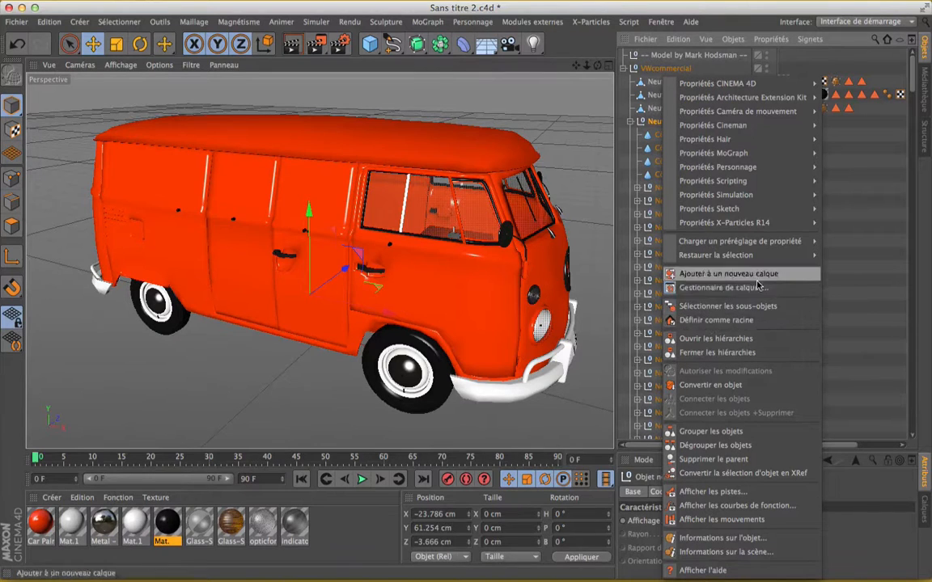
click(757, 312)
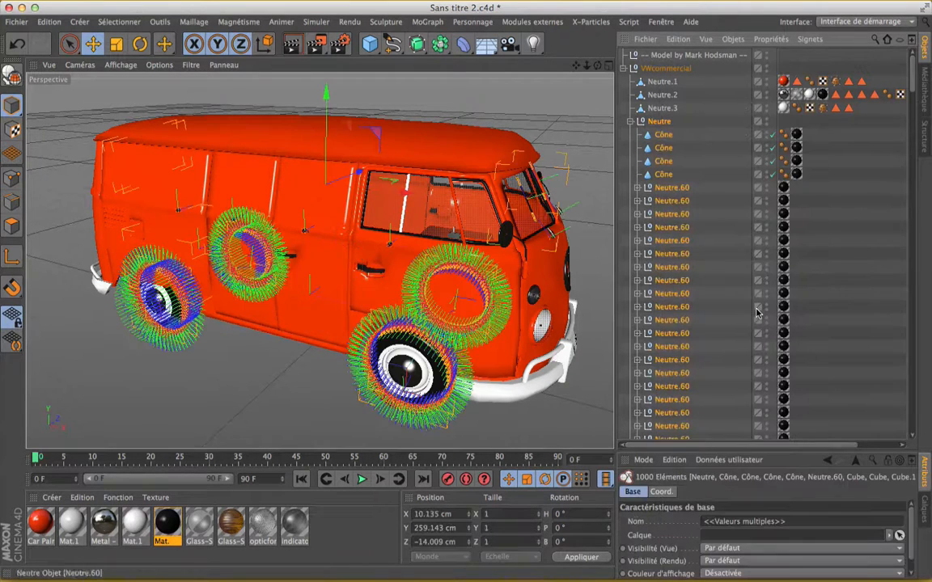
right_click(668, 229)
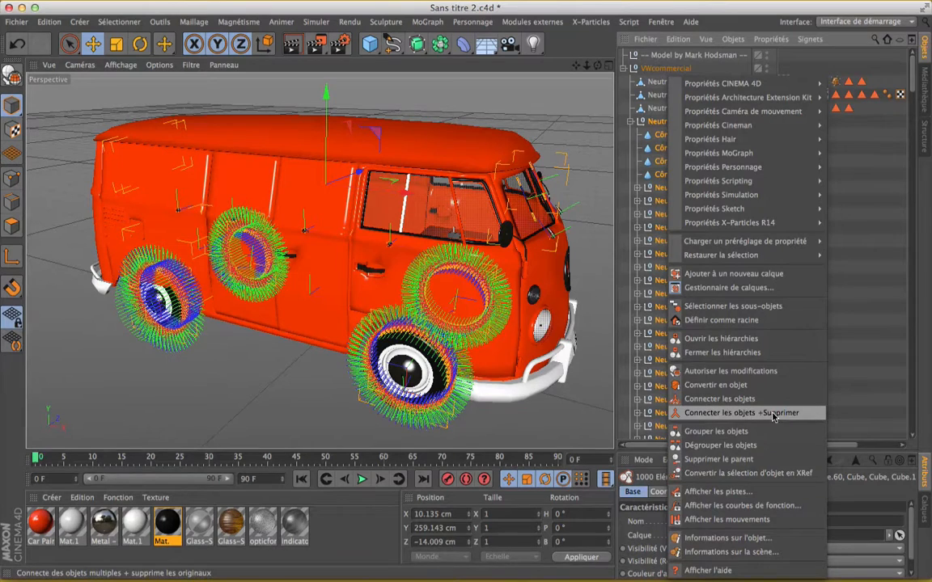
click(760, 413)
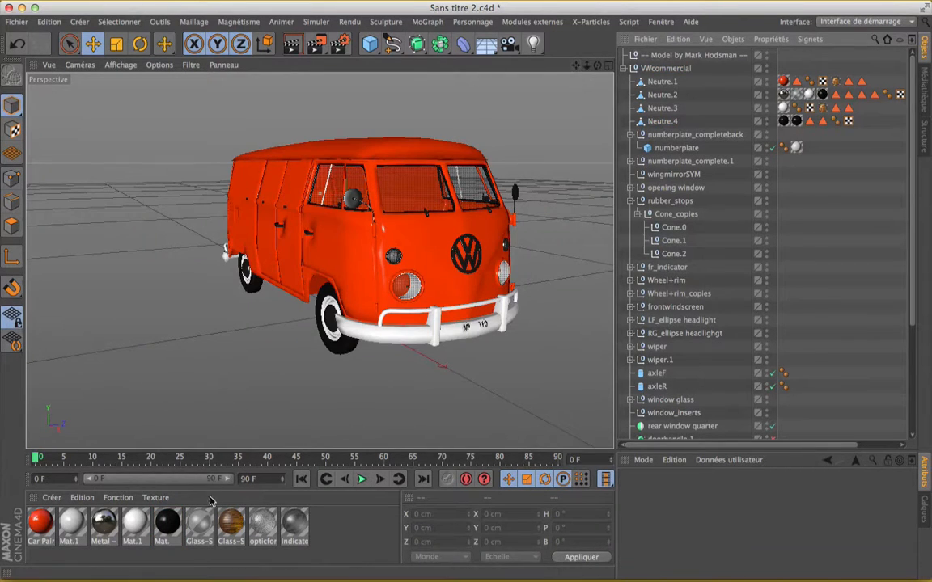
Select every object and texture tag that uses the Glass-Simple material
click(200, 526)
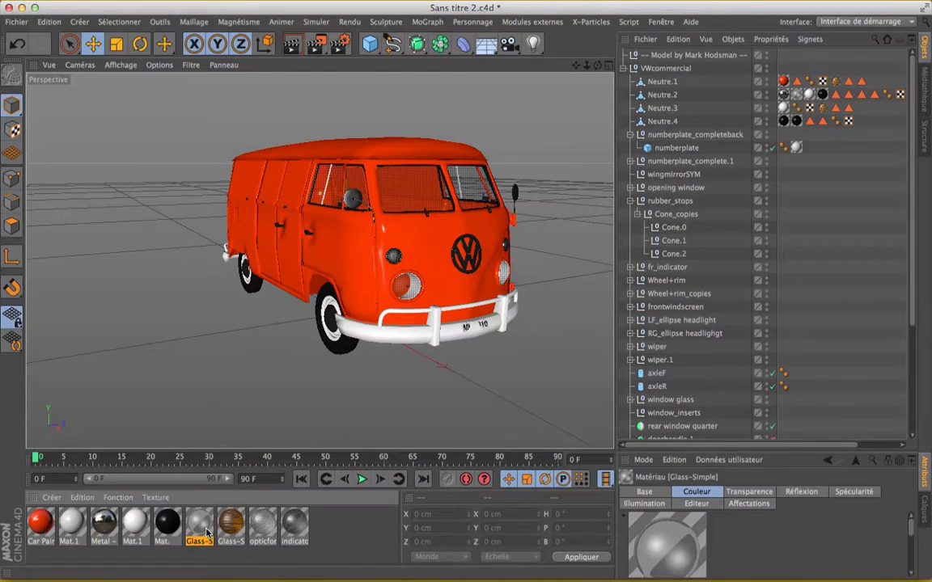
right_click(203, 528)
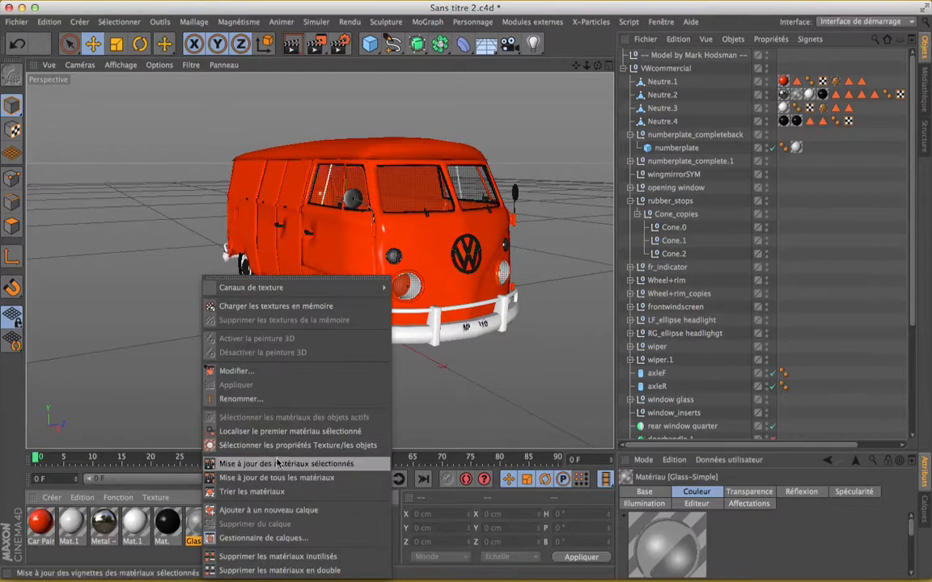
click(335, 446)
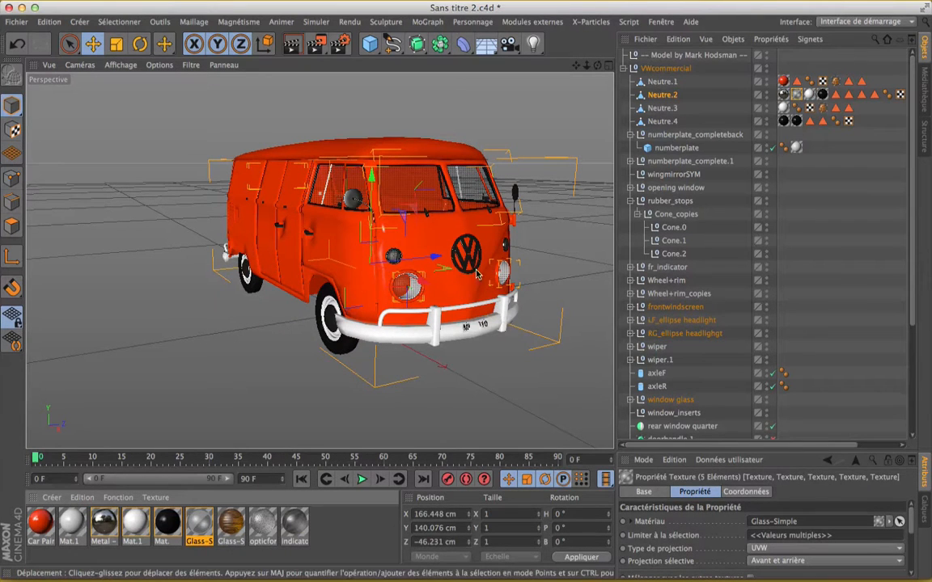
scroll(451, 273, up, 3)
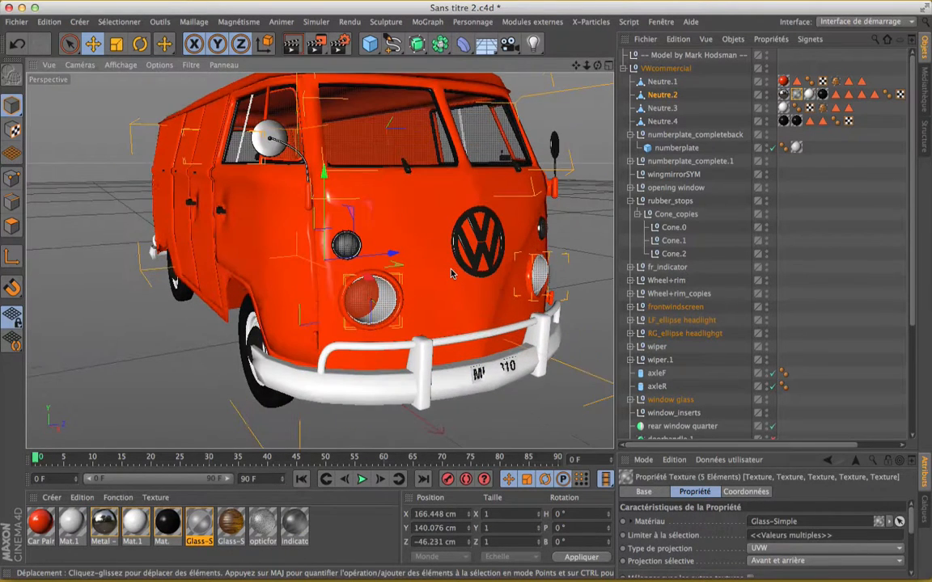
scroll(450, 273, up, 2)
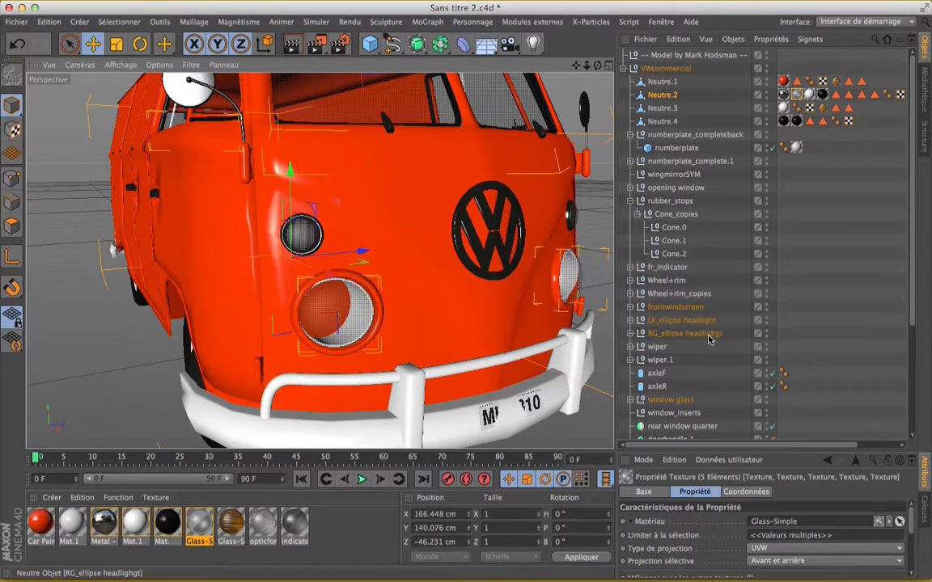
Remove both front headlight glasses from the current selection, keeping Neutre.2 and the window glass selected
ctrl+click(360, 309)
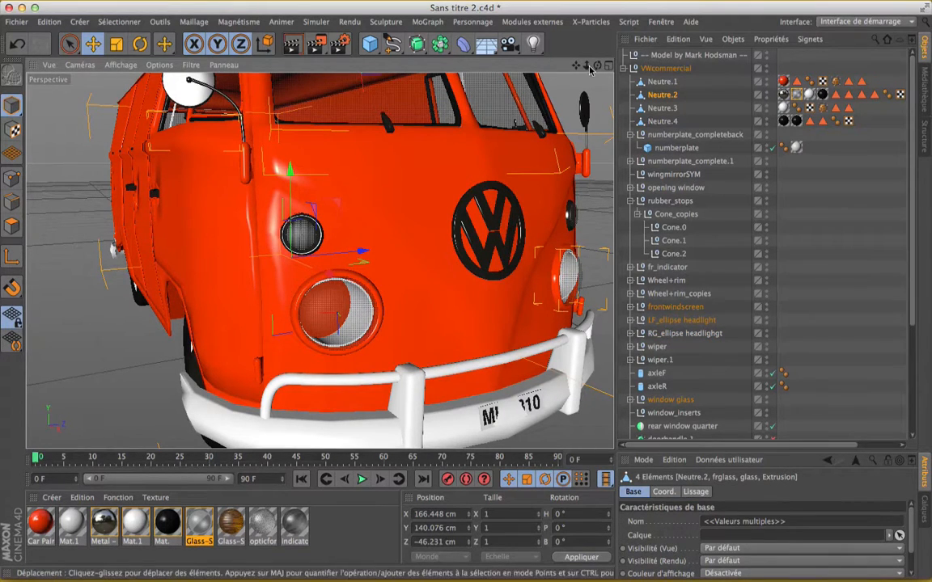
drag(575, 64, 273, 76)
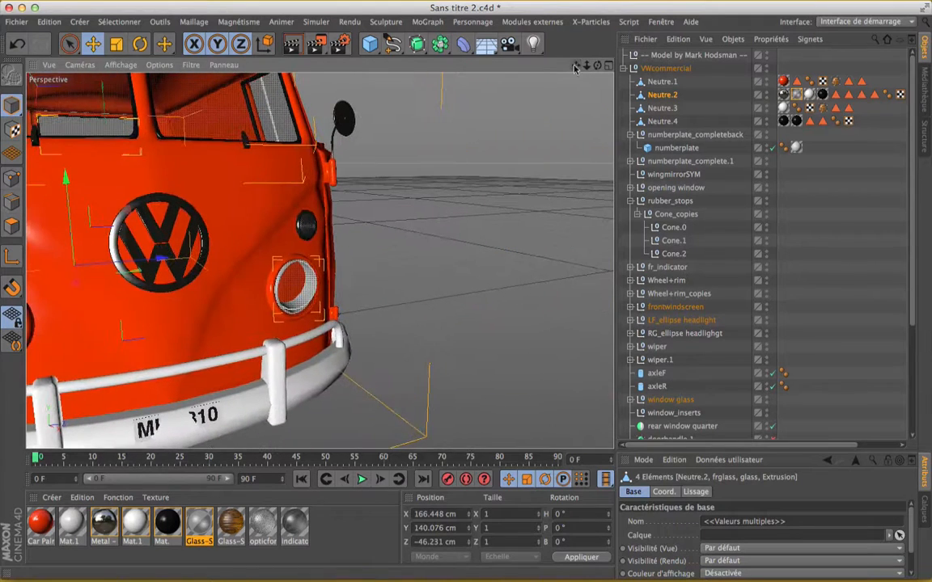
ctrl+click(306, 285)
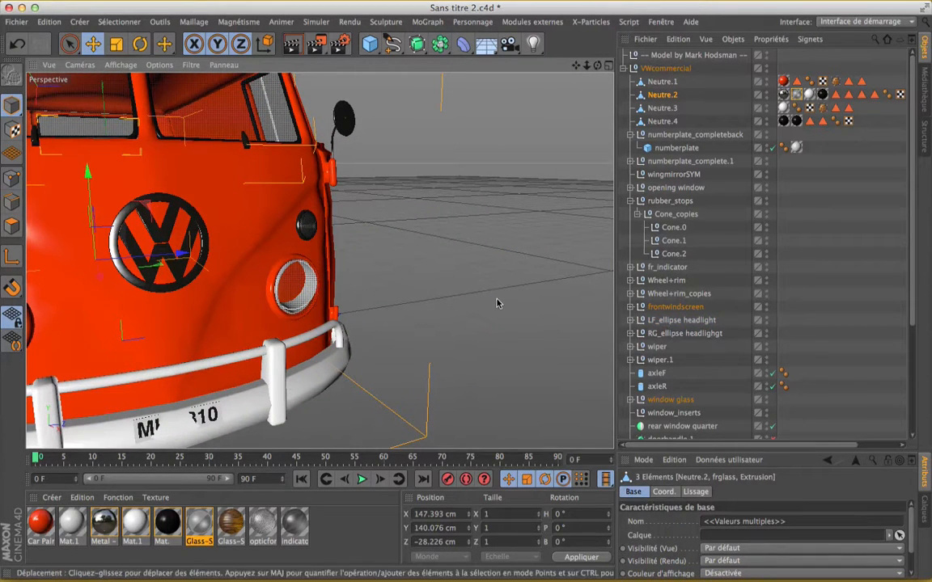
key(h)
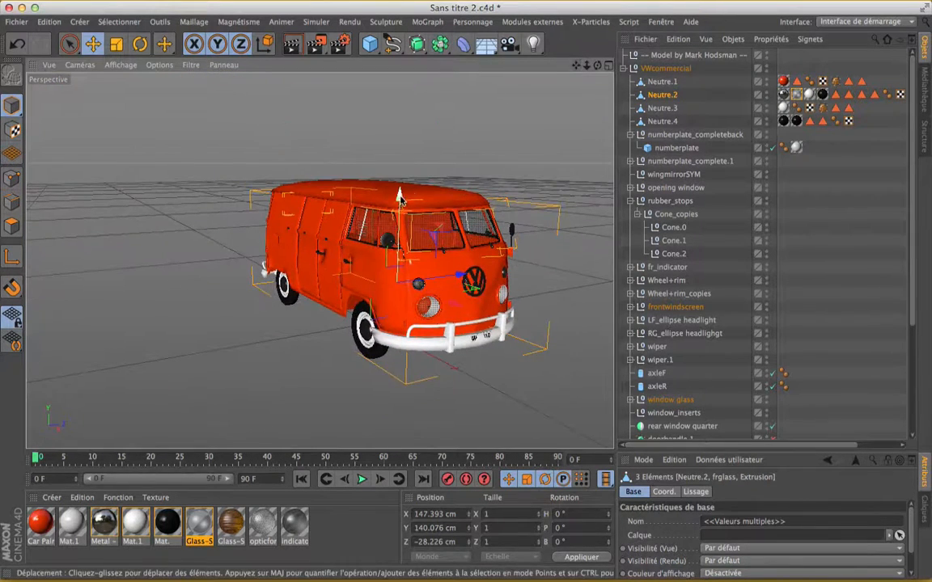
drag(399, 155, 404, 126)
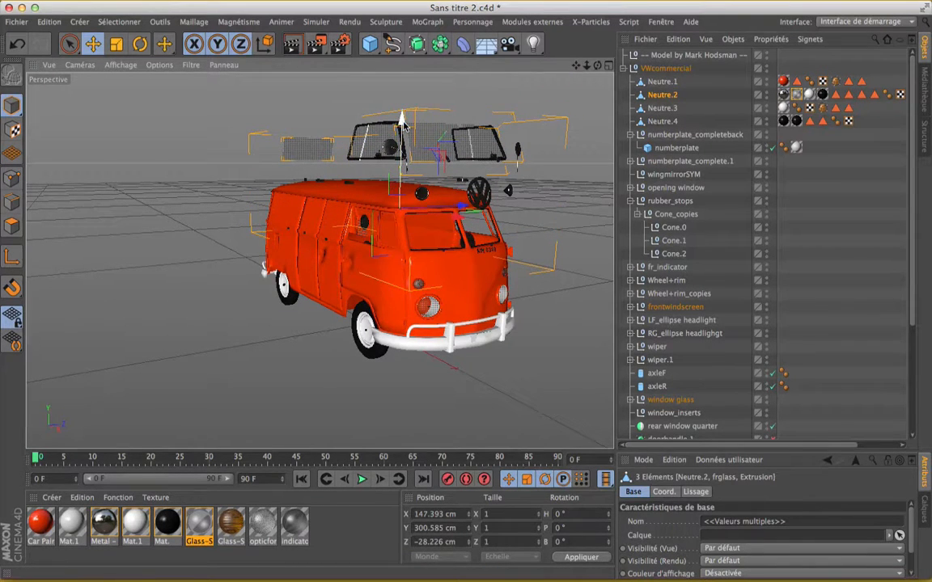
key(super+z)
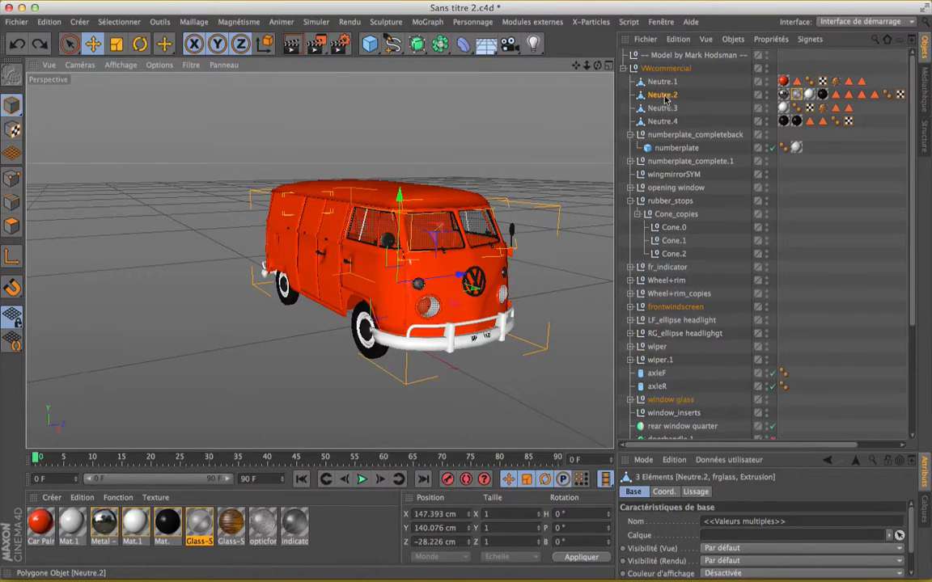
Exclude Neutre.2 from the selection, lift the remaining window glass above the van to a Y of about 322 cm and delete it
ctrl+click(664, 95)
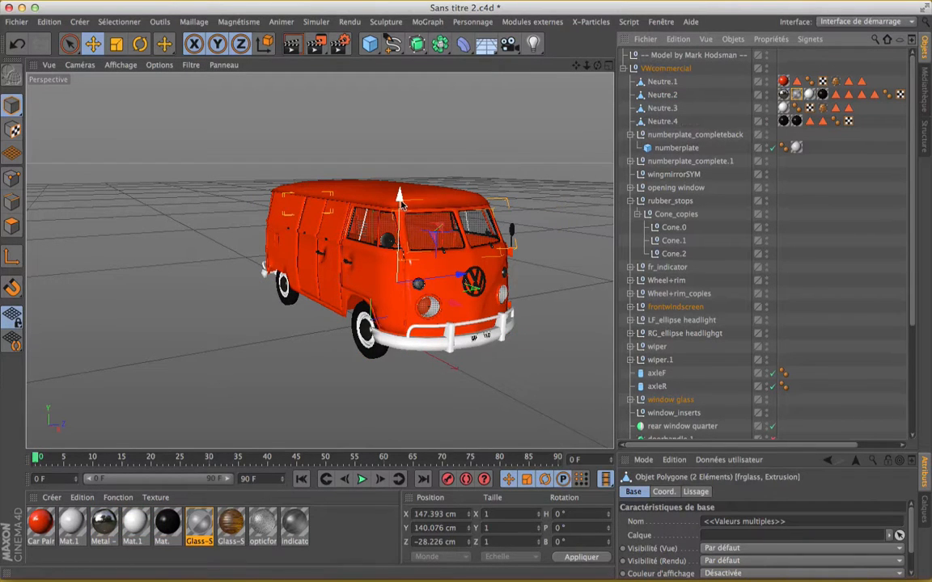
drag(402, 205, 402, 113)
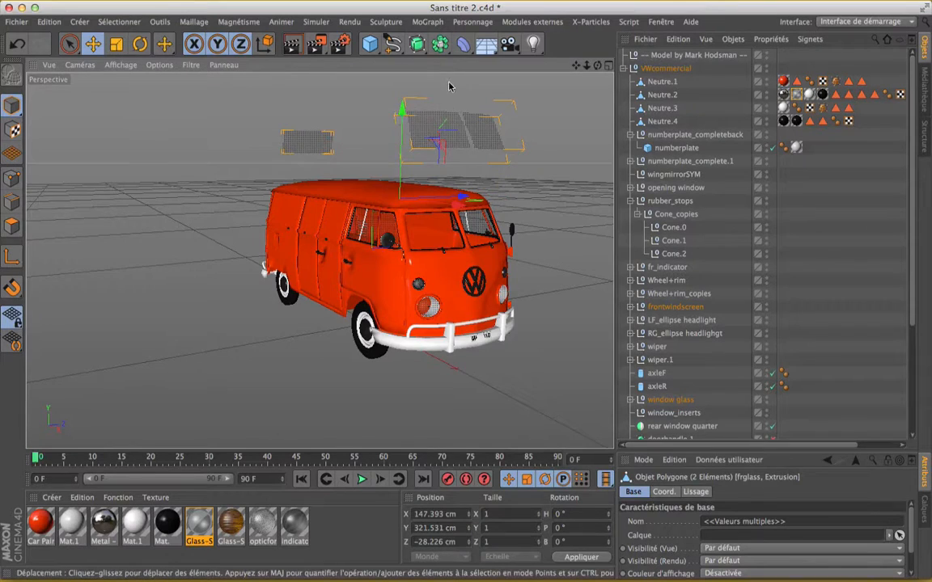
scroll(449, 86, up, 3)
click(450, 86)
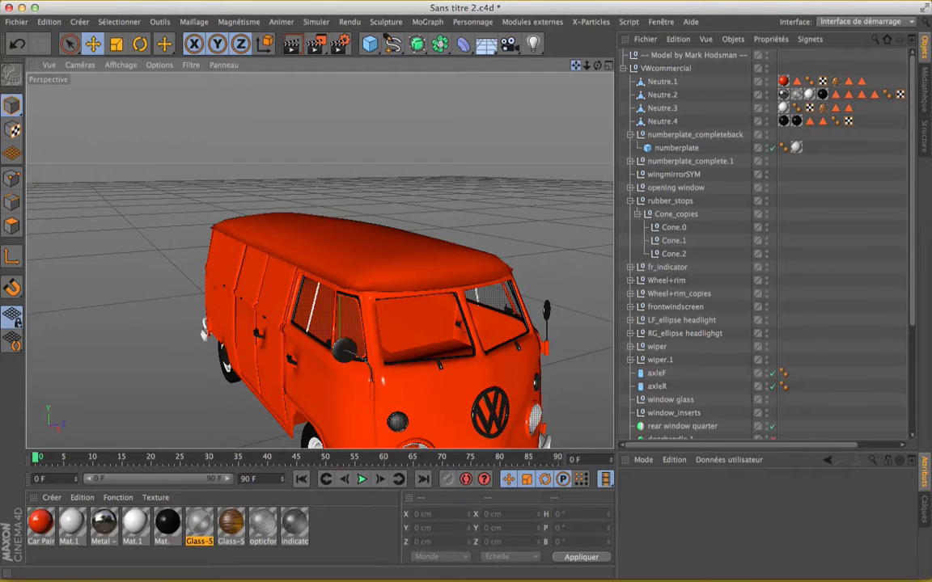
Select the Neutre.2 object and activate the Live Selection tool in polygon mode at the front side window
drag(575, 65, 537, 11)
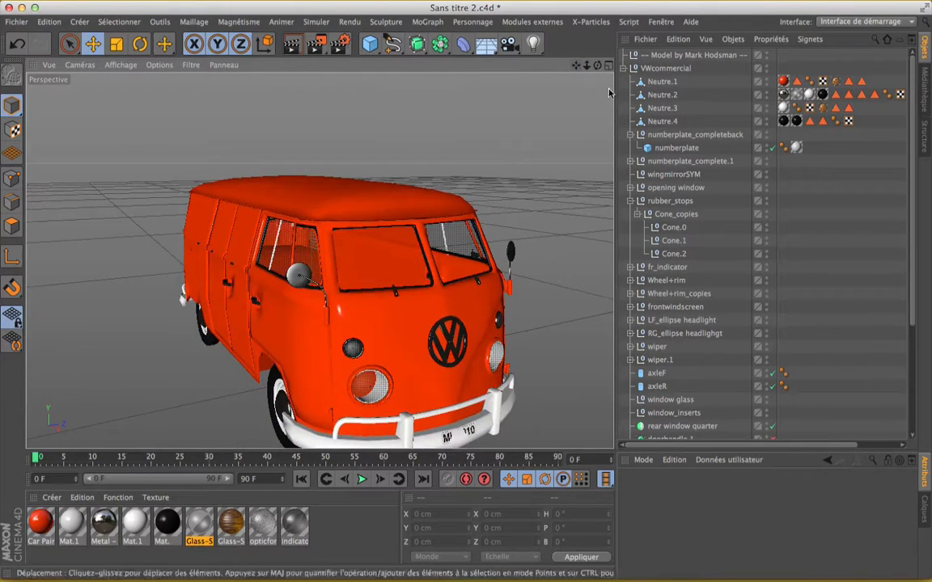
click(663, 95)
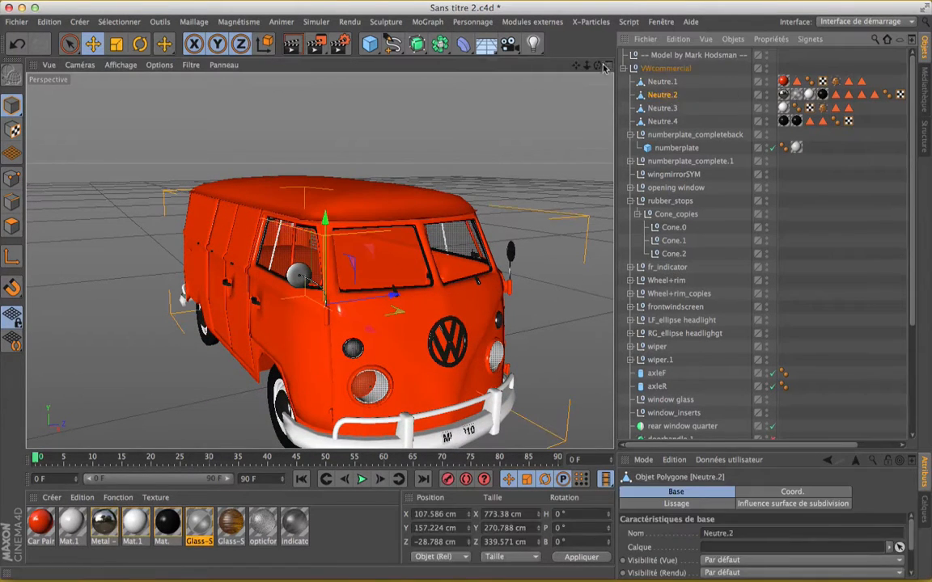
drag(598, 65, 871, 63)
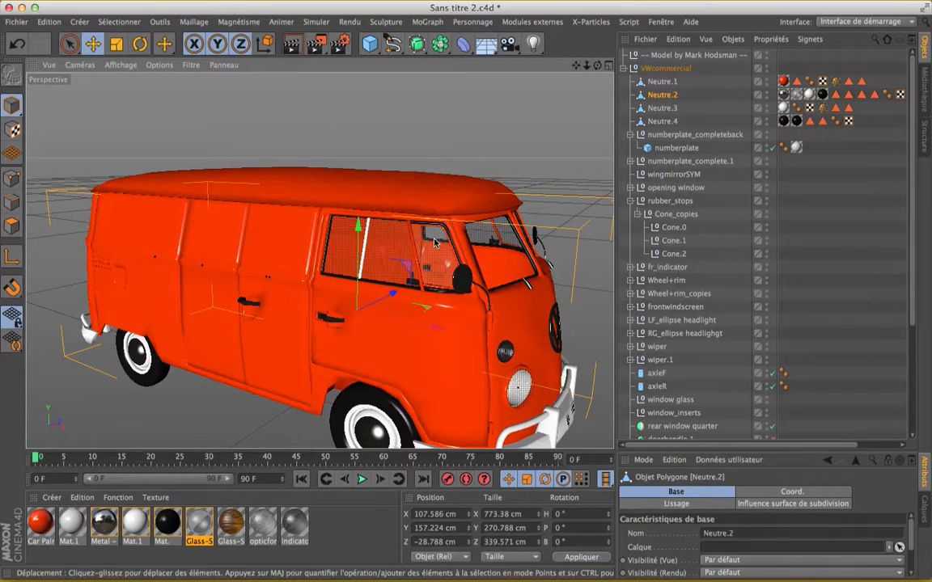
scroll(401, 235, up, 5)
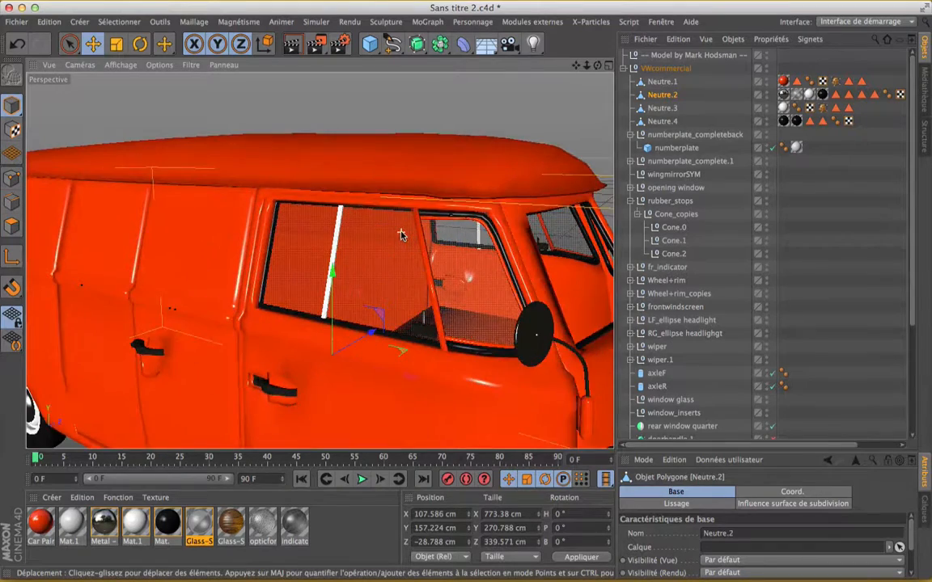
drag(597, 66, 522, 64)
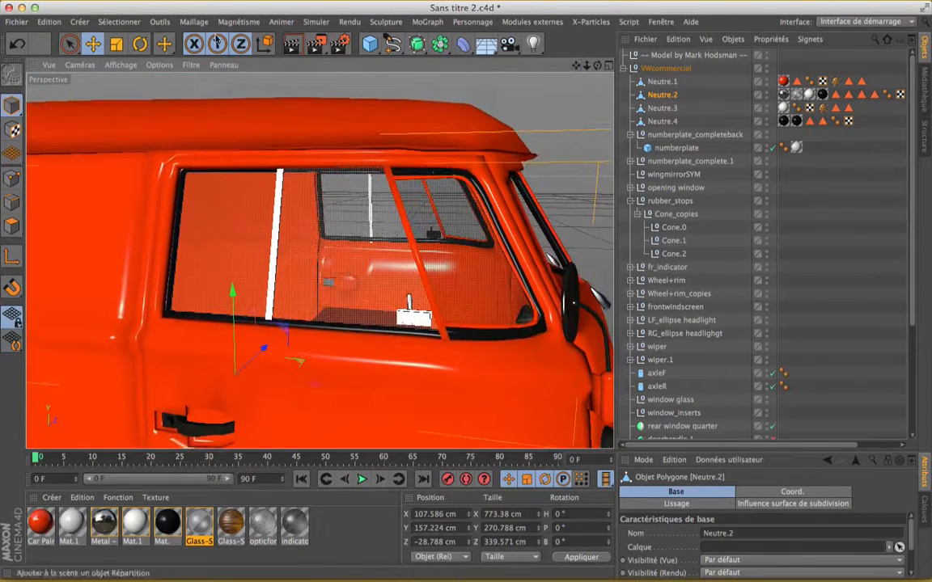
click(68, 44)
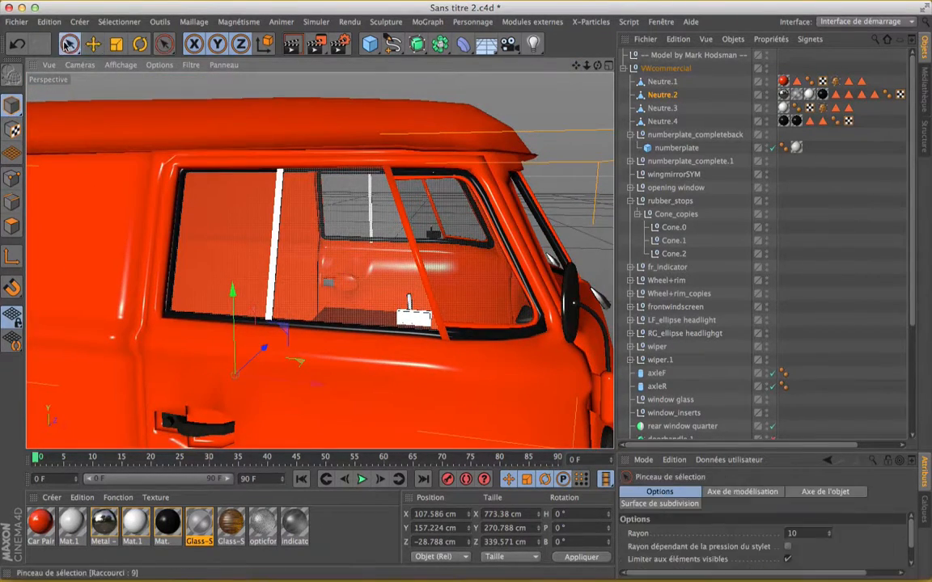
click(12, 226)
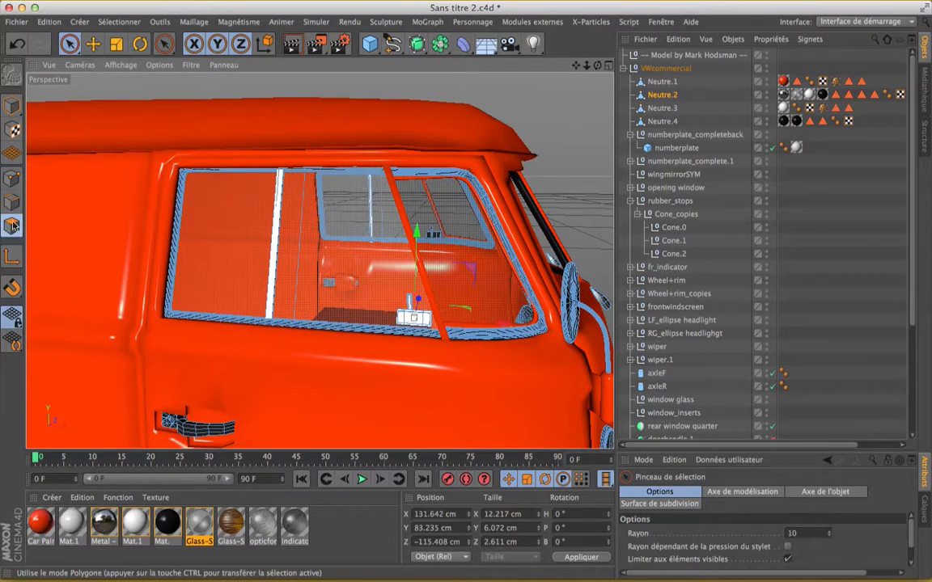
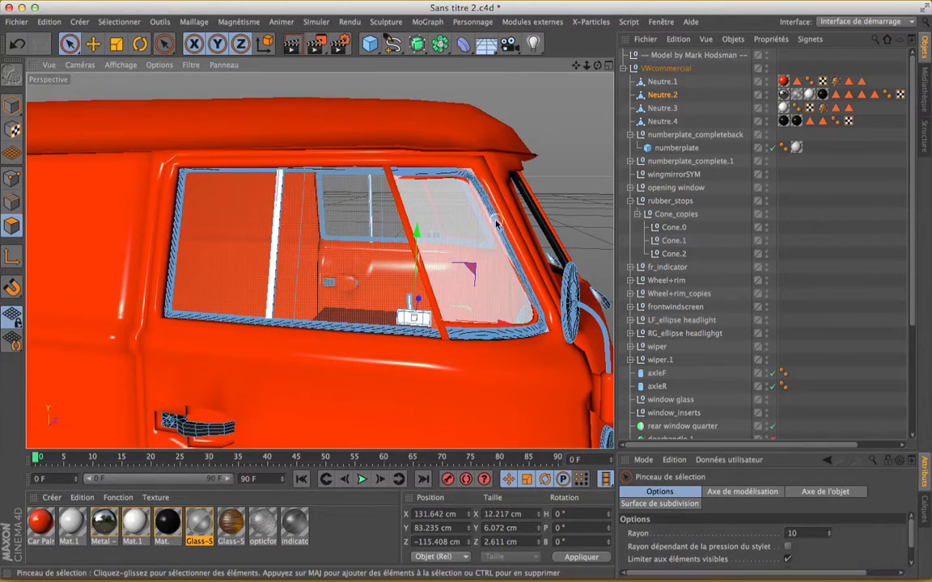
Select the three glass polygons in the front side window, lift them above the roof to a Y of about 196 cm and delete them
click(456, 240)
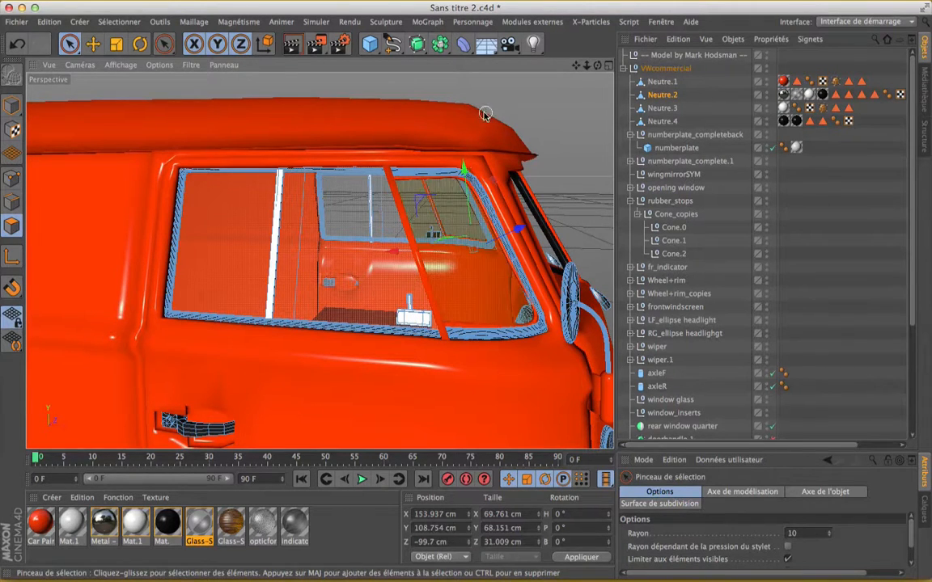
scroll(445, 224, up, 5)
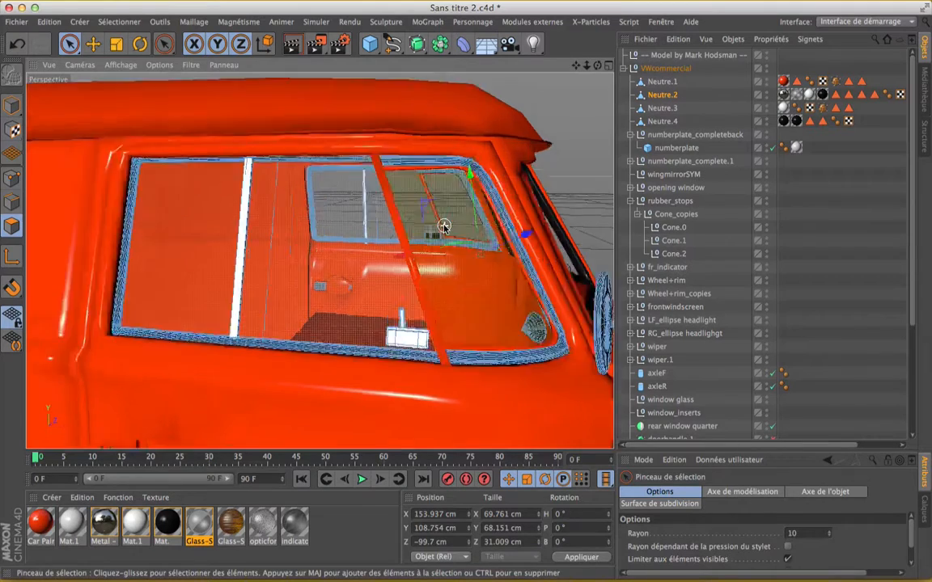
scroll(445, 224, down, 6)
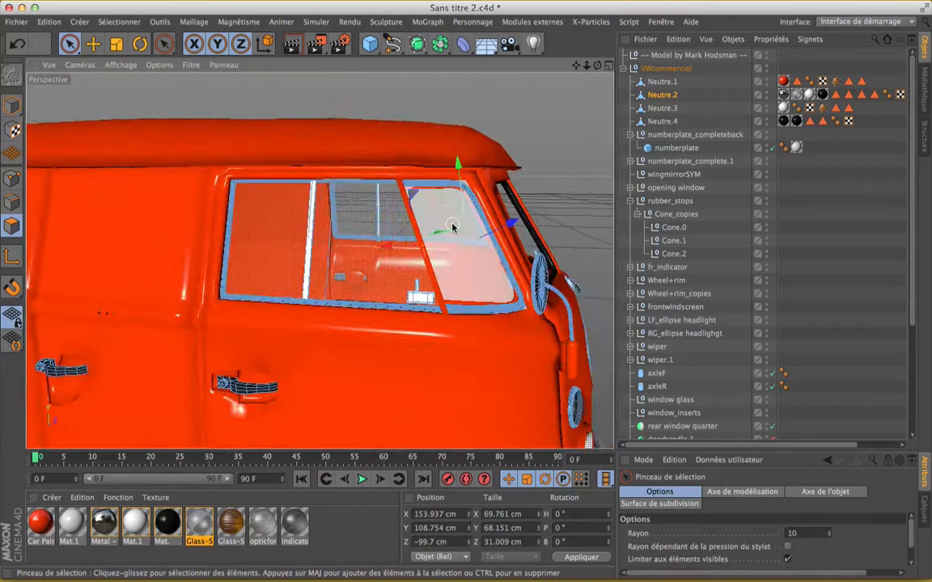
click(375, 222)
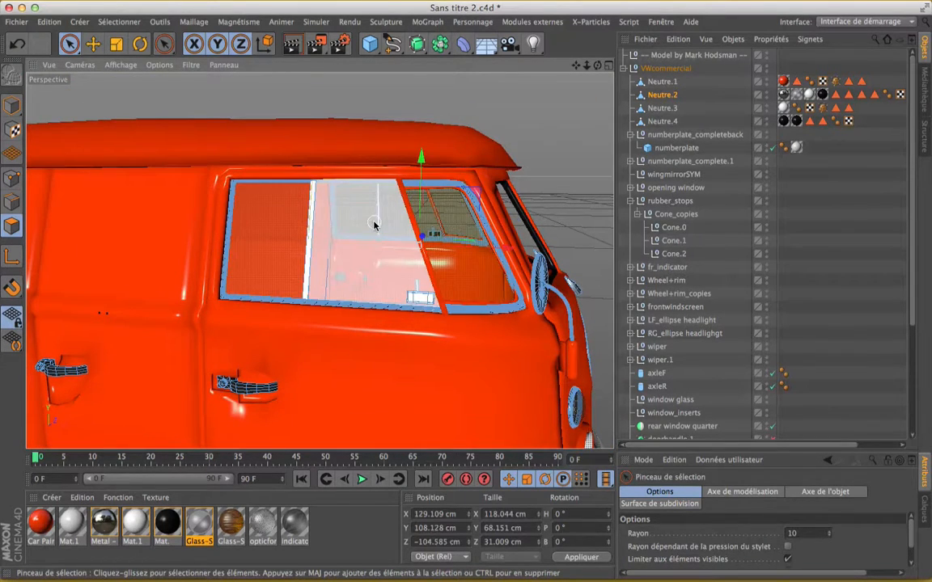
click(272, 213)
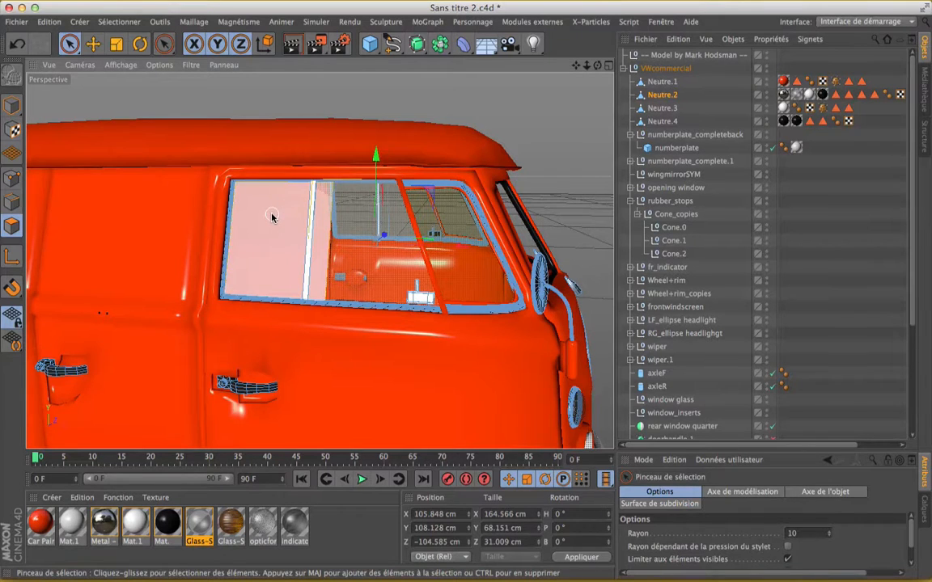
drag(576, 66, 572, 162)
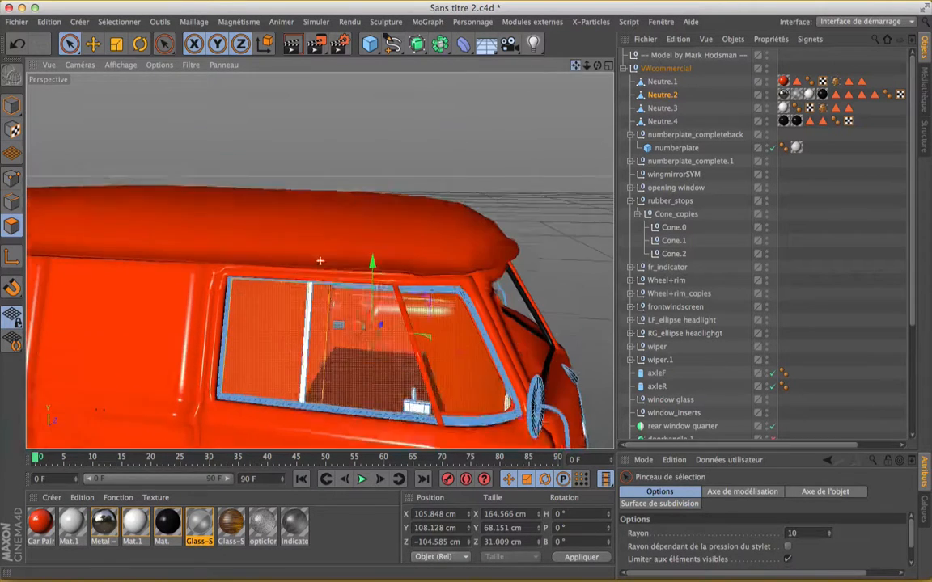
drag(371, 281, 383, 111)
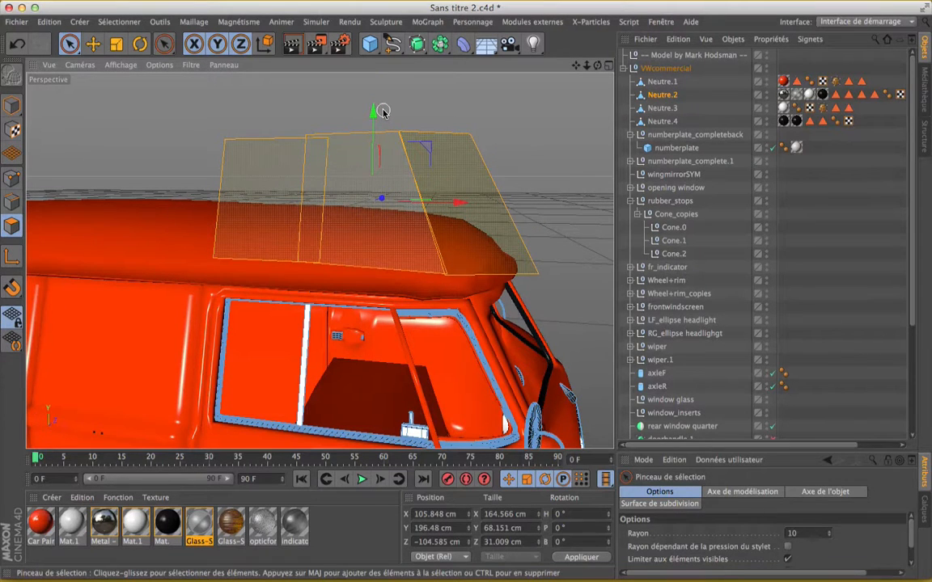
key(Delete)
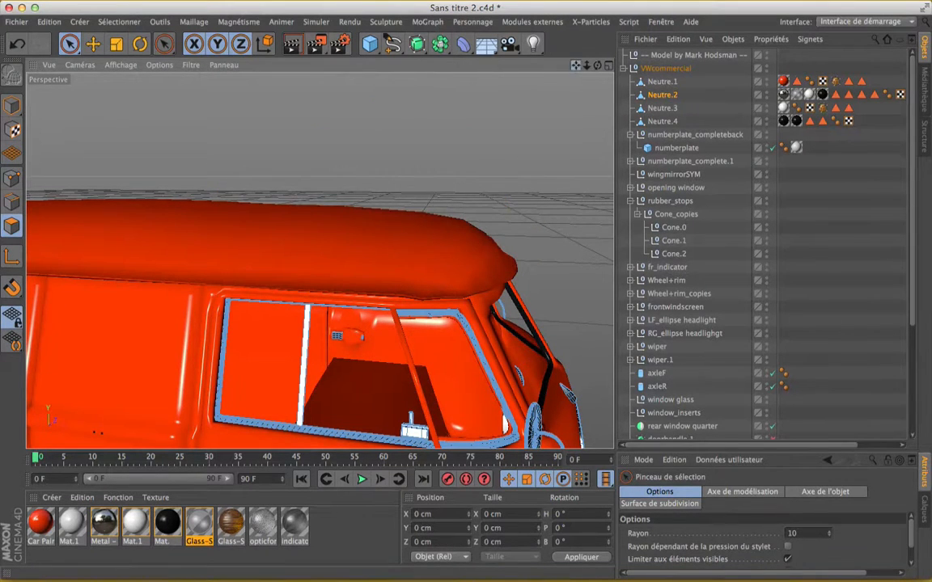
Select the three glass polygons in the opposite front side window, lift them to a Y of about 224 cm and delete them
drag(576, 65, 377, 126)
drag(598, 65, 366, 32)
scroll(478, 169, down, 10)
scroll(478, 168, up, 2)
scroll(380, 244, up, 5)
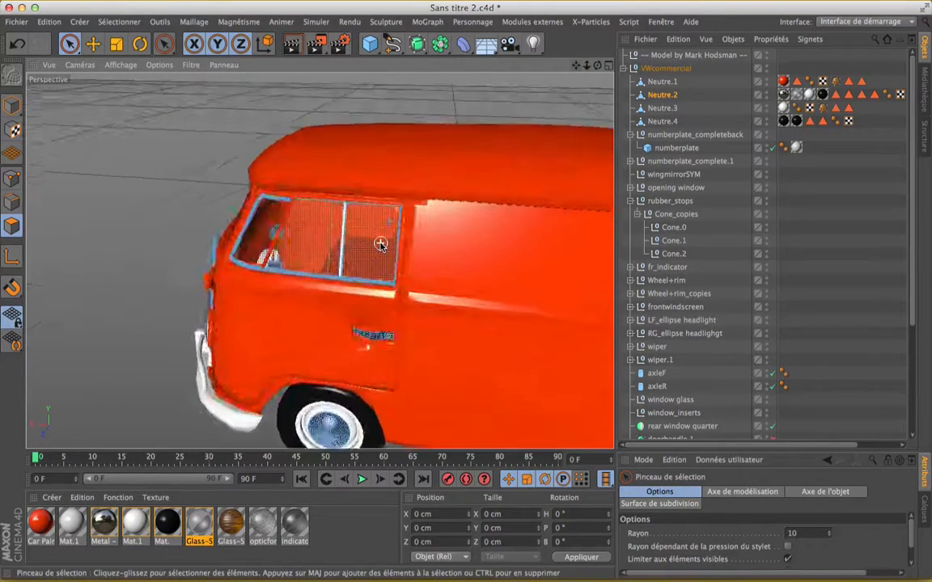
scroll(380, 245, up, 4)
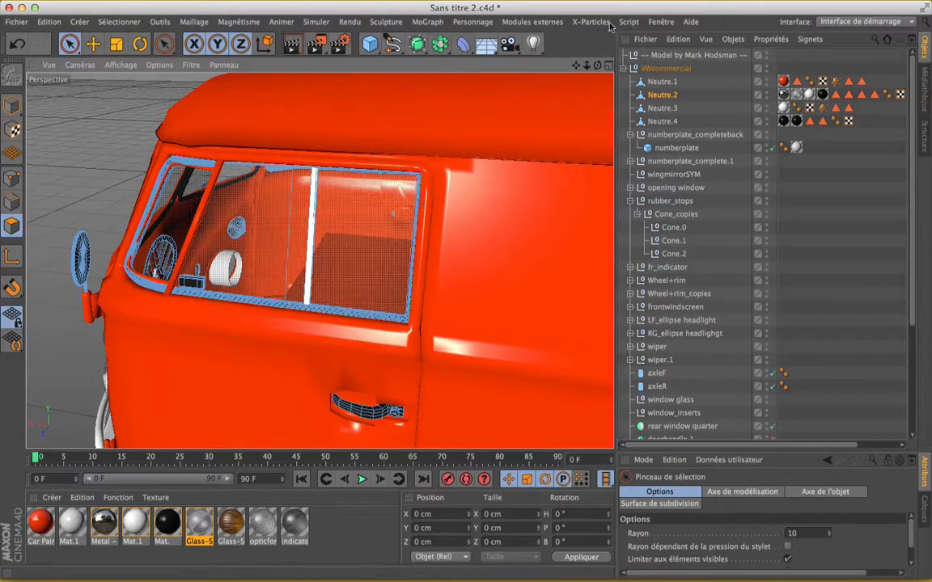
drag(577, 65, 665, 69)
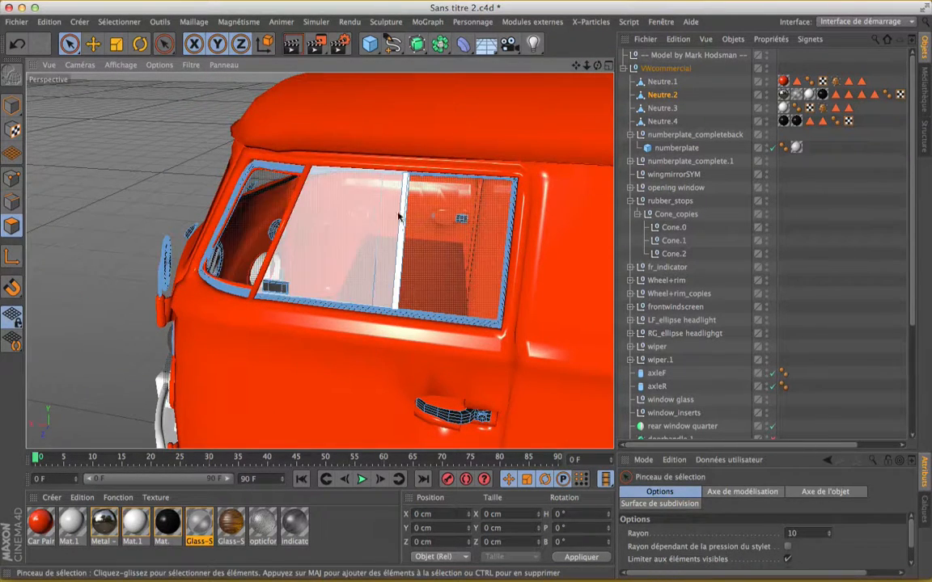
click(457, 262)
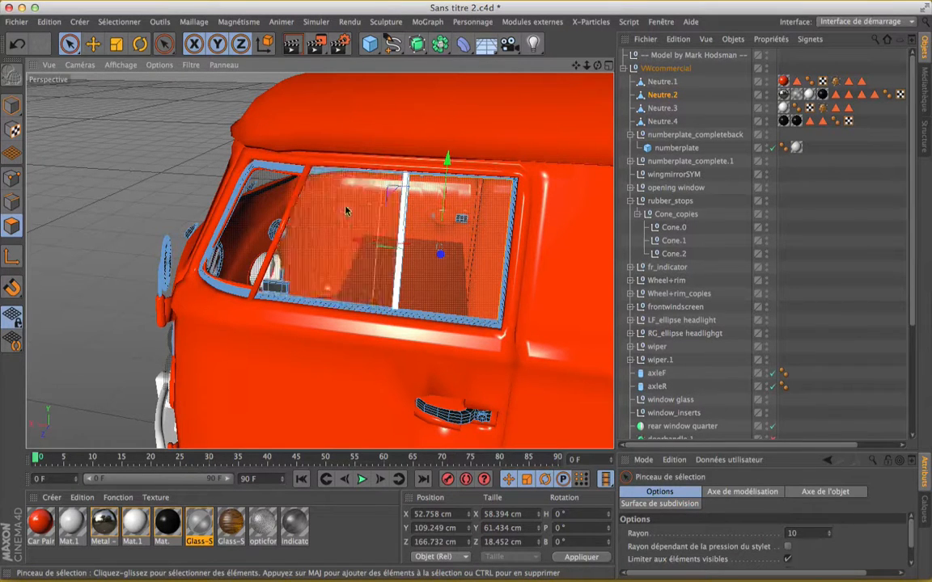
shift+click(312, 187)
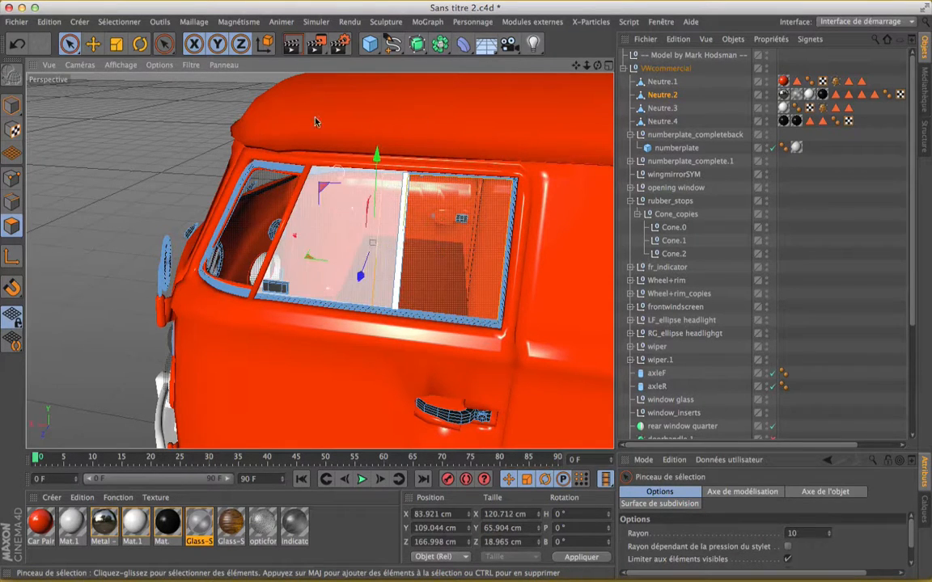
shift+click(261, 210)
alt+drag(261, 211, 404, 125)
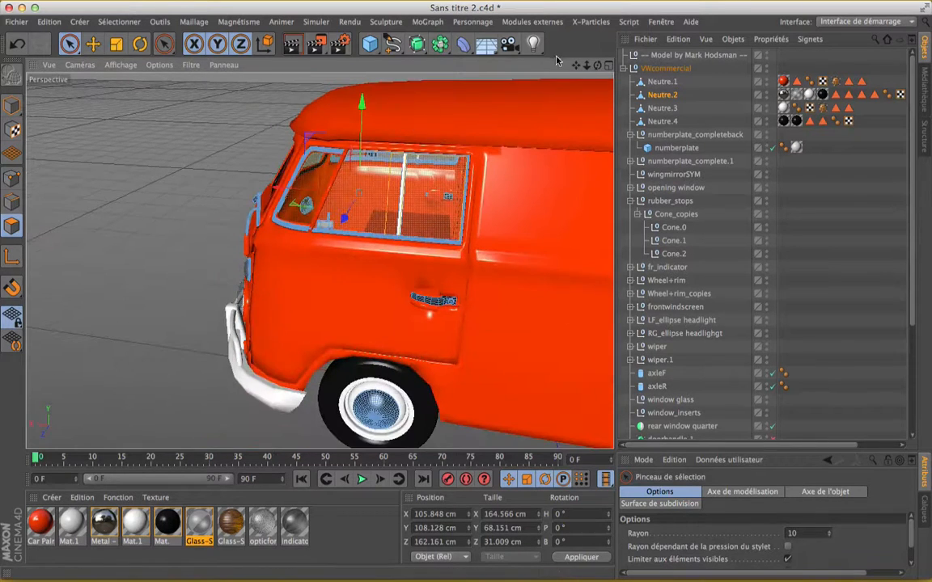
drag(576, 65, 542, 194)
drag(326, 236, 350, 81)
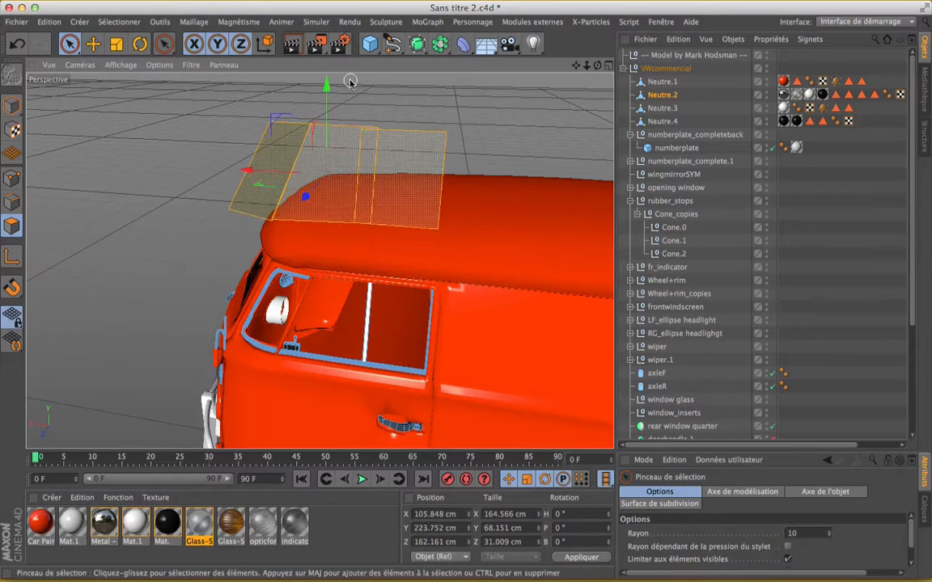
click(350, 81)
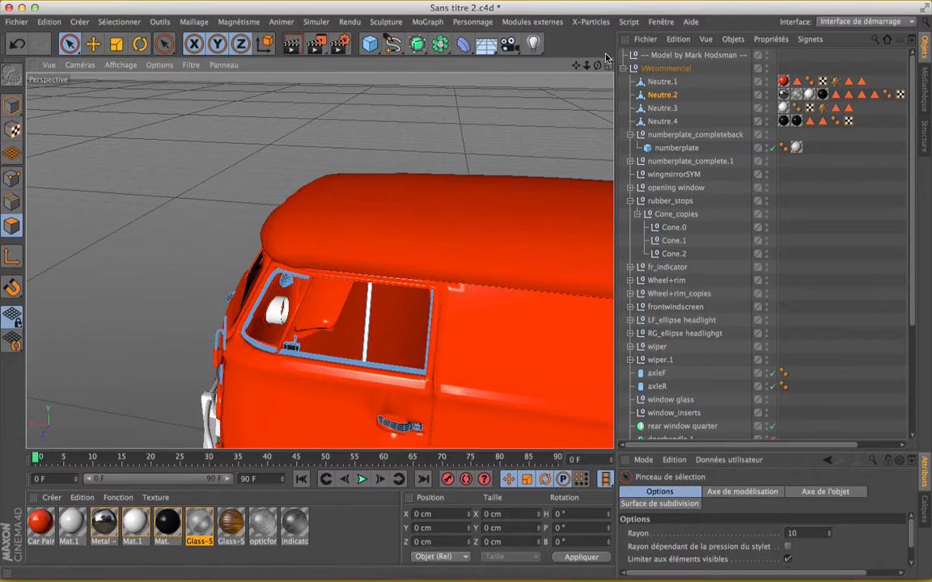
drag(595, 67, 532, 93)
scroll(454, 140, down, 6)
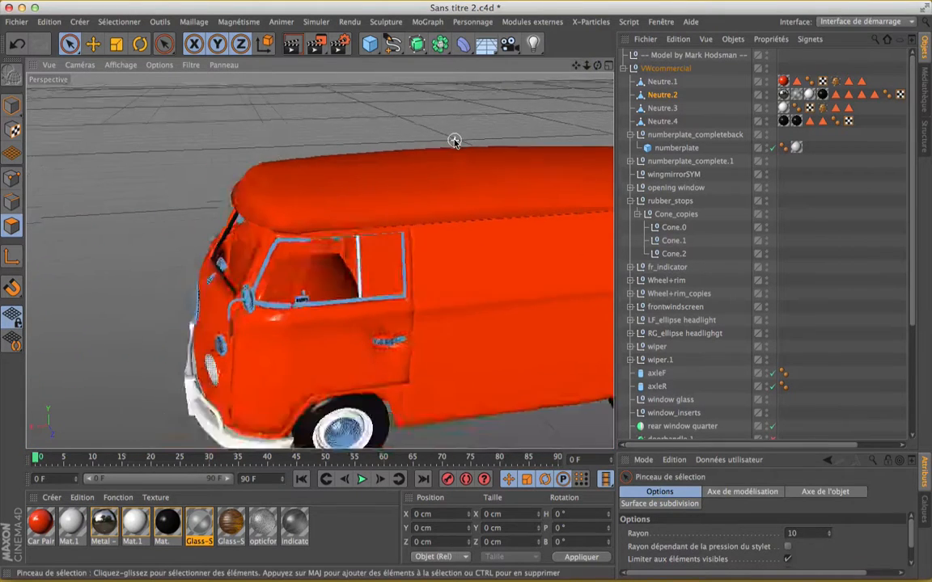
scroll(367, 184, up, 3)
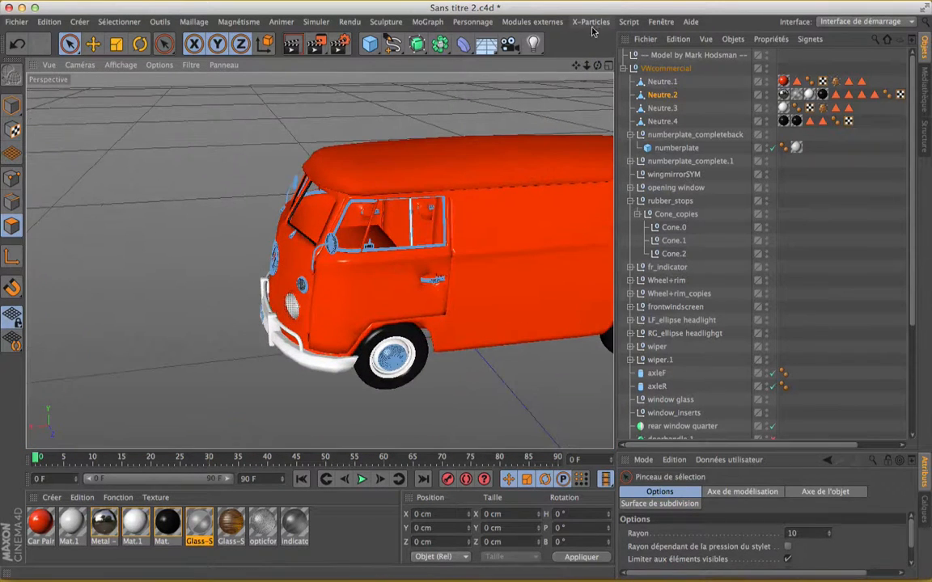
Collapse numberplate_completeback and hide Neutre.1 to Neutre.4 and both number plate groups in the viewport
key(super+z)
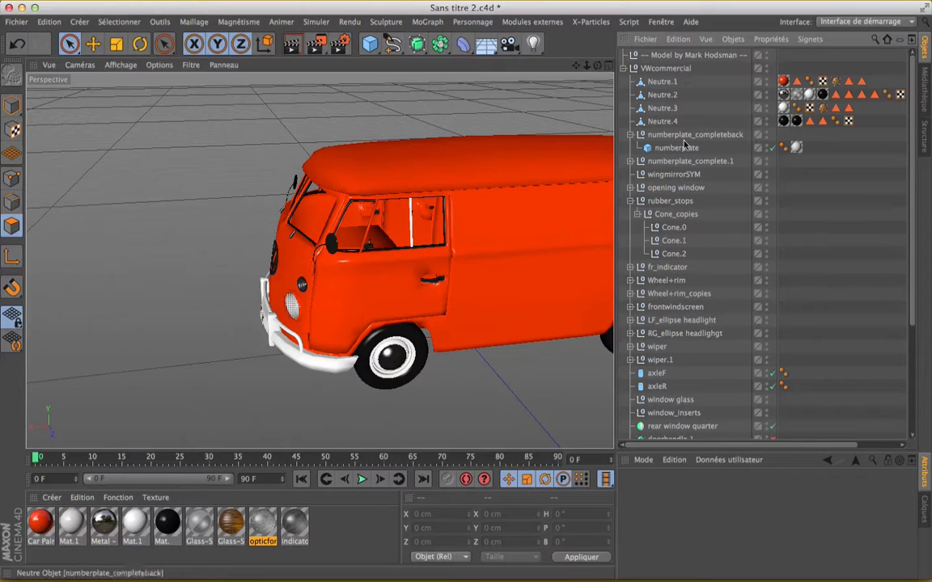
click(629, 135)
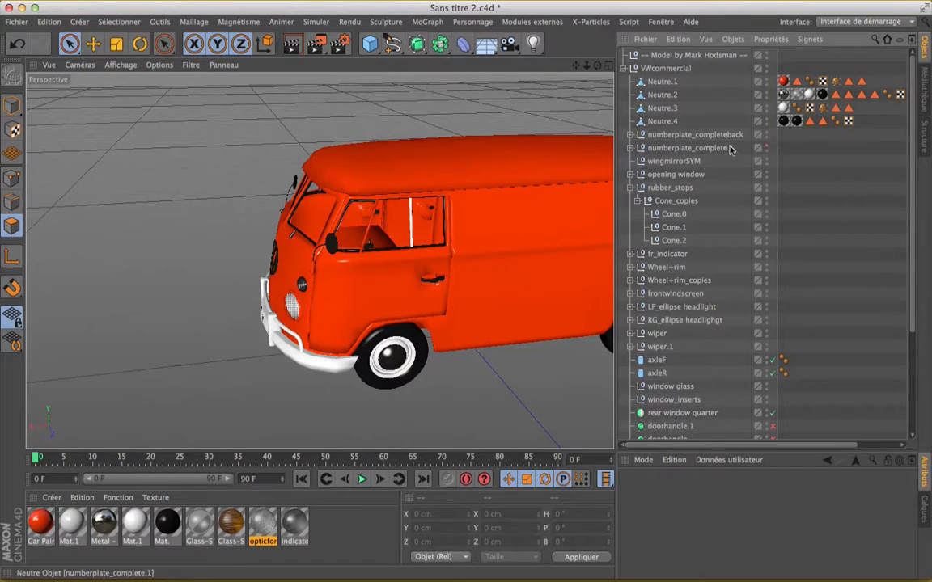
alt+double_click(767, 106)
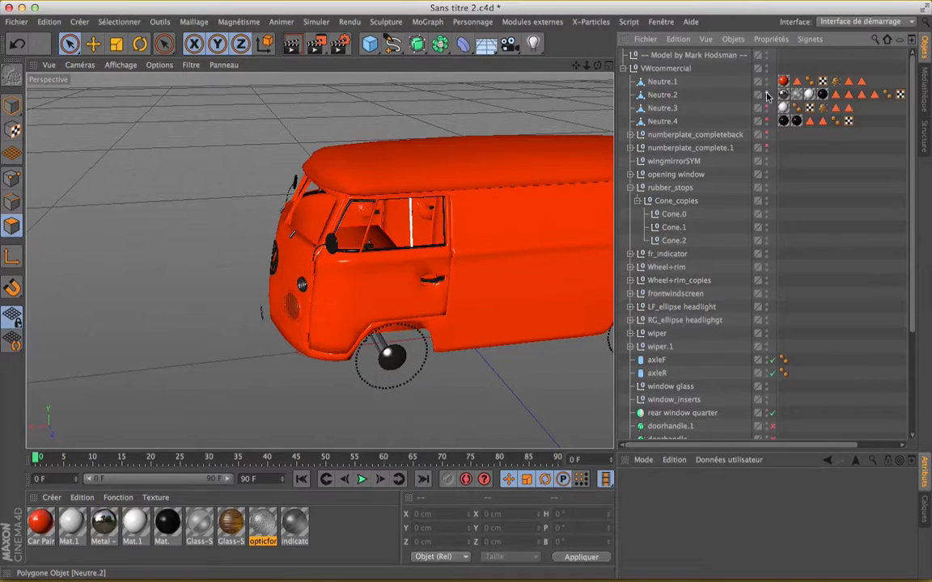
alt+double_click(767, 93)
alt+double_click(767, 80)
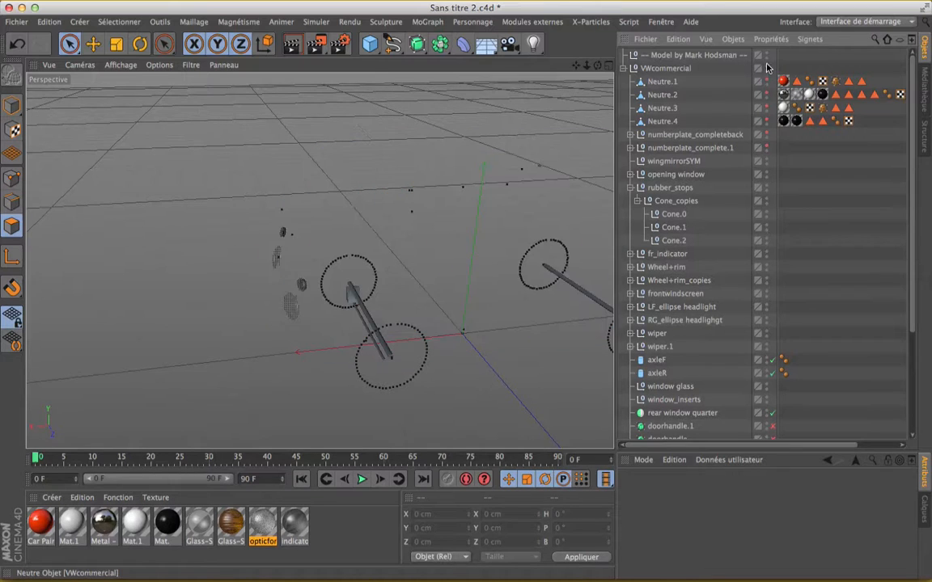
click(767, 68)
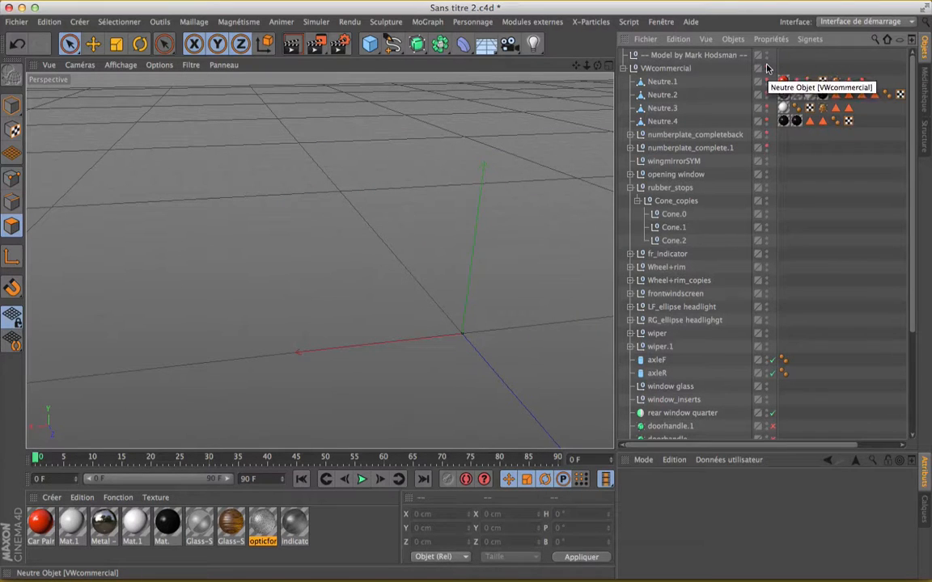
click(767, 68)
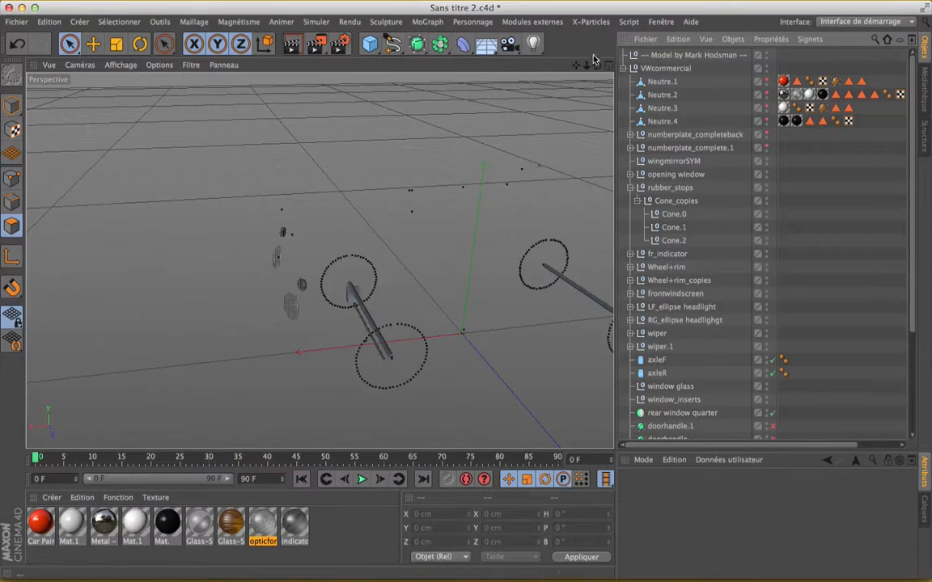
Activate Model mode for the leftover indicator and headlight glass at the front of the van
mouse_move(597, 65)
mouse_down()
mouse_move(320, 260)
mouse_move(597, 66)
mouse_up()
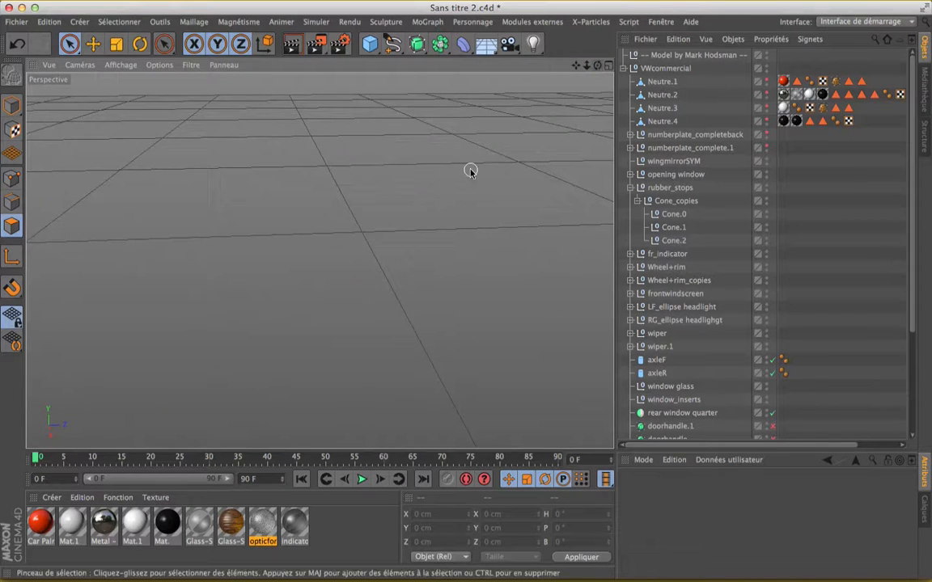
scroll(471, 170, down, 6)
scroll(471, 170, down, 3)
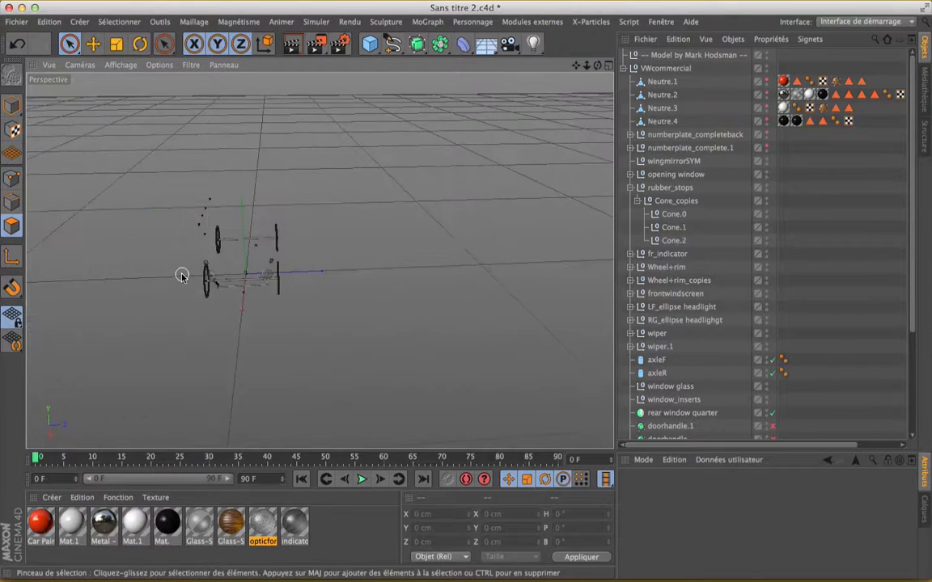
scroll(181, 276, up, 8)
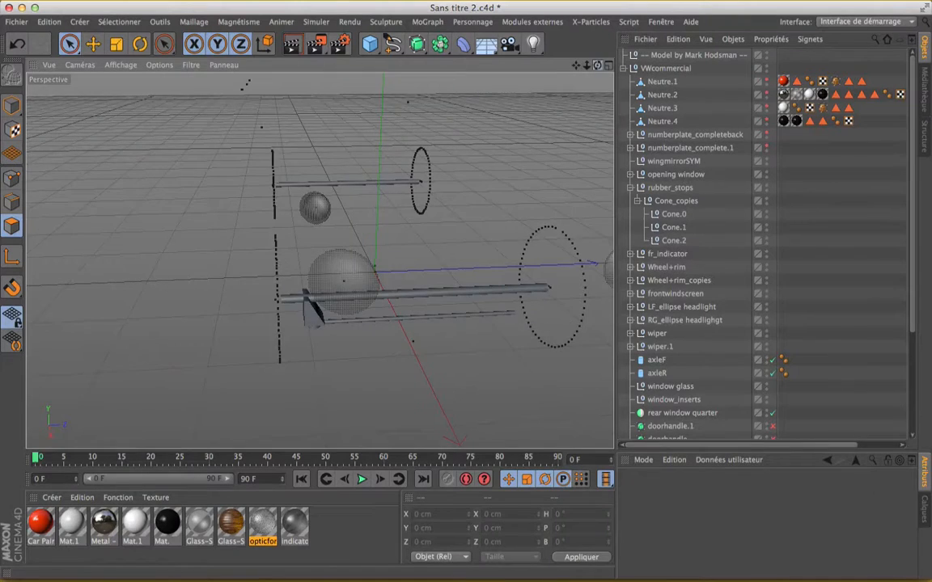
drag(597, 64, 478, 175)
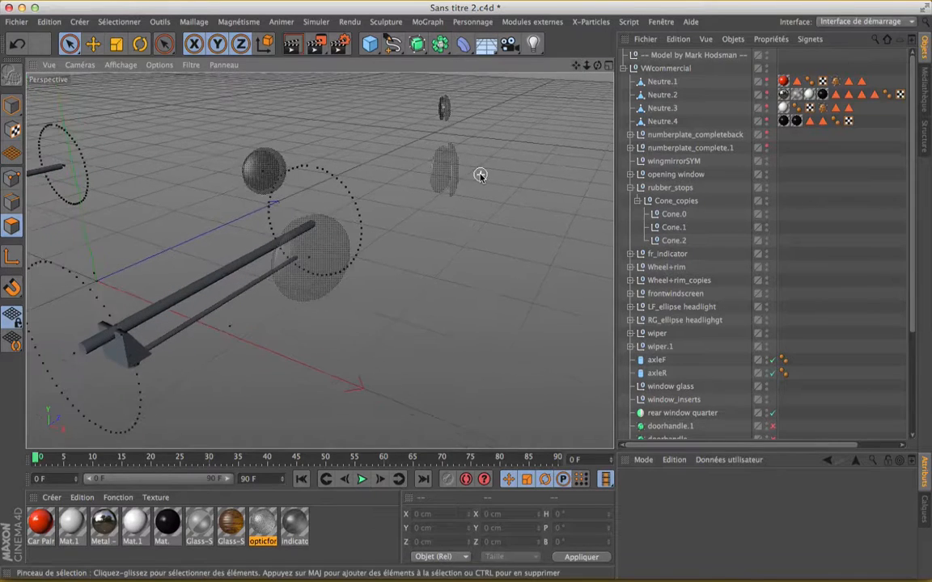
drag(592, 70, 591, 70)
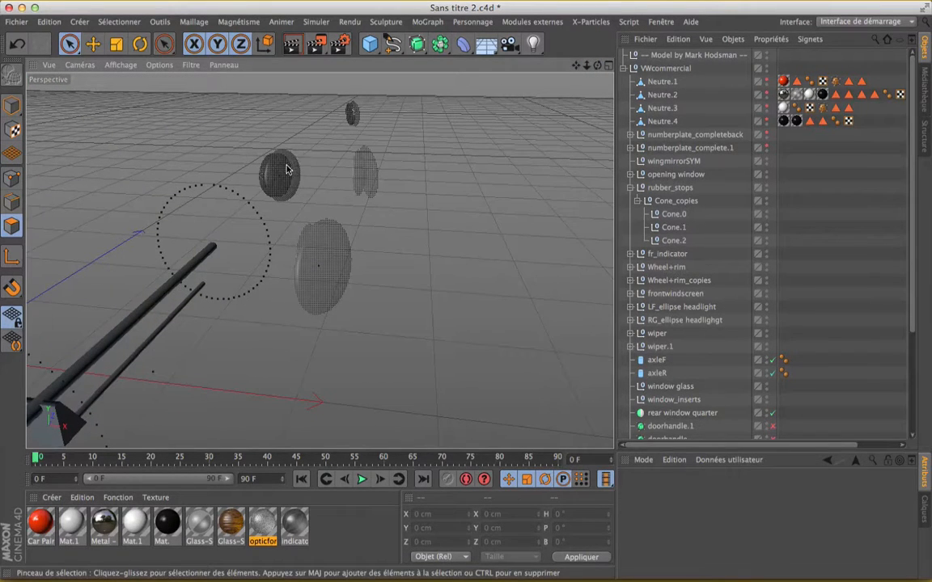
click(11, 107)
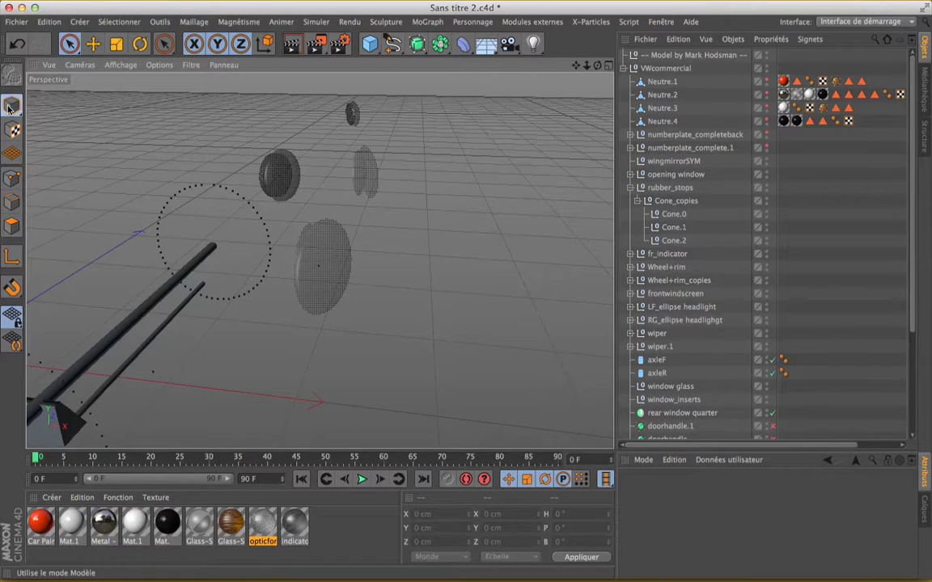
click(287, 173)
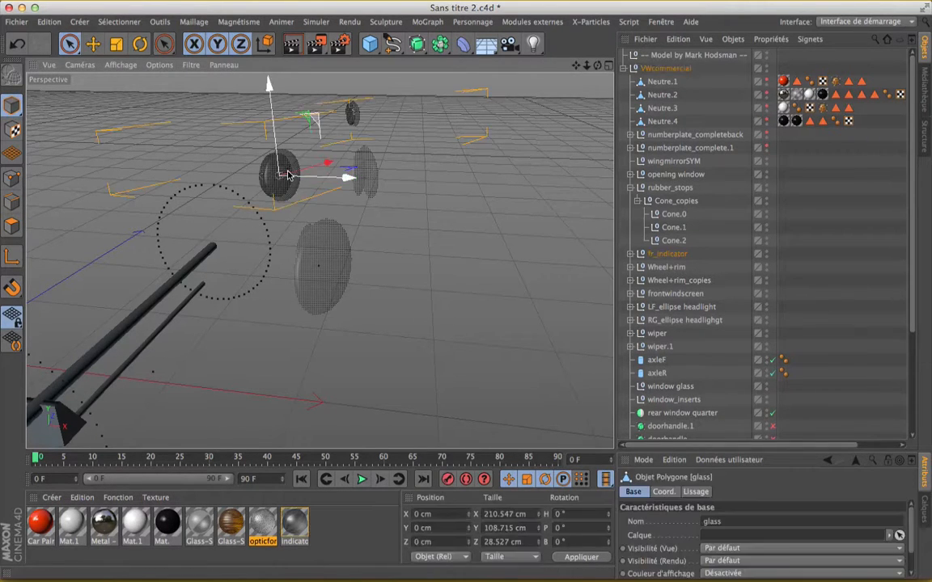
shift+click(329, 284)
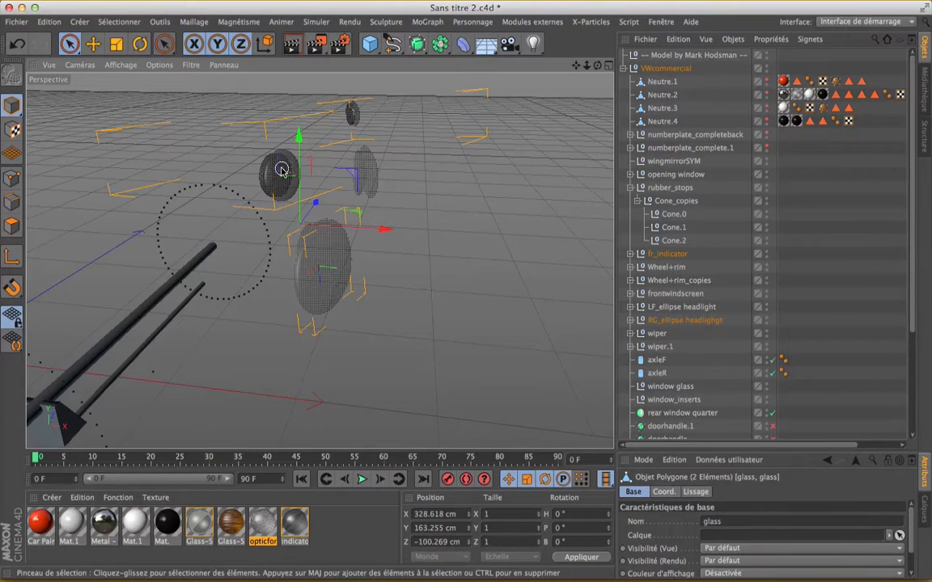
click(12, 226)
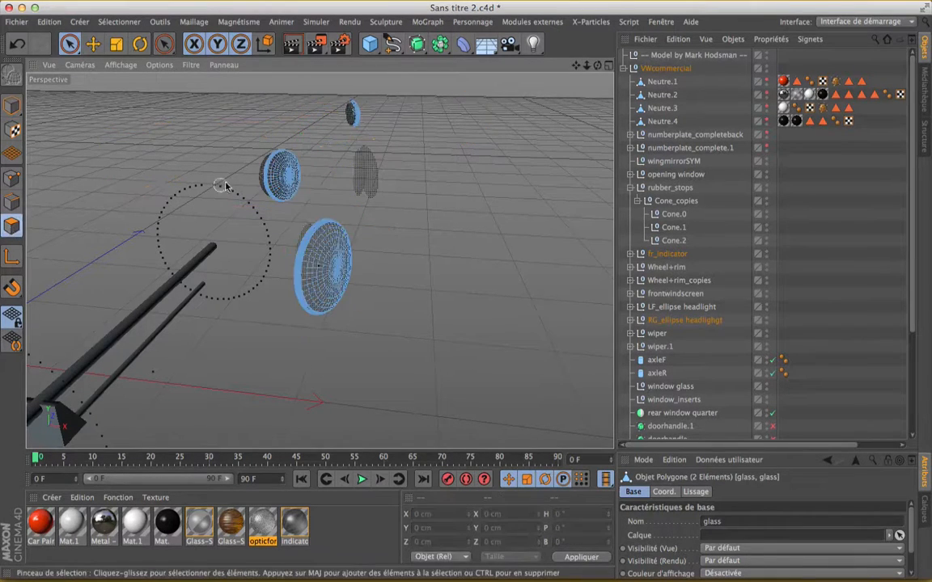
drag(266, 173, 240, 155)
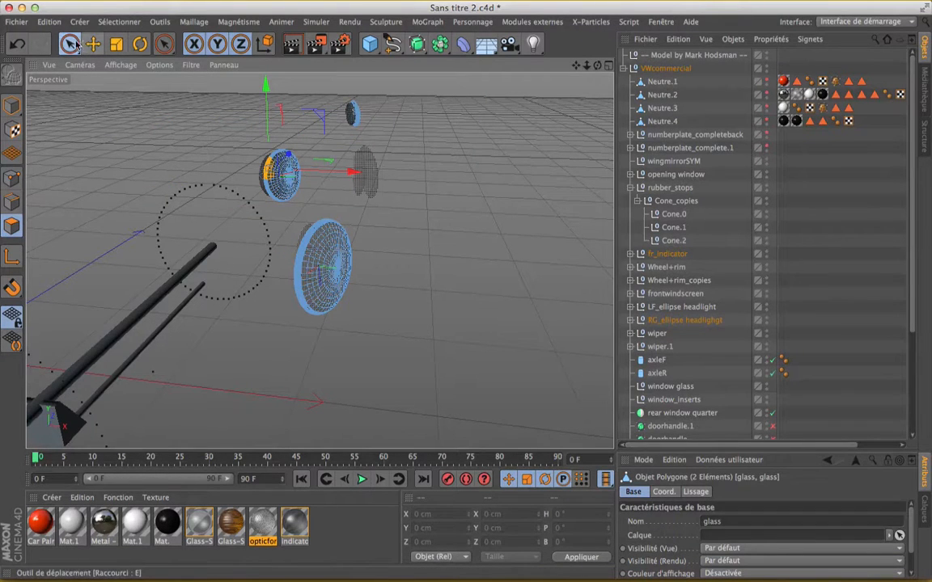
click(13, 106)
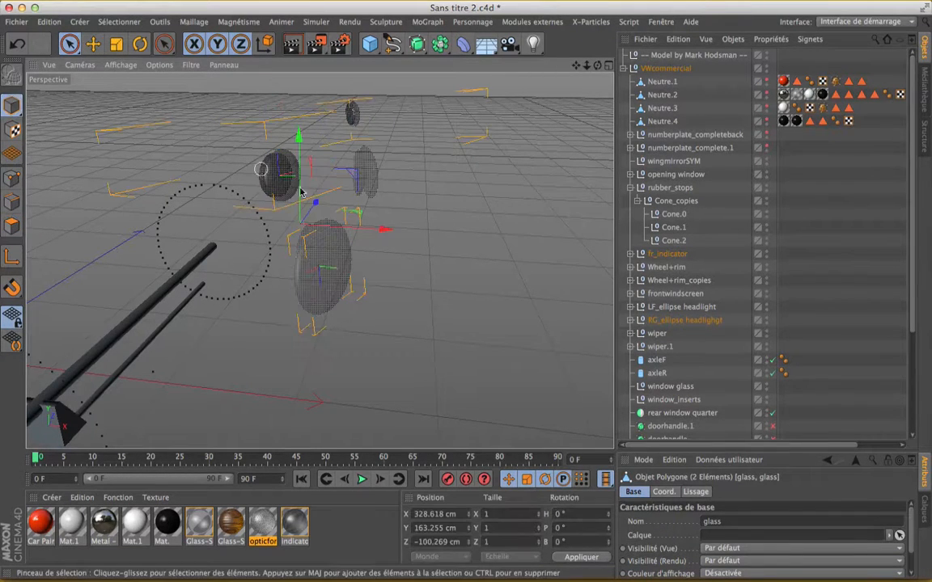
click(472, 237)
Select the six glass and cylinder parts of the front indicators and both headlights and group them under a null
click(337, 257)
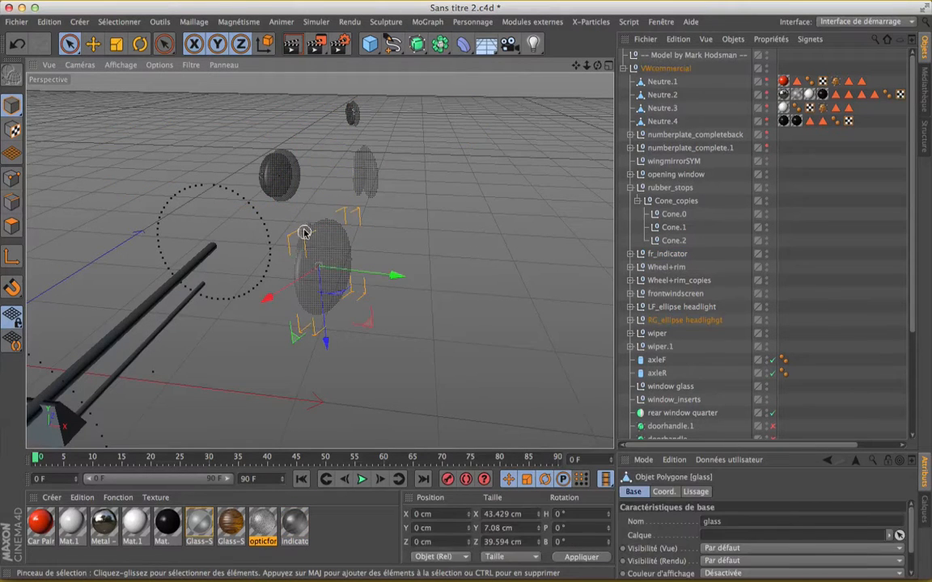
shift+click(304, 231)
shift+click(281, 179)
shift+click(266, 169)
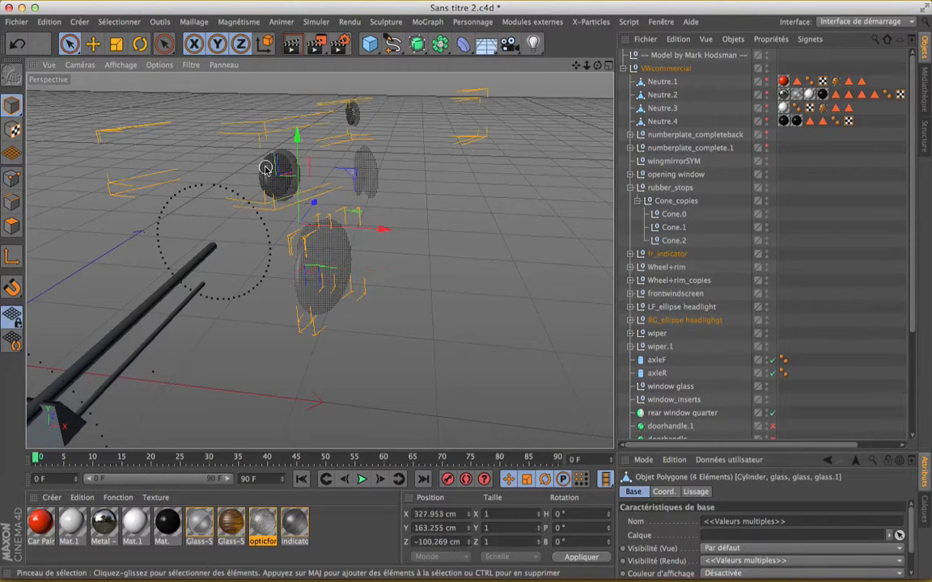
shift+click(379, 167)
shift+click(360, 168)
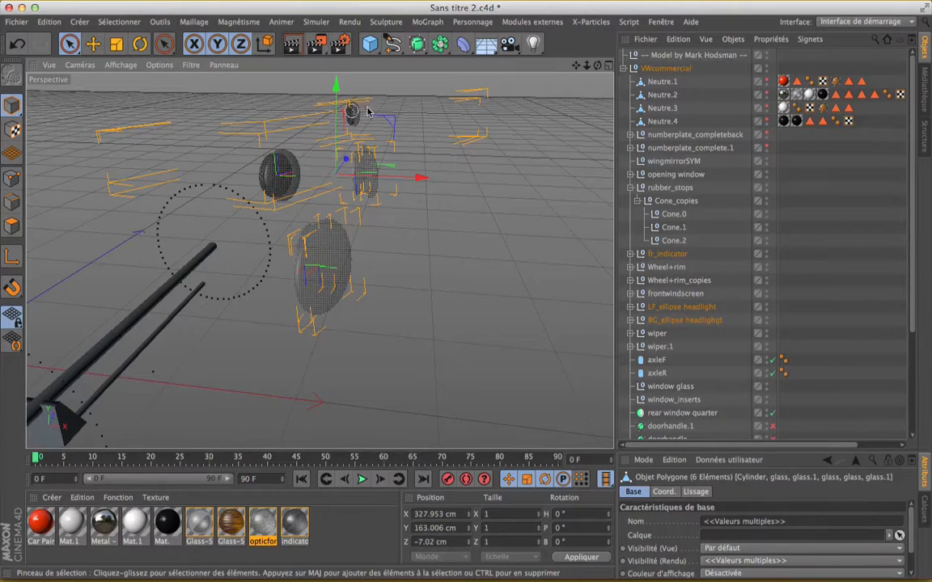
alt+middle_drag(368, 110, 304, 191)
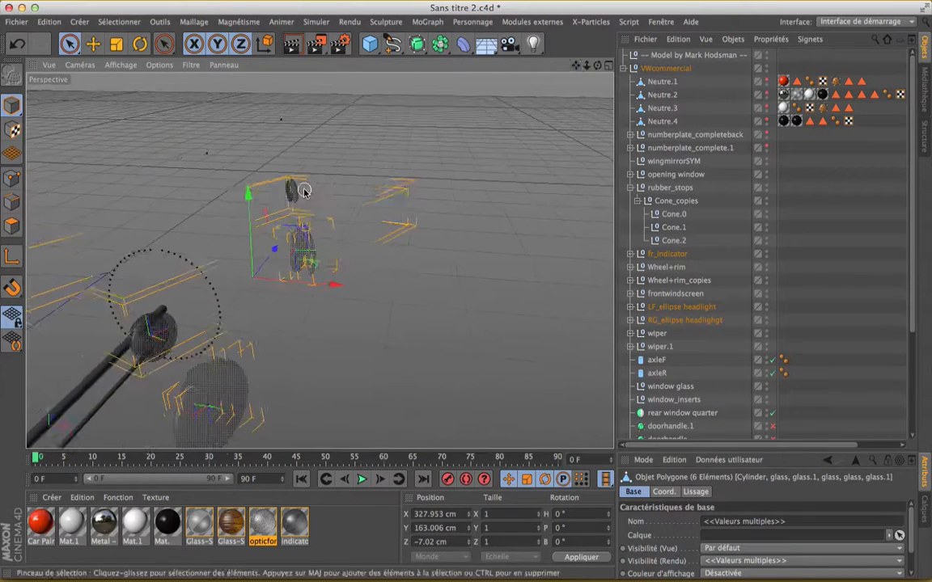
alt+drag(305, 192, 370, 189)
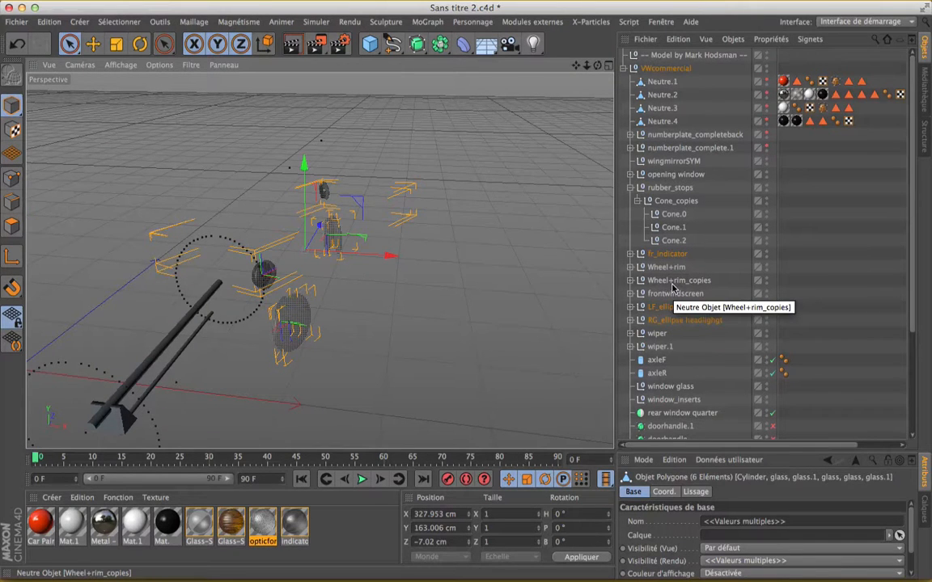
click(673, 287)
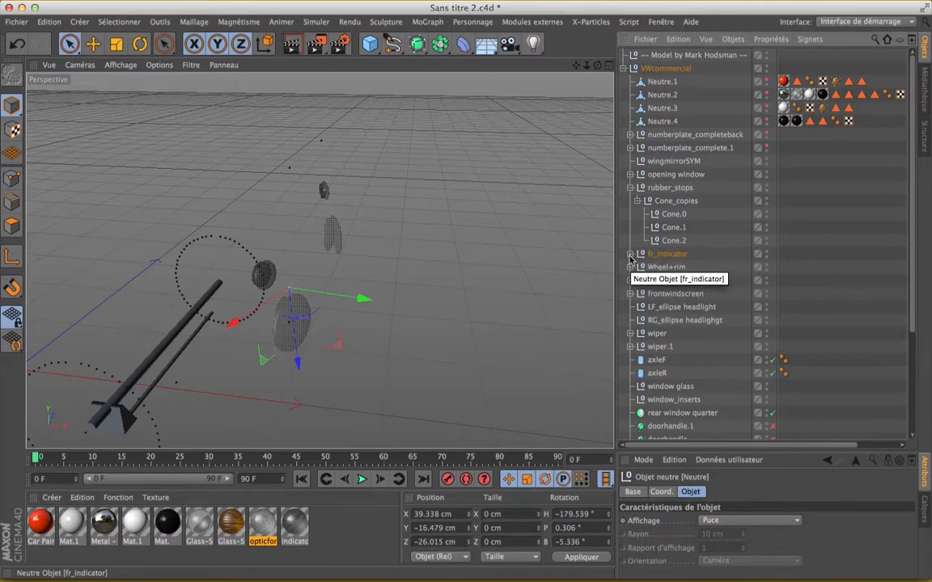
Move the new null out of fr_indicator to directly below Neutre.4 and rename it Glace
click(630, 254)
click(637, 267)
click(646, 279)
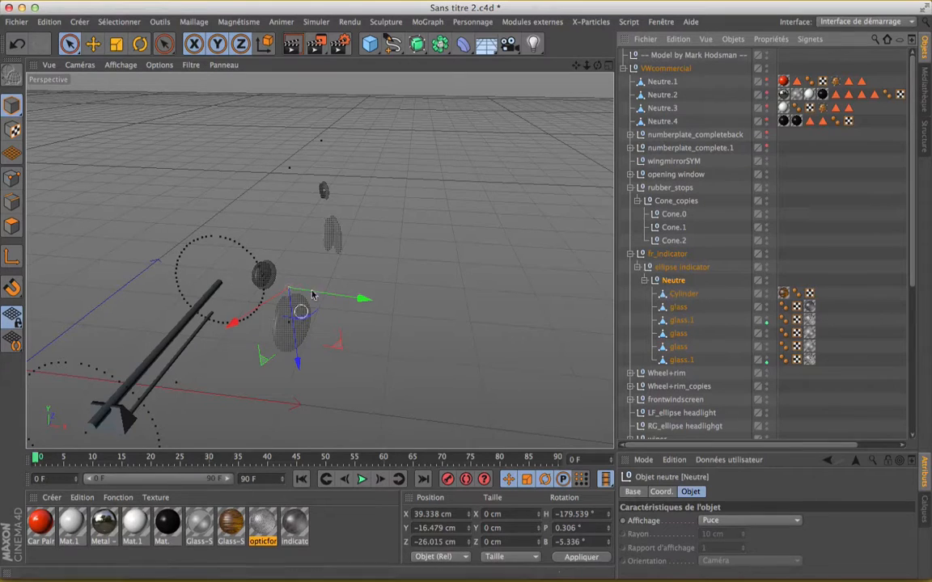
click(644, 280)
drag(715, 234, 659, 135)
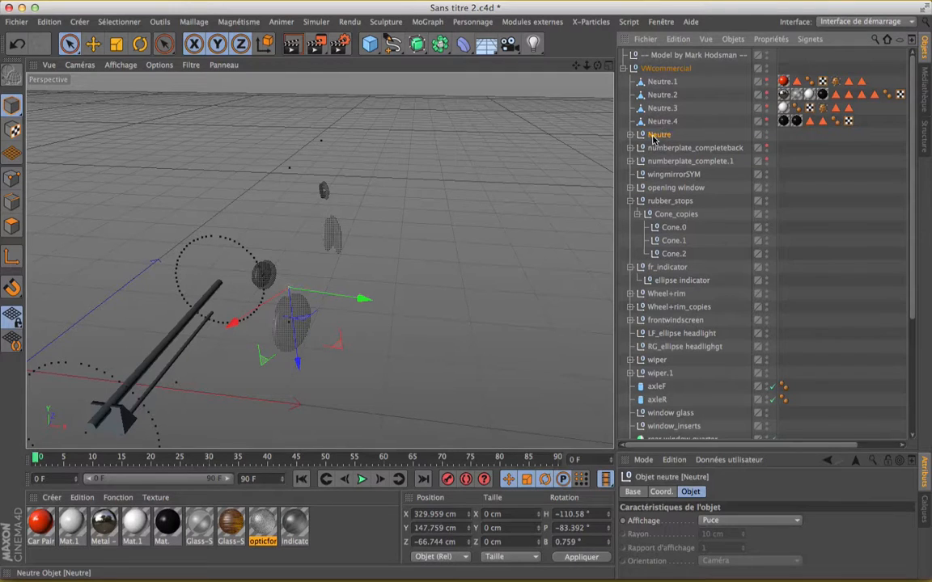
double_click(657, 135)
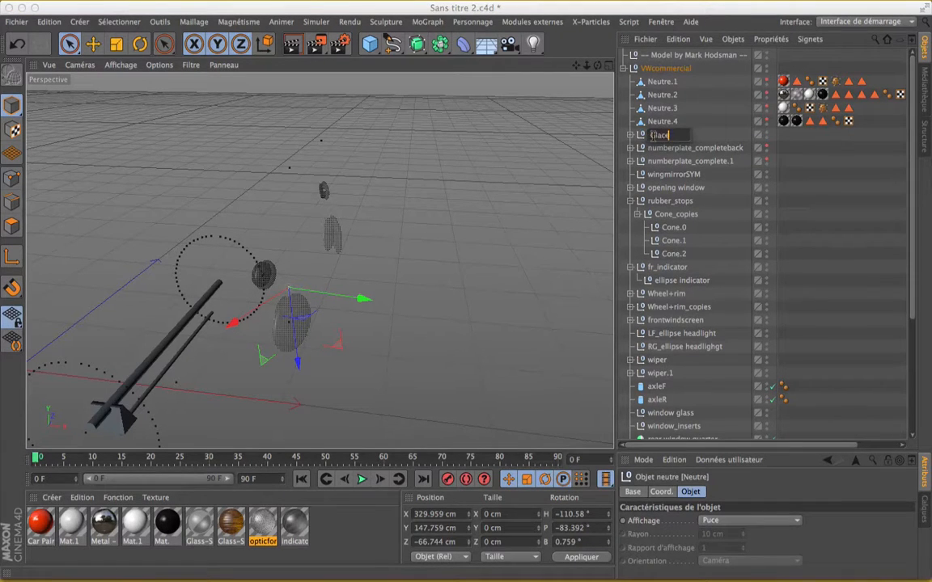
click(852, 187)
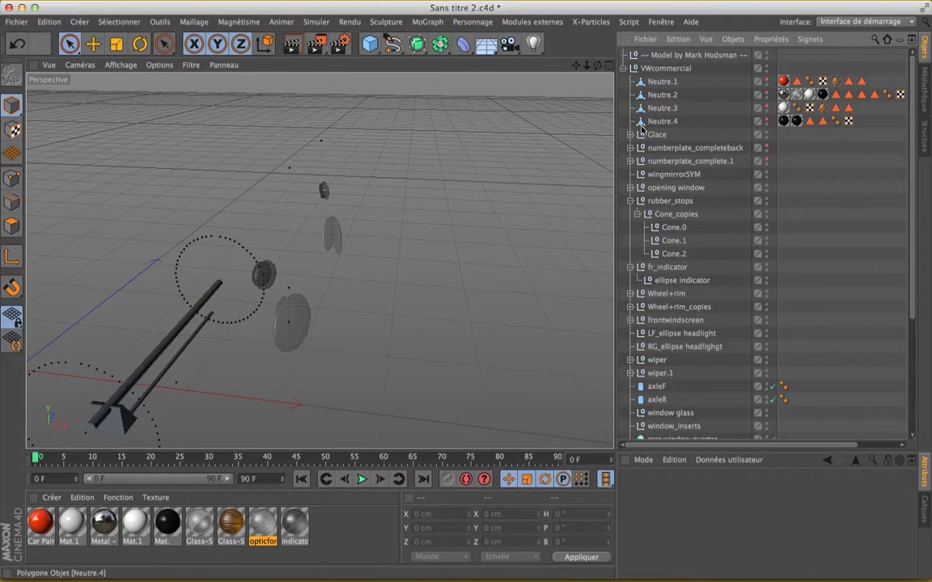
Check the contents of the Glace group, collapse it and hide it in the viewport
click(631, 136)
click(631, 136)
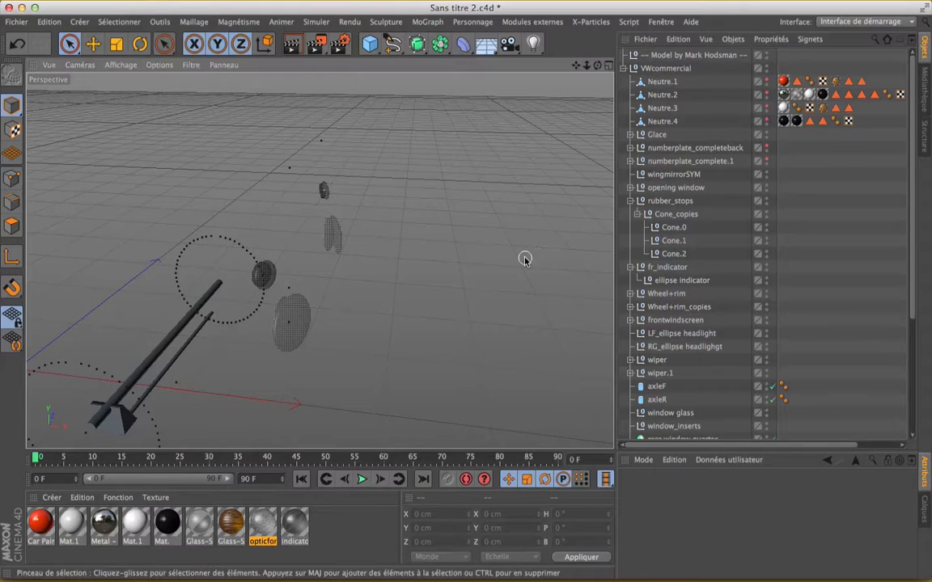
scroll(527, 258, up, 5)
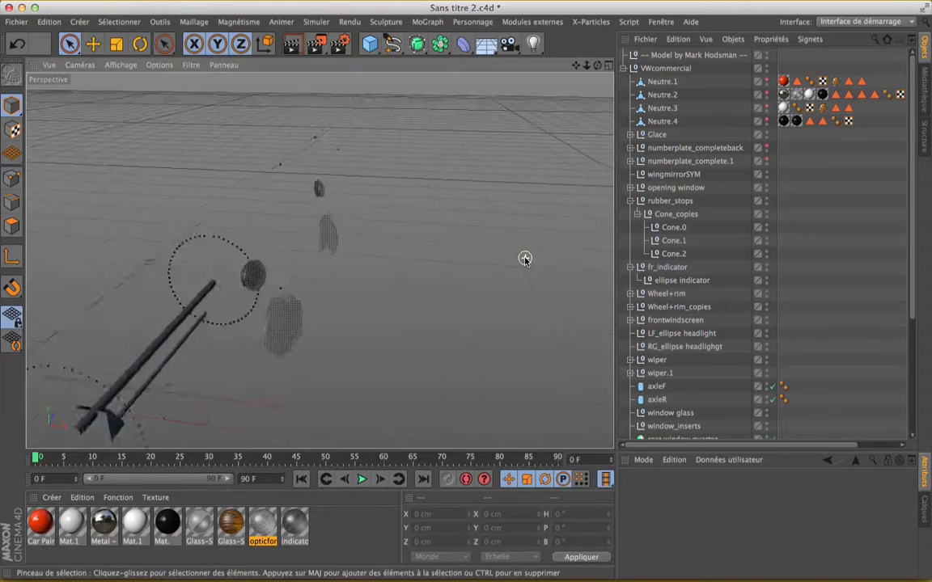
click(766, 133)
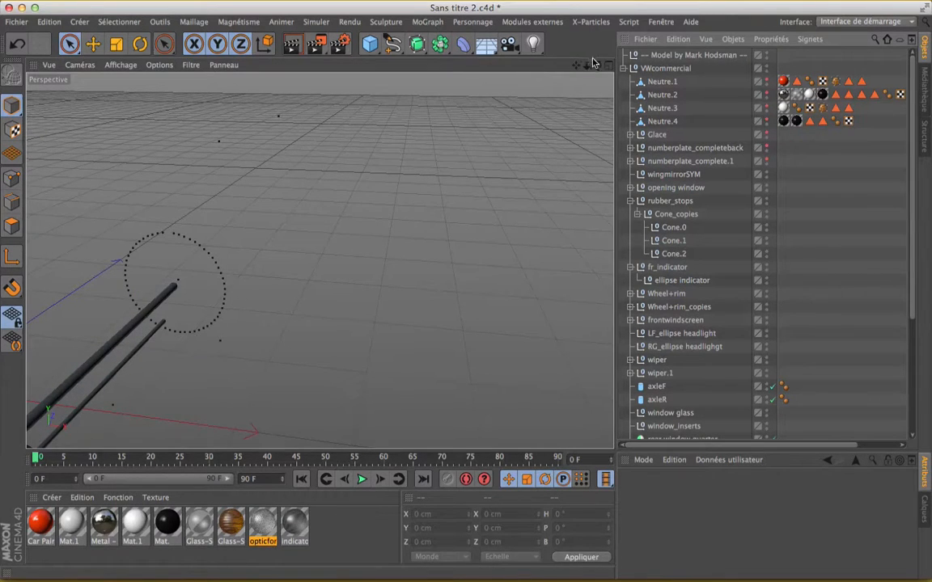
Select both axles, the steering plate and the two remaining cylinders under the van and group them under a null
drag(594, 63, 308, 152)
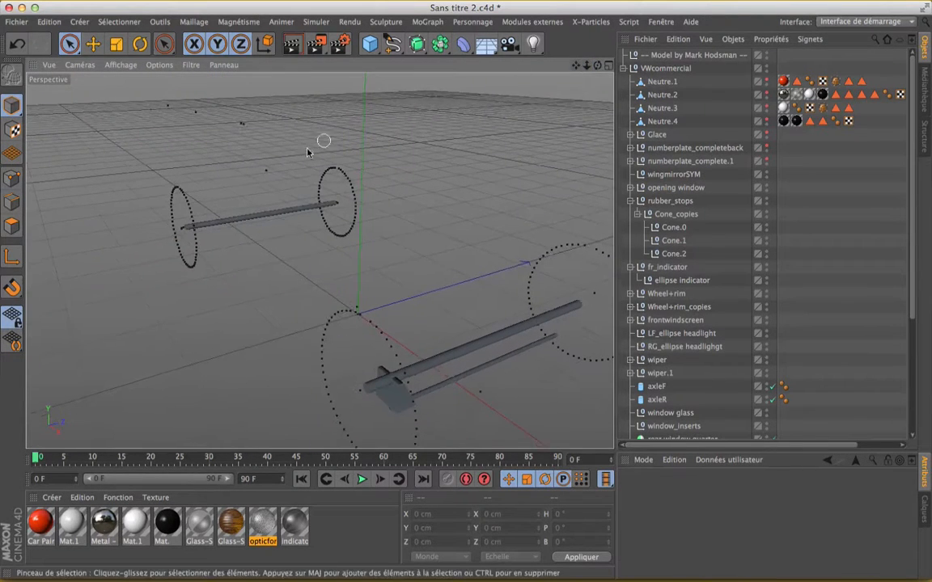
scroll(300, 155, up, 3)
click(265, 224)
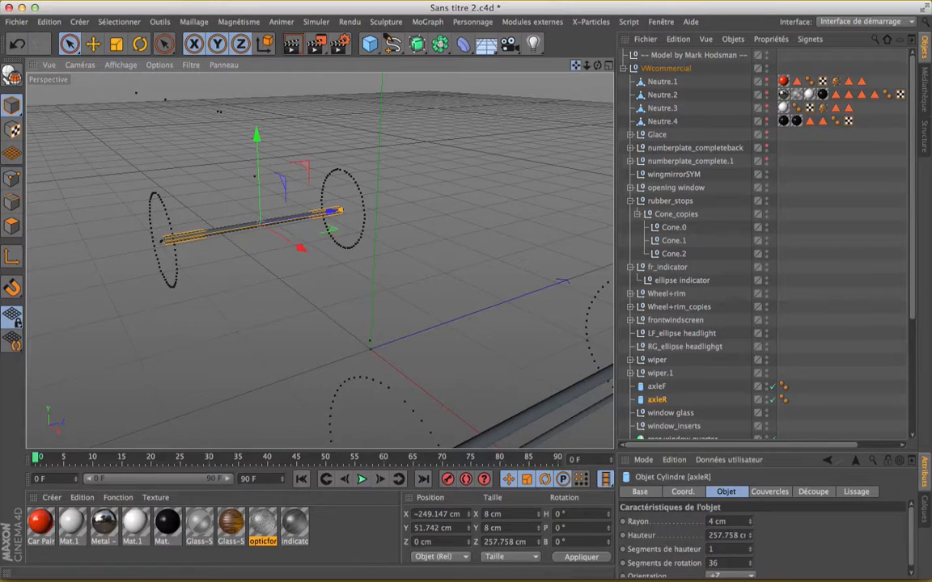
drag(575, 65, 270, 259)
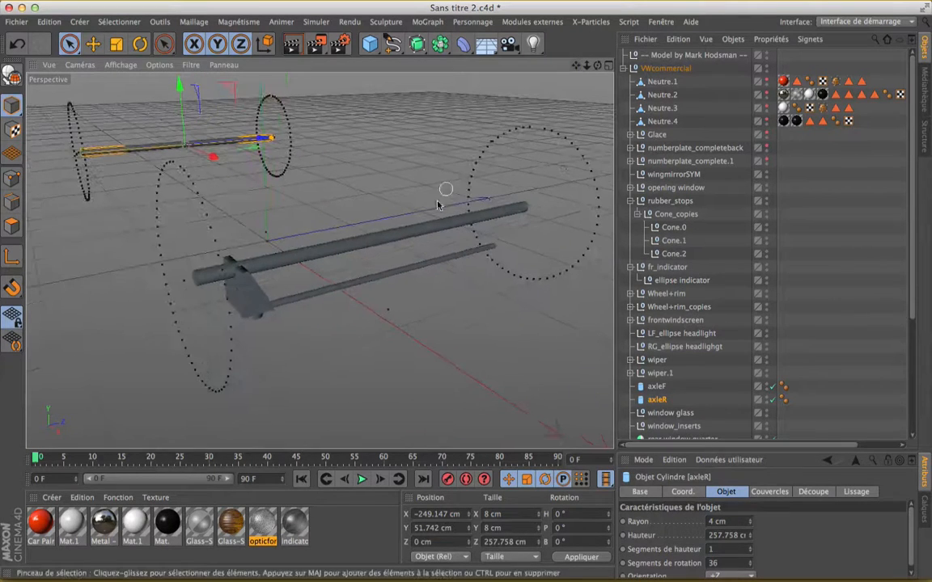
shift+click(295, 257)
shift+click(250, 293)
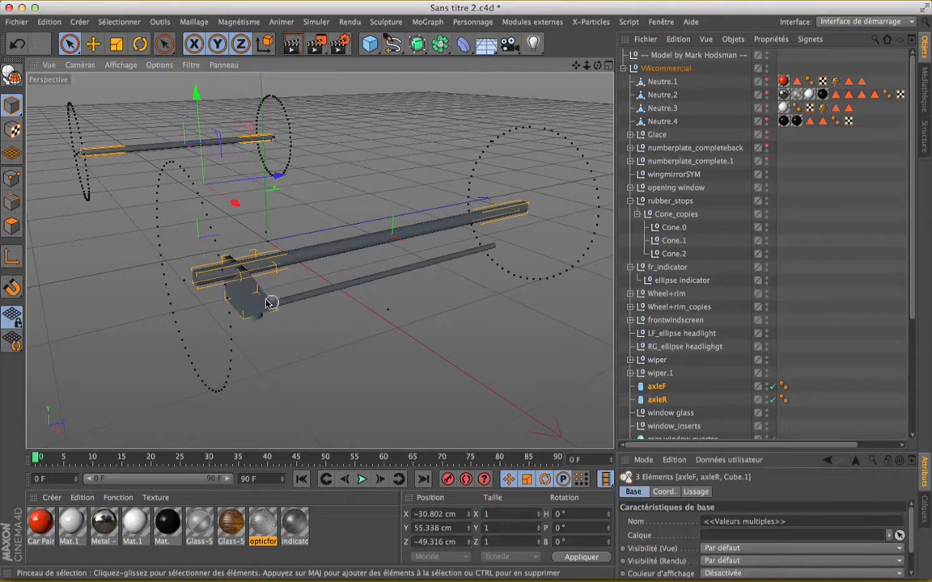
shift+click(295, 304)
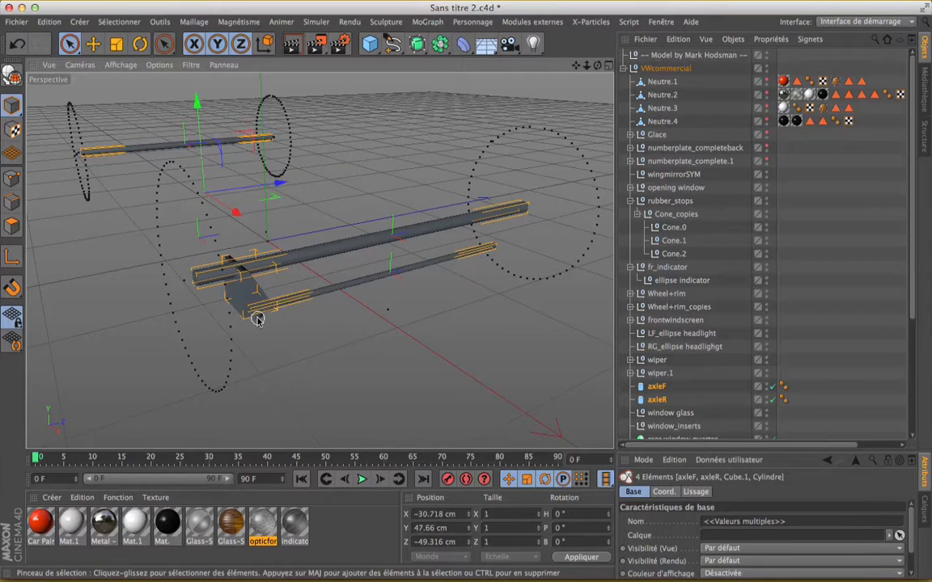
shift+click(257, 319)
key(o)
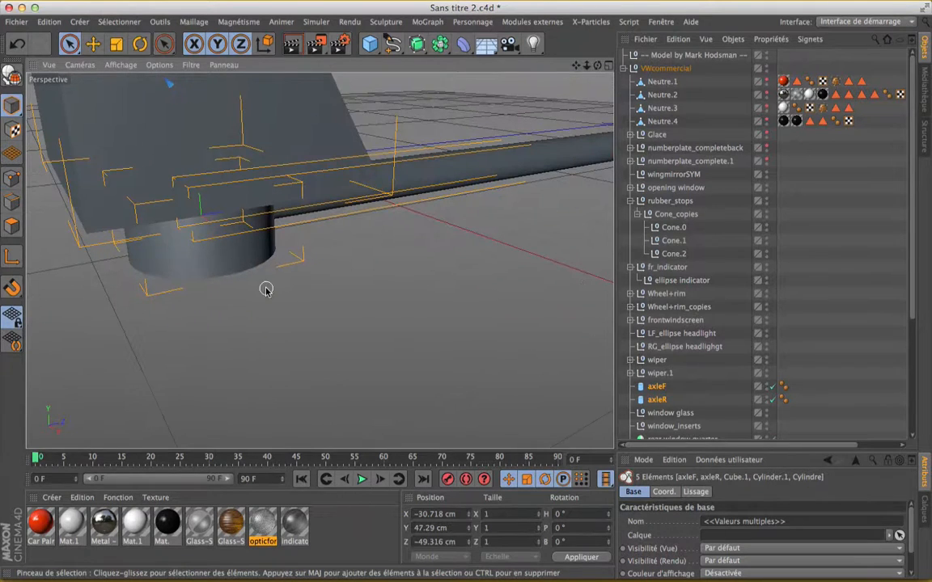
scroll(266, 290, down, 10)
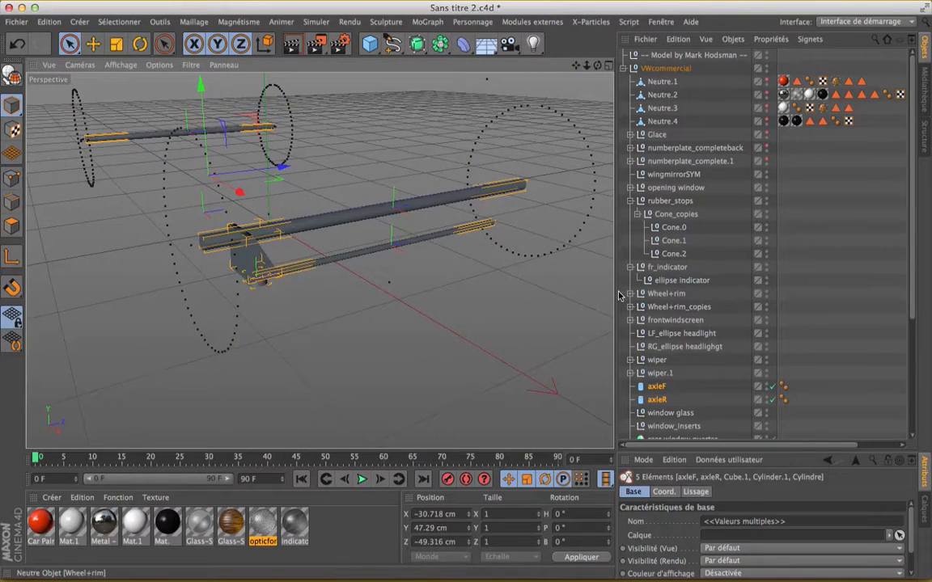
drag(913, 206, 909, 176)
key(alt+g)
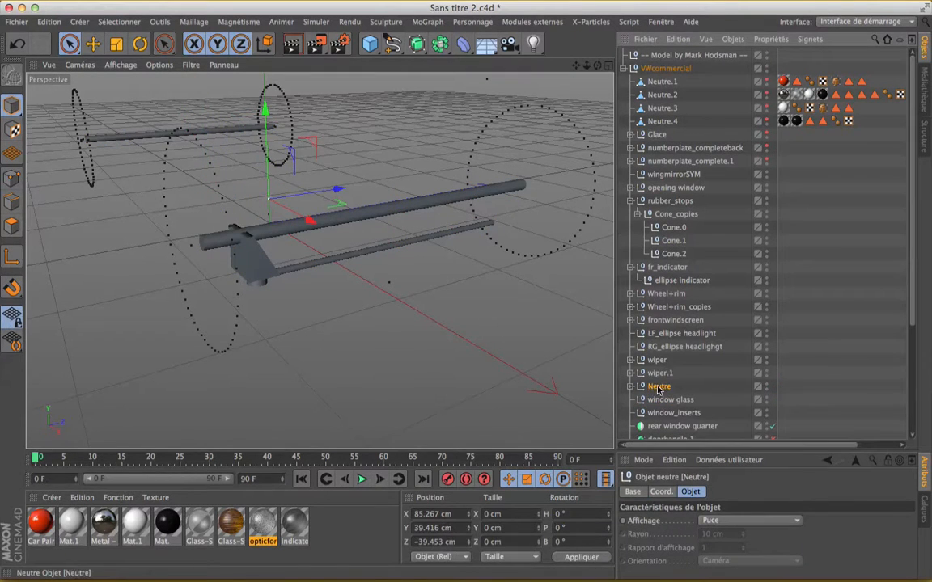
Move the new Neutre null directly below Glace, check its contents and hide it in the viewport
drag(659, 388, 657, 144)
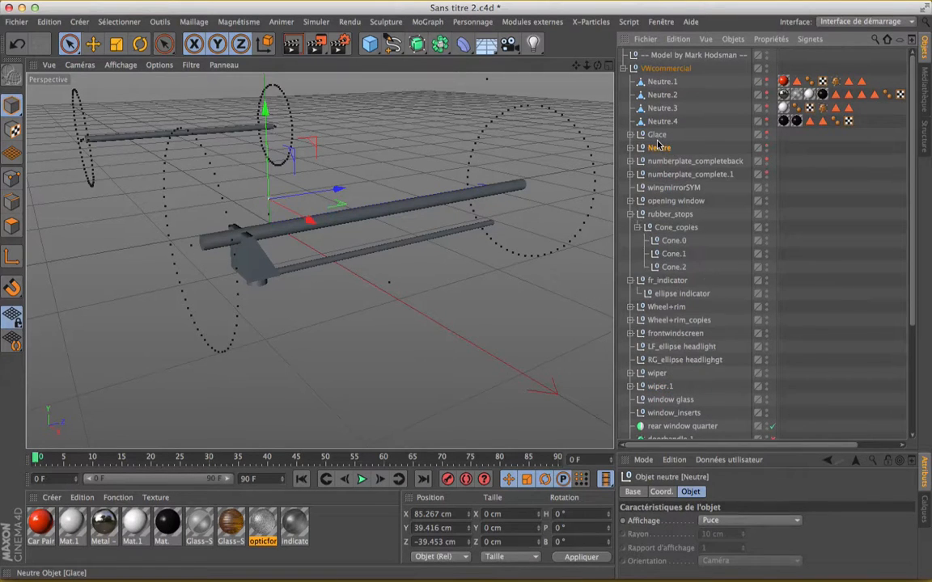
click(630, 147)
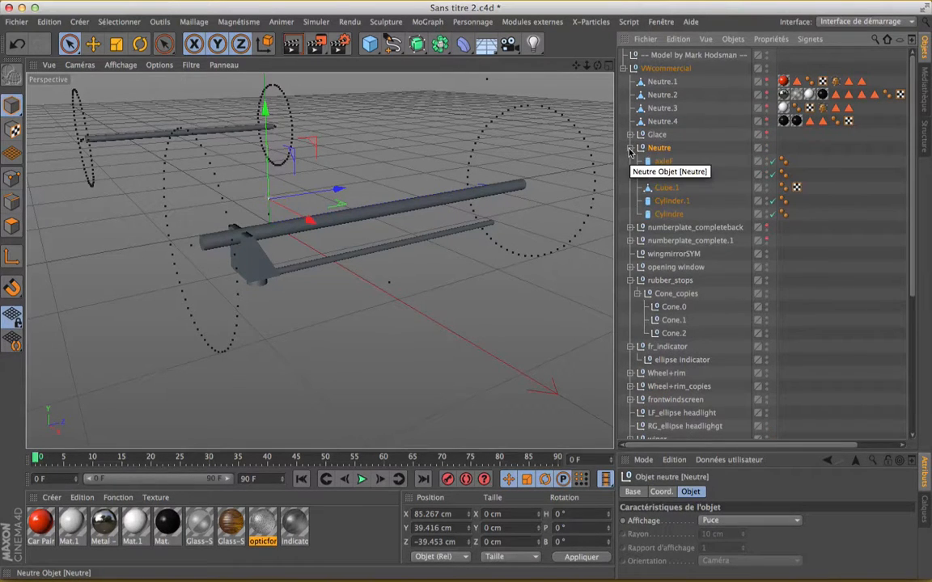
click(630, 148)
click(766, 146)
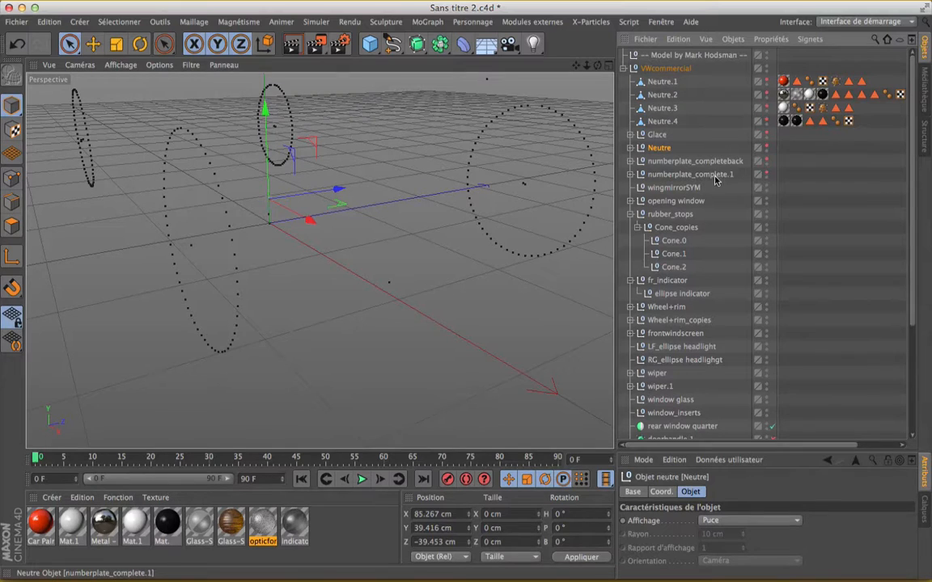
Delete all leftover objects in the VWcommercial hierarchy from wingmirrorSYM through front_light
click(661, 189)
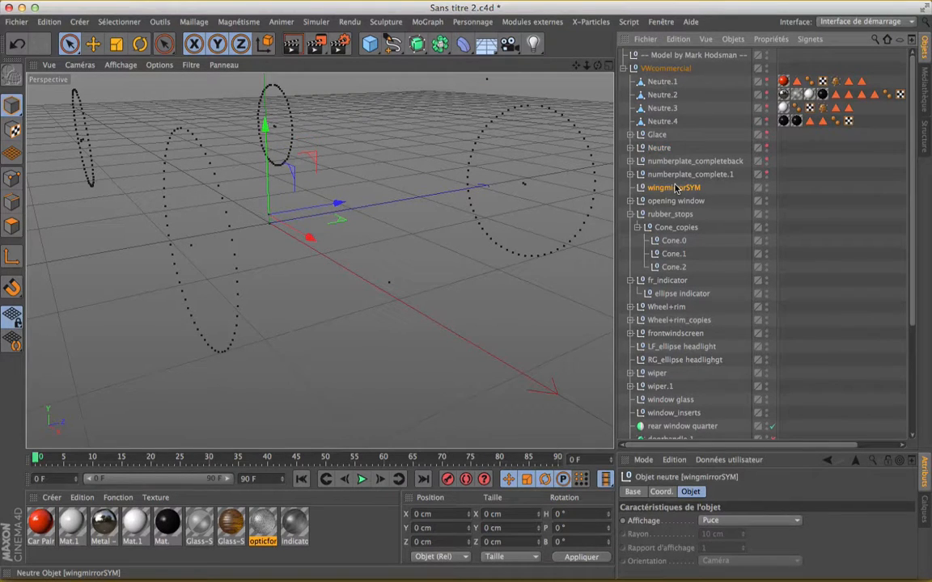
scroll(675, 188, down, 5)
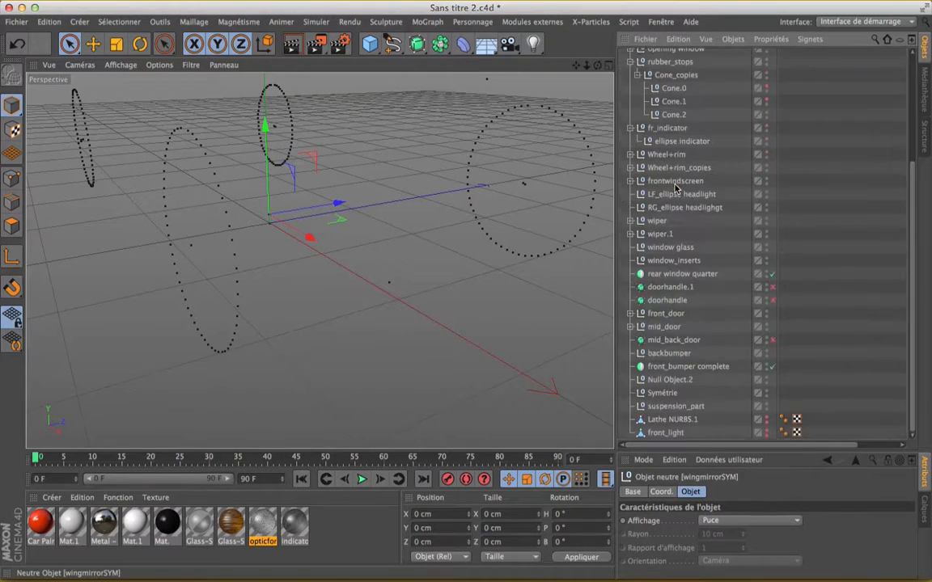
shift+click(672, 433)
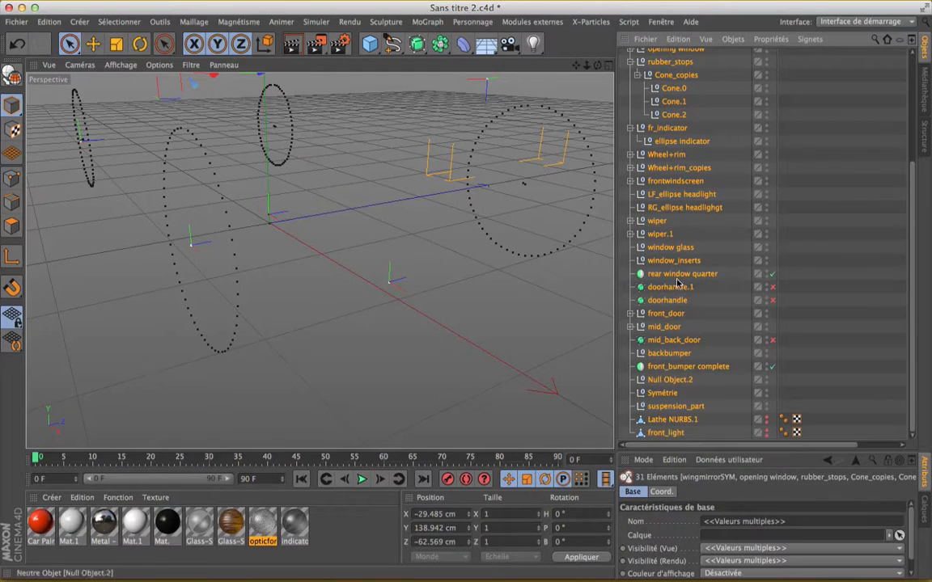
scroll(677, 253, up, 5)
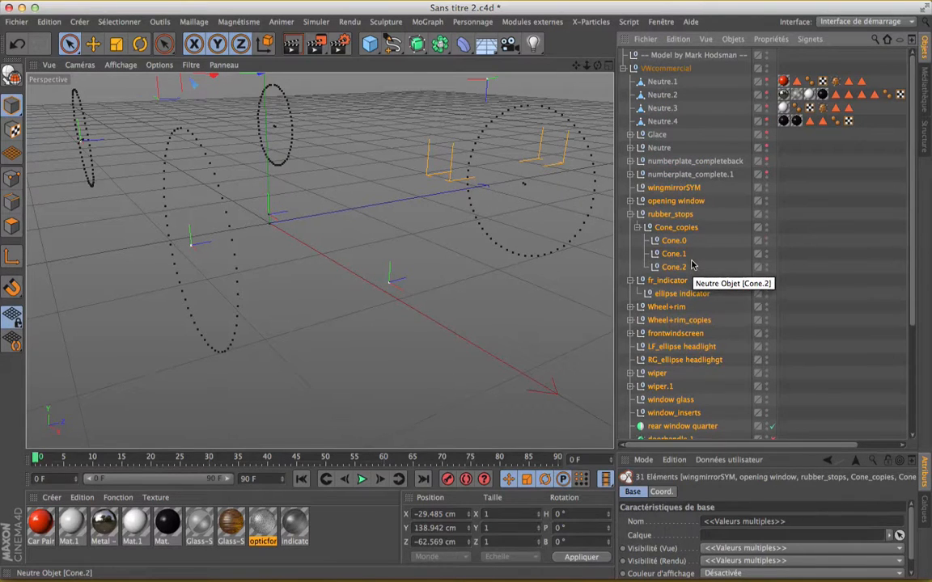
key(Delete)
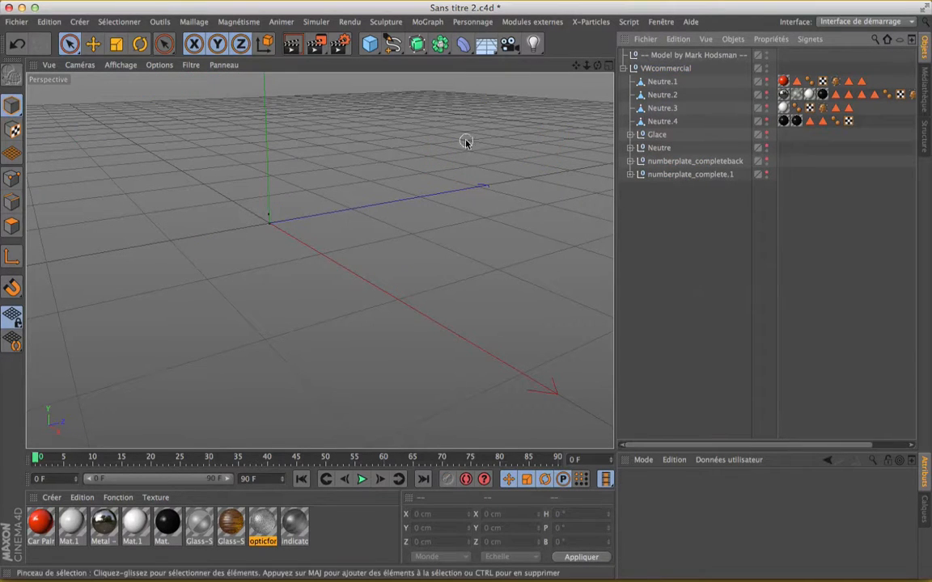
Restore viewport visibility for every remaining van part, from Neutre.1 through numberplate_complete.1
scroll(380, 216, down, 5)
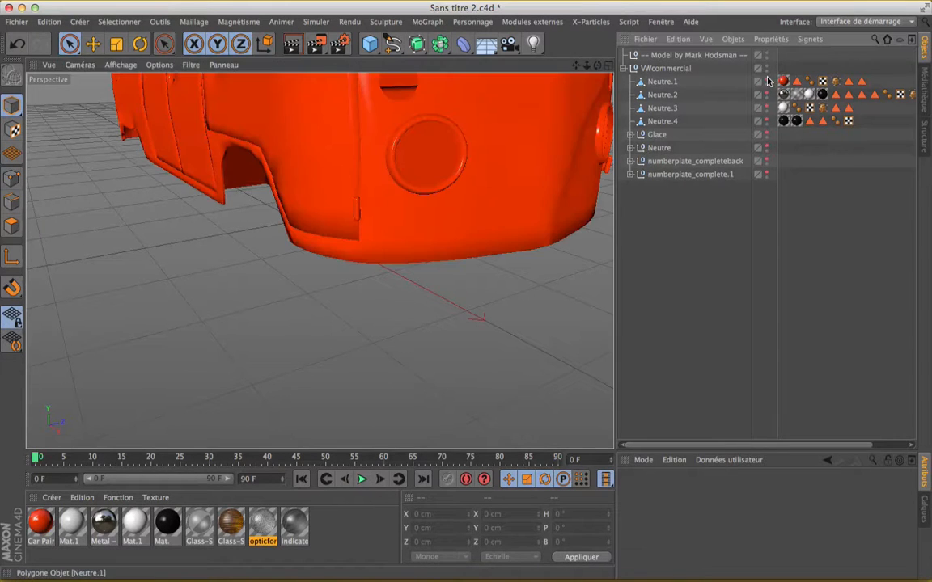
scroll(406, 222, down, 3)
scroll(405, 223, up, 1)
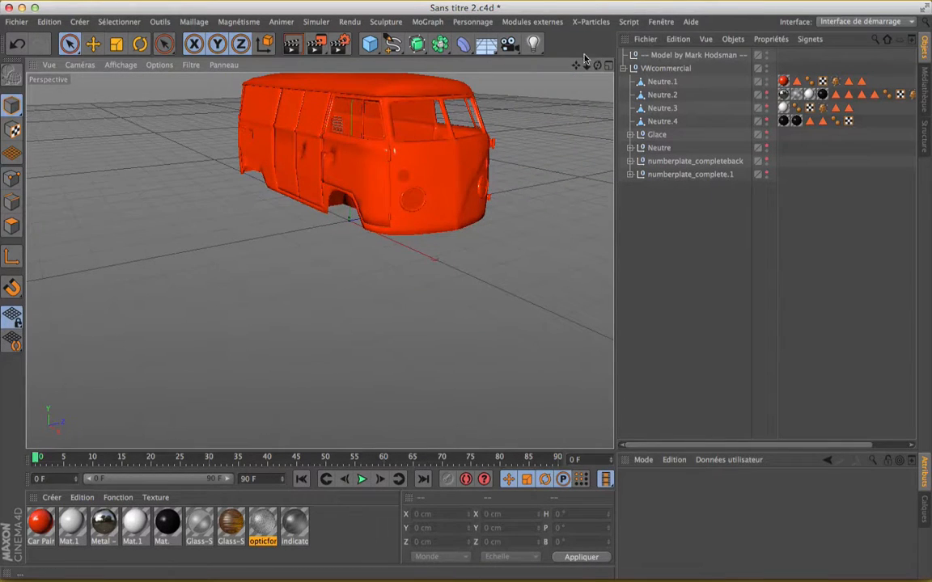
drag(575, 64, 595, 98)
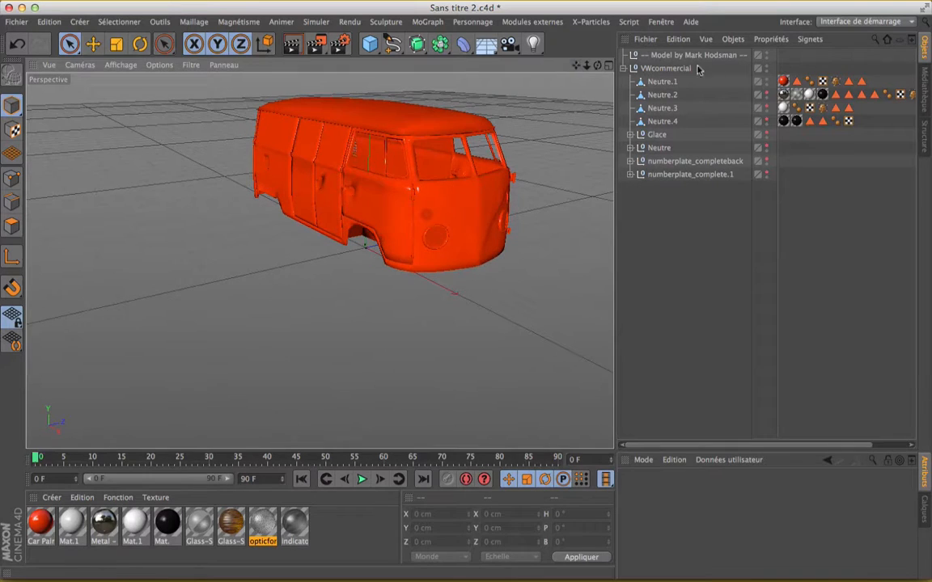
click(767, 81)
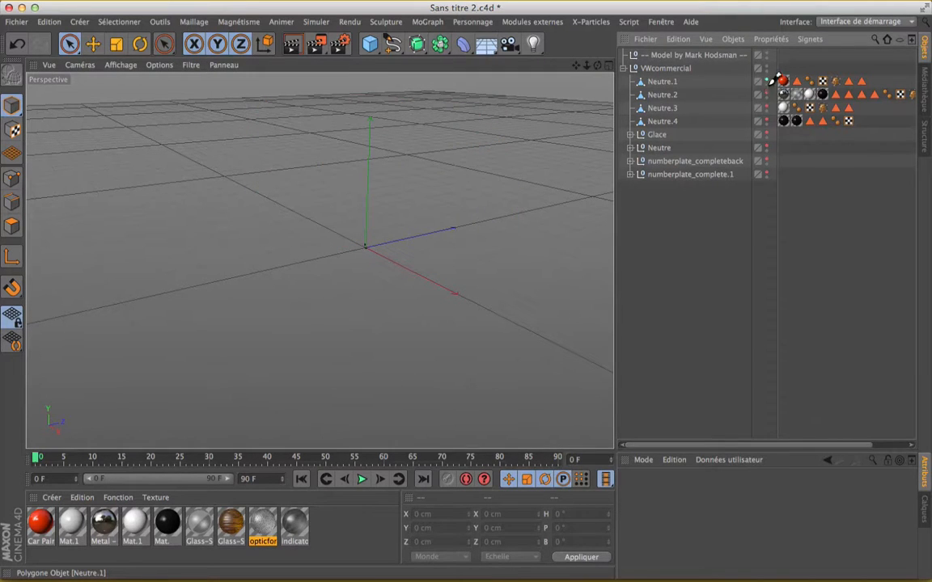
click(766, 80)
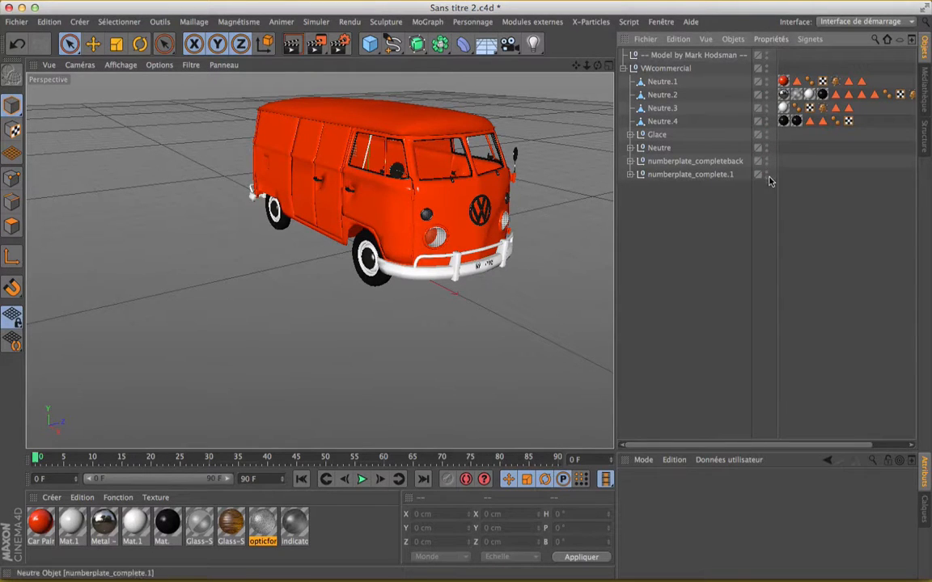
Examine in Polygon mode which parts of the van each merged object from Neutre.1 to Neutre.4 contains
drag(597, 64, 759, 91)
scroll(348, 139, up, 3)
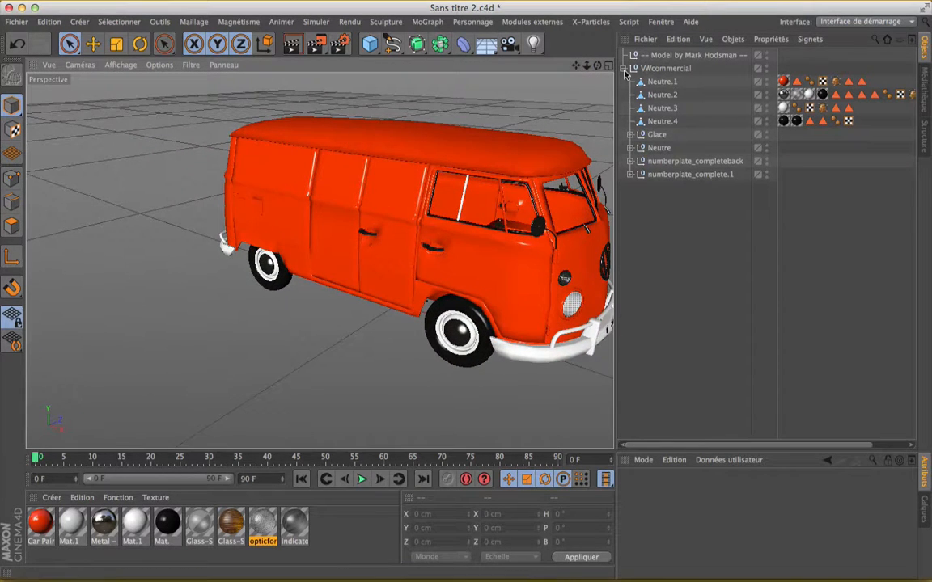
drag(597, 66, 582, 68)
click(643, 82)
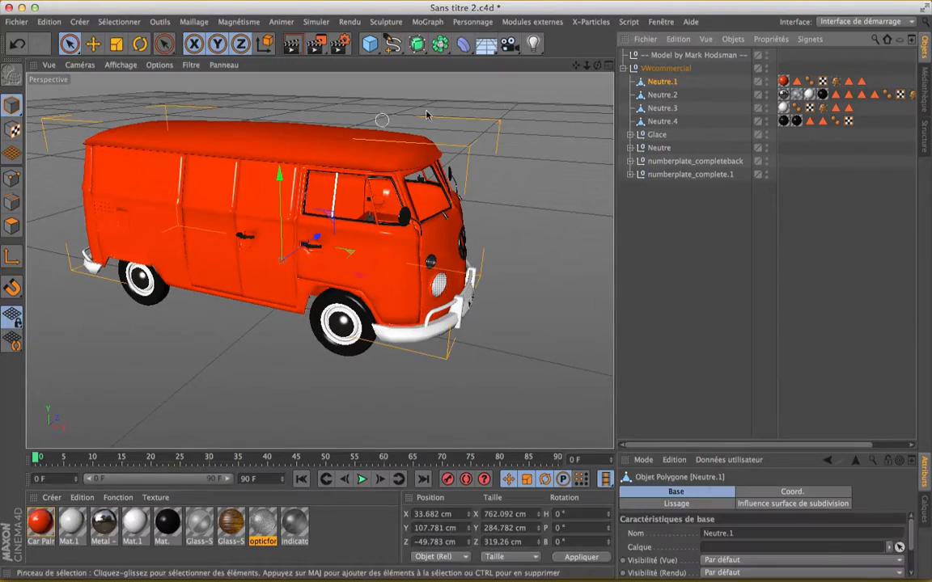
click(12, 227)
scroll(194, 174, up, 5)
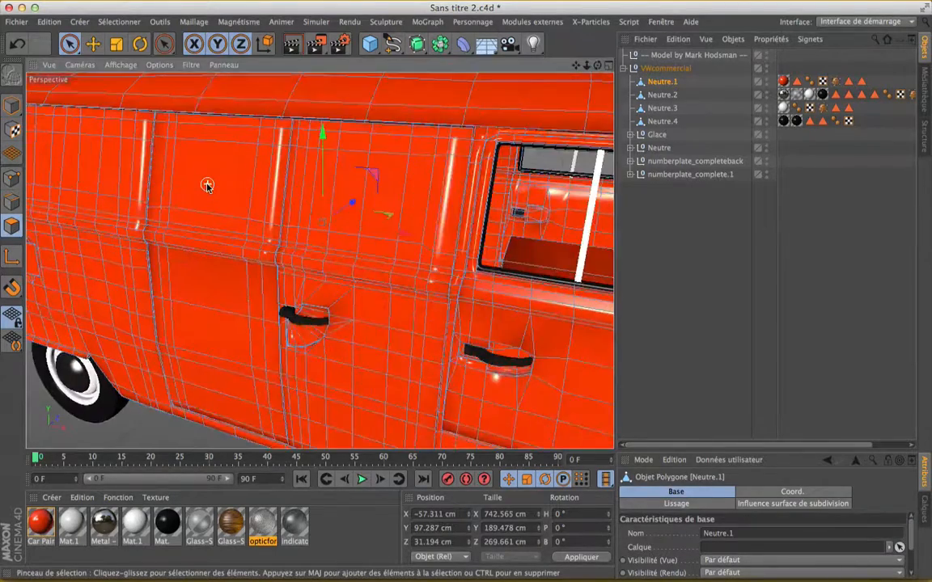
scroll(207, 186, down, 5)
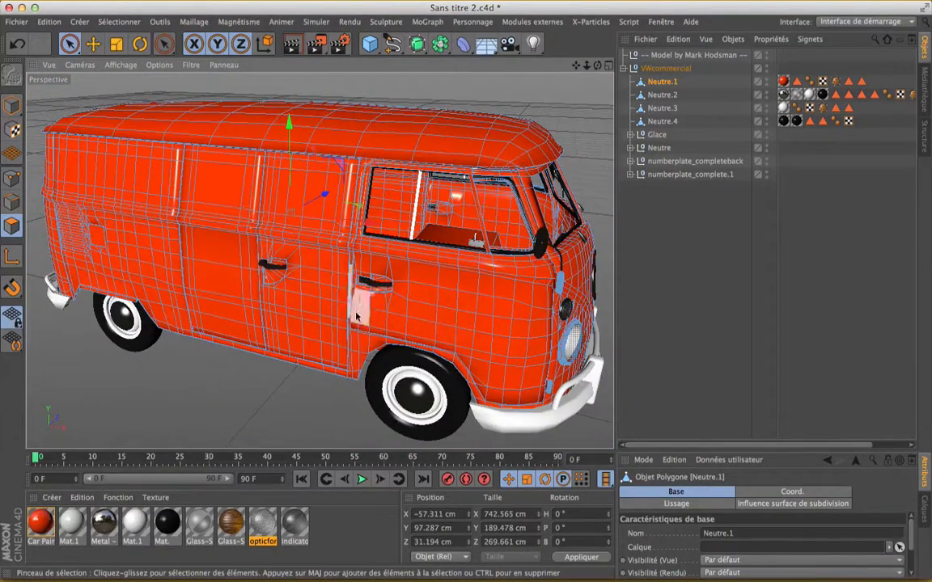
click(661, 95)
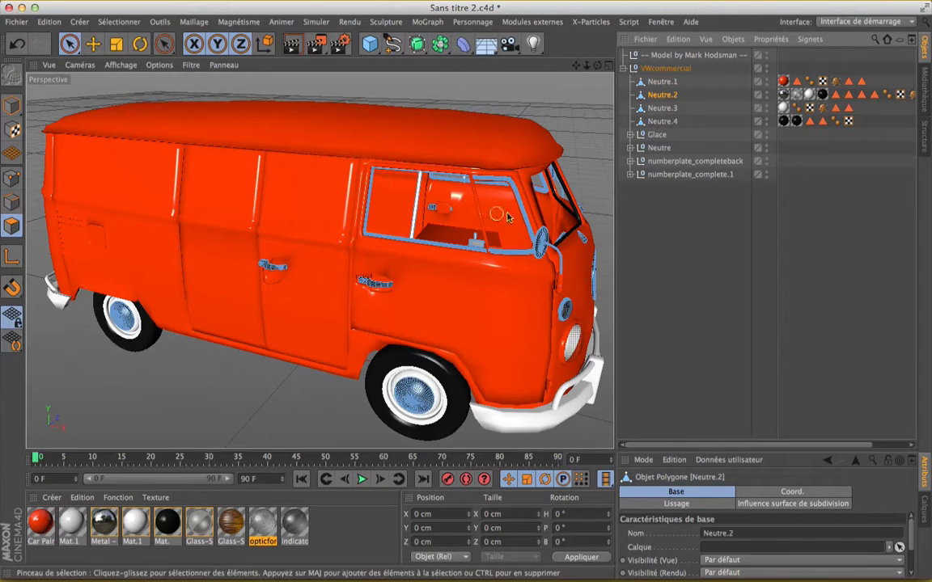
click(656, 109)
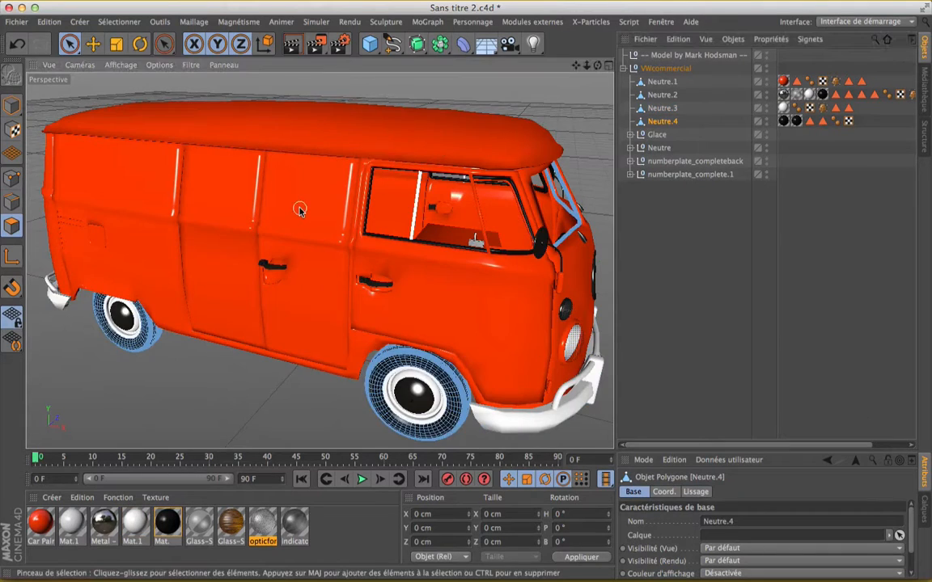
scroll(302, 201, down, 3)
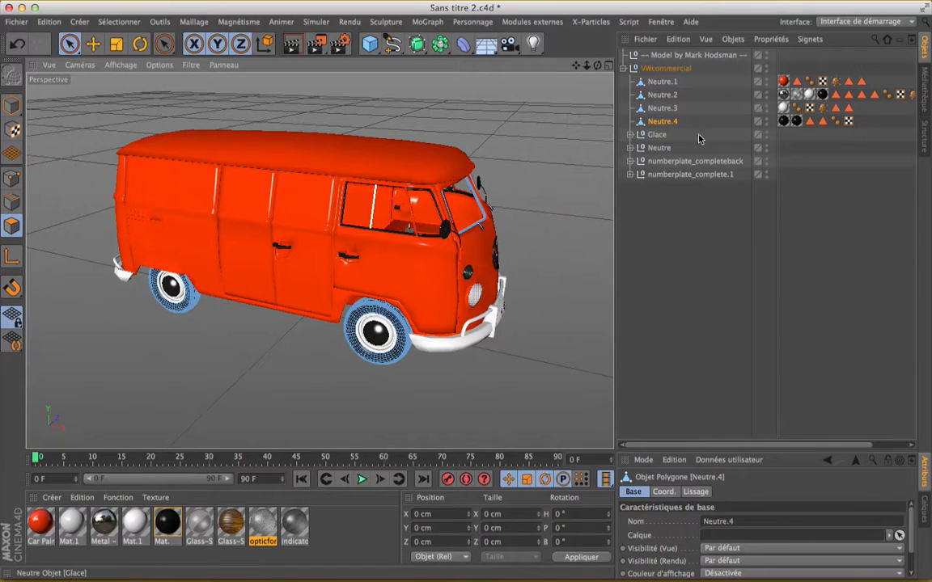
scroll(438, 183, up, 3)
scroll(438, 182, down, 2)
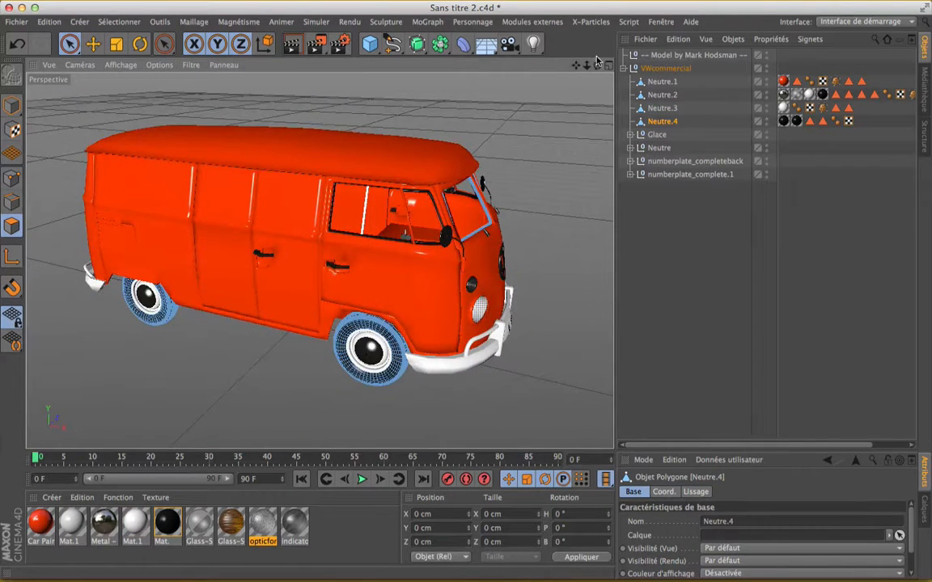
Check the contents of the Glace, Neutre and numberplate_complete.1 groups and collapse them again
drag(597, 63, 639, 56)
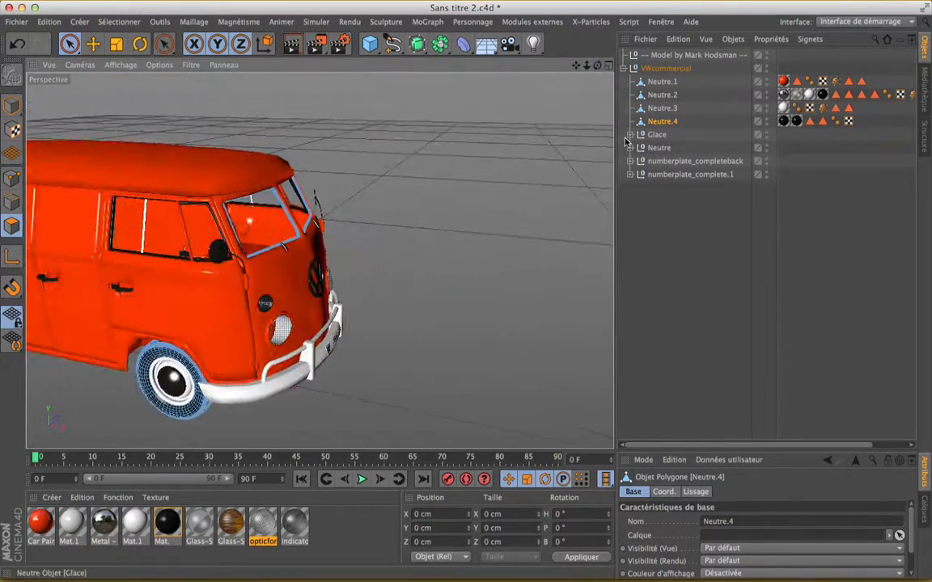
click(630, 135)
click(630, 135)
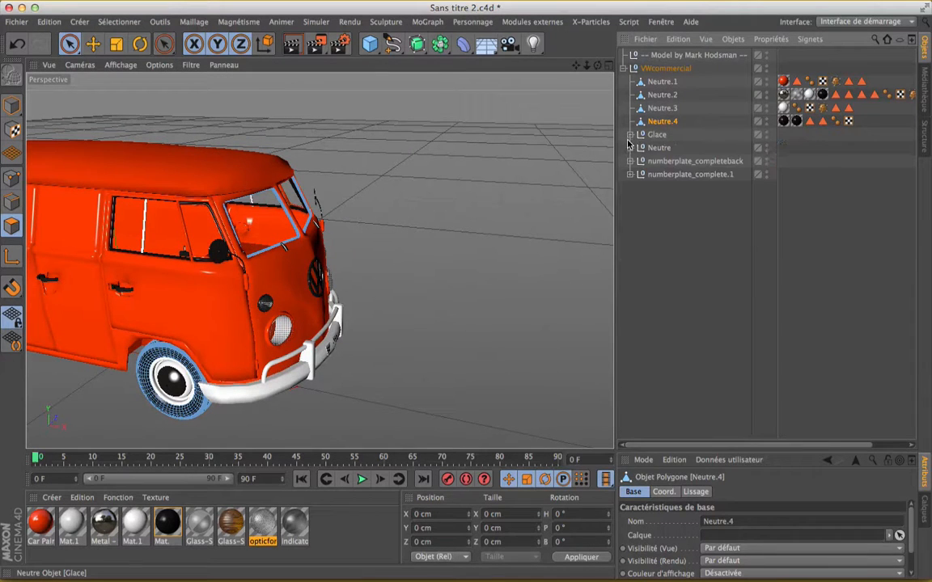
click(631, 148)
click(630, 148)
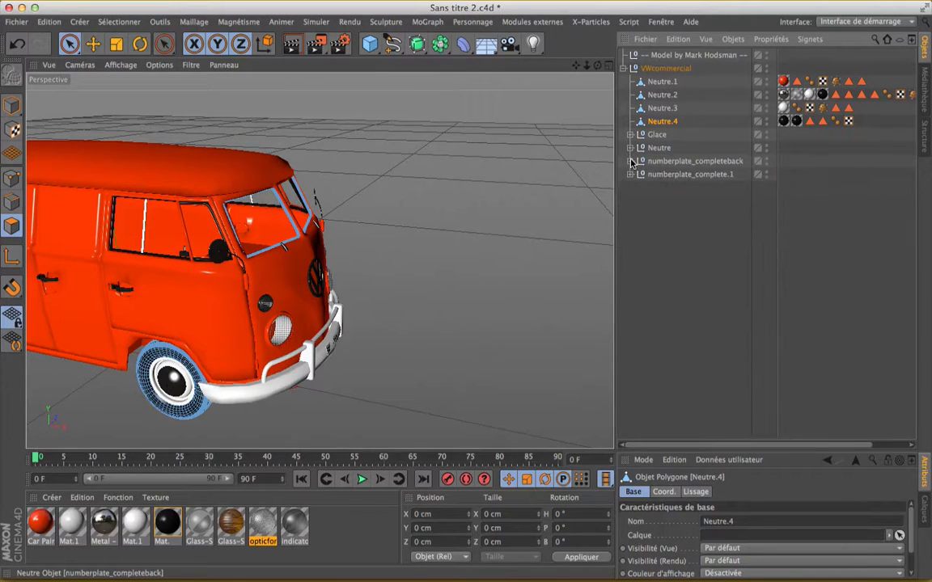
click(630, 175)
click(630, 175)
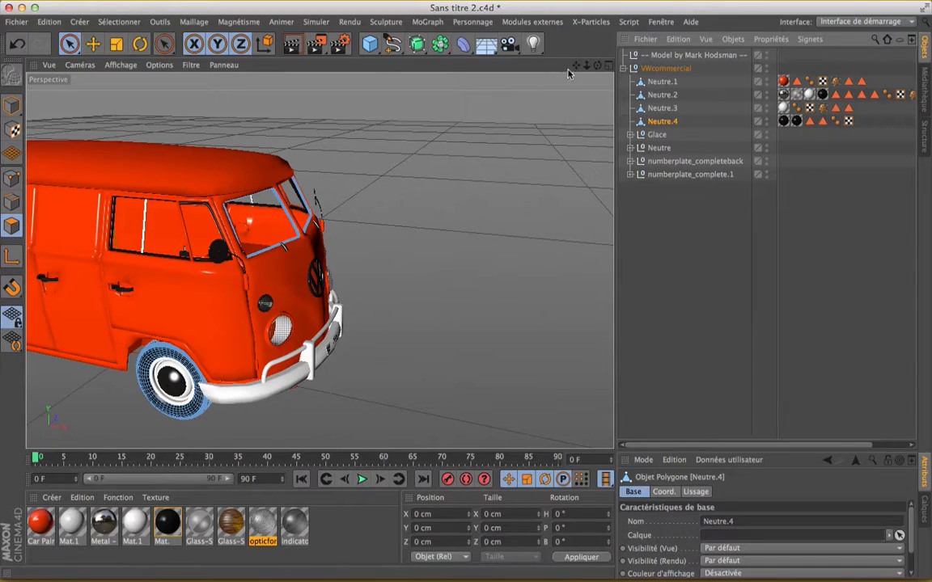
drag(575, 65, 838, 42)
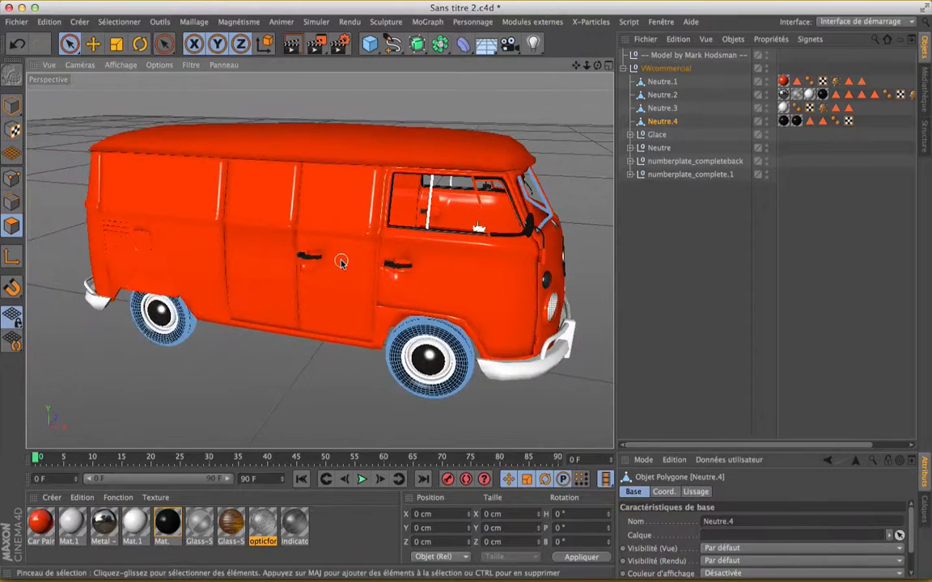
scroll(340, 262, down, 3)
scroll(341, 262, down, 2)
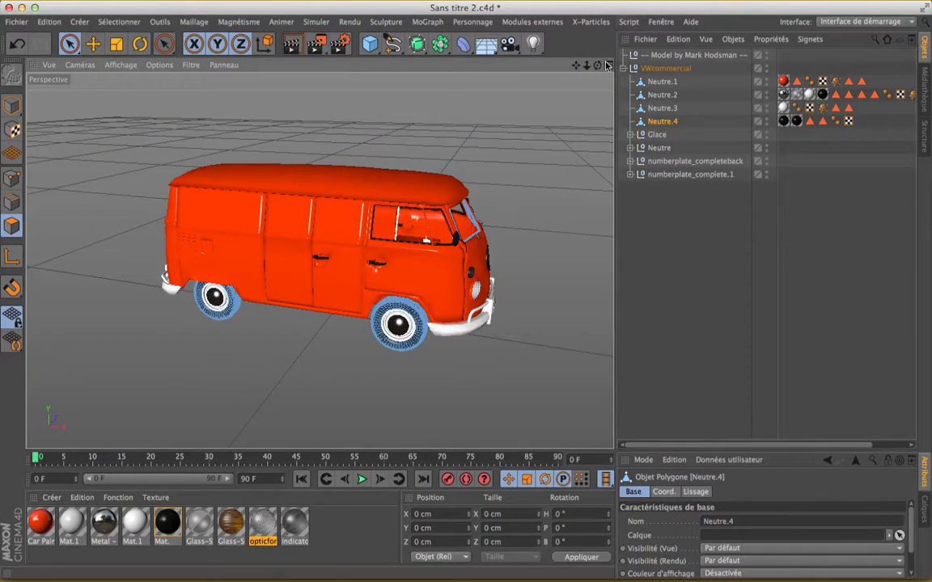
drag(596, 66, 636, 65)
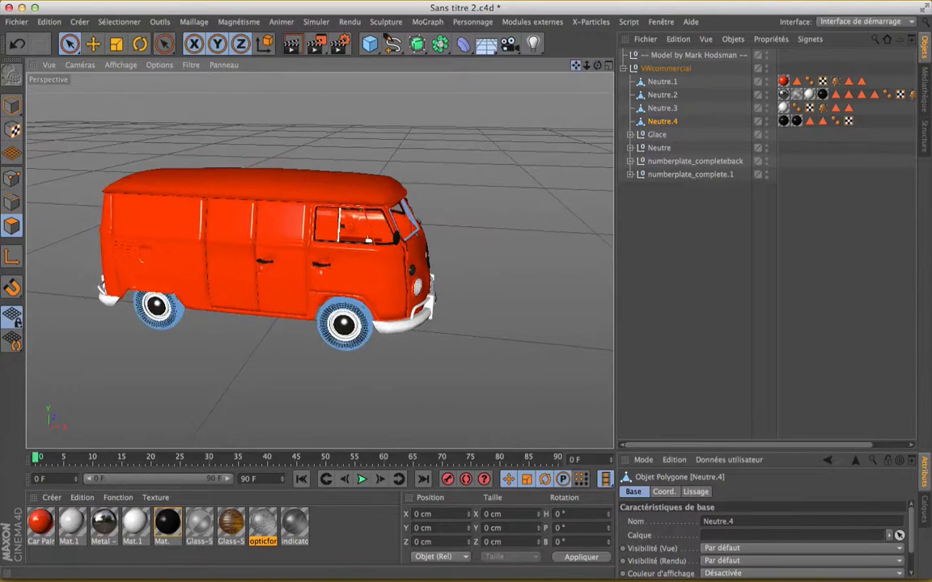
drag(575, 65, 680, 43)
scroll(383, 177, up, 4)
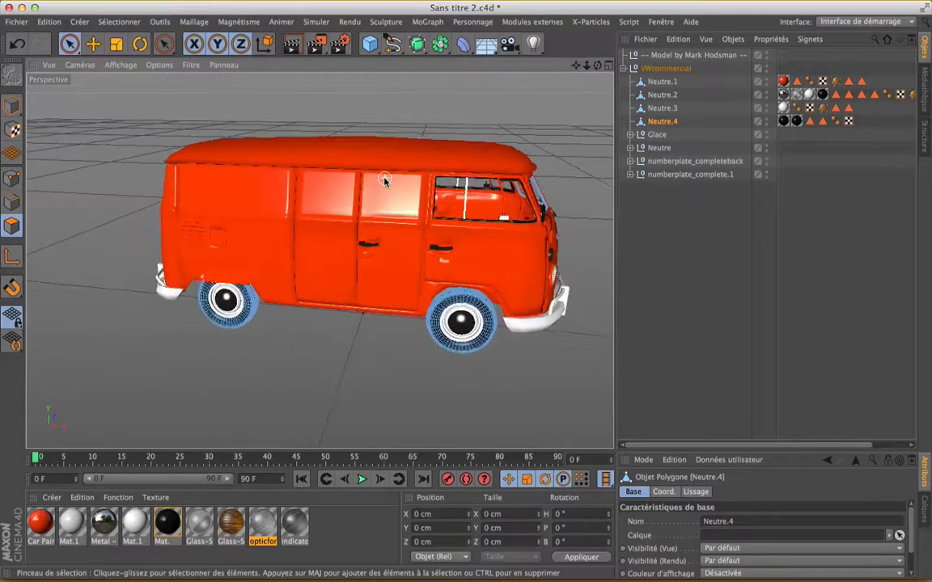
drag(596, 66, 628, 53)
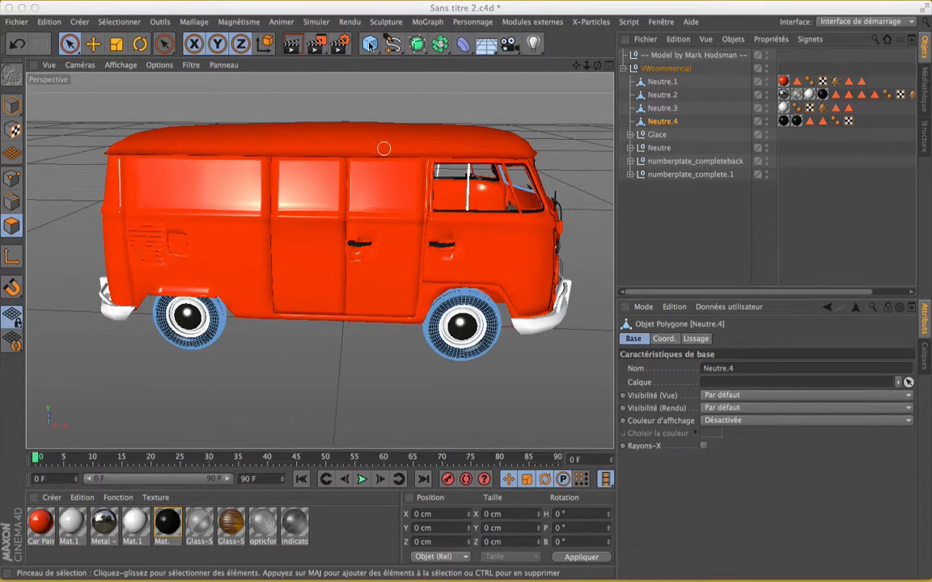
Add a cube primitive to the scene and display the four-view layout
click(369, 44)
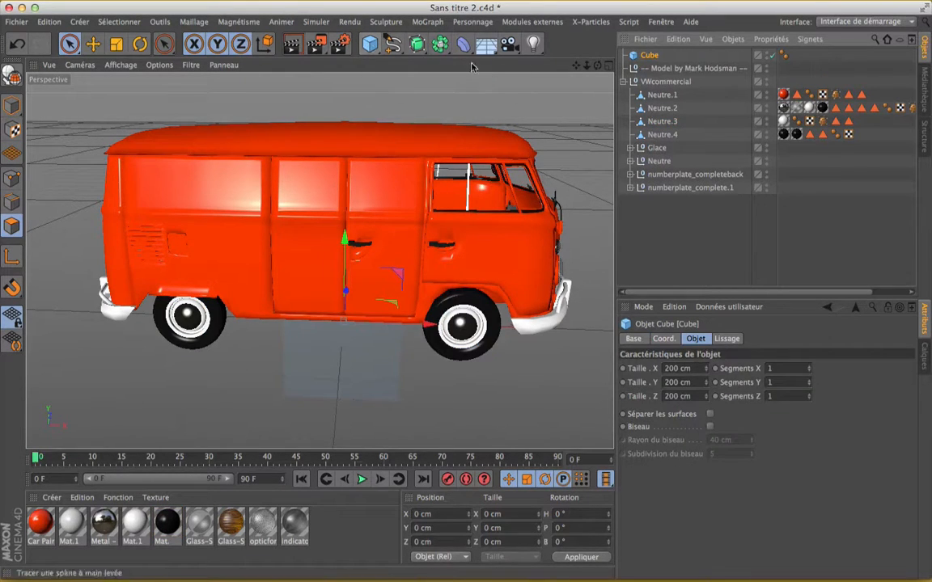
click(610, 68)
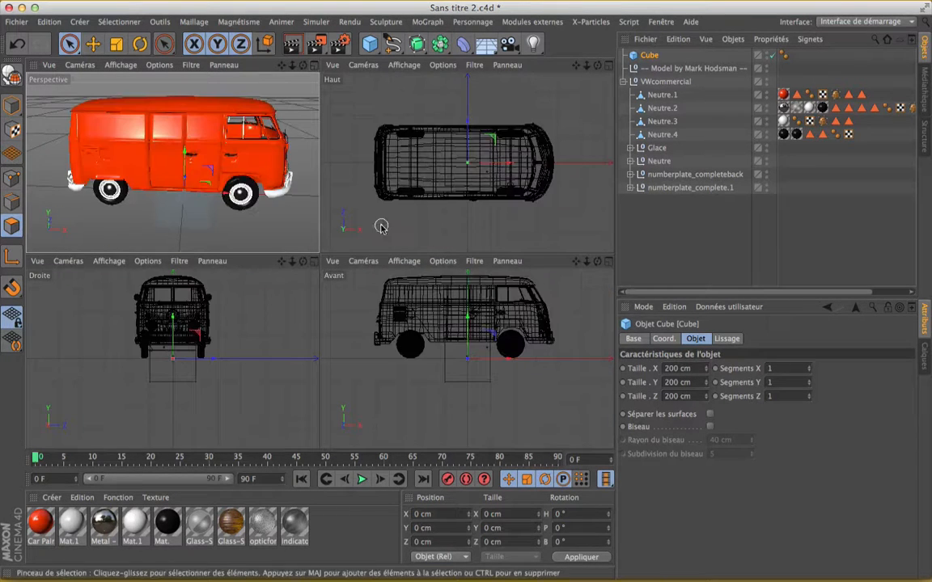
Enlarge the front view and set its display to Fil de fer with the whole van in frame
click(608, 265)
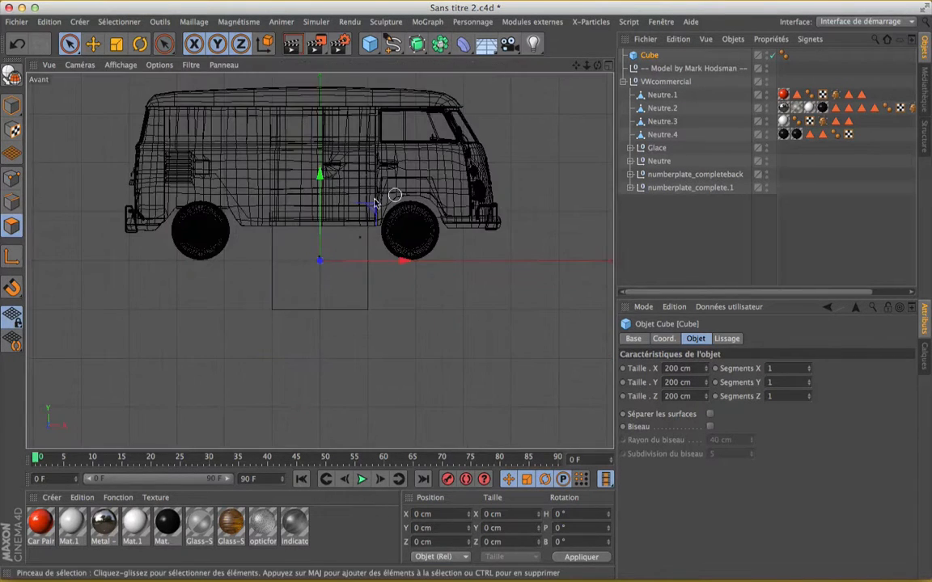
click(121, 65)
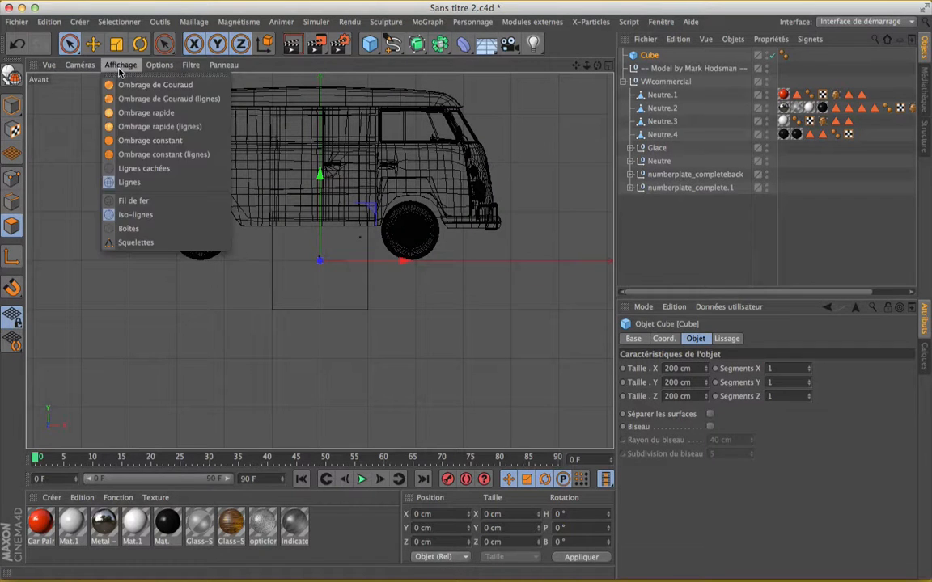
click(134, 202)
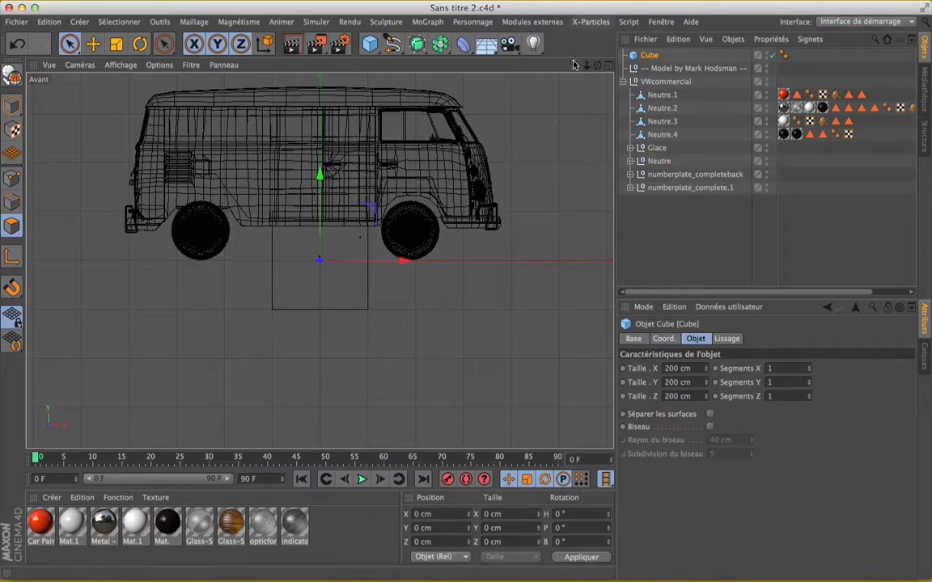
drag(576, 65, 585, 153)
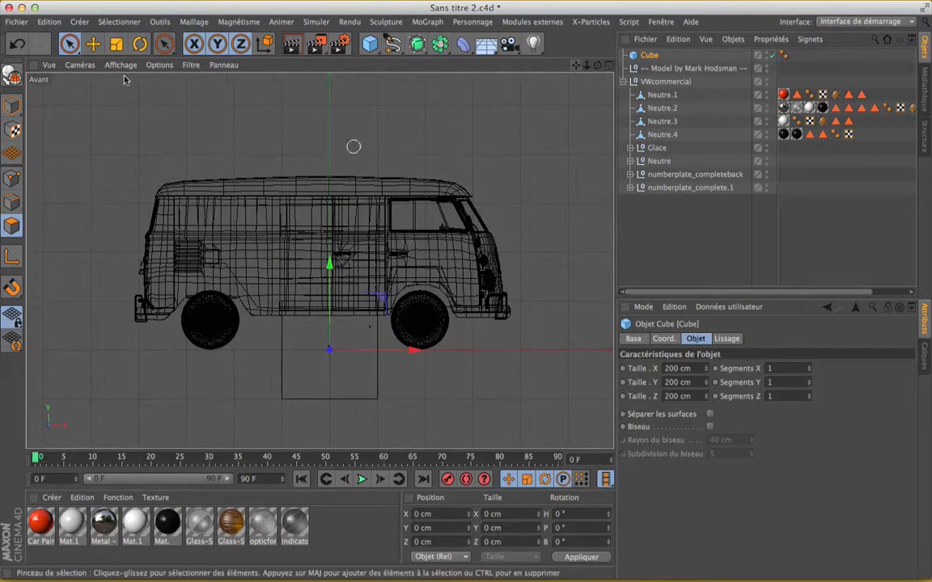
In object mode, raise the cube around the van and enlarge it to about 828 cm in X and 413 cm in Y
click(13, 105)
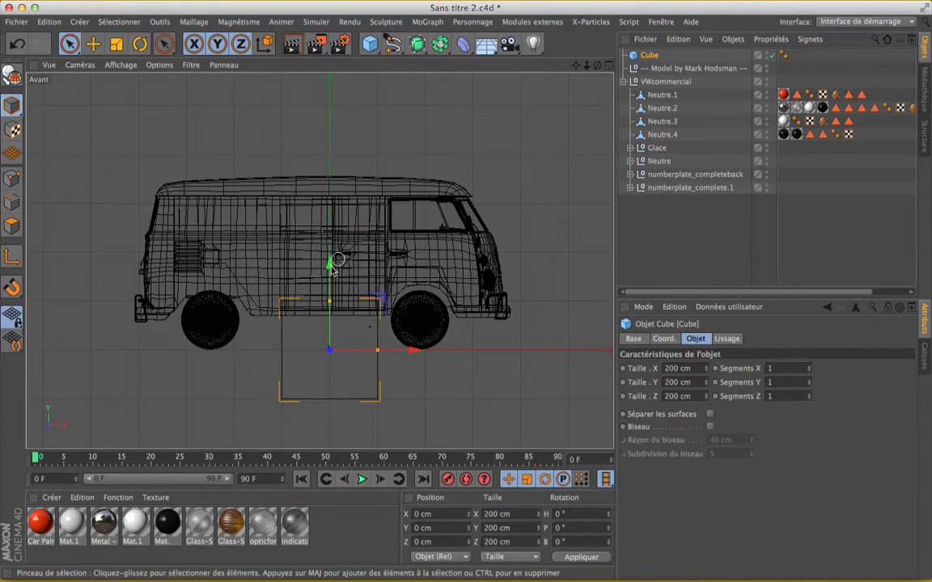
drag(329, 264, 330, 197)
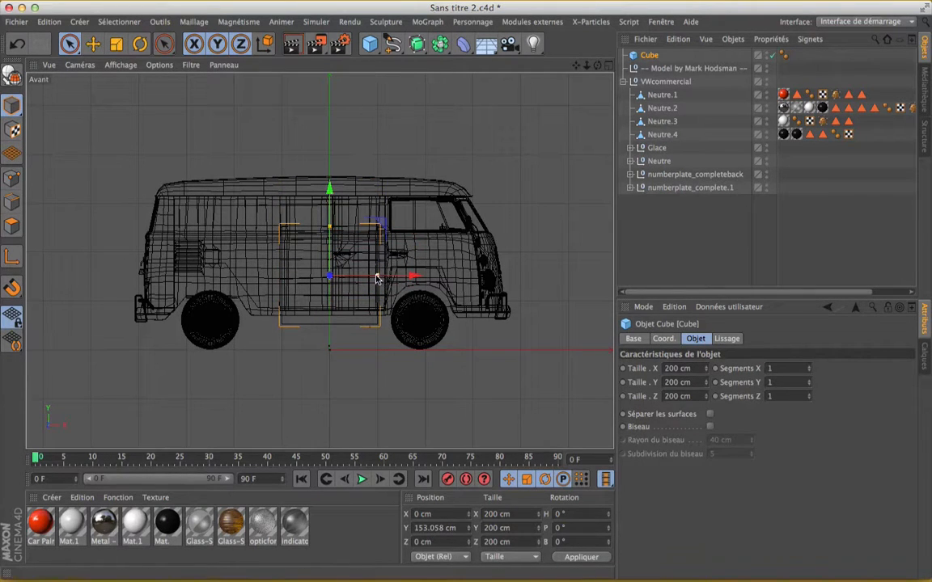
drag(379, 277, 527, 301)
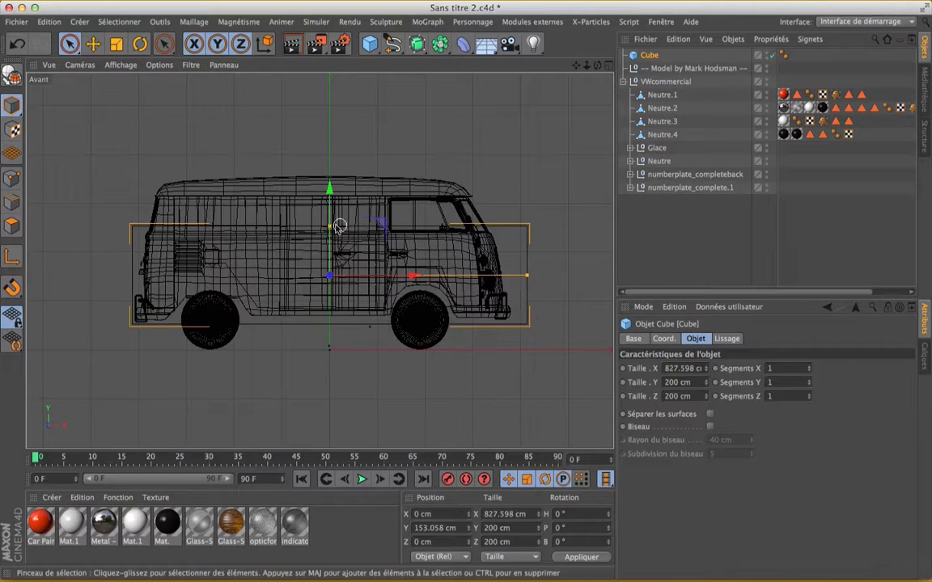
drag(329, 226, 329, 174)
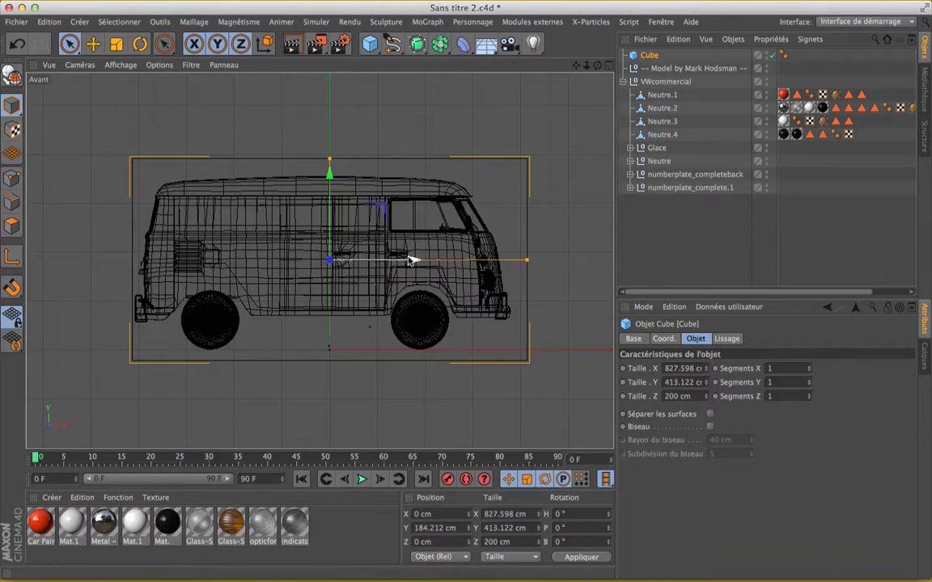
Fit the cube to the van's side outline at about 795 by 362 cm, centred near X -14 cm and Y 179 cm
drag(411, 259, 405, 259)
drag(523, 263, 514, 262)
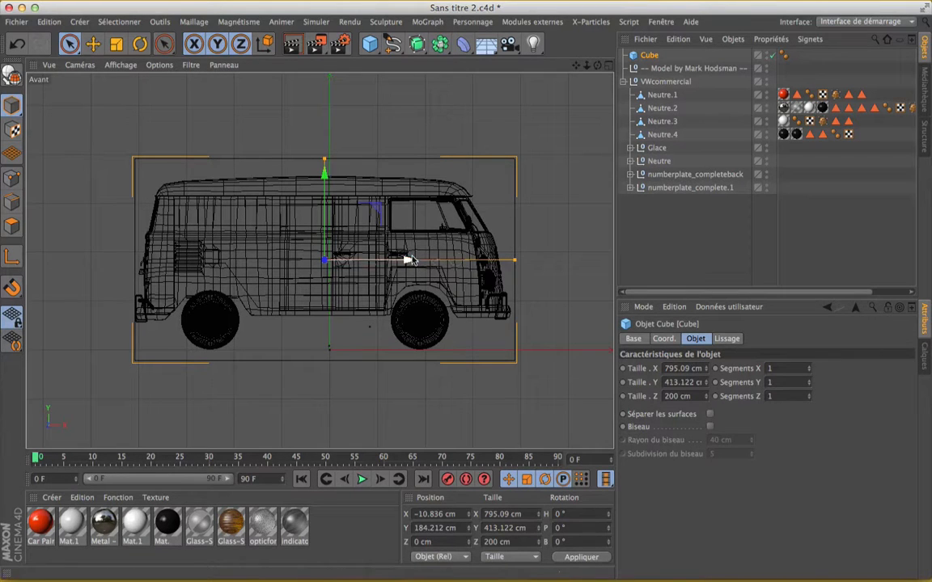
drag(410, 260, 408, 260)
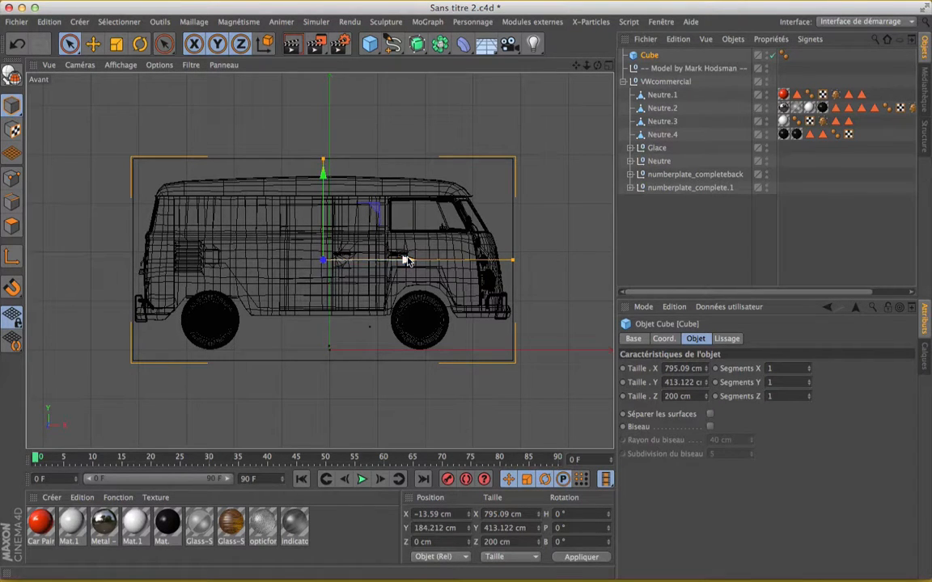
drag(322, 163, 323, 189)
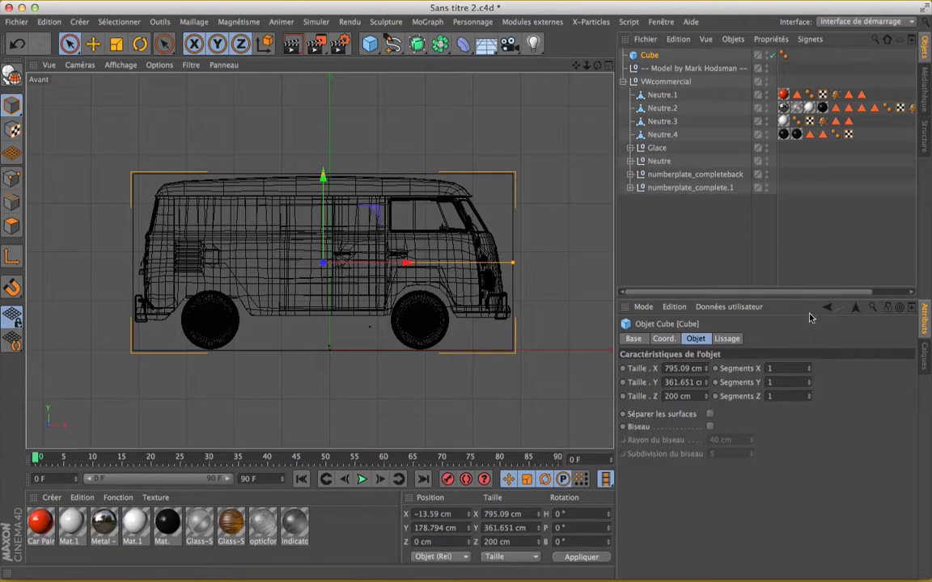
In the top view, widen the cube in Z to about 329 cm so it encloses the van's width
click(609, 67)
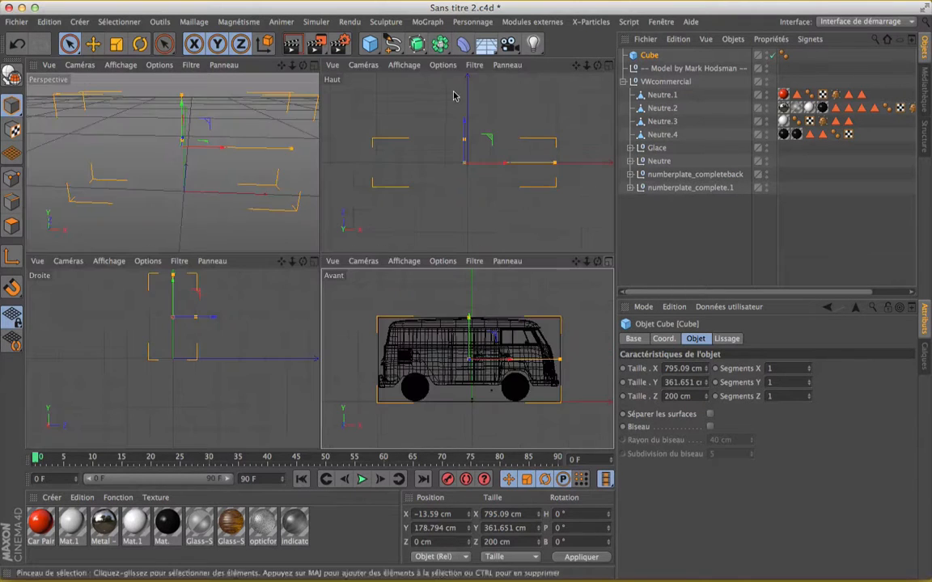
click(609, 66)
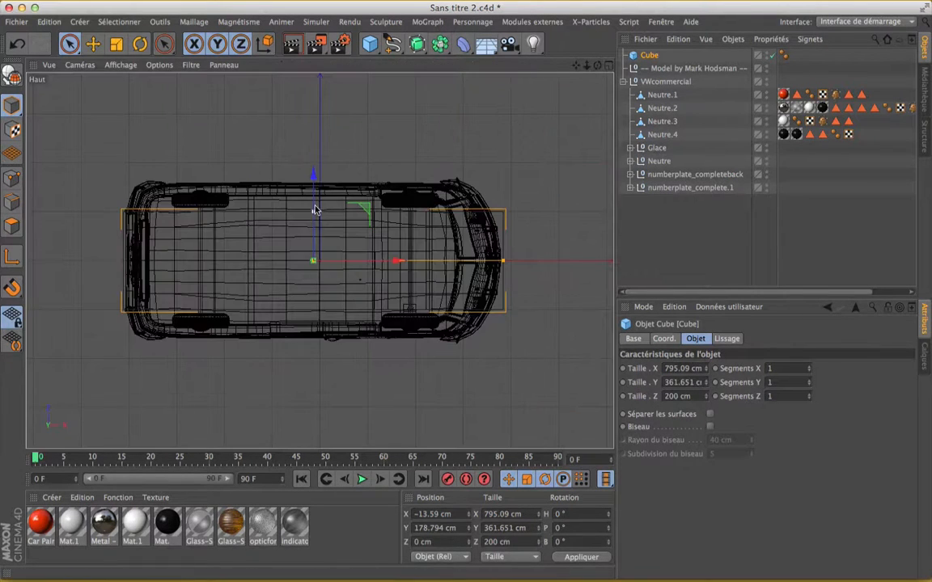
drag(316, 212, 312, 183)
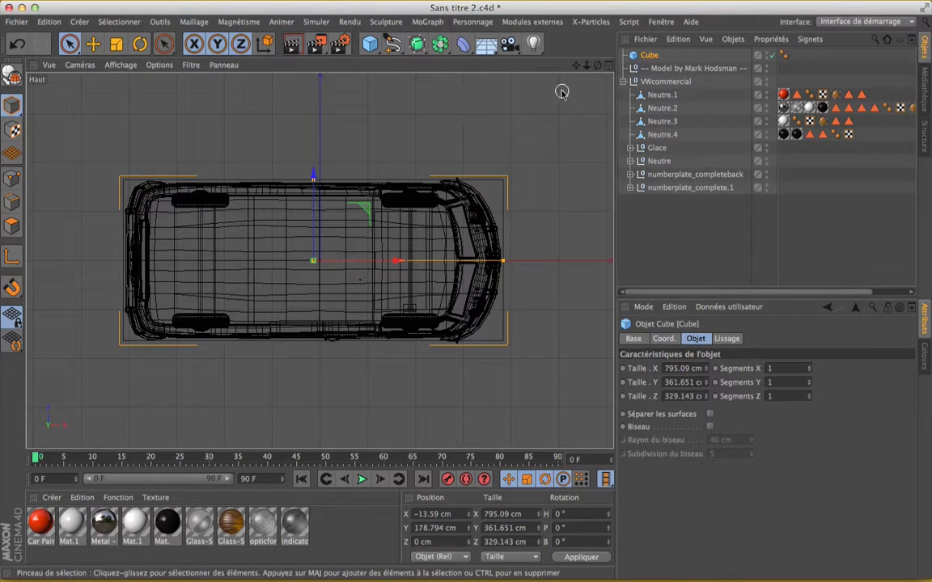
click(608, 66)
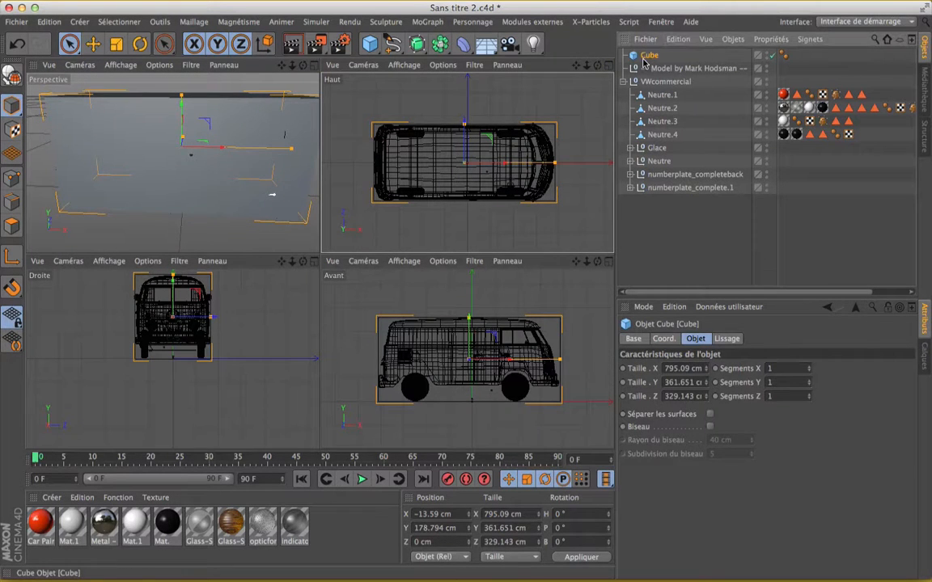
Set the cube's X segments to 3 and convert it to an editable polygon object
click(807, 368)
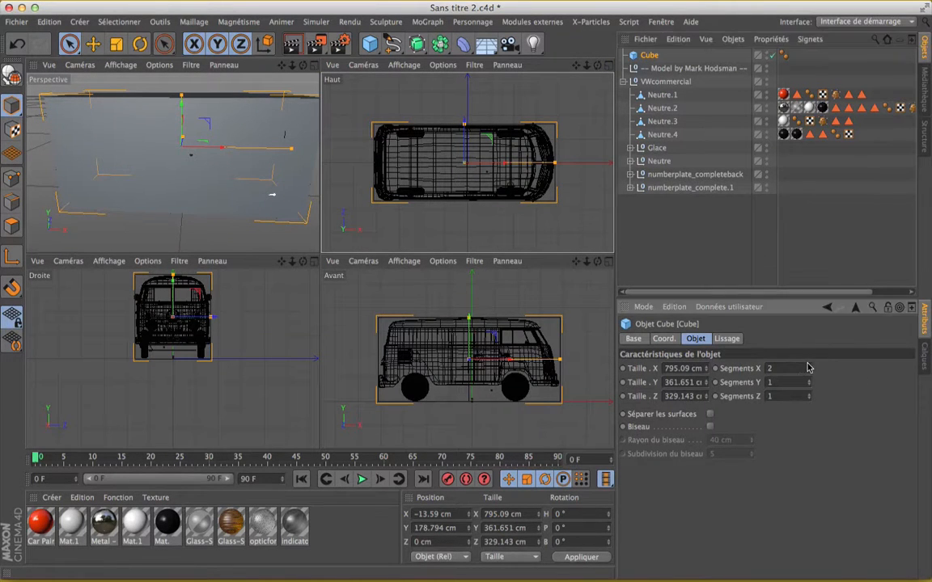
click(608, 261)
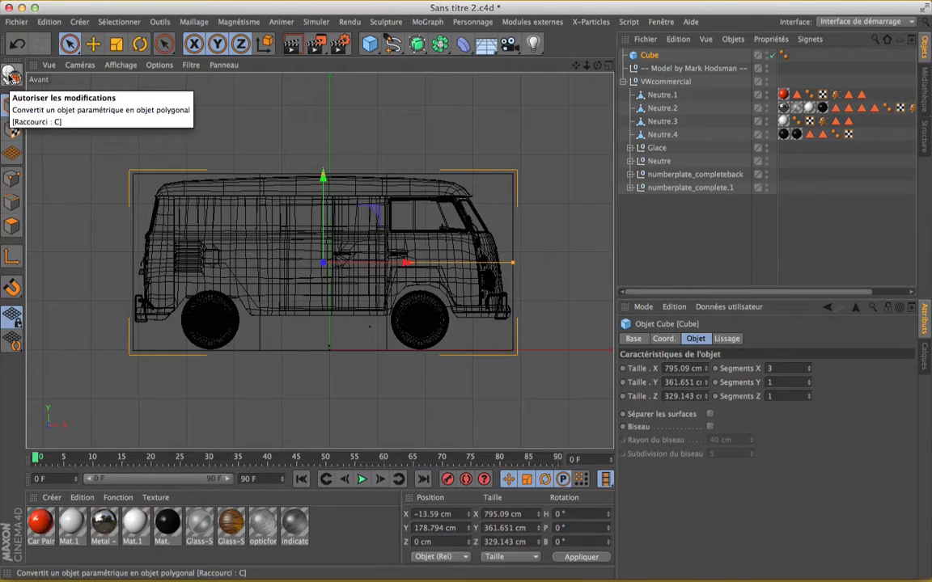
click(12, 74)
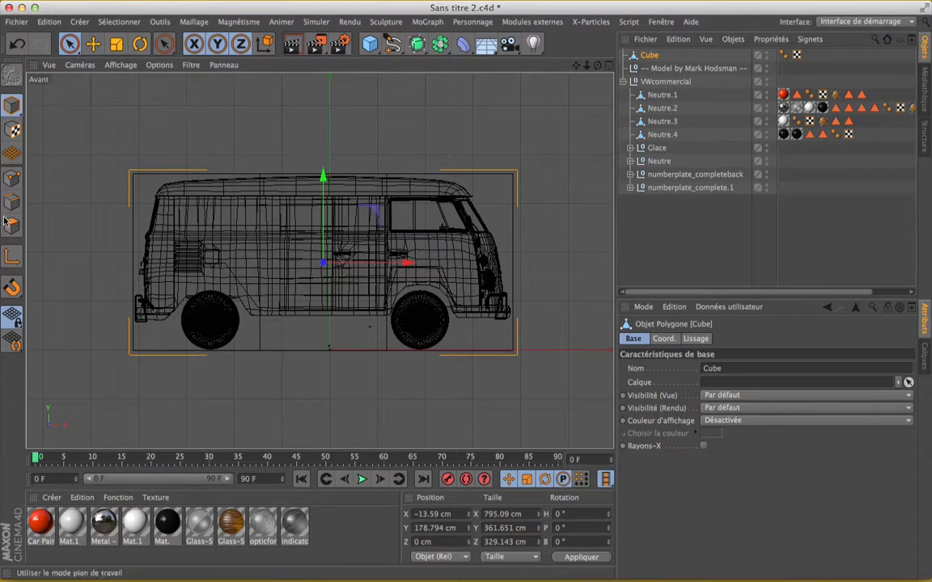
Switch to point editing and turn off Limiter aux éléments visibles for the selection brush
click(12, 179)
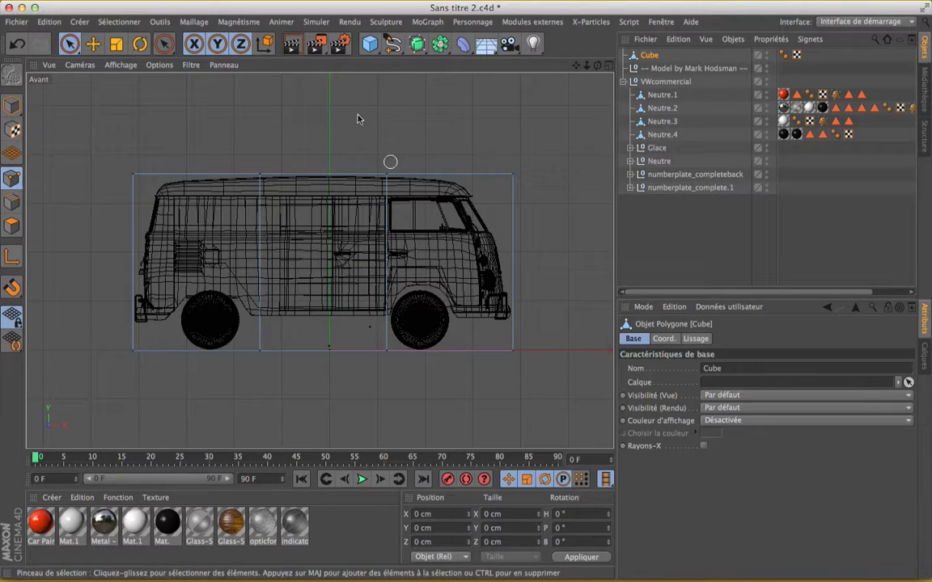
click(70, 44)
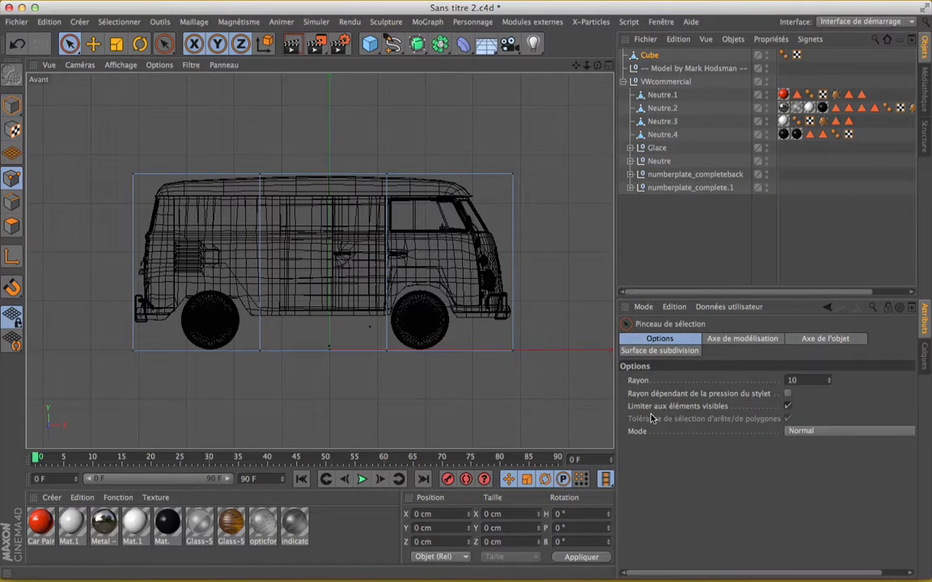
click(789, 407)
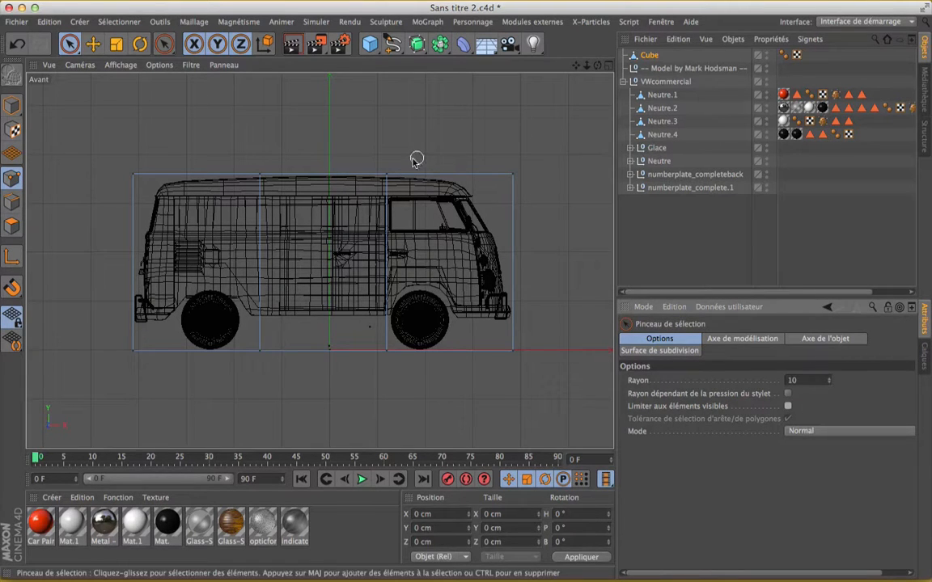
Try selecting the cube's front division points with Limiter aux éléments visibles off and on, and clear the selection
click(385, 175)
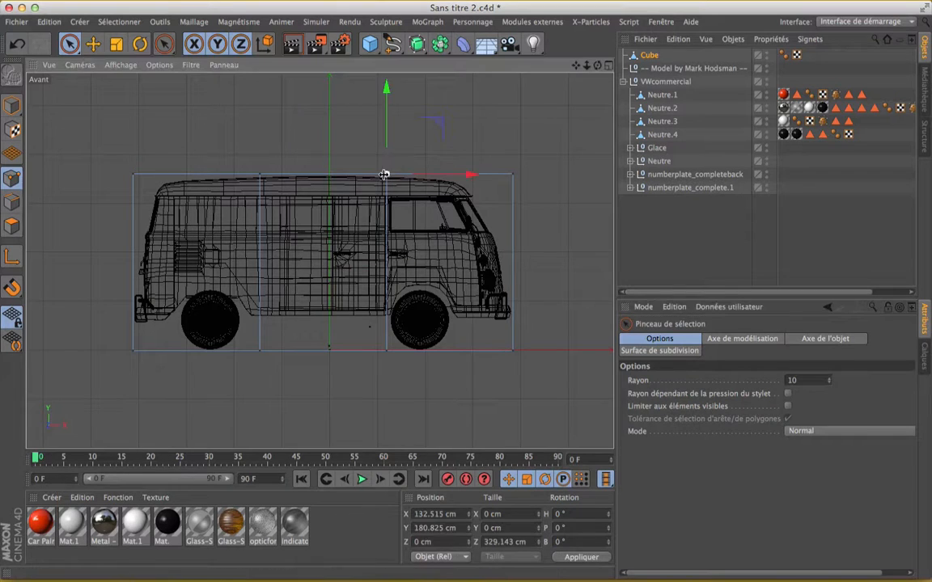
click(609, 66)
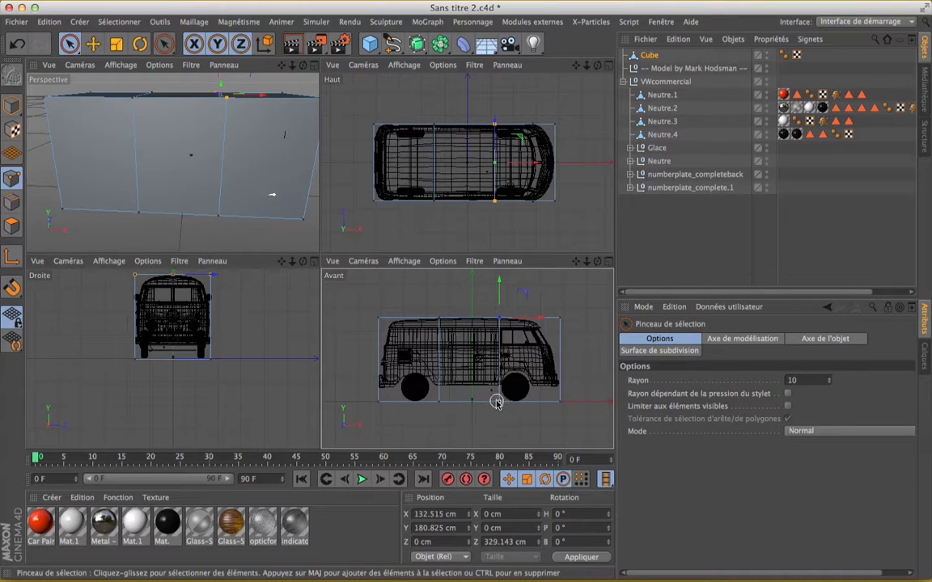
click(788, 406)
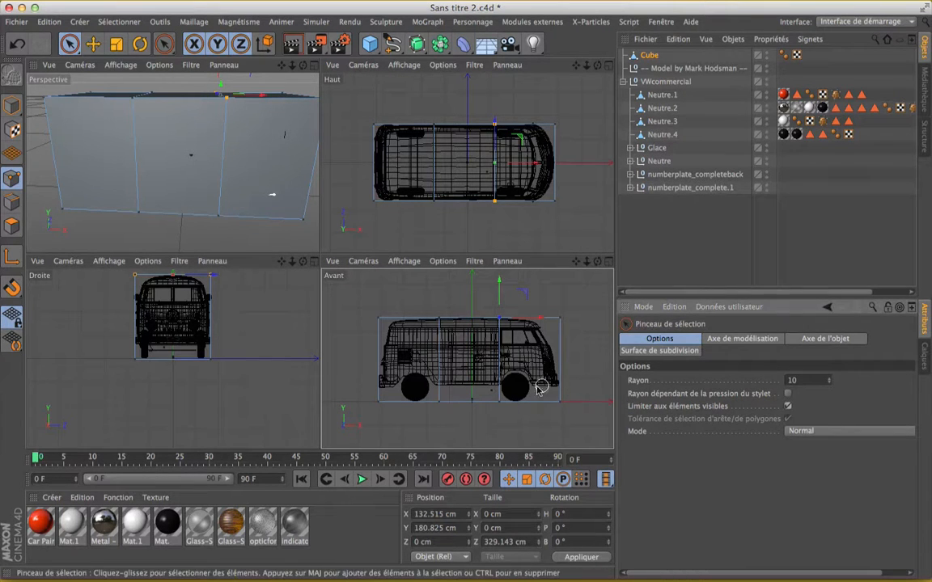
click(499, 402)
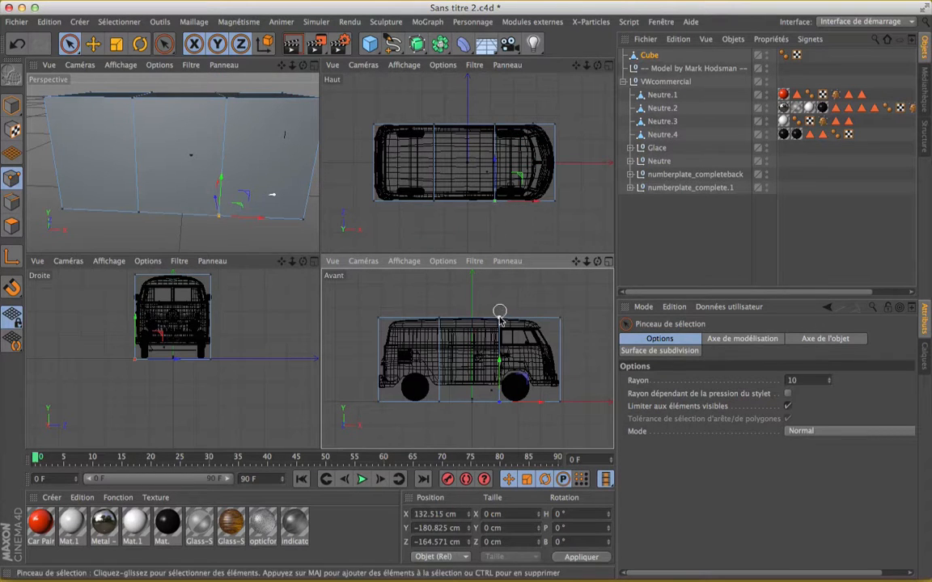
click(493, 204)
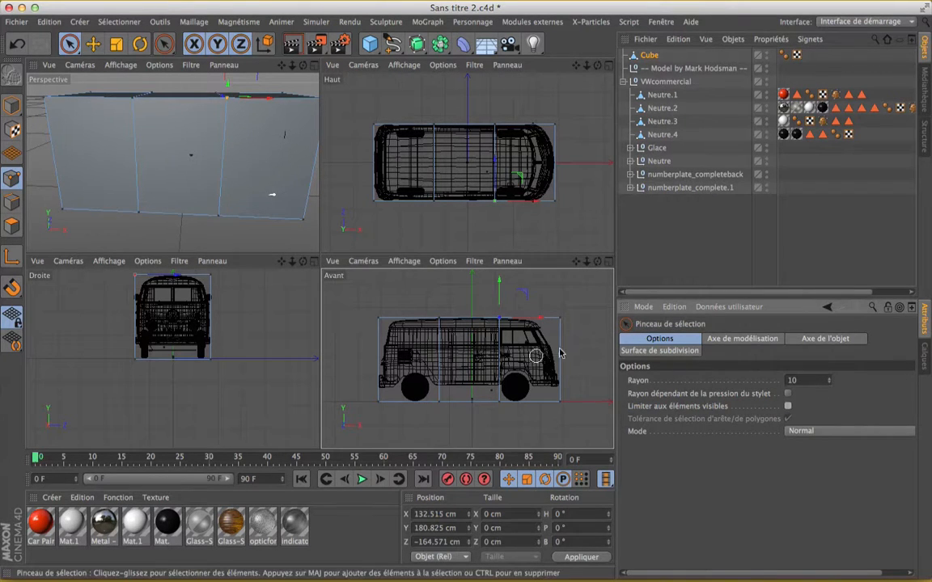
click(607, 262)
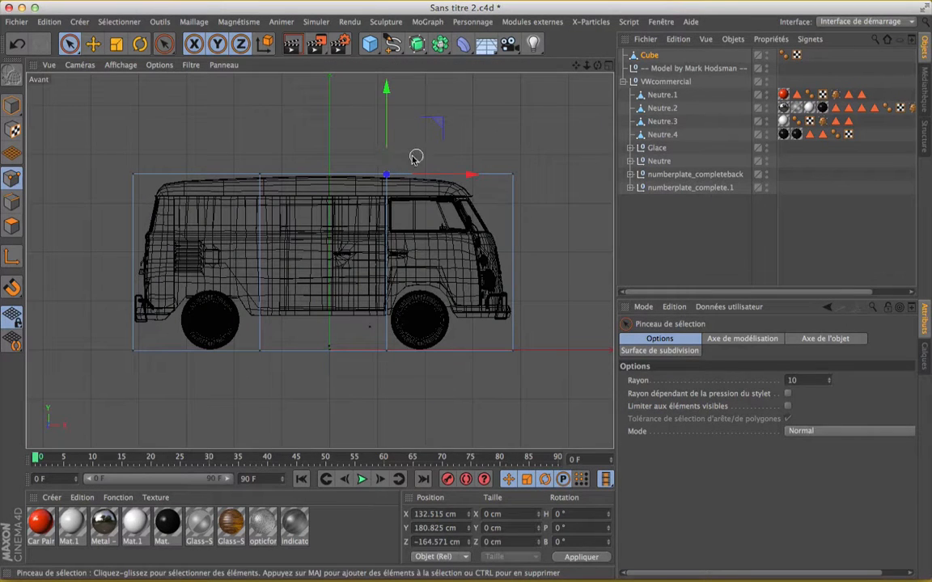
click(438, 152)
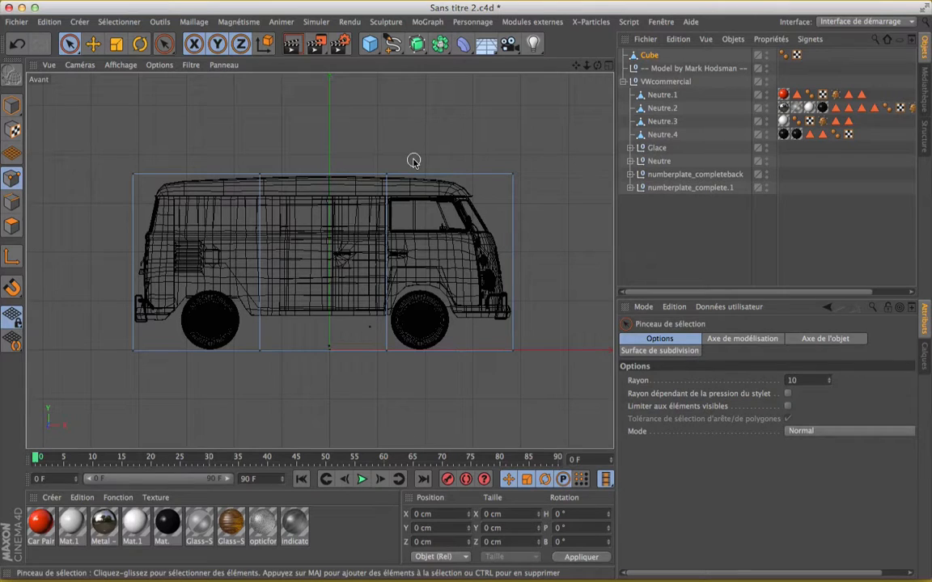
Move the upper and lower points of the cube's front division along X to about 218 cm, over the front wheel's centre
click(387, 174)
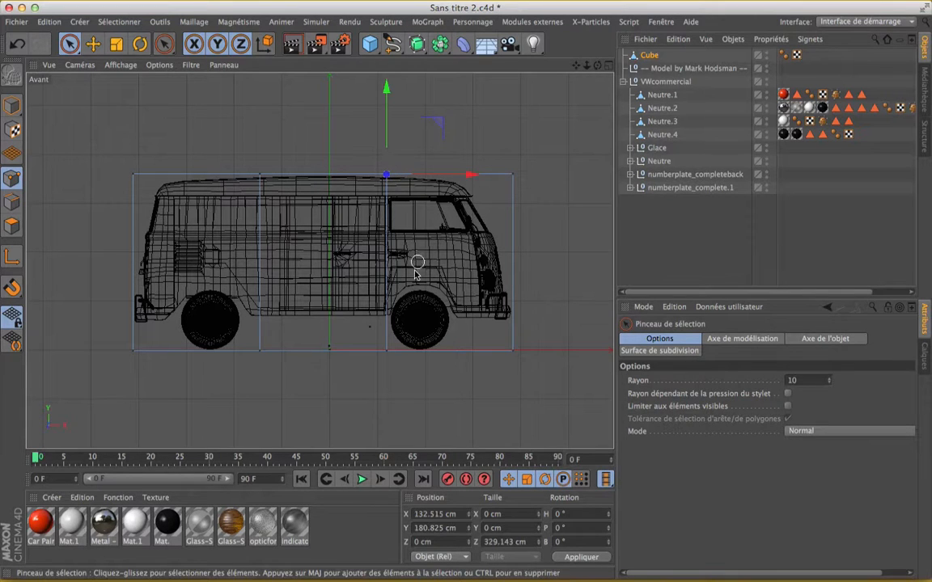
shift+click(385, 350)
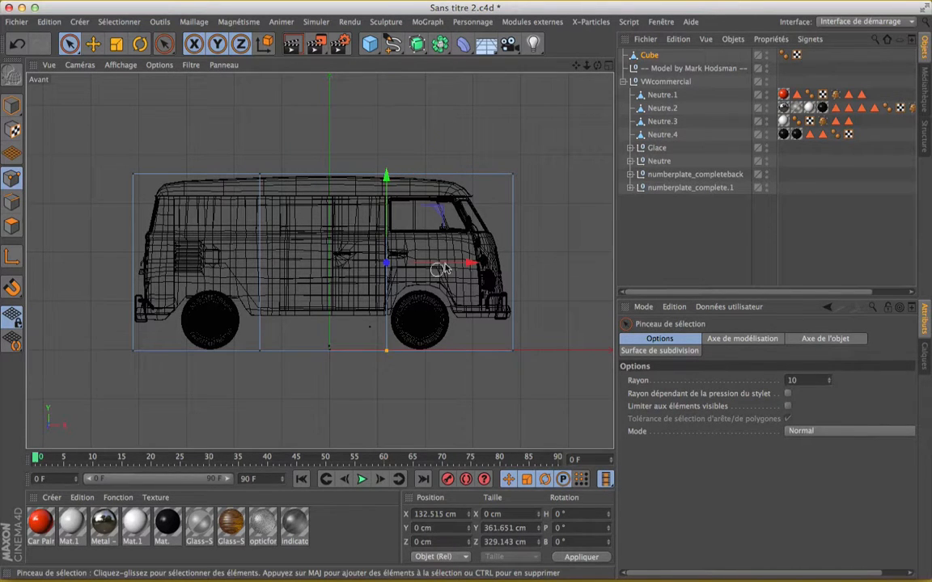
drag(439, 265, 490, 270)
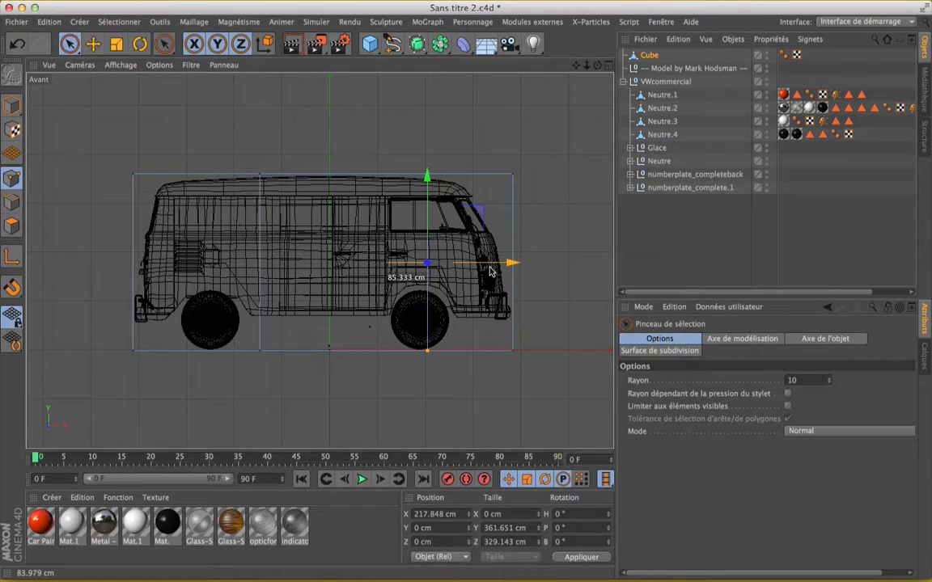
Move the upper and lower points of the rear division to about X -240 cm, over the rear wheel's centre, and deselect them
click(259, 173)
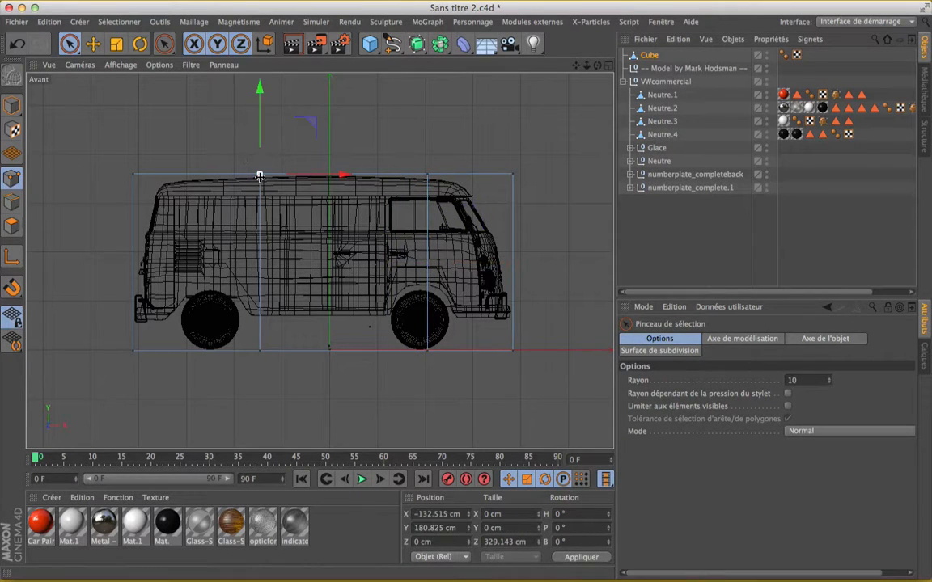
shift+click(262, 349)
drag(341, 262, 289, 273)
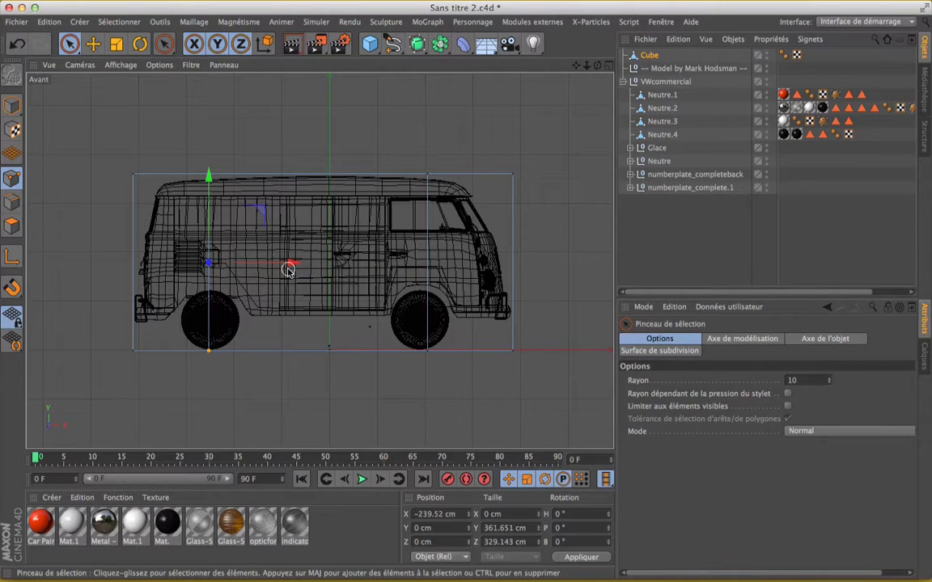
click(361, 421)
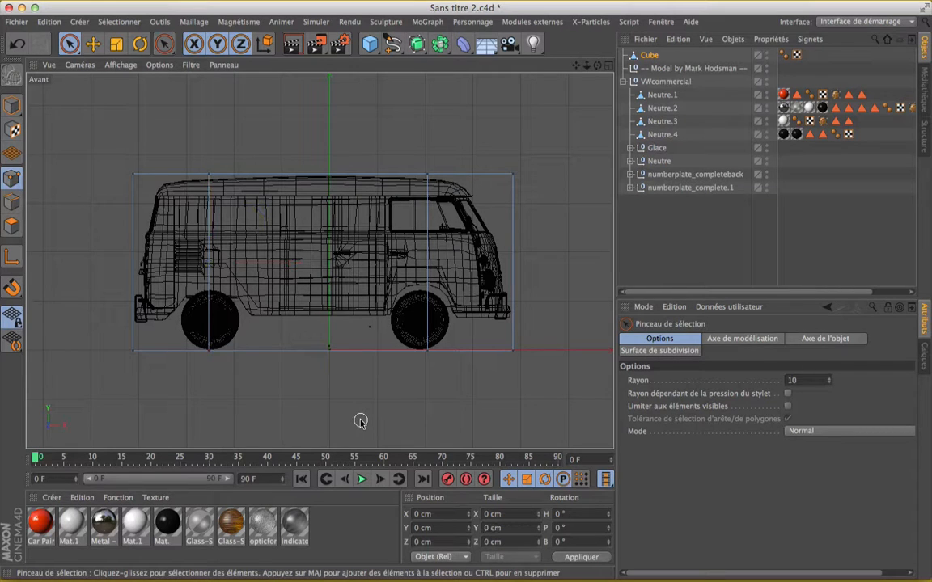
scroll(292, 279, up, 2)
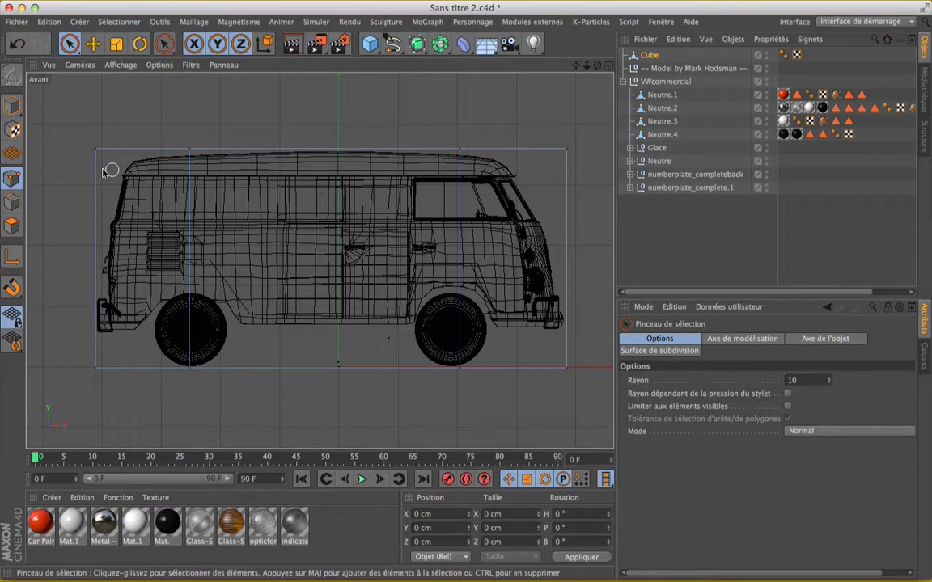
Switch to edge editing and ring-select all of the cube's vertical edges with Sélection par anneau
click(14, 208)
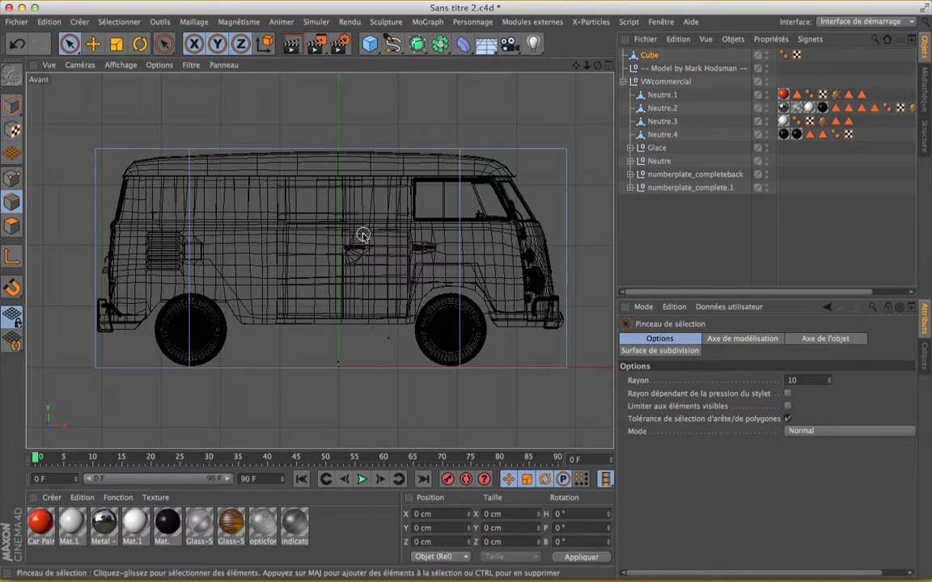
key(u)
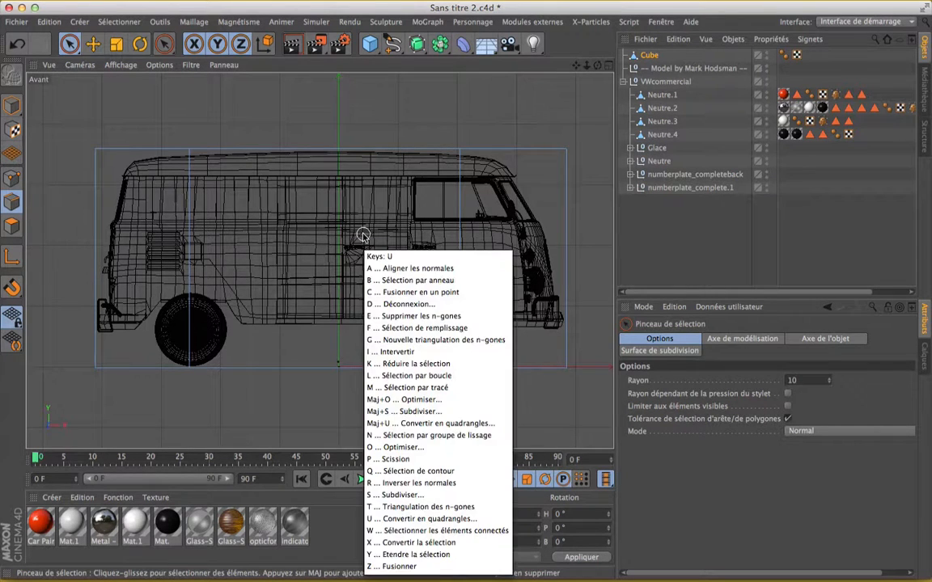
key(b)
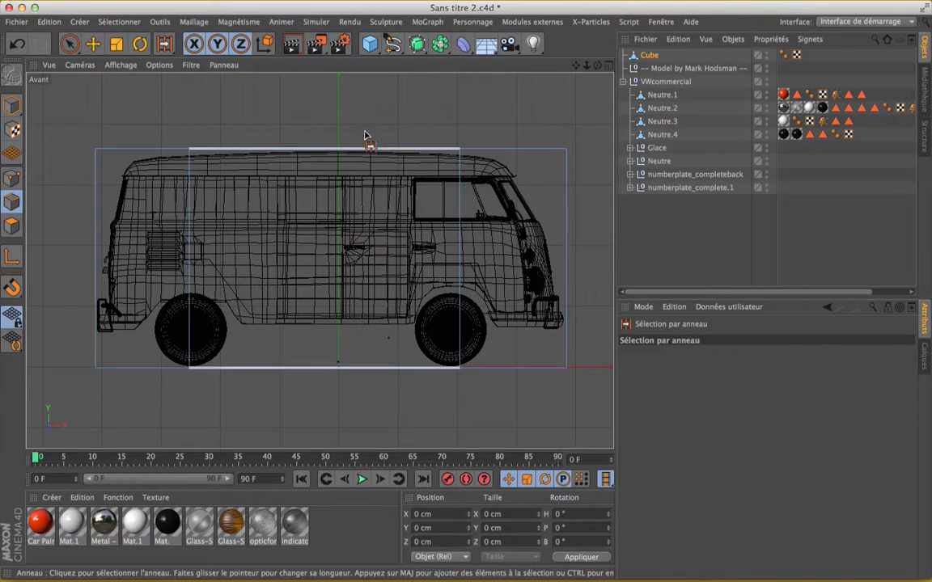
click(193, 254)
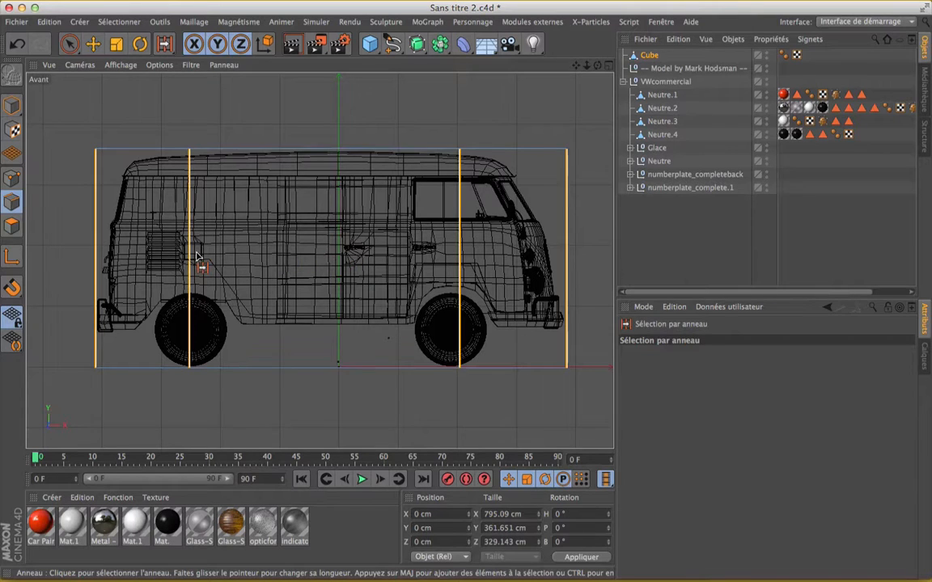
Divide the selected vertical edges with Diviser les arêtes, with Créer des n-gones turned off
key(m)
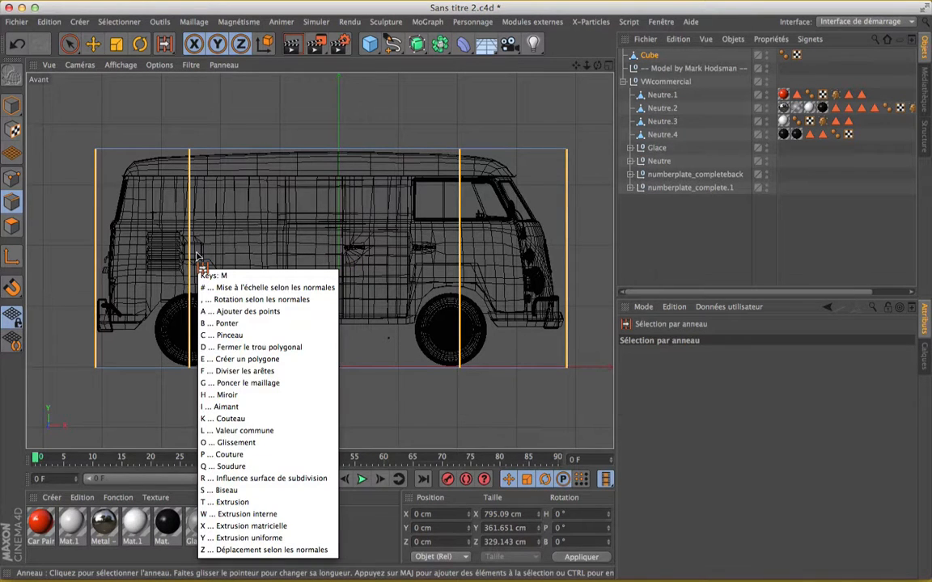
key(f)
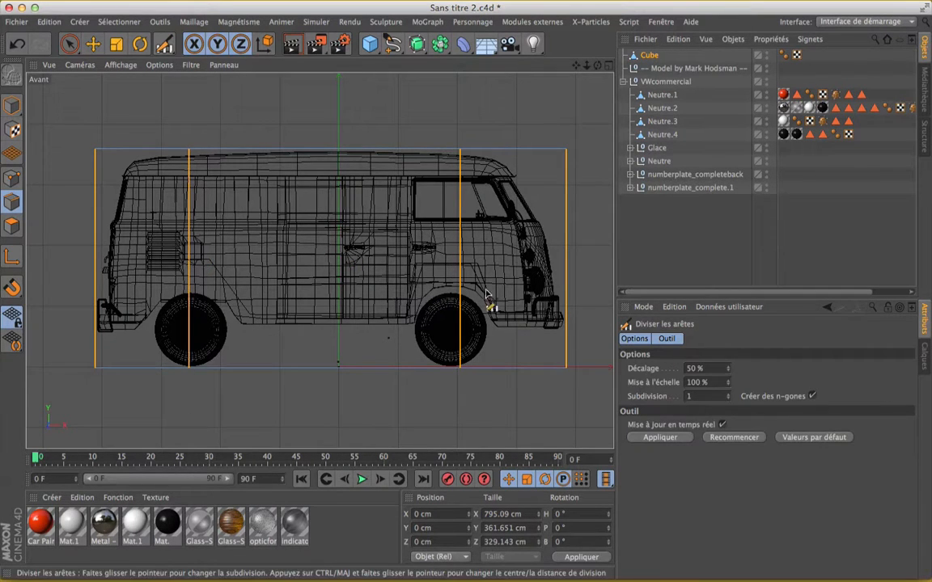
click(813, 397)
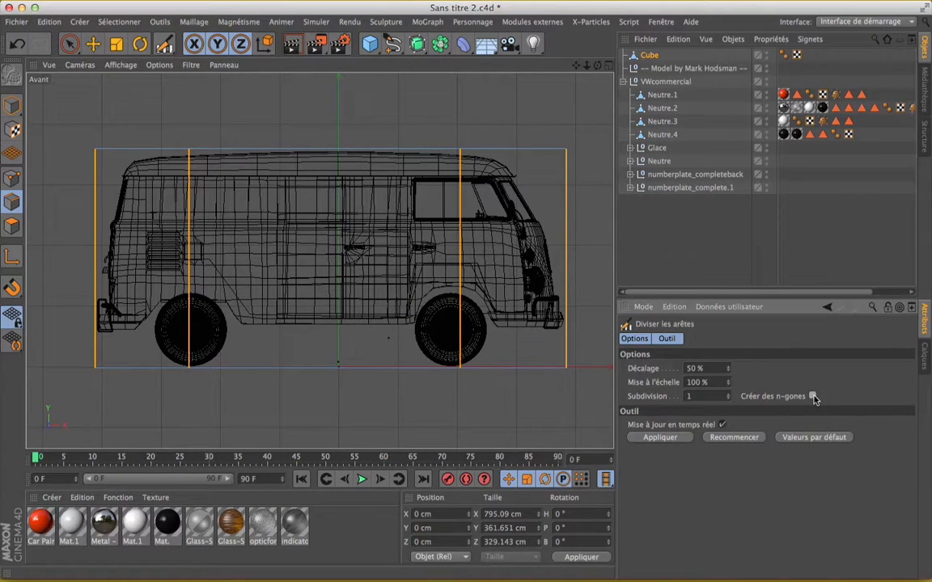
click(670, 438)
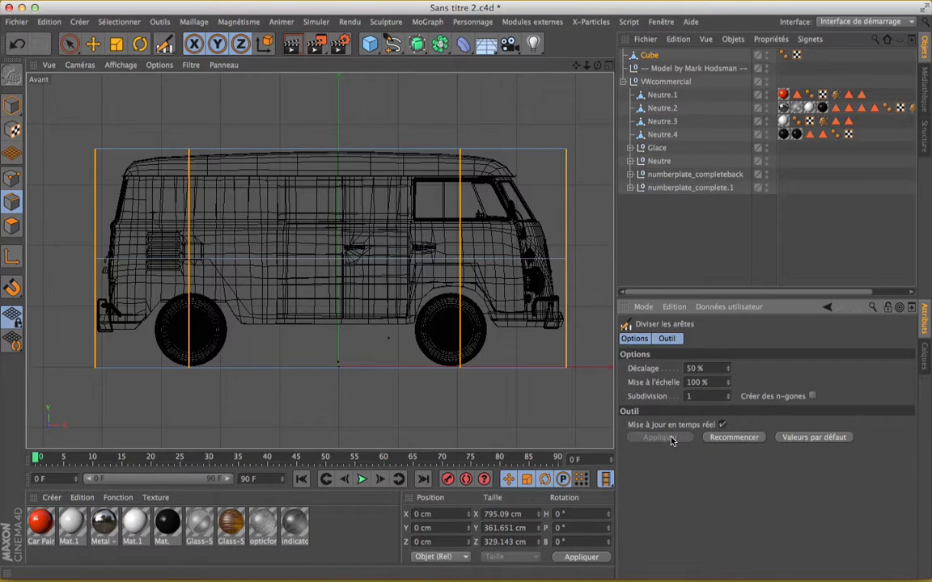
Try Subdivision values up to 6 for the edge division and settle on 2
click(729, 395)
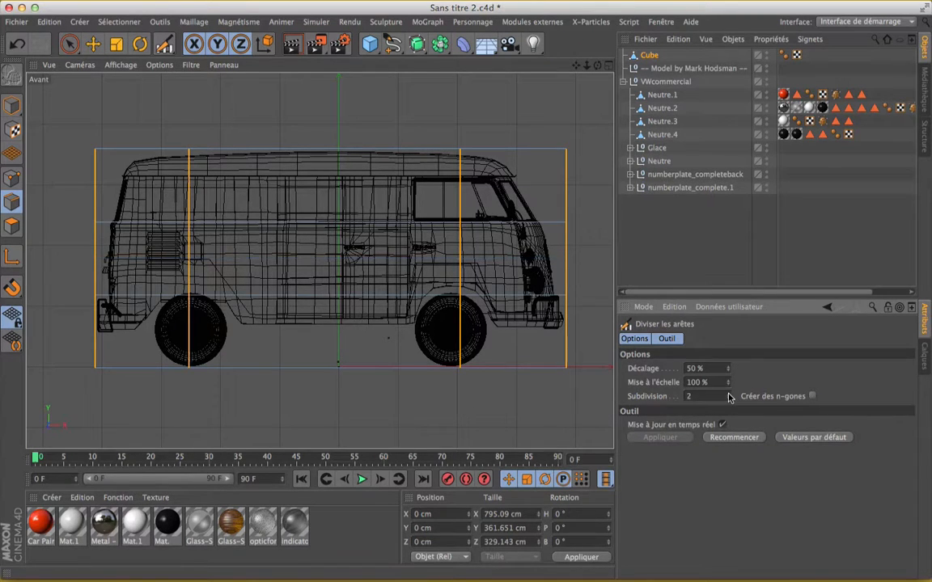
click(729, 395)
click(729, 395)
click(729, 395)
click(729, 395)
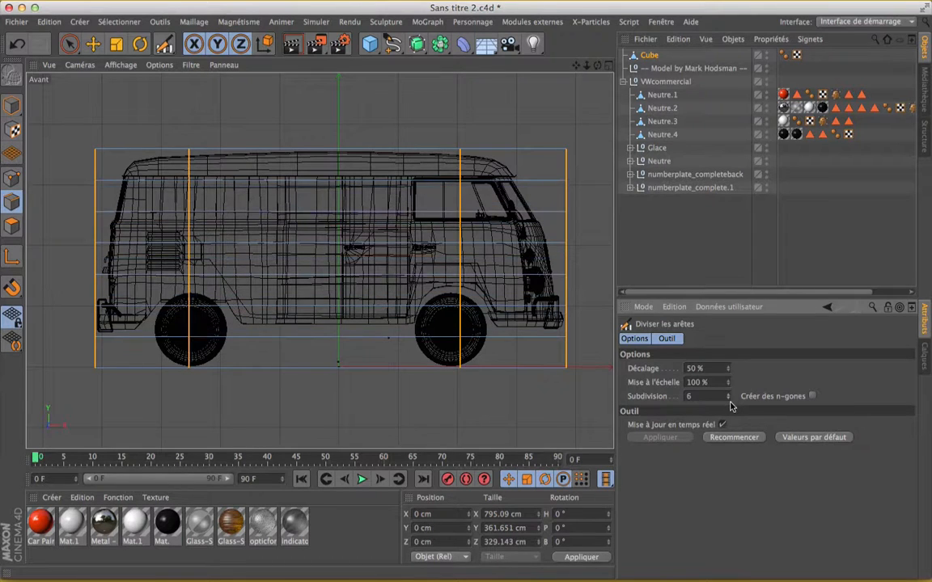
click(729, 399)
click(729, 399)
click(729, 399)
click(728, 399)
click(729, 399)
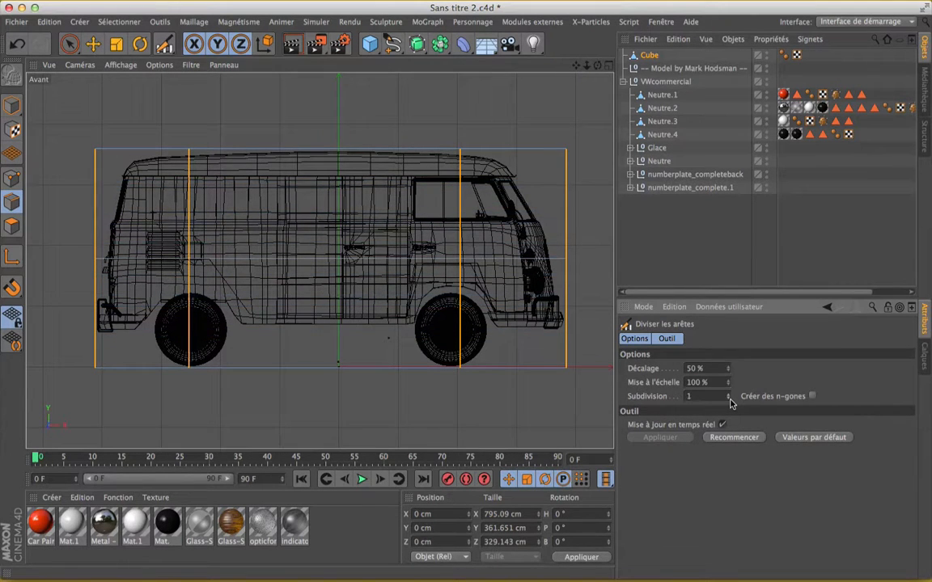
click(729, 395)
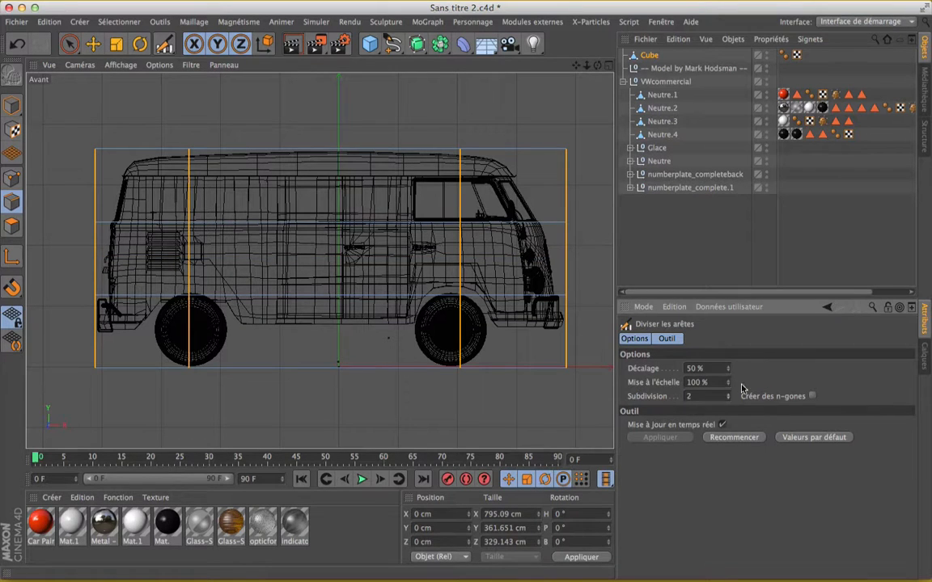
Return to point editing with the selection brush and move the cube's upper rear corner points inward and down onto the van's rear roof edge
click(70, 45)
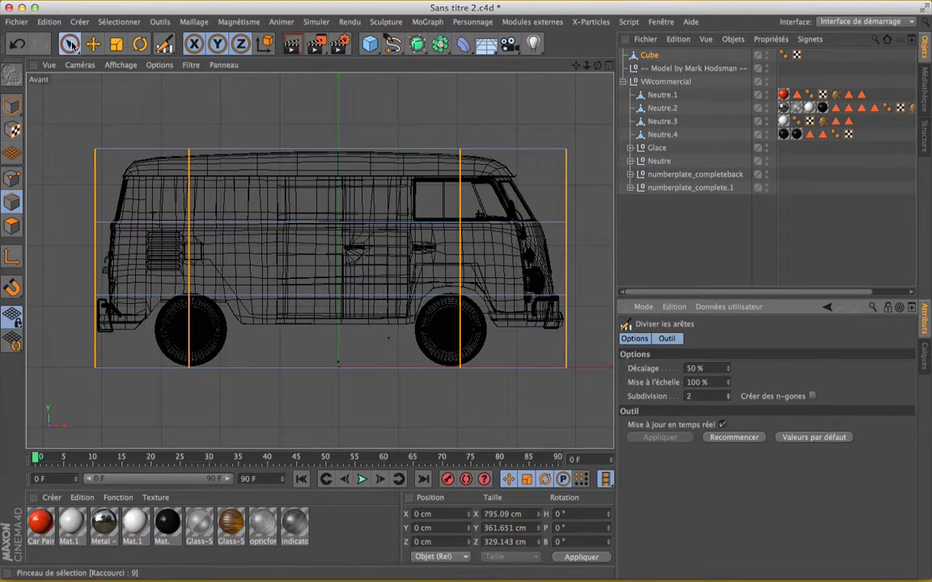
click(13, 180)
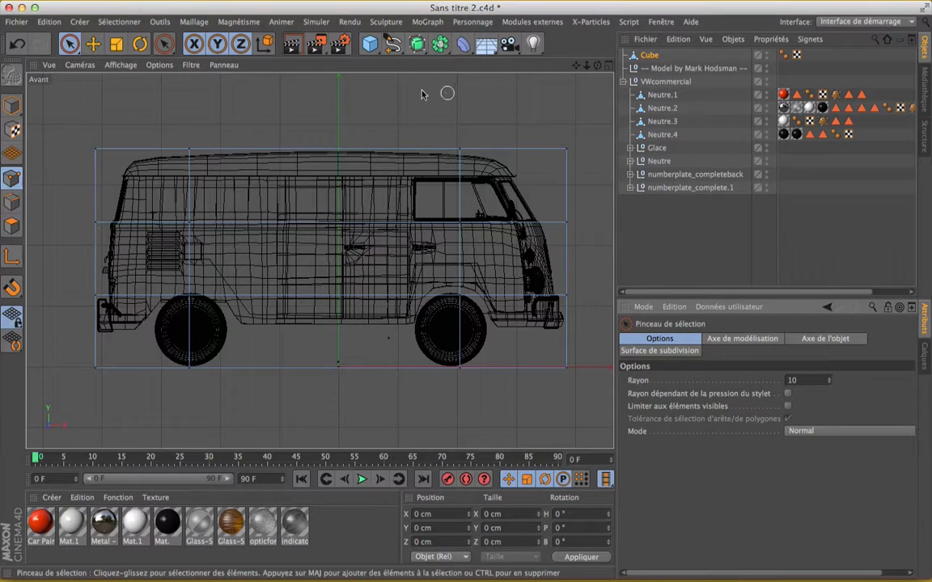
click(95, 148)
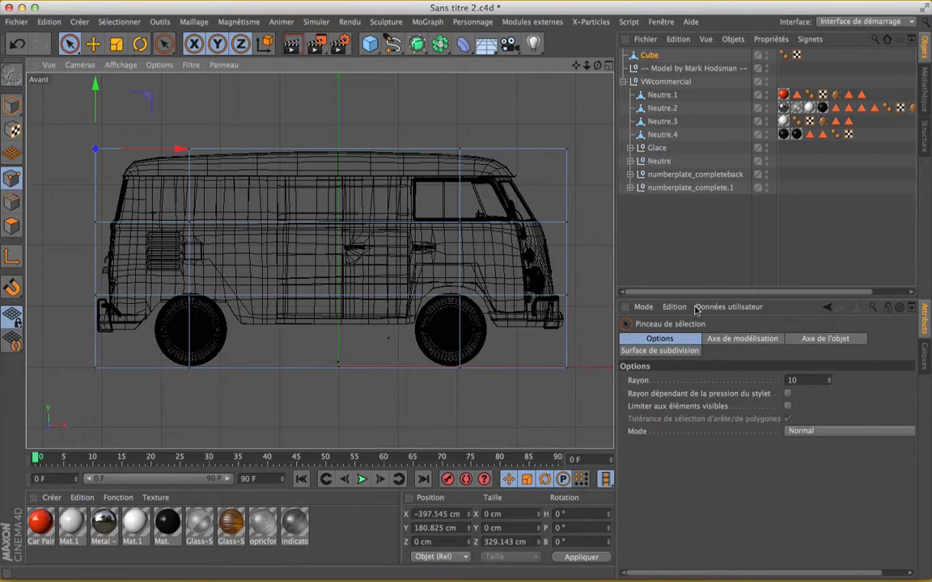
drag(146, 102, 178, 116)
Move the cube's upper front corner points to about X 296 cm, Y 161 cm, against the front roof edge
click(567, 149)
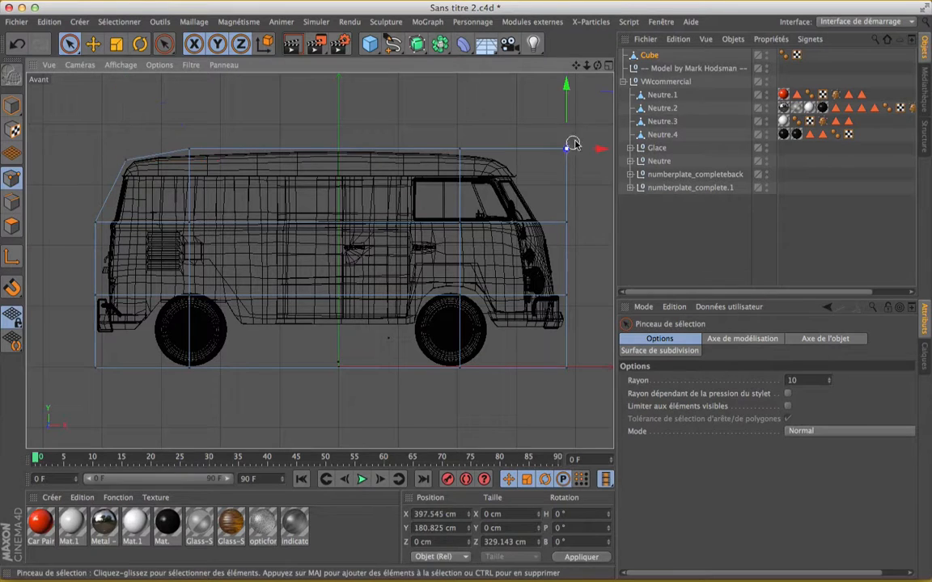
drag(576, 64, 509, 85)
drag(550, 122, 489, 130)
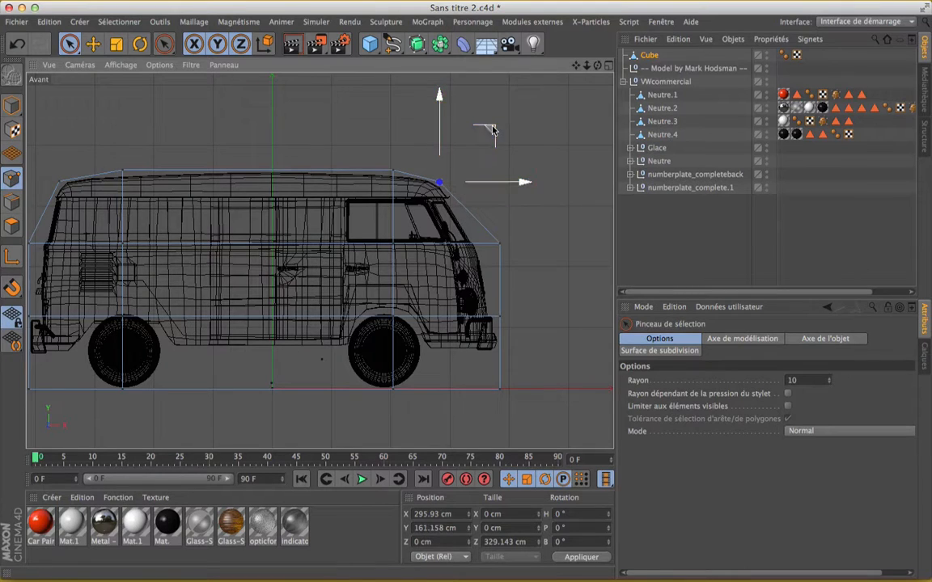
Move the front points below the windshield to about X 364 cm, Y 58 cm, and adjust the front roof points to about X 300 cm, Y 158 cm
click(500, 248)
drag(547, 191, 532, 197)
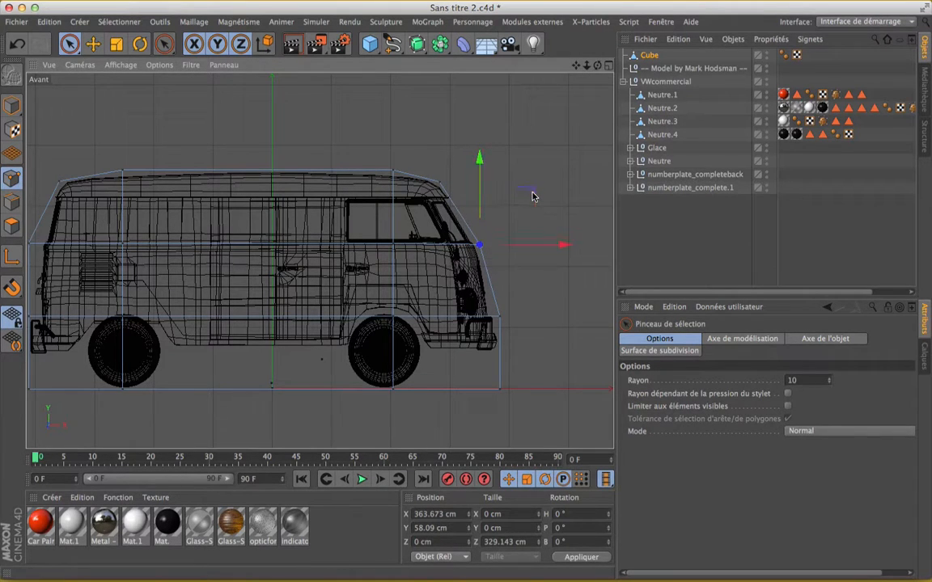
click(441, 188)
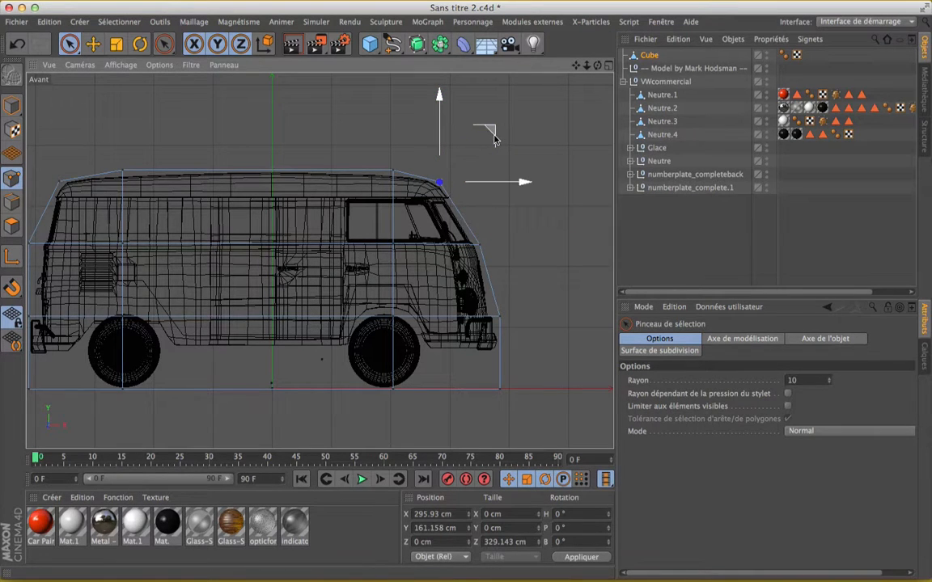
drag(495, 139, 497, 142)
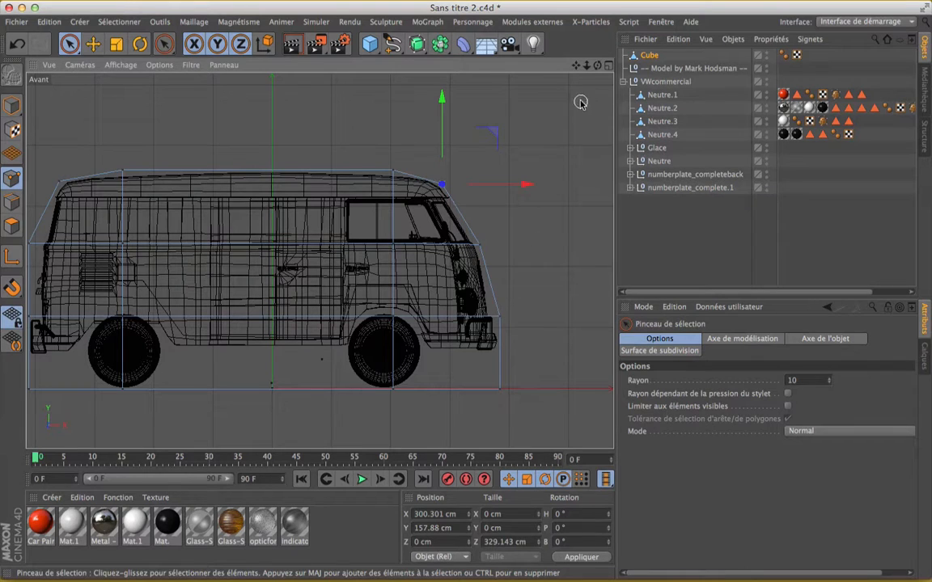
Move the rear points of the upper horizontal division along X to about -379 cm, closer to the van's back
drag(575, 65, 734, 59)
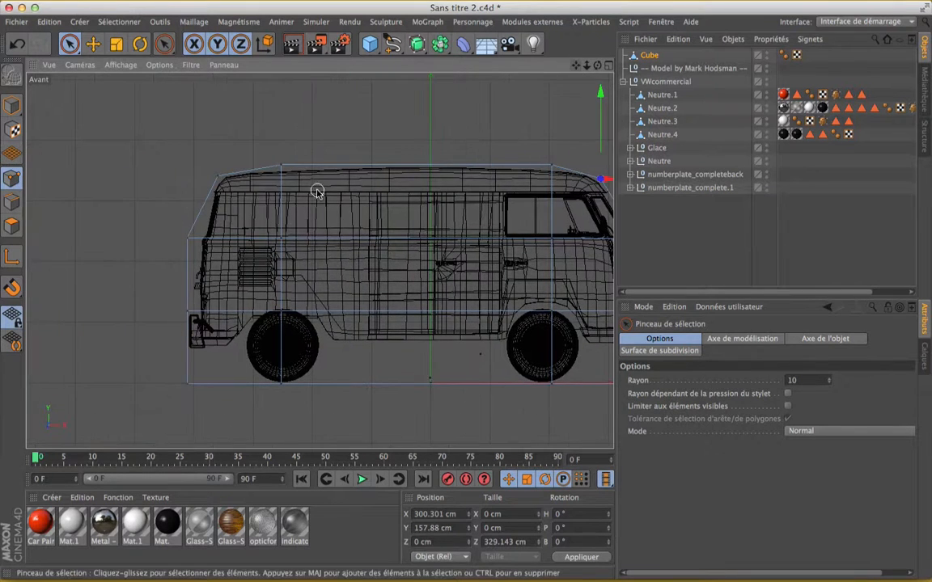
click(189, 240)
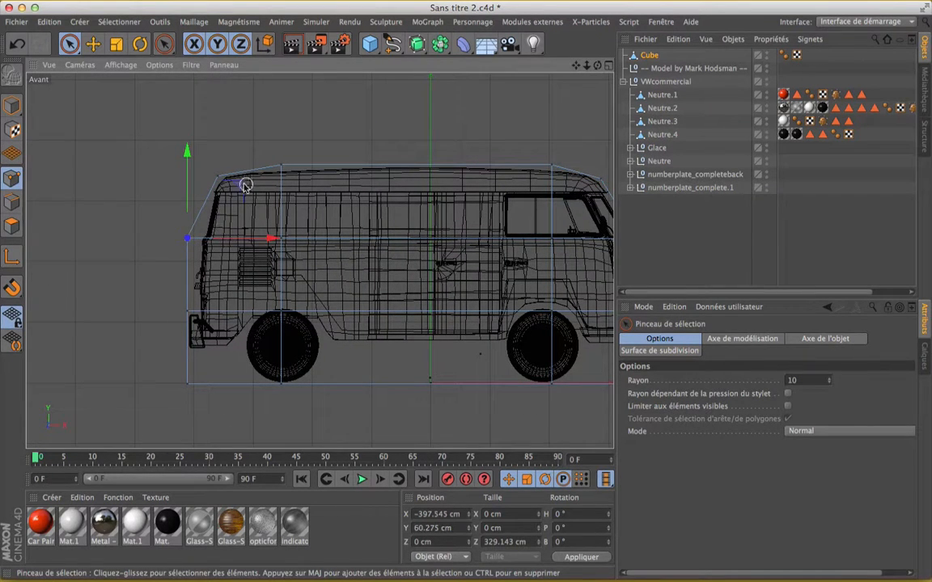
drag(271, 242, 283, 244)
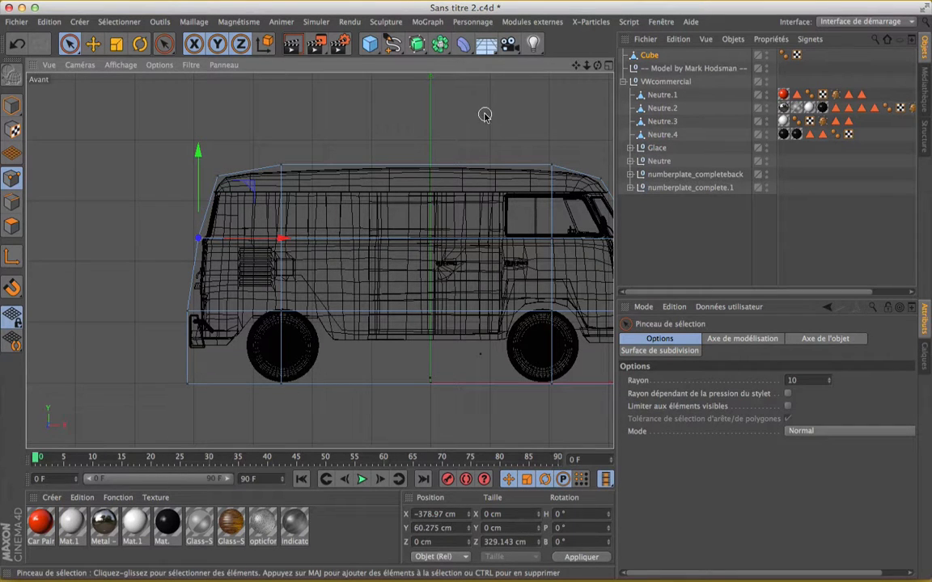
In the Droite view, select the cube's roof points on both sides and scale them along Z to about 260 cm wide
drag(575, 66, 446, 61)
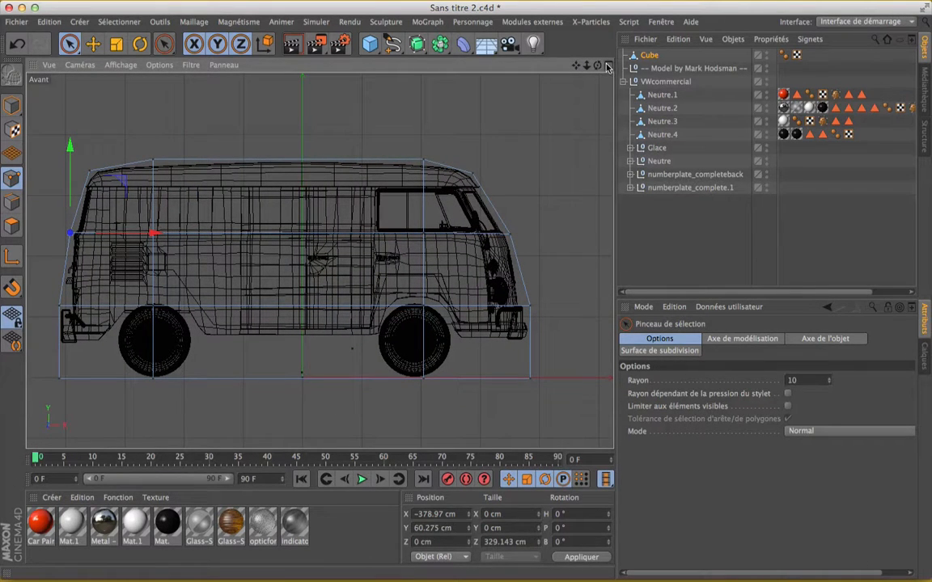
click(609, 66)
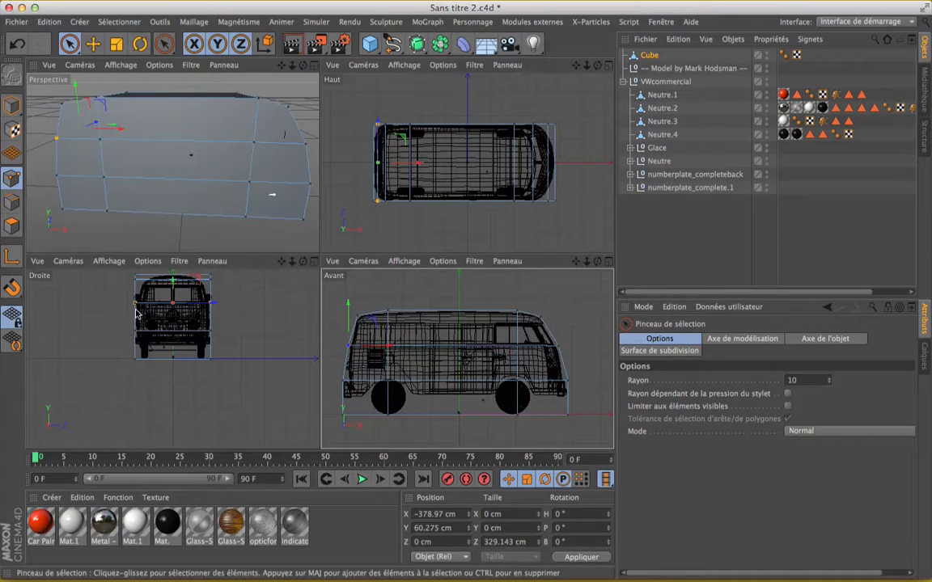
click(312, 262)
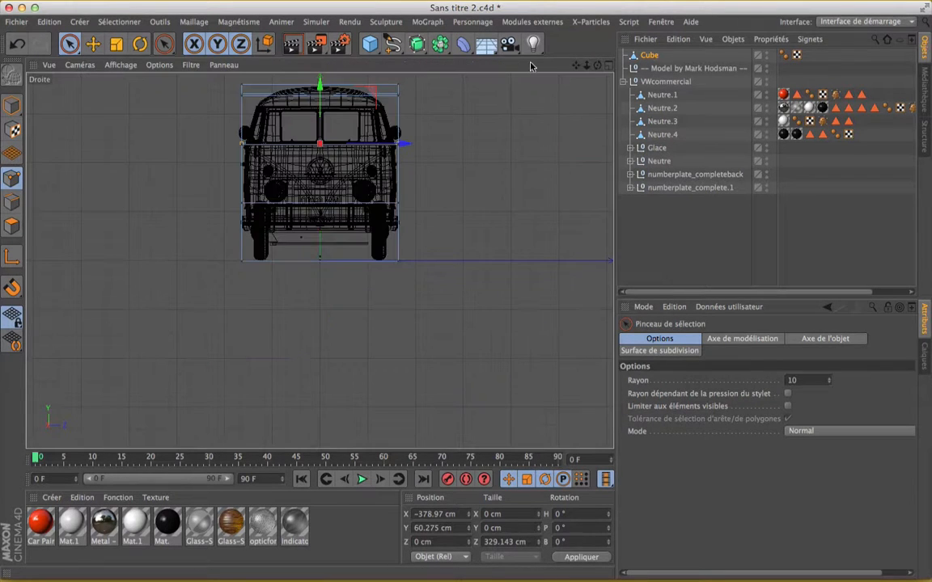
drag(576, 67, 583, 158)
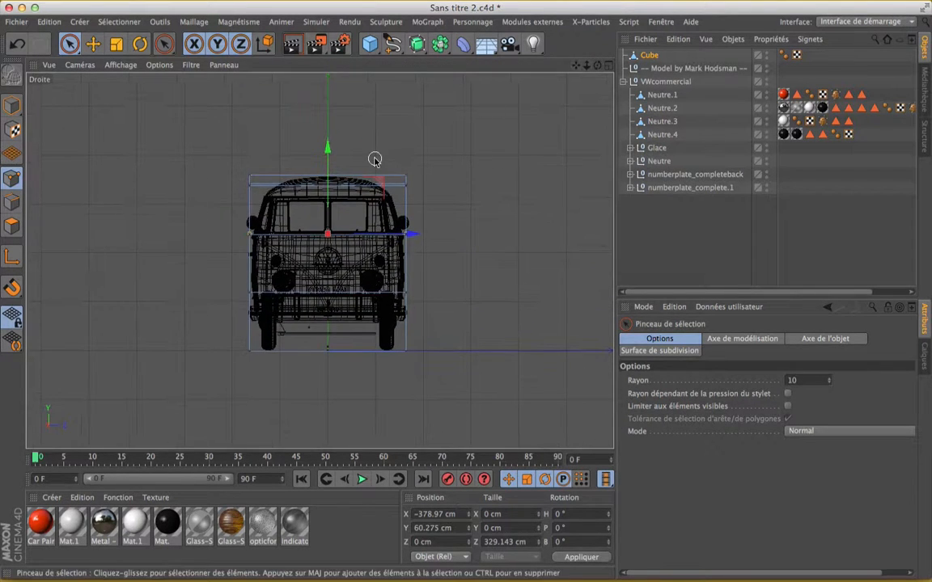
scroll(375, 159, up, 5)
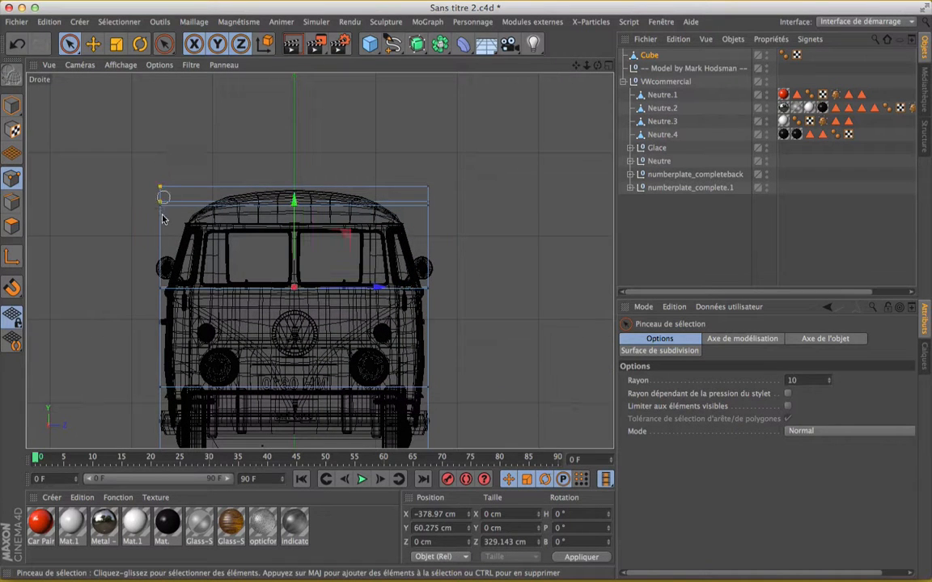
drag(161, 193, 161, 220)
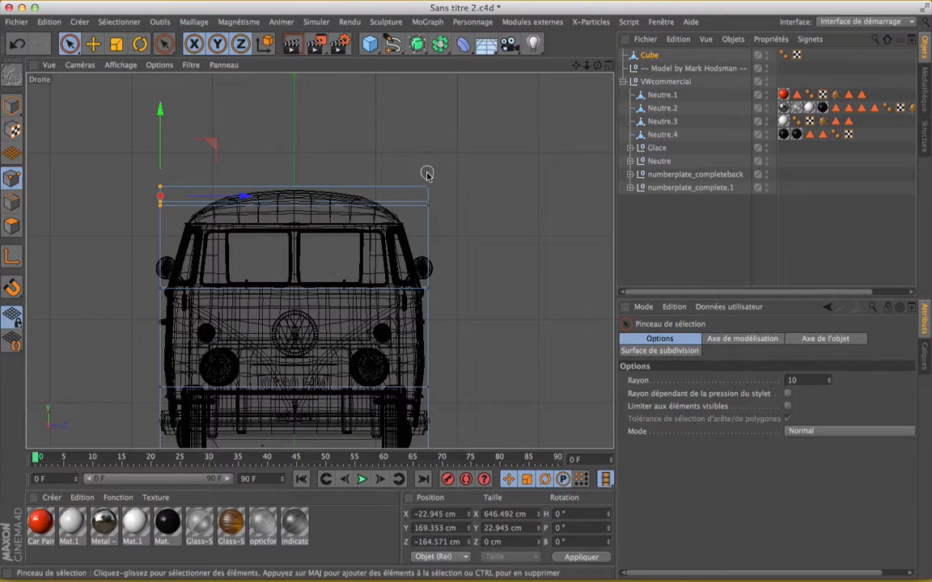
shift+drag(427, 174, 428, 223)
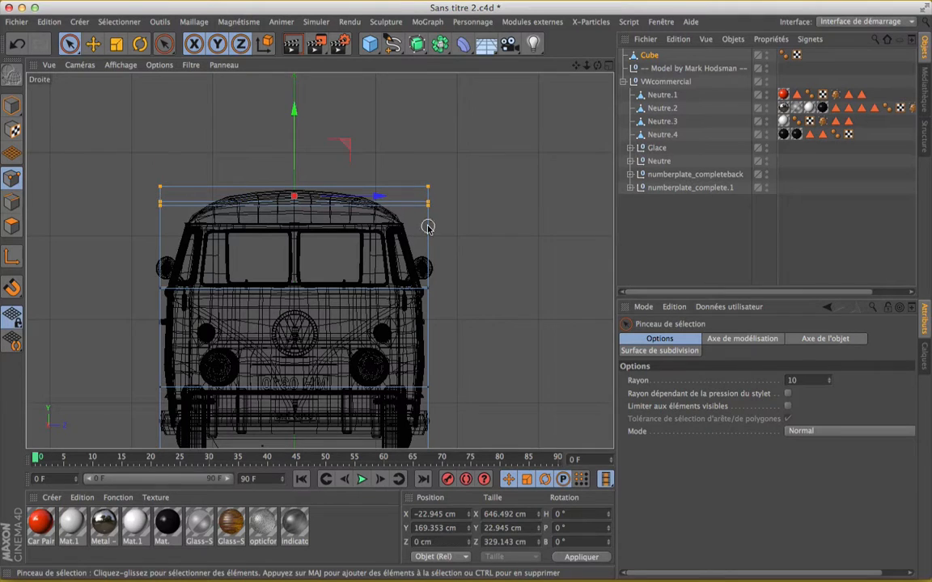
click(114, 45)
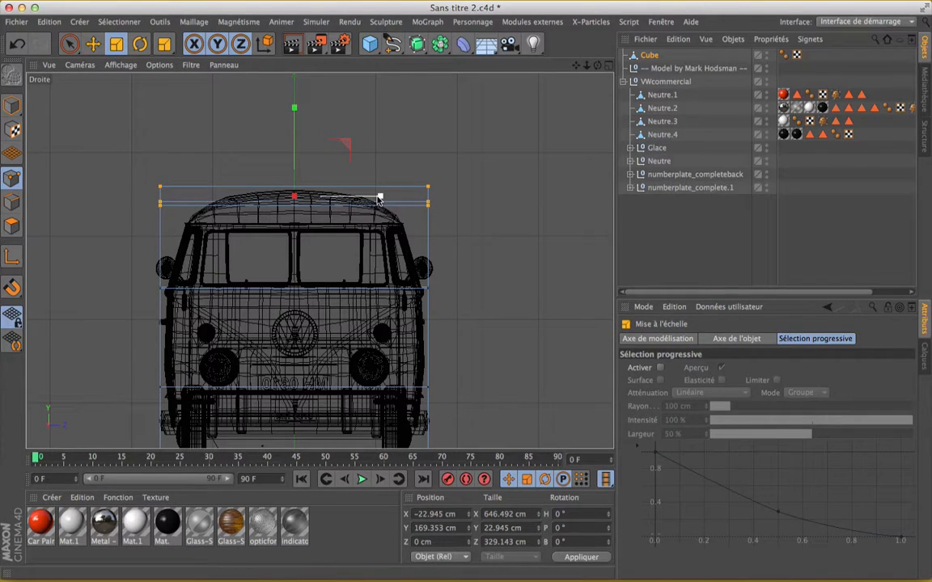
drag(379, 199, 360, 206)
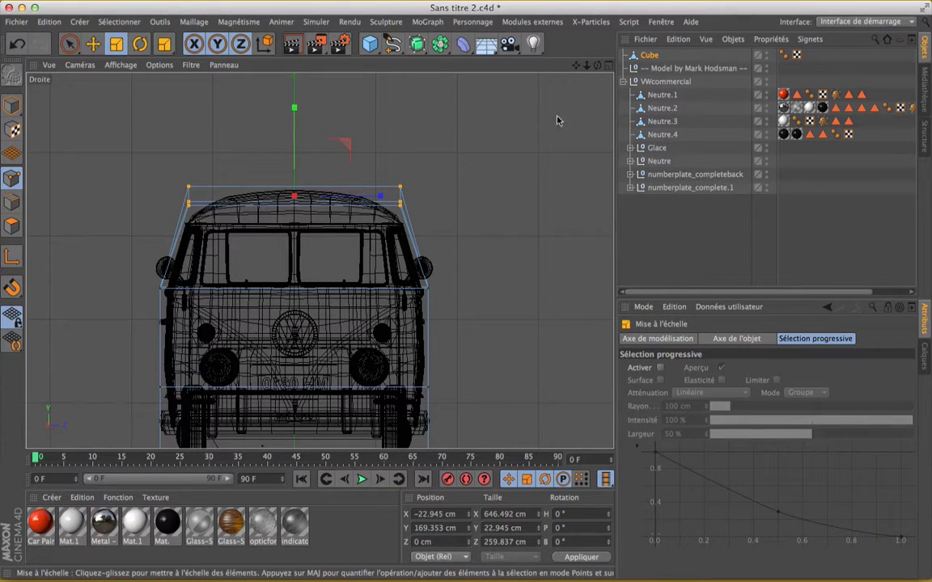
Select the cube's bottom points on both sides in the Droite view and scale them along Z to about 309 cm wide
drag(587, 65, 595, 1)
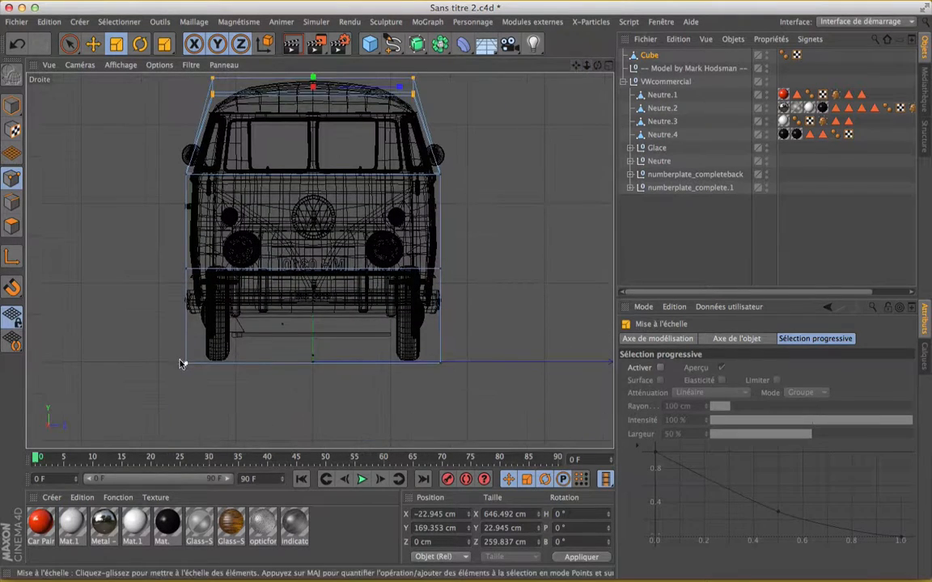
click(69, 45)
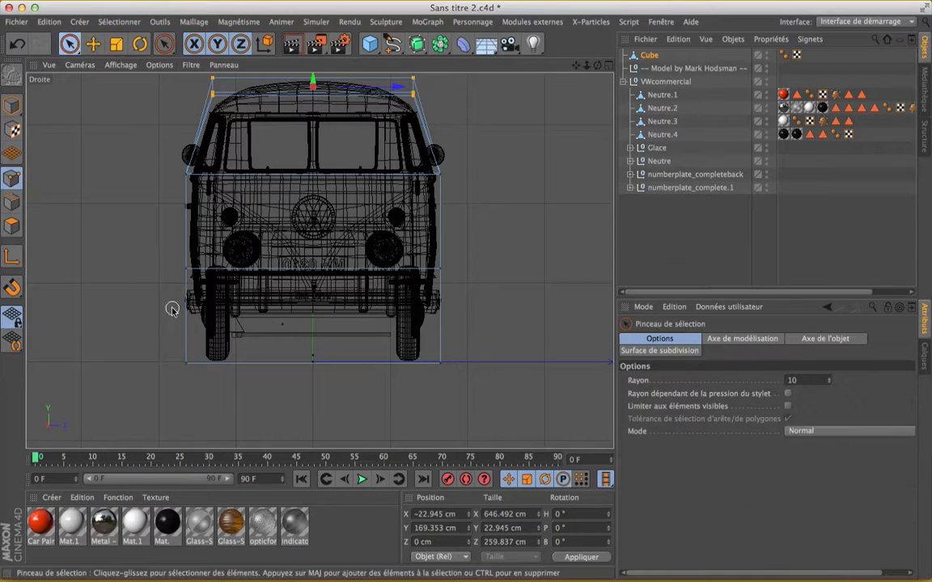
drag(183, 366, 439, 364)
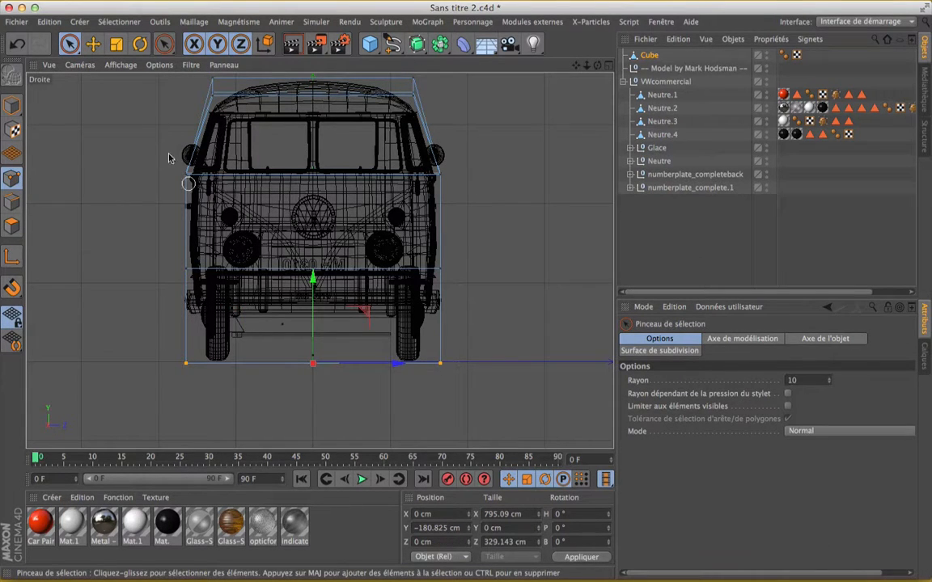
click(115, 46)
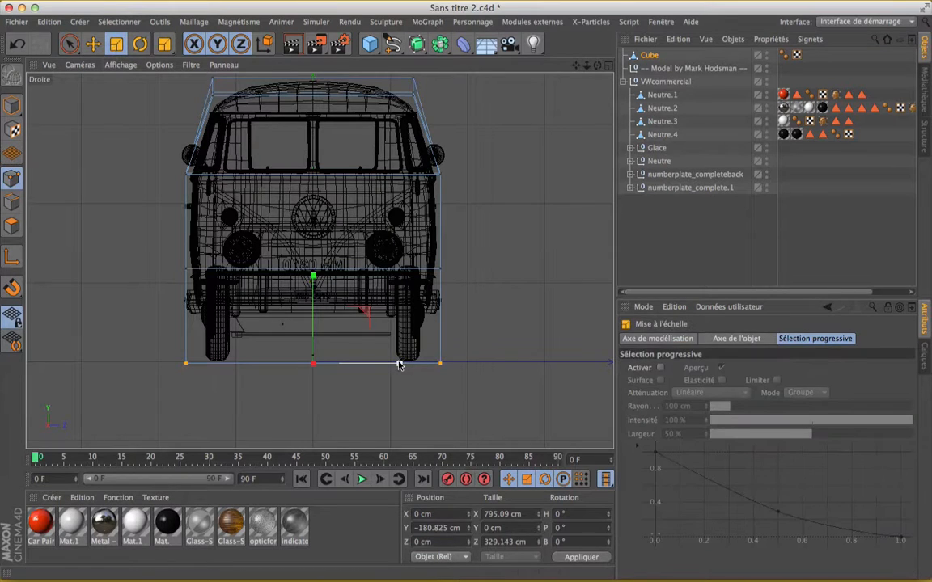
drag(396, 365, 396, 364)
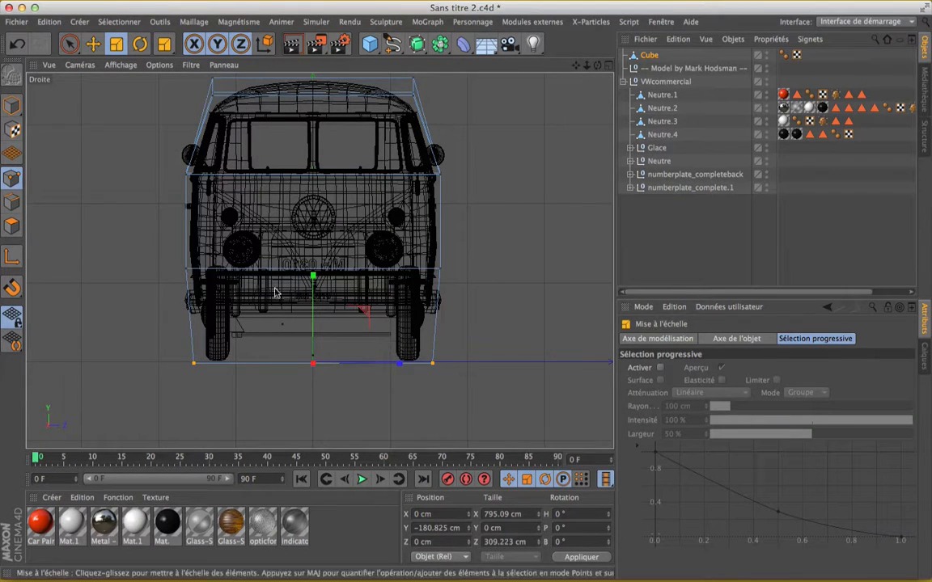
Select the points of the lower horizontal division on both sides and scale them along Z to about 334 cm wide
click(69, 44)
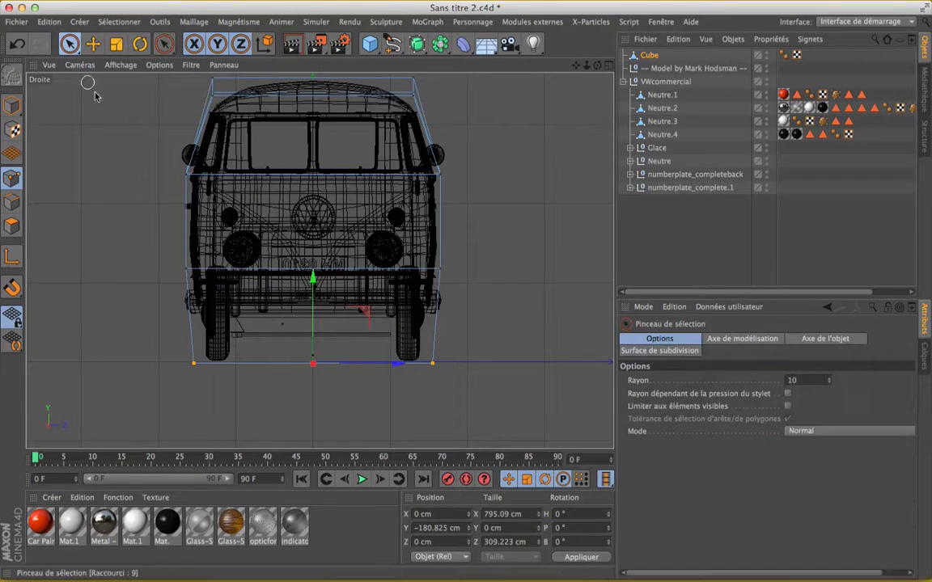
click(186, 267)
shift+click(443, 270)
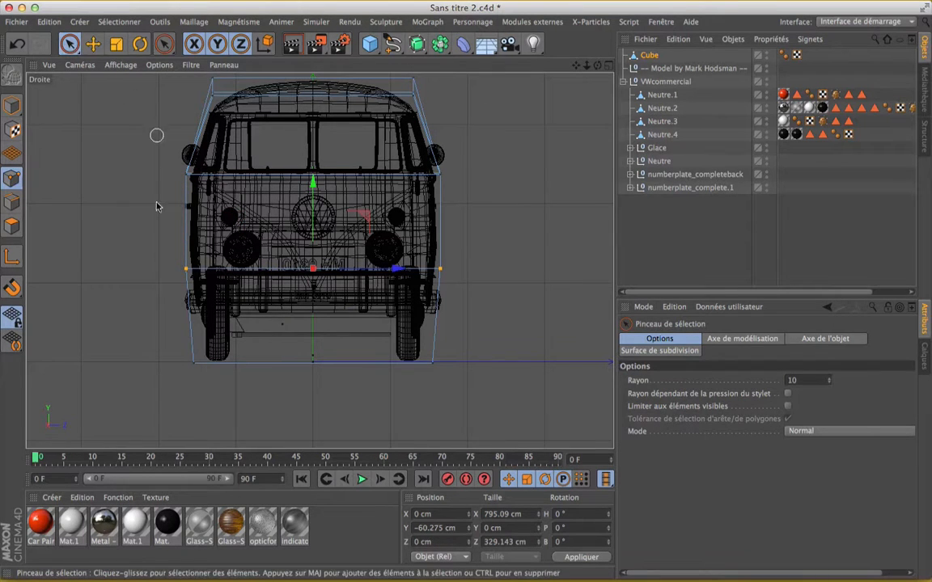
click(116, 45)
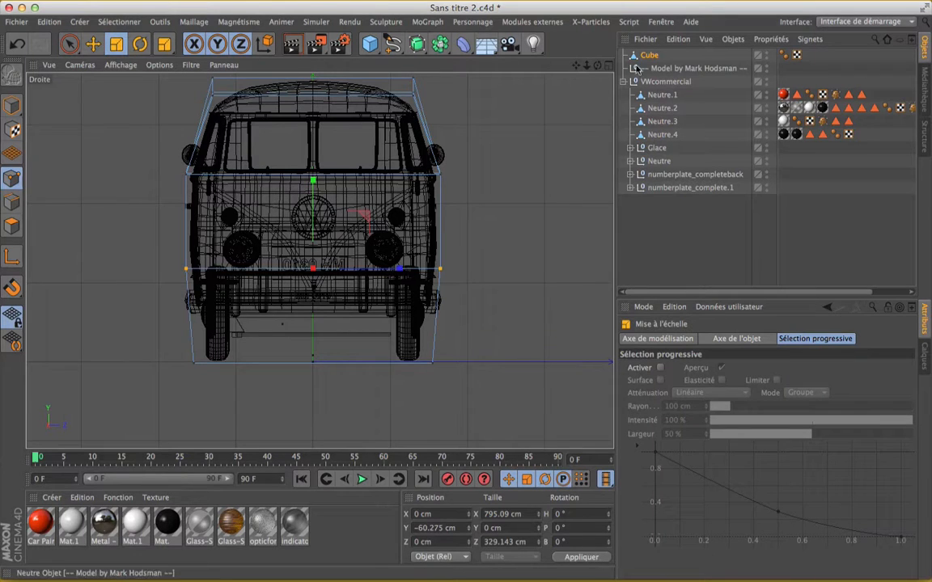
click(609, 66)
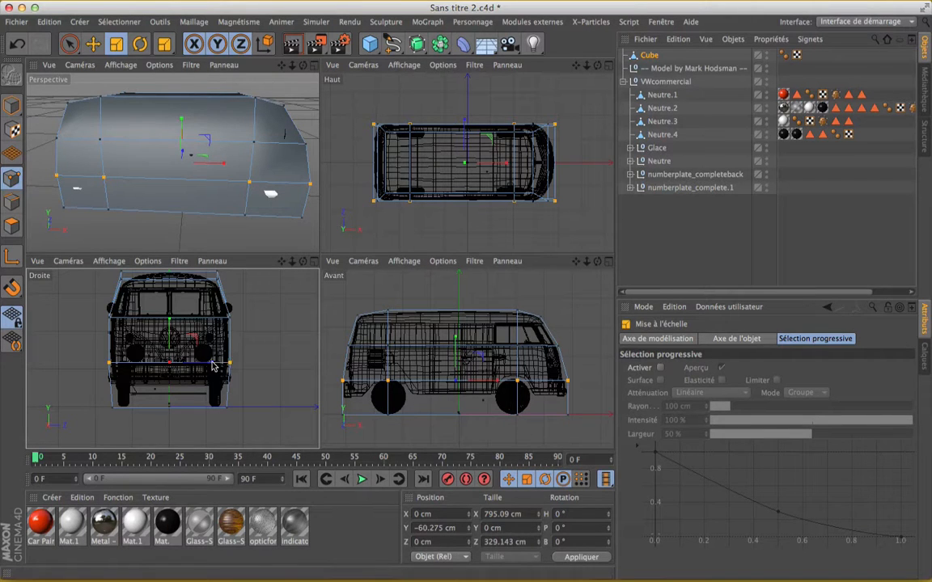
drag(214, 367, 215, 368)
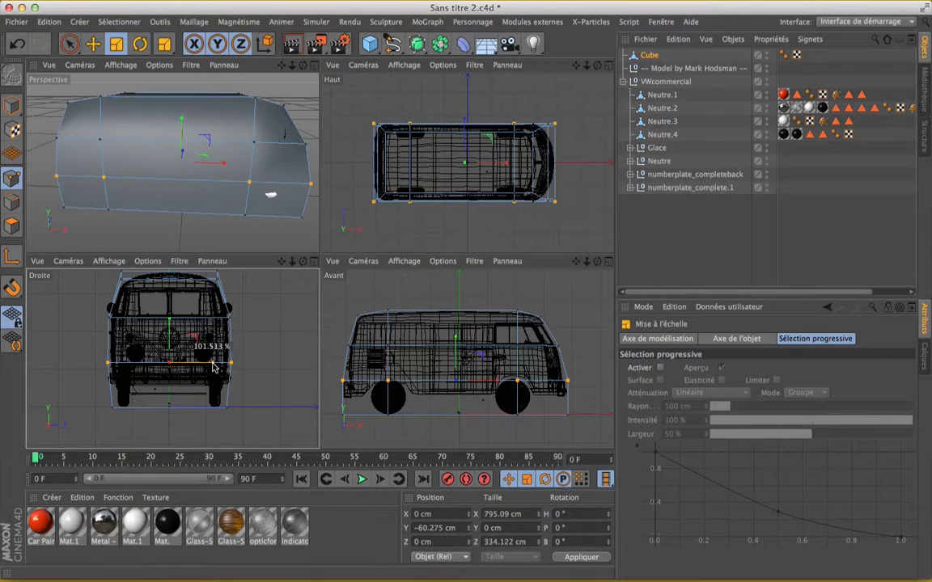
drag(212, 366, 215, 366)
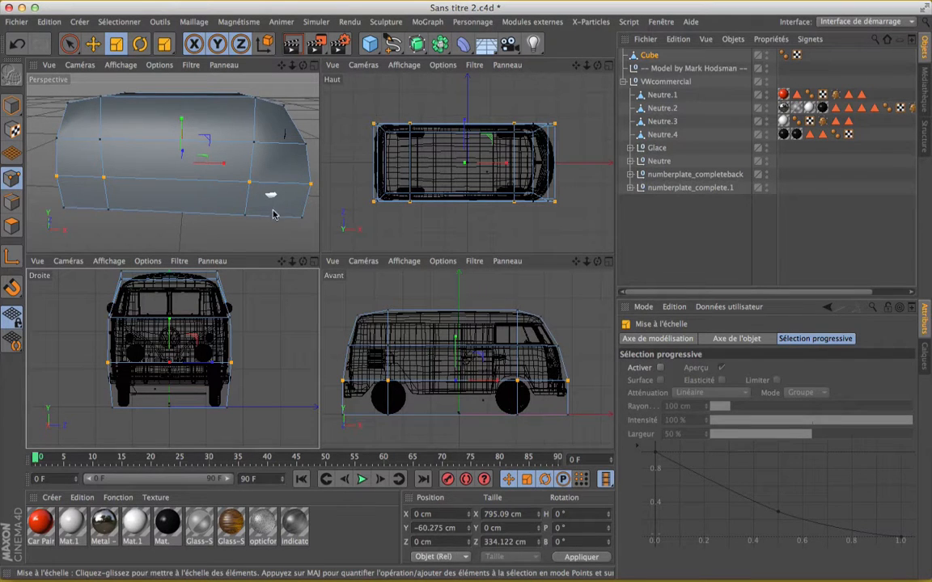
click(314, 262)
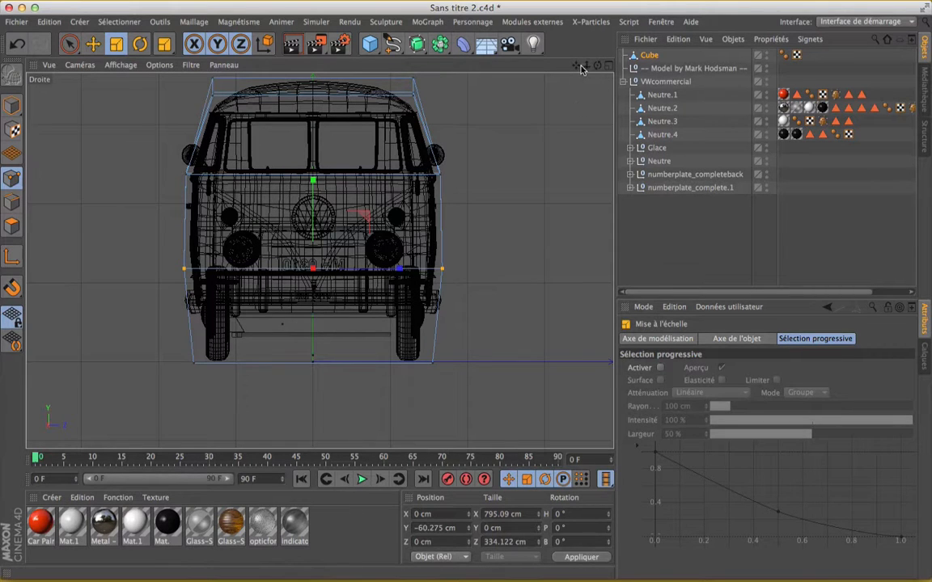
alt+middle_drag(550, 116, 564, 195)
alt+middle_drag(321, 261, 321, 235)
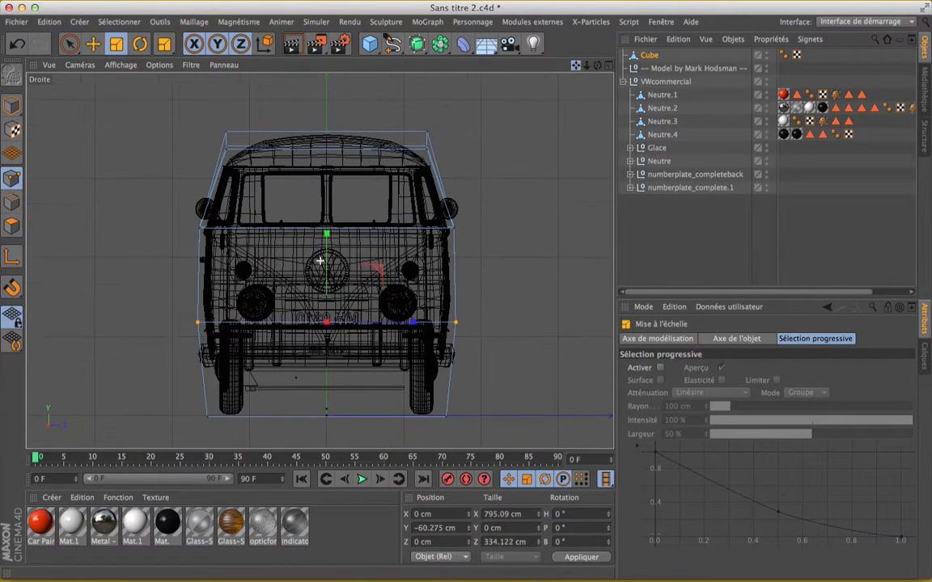
click(609, 66)
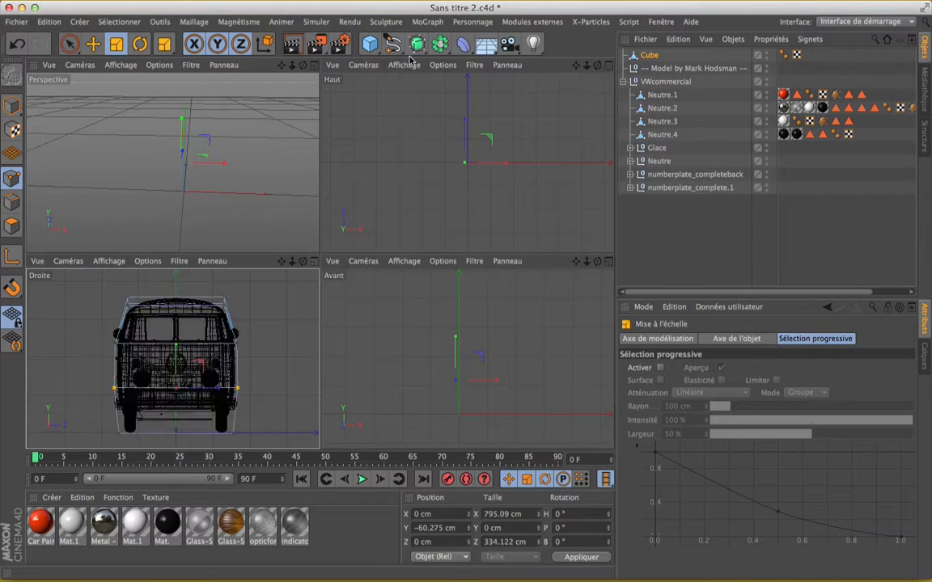
Ring-select the lengthwise edges of the cube's middle section in the Perspective view and cut them with two subdivisions
click(315, 66)
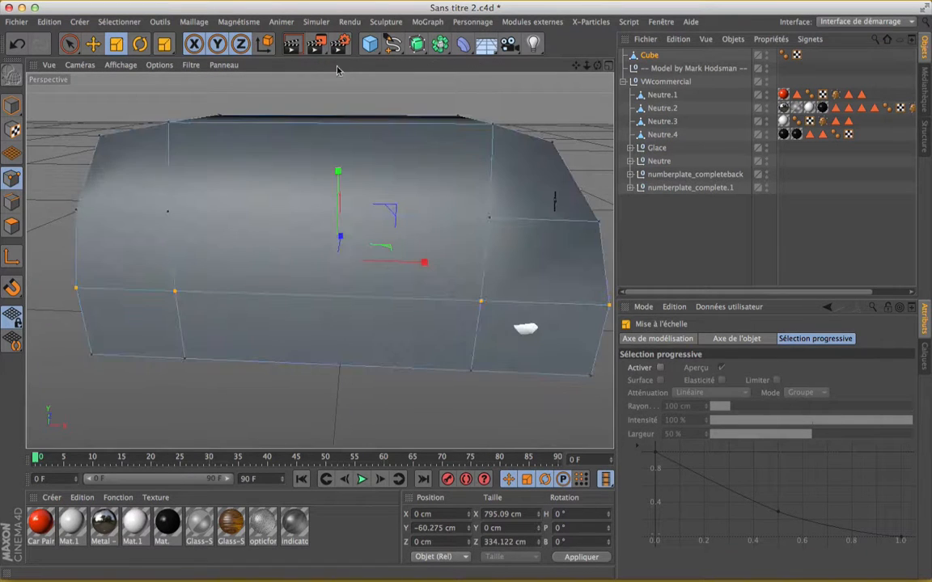
click(69, 44)
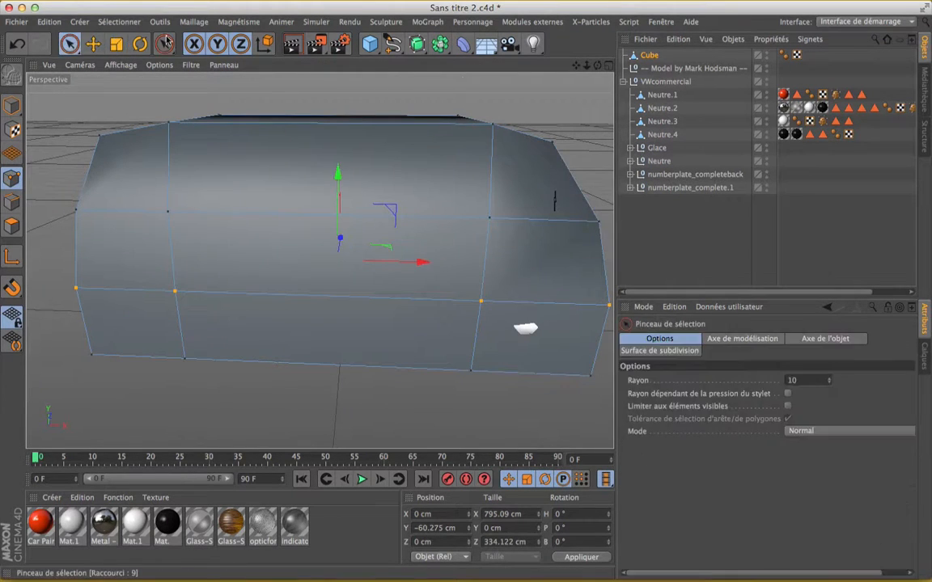
scroll(357, 141, down, 3)
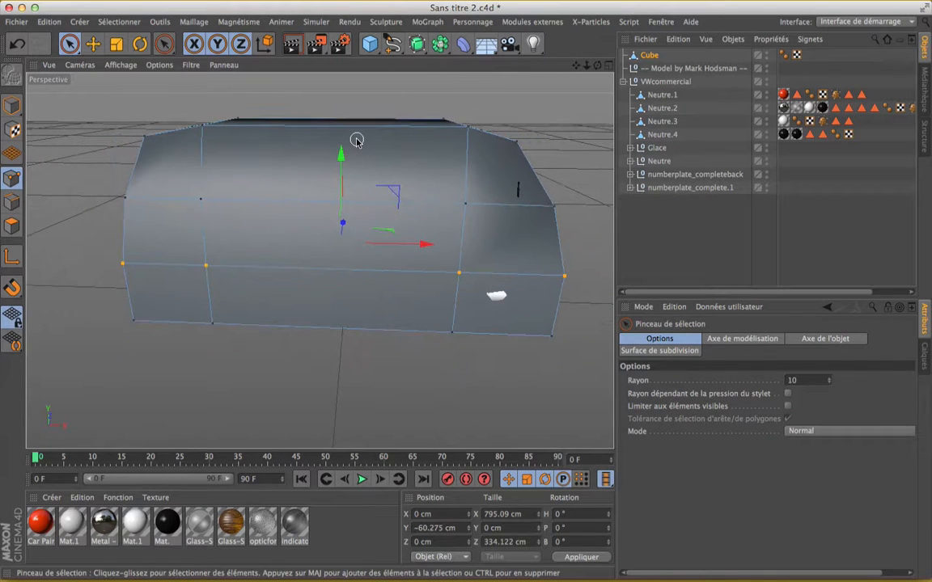
mouse_move(575, 64)
mouse_down()
mouse_move(520, 66)
mouse_move(543, 86)
mouse_up()
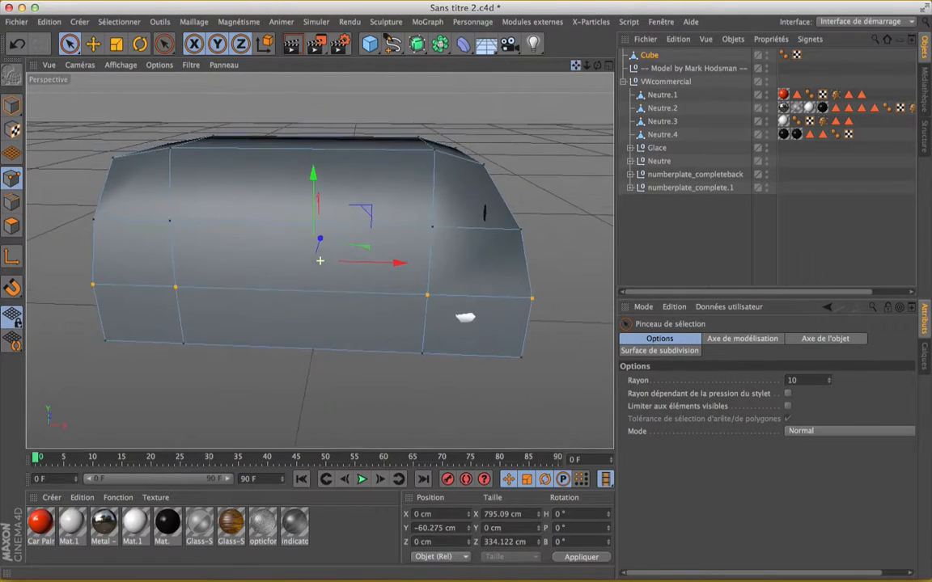
click(12, 204)
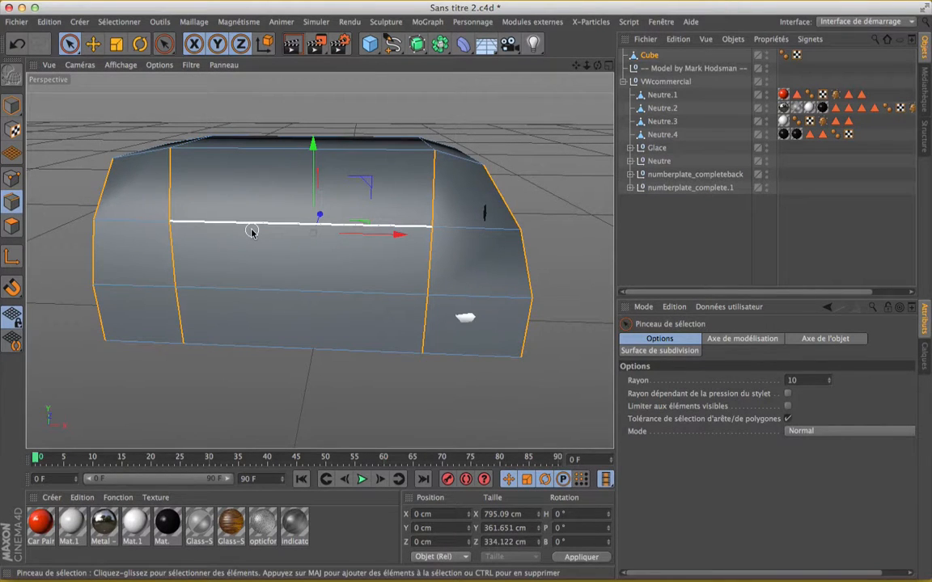
key(u)
key(b)
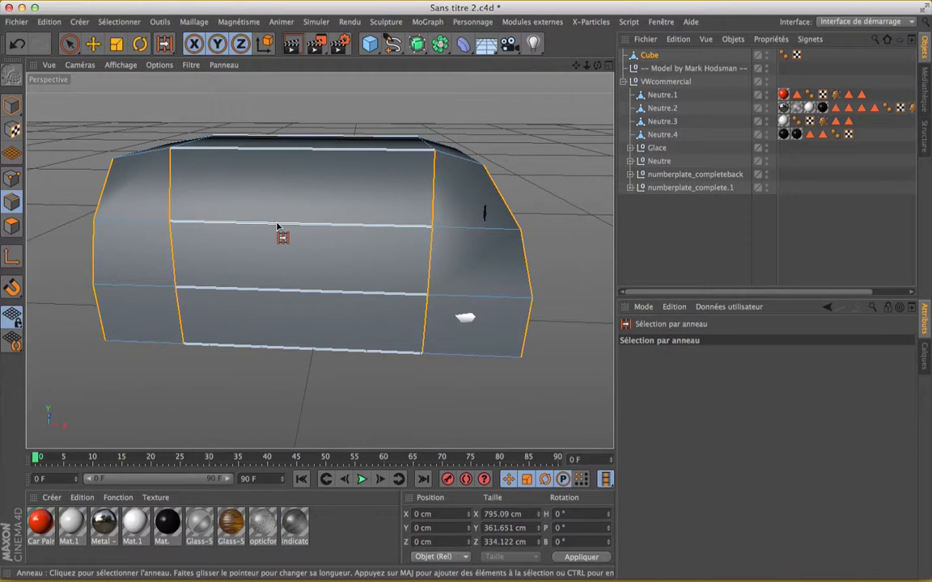
click(277, 227)
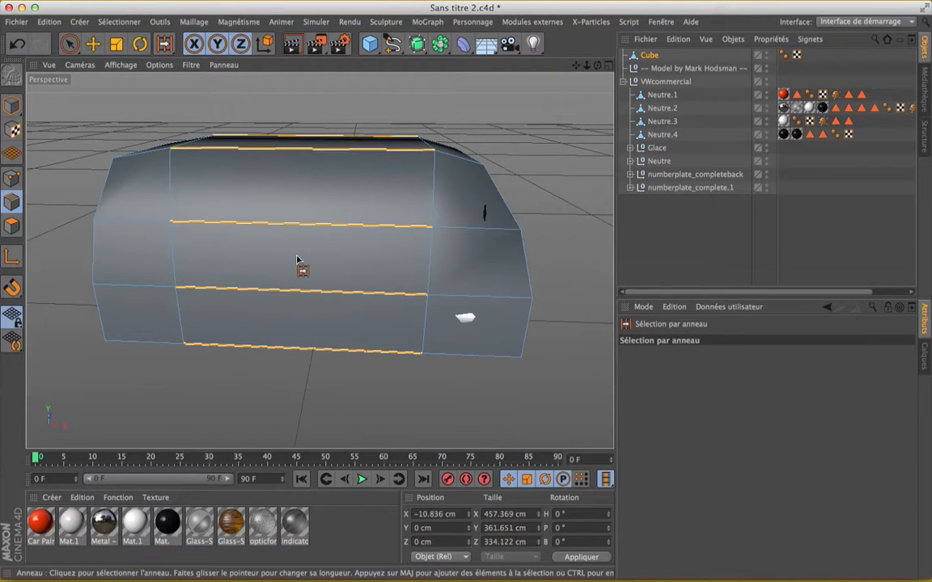
key(u)
key(f)
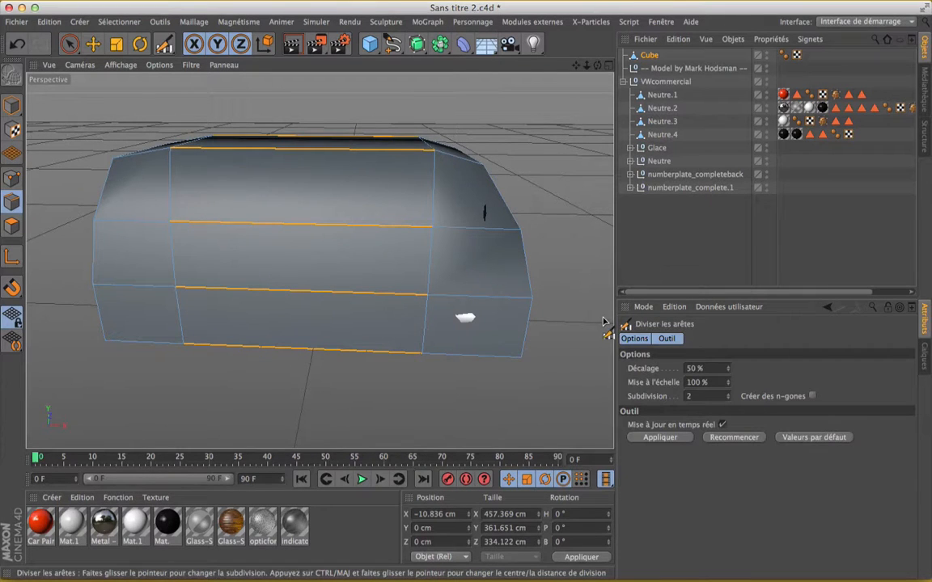
click(662, 437)
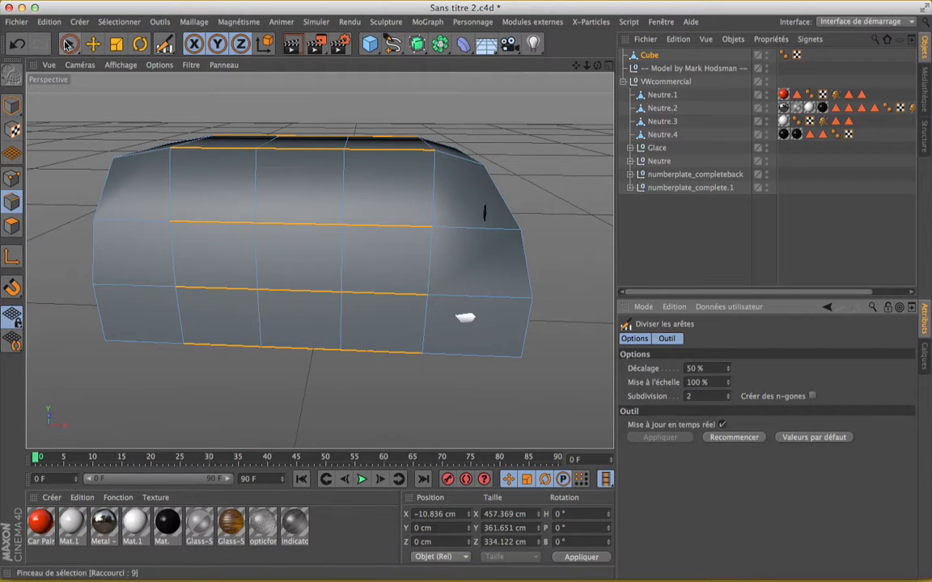
Ring-select the crosswise edges running over the cube's front and roof, cut them with two subdivisions, and clear the selection
click(69, 44)
drag(598, 65, 320, 260)
scroll(473, 234, down, 3)
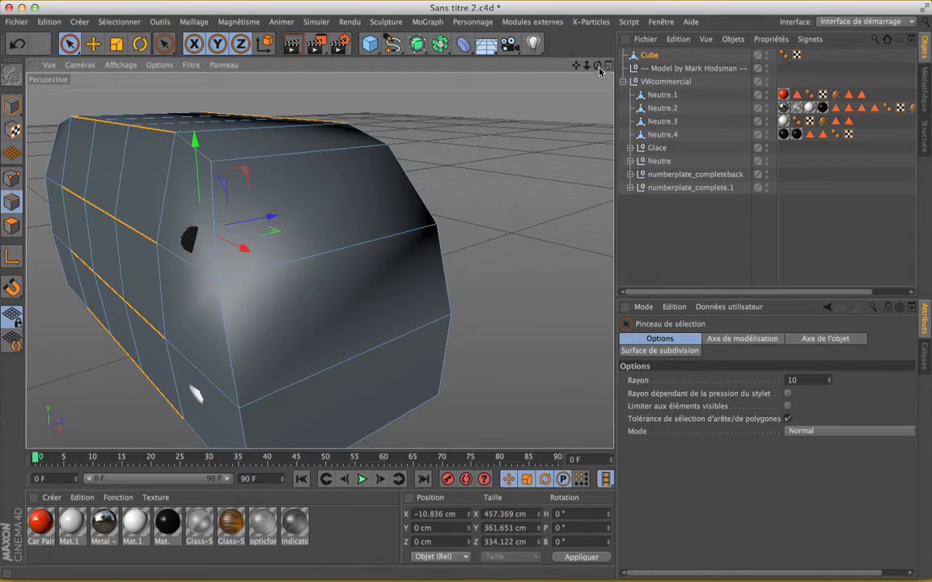
drag(598, 65, 599, 67)
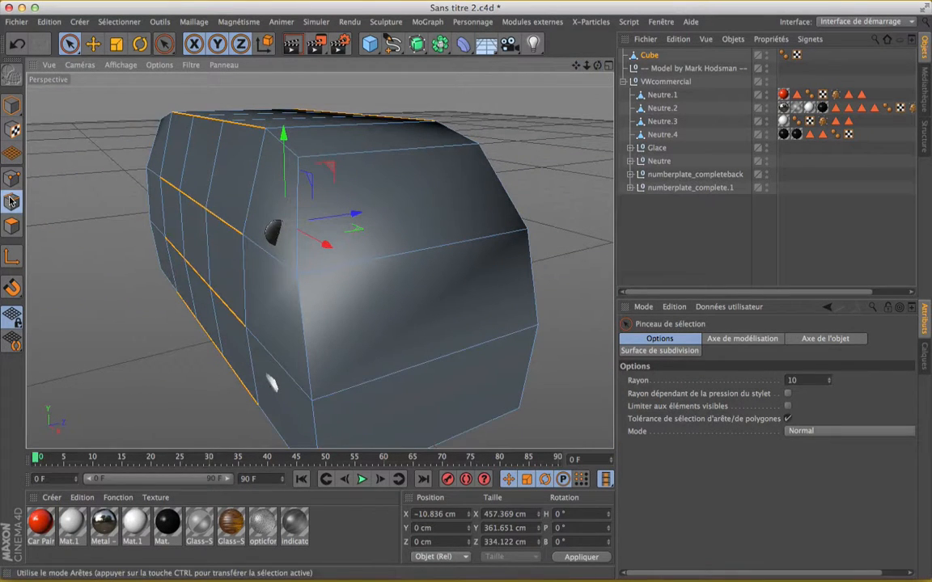
key(u)
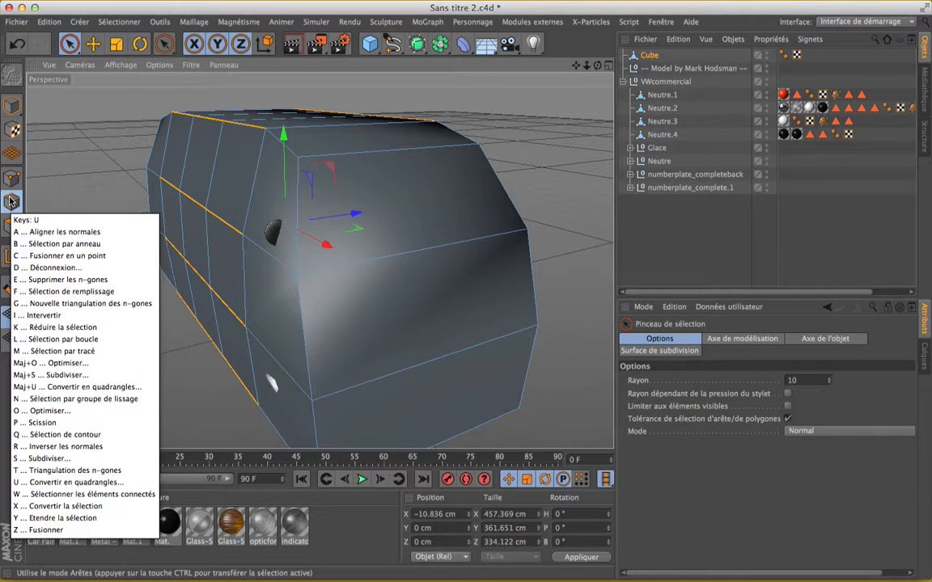
key(b)
click(380, 255)
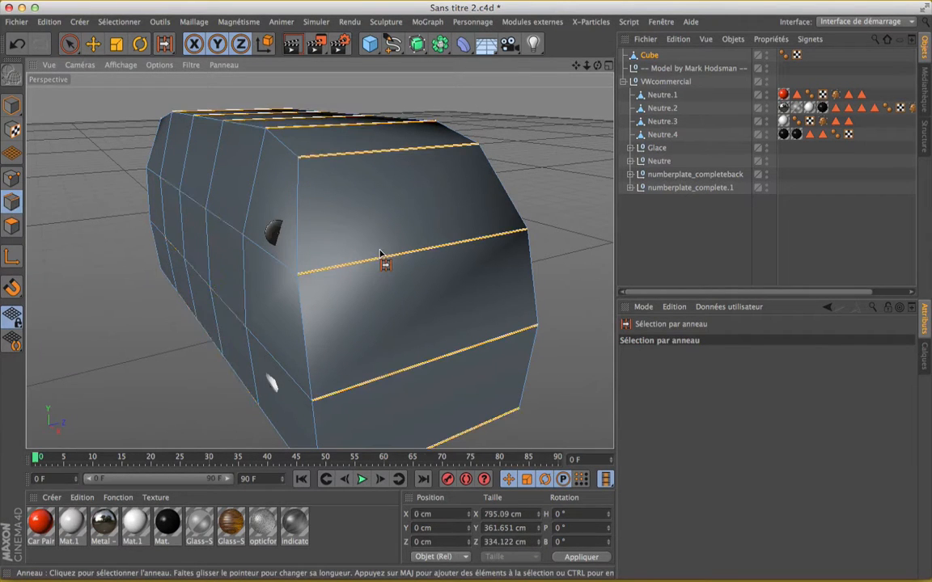
key(m)
key(f)
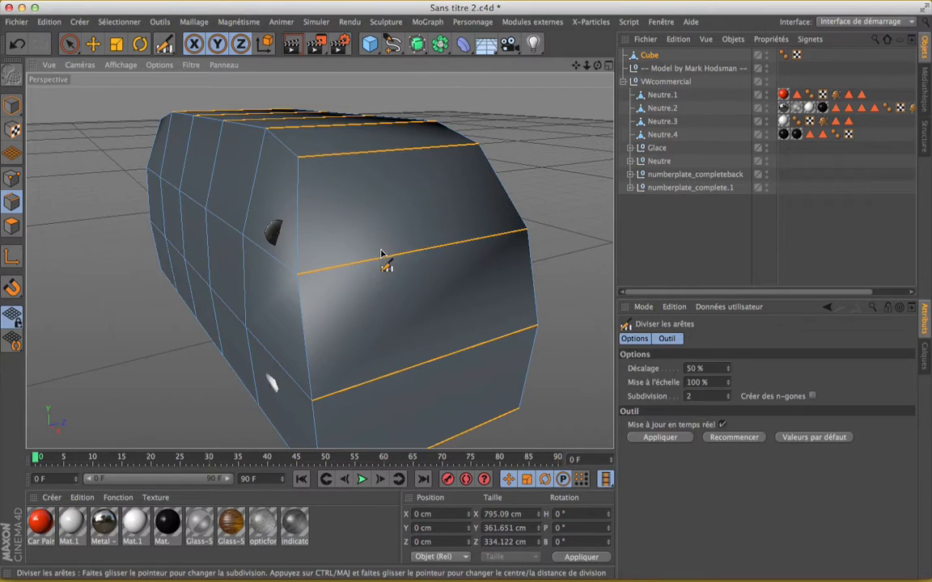
click(660, 438)
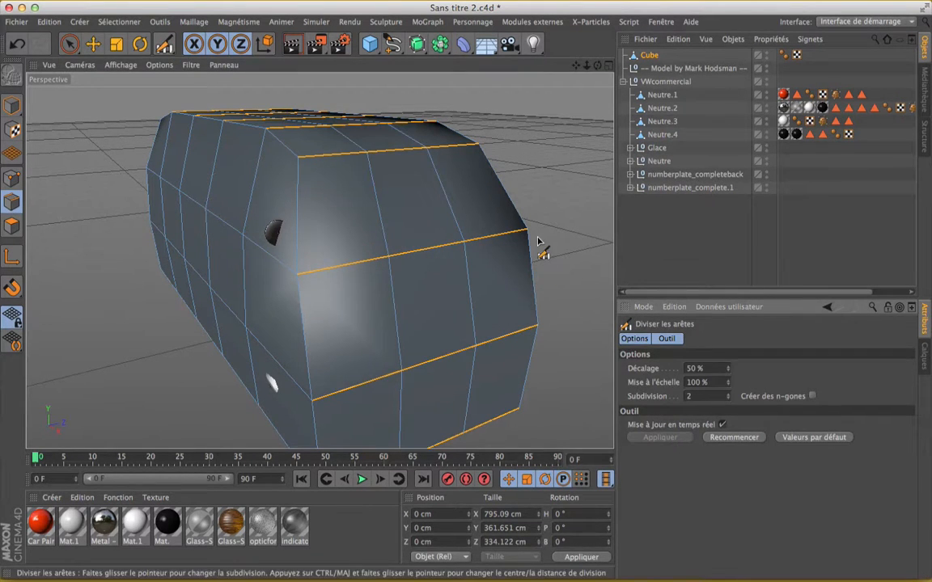
click(69, 46)
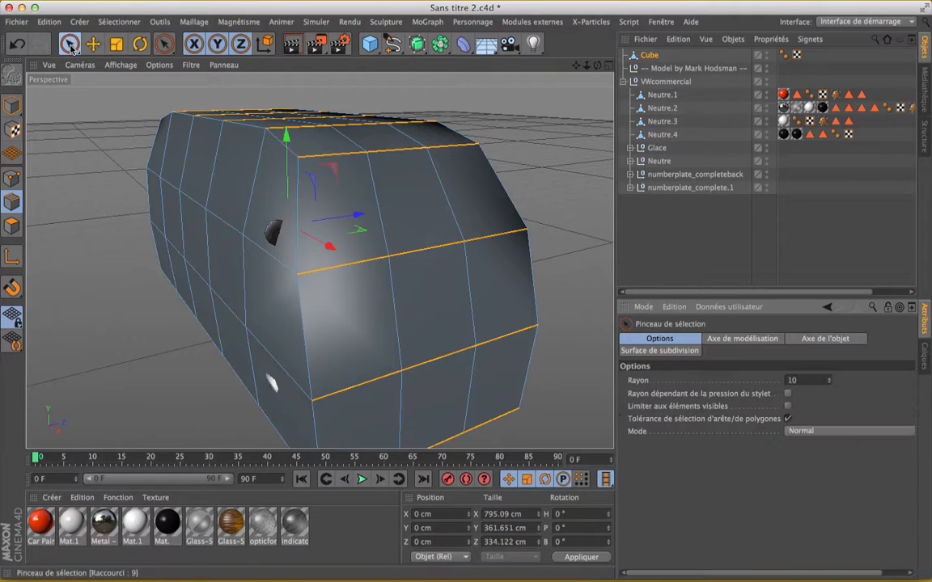
click(545, 139)
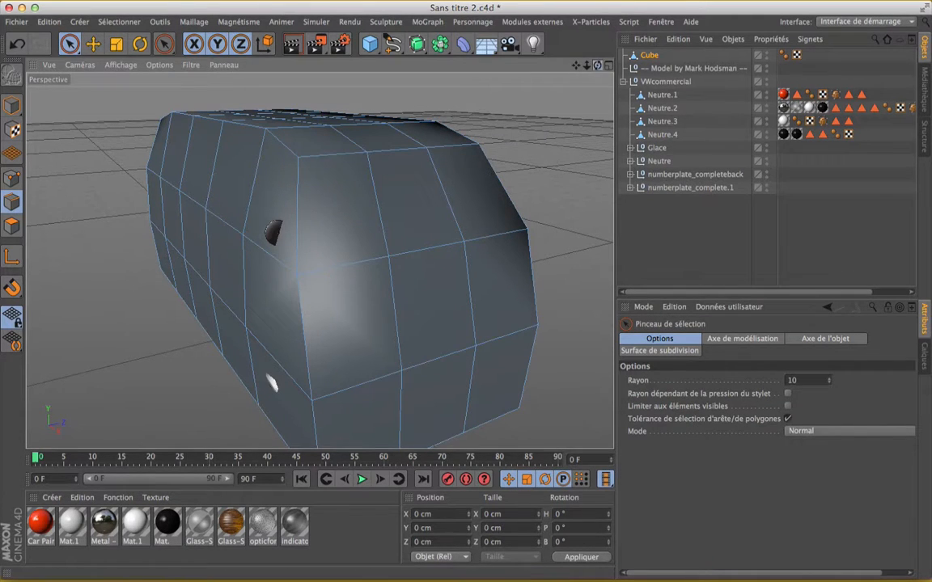
Examine the subdivided cage's side and front in the Perspective view
drag(597, 66, 565, 71)
scroll(421, 192, down, 10)
scroll(421, 192, up, 6)
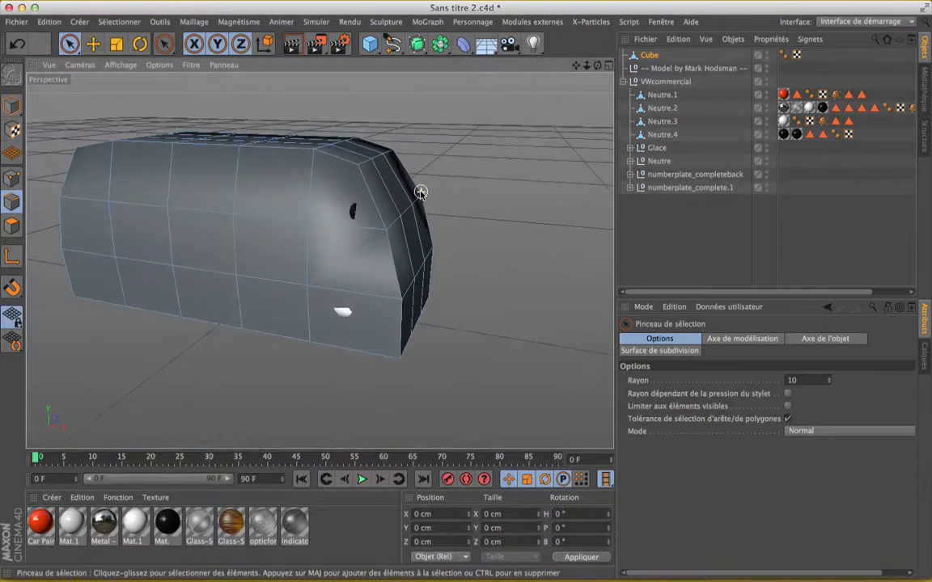
scroll(421, 192, up, 3)
scroll(421, 193, down, 5)
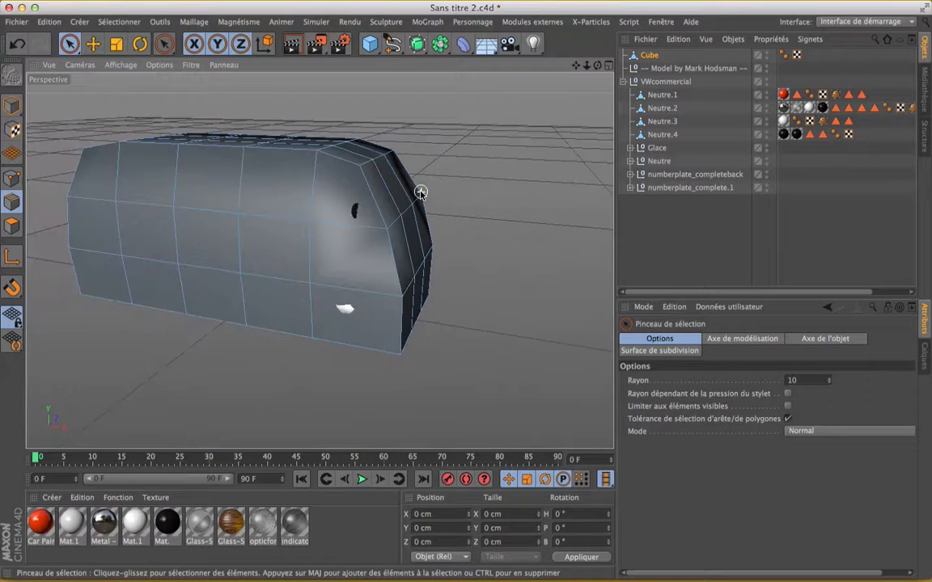
scroll(420, 192, up, 3)
drag(576, 65, 657, 72)
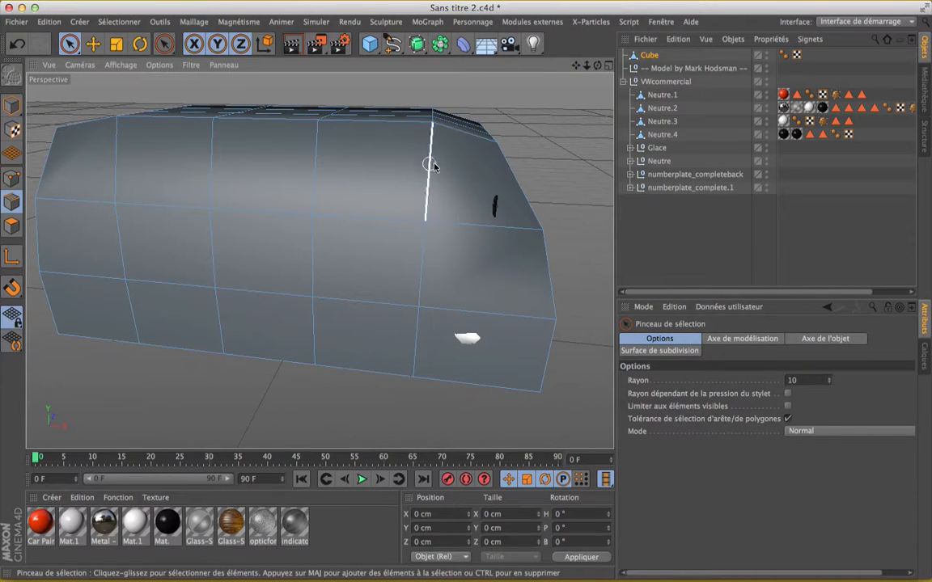
mouse_move(576, 66)
mouse_down()
mouse_move(562, 244)
mouse_move(582, 106)
mouse_move(576, 68)
mouse_up()
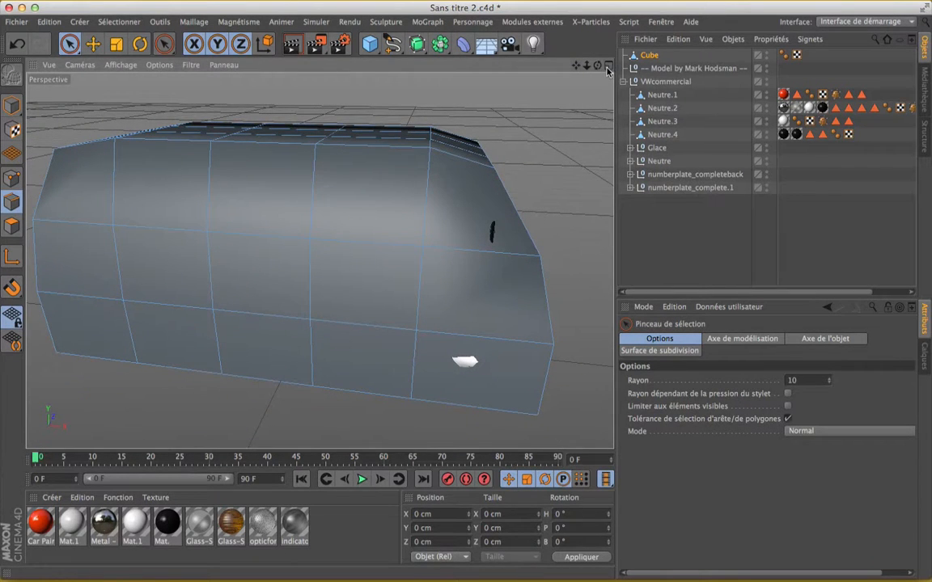
Switch the cube to polygon mode in the Perspective view with no polygons selected, keeping the Cube object active
click(607, 68)
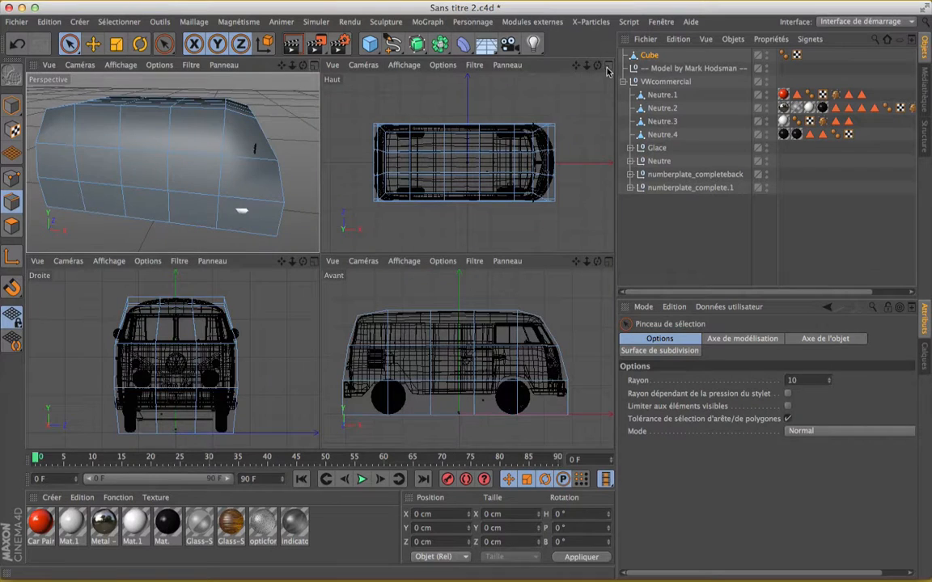
click(315, 66)
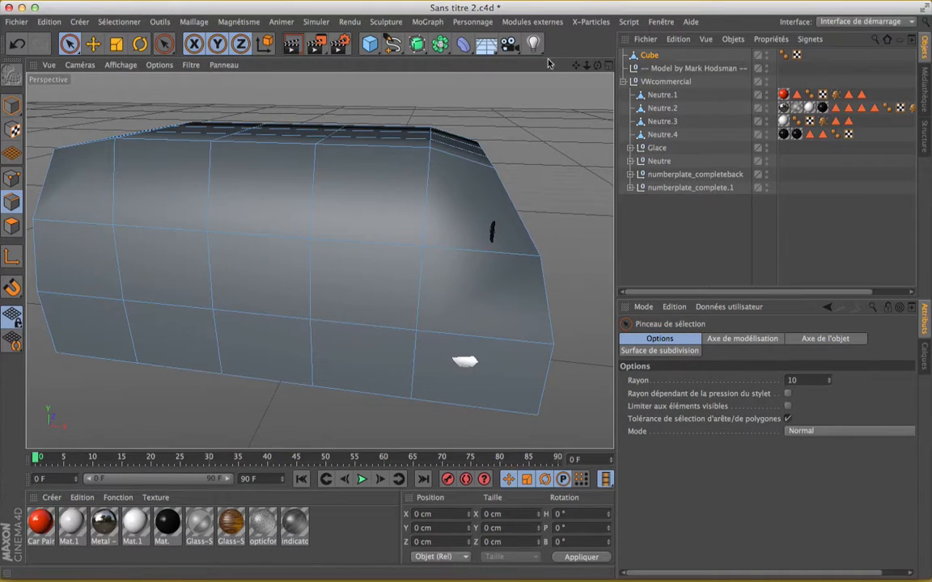
click(12, 106)
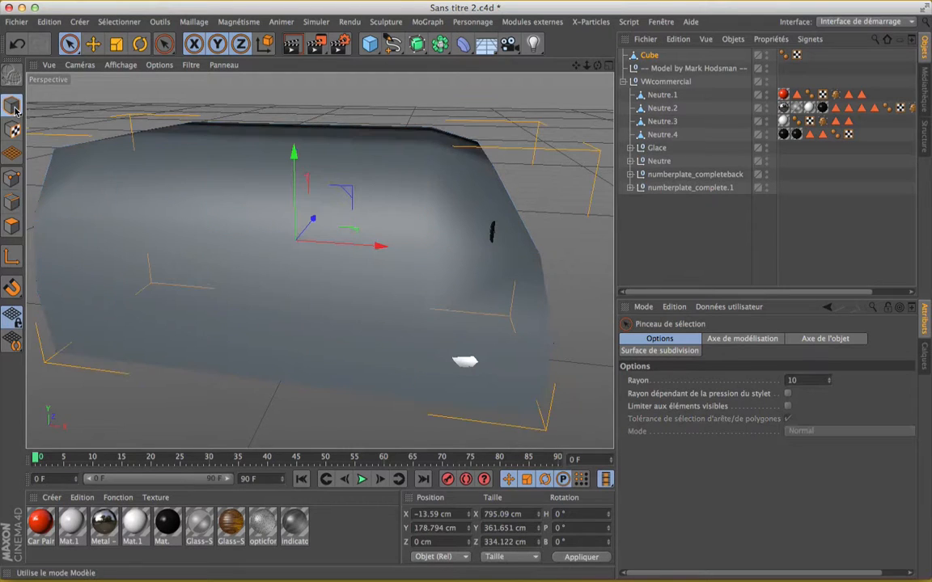
click(6, 207)
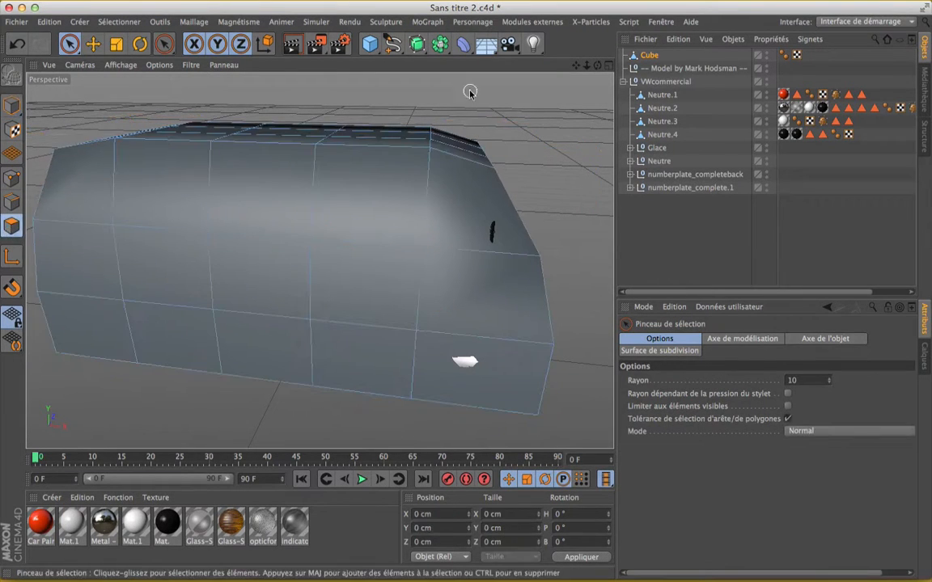
click(647, 58)
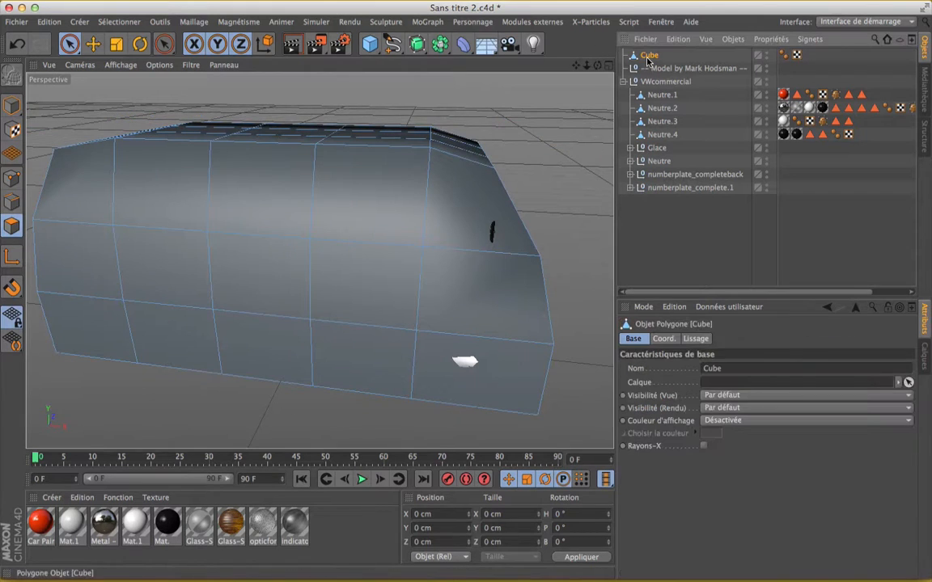
click(121, 24)
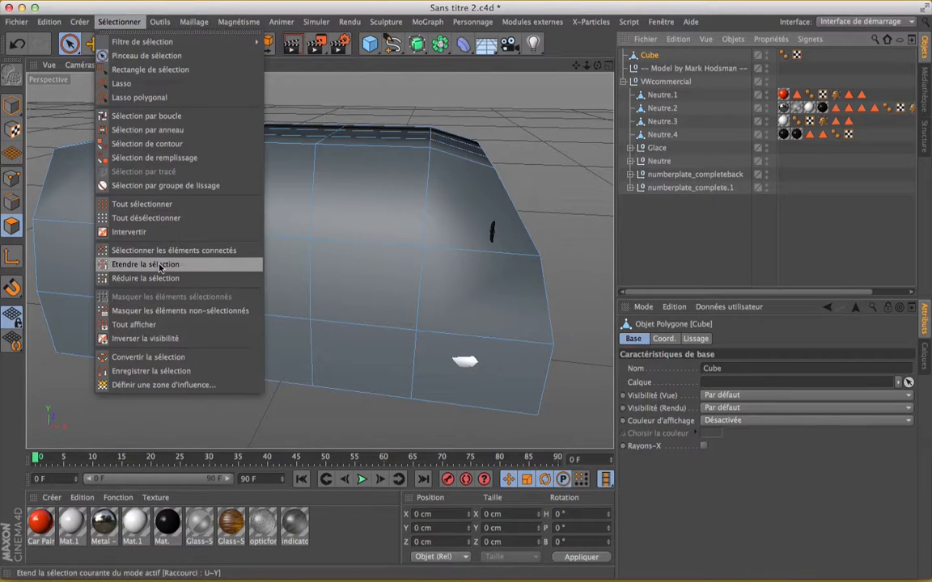
mouse_move(79, 25)
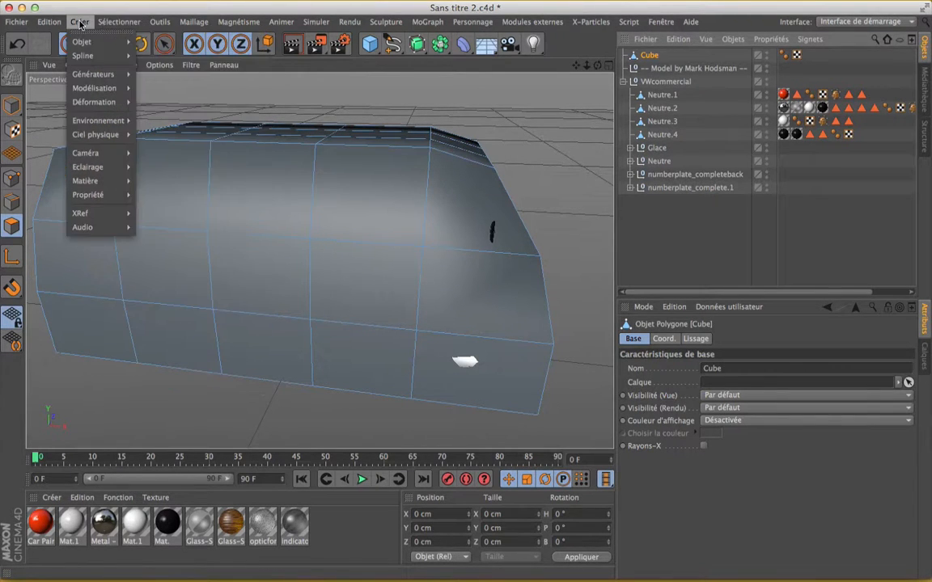
mouse_move(161, 28)
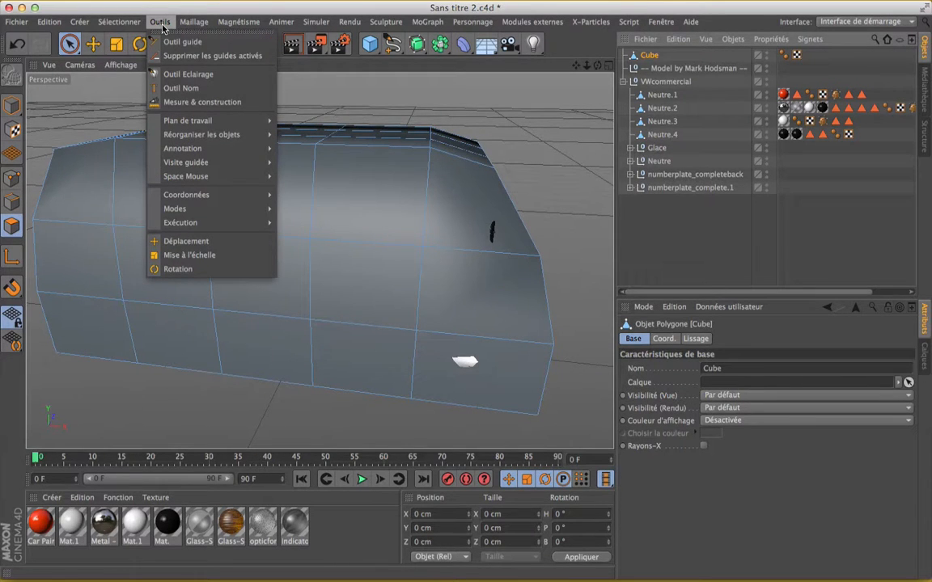
mouse_move(127, 25)
mouse_move(205, 22)
mouse_move(201, 56)
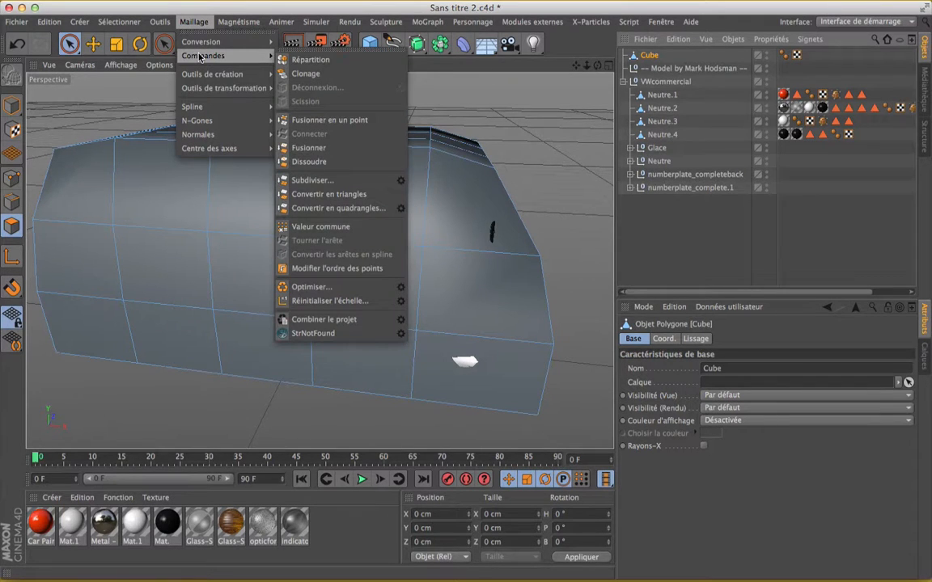
mouse_move(197, 74)
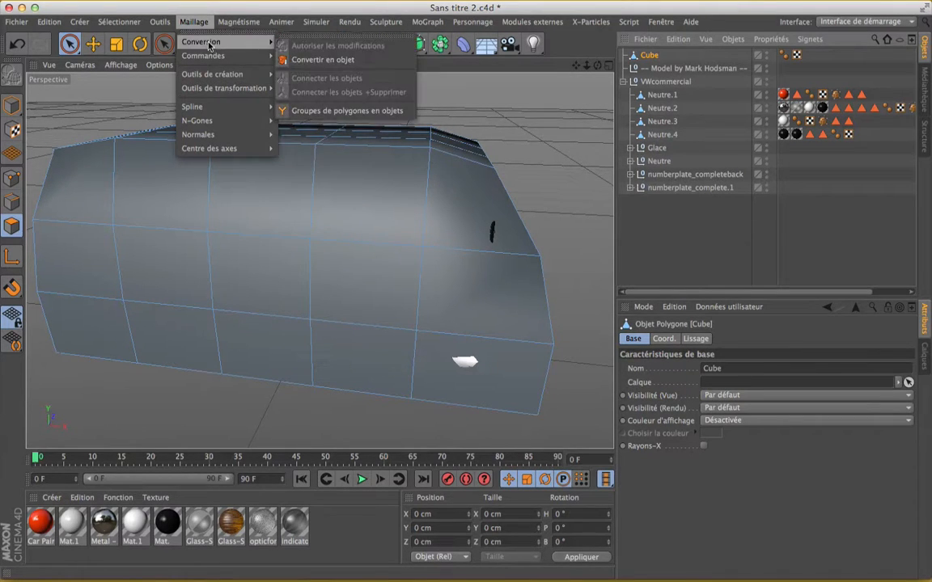
mouse_move(247, 18)
mouse_move(293, 18)
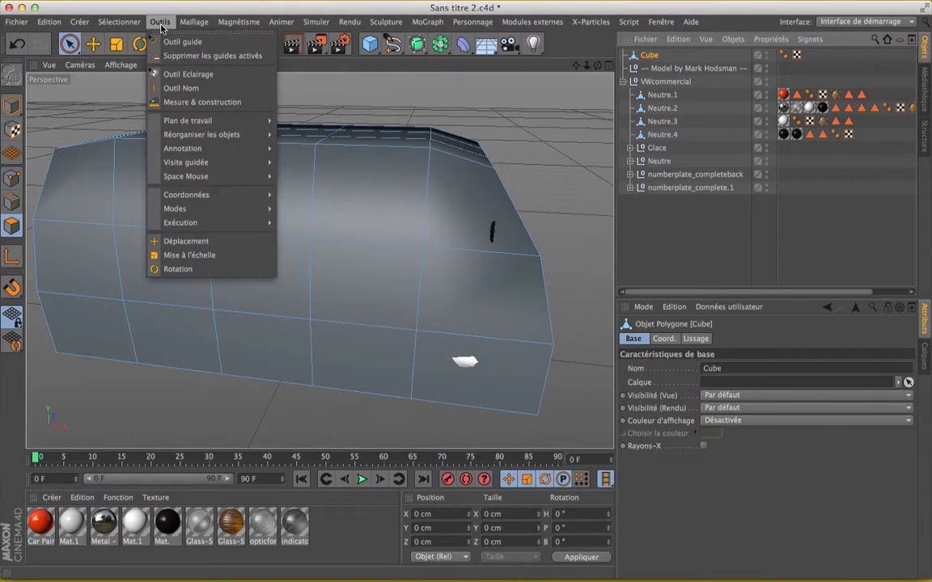
click(392, 89)
Subdivide the whole cube with a subdivision of 1 and smooth subdivision enabled at a maximum angle of 180°
click(258, 228)
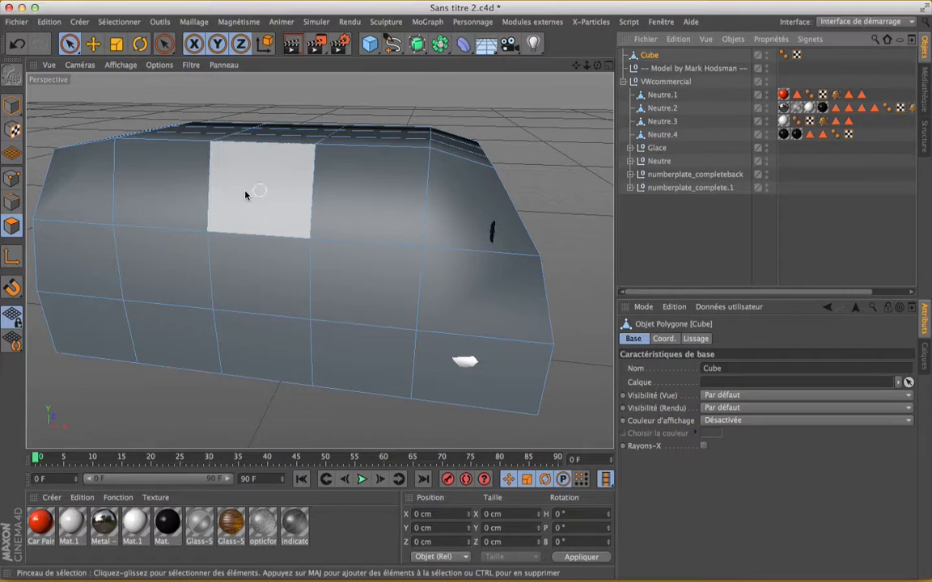
right_click(244, 194)
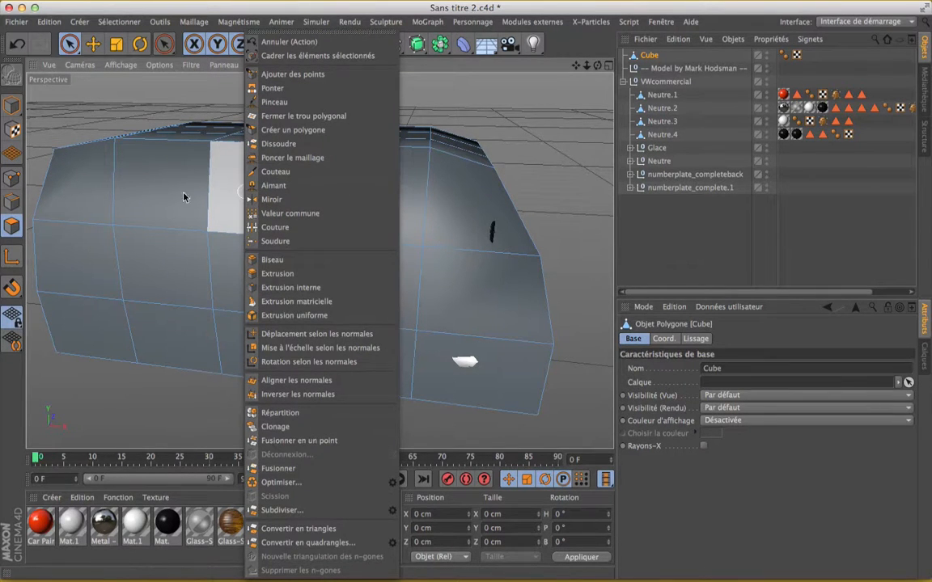
click(555, 144)
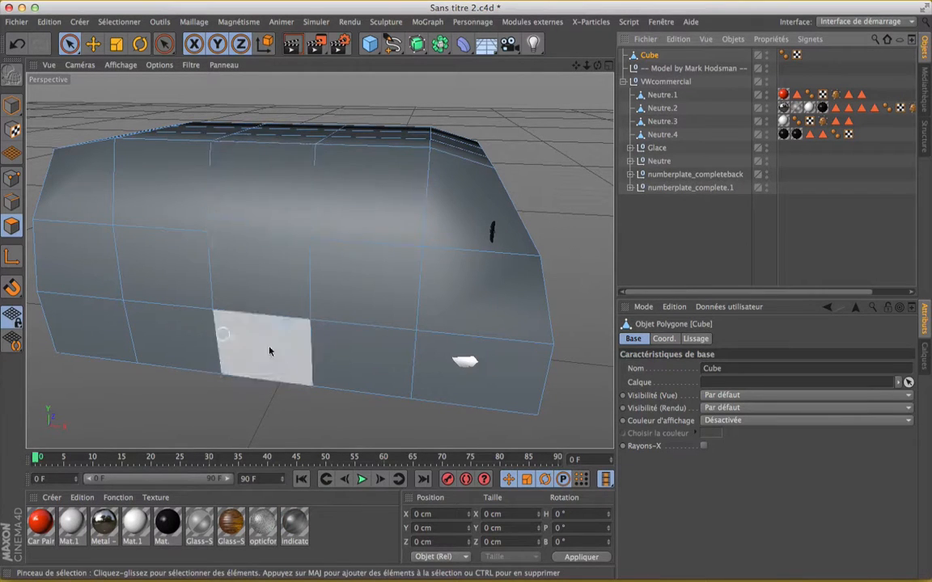
right_click(254, 199)
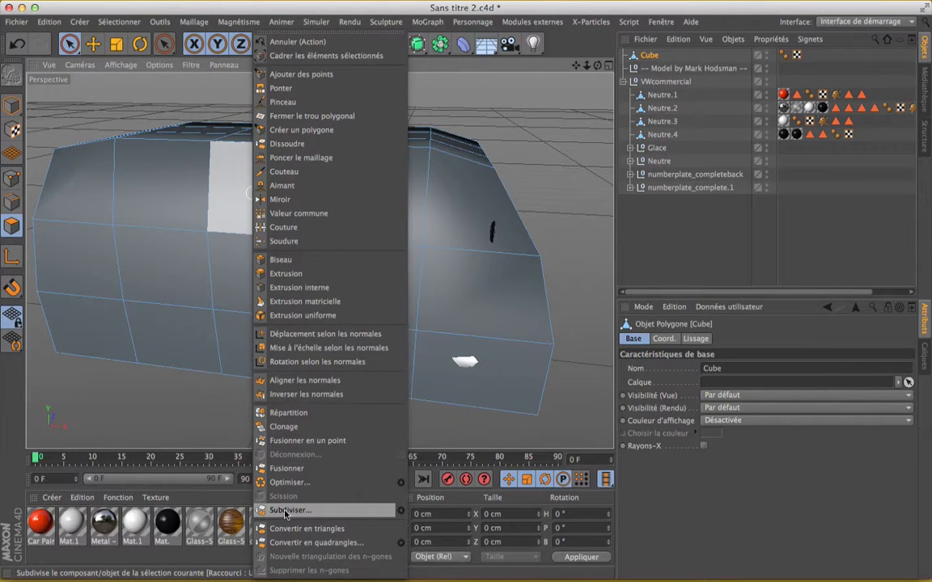
click(402, 515)
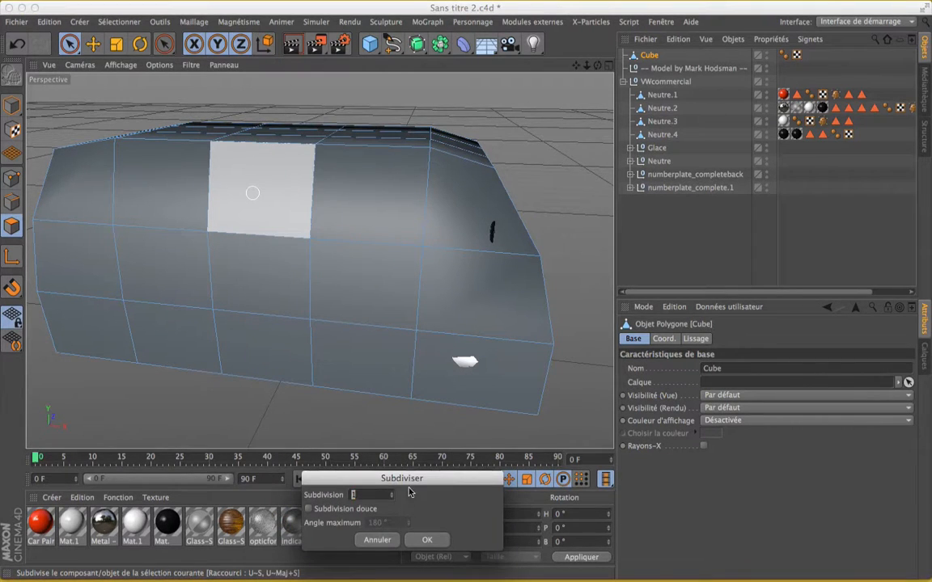
drag(419, 479, 408, 308)
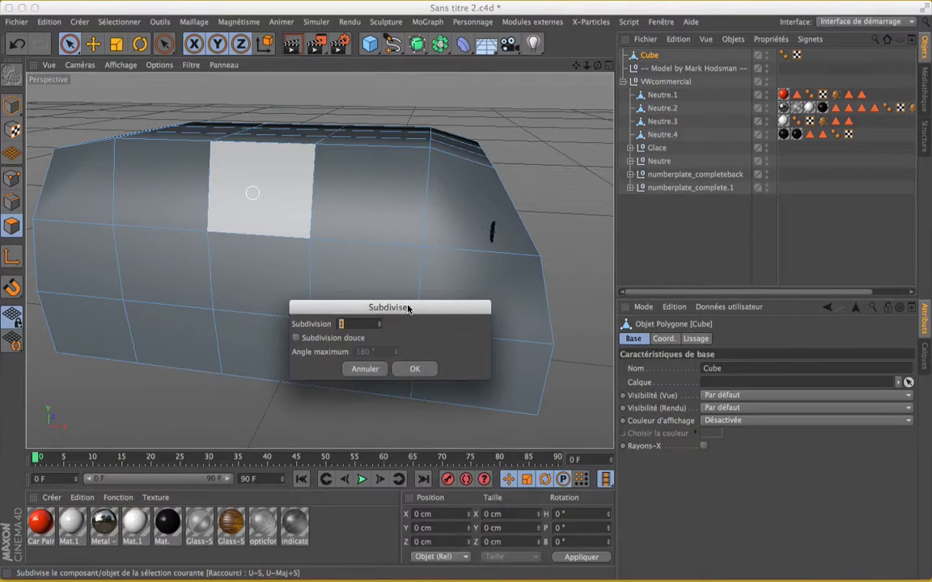
click(296, 339)
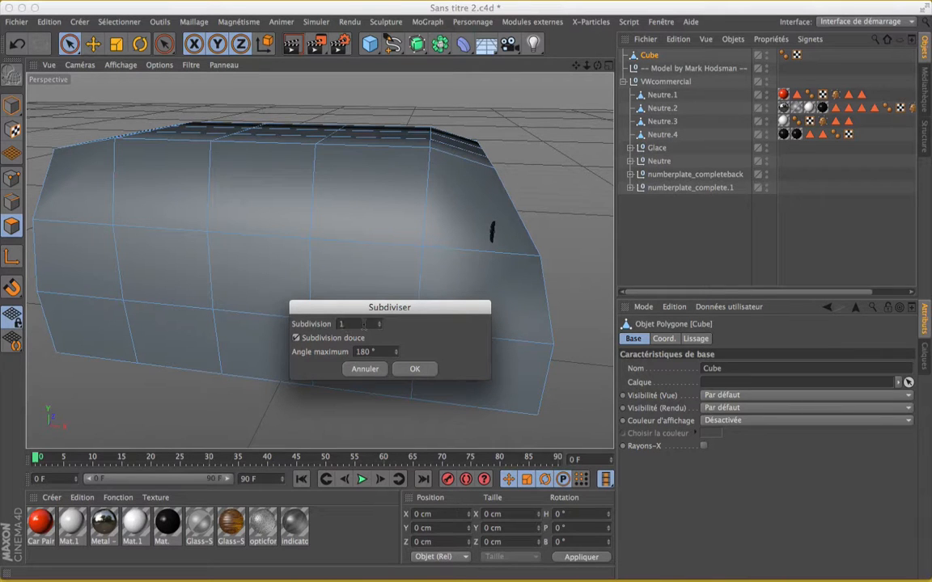
click(415, 369)
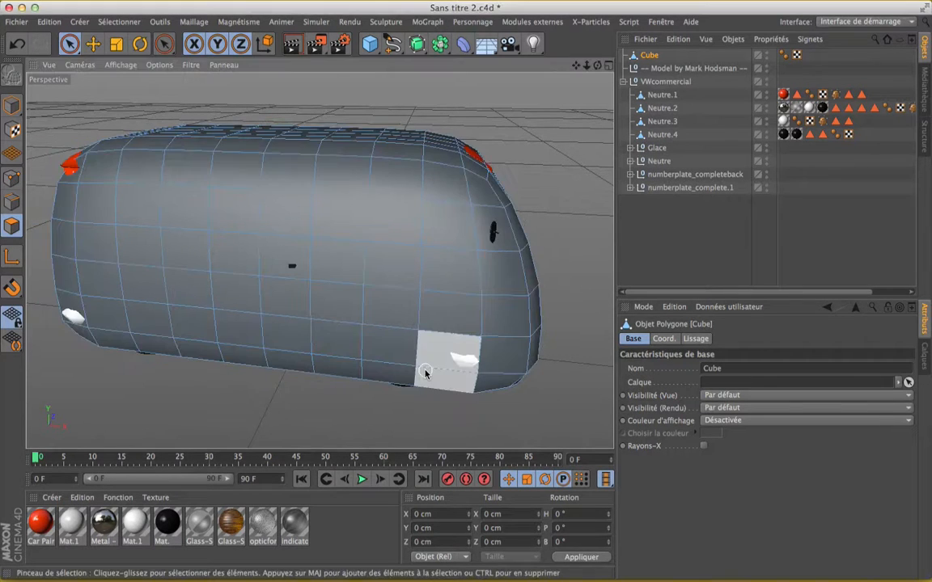
Examine the smoothed cage's side and front in the Perspective view against the protruding parts of the van
scroll(406, 237, down, 10)
scroll(406, 237, up, 12)
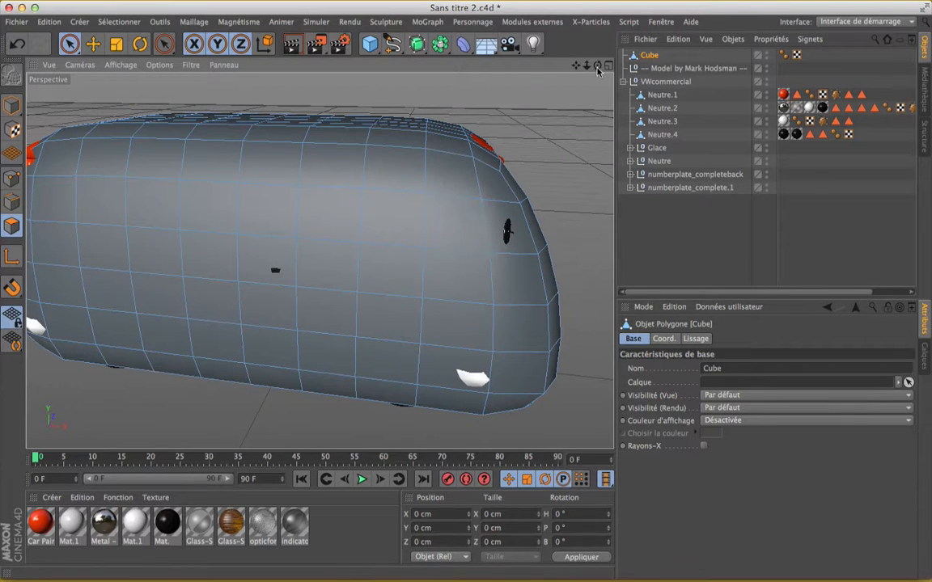
drag(597, 67, 320, 260)
drag(576, 67, 307, 261)
scroll(389, 202, down, 3)
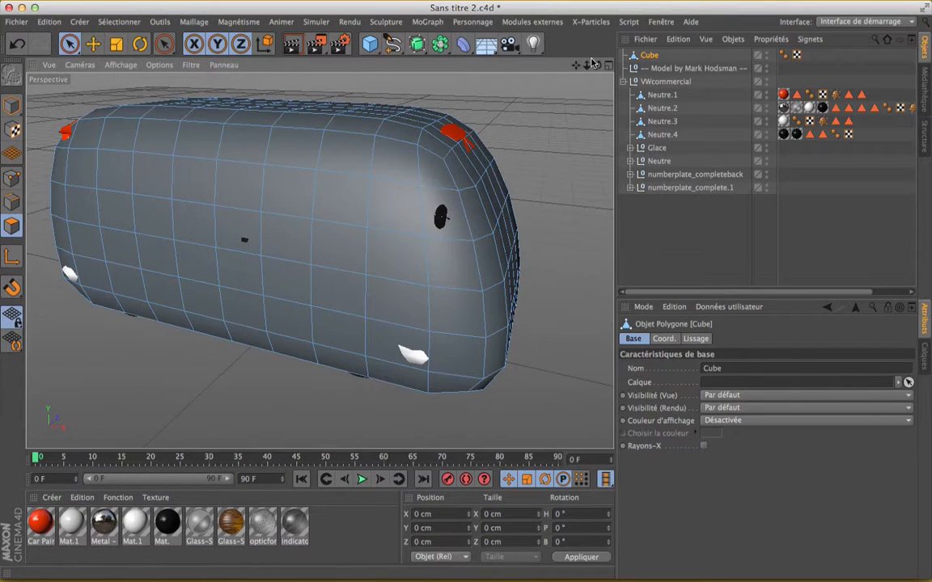
In the Front view, move the points at the roof's front corner to about X 300 cm, Y 144 cm and clear the selection
click(610, 66)
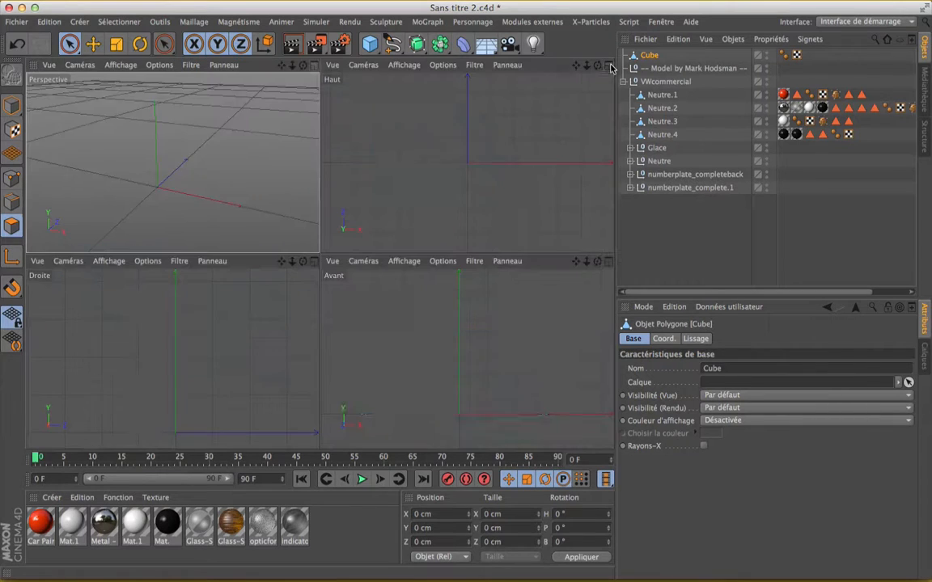
click(609, 264)
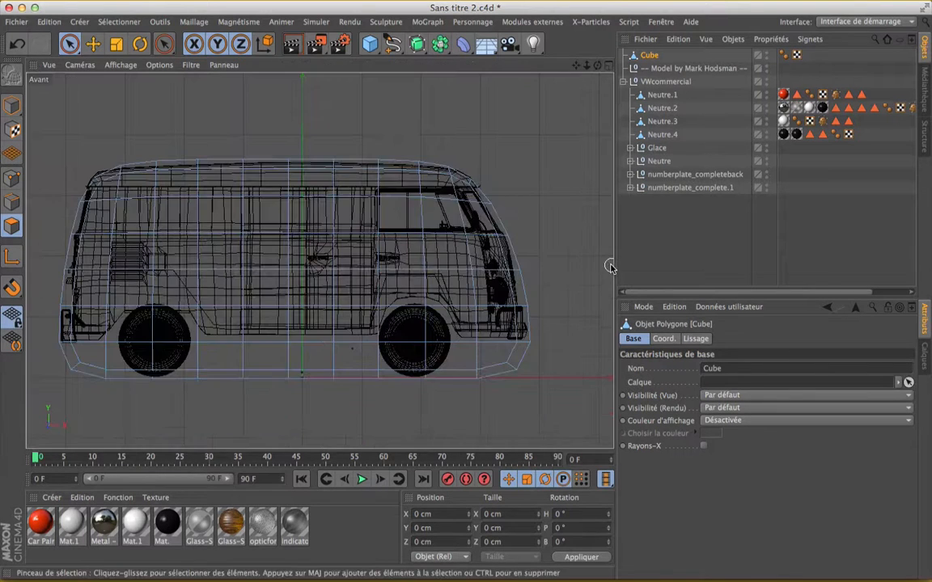
click(69, 44)
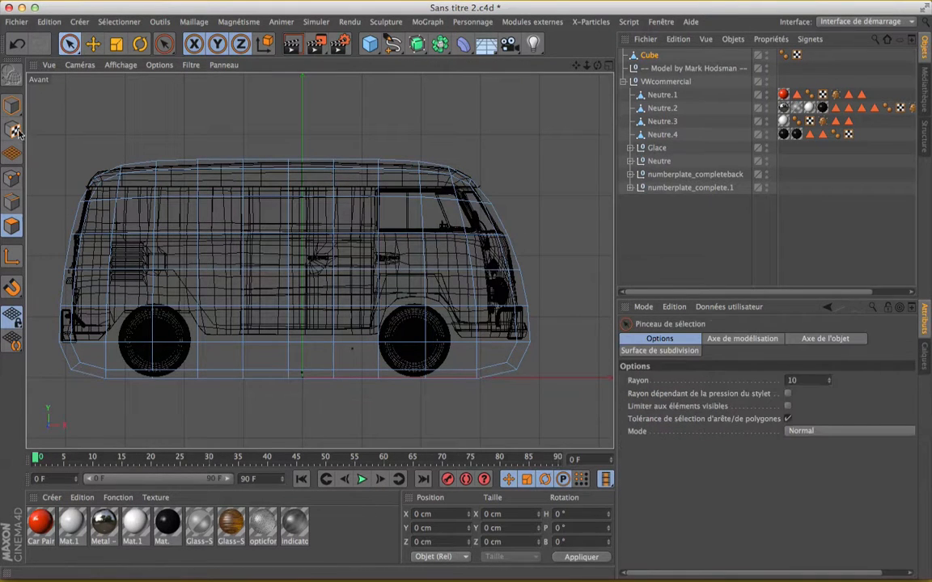
click(11, 178)
scroll(503, 158, up, 5)
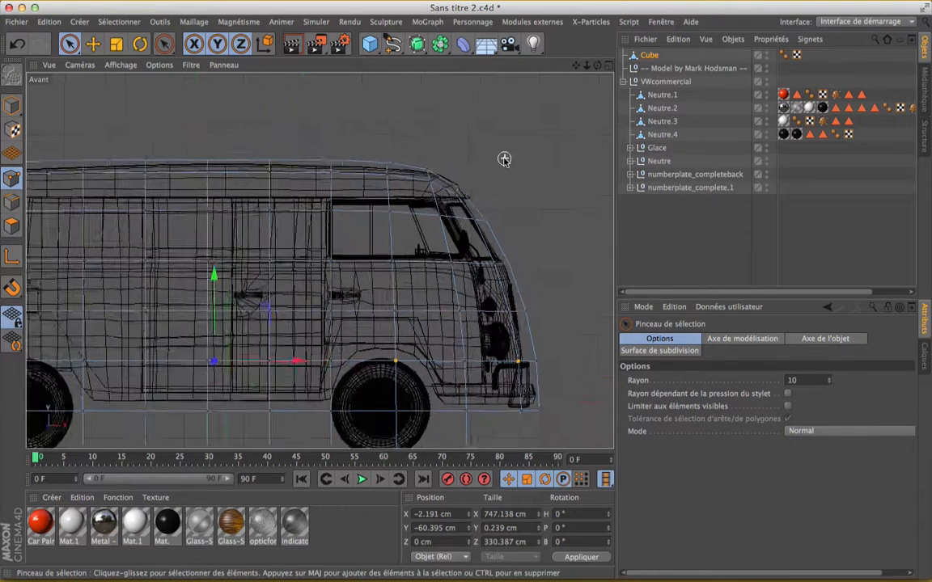
click(452, 194)
mouse_move(504, 146)
mouse_down()
mouse_move(526, 139)
mouse_move(512, 147)
mouse_up()
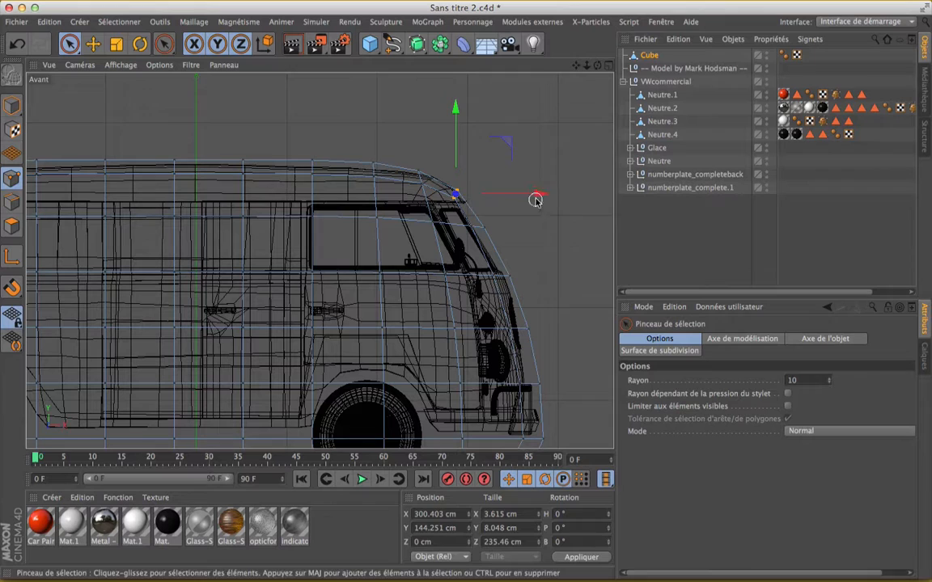
click(579, 176)
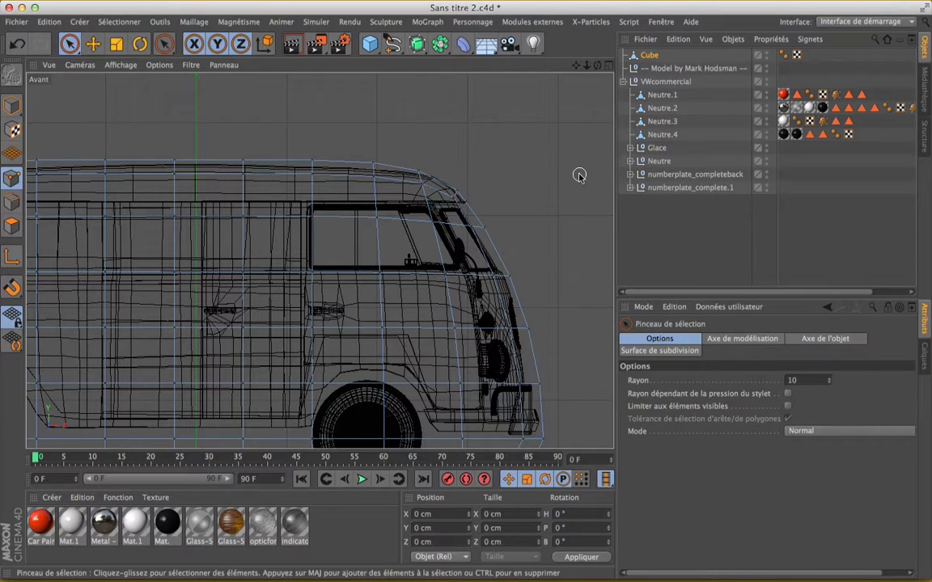
click(455, 194)
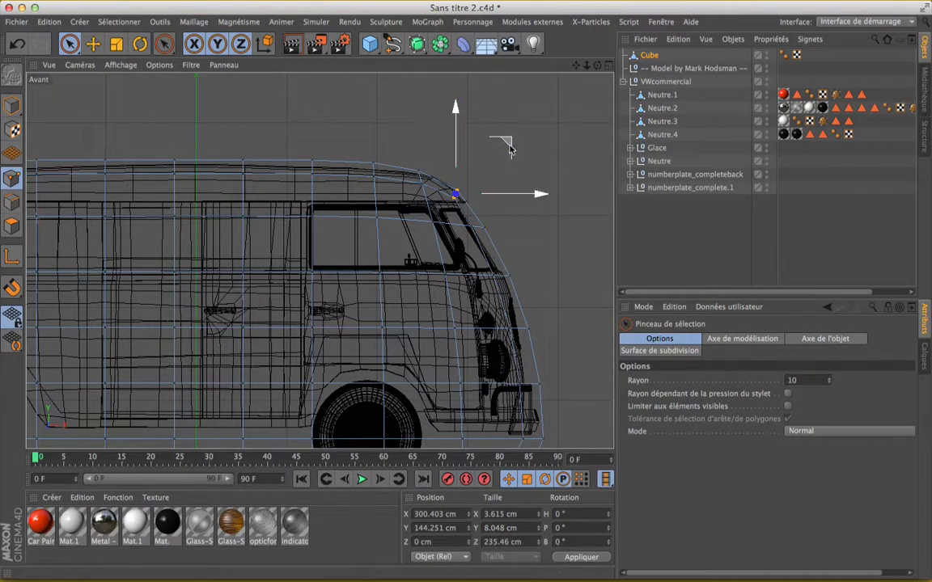
drag(509, 148, 509, 148)
click(555, 154)
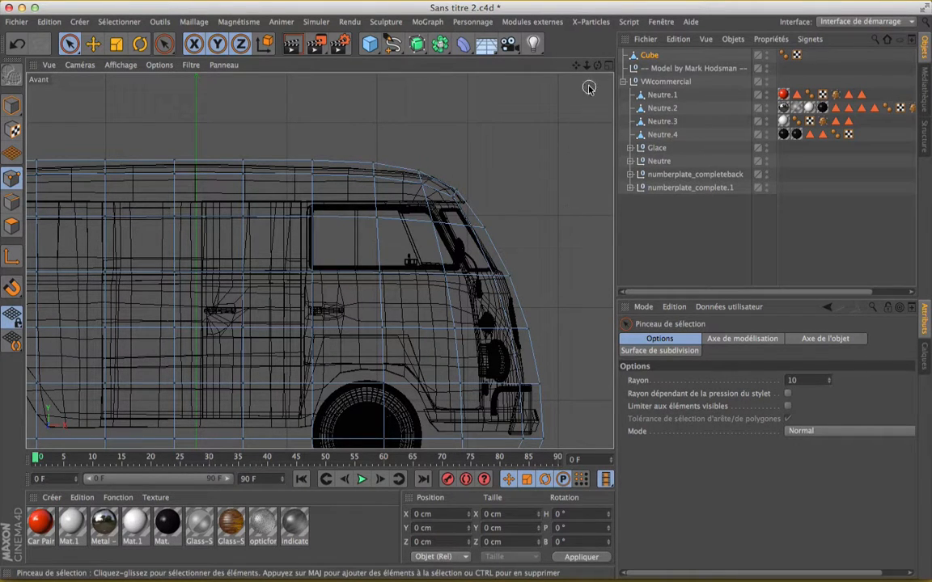
click(477, 227)
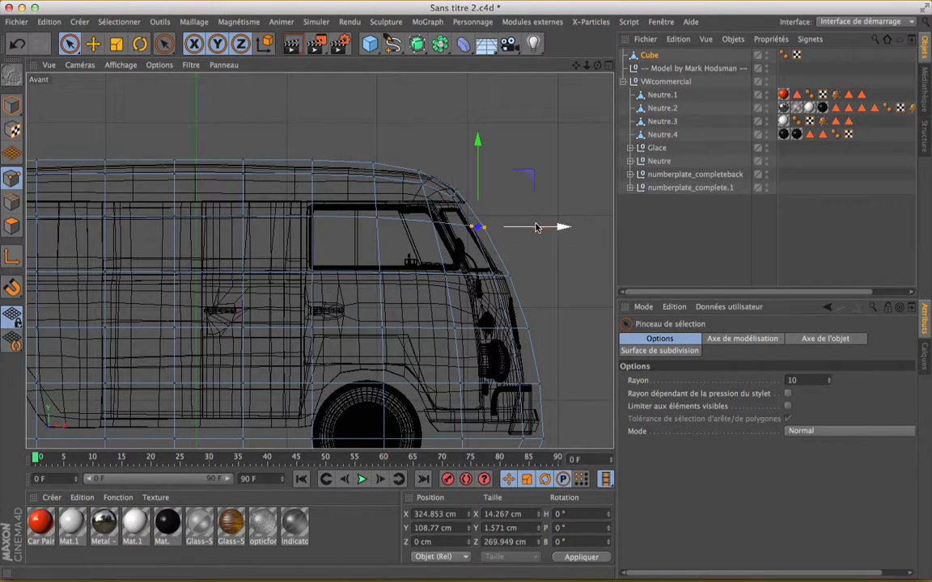
drag(534, 227, 532, 226)
key(super+z)
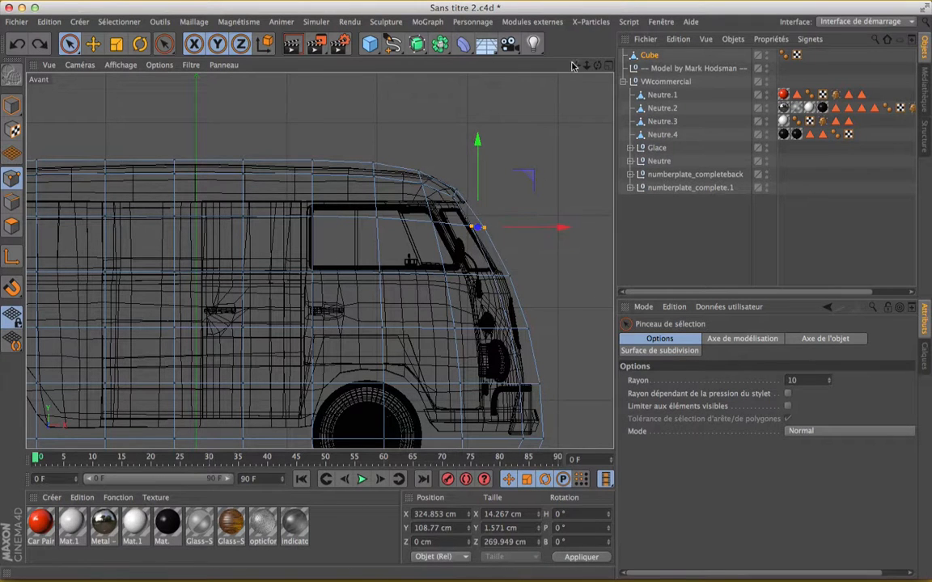
Move the points just above the front bumper about 8 cm toward the van along X, to about X 374 cm, and deselect them
drag(575, 65, 562, 1)
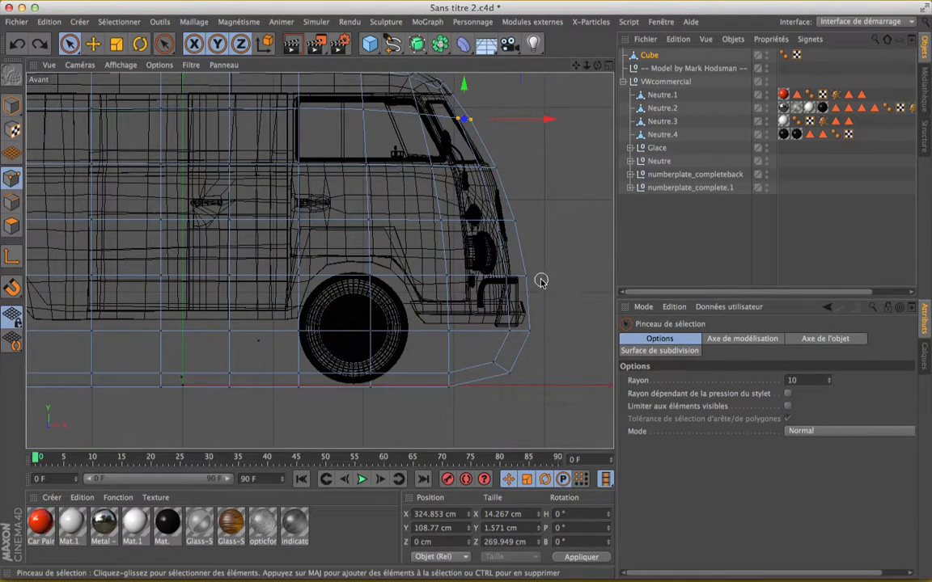
click(516, 277)
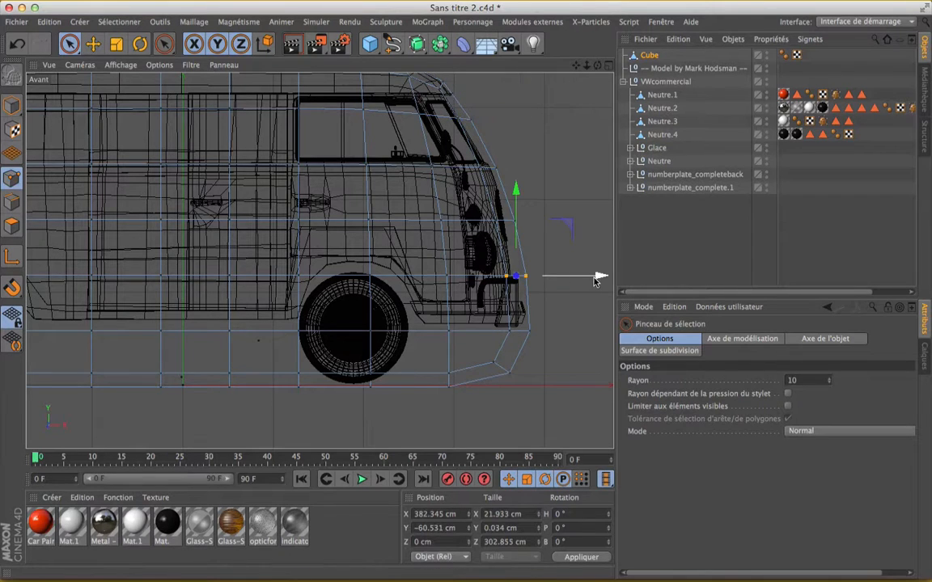
drag(596, 279, 585, 280)
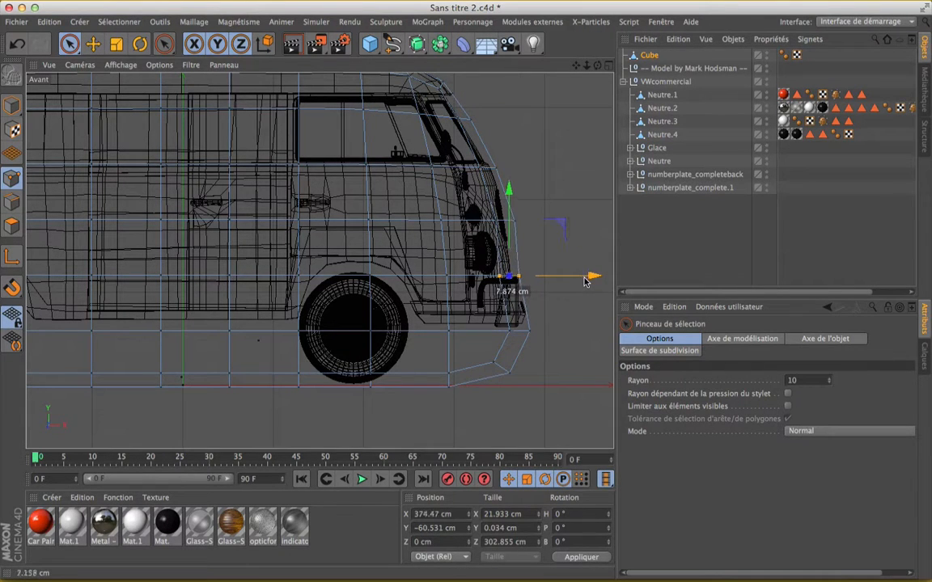
click(537, 227)
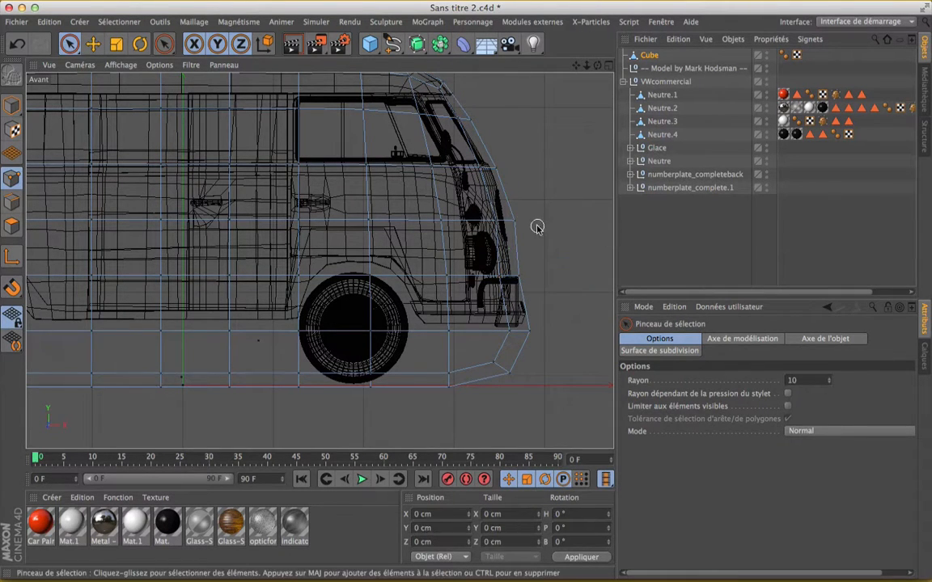
Move the points at mid-height on the cage's front about 4 cm toward the van, to about X 366 cm, and deselect them
click(522, 224)
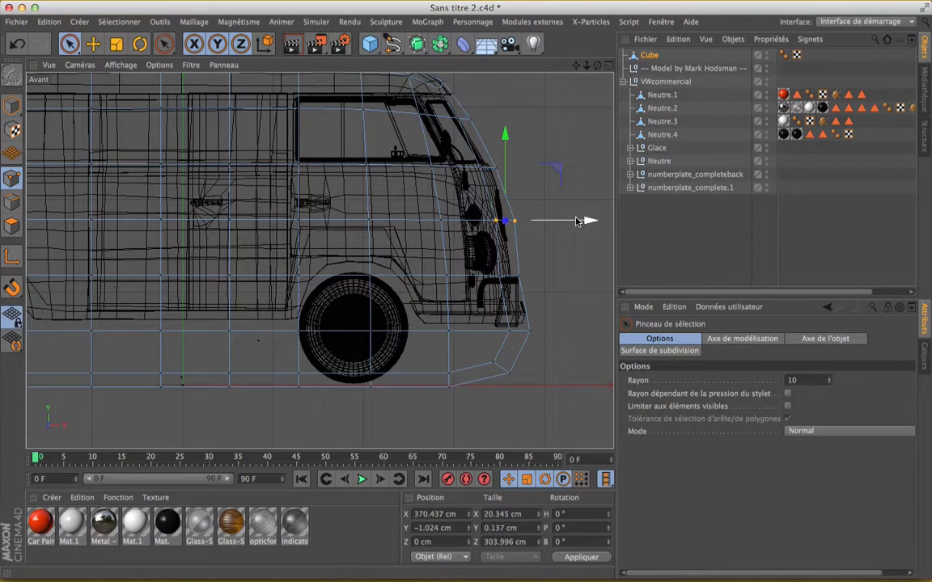
mouse_move(582, 221)
mouse_down()
mouse_move(564, 225)
mouse_move(571, 224)
mouse_up()
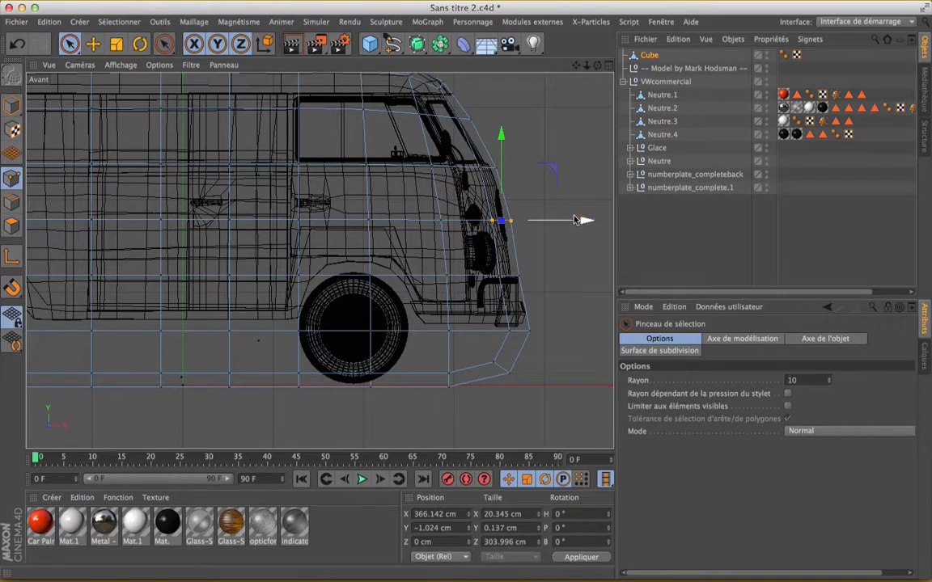
click(596, 165)
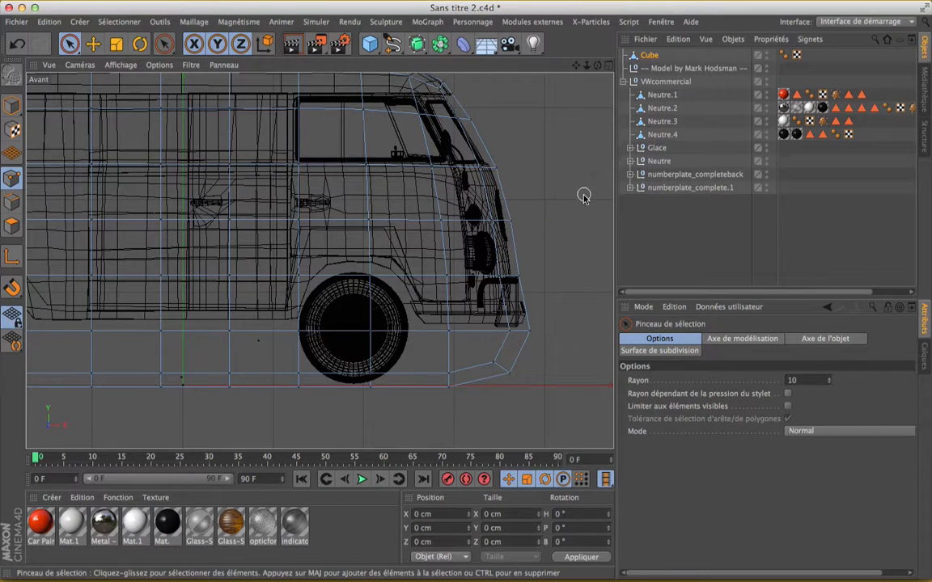
Move the points at the cage's lower front corner up and inward, to about X 318 cm, Y -147 cm
scroll(546, 194, down, 2)
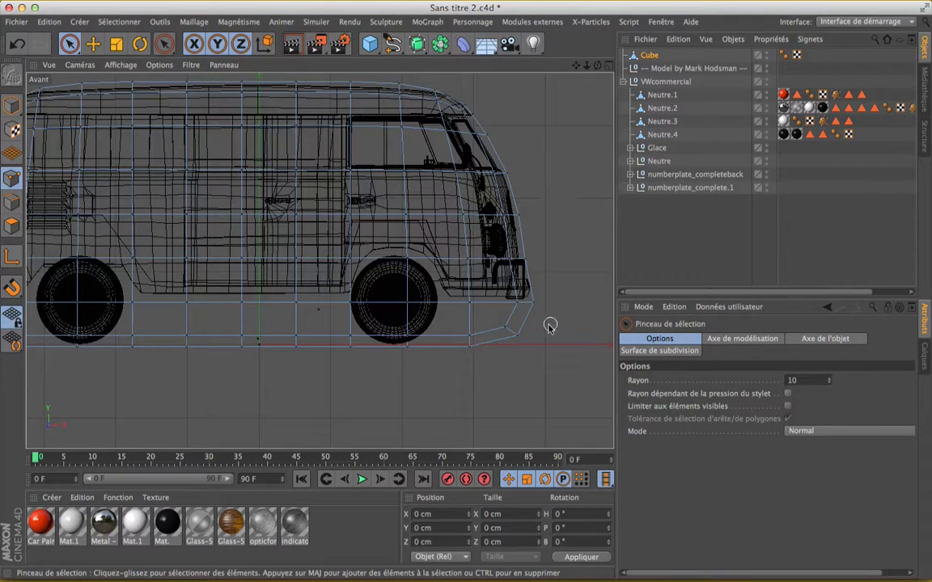
mouse_move(520, 339)
mouse_down()
mouse_move(484, 326)
mouse_move(465, 367)
mouse_up()
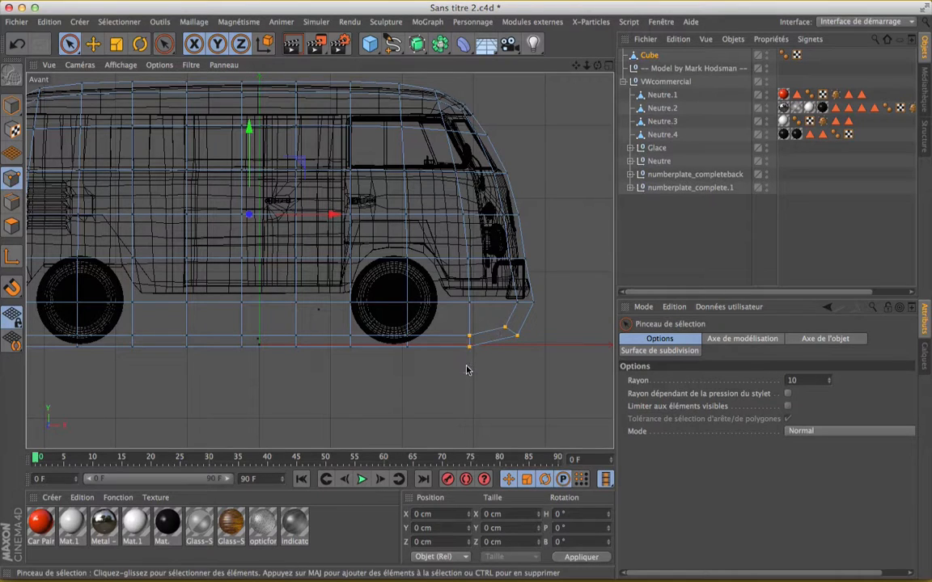
drag(544, 284, 529, 275)
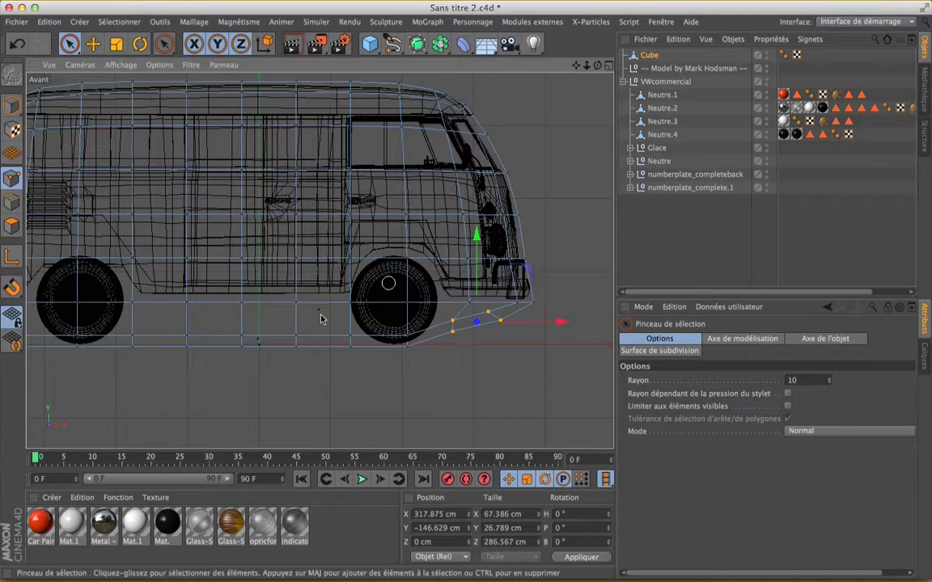
Move the points at the cage's lower rear corner up and inward, to about X -339 cm, Y -147 cm
drag(575, 65, 754, 33)
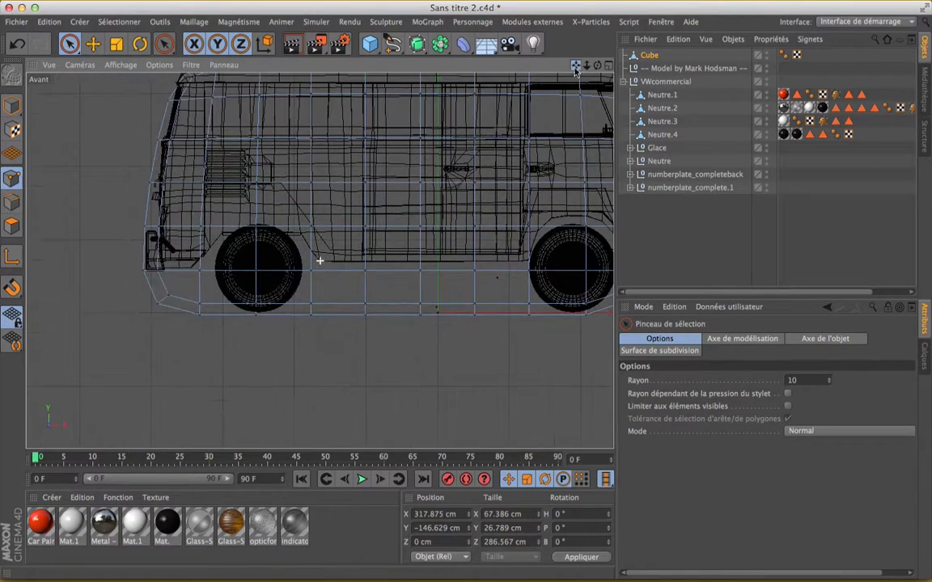
mouse_move(138, 324)
mouse_down()
mouse_move(179, 296)
mouse_move(198, 318)
mouse_move(204, 296)
mouse_up()
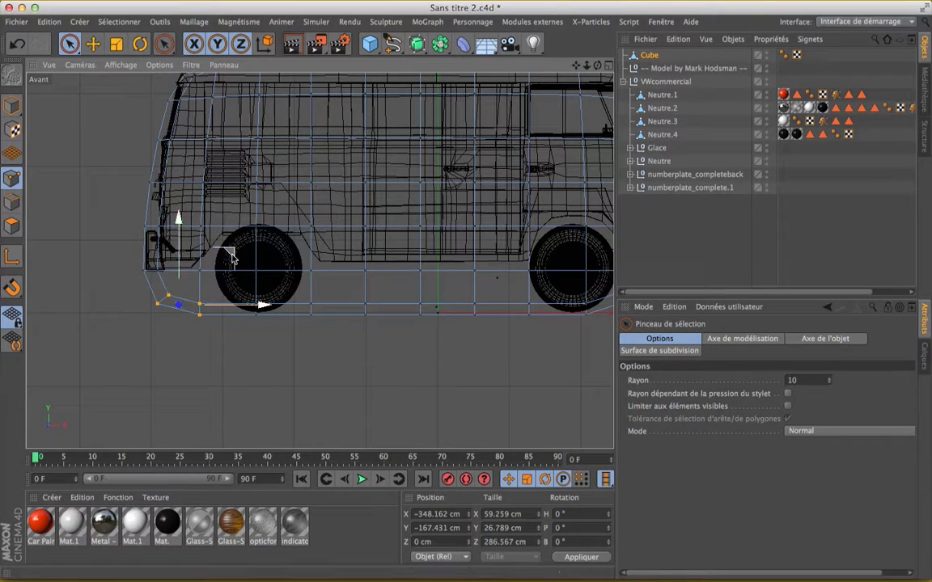
drag(233, 254, 238, 243)
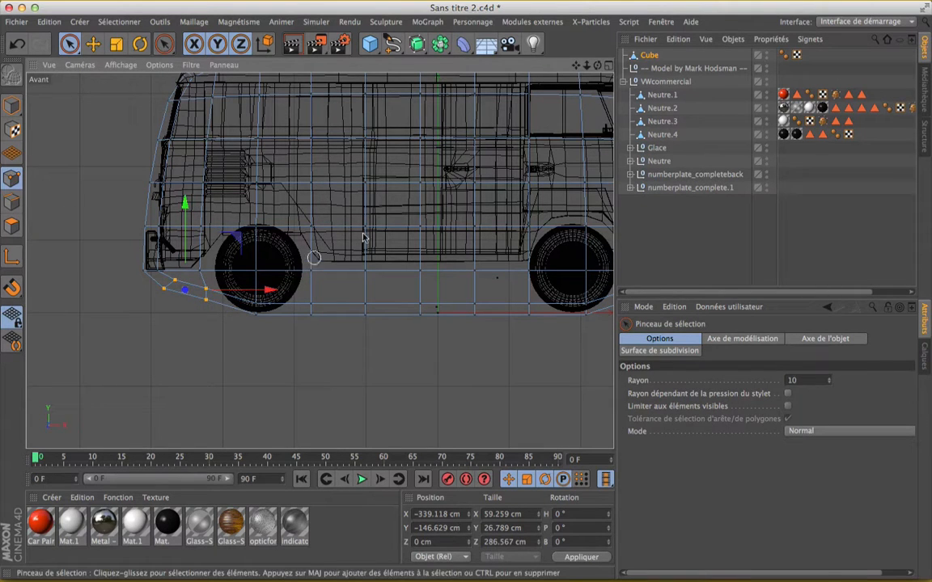
Move the points at the roof's rear corner outward and up, to about X -340 cm, Y 153 cm
drag(576, 66, 228, 202)
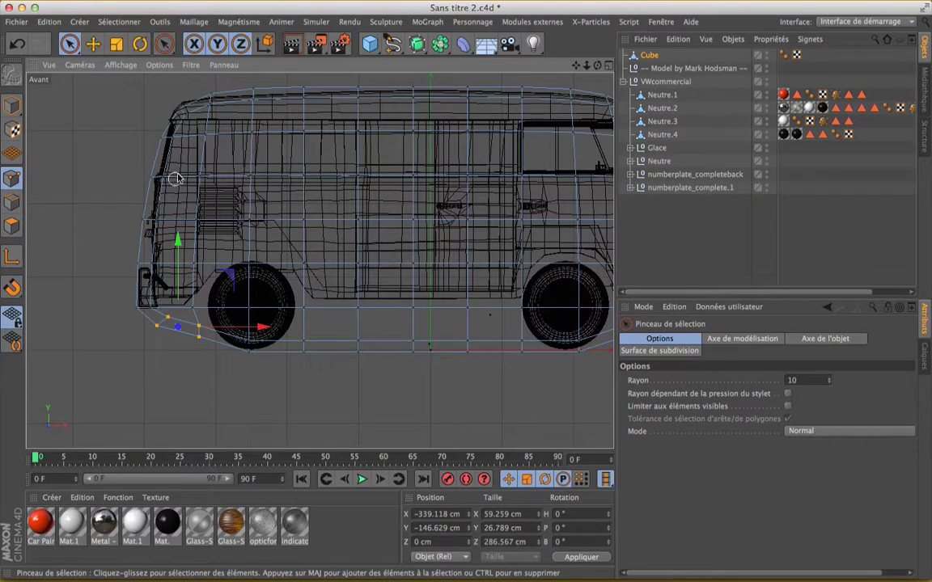
click(190, 118)
click(180, 110)
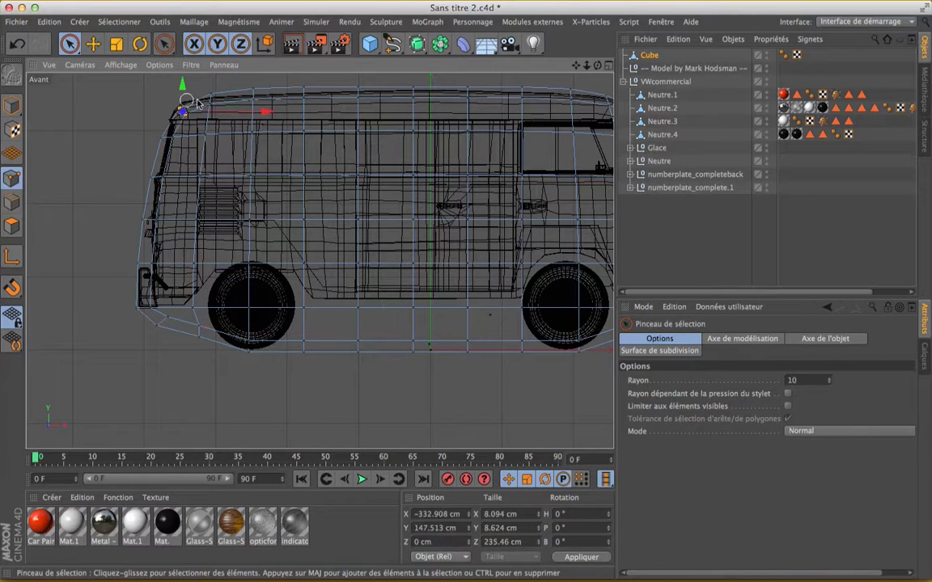
drag(576, 66, 580, 139)
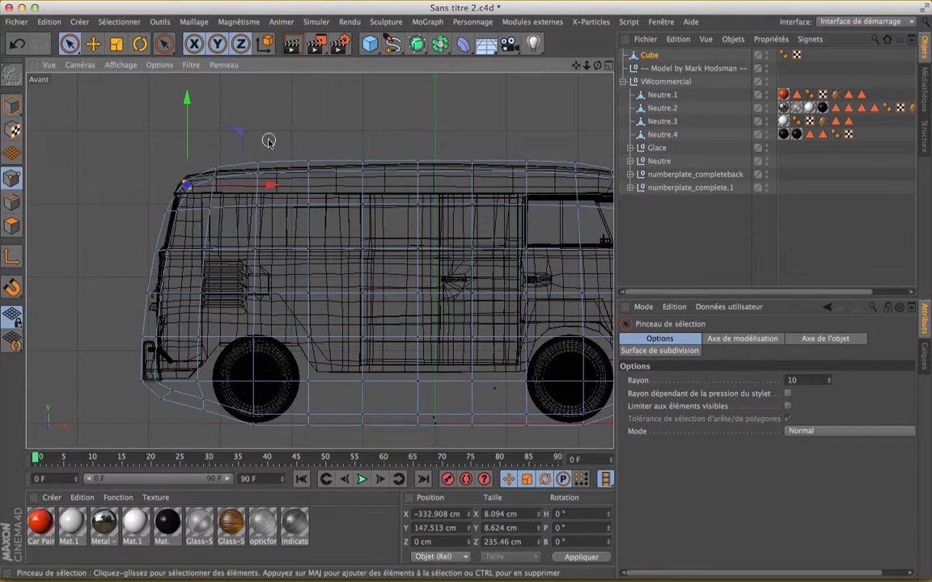
drag(240, 130, 235, 130)
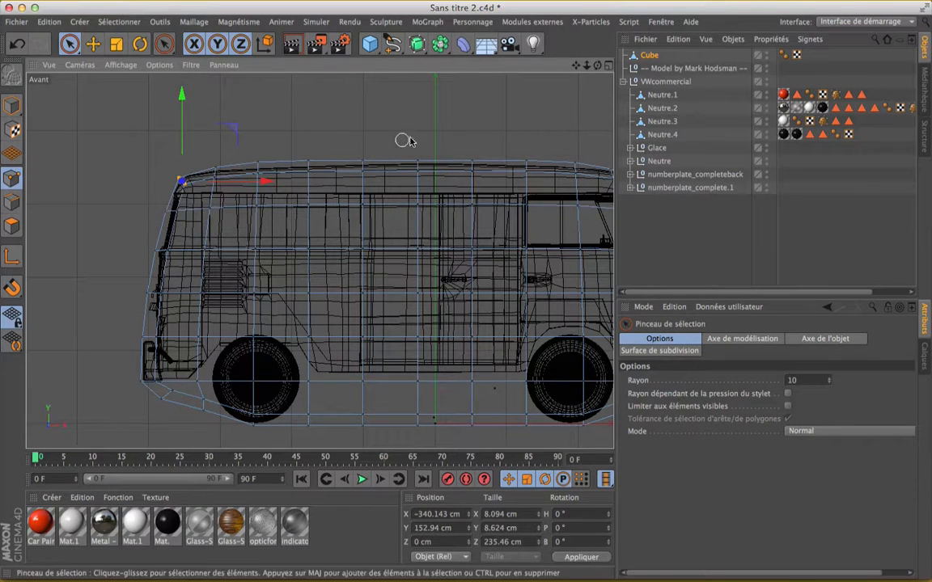
In the Right view, lower the roof-edge points on both sides to about Y 152.5 cm and clear the selection
drag(576, 65, 465, 36)
click(609, 66)
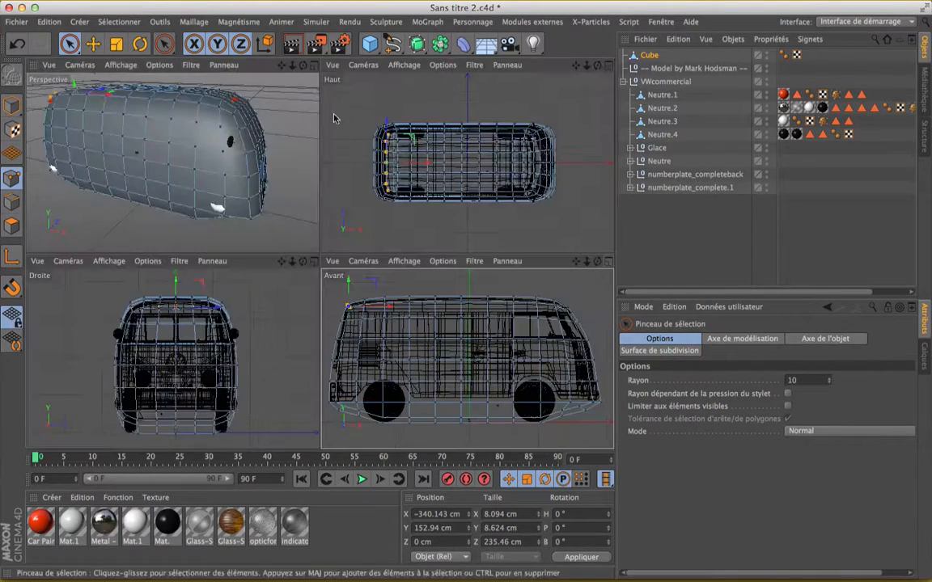
click(313, 262)
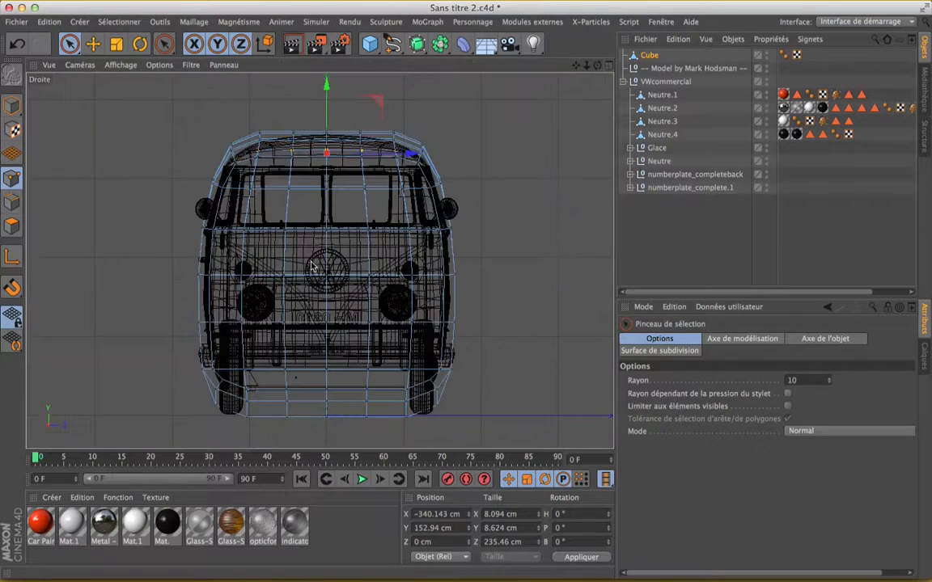
click(466, 100)
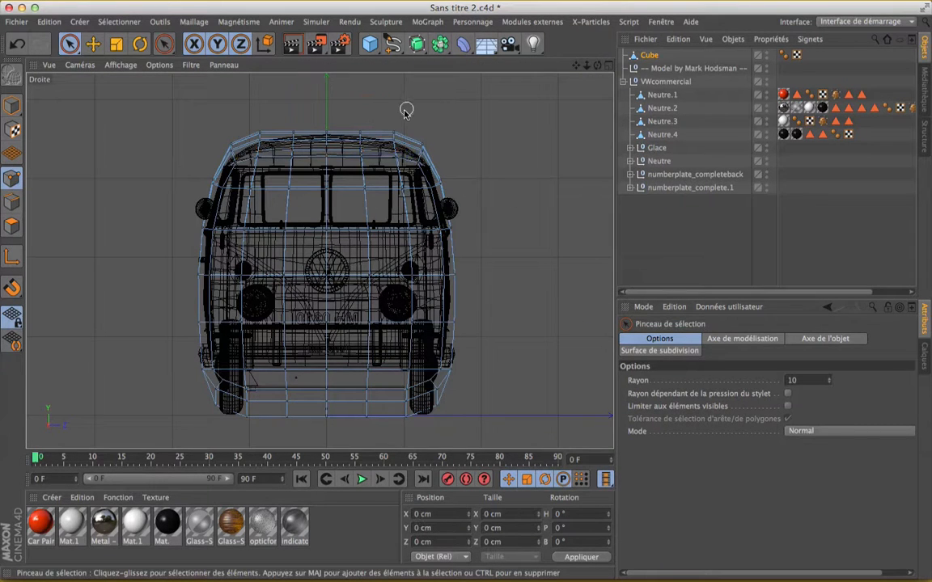
mouse_move(394, 120)
mouse_down()
mouse_move(396, 166)
mouse_move(430, 134)
mouse_up()
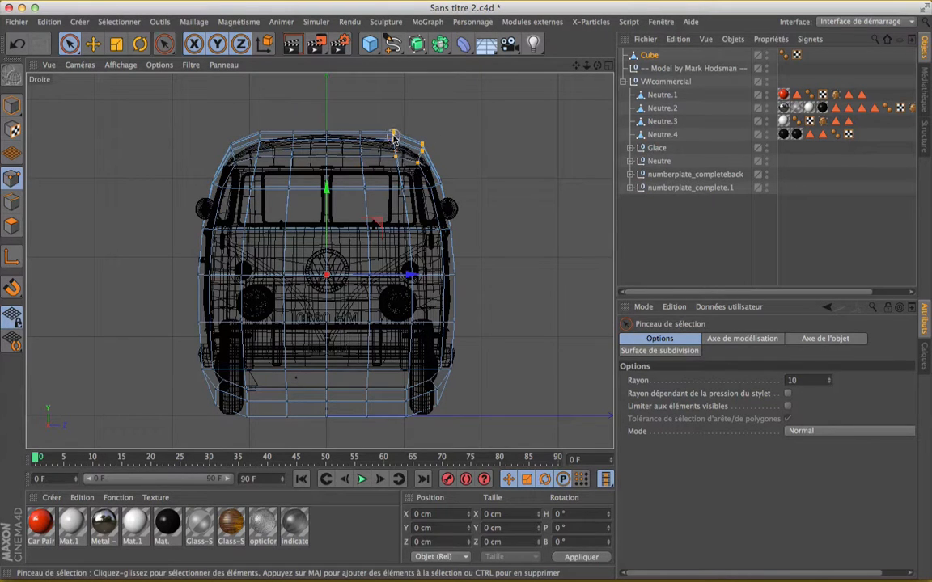
mouse_move(256, 115)
shift+mouse_down()
mouse_move(257, 167)
mouse_move(227, 146)
shift+mouse_up()
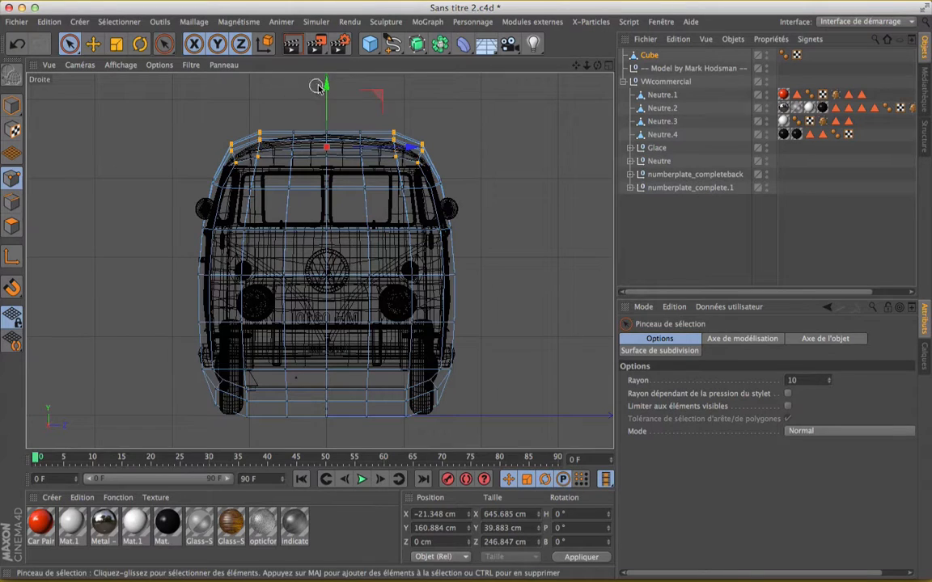
drag(326, 85, 326, 95)
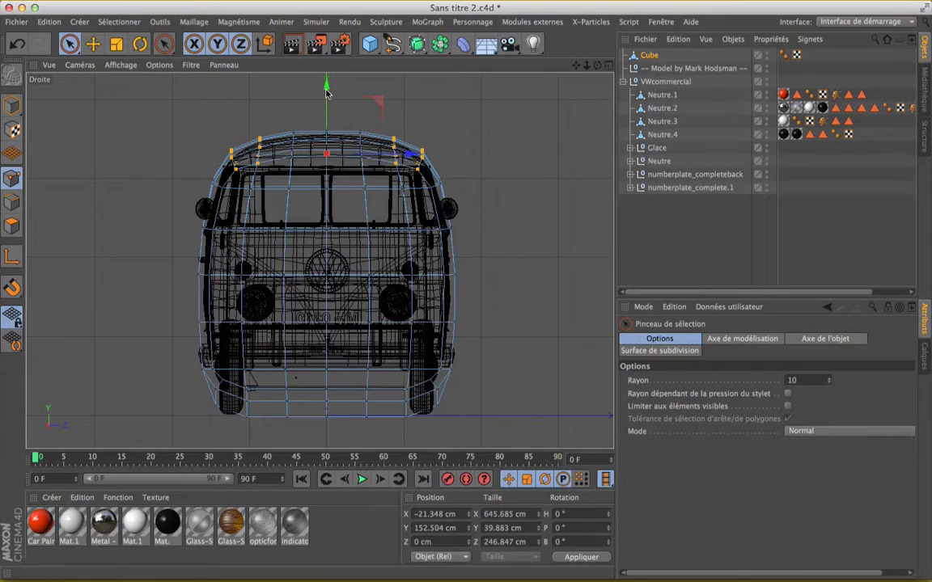
click(543, 112)
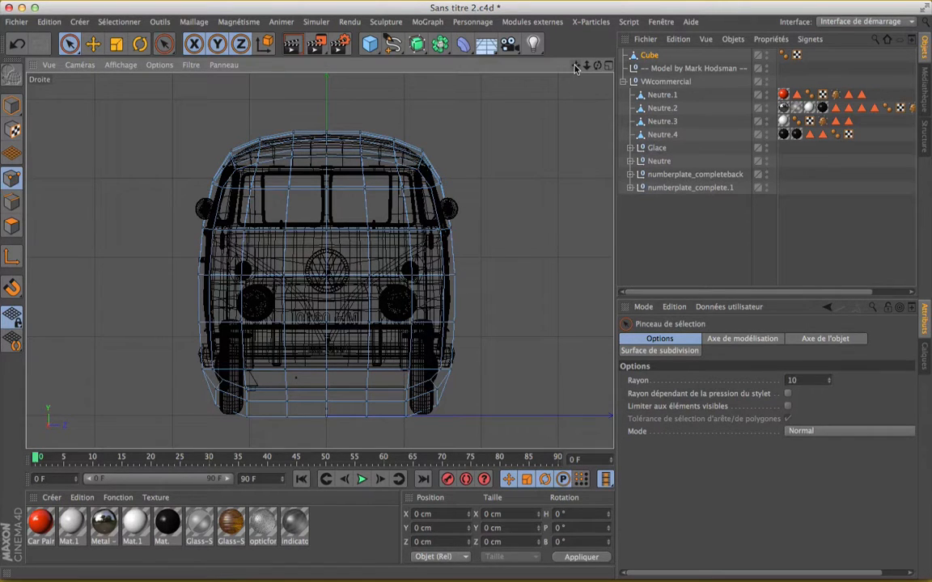
Show the cage's rear roof corners in the Perspective view and limit the selection brush to visible elements
click(608, 67)
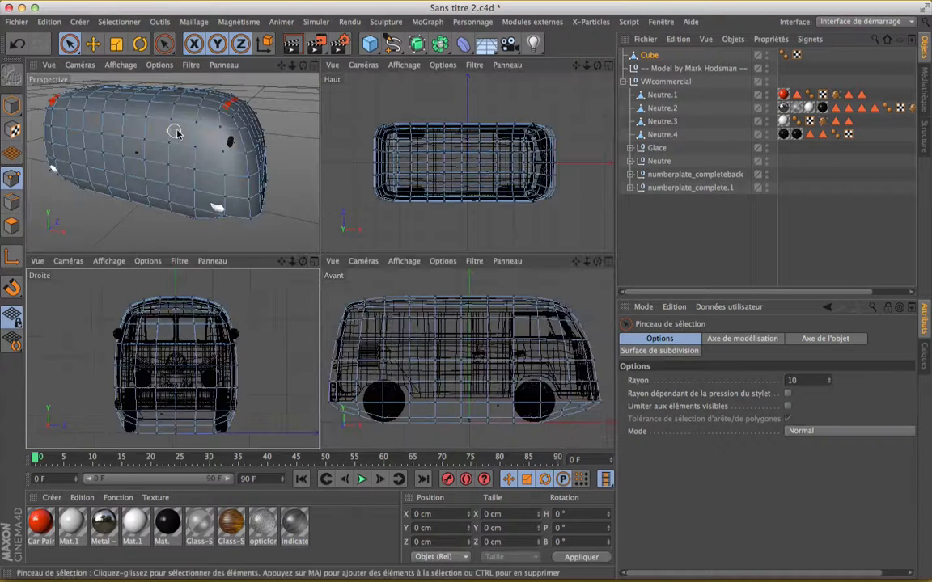
click(315, 66)
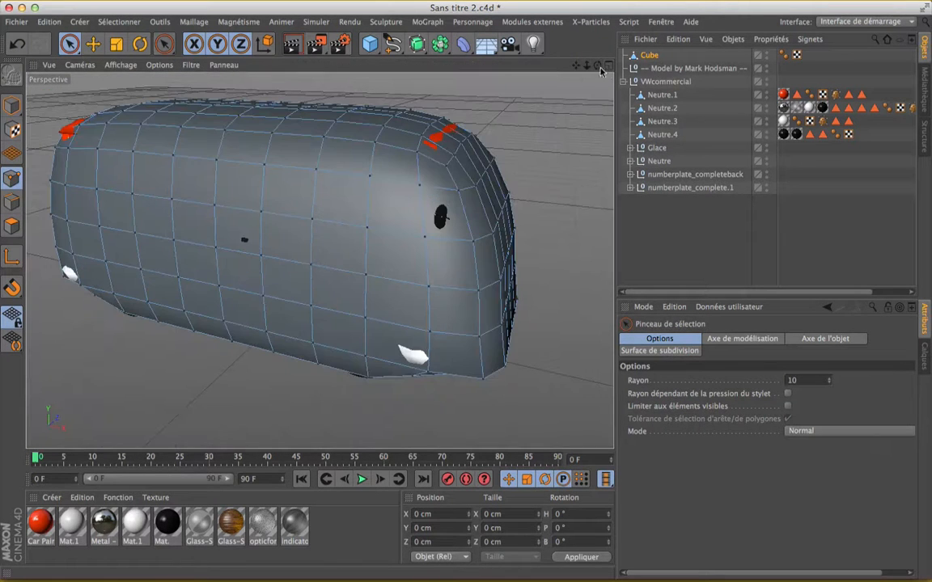
drag(575, 66, 652, 145)
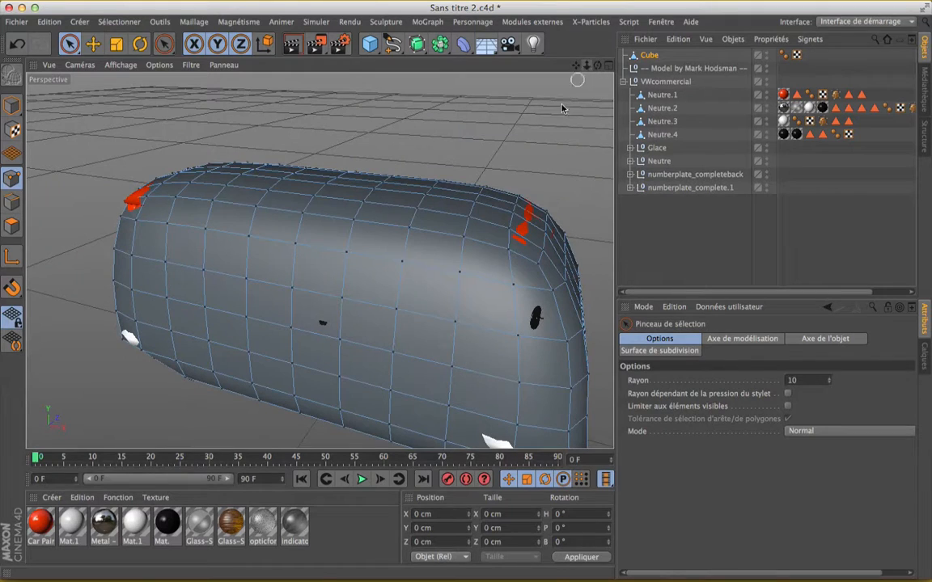
drag(598, 66, 450, 213)
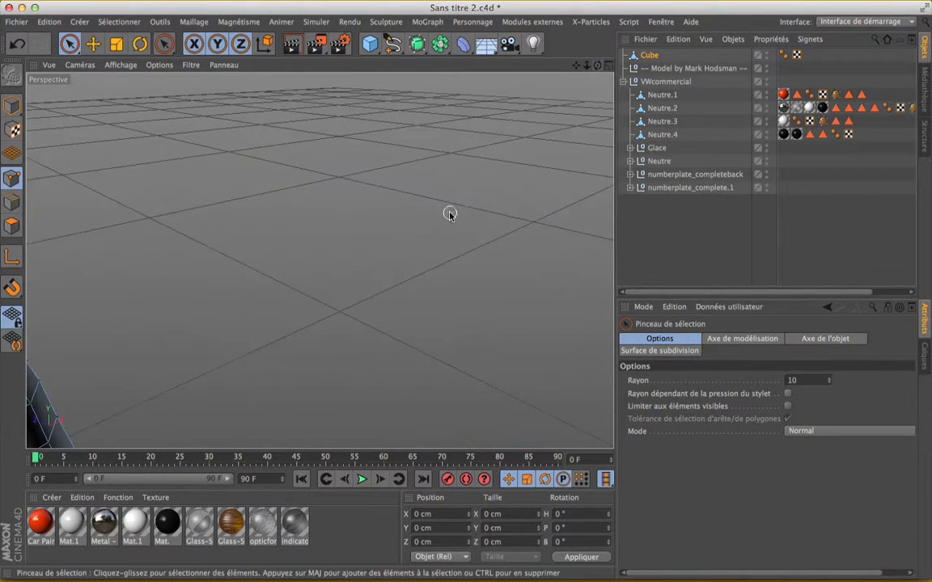
scroll(450, 214, down, 10)
scroll(146, 251, up, 8)
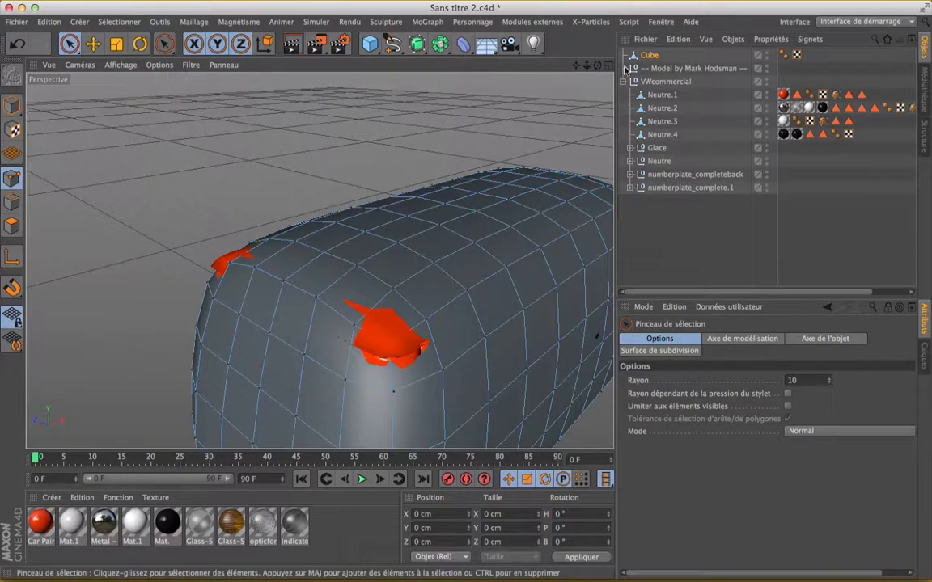
mouse_move(605, 66)
mouse_down()
mouse_move(319, 259)
mouse_move(303, 193)
mouse_move(319, 259)
mouse_move(441, 250)
mouse_up()
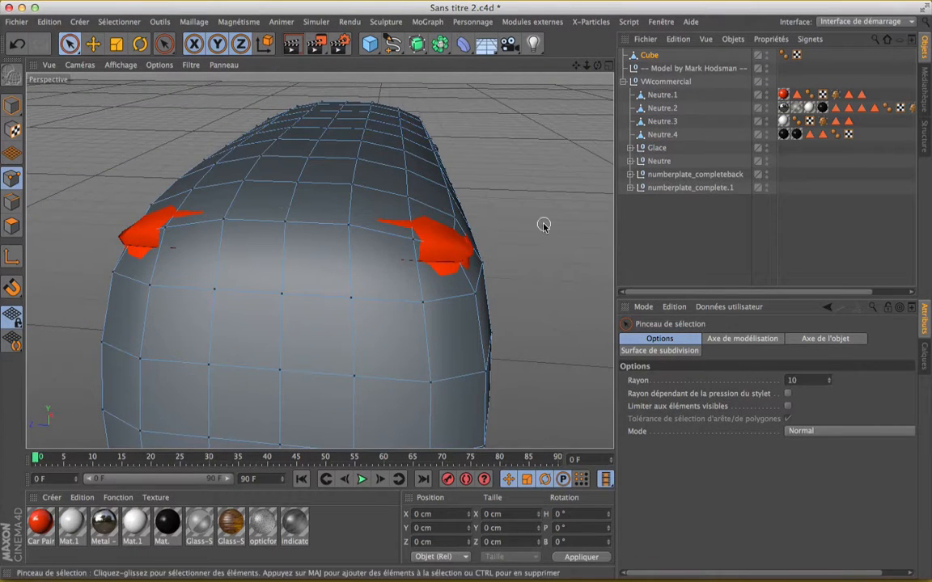
click(787, 407)
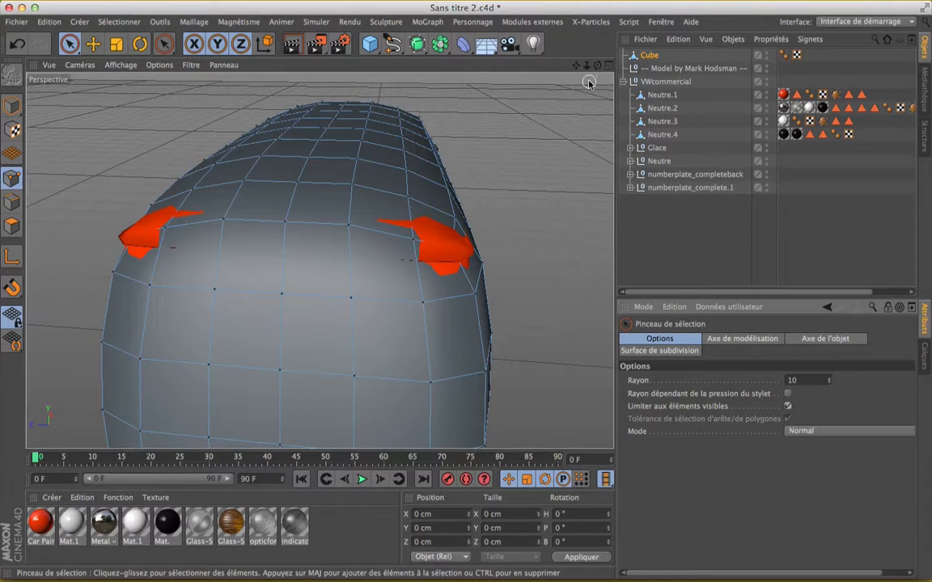
Select the outer point at each rear roof corner where the red body protrudes and raise both to about Y 145 cm
drag(599, 65, 323, 260)
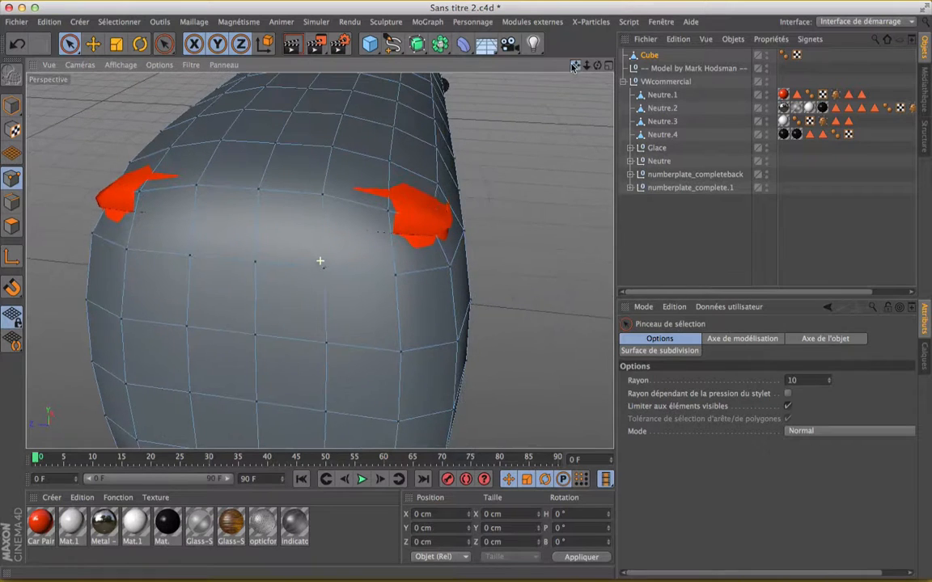
click(427, 221)
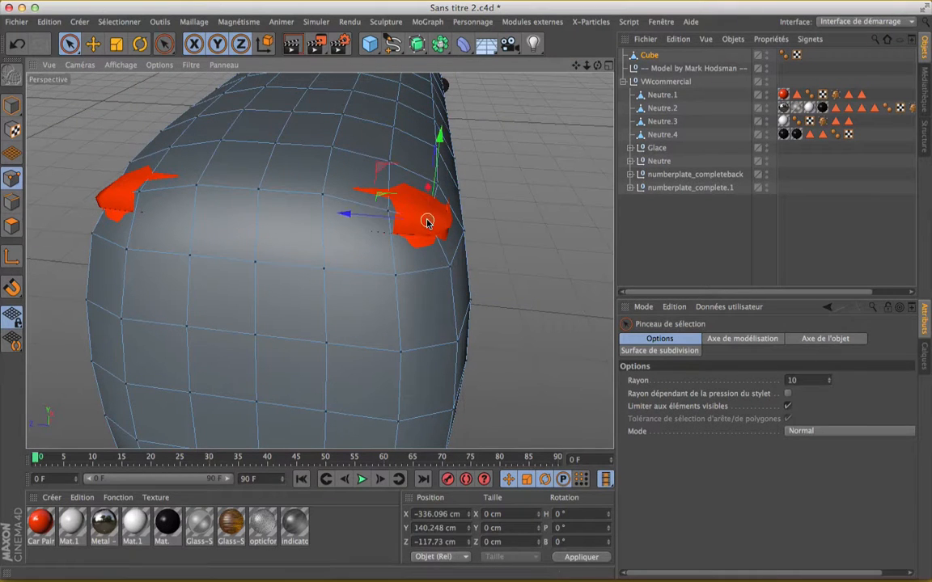
drag(599, 64, 319, 260)
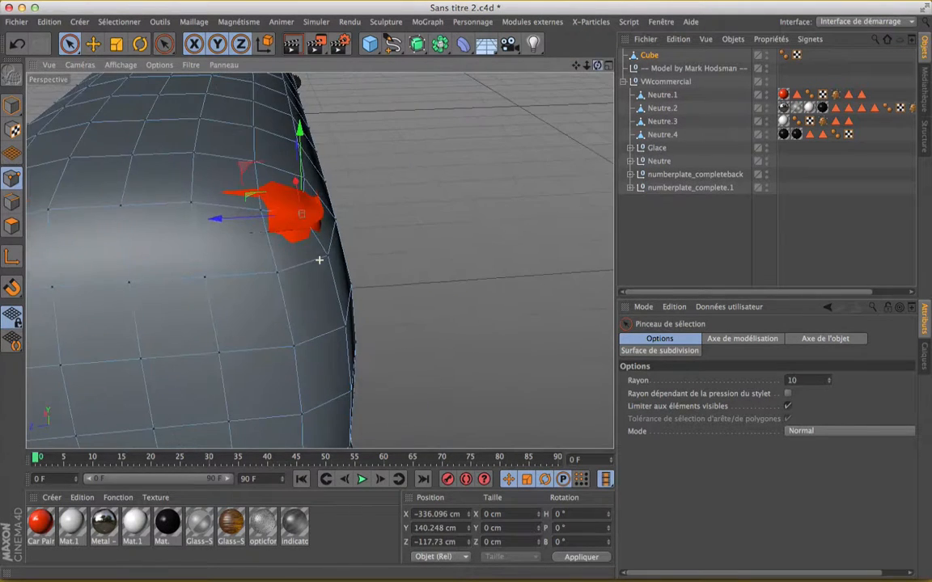
drag(575, 69, 247, 181)
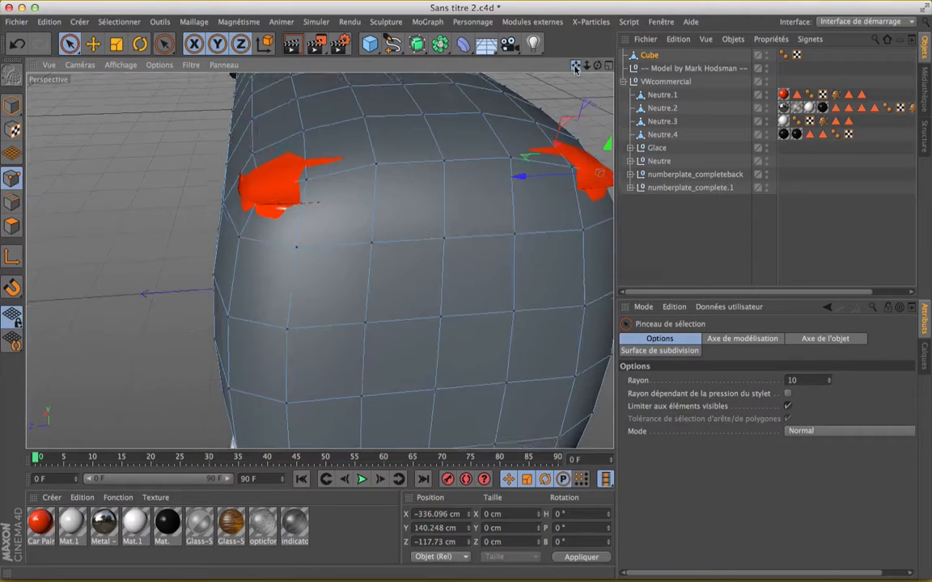
shift+click(259, 192)
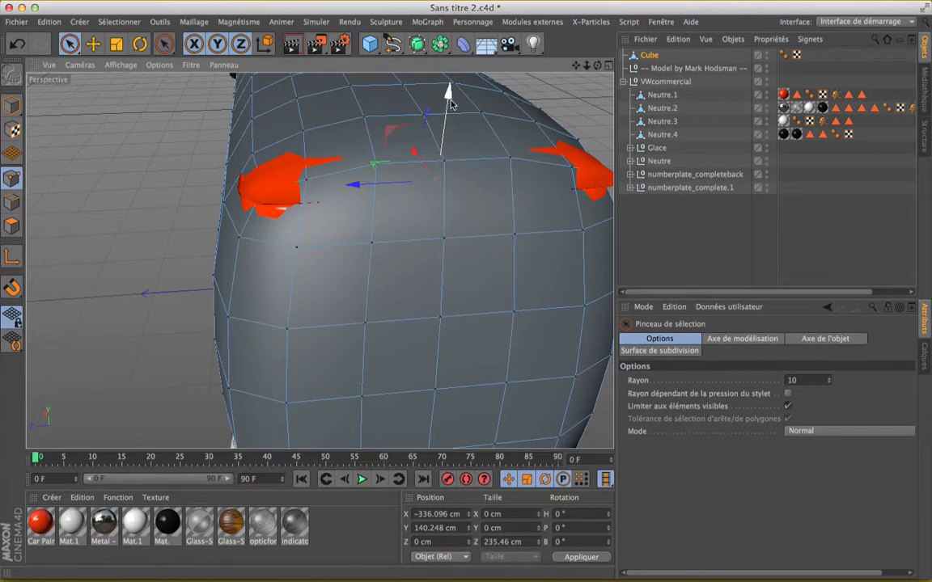
drag(450, 101, 447, 94)
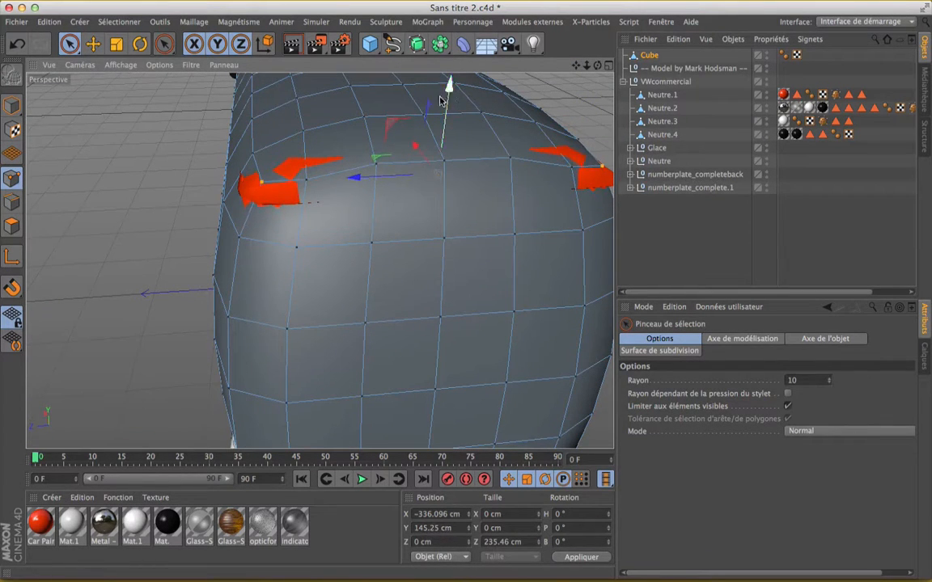
Select the inner point beside each rear roof corner on both sides and raise both to about Y 152 cm
click(307, 184)
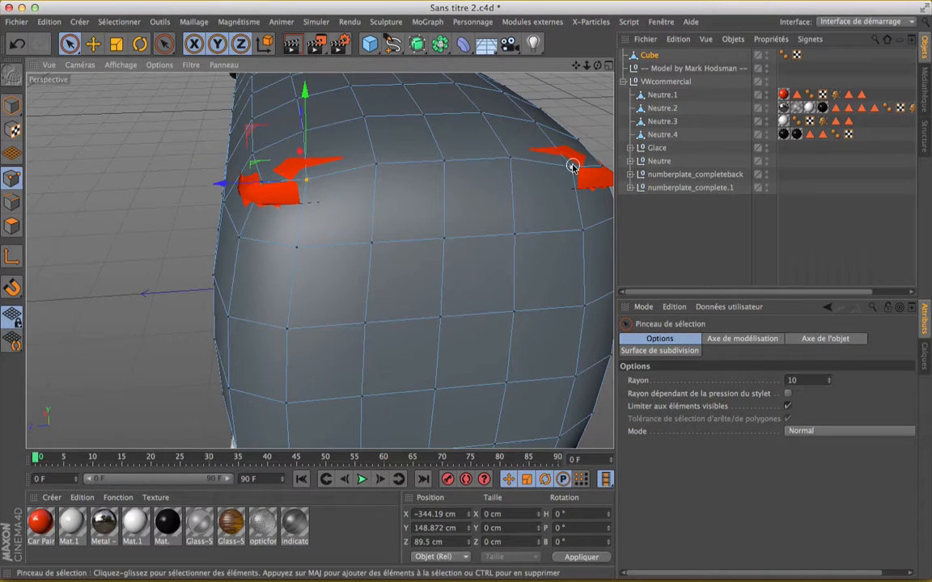
shift+click(572, 166)
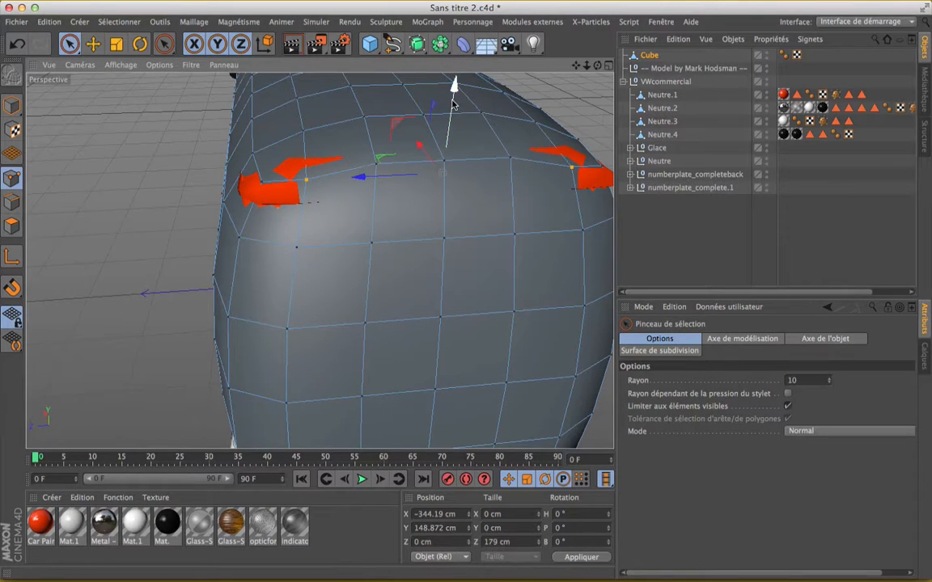
drag(453, 103, 453, 98)
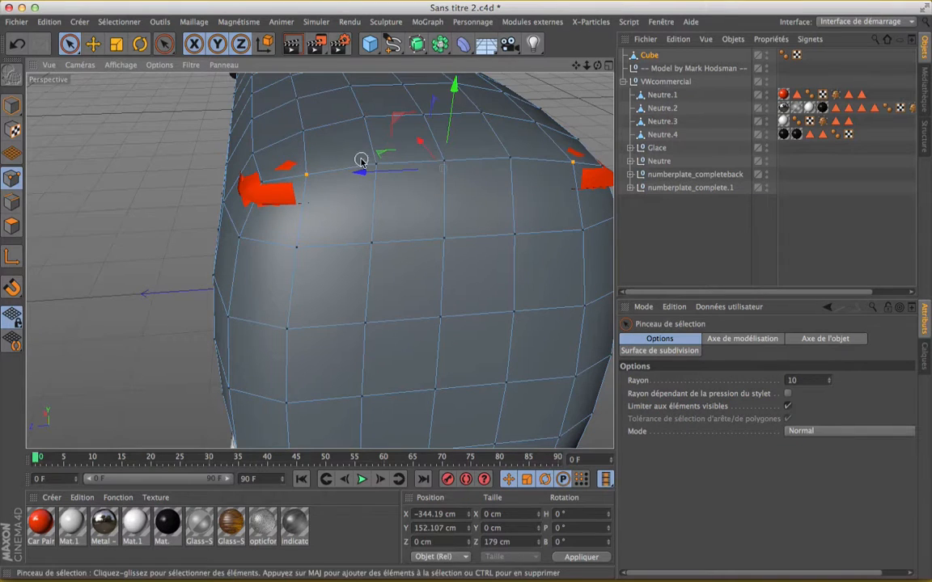
Add both outer rear corner points to the selection and move all four points backward to about X -353 cm
shift+click(264, 186)
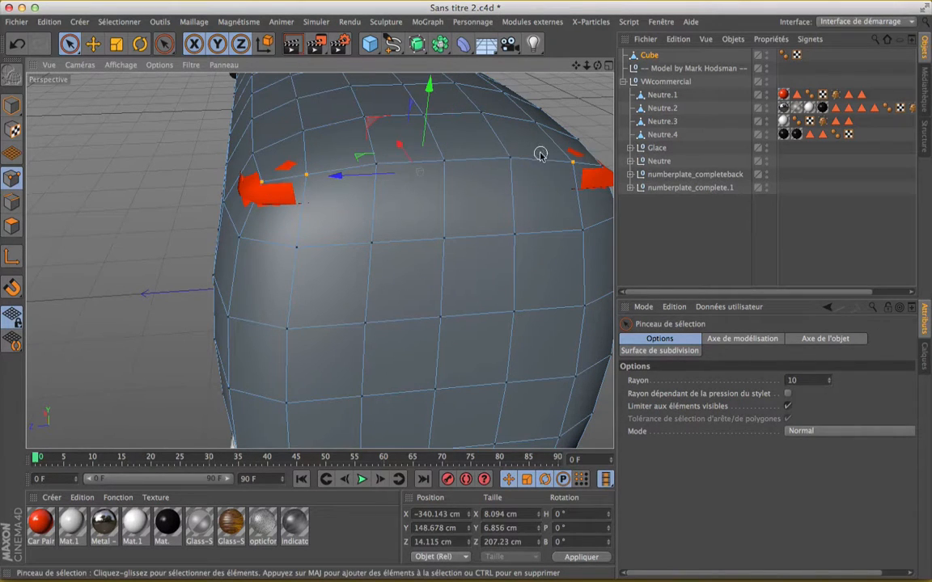
drag(576, 66, 267, 133)
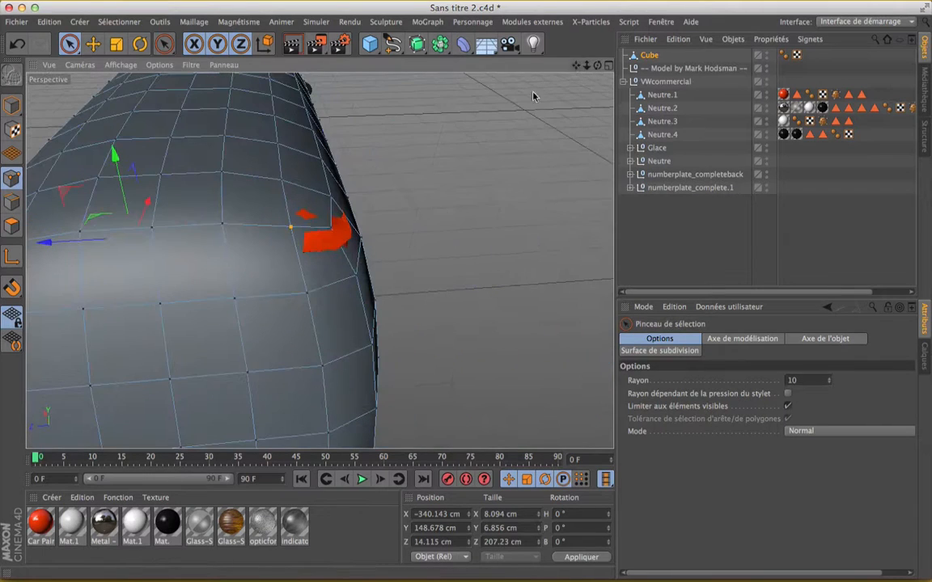
shift+click(328, 226)
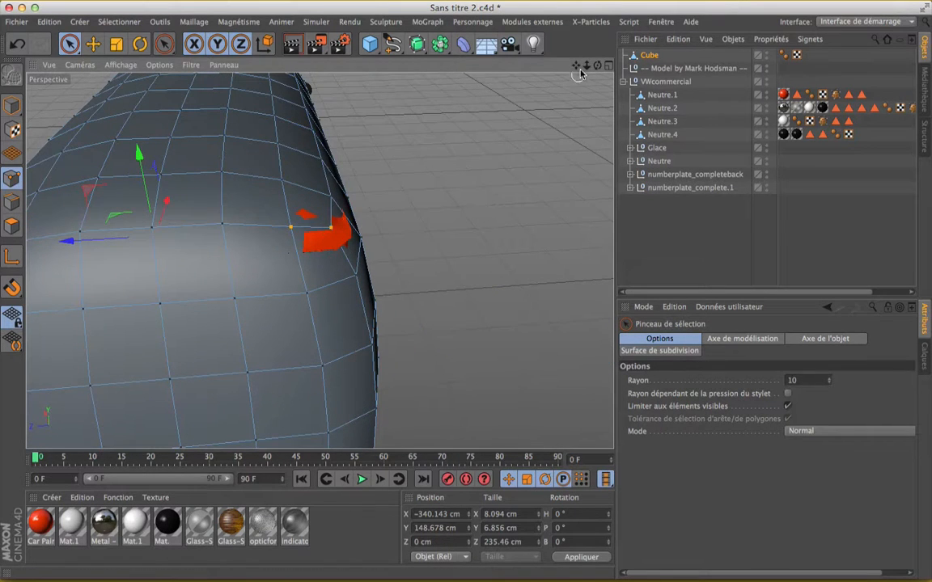
drag(576, 66, 746, 65)
drag(316, 196, 311, 210)
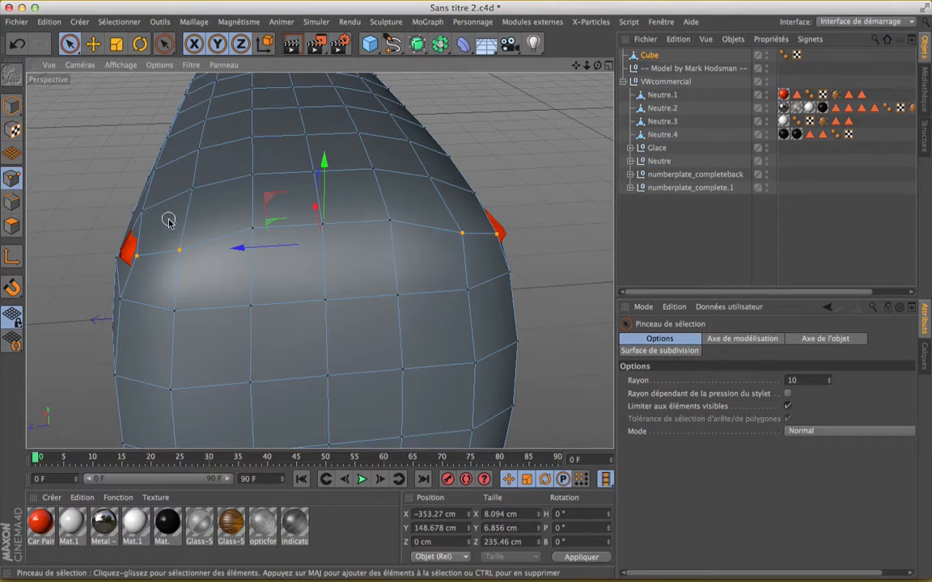
Scale the four rear roof corner points outward along Z to a width of about 250 cm, then deselect them
click(117, 43)
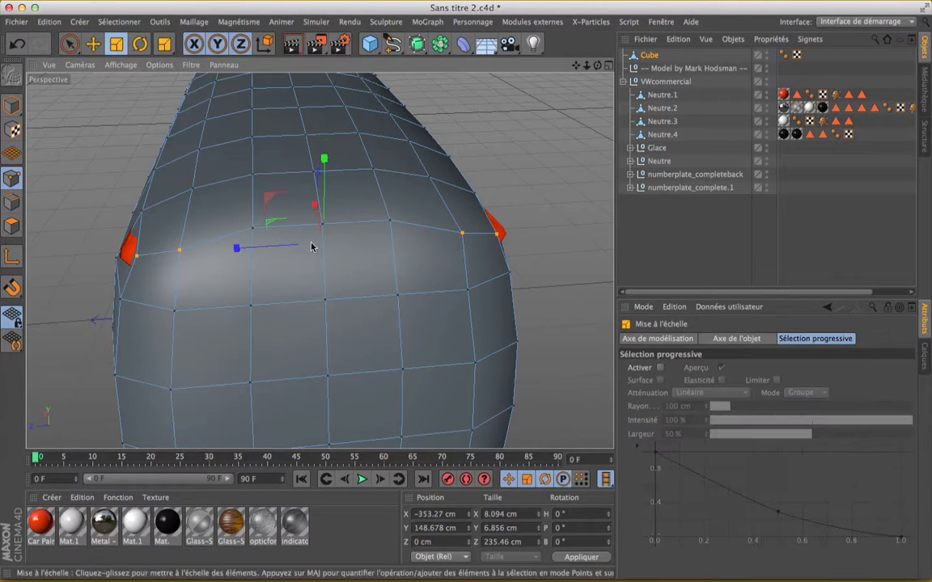
drag(242, 249, 239, 249)
drag(575, 65, 329, 5)
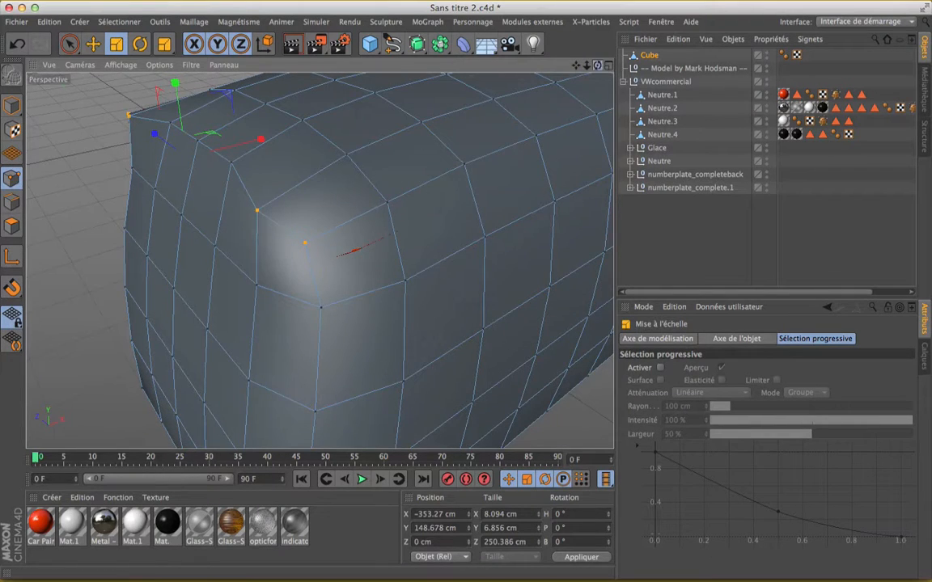
drag(597, 65, 509, 70)
alt+drag(390, 166, 485, 167)
click(570, 179)
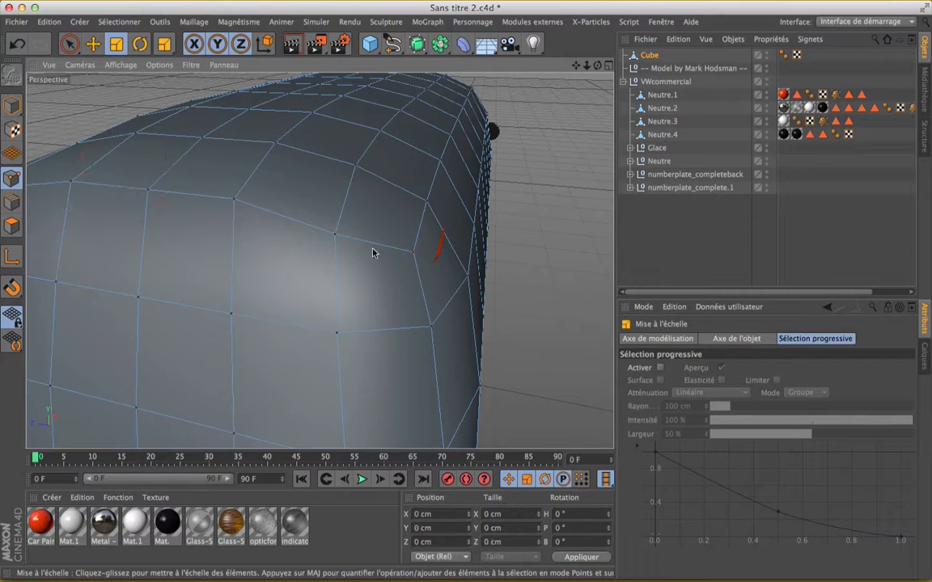
click(331, 236)
drag(575, 65, 761, 47)
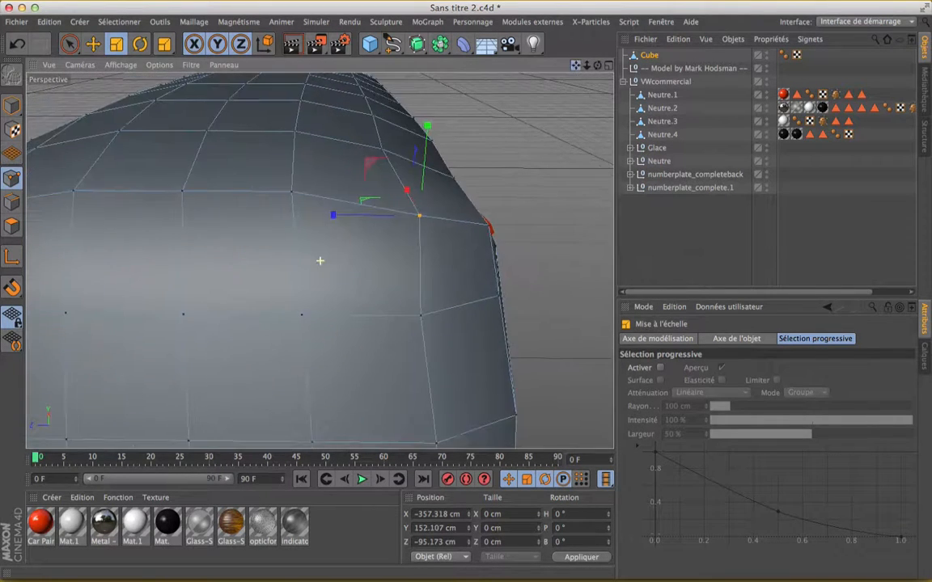
drag(576, 65, 669, 66)
scroll(522, 149, down, 3)
scroll(522, 149, up, 3)
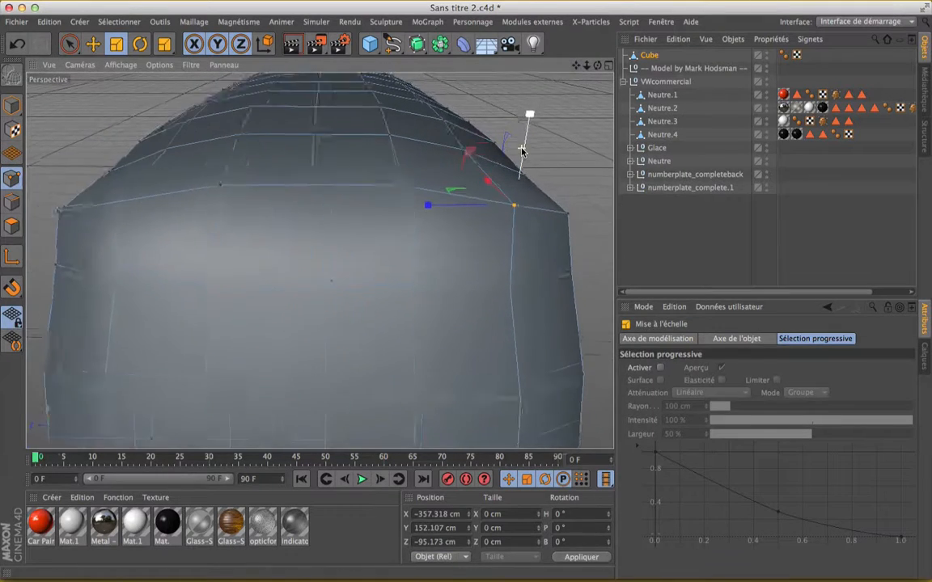
alt+drag(590, 98, 320, 260)
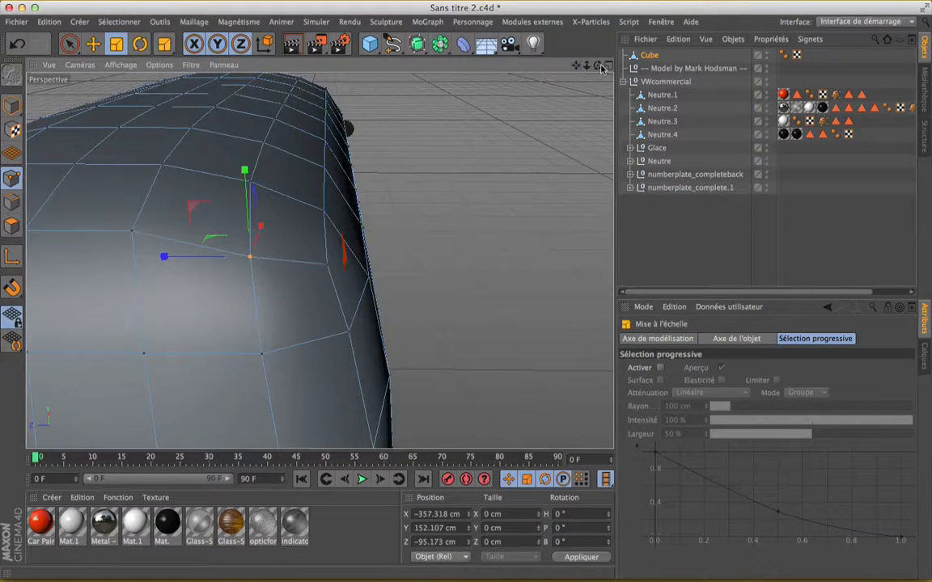
drag(597, 66, 575, 67)
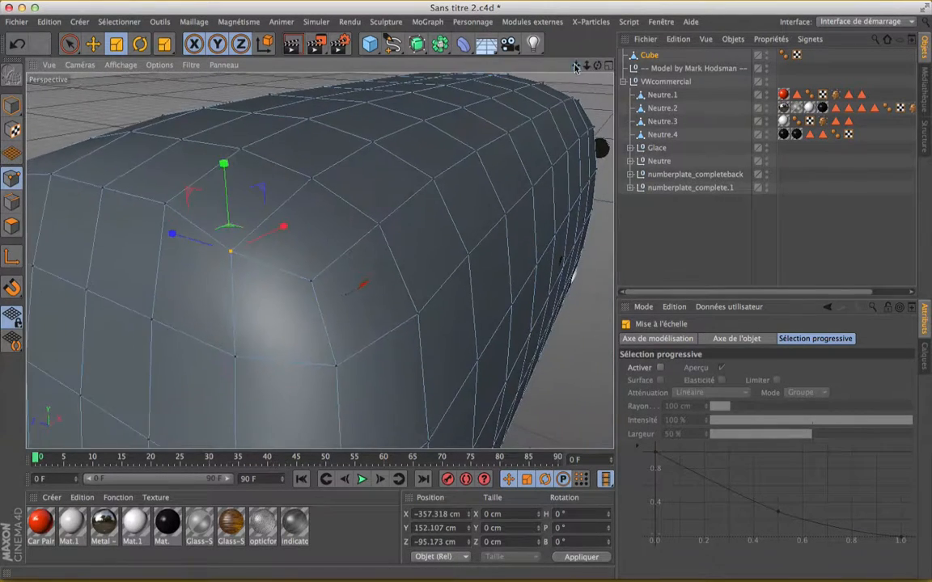
Select the roof-edge point just ahead of each rear corner and scale the pair along Z to about 253 cm wide
click(378, 225)
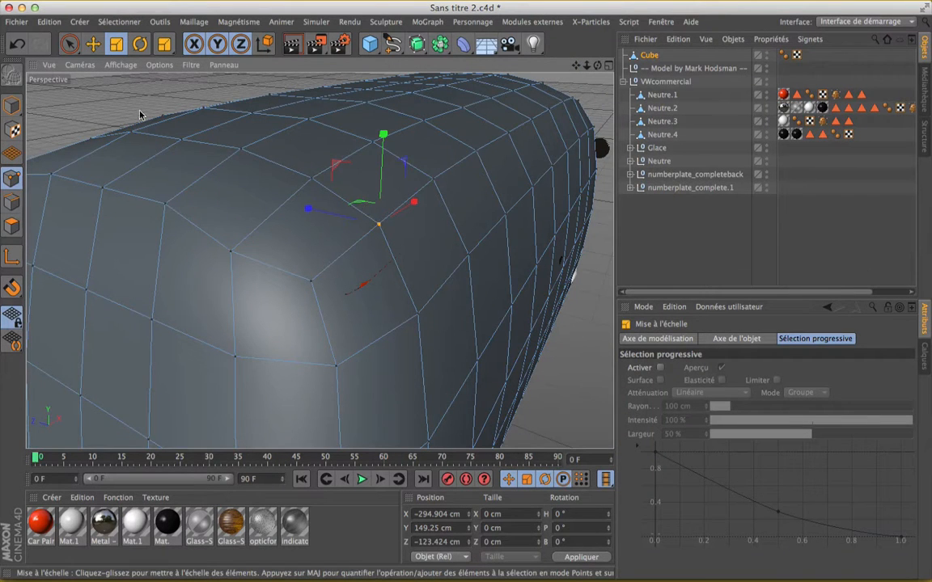
scroll(319, 261, up, 6)
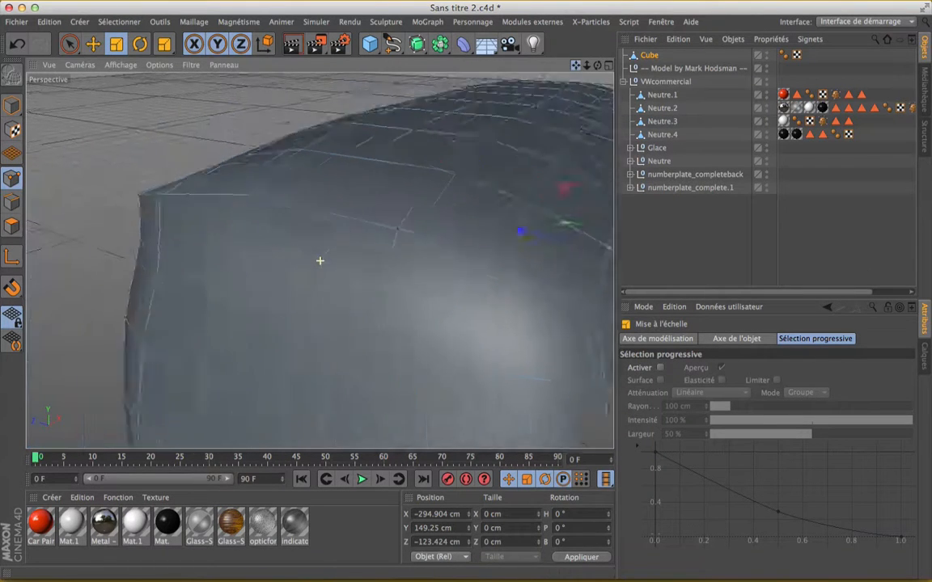
scroll(320, 260, down, 3)
shift+click(402, 260)
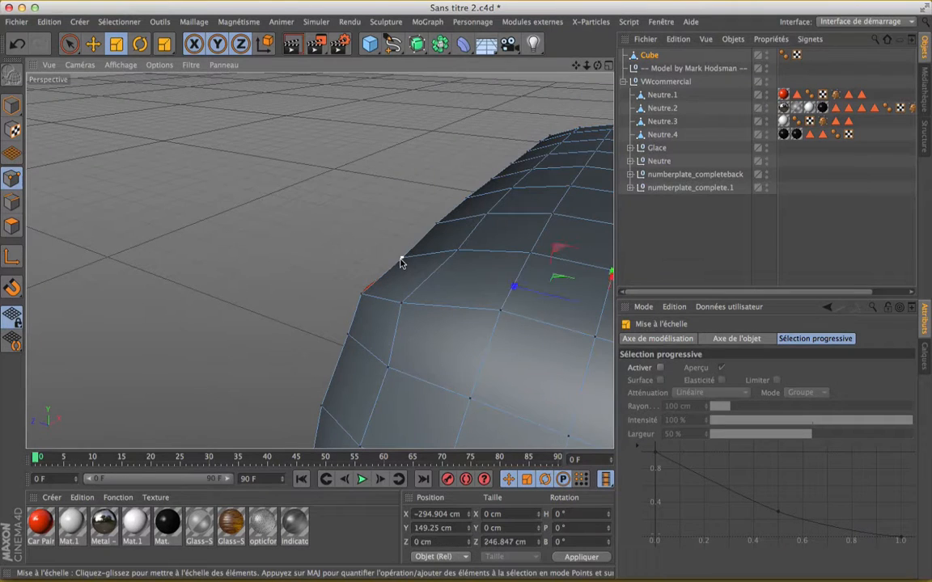
alt+drag(459, 121, 368, 158)
drag(230, 200, 187, 207)
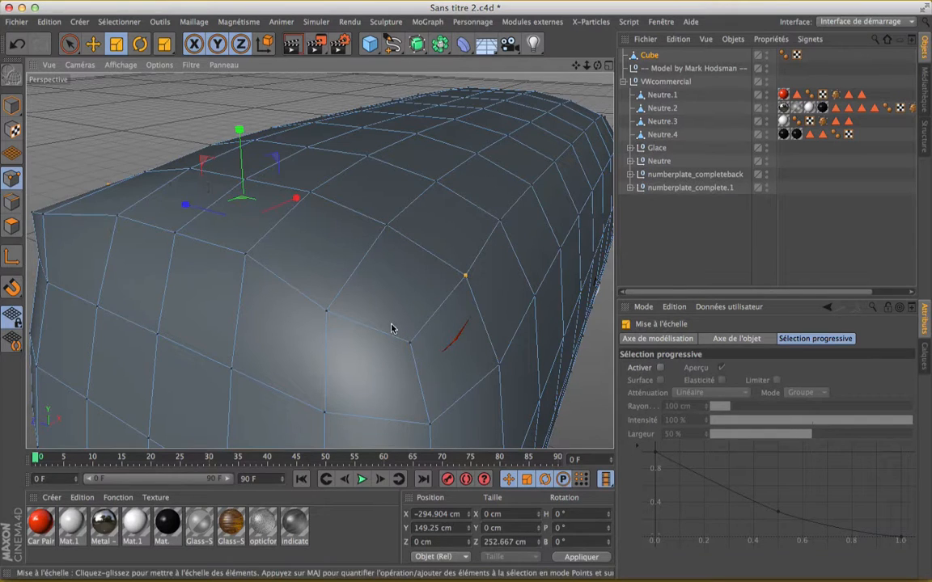
Select the outermost rear corner point on both sides and scale the pair slightly wider along Z to cover the red body
click(410, 345)
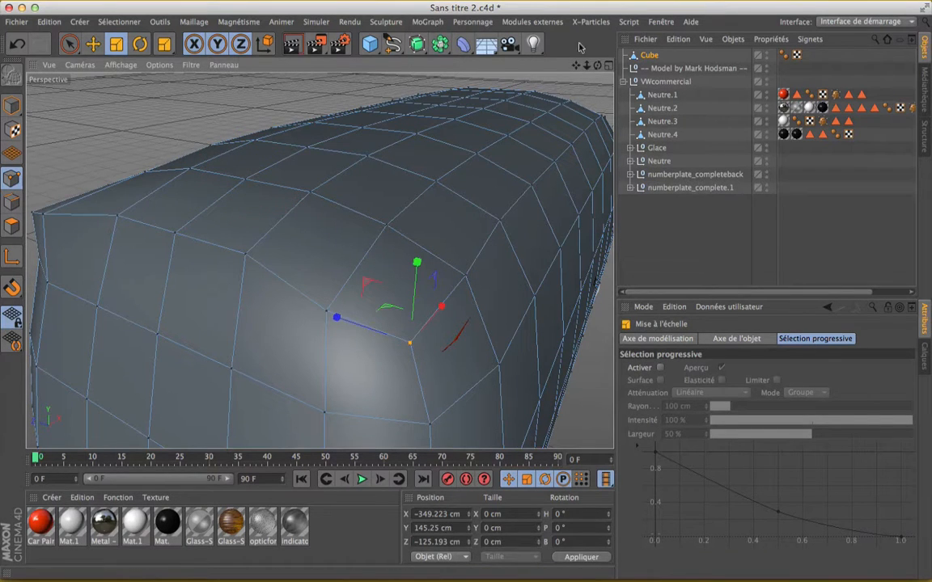
drag(575, 66, 716, 53)
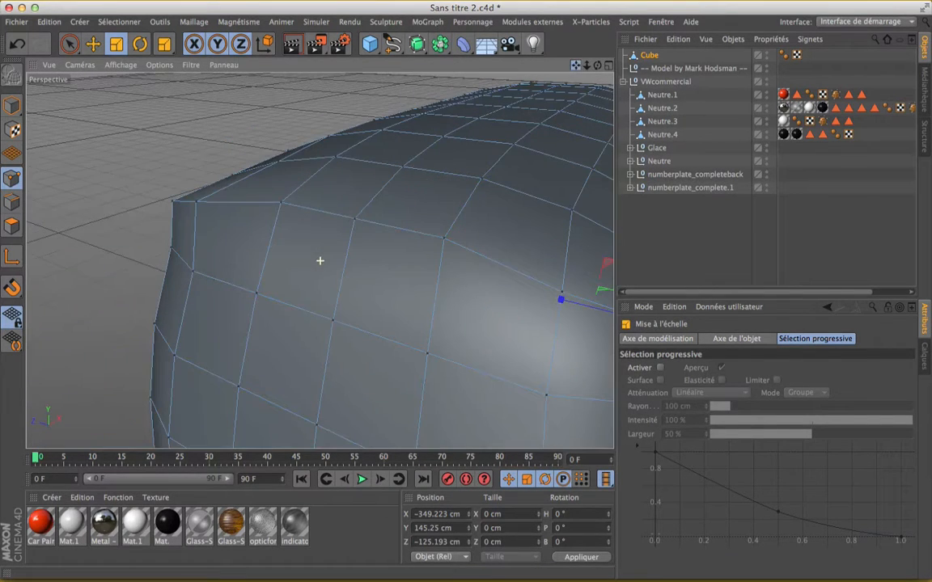
shift+click(172, 202)
alt+drag(554, 121, 264, 163)
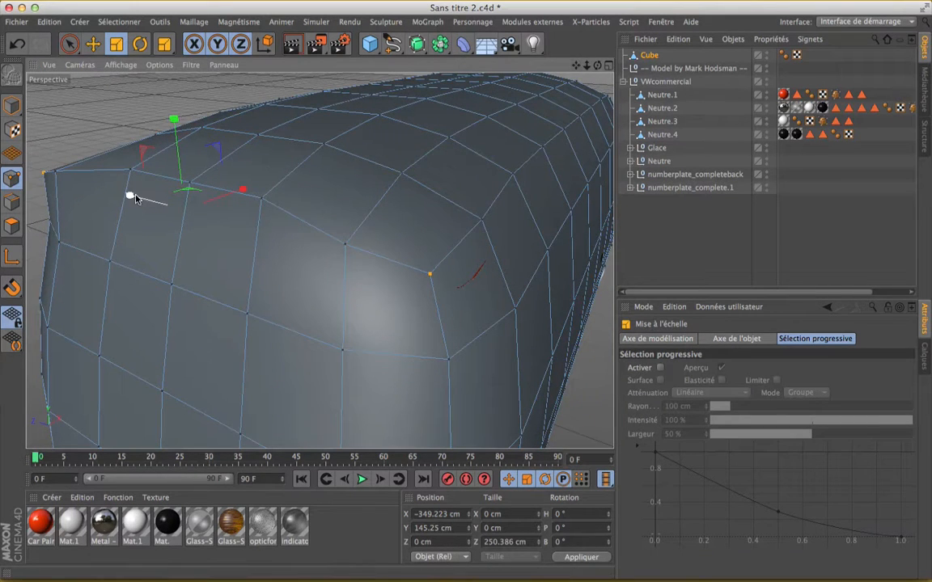
drag(129, 195, 139, 200)
Widen the pair of roof-edge points ahead of the rear corners along Z to about 255 cm and clear the selection
click(477, 217)
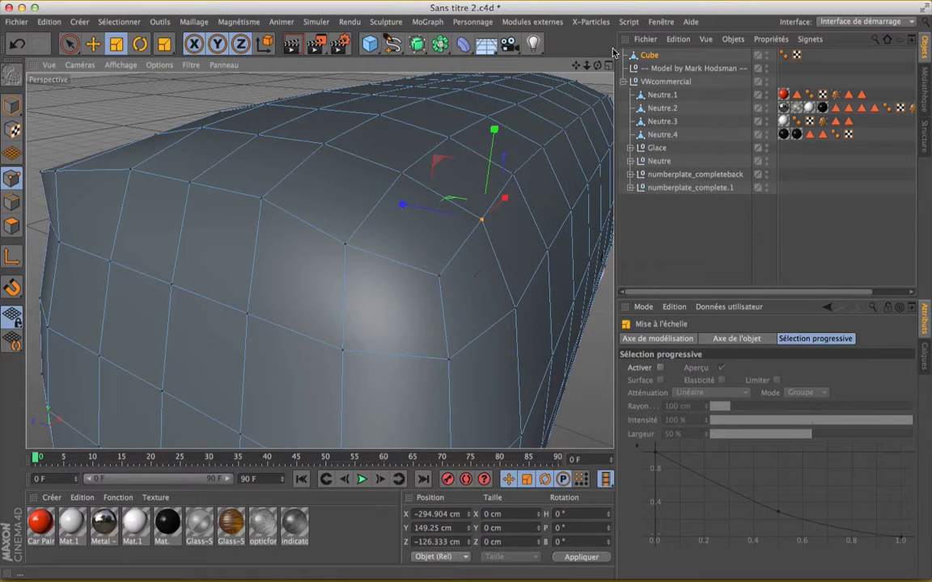
drag(599, 66, 579, 68)
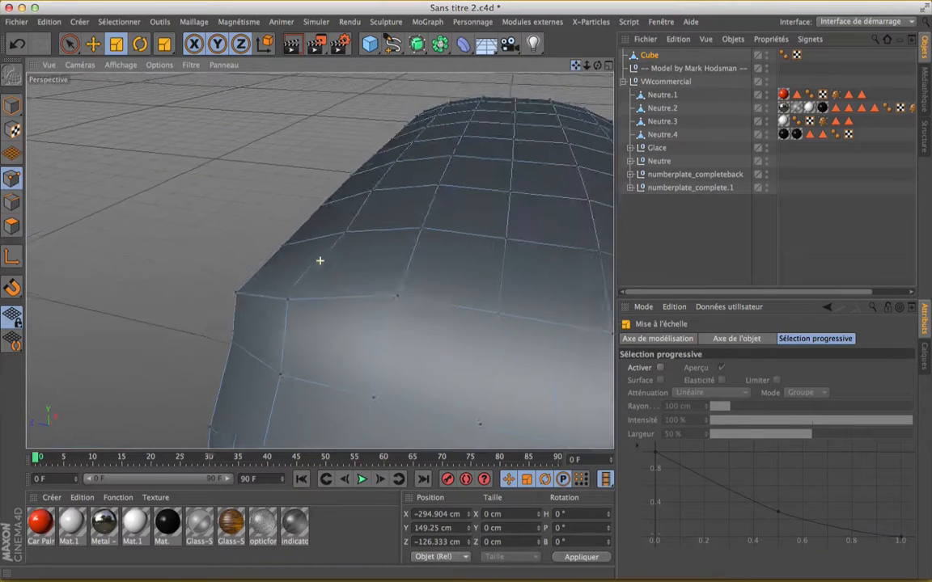
click(283, 245)
drag(598, 67, 576, 66)
drag(89, 203, 95, 211)
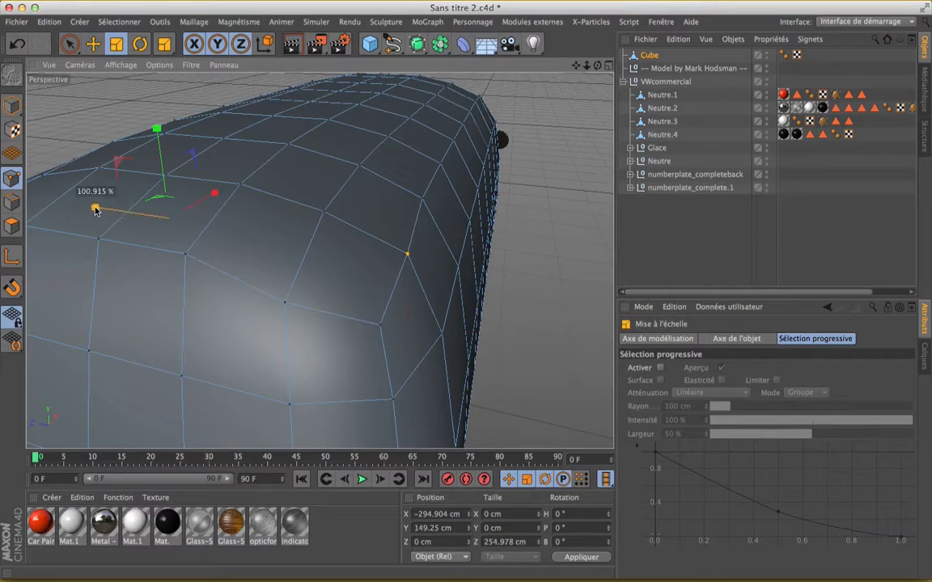
click(556, 237)
In polygon mode, select the cage polygon around the protruding side mirror on each side of the van's front
scroll(556, 235, down, 3)
scroll(556, 235, up, 1)
drag(577, 67, 364, 143)
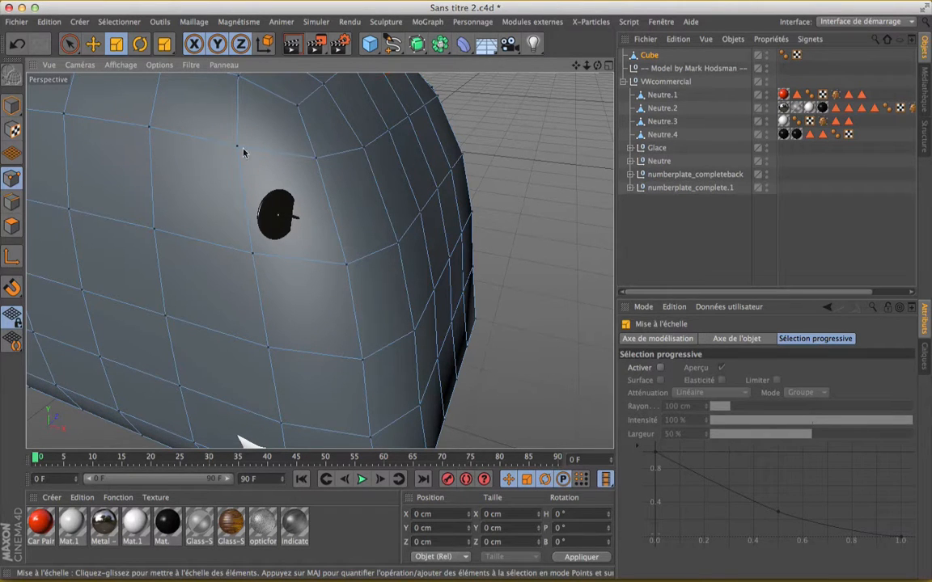
click(12, 226)
click(68, 43)
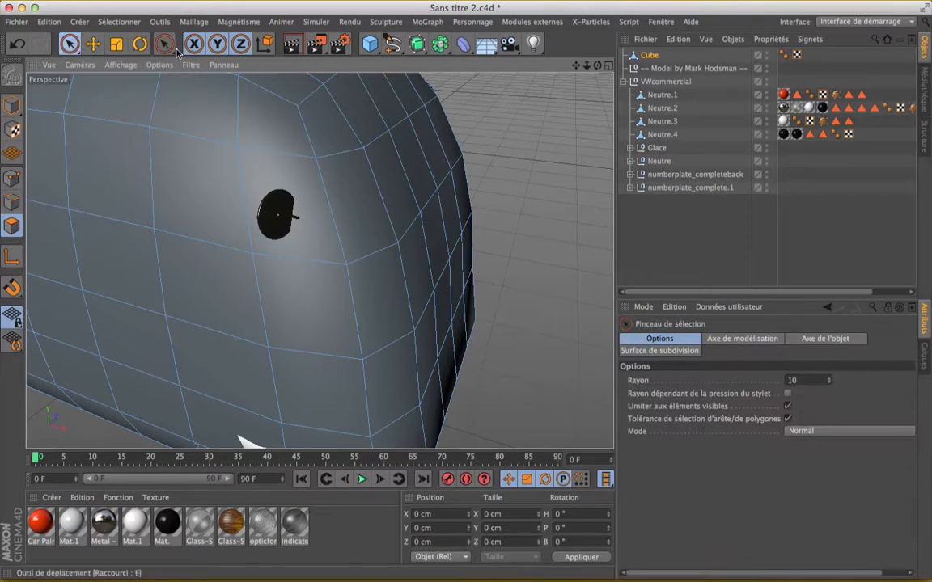
click(290, 162)
click(304, 186)
click(306, 187)
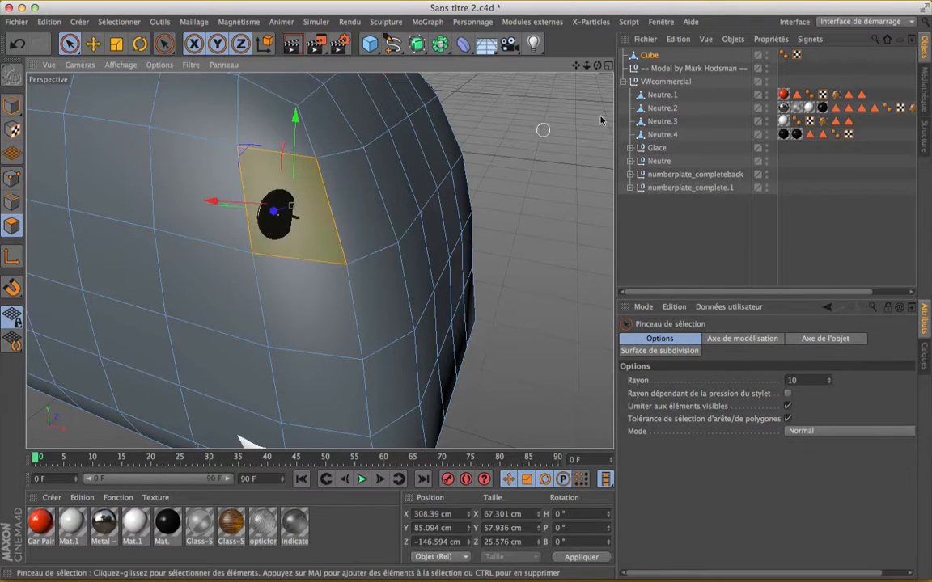
drag(597, 66, 688, 68)
mouse_move(320, 259)
mouse_down()
mouse_move(597, 65)
mouse_move(320, 260)
mouse_up()
drag(597, 66, 558, 6)
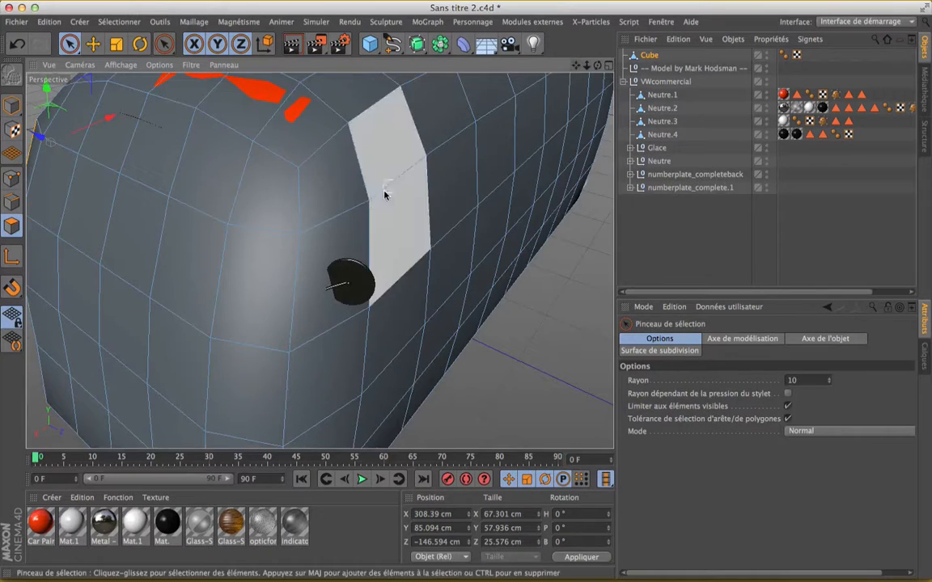
click(342, 245)
Try to extrude the two selected side-mirror polygons straight outward by about 18.7 cm
scroll(516, 275, down, 5)
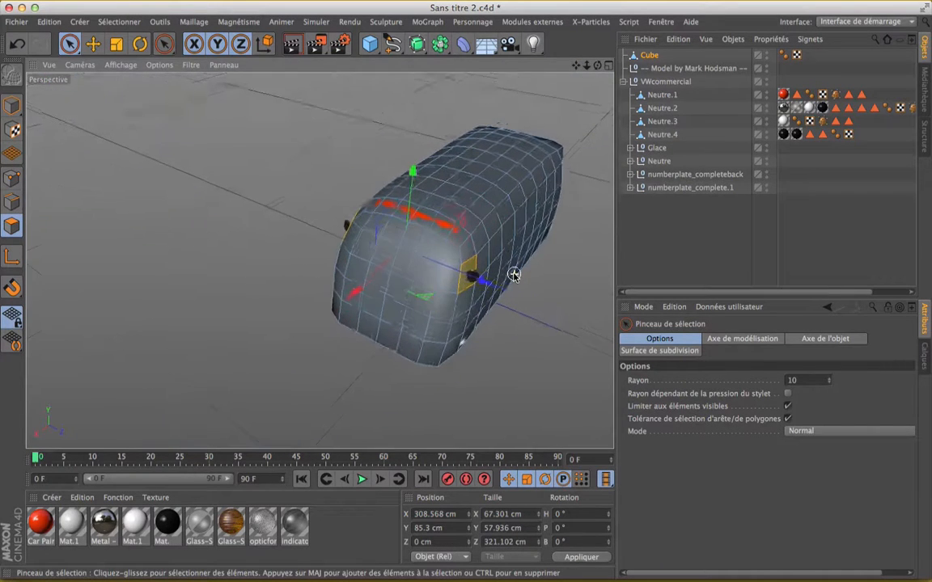
scroll(514, 275, up, 1)
click(193, 22)
mouse_move(194, 47)
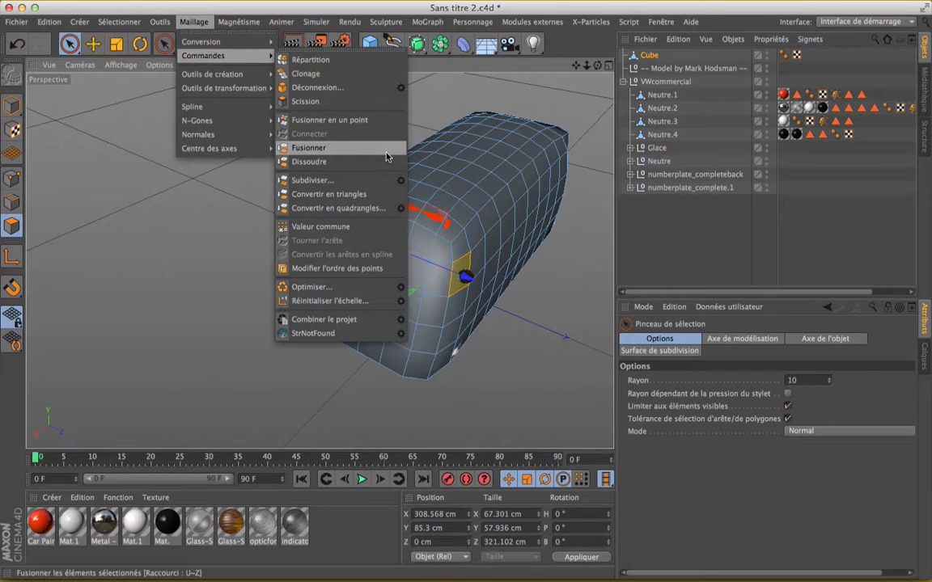
mouse_move(240, 74)
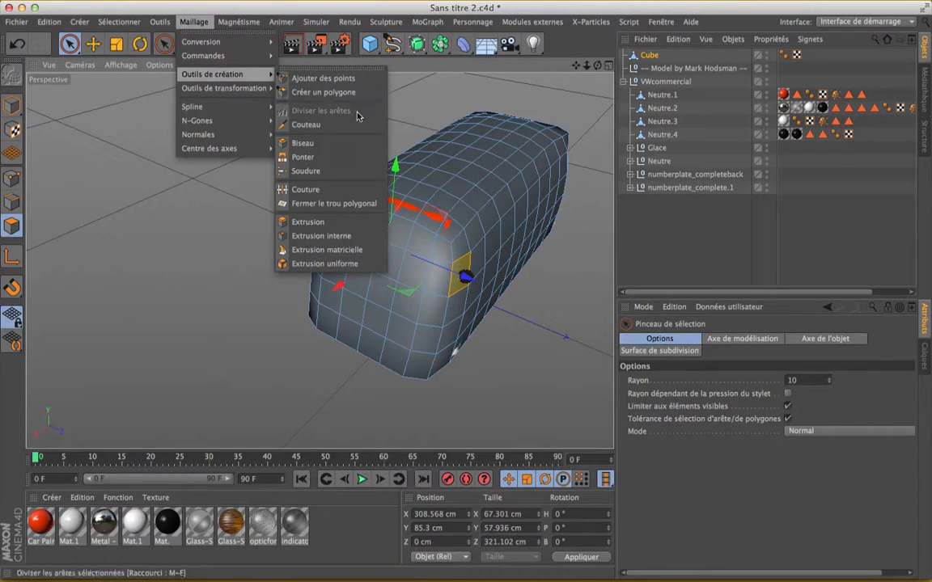
click(329, 229)
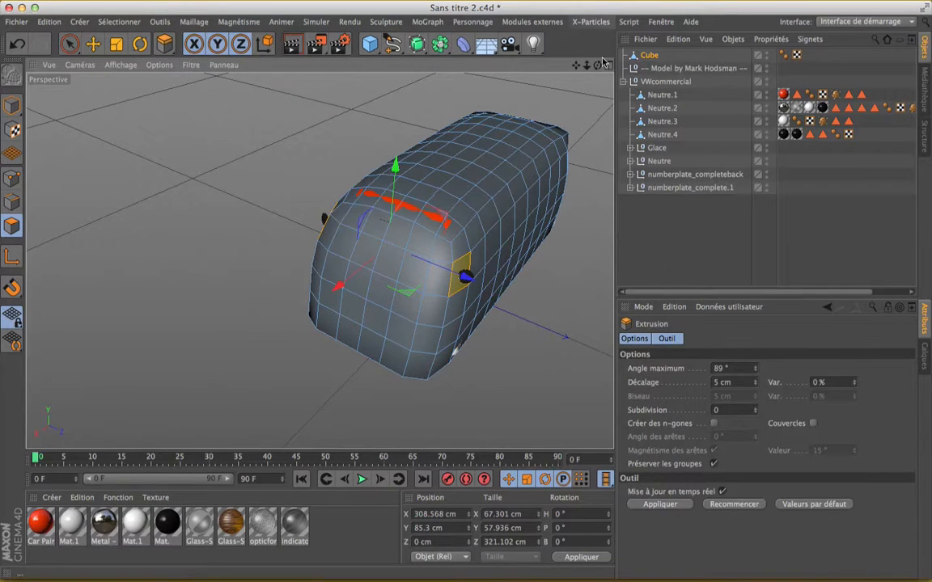
key(s)
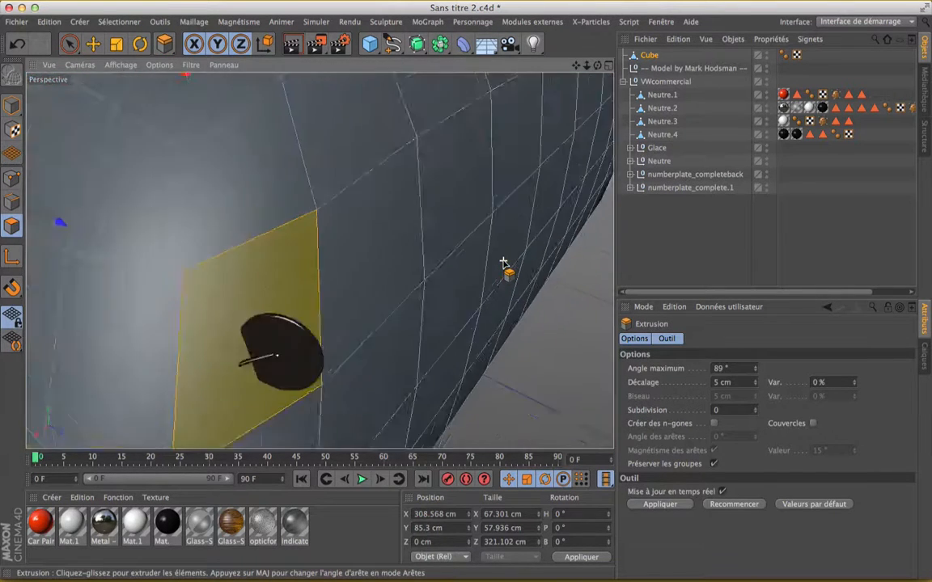
drag(576, 64, 376, 10)
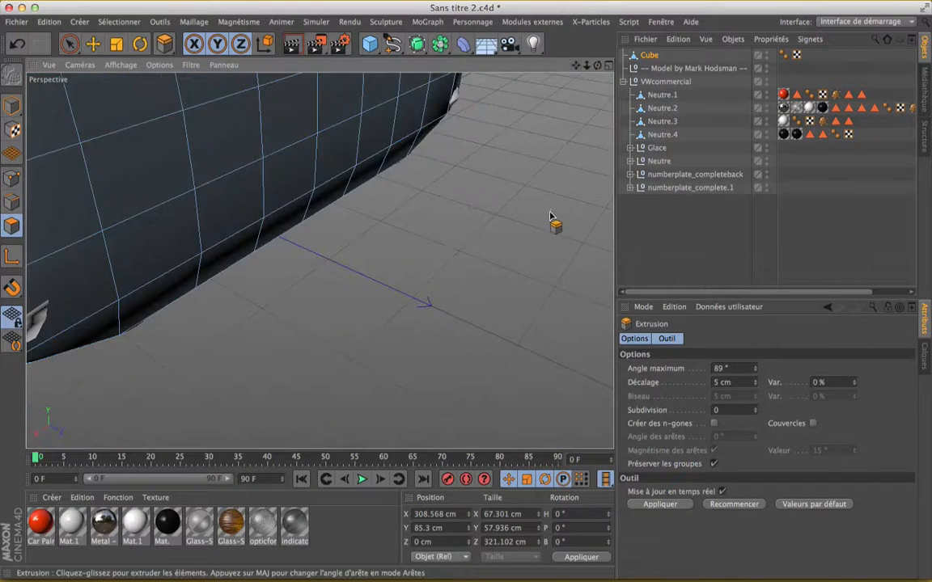
scroll(551, 216, down, 5)
scroll(551, 216, up, 2)
drag(577, 66, 575, 203)
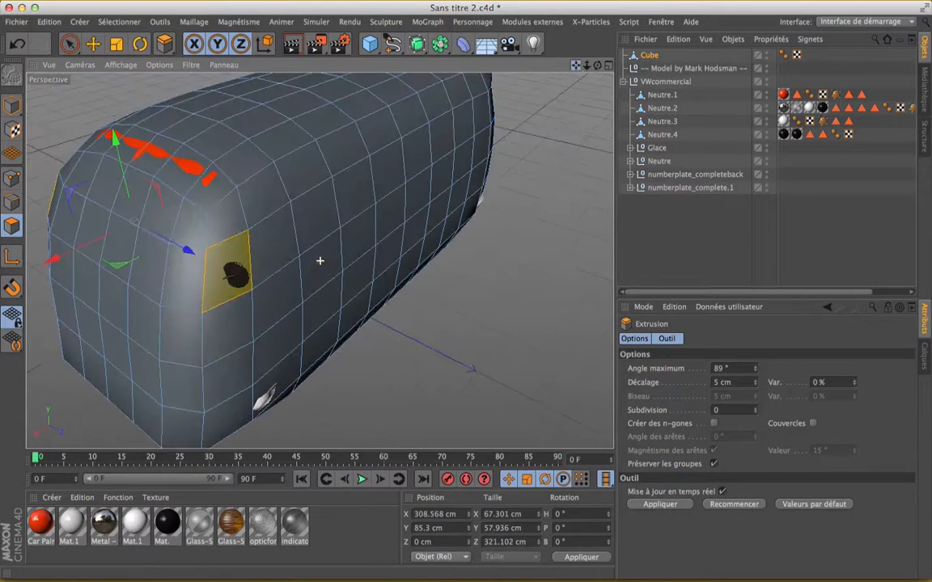
click(490, 289)
drag(489, 289, 506, 289)
key(ctrl+z)
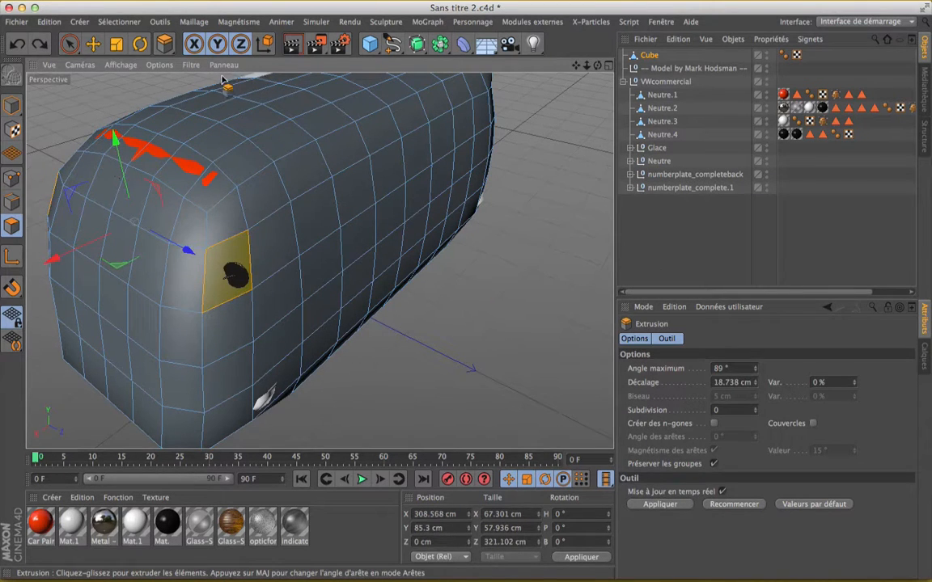
Apply an inner extrude of about 11.9 cm to the polygons around both side mirrors
click(201, 23)
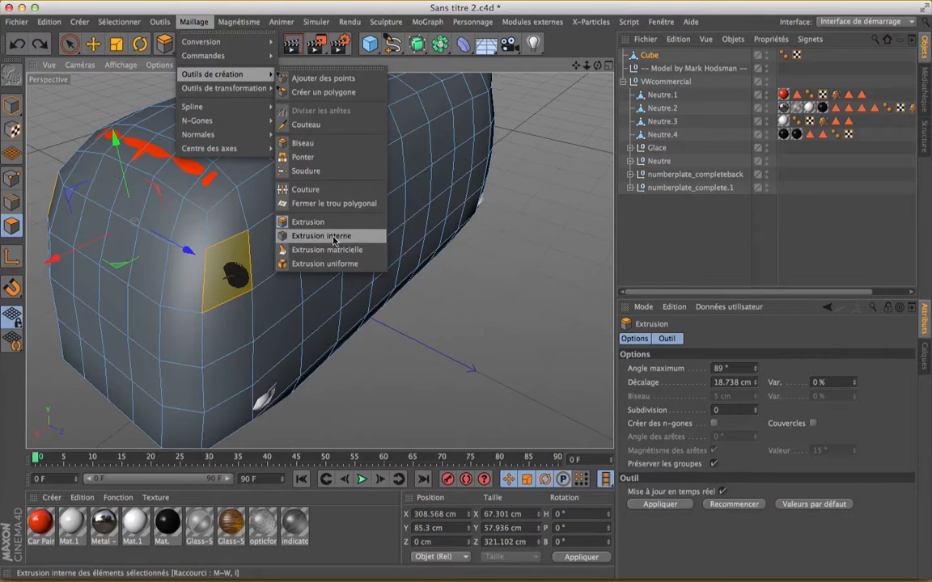
click(334, 241)
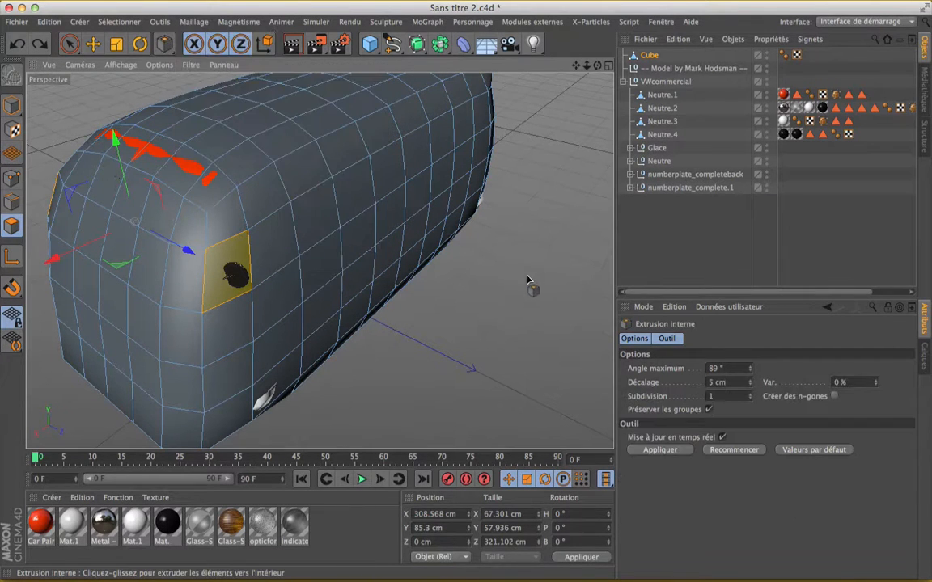
mouse_move(503, 294)
mouse_down()
mouse_move(453, 295)
mouse_move(506, 295)
mouse_up()
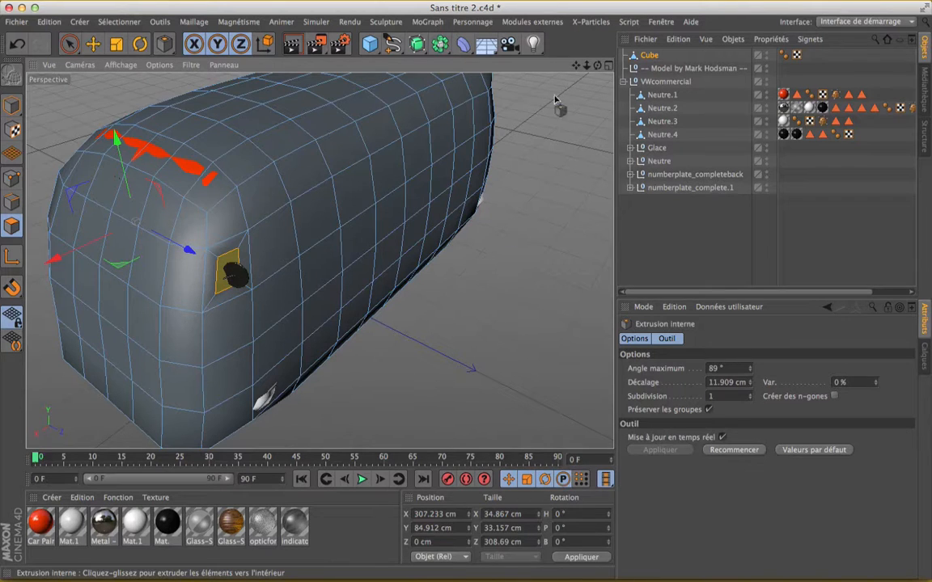
mouse_move(575, 65)
mouse_down()
mouse_move(737, 61)
mouse_move(839, 78)
mouse_move(657, 89)
mouse_move(570, 56)
mouse_move(579, 67)
mouse_up()
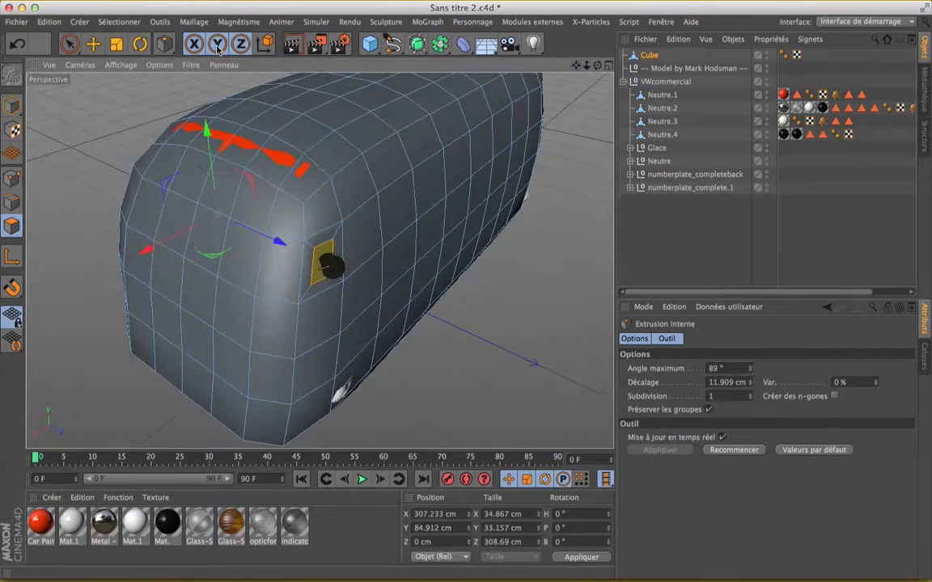
Extrude the two inset mirror polygons outward by about 21.8 cm to cover the mirrors
click(165, 44)
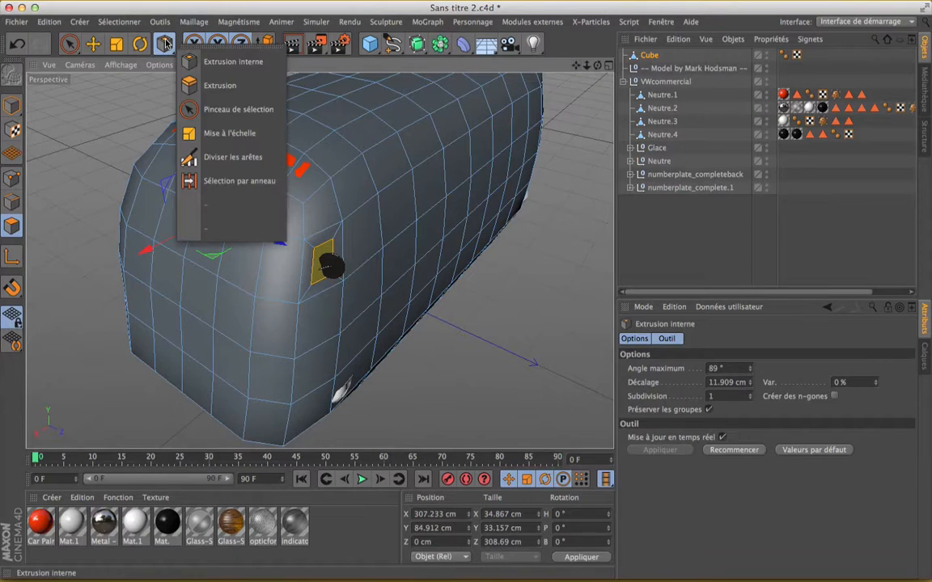
click(221, 86)
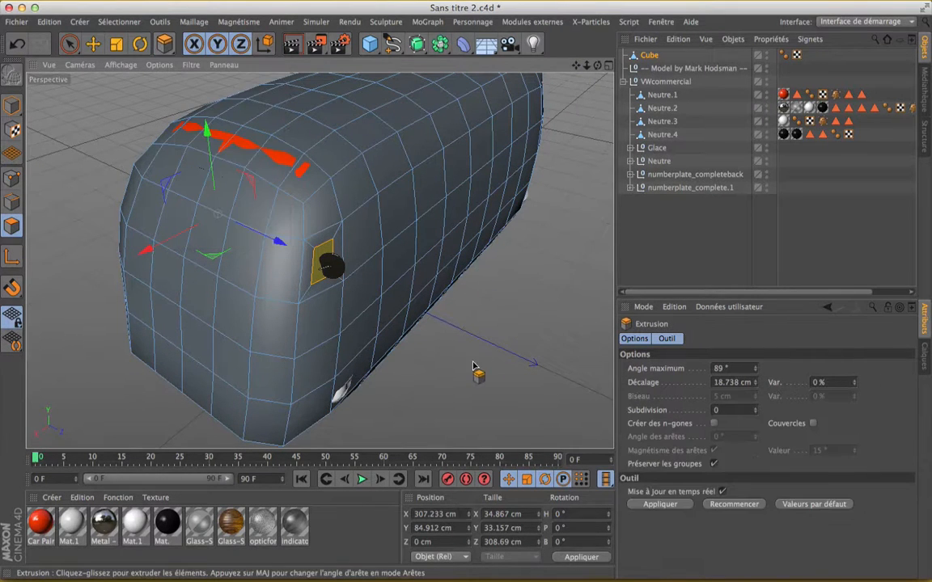
drag(467, 366, 514, 366)
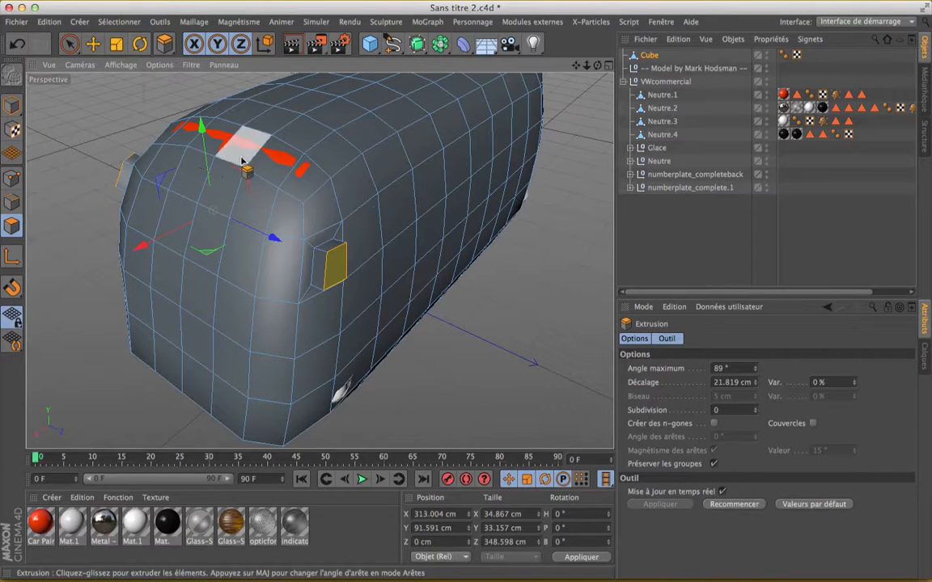
Narrow the extruded mirror end faces along X only, to about 7.9 cm
click(118, 45)
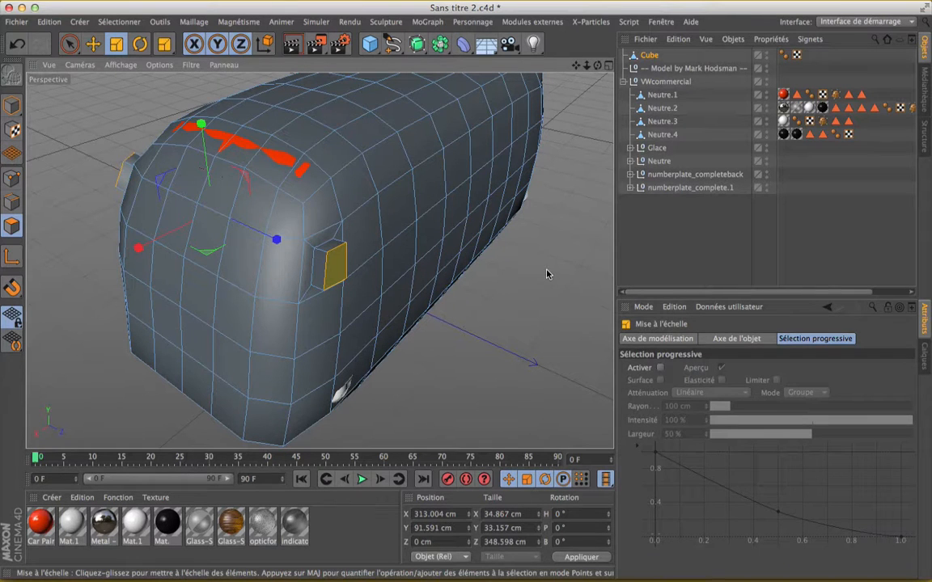
drag(546, 274, 528, 292)
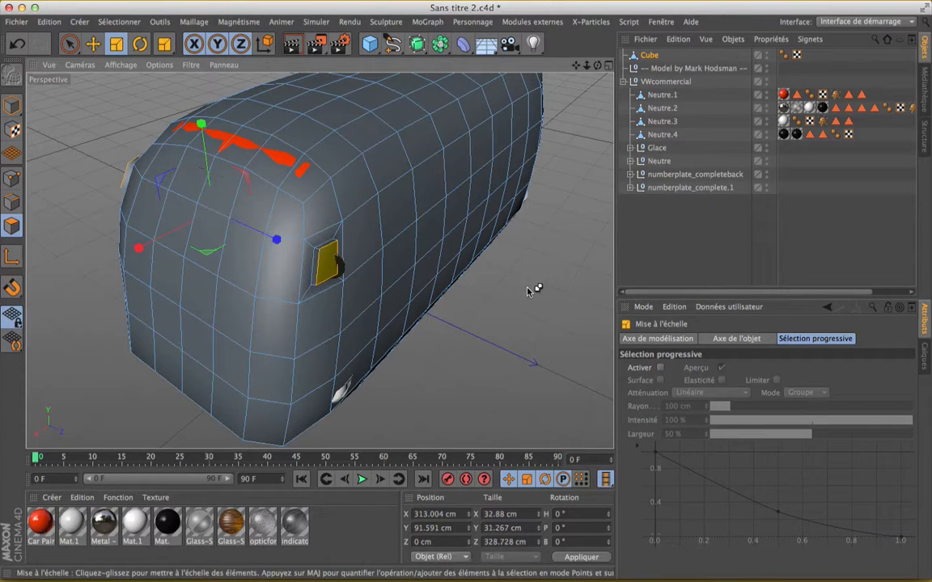
key(ctrl+z)
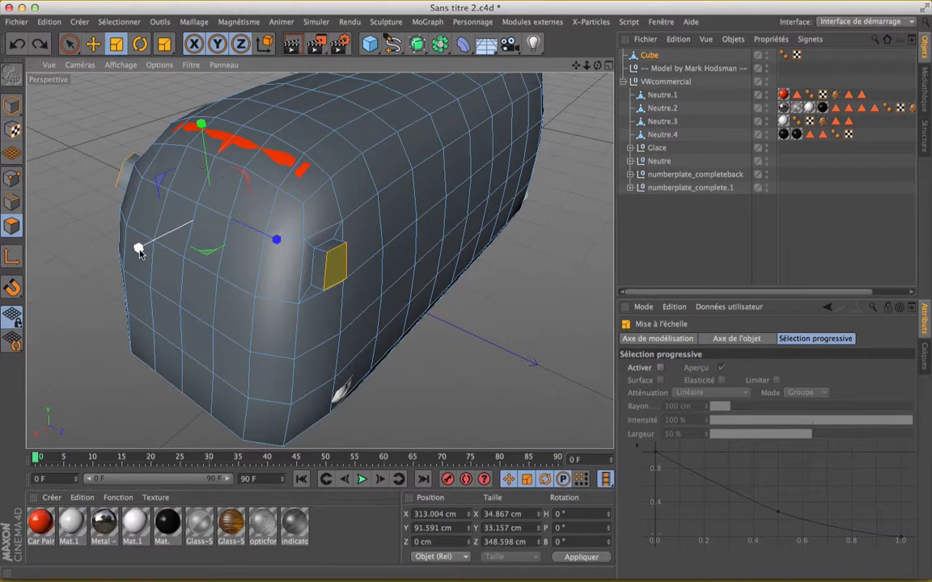
drag(139, 252, 193, 230)
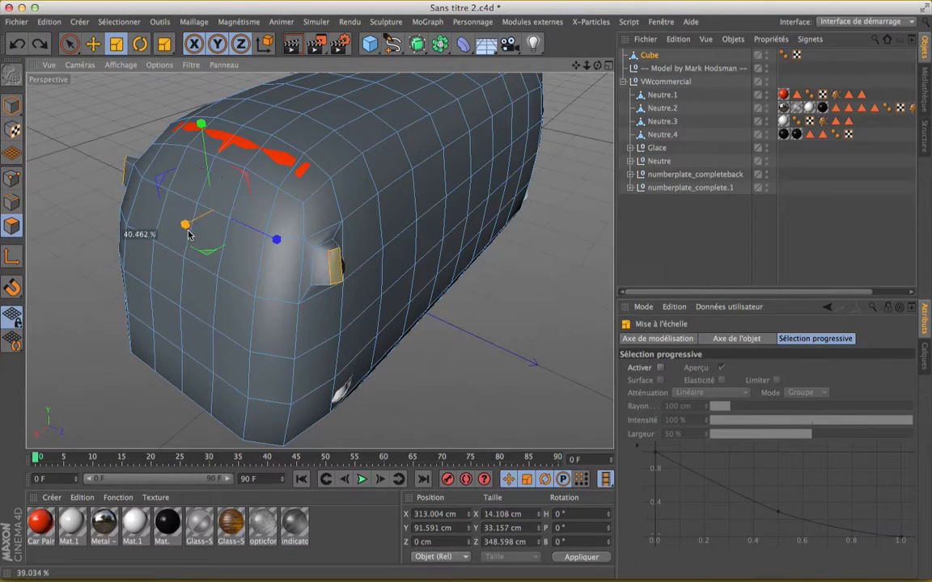
drag(188, 234, 204, 228)
Move the pair of narrowed mirror end faces toward the van's rear along X, to an X position of about 300.5 cm
scroll(400, 313, up, 5)
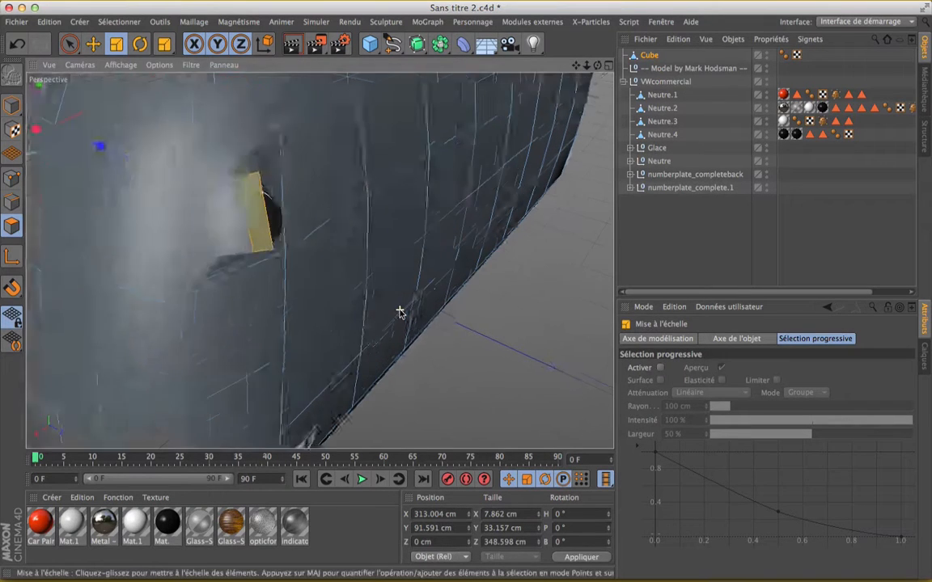
drag(598, 66, 204, 100)
scroll(355, 239, down, 6)
scroll(354, 238, up, 3)
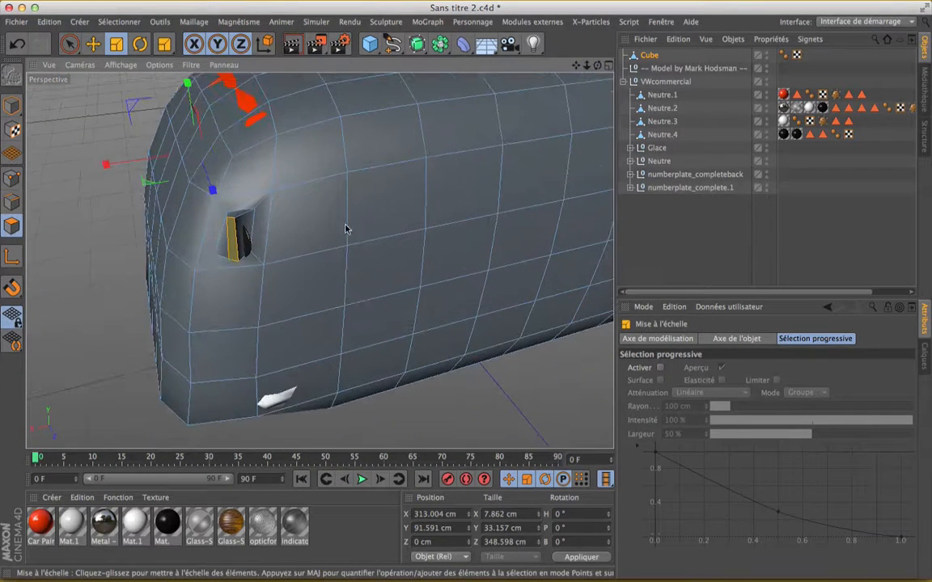
click(93, 44)
drag(112, 162, 124, 162)
scroll(360, 172, up, 6)
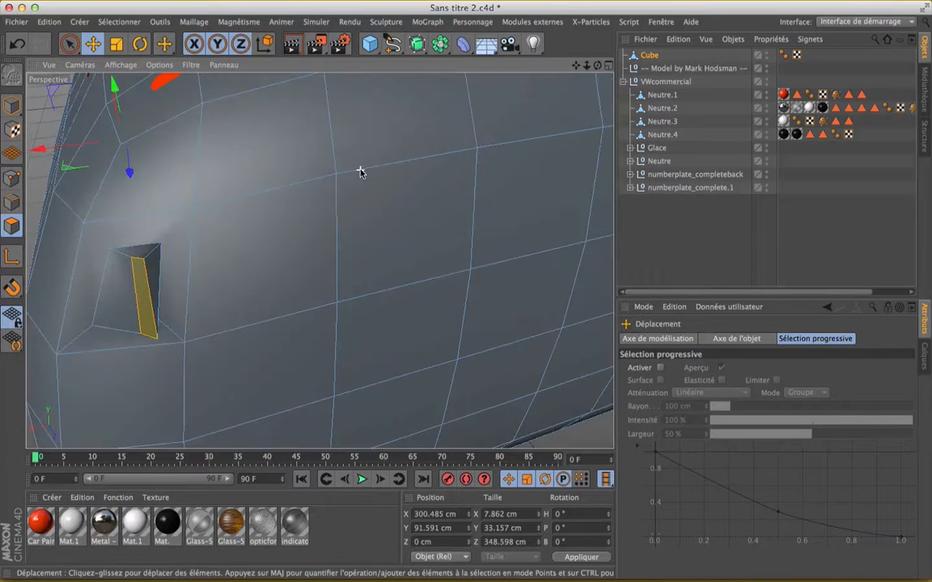
In edge mode, loop-select the edges around the base of one mirror extrusion
drag(599, 66, 319, 260)
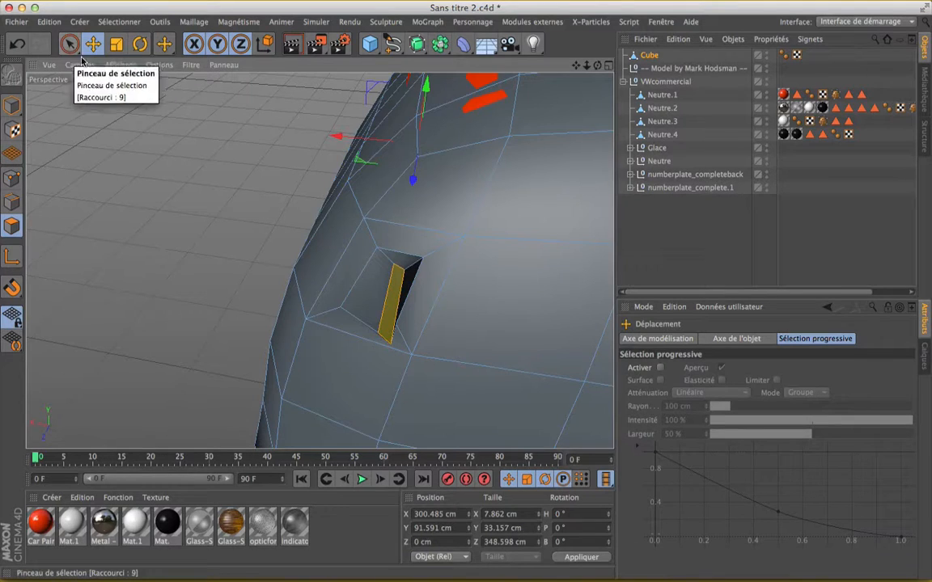
scroll(179, 180, down, 2)
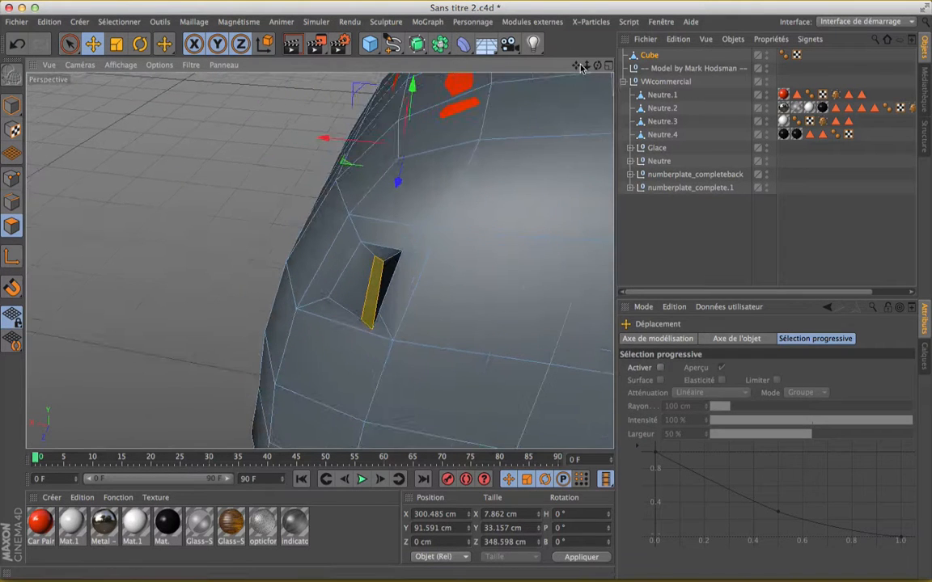
drag(576, 64, 538, 62)
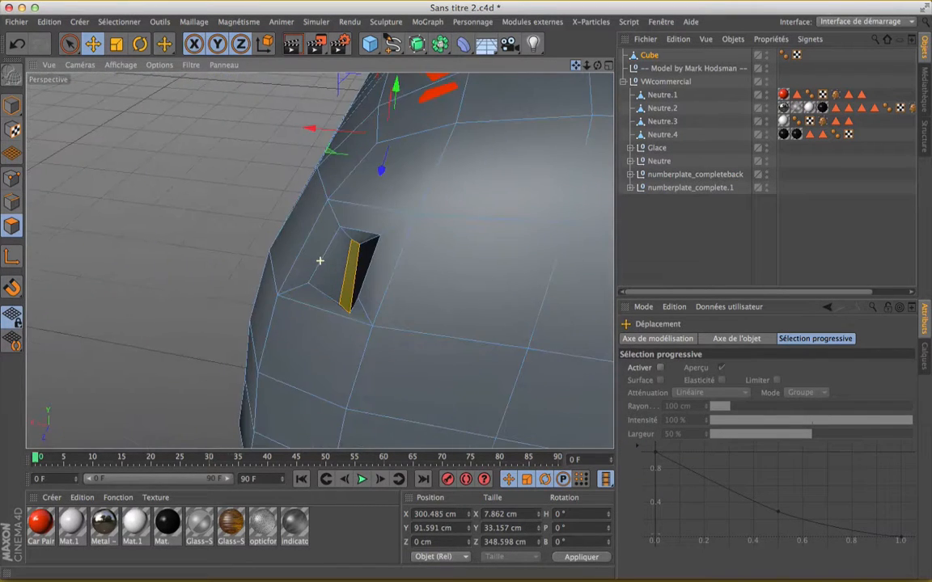
drag(600, 51, 515, 55)
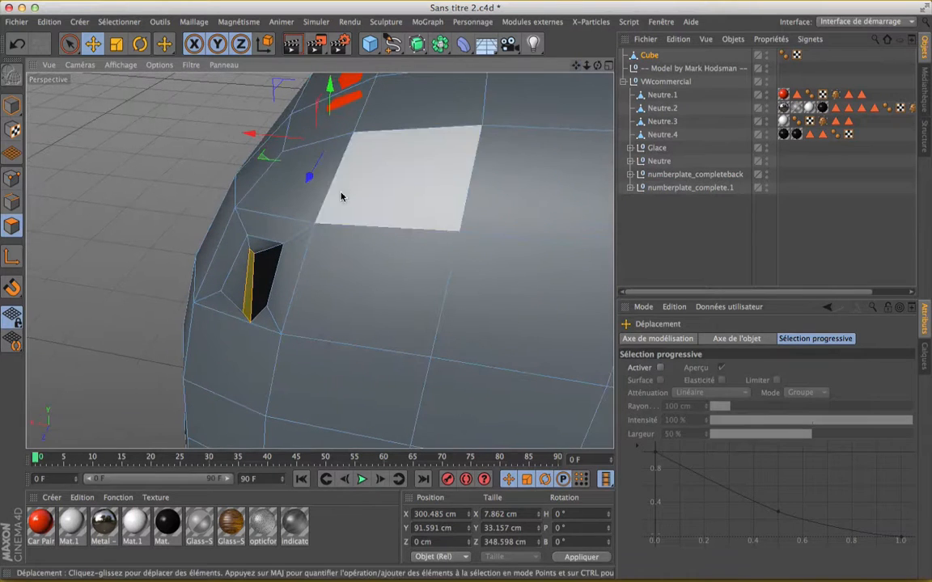
click(118, 22)
click(147, 116)
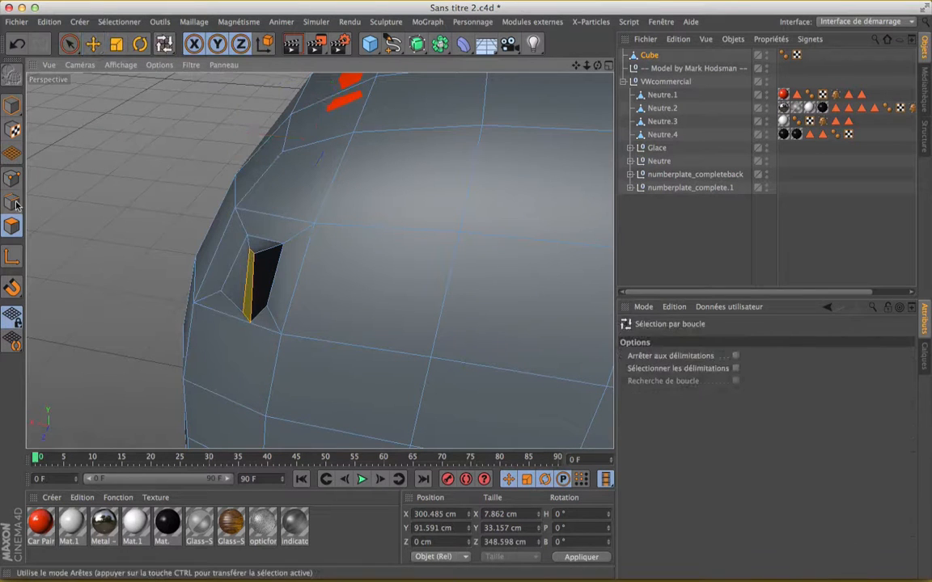
click(270, 245)
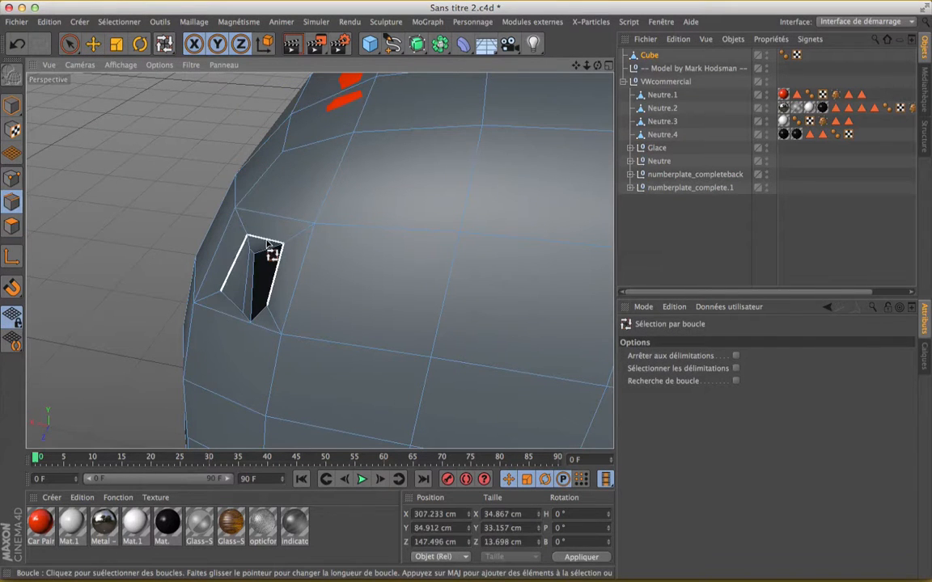
Try to shrink the mirror extrusion's base edge loop uniformly to about 26 × 25 × 10 cm
click(115, 45)
drag(142, 145, 75, 216)
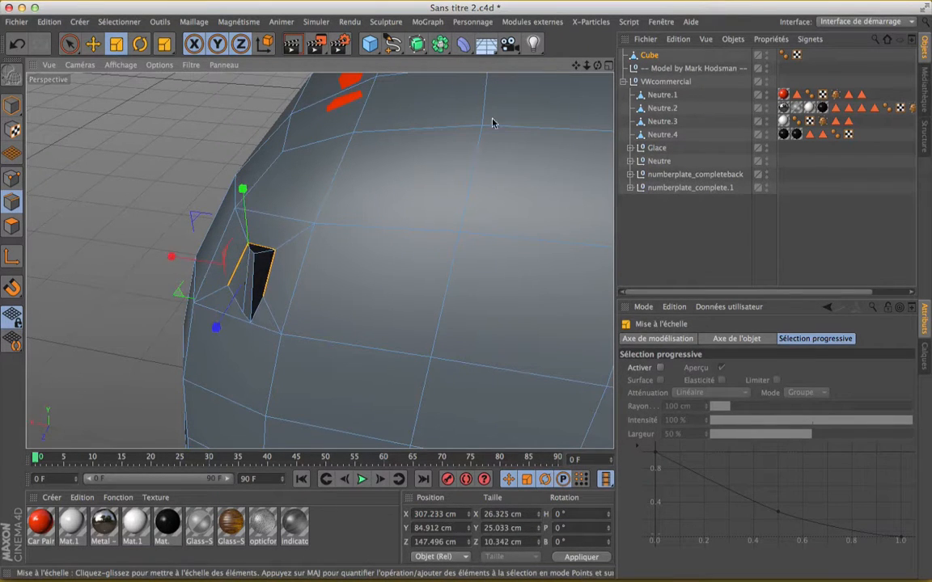
scroll(319, 310, up, 6)
scroll(319, 311, down, 3)
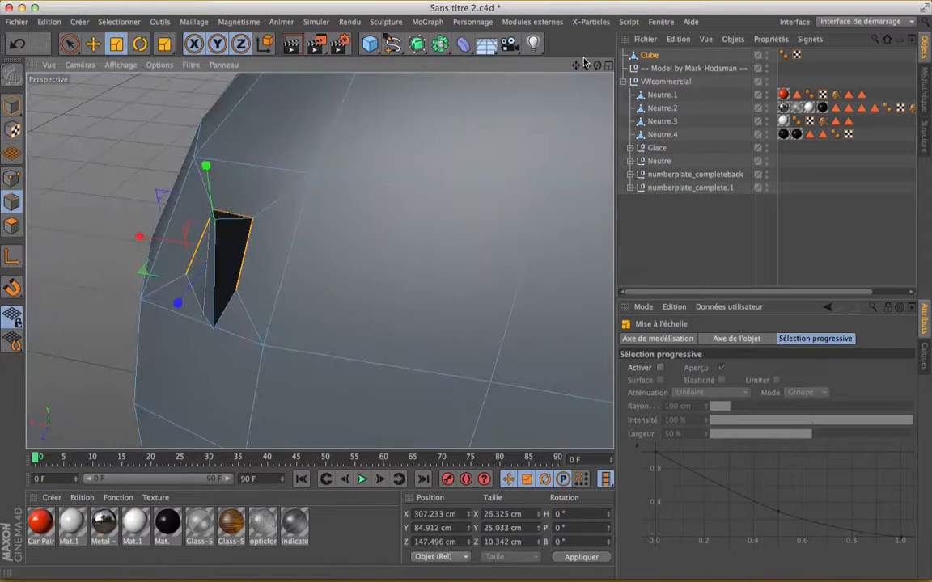
drag(597, 65, 464, 37)
scroll(320, 260, down, 4)
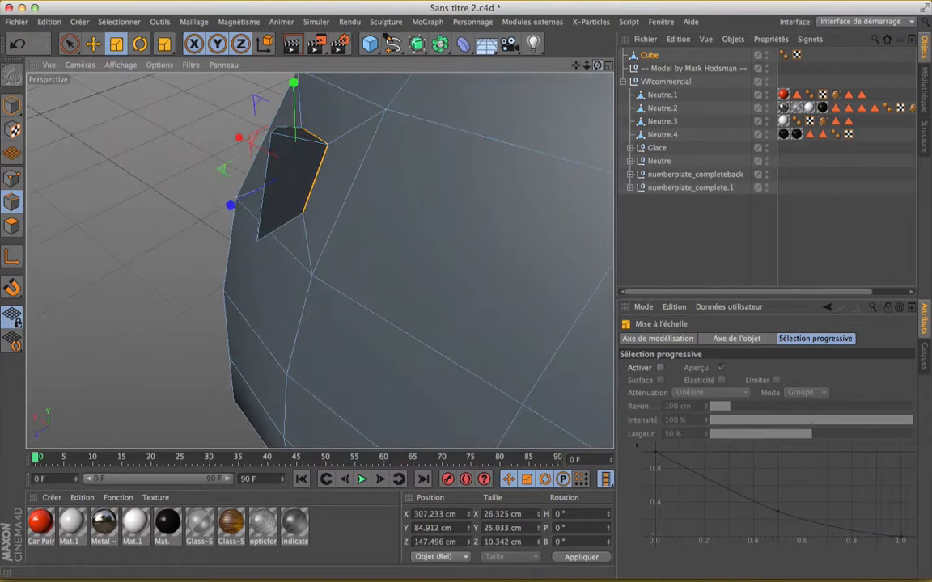
drag(598, 65, 571, 139)
key(super+z)
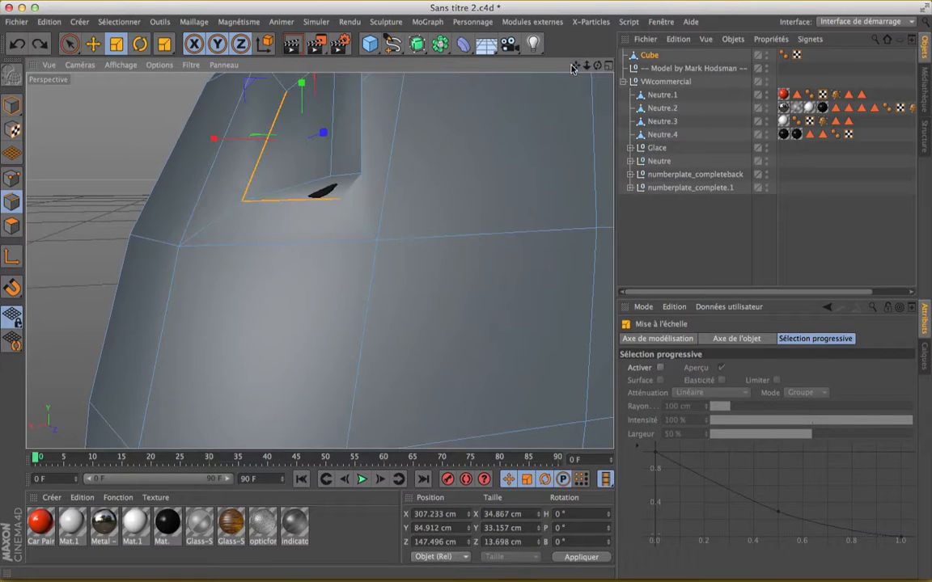
Clear the edge selection around the mirror base and activate the brush selection tool
drag(576, 65, 471, 233)
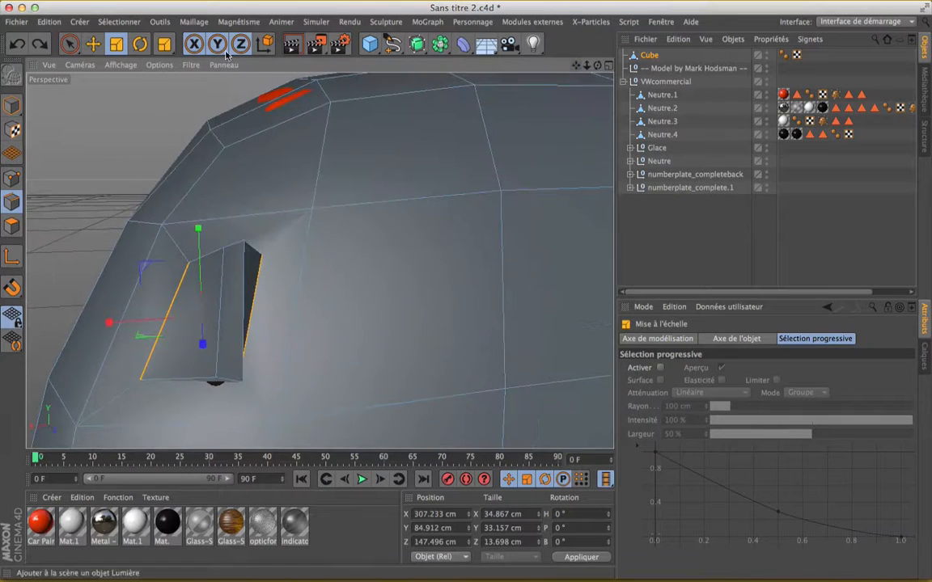
click(61, 138)
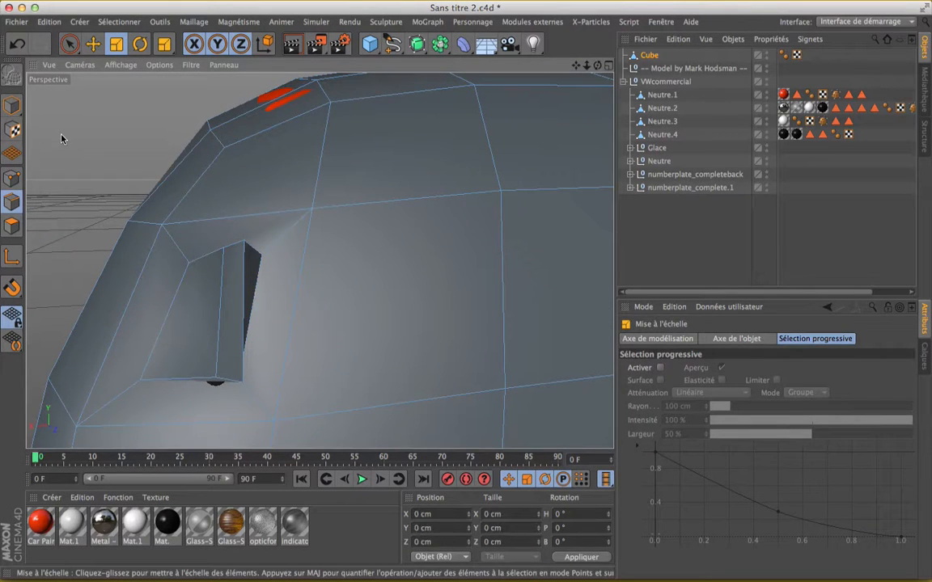
key(super+z)
key(super+z)
scroll(110, 156, down, 2)
click(70, 48)
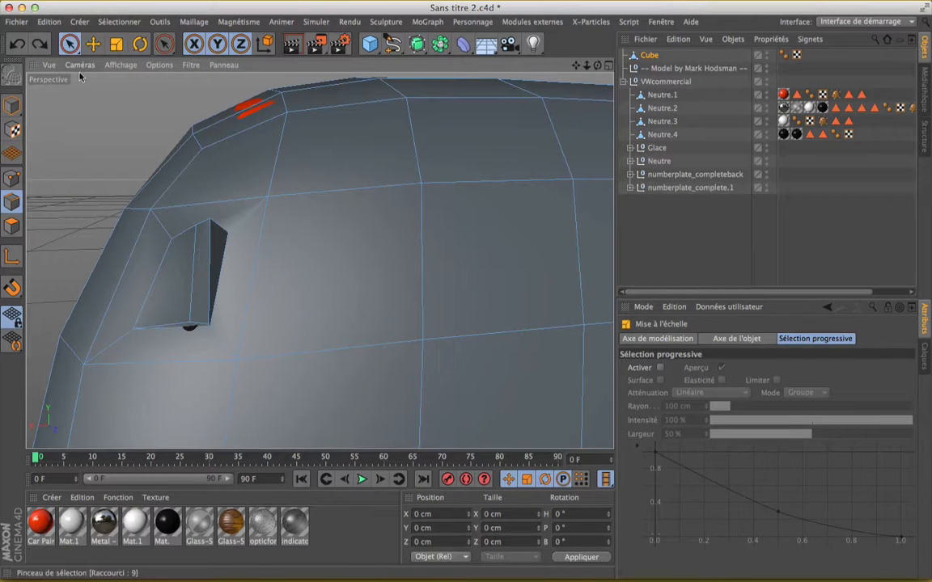
In polygon mode, select the underside face of one mirror extrusion and move it down along its normal by about 1.7 cm
scroll(176, 372, up, 10)
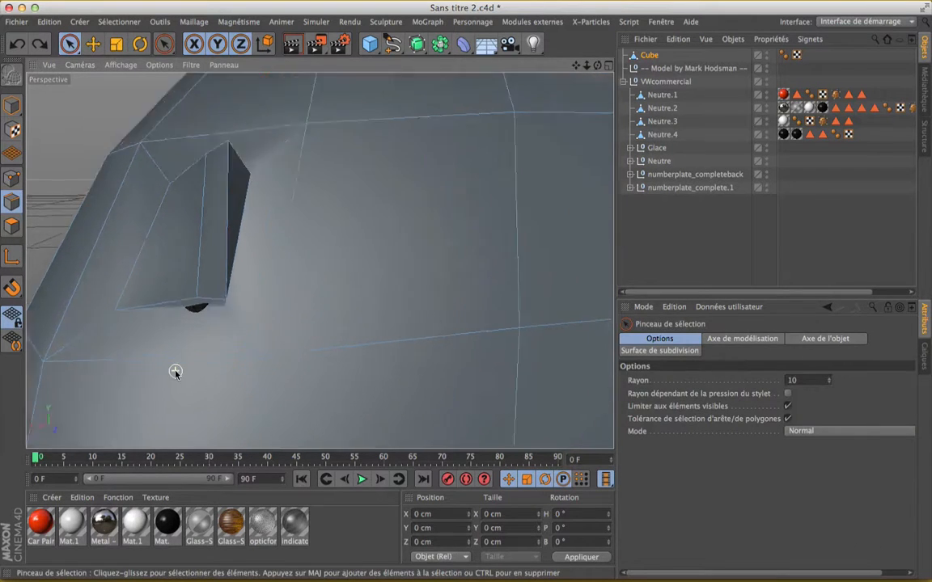
scroll(176, 373, down, 5)
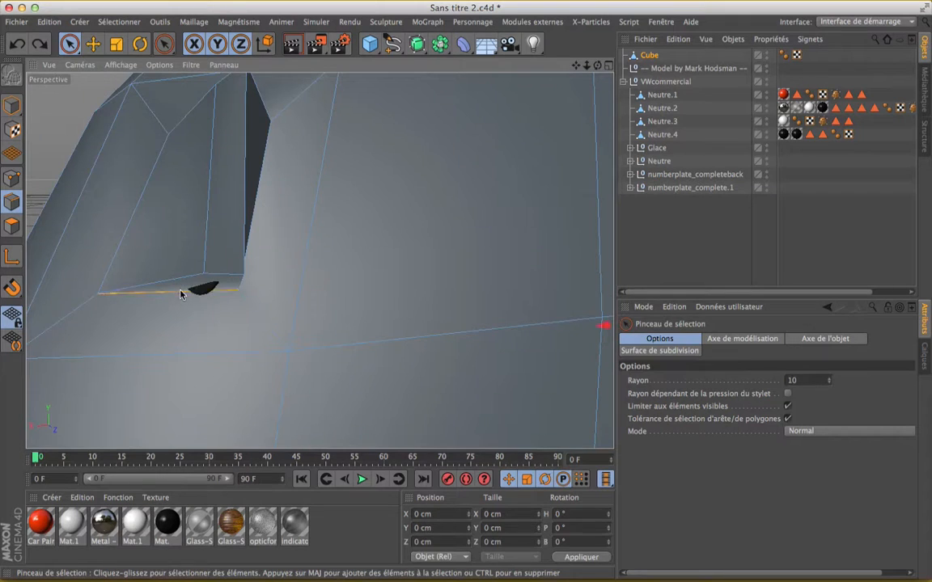
click(180, 294)
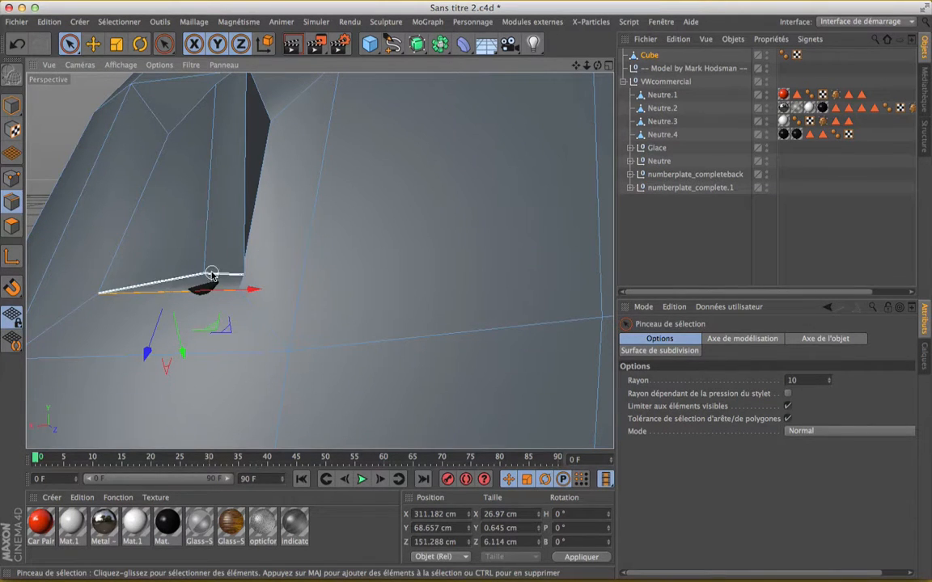
click(12, 225)
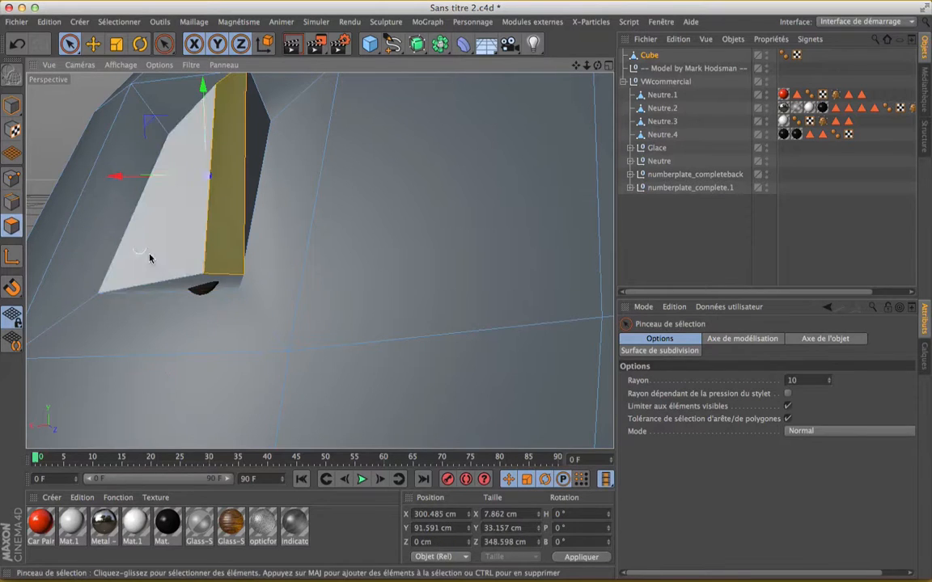
click(185, 284)
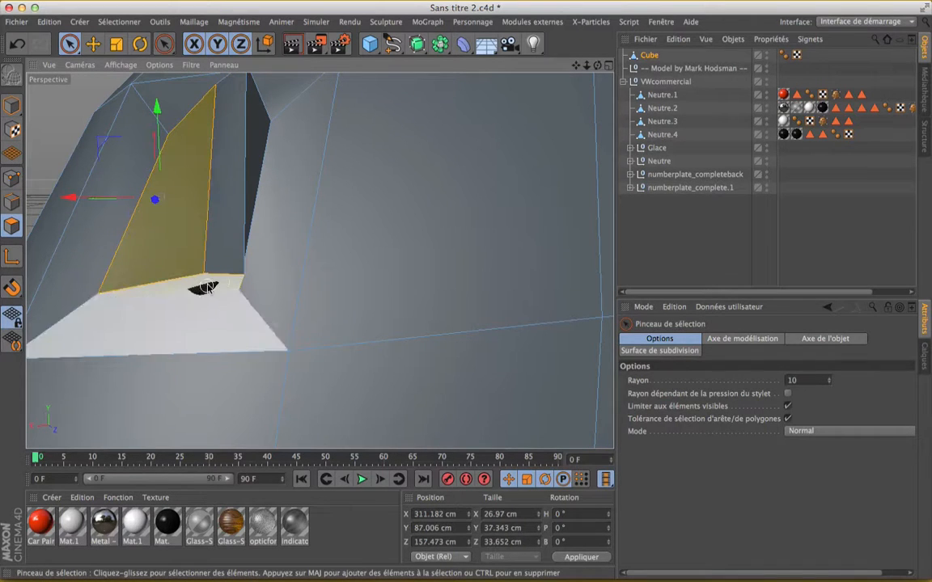
click(223, 284)
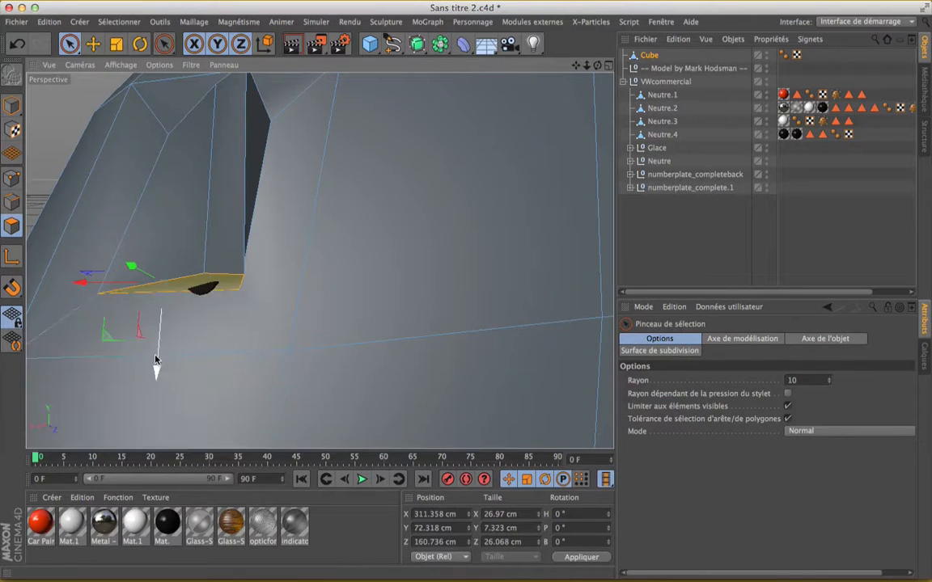
drag(157, 363, 159, 374)
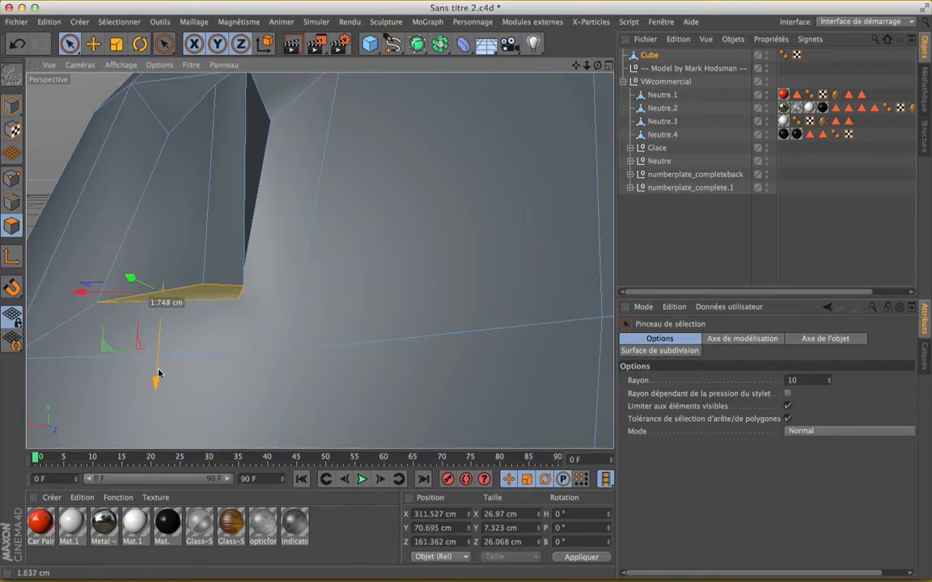
Select the underside face of the opposite mirror extrusion and lower it along its normal to a Y position of about 70.2 cm
scroll(282, 307, down, 10)
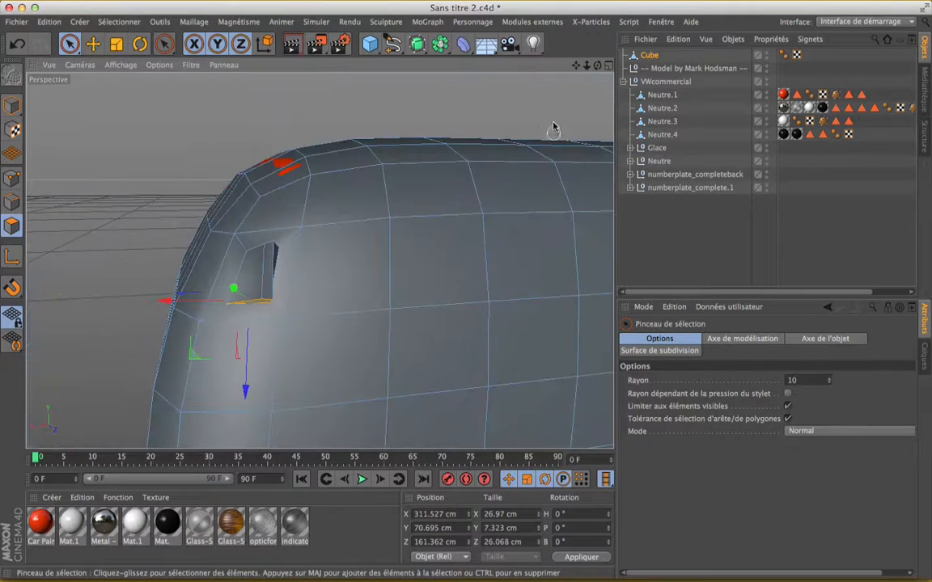
drag(597, 65, 918, 66)
drag(528, 188, 415, 178)
scroll(415, 179, down, 10)
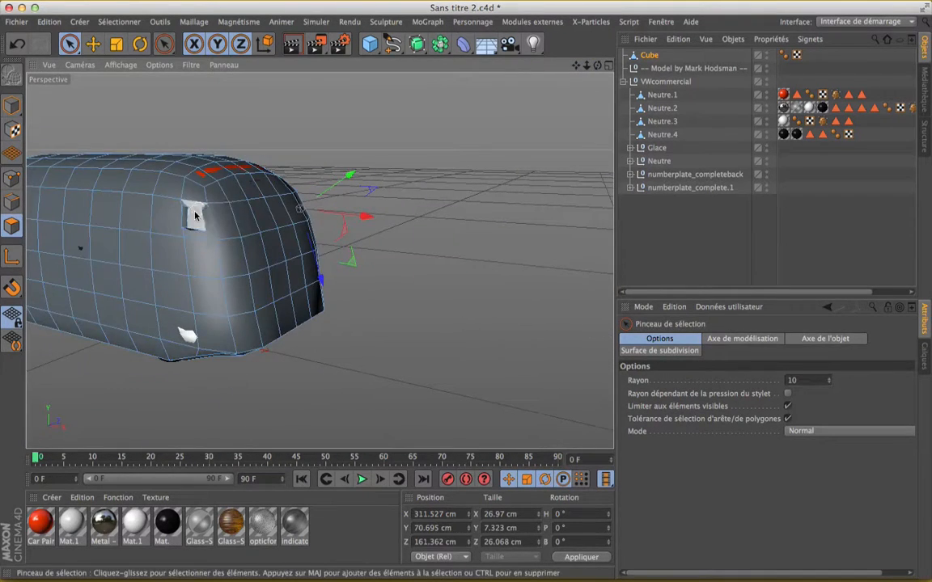
scroll(194, 212, up, 5)
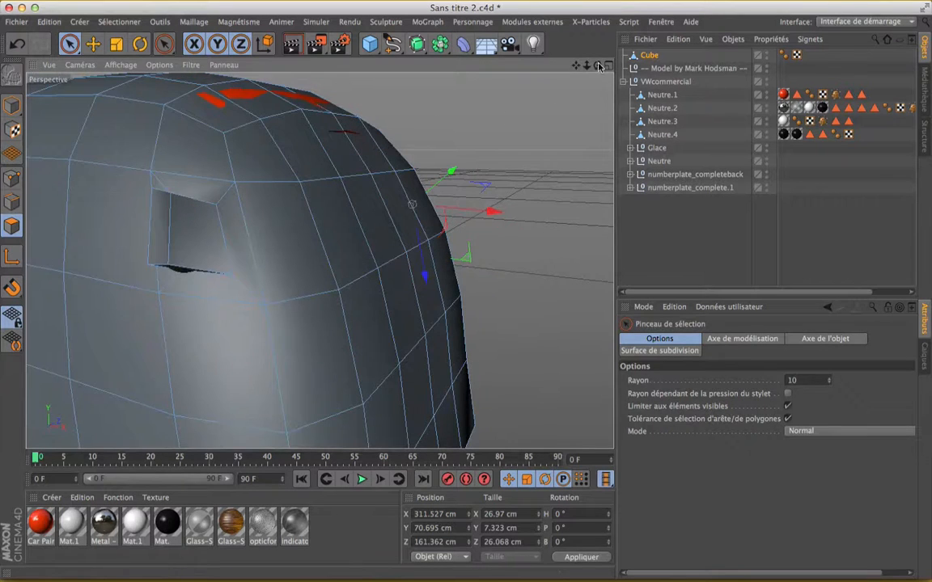
drag(597, 65, 530, 159)
scroll(336, 119, up, 5)
scroll(335, 120, down, 2)
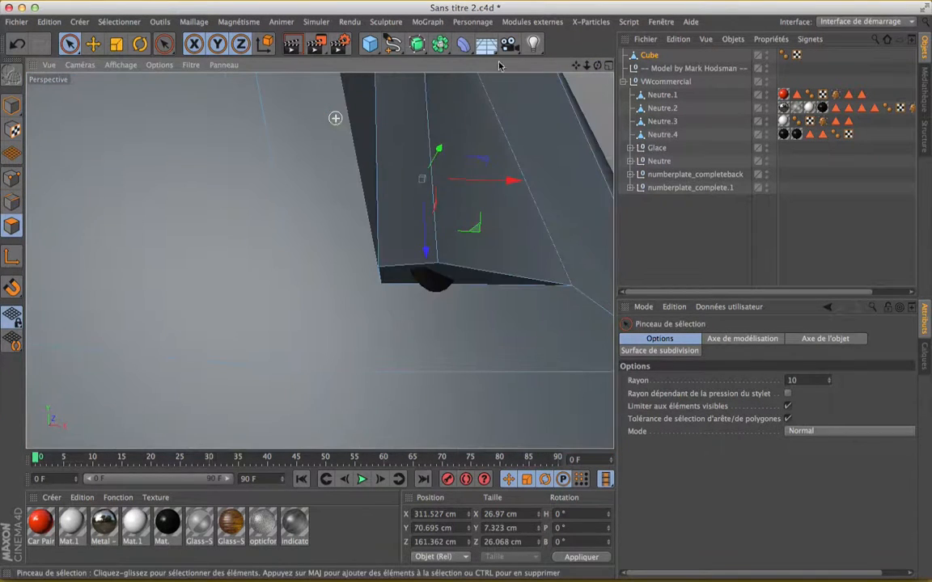
drag(597, 65, 592, 101)
click(381, 125)
key(Delete)
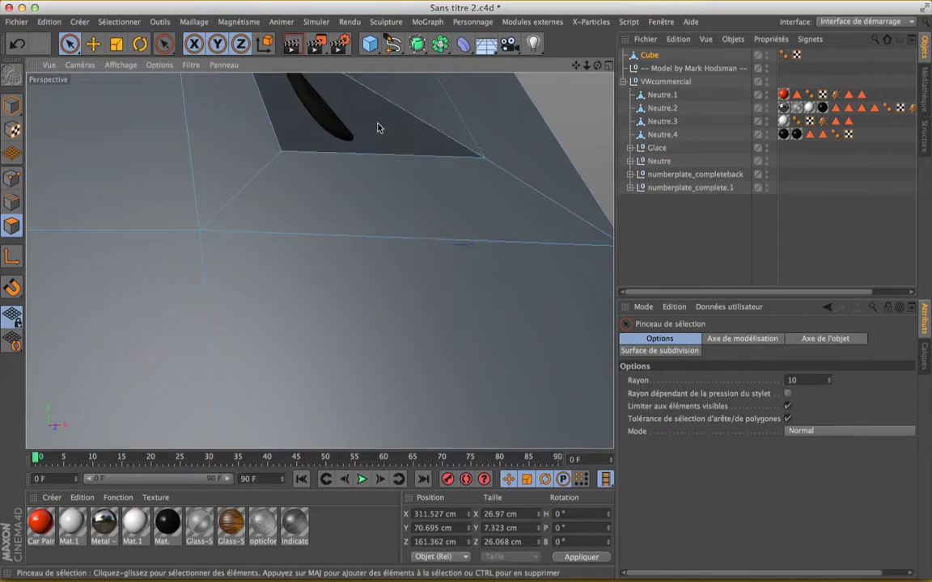
click(379, 128)
drag(386, 175, 389, 193)
Examine the mirror extrusions on the cage from several angles and clear the polygon selection
scroll(388, 193, down, 5)
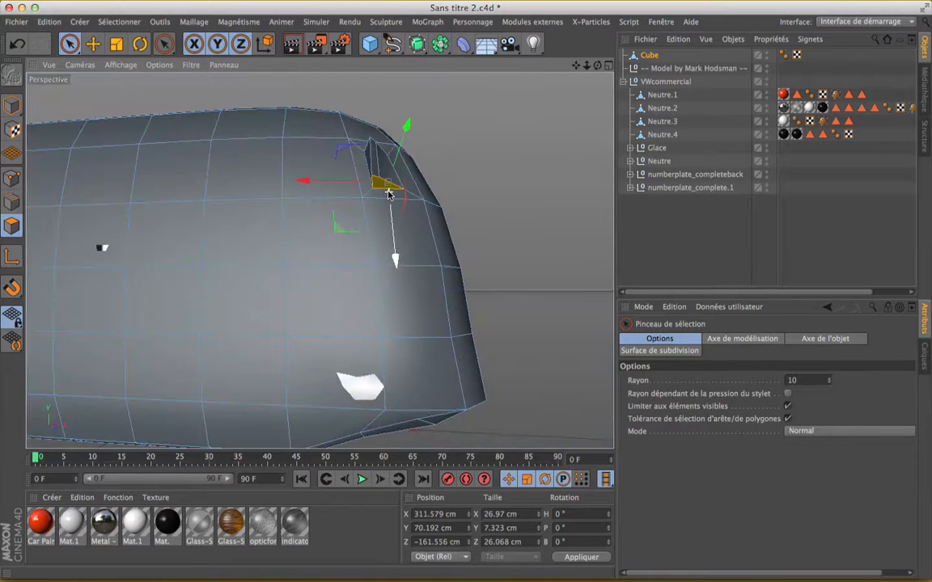
drag(596, 67, 333, 388)
scroll(456, 191, down, 5)
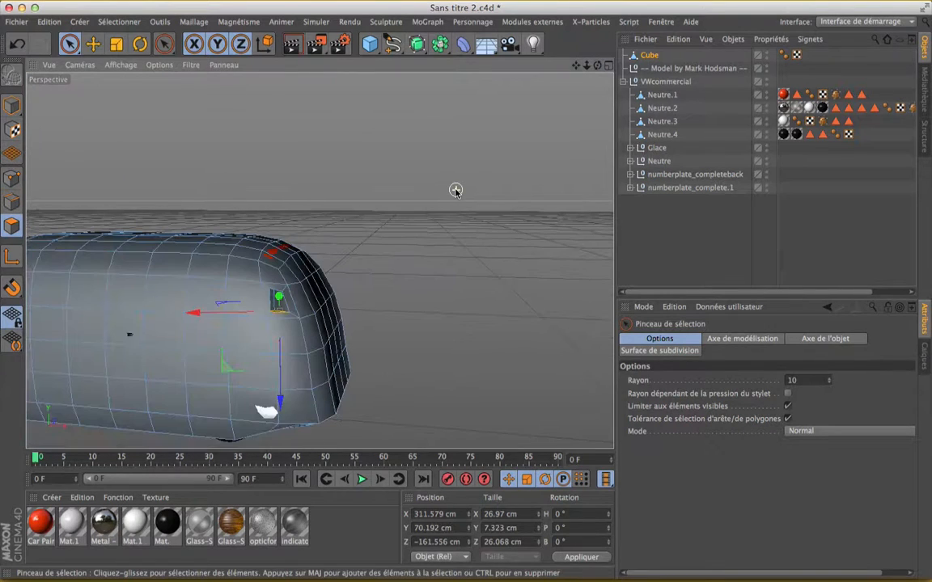
drag(596, 66, 436, 126)
drag(551, 77, 468, 110)
scroll(291, 250, up, 3)
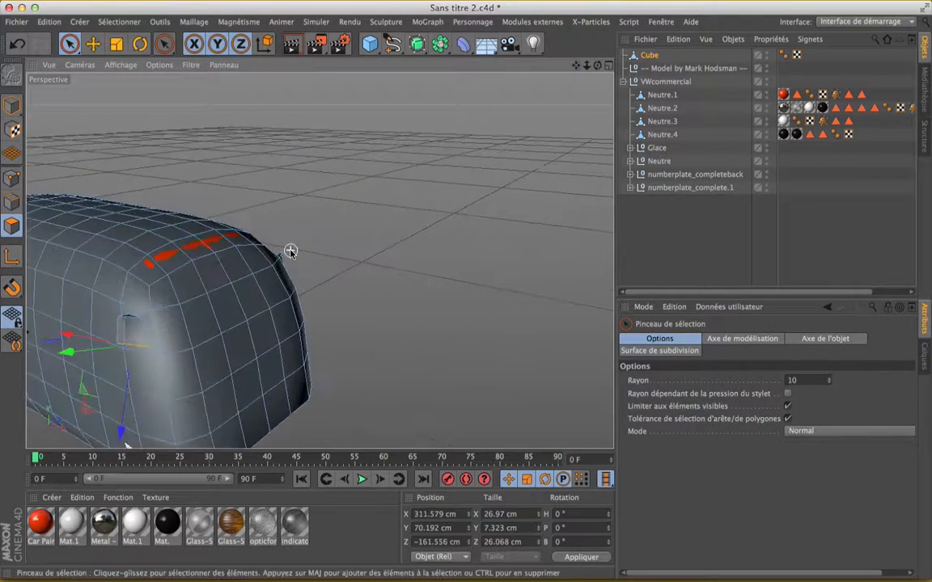
click(392, 256)
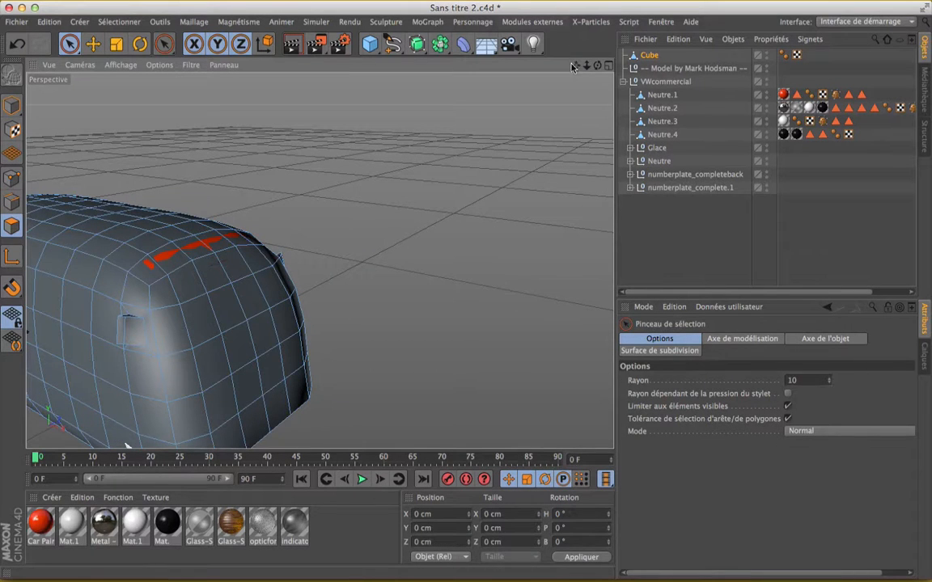
Examine the whole cage, especially the front roof edge, for places where the van's body pokes through
drag(576, 66, 705, 7)
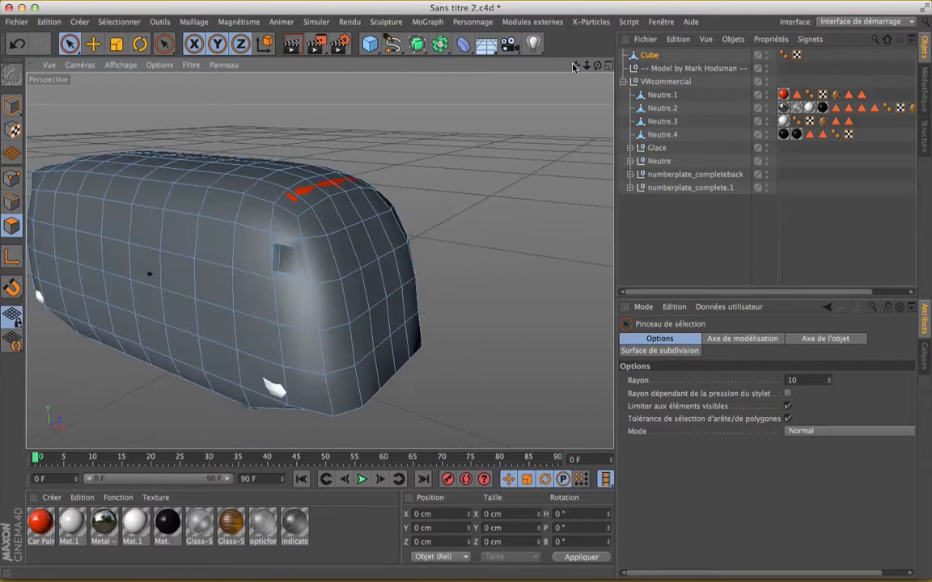
scroll(574, 68, up, 2)
scroll(474, 161, down, 5)
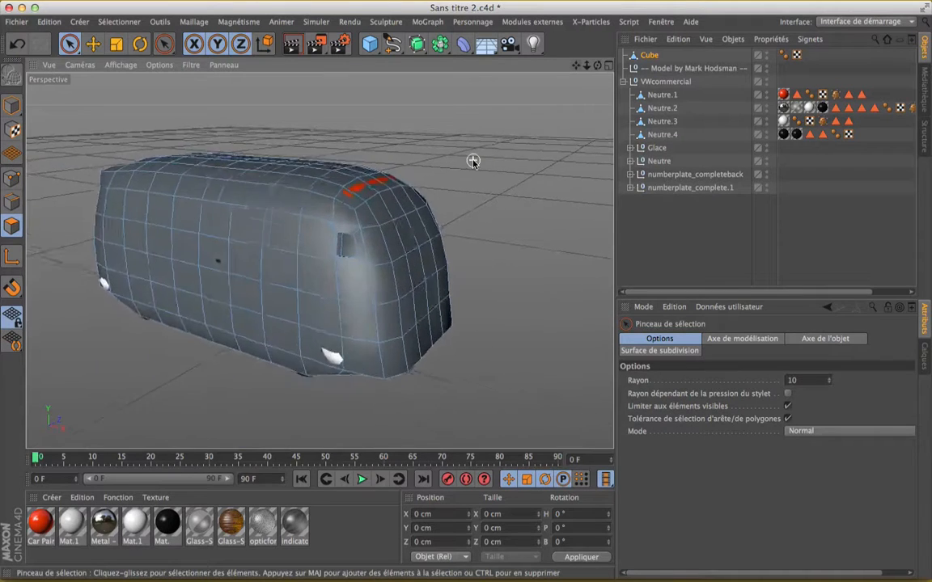
scroll(474, 161, up, 4)
scroll(474, 161, down, 4)
scroll(474, 160, up, 2)
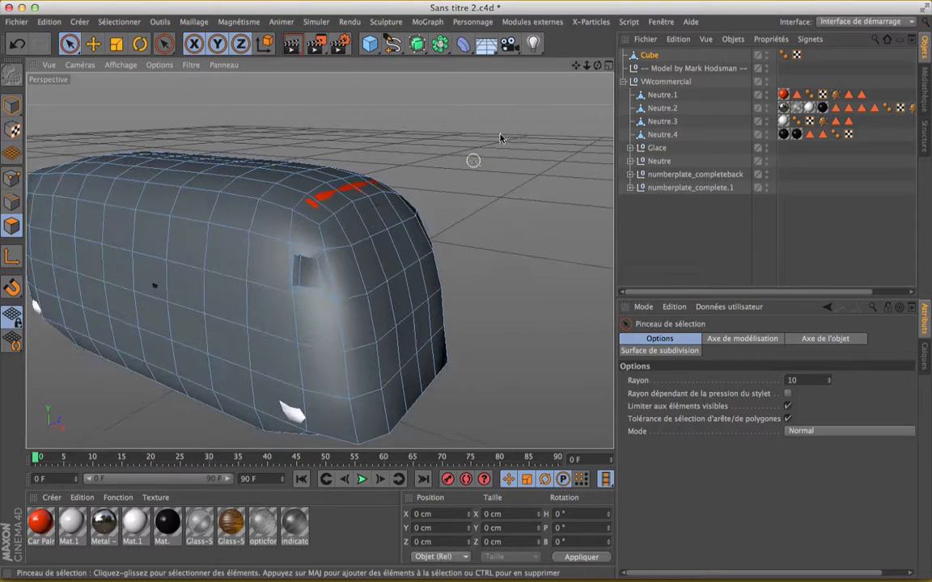
scroll(499, 137, up, 2)
scroll(374, 206, up, 4)
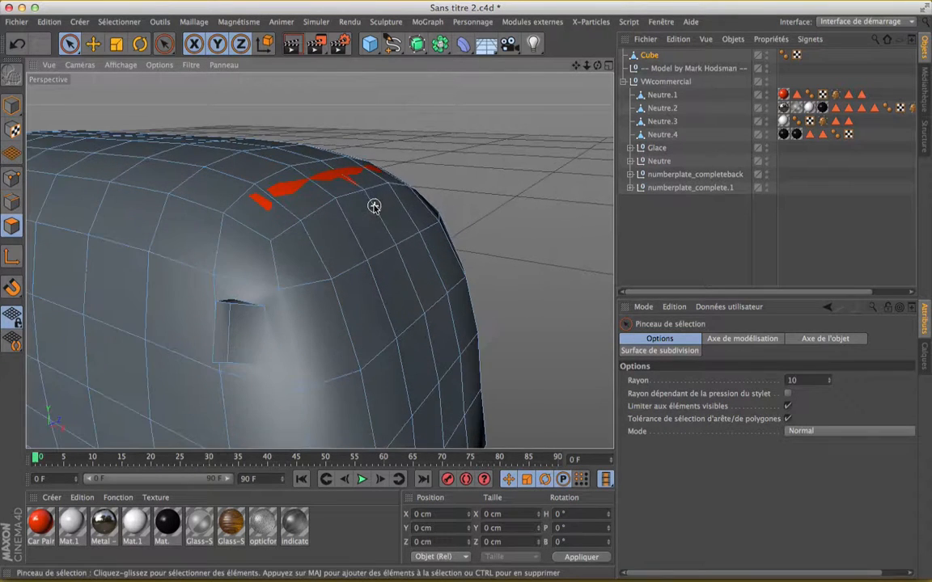
drag(597, 66, 350, 202)
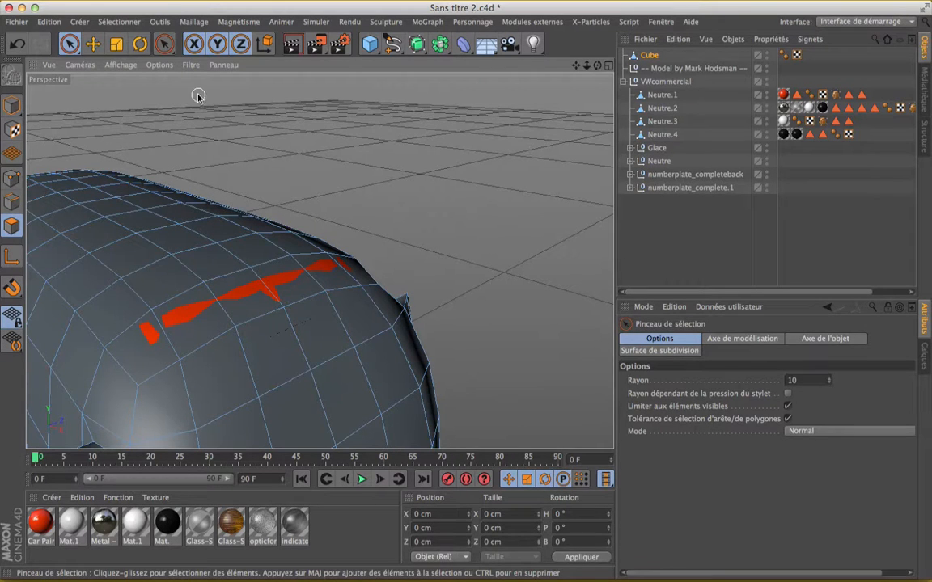
In the Avant view, disable limiting selection to visible elements and select the cage's row of points above the windshield in point mode
click(609, 66)
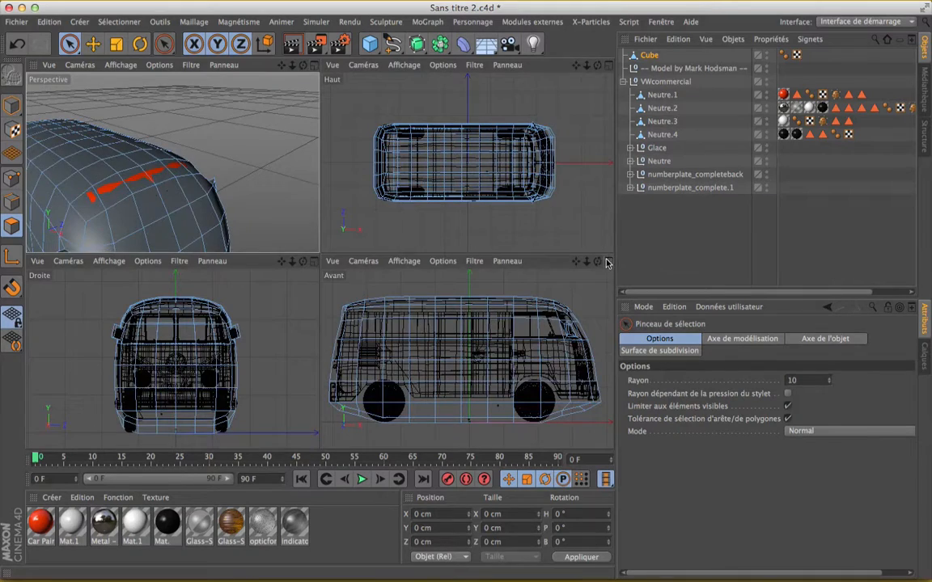
click(608, 262)
scroll(564, 162, up, 5)
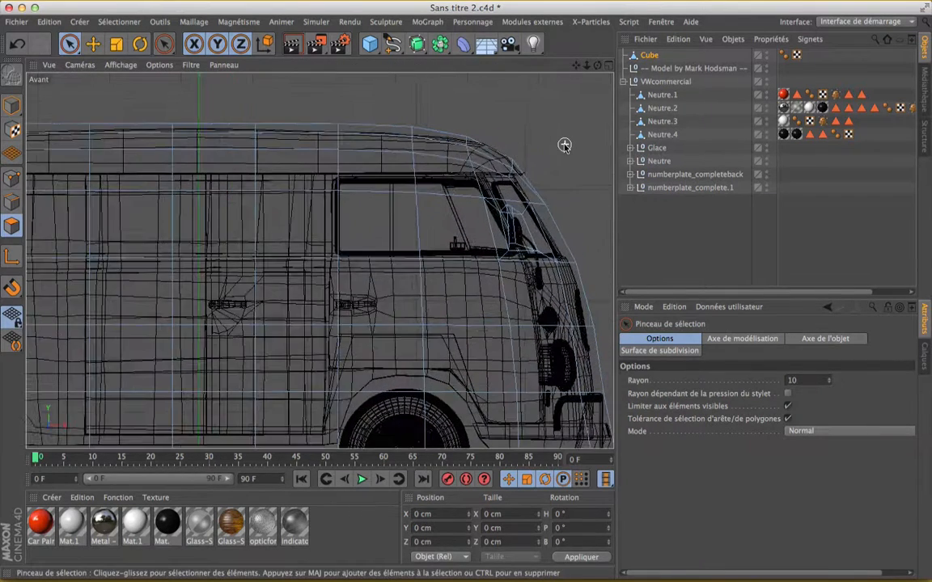
scroll(563, 145, down, 2)
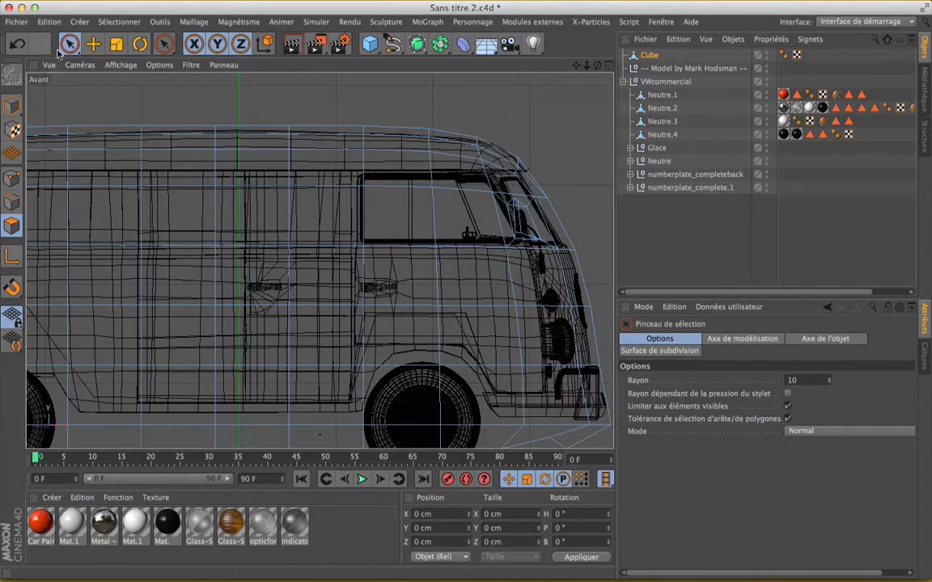
click(788, 407)
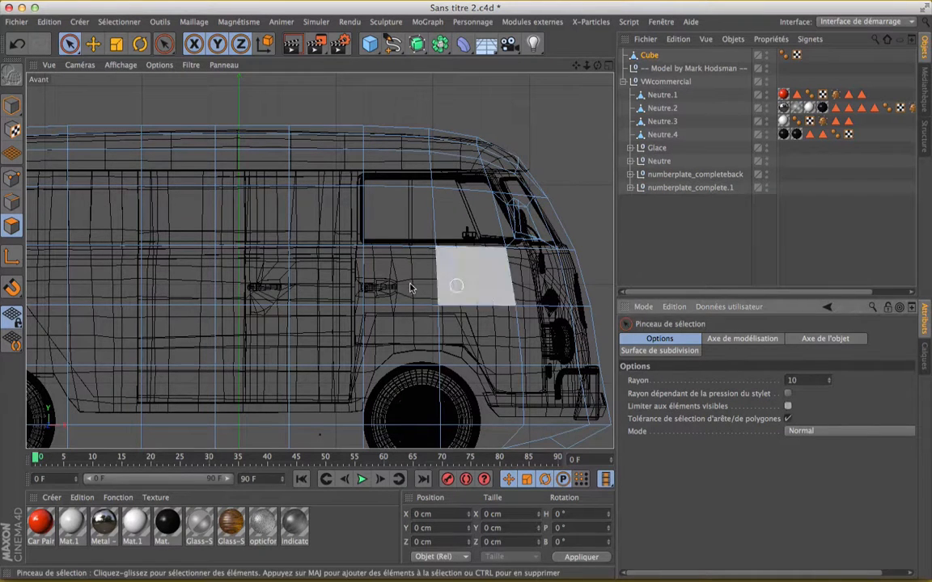
click(11, 179)
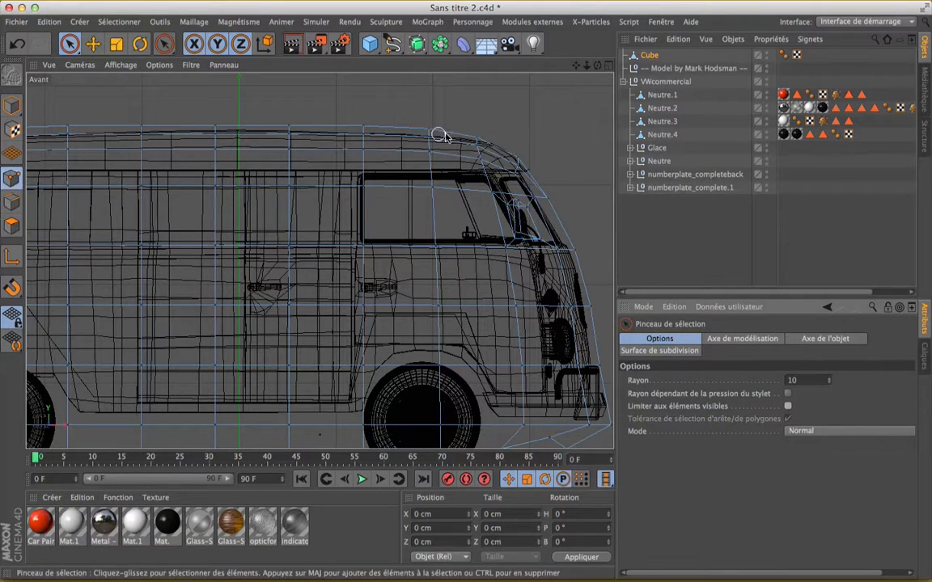
click(514, 168)
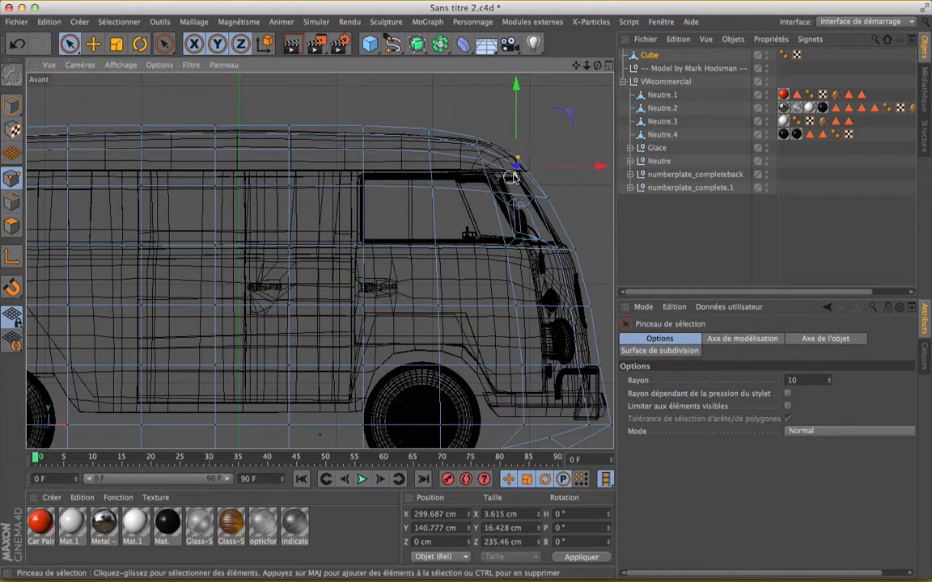
Check the selected points in perspective, and in the Avant view move them forward and up to about X 302.4 cm, Y 142.8 cm
click(609, 65)
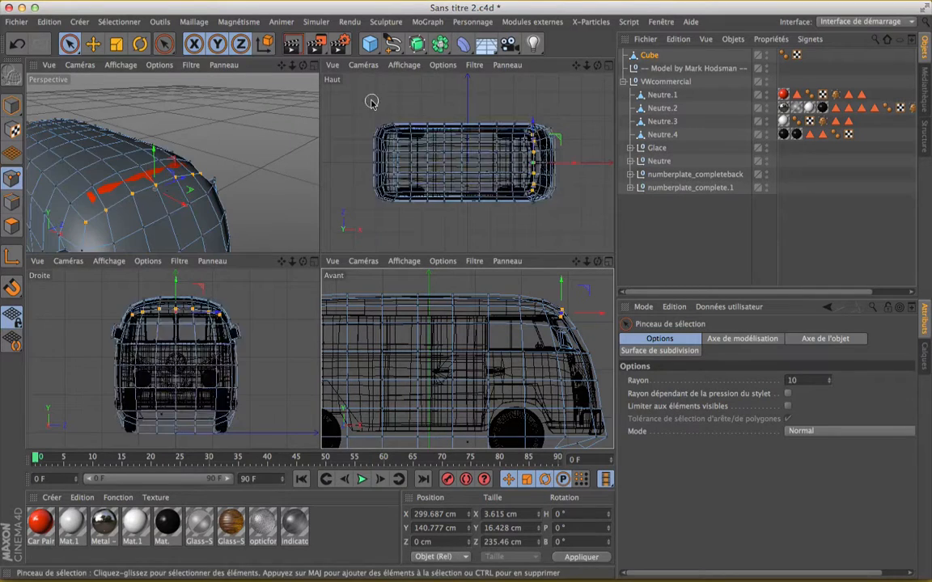
click(313, 70)
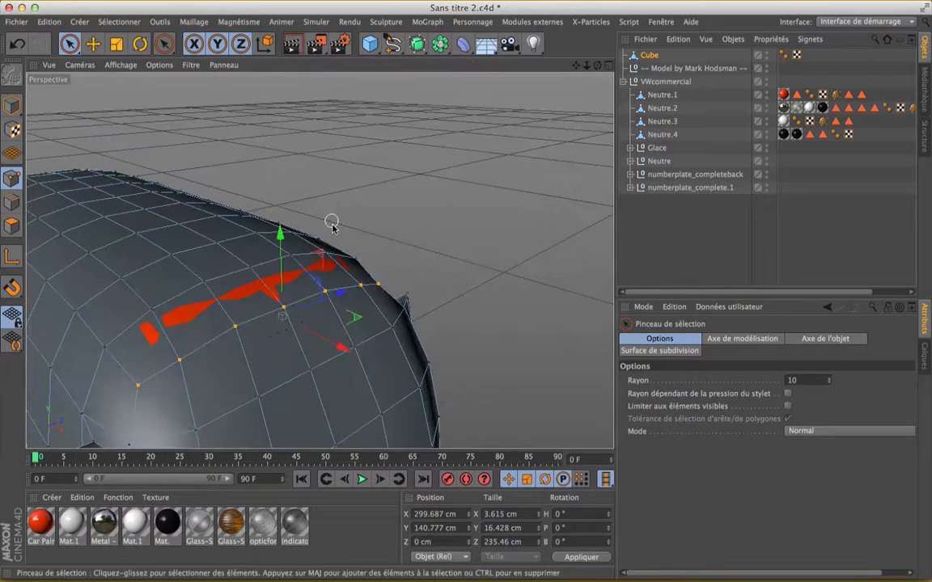
scroll(332, 226, up, 3)
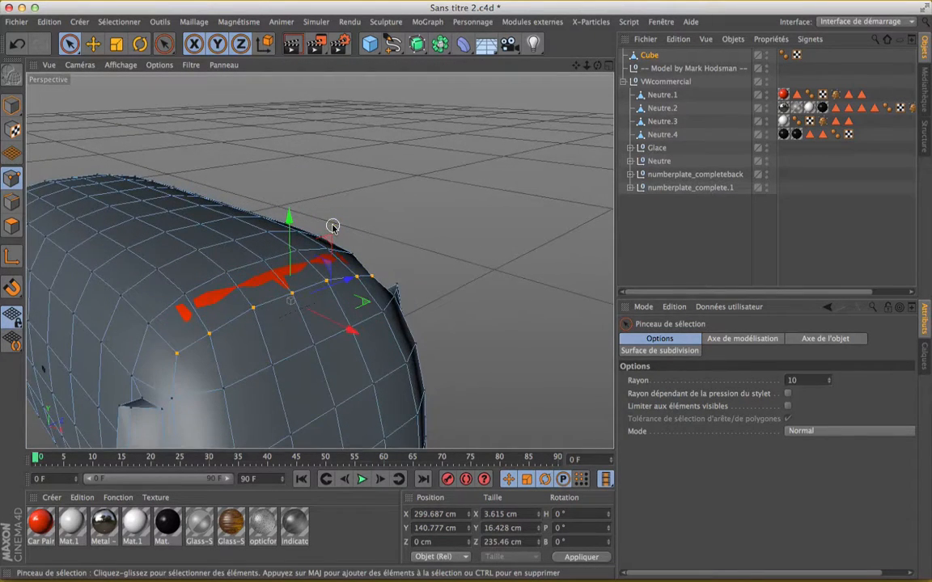
scroll(333, 225, down, 3)
scroll(332, 226, up, 3)
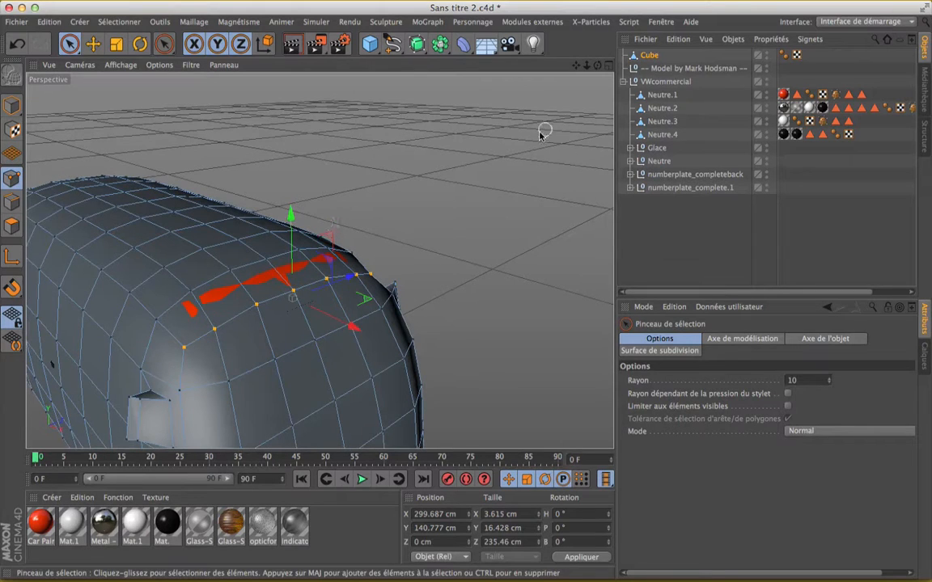
click(608, 64)
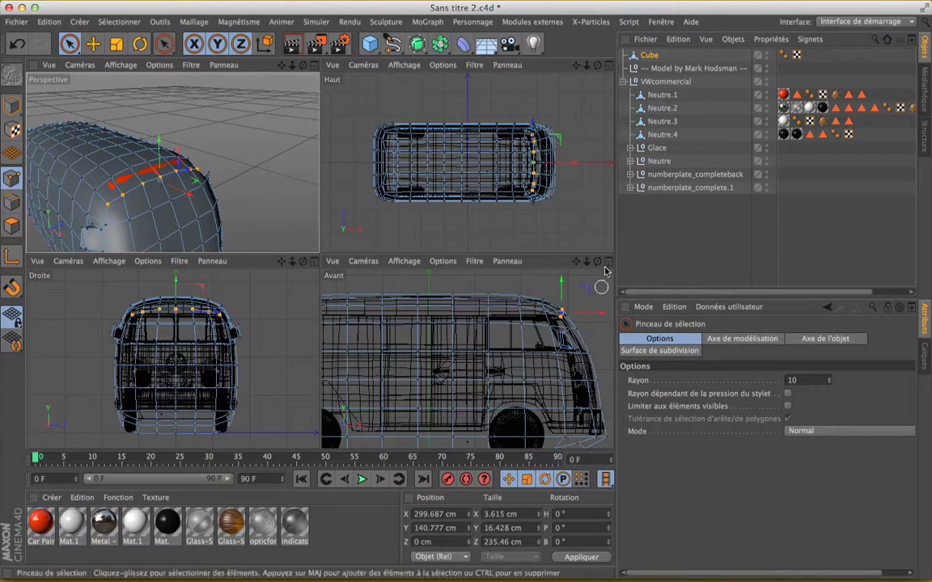
click(608, 262)
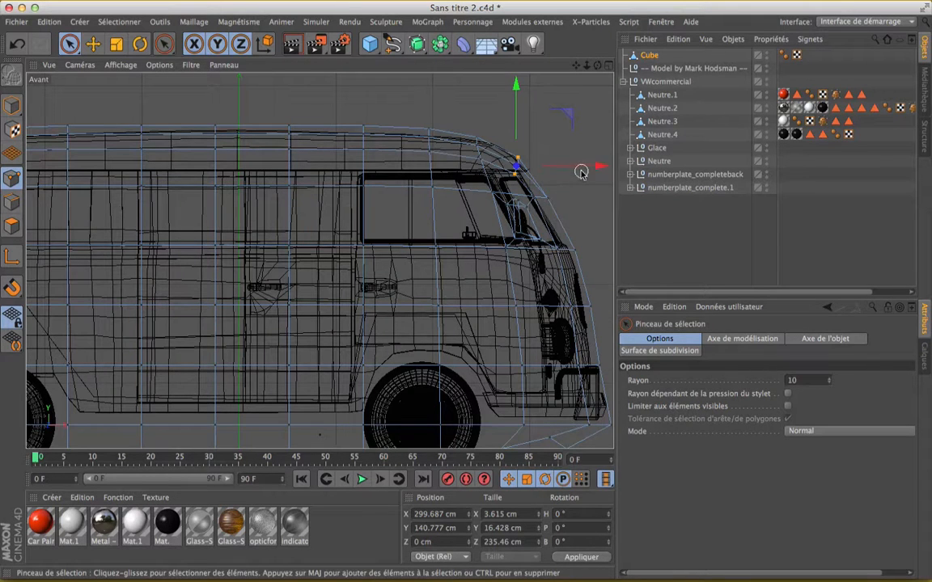
drag(587, 168, 590, 169)
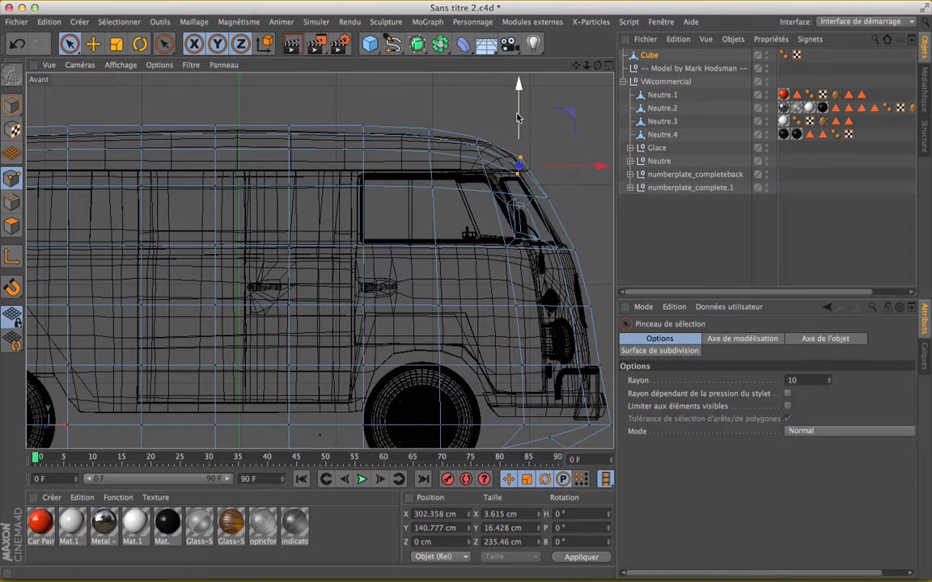
drag(518, 117, 517, 116)
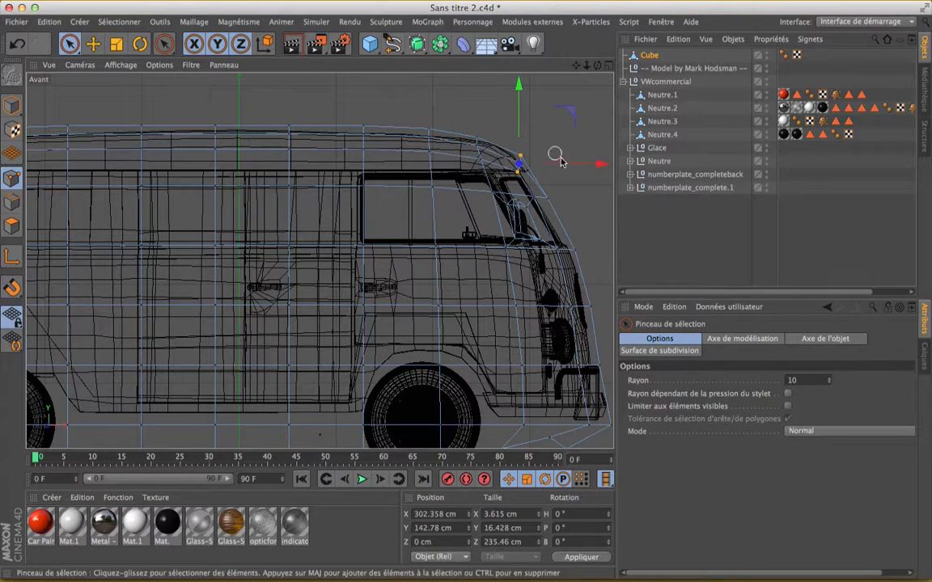
In the perspective view, nudge the selected front roof edge points to about X 303.0 cm, Y 145.4 cm
click(609, 66)
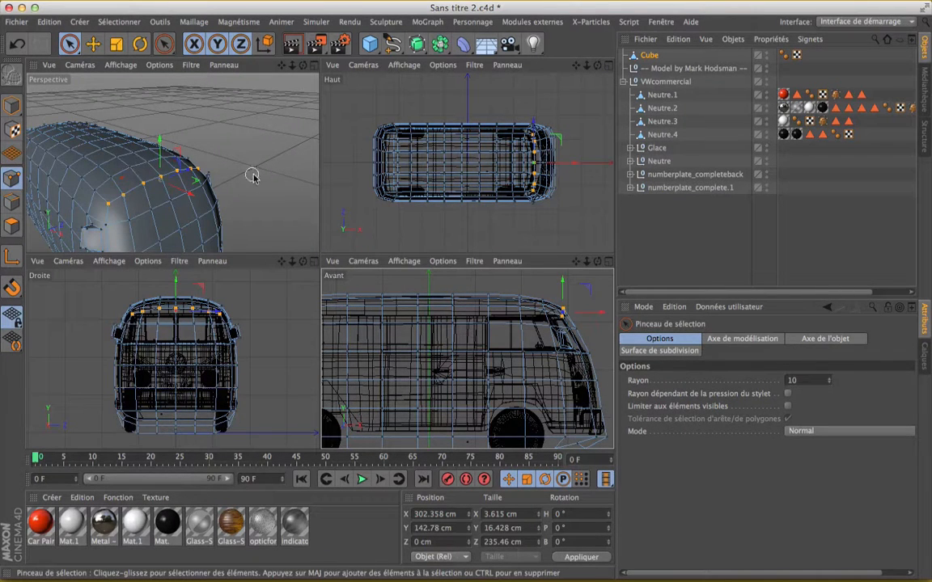
click(313, 64)
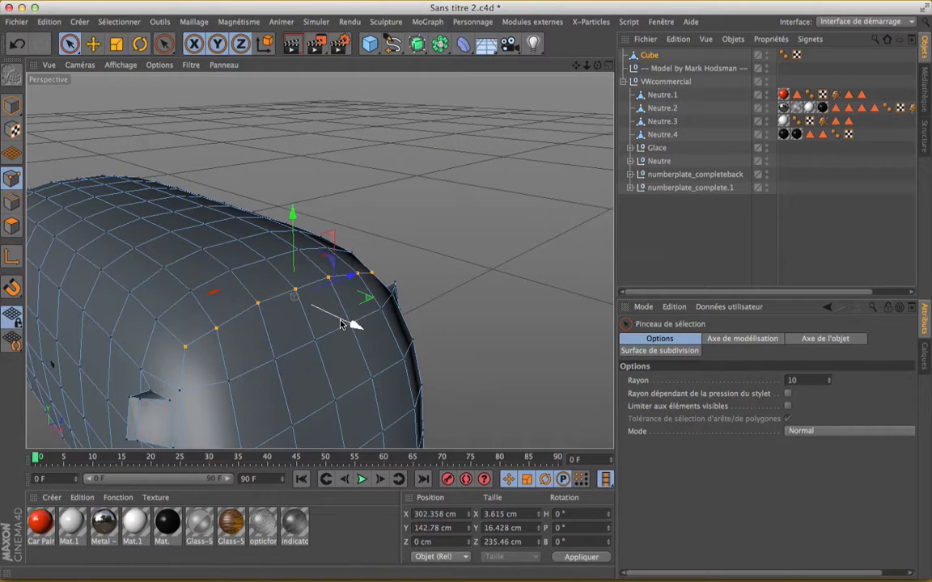
drag(343, 324, 342, 323)
drag(289, 253, 293, 247)
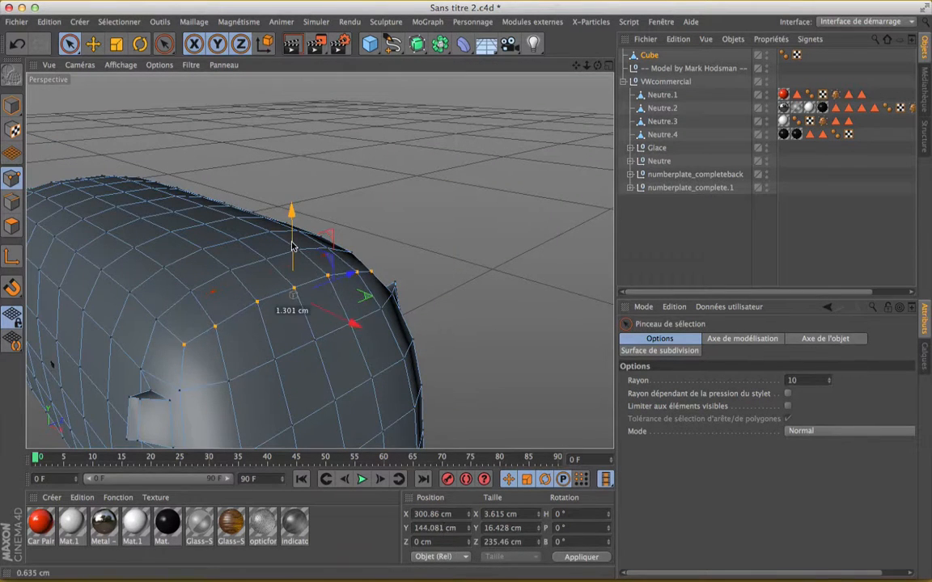
drag(352, 318, 337, 317)
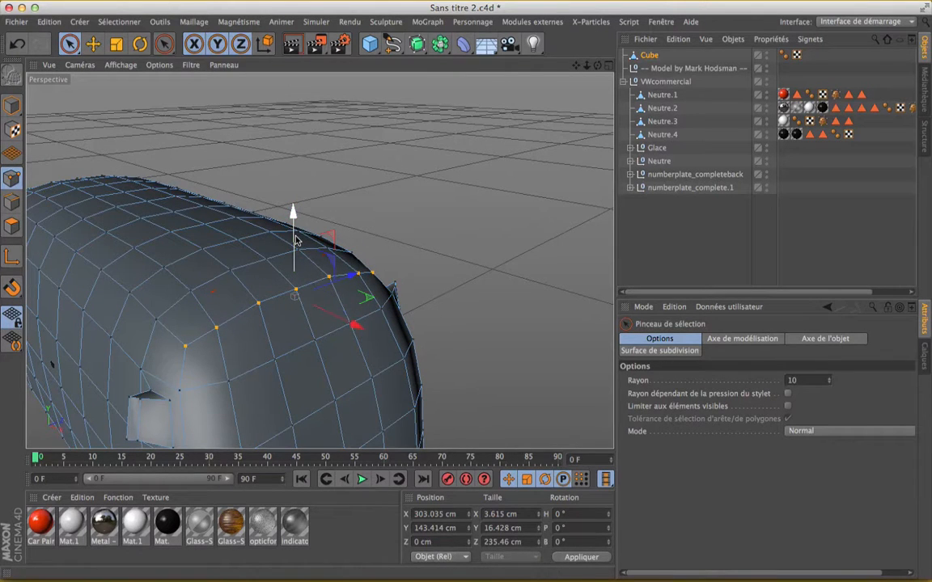
drag(296, 239, 296, 239)
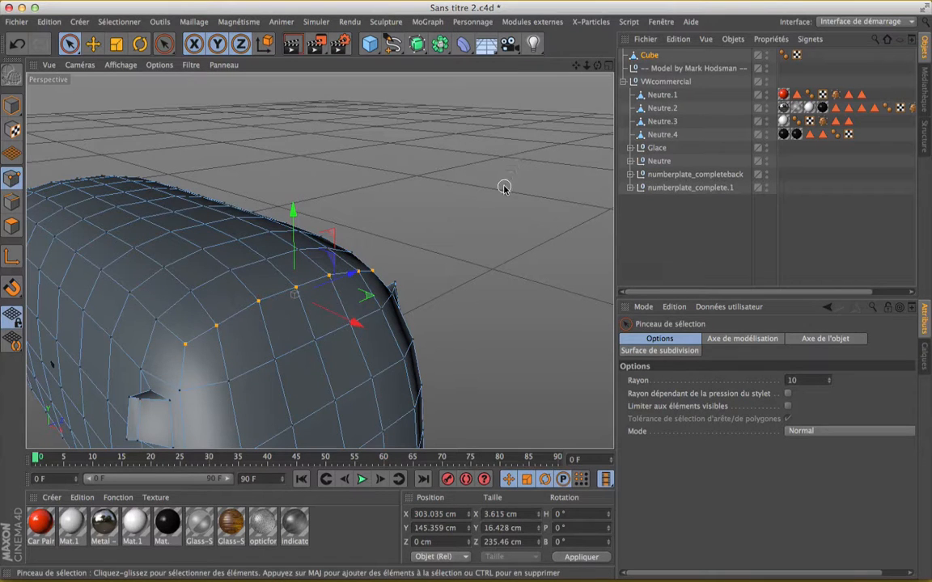
Examine in the Avant view how the cage's moved roof edge points fit around the van's front roof edge
scroll(503, 187, down, 2)
click(608, 66)
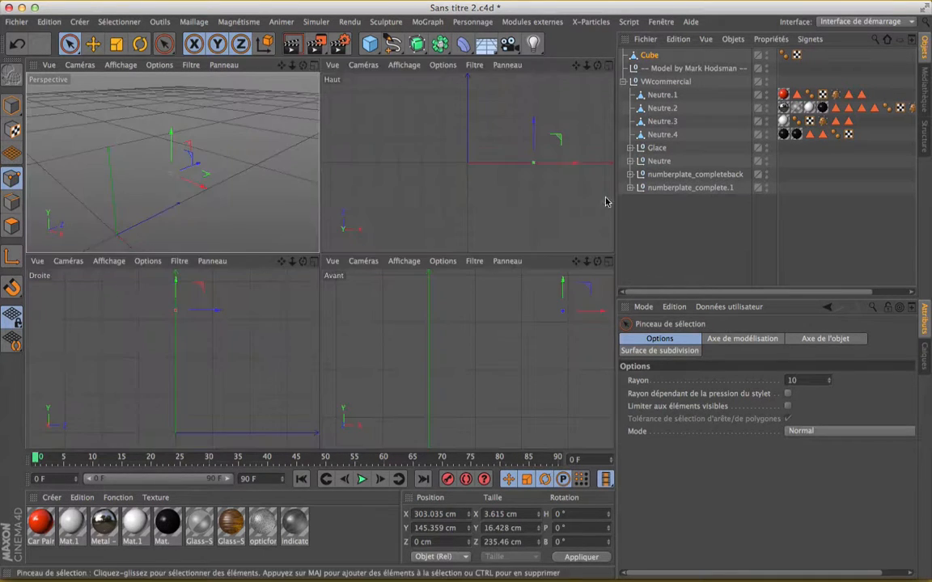
click(608, 262)
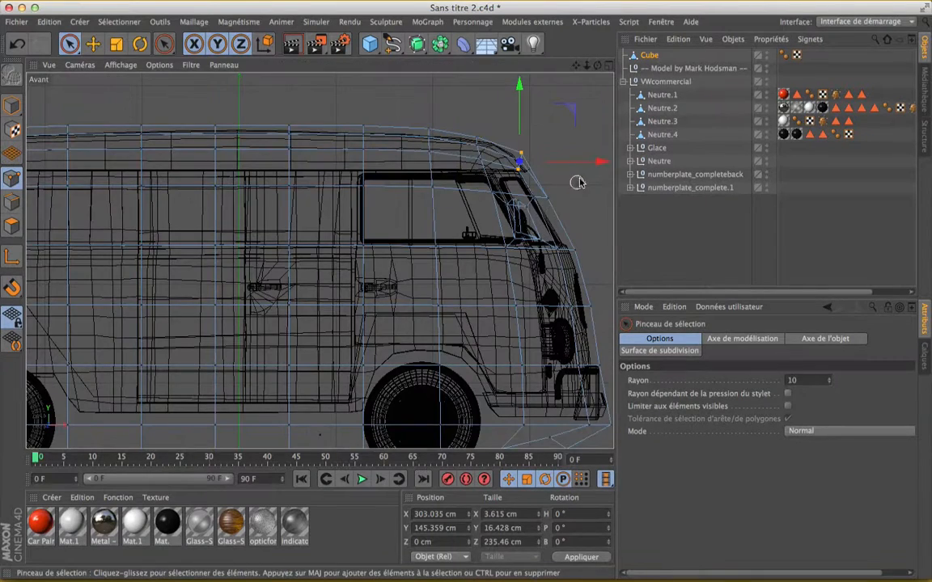
scroll(579, 132, up, 3)
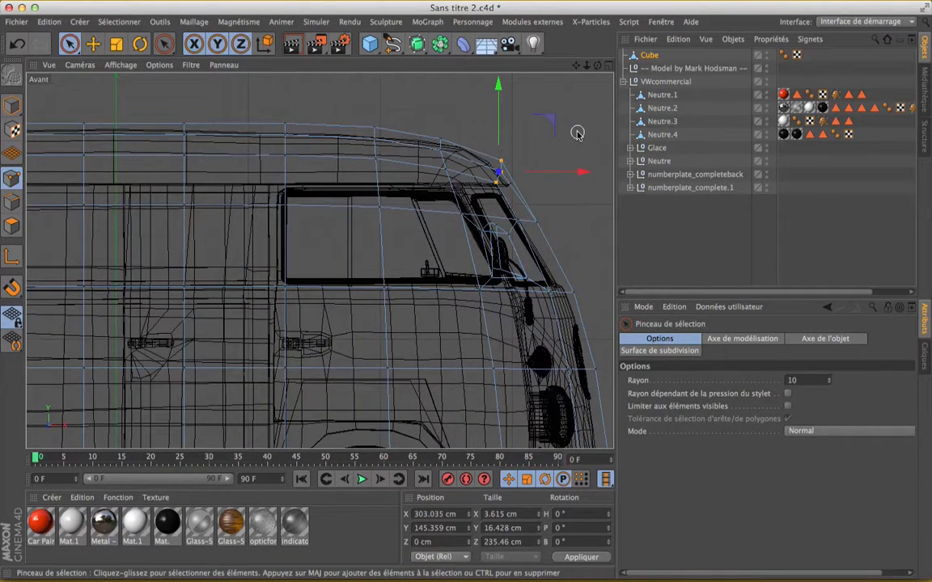
scroll(578, 133, up, 2)
scroll(577, 133, down, 1)
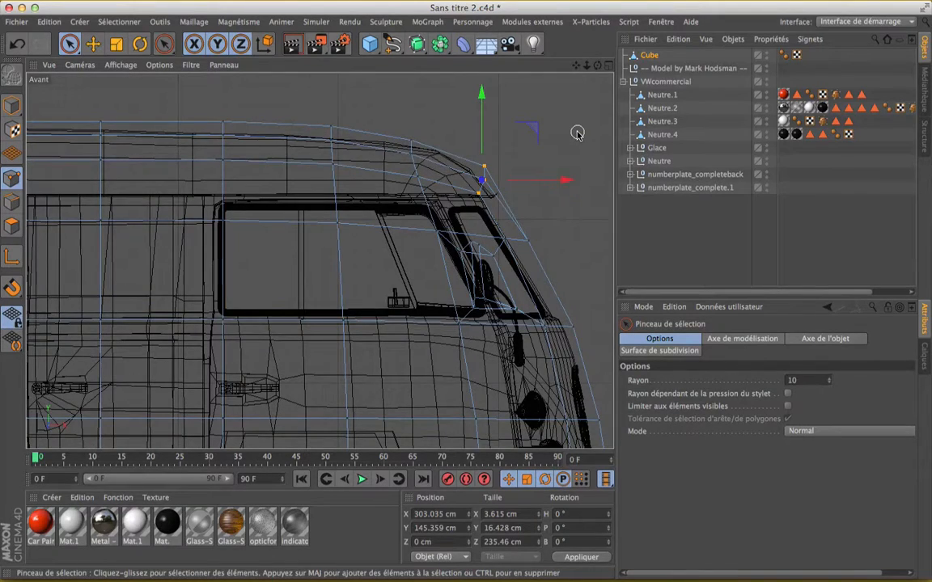
scroll(577, 134, up, 2)
scroll(578, 133, down, 2)
scroll(578, 134, down, 3)
scroll(578, 133, up, 2)
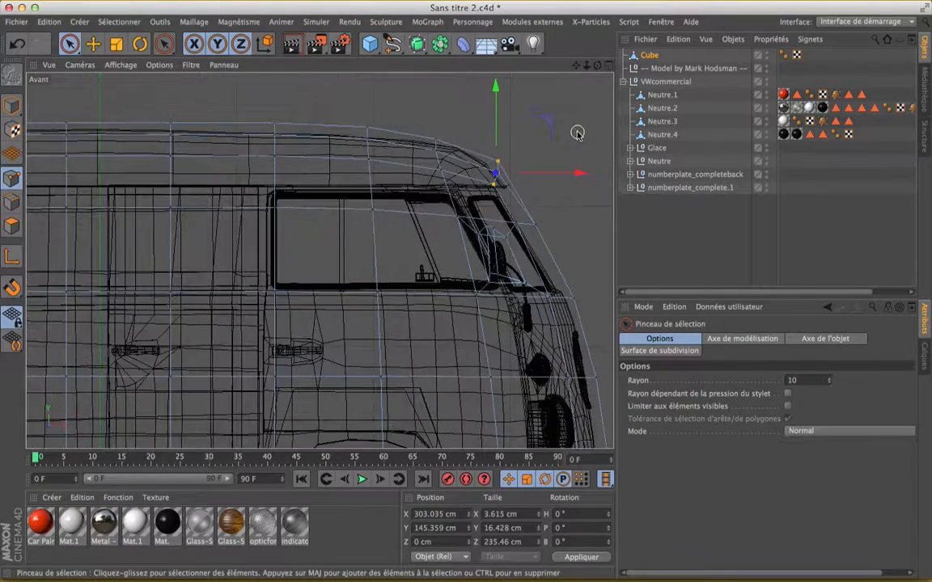
scroll(577, 133, down, 3)
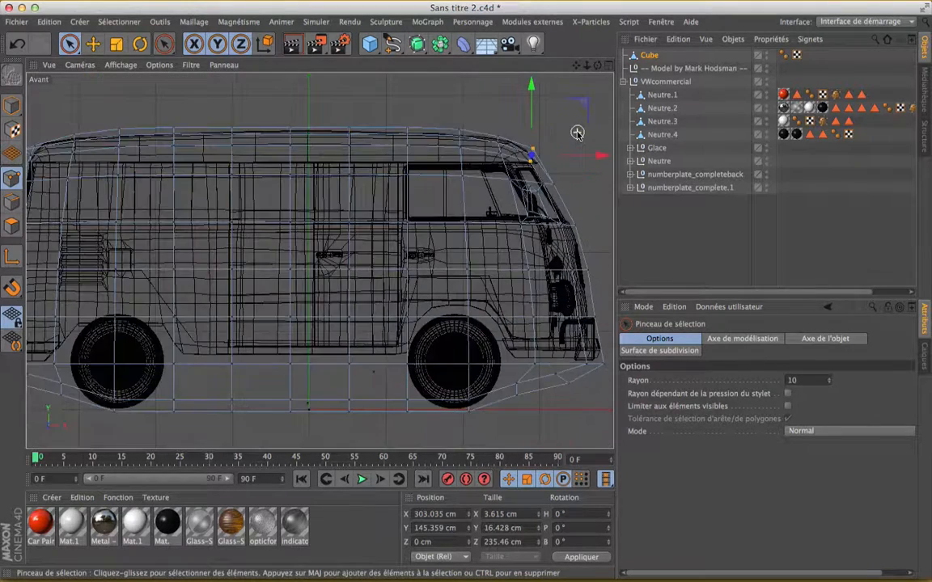
Clear the point selection in the perspective view and examine the cage's sides and underside for van parts poking through
click(609, 65)
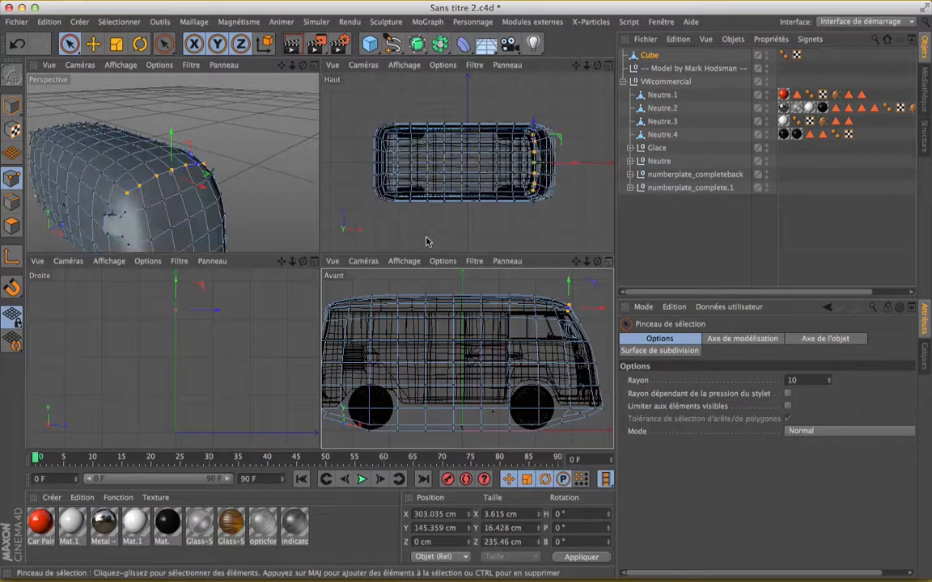
click(314, 68)
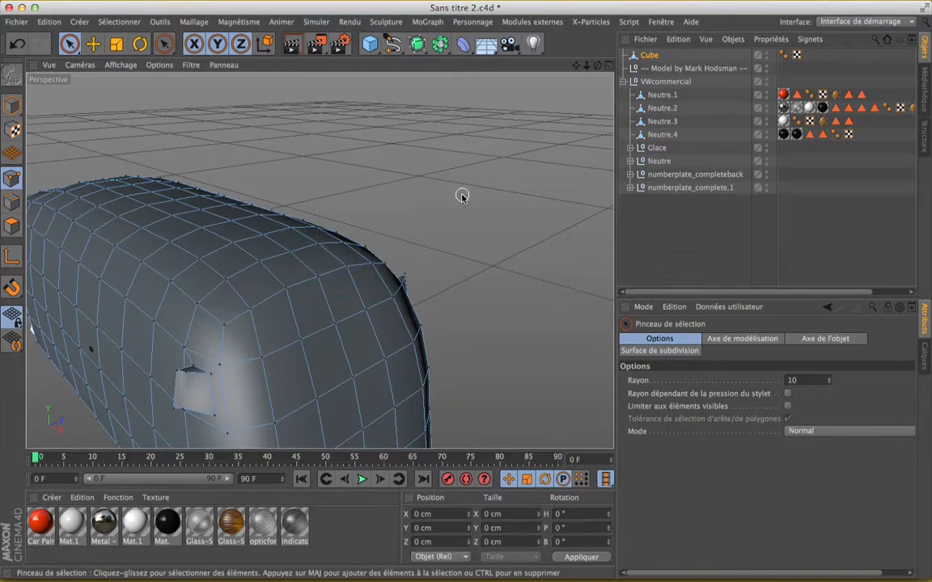
scroll(462, 198, down, 6)
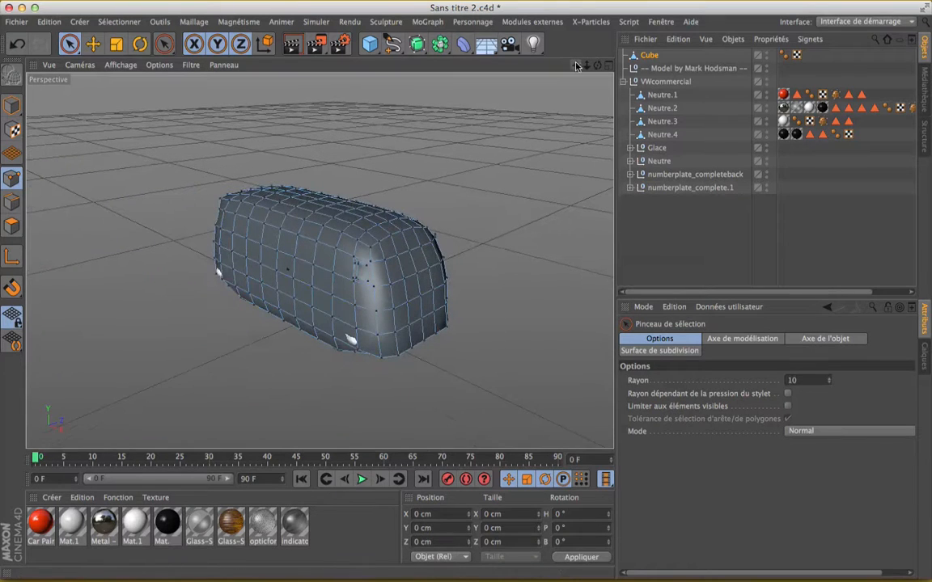
drag(576, 66, 541, 61)
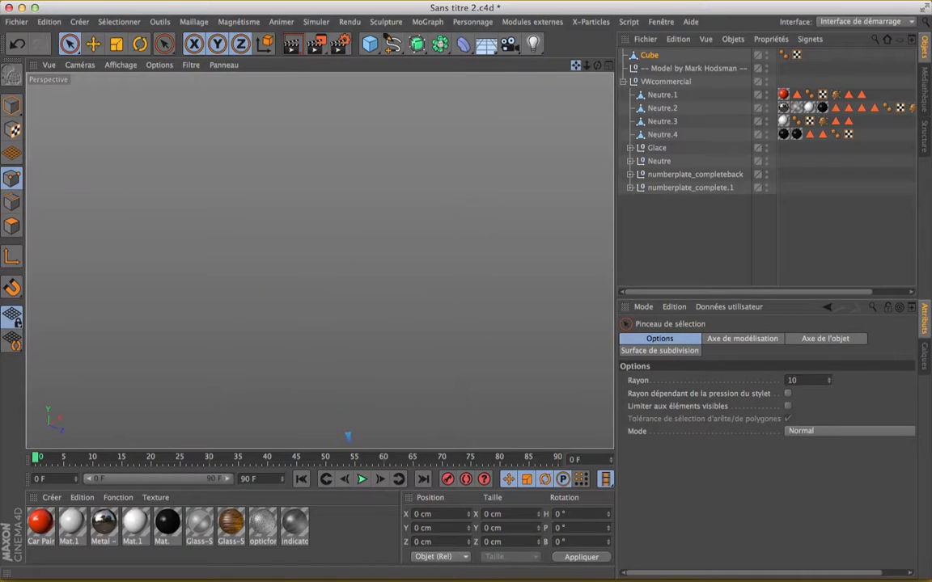
drag(597, 65, 566, 37)
scroll(413, 265, up, 2)
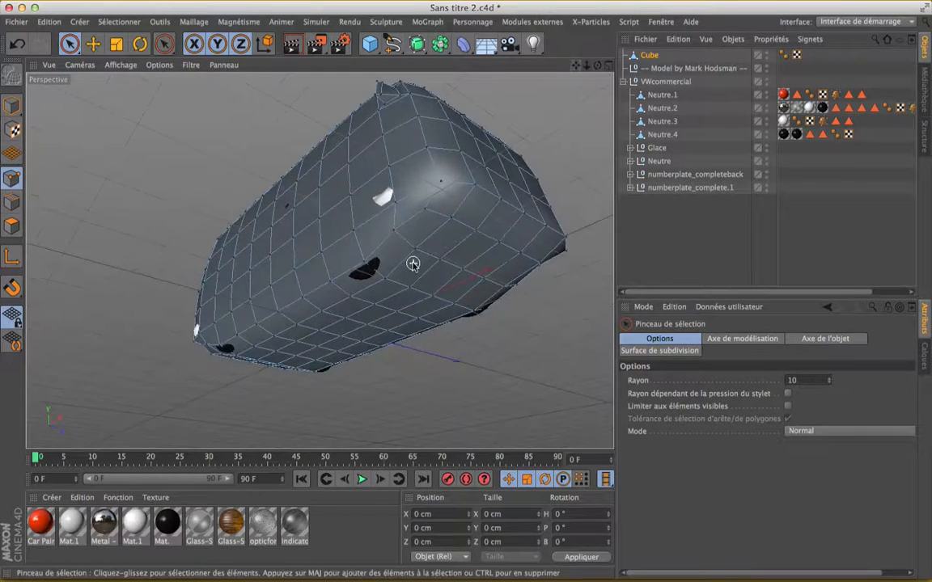
In polygon mode, limit selection to visible elements and select the cage's underside polygons around the front and rear wheels on one side
click(13, 227)
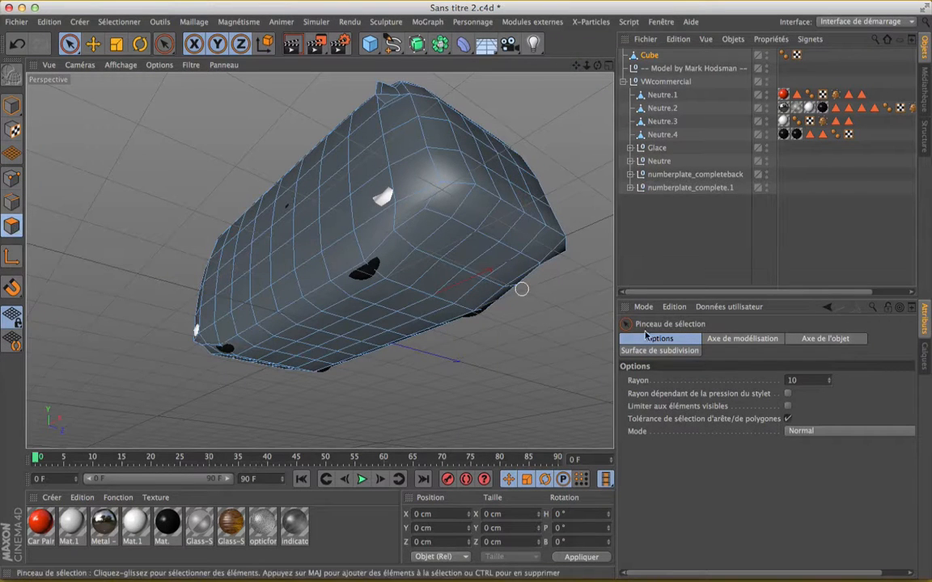
click(789, 407)
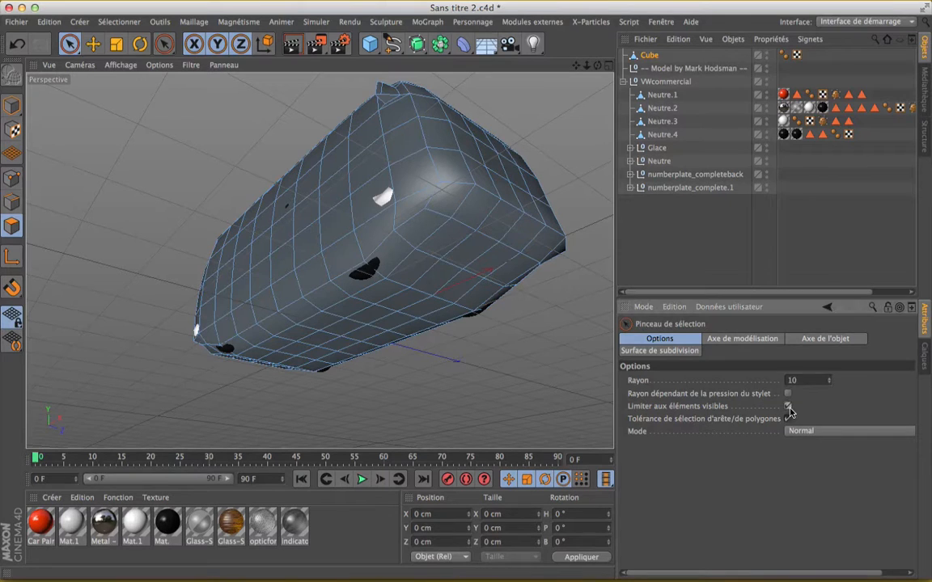
scroll(352, 301, up, 6)
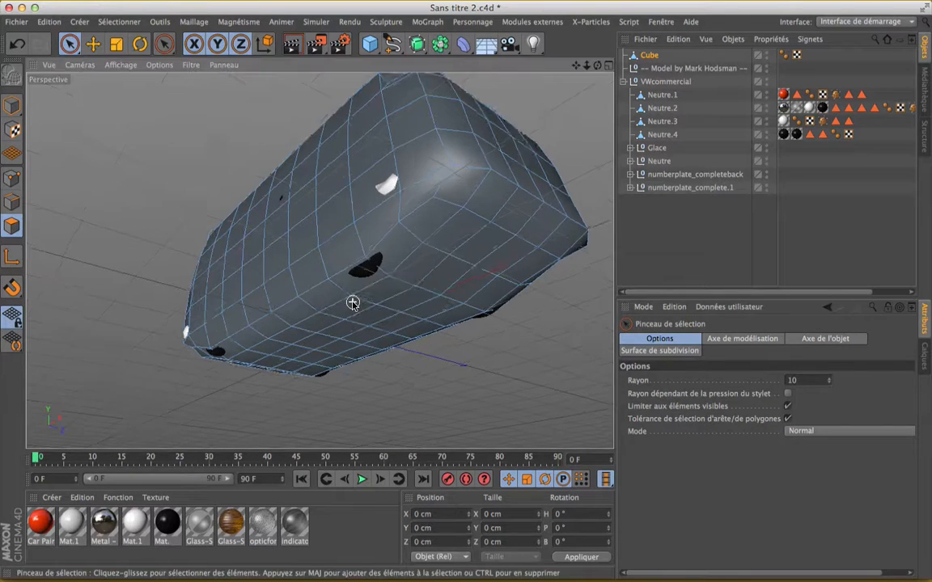
click(400, 227)
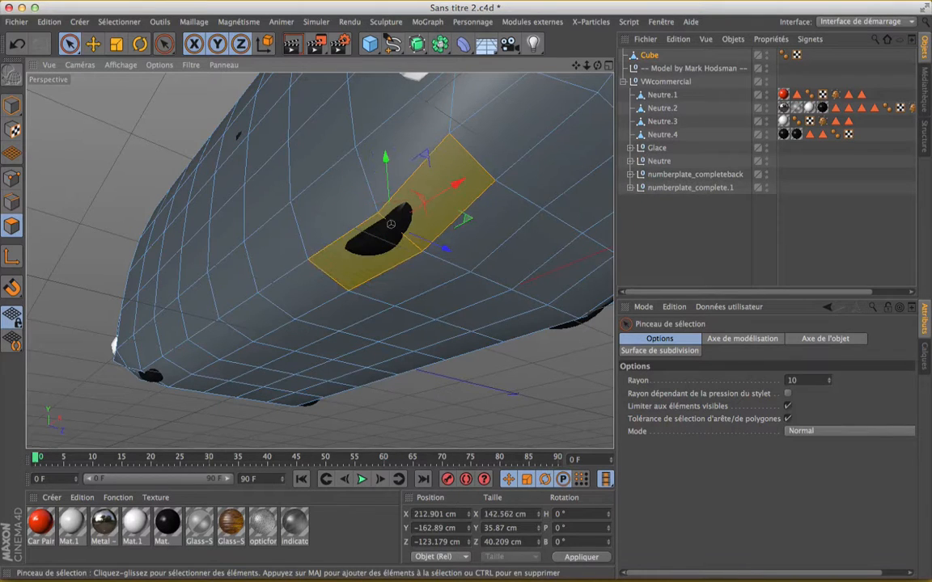
mouse_move(575, 65)
mouse_down()
mouse_move(635, 2)
mouse_move(628, 17)
mouse_move(649, 2)
mouse_up()
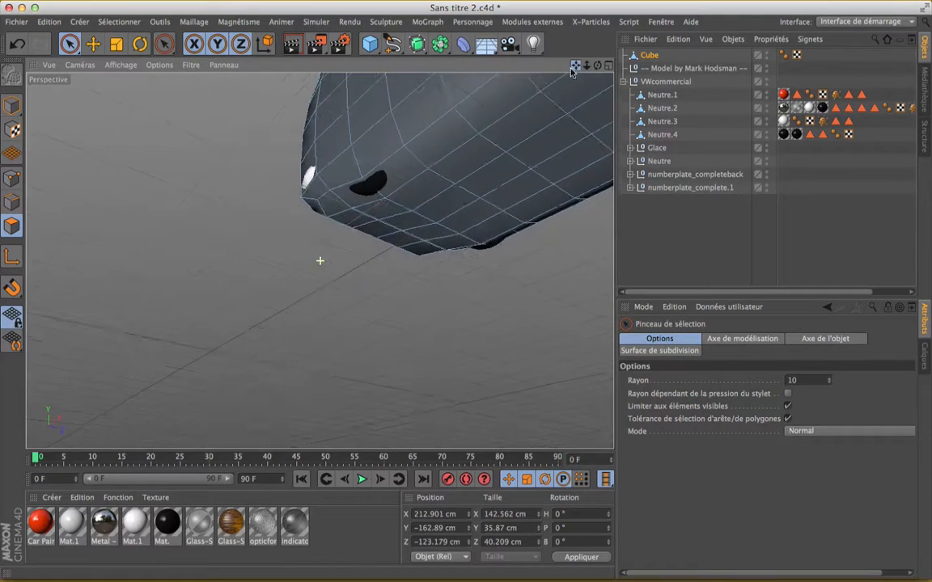
click(382, 192)
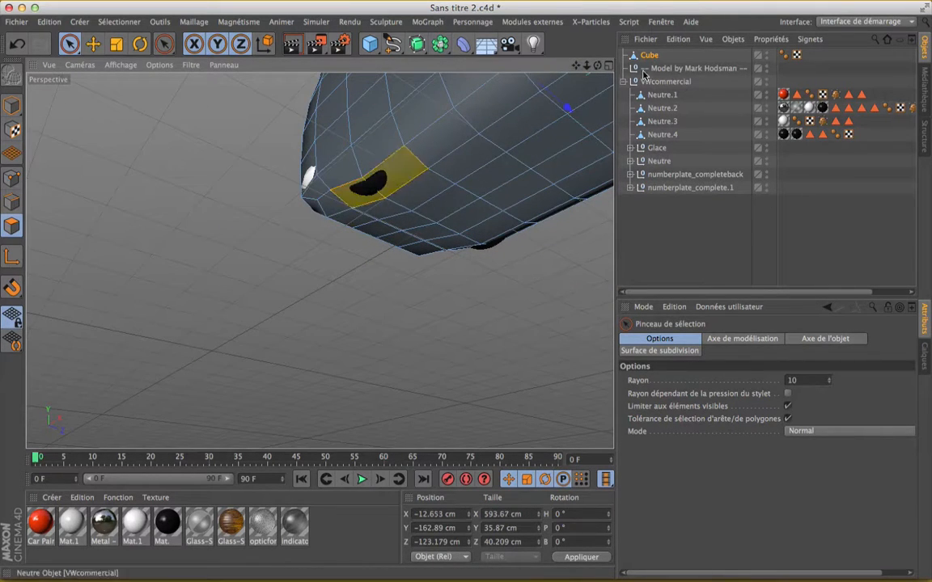
Add the underside polygons around the two wheels on the opposite side of the cage to the selection
drag(577, 65, 123, 240)
drag(597, 64, 509, 61)
drag(296, 122, 293, 207)
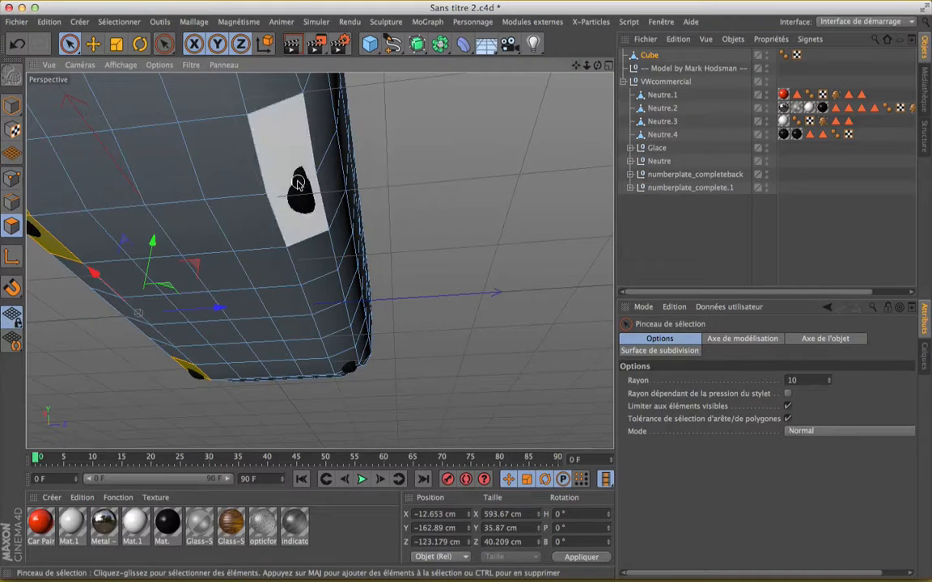
drag(586, 65, 528, 9)
alt+drag(295, 139, 291, 142)
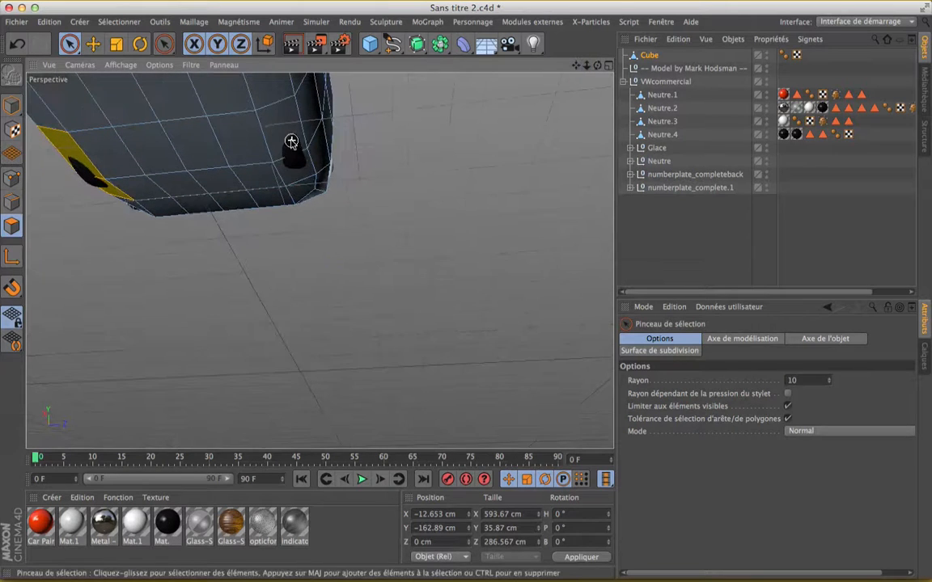
shift+click(287, 162)
alt+drag(394, 182, 440, 210)
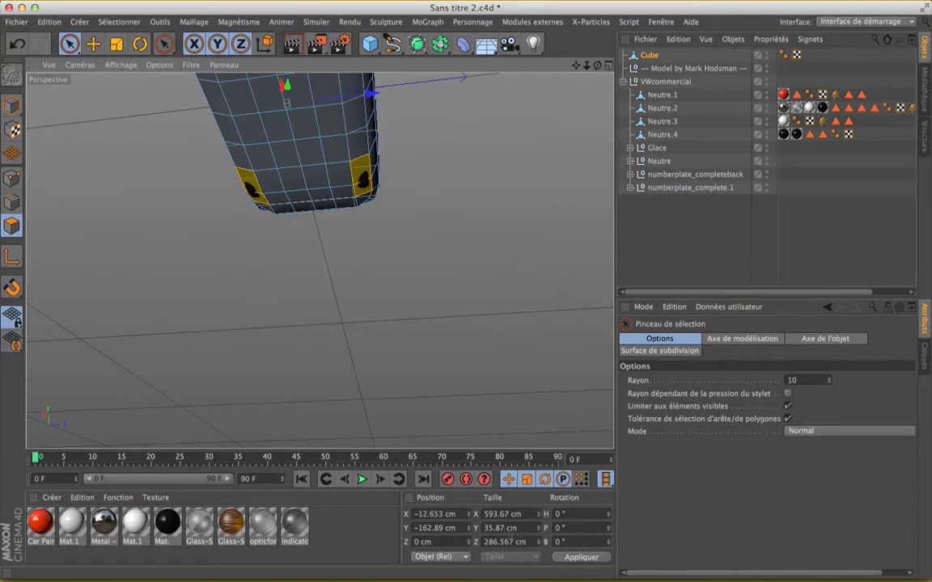
Flatten the selected wheel polygons by setting their Y size to 0 cm
click(510, 528)
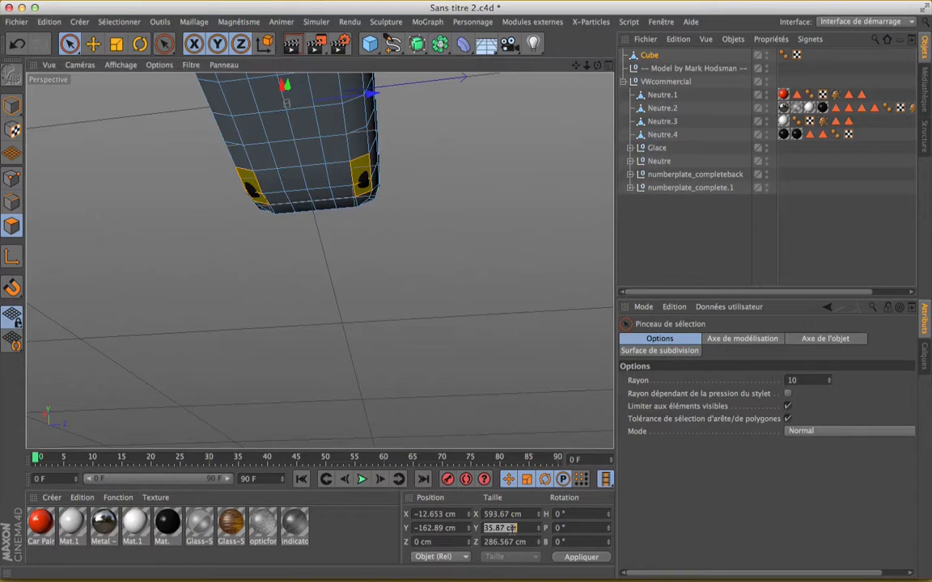
text(0)
key(Return)
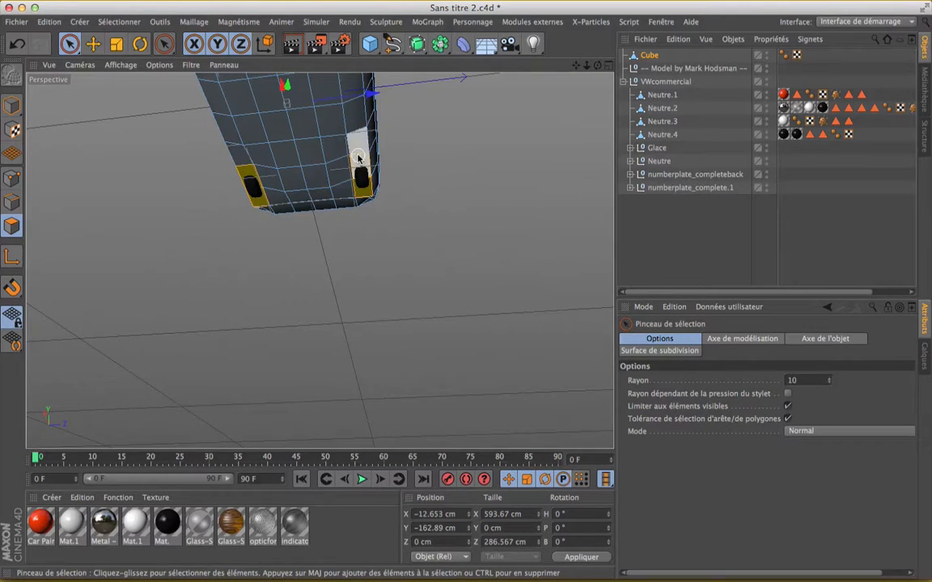
In the Avant view, move the flattened polygons down below the wheels to about Y -182.3 cm
drag(576, 65, 593, 178)
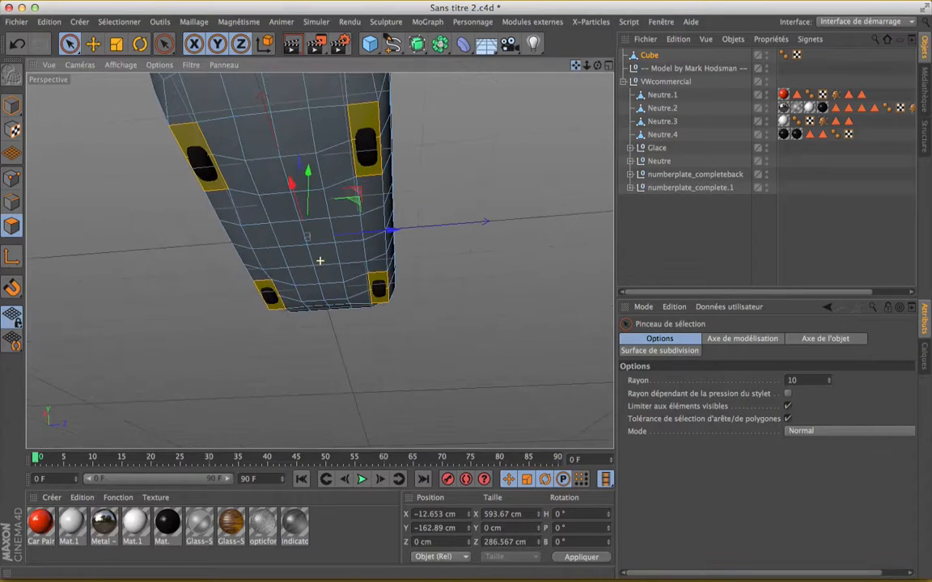
click(607, 67)
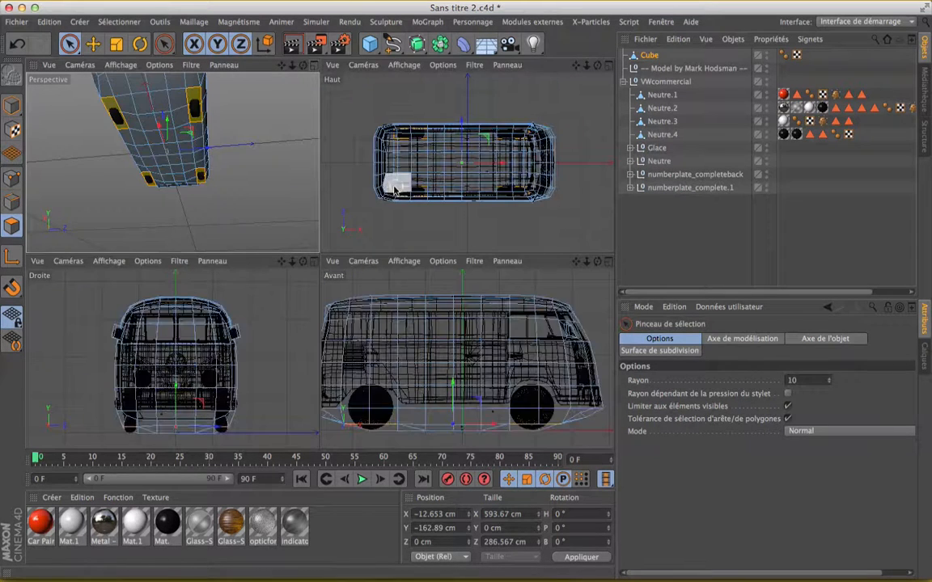
click(606, 265)
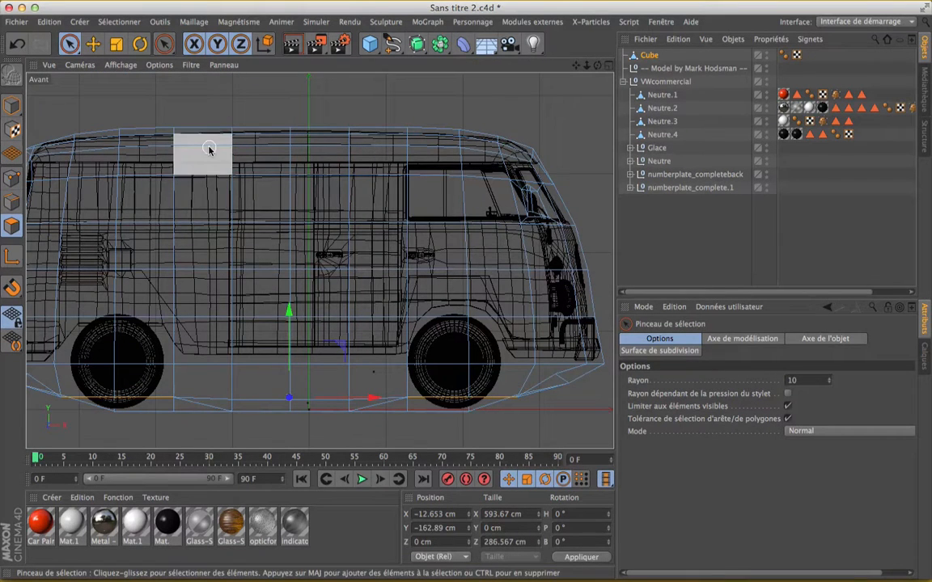
drag(288, 313, 288, 332)
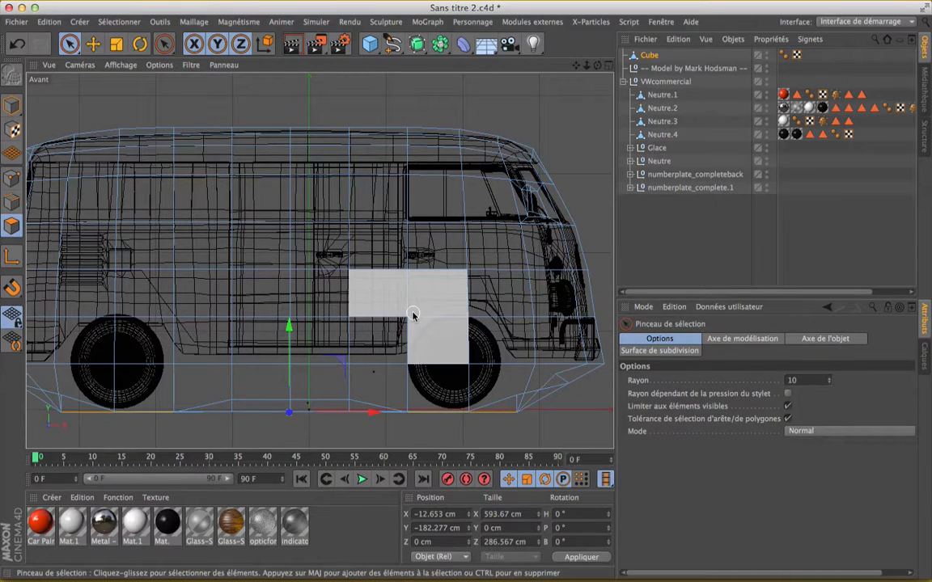
Examine the cage in perspective from below and from the front side to check its coverage of the wheels and body
click(610, 64)
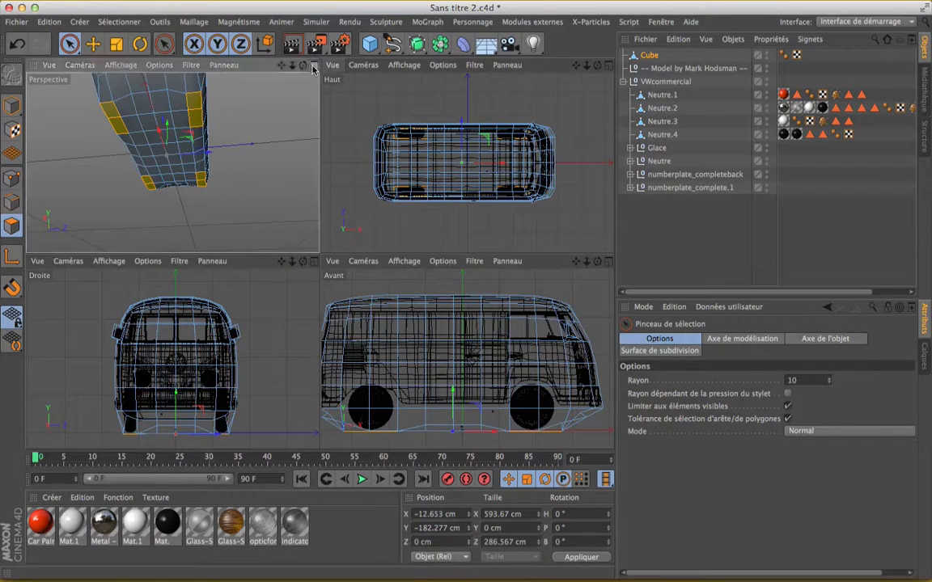
click(311, 63)
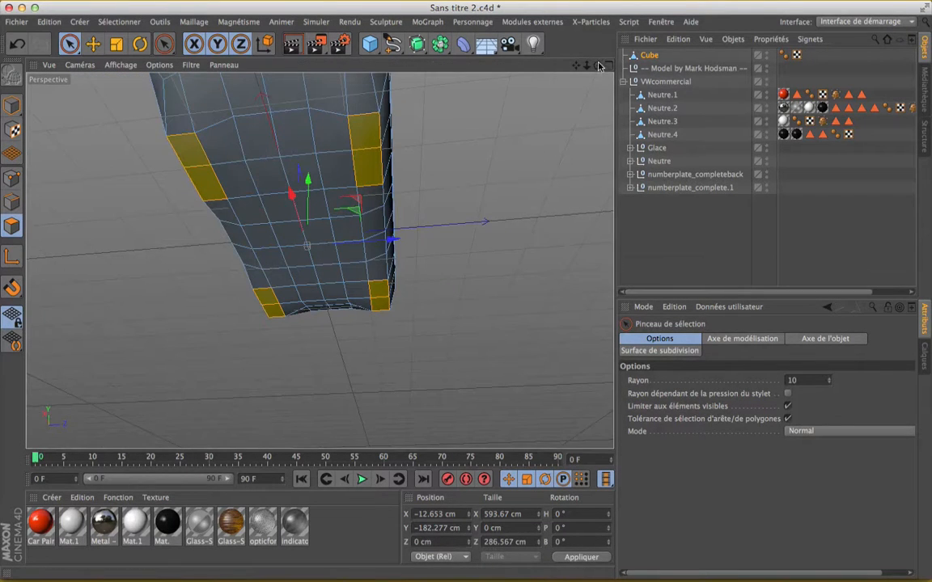
drag(598, 64, 663, 76)
drag(576, 65, 796, 373)
scroll(401, 237, down, 6)
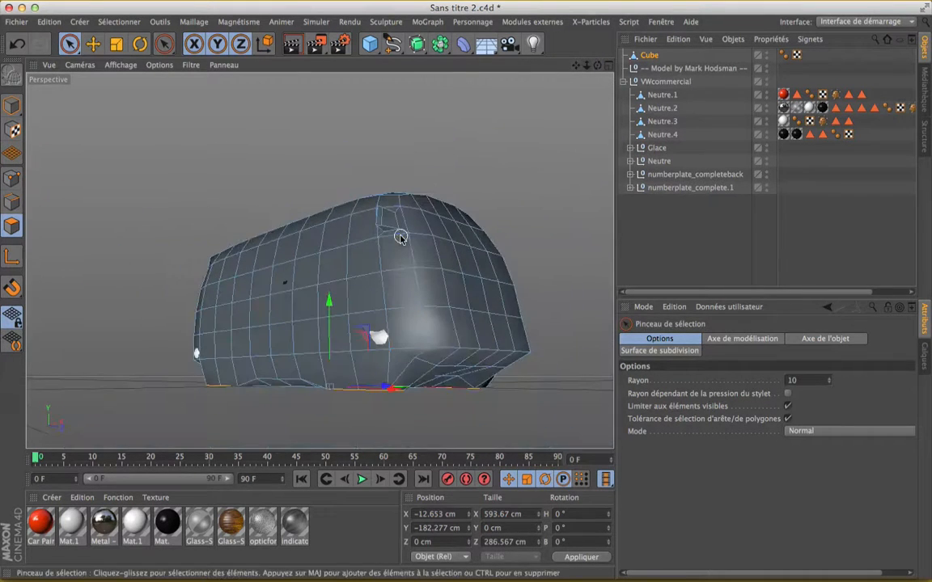
drag(597, 65, 542, 204)
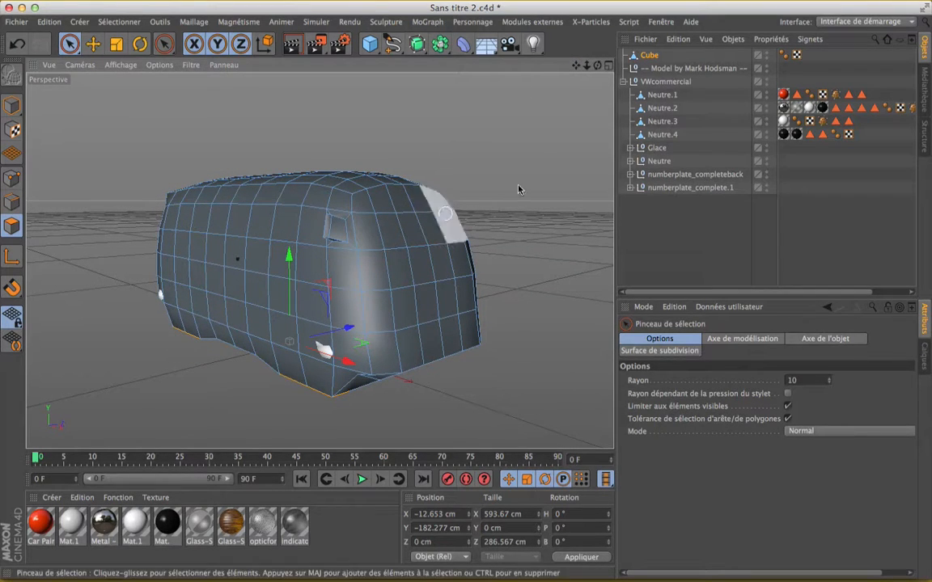
Collapse the VWcommercial group and hide it in both the view and renders, keeping the Cube cage selected
drag(598, 68, 321, 260)
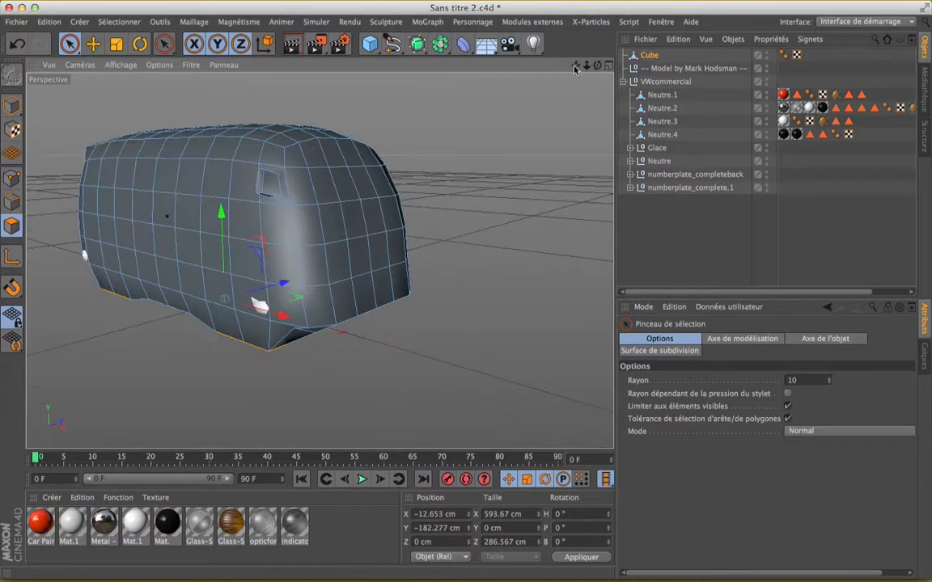
drag(576, 67, 320, 261)
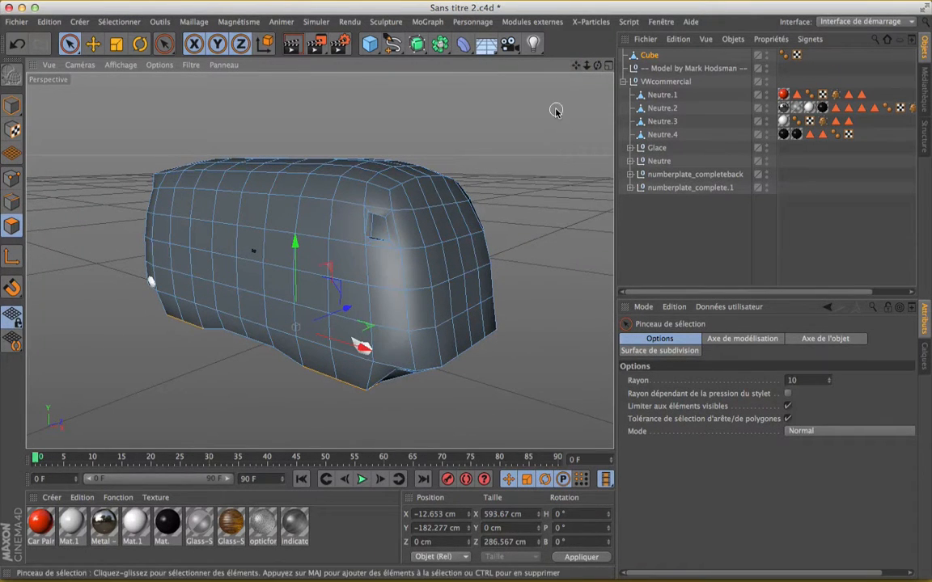
click(623, 82)
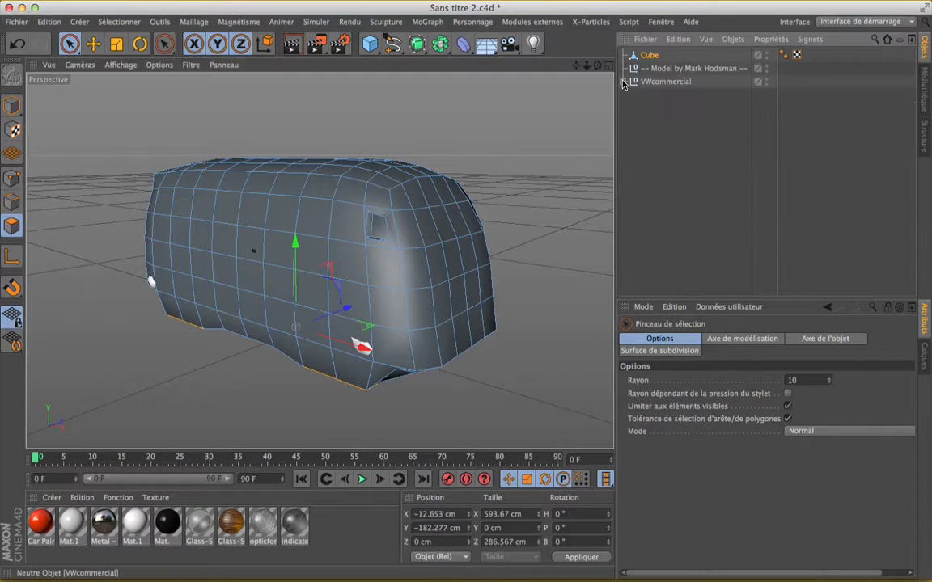
click(624, 81)
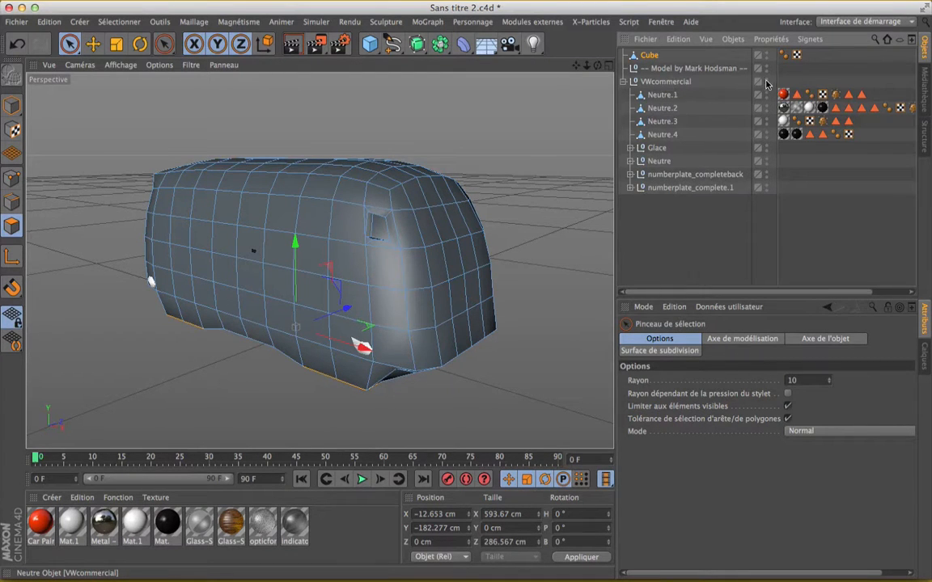
click(624, 82)
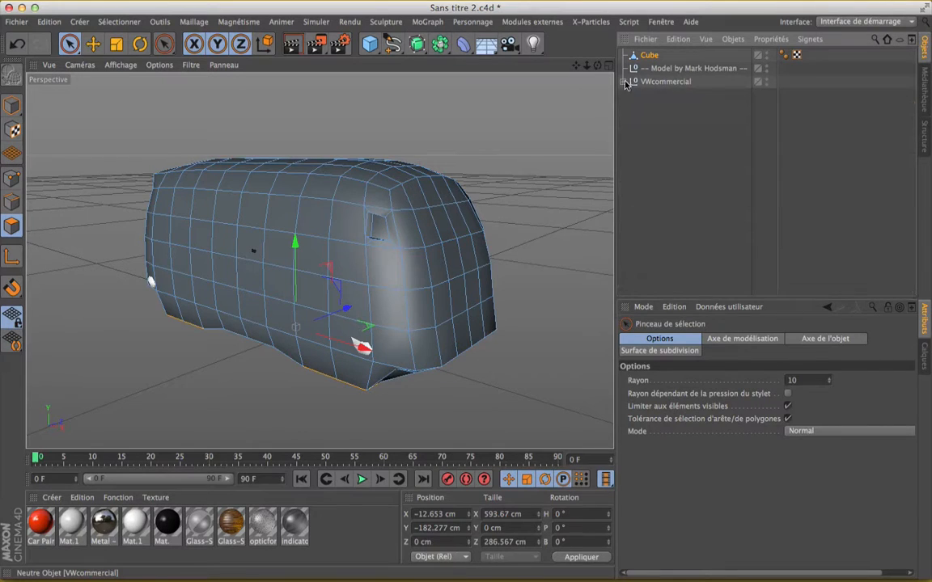
click(769, 82)
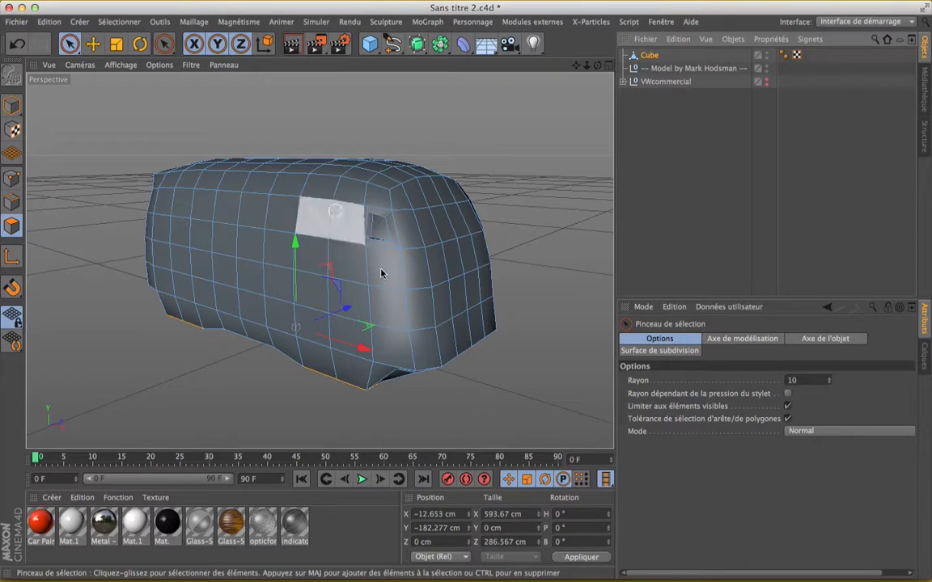
scroll(398, 113, up, 4)
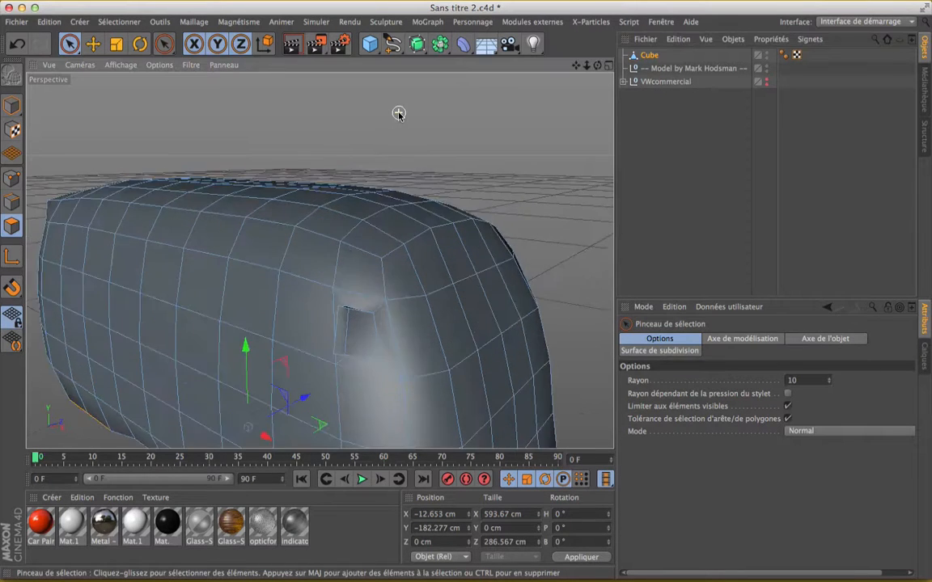
scroll(396, 112, down, 5)
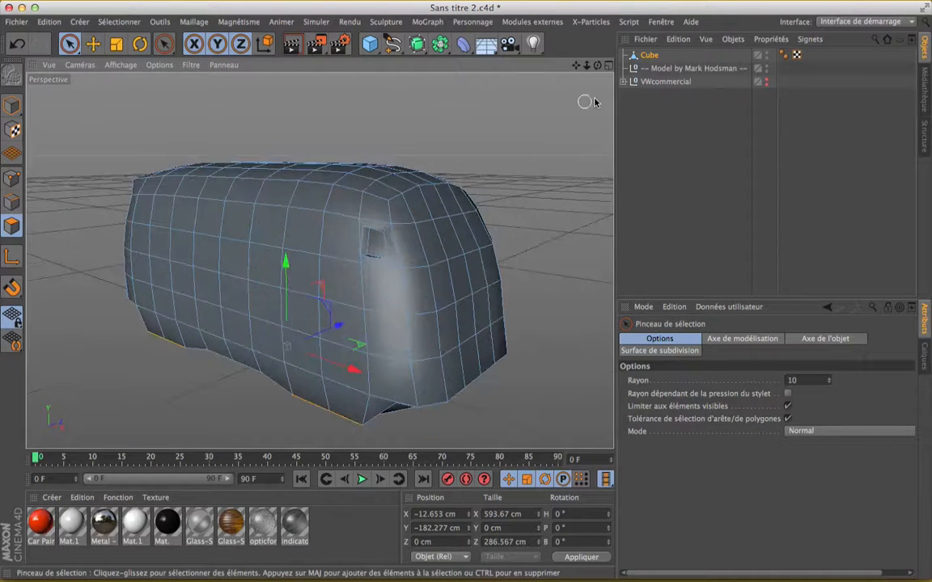
click(651, 56)
click(658, 108)
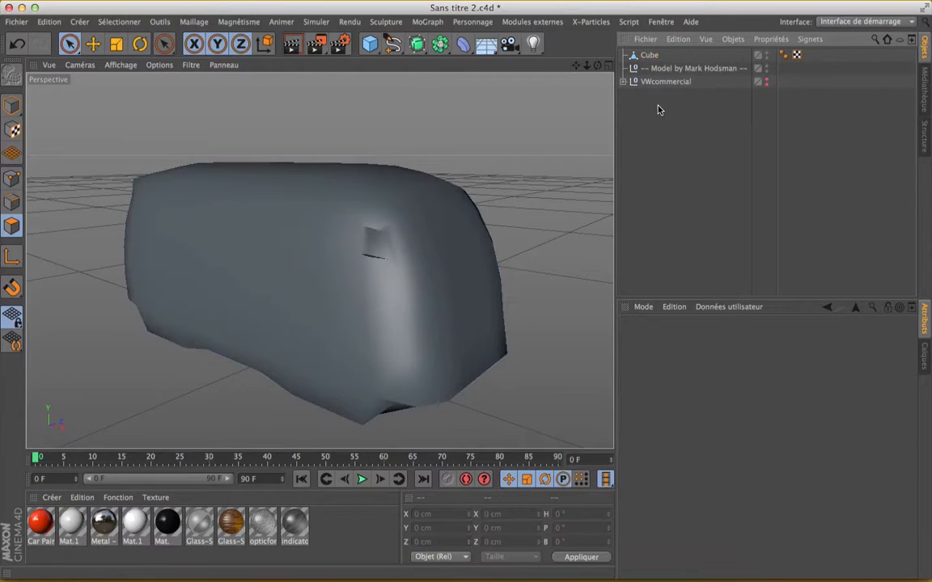
click(648, 58)
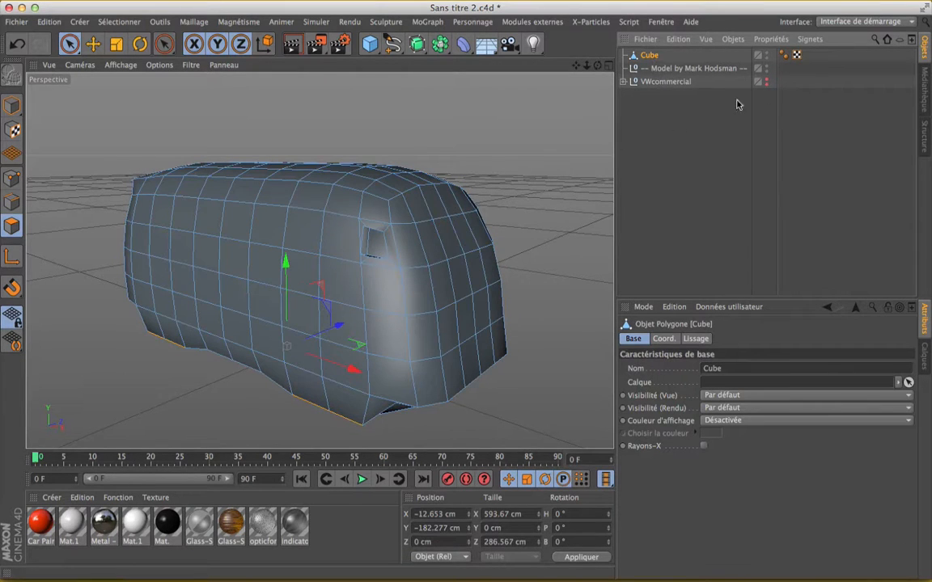
Browse the content library presets to the Business folder of the Broadcast 3D Objects
click(925, 88)
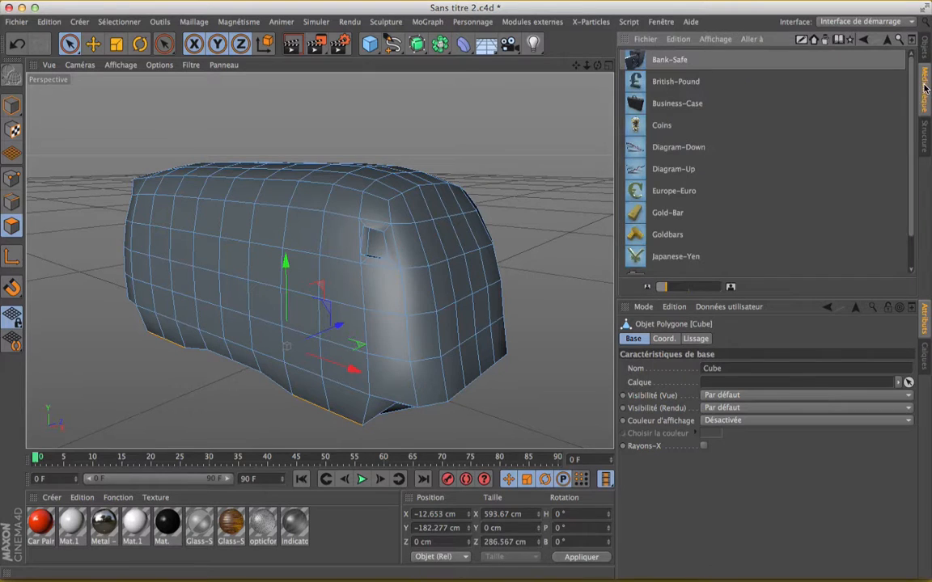
click(864, 39)
click(865, 39)
click(865, 39)
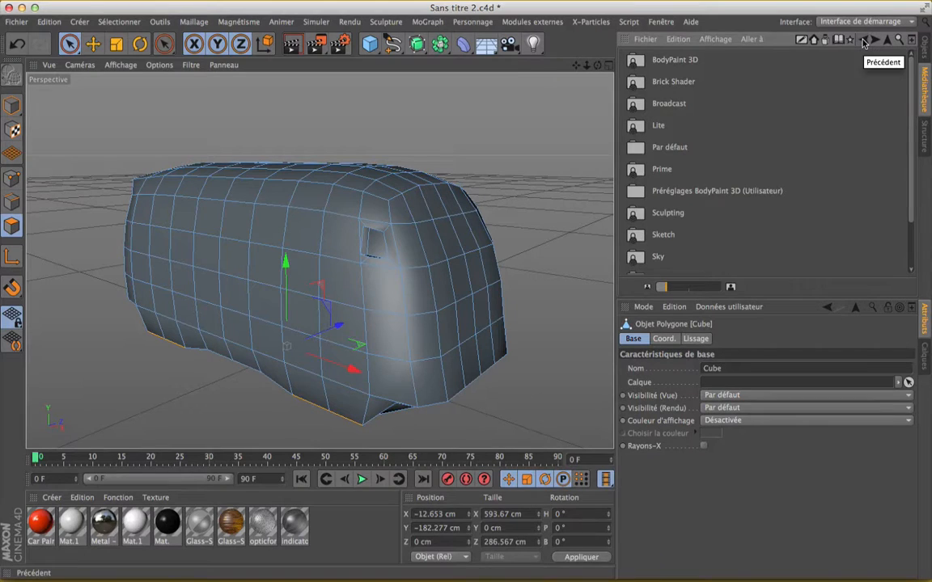
click(864, 39)
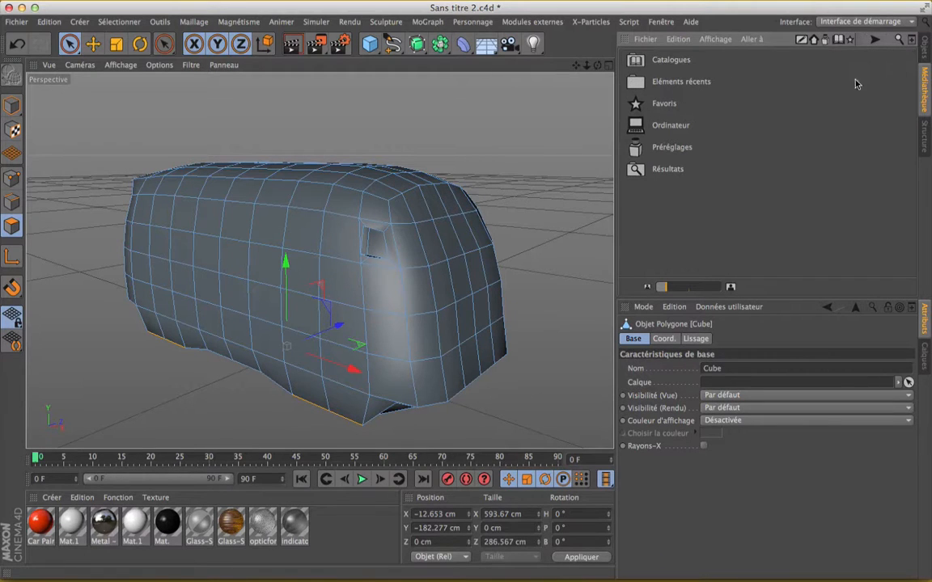
double_click(682, 149)
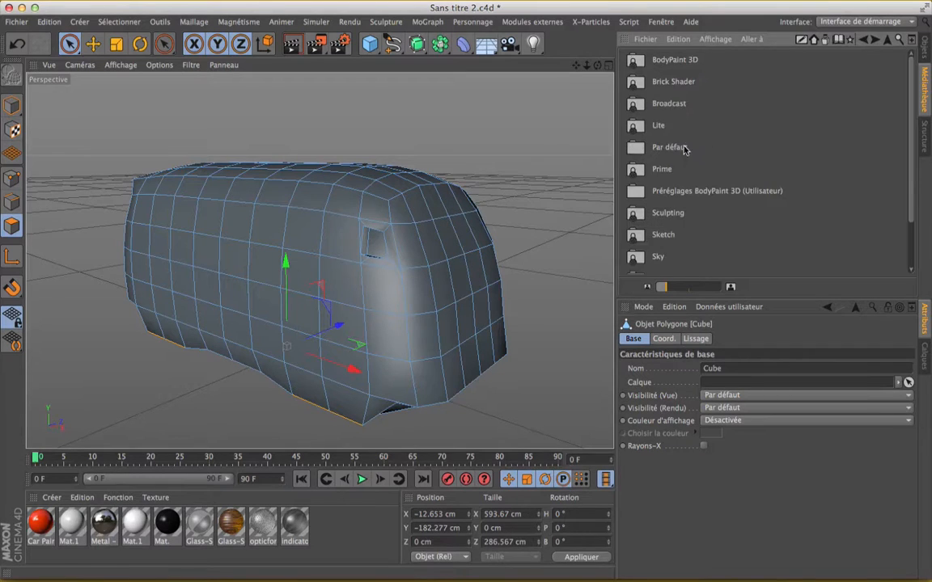
double_click(656, 108)
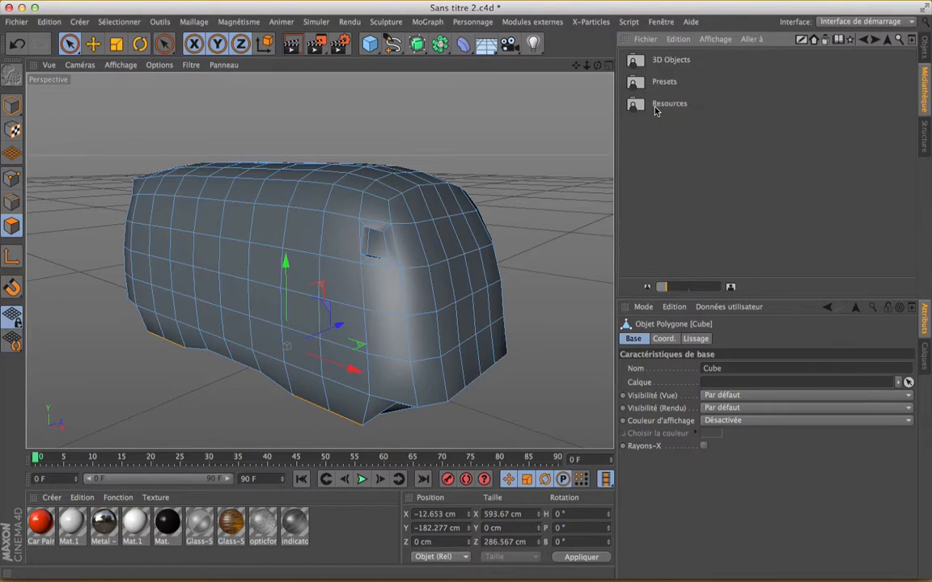
double_click(663, 63)
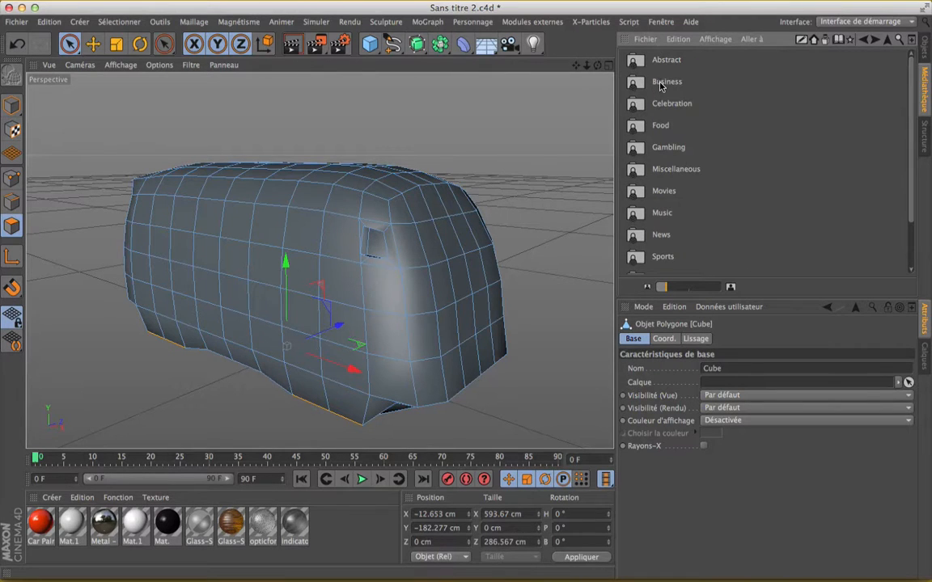
double_click(661, 84)
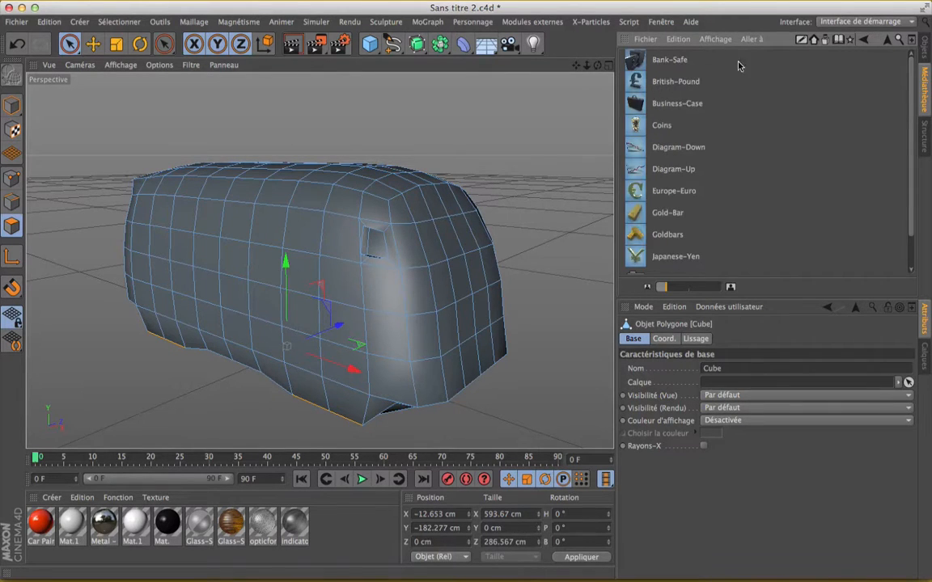
Add the Bank-Safe model to the scene and raise it above the cage to about Y 346 cm
double_click(636, 61)
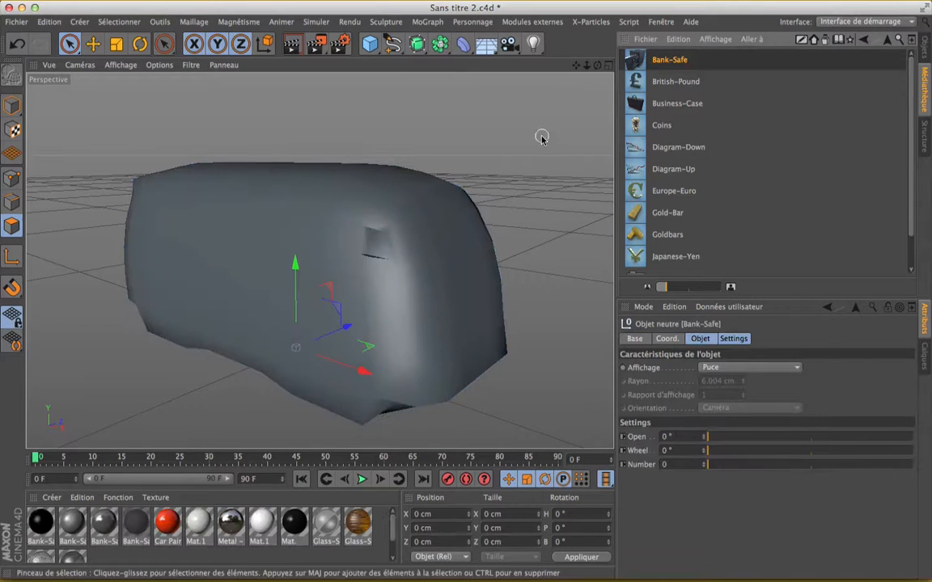
click(926, 47)
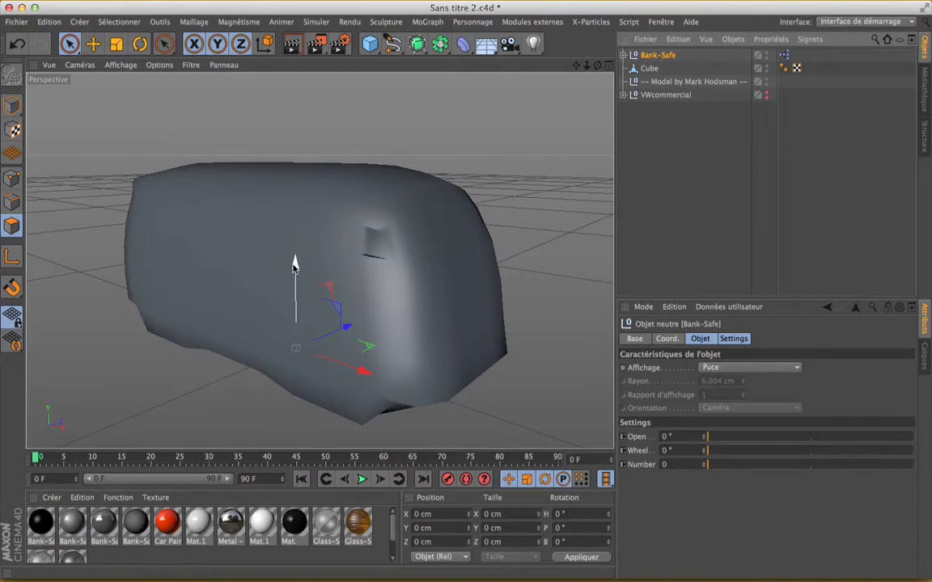
click(12, 104)
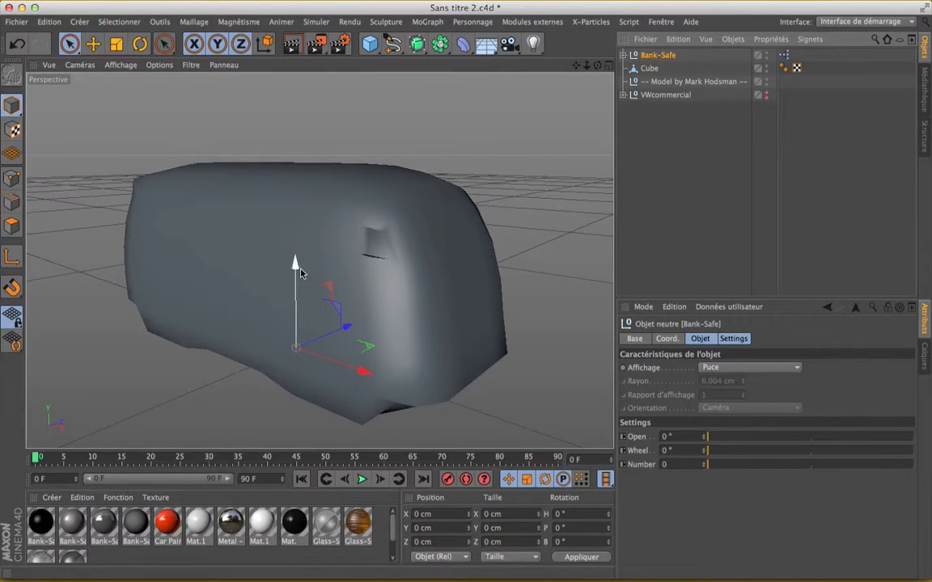
drag(300, 273, 322, 86)
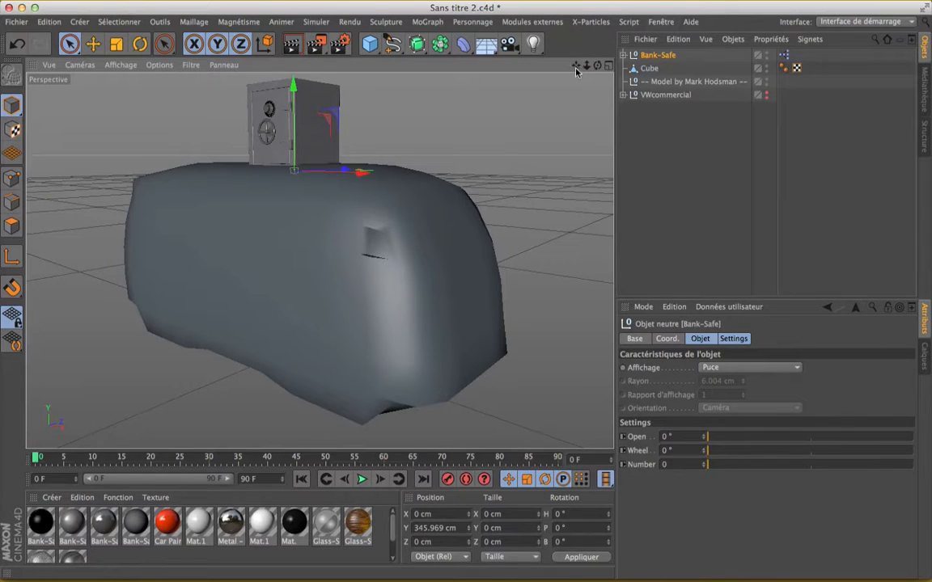
Move the Bank-Safe higher and sideways over the cage, to about X 79.1 cm and Y 437.1 cm
drag(576, 67, 744, 156)
scroll(451, 170, up, 5)
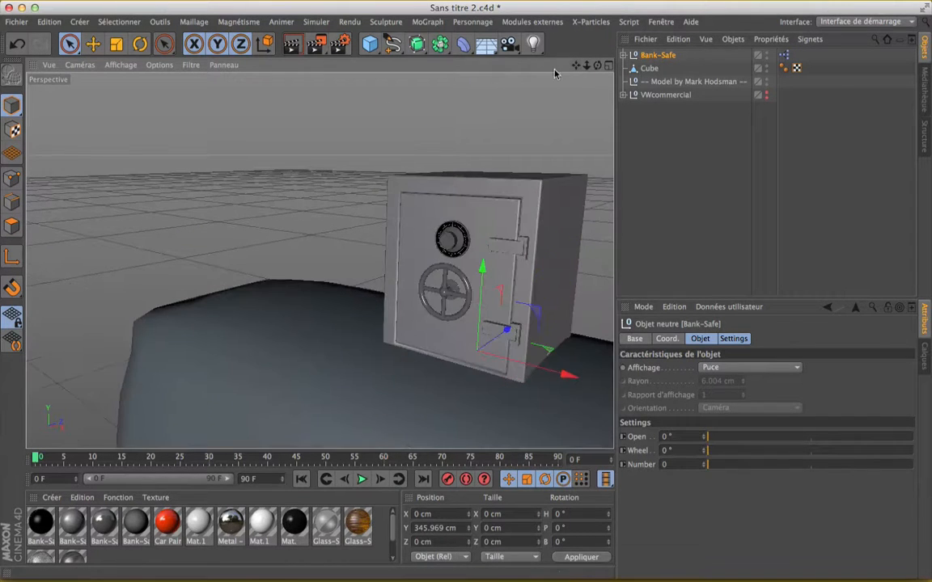
scroll(506, 262, down, 3)
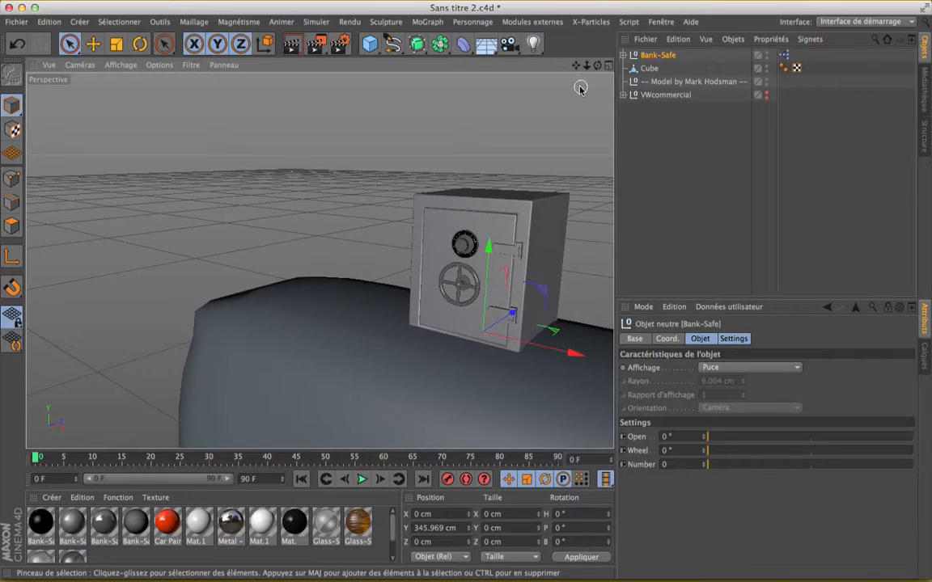
drag(576, 67, 445, 78)
scroll(527, 171, down, 3)
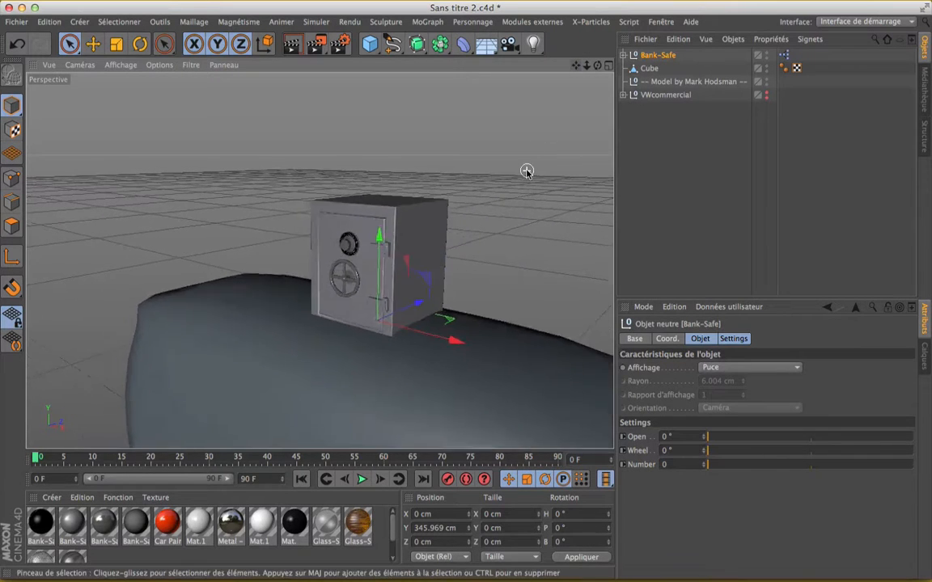
scroll(527, 171, up, 5)
drag(346, 269, 348, 177)
drag(418, 277, 468, 283)
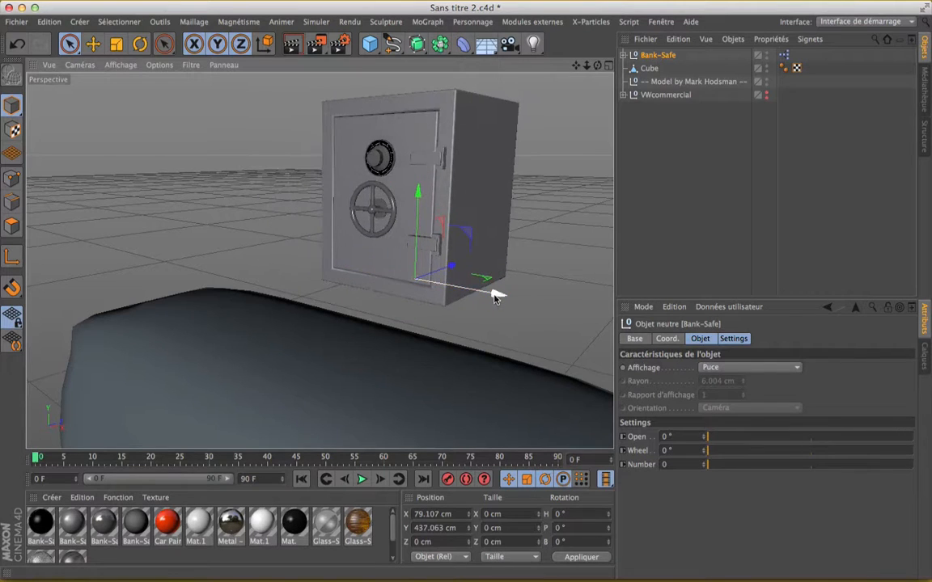
scroll(425, 240, up, 3)
scroll(424, 240, down, 5)
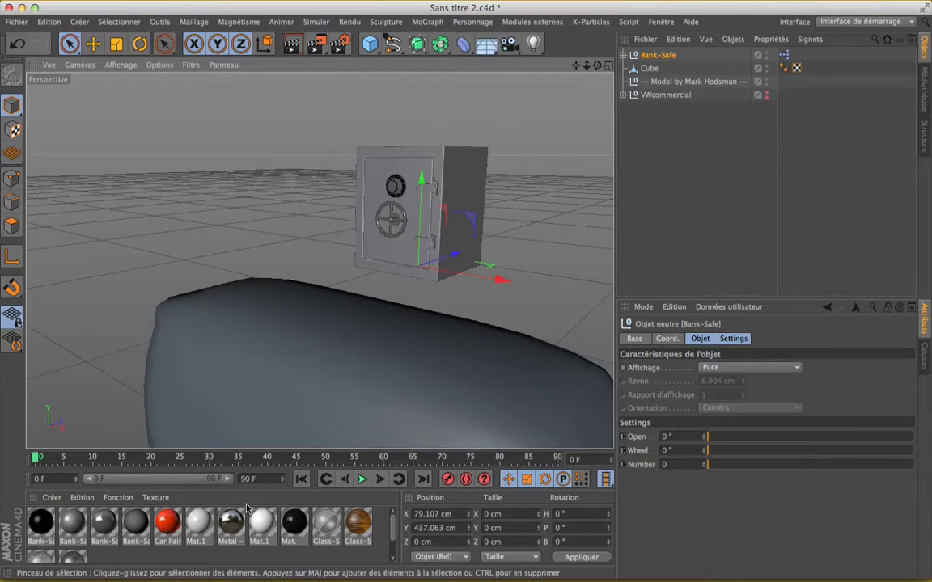
Reload all the material textures of the scene
click(121, 498)
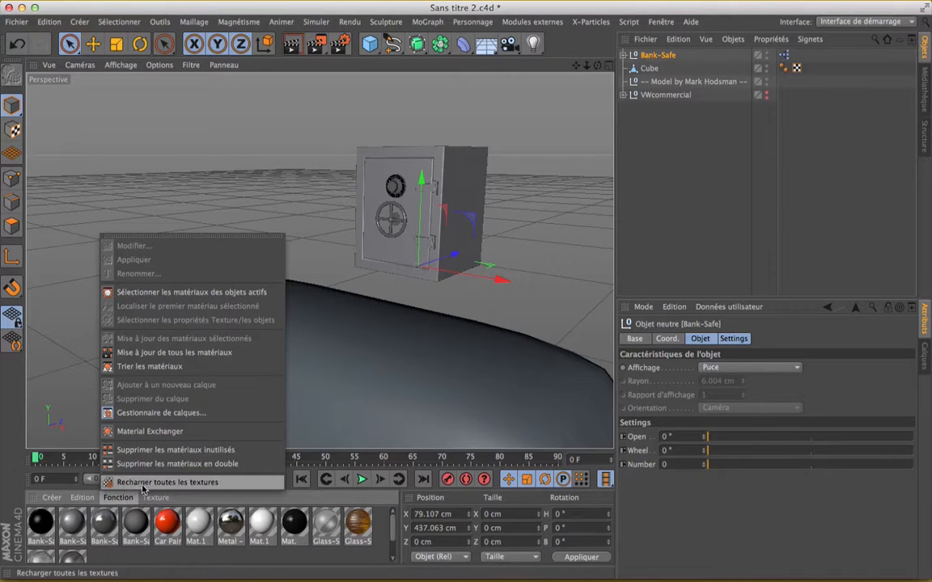
click(186, 483)
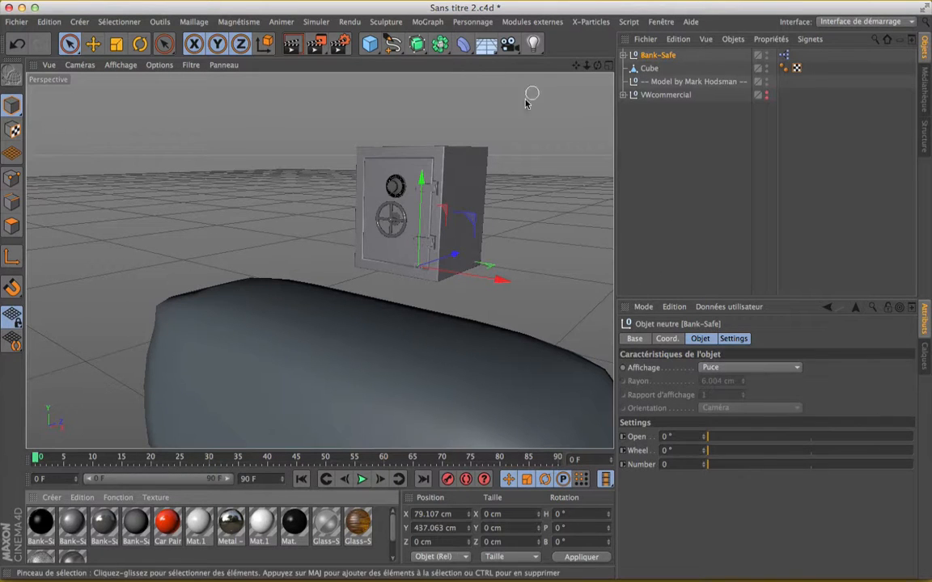
scroll(364, 201, down, 5)
scroll(403, 189, up, 4)
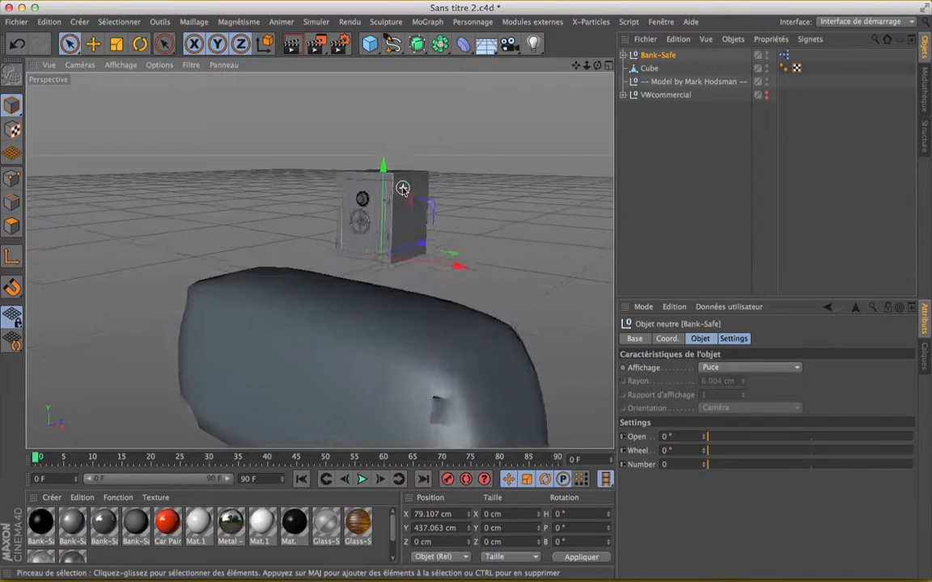
scroll(404, 190, down, 3)
scroll(404, 189, up, 5)
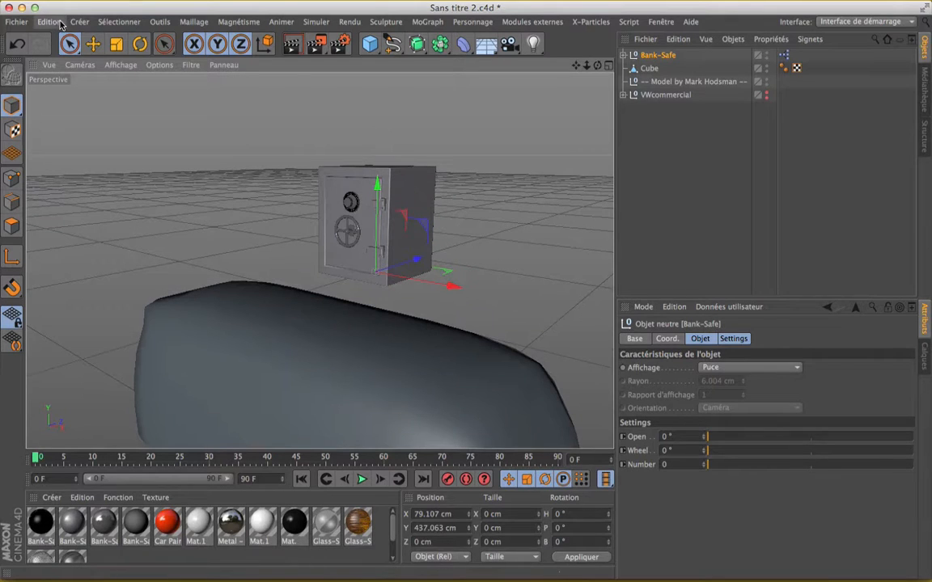
Save the project Sans titre 2.c4d and close its window
click(18, 24)
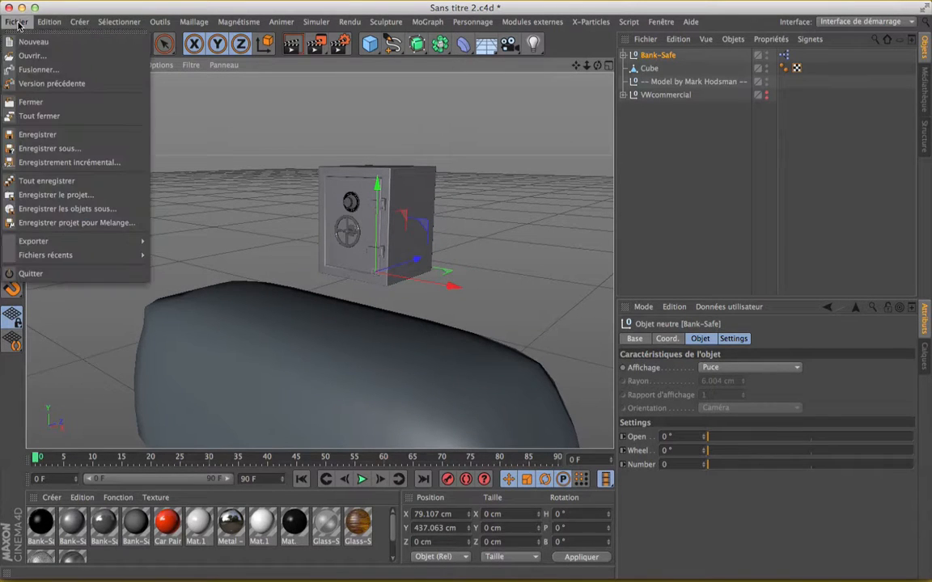
mouse_move(50, 23)
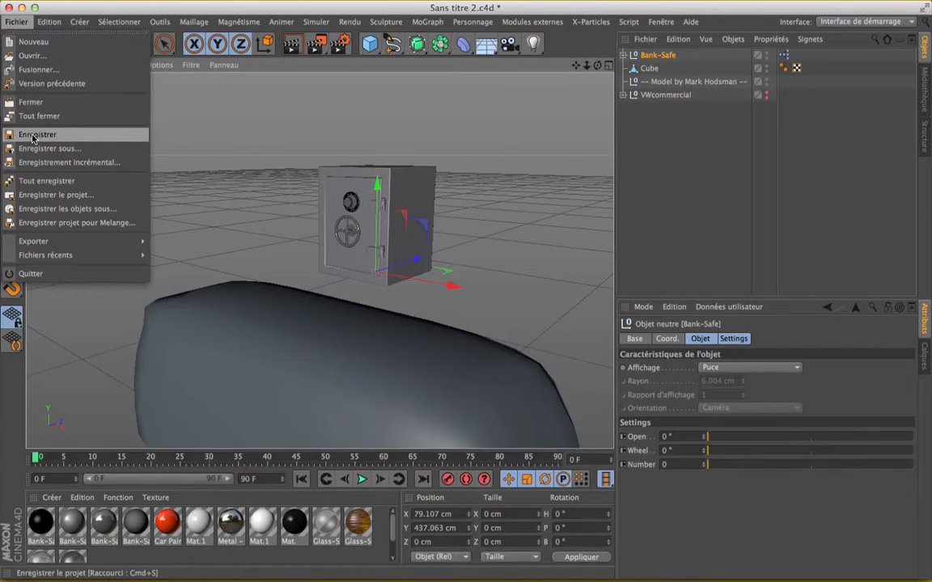
click(32, 136)
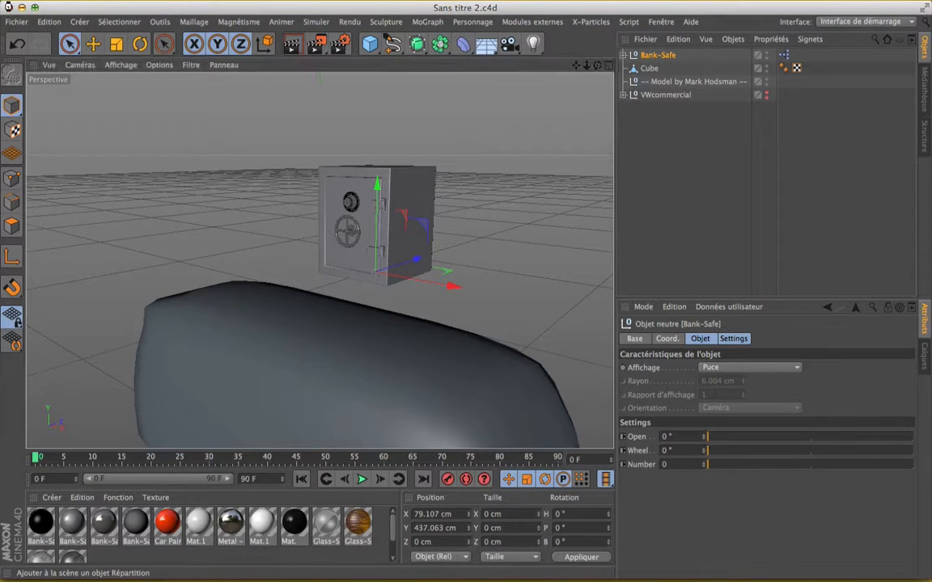
click(9, 7)
click(8, 7)
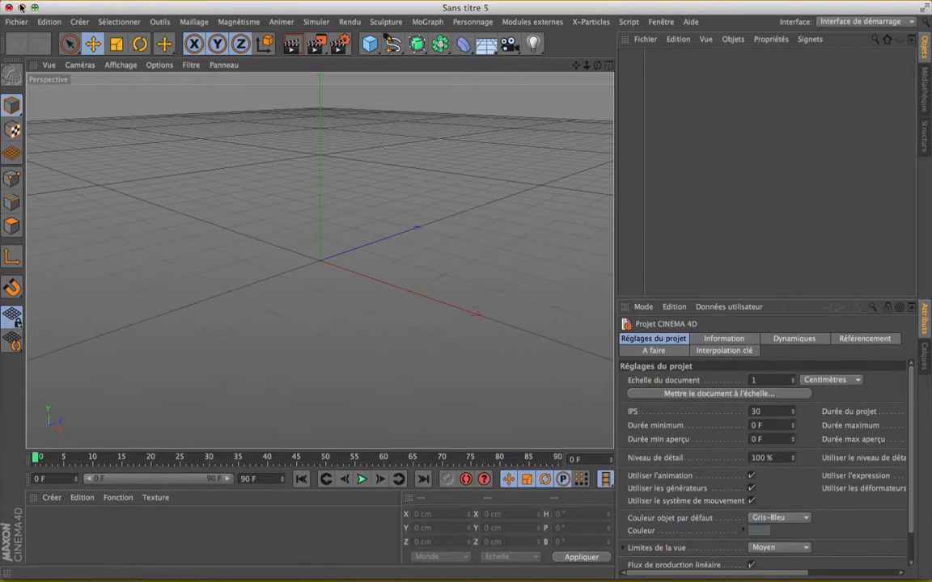
Open the existing project Sans titre 2.c4d from the Bureau folder
click(17, 22)
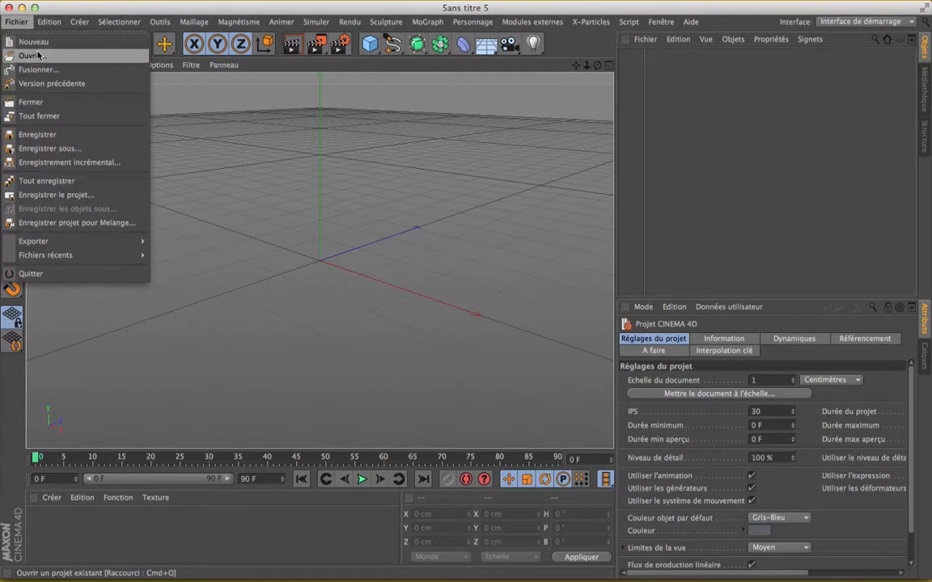
click(29, 56)
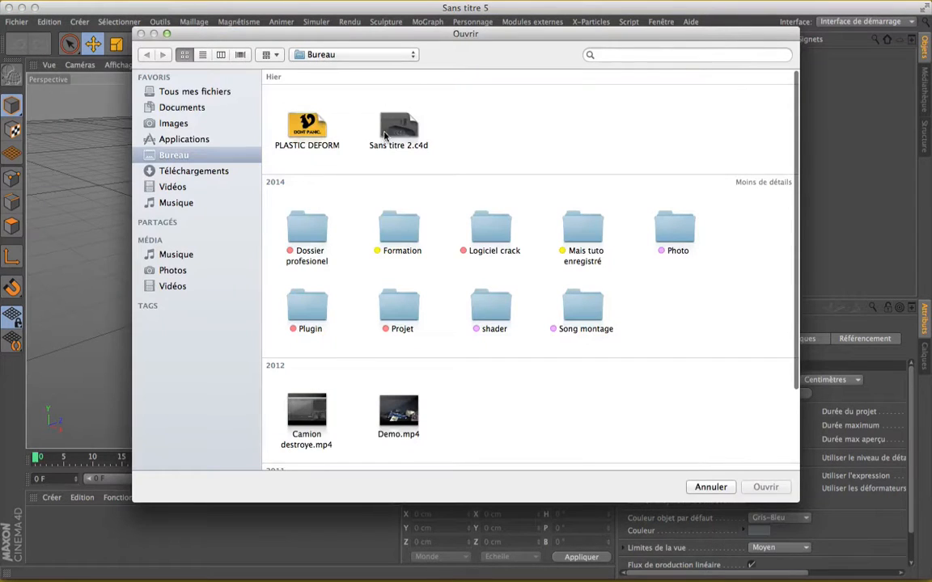
double_click(384, 135)
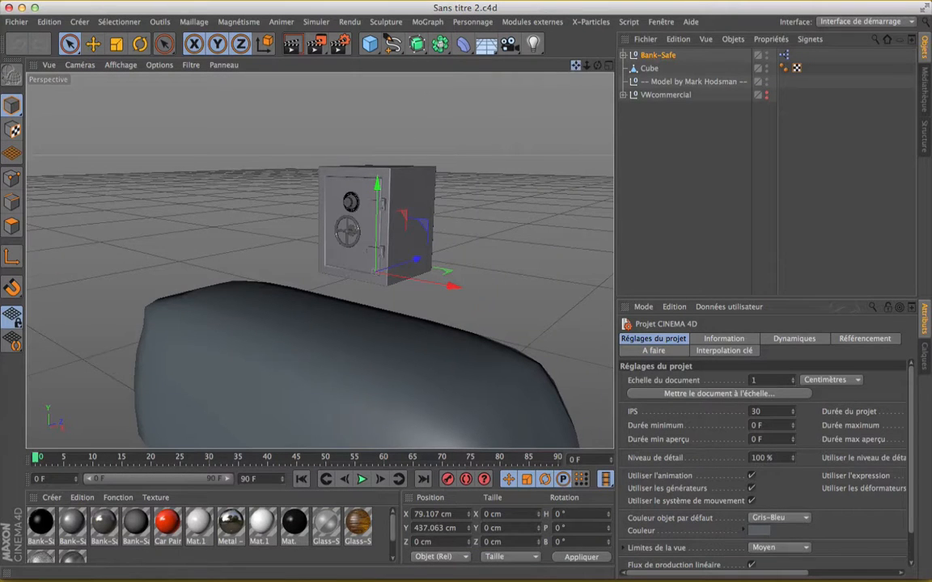
Delete the empty model-credit null from the scene and reorder Bank-Safe below Cube in the object hierarchy
drag(575, 64, 533, 3)
scroll(486, 189, down, 5)
scroll(486, 190, up, 2)
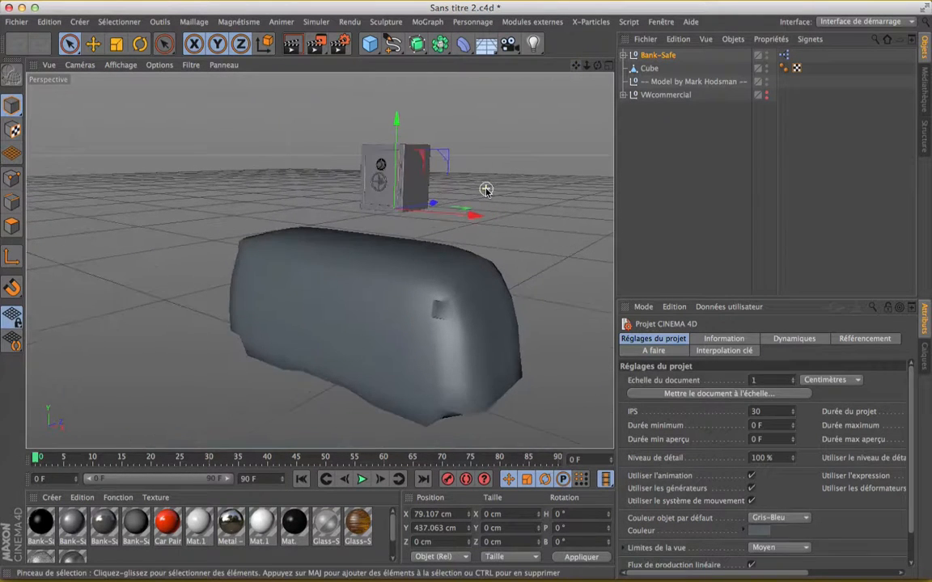
drag(578, 65, 569, 36)
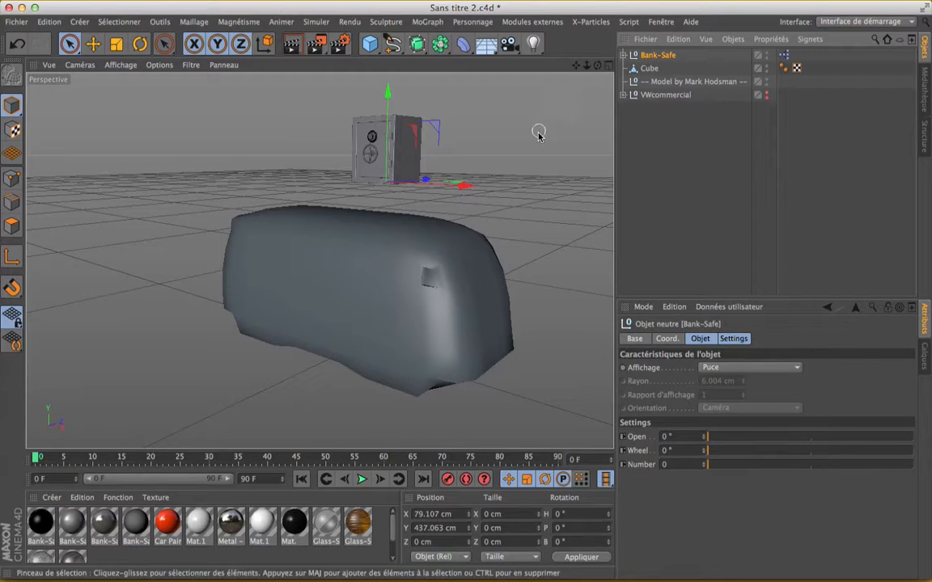
click(671, 84)
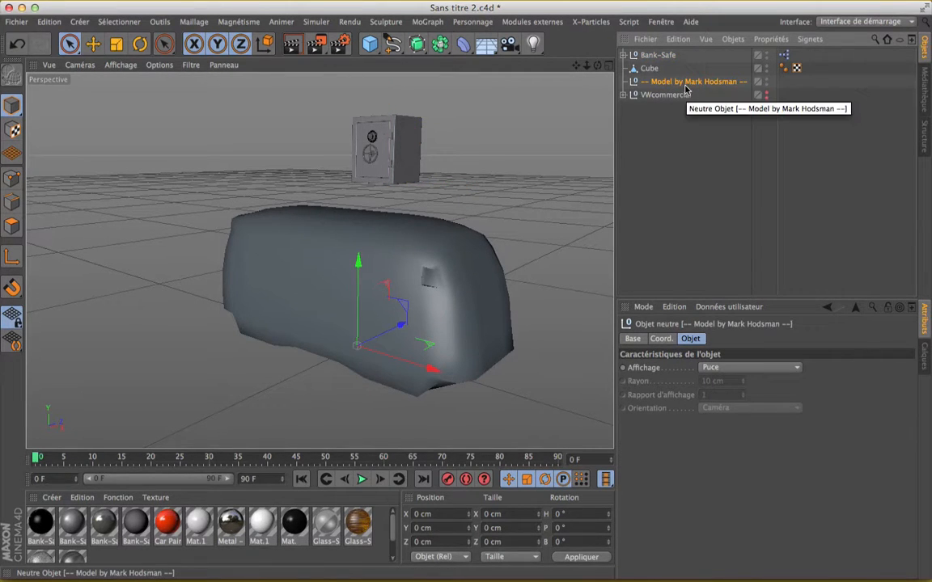
key(Delete)
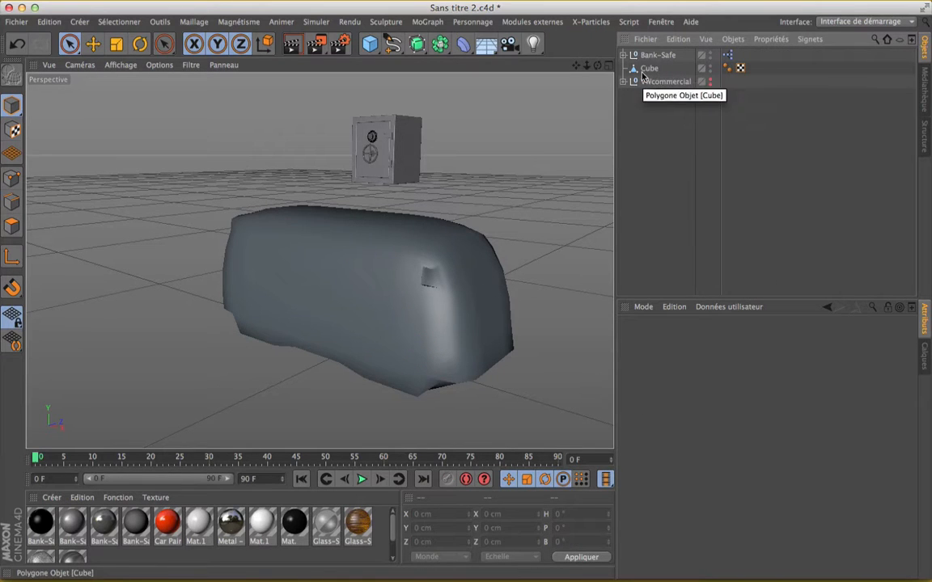
drag(661, 56, 660, 76)
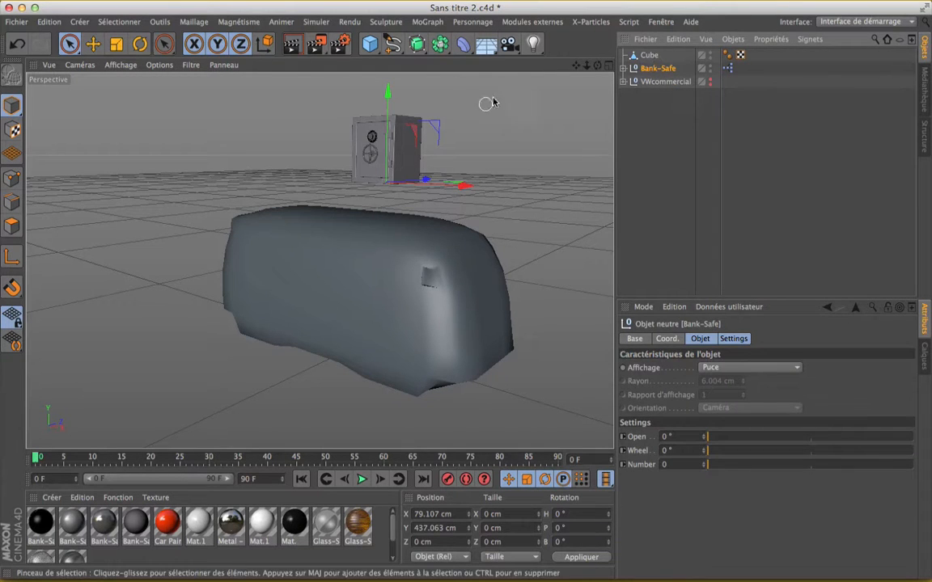
Add a floor (Sol) object to the scene beneath the van cage
mouse_move(575, 66)
mouse_down()
mouse_move(576, 129)
mouse_move(571, 55)
mouse_move(586, 72)
mouse_up()
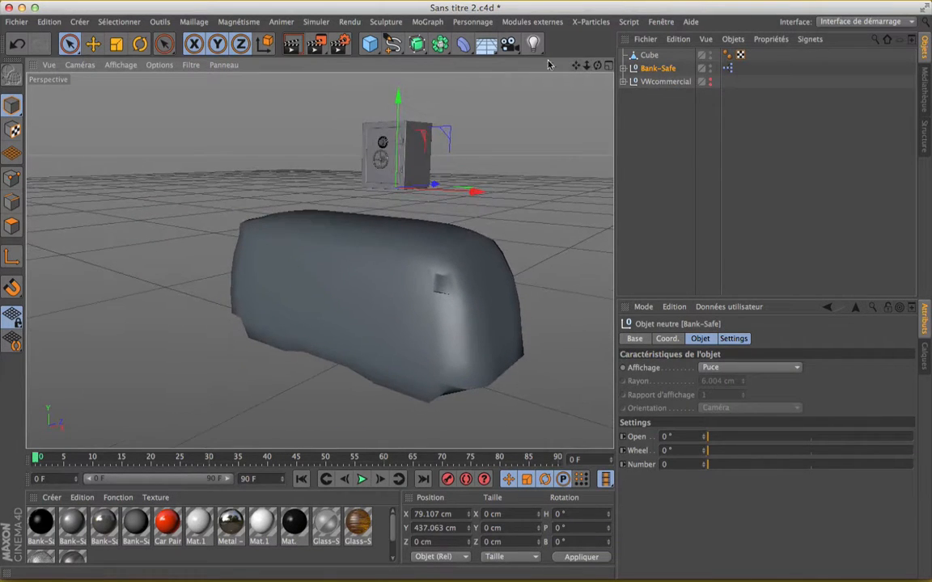
click(484, 46)
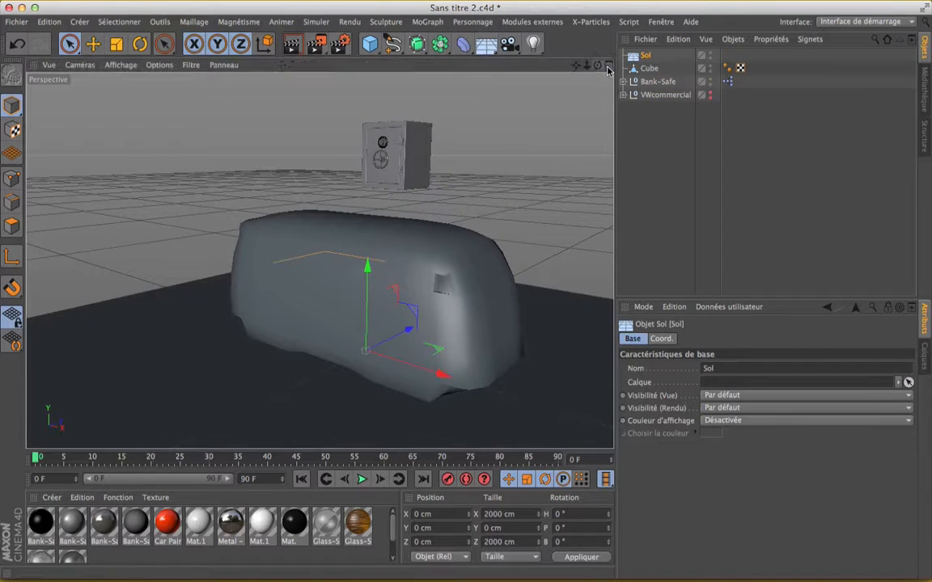
Using the temporarily displayed VWcommercial van as reference in the front view, lower the Sol floor to about -6.7 cm in Y, under its wheels
middle_click(593, 206)
click(609, 263)
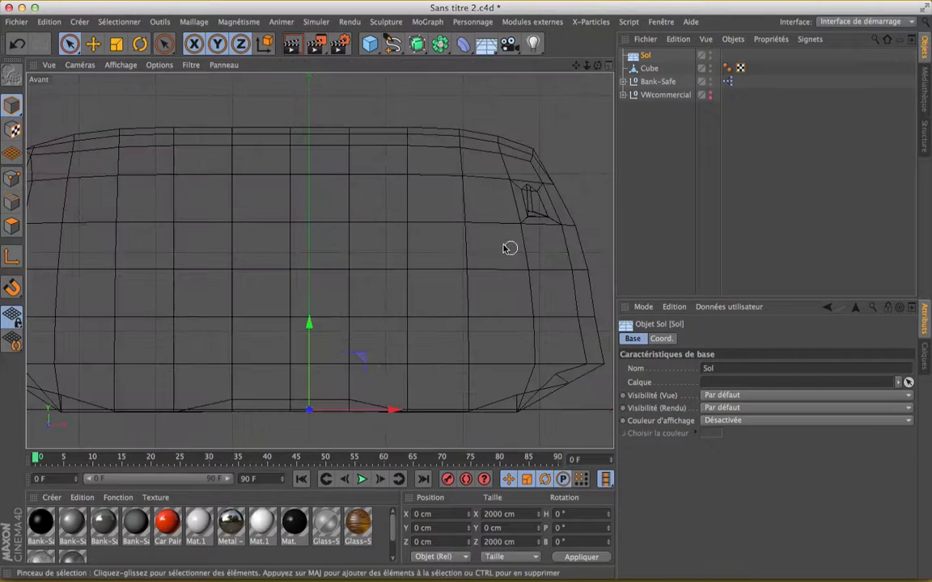
scroll(493, 244, down, 5)
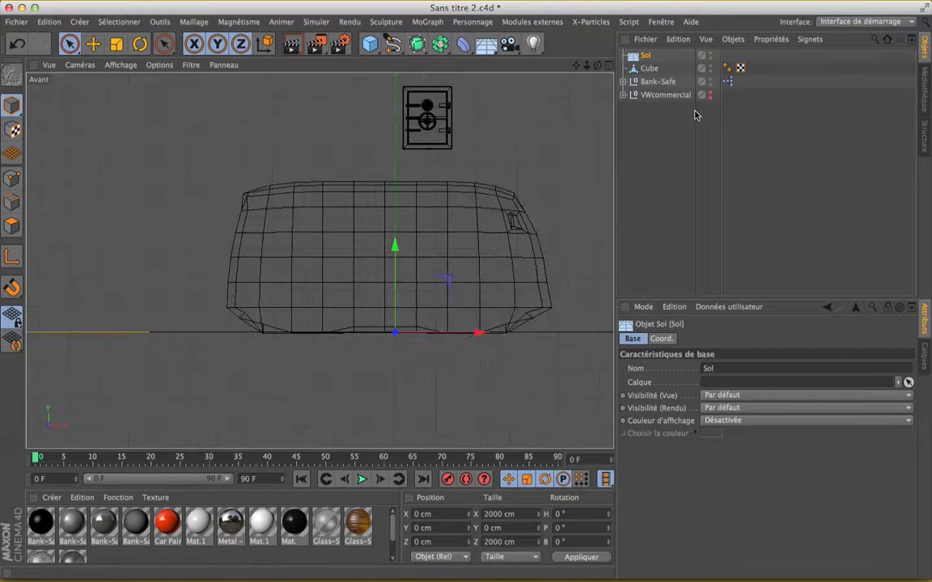
click(710, 94)
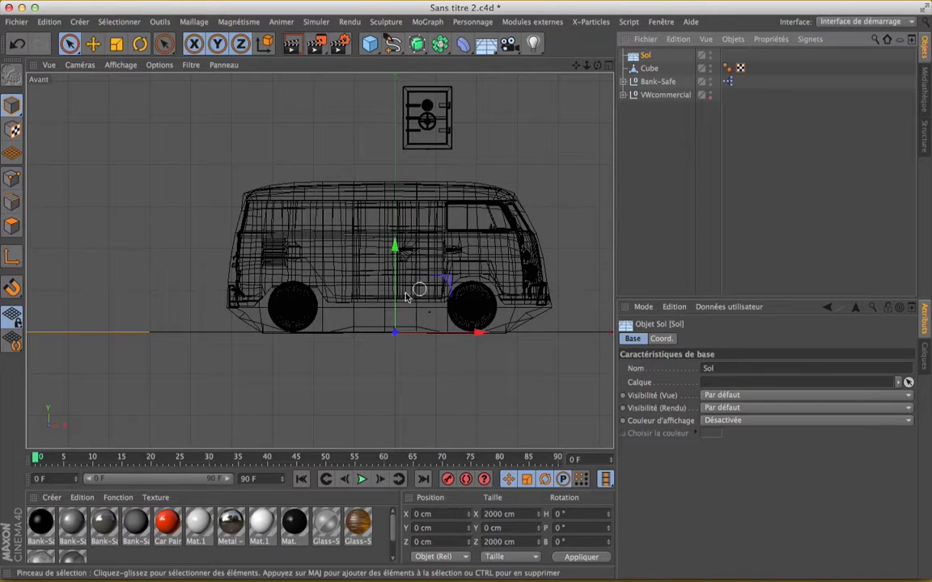
scroll(405, 295, up, 3)
scroll(404, 295, up, 2)
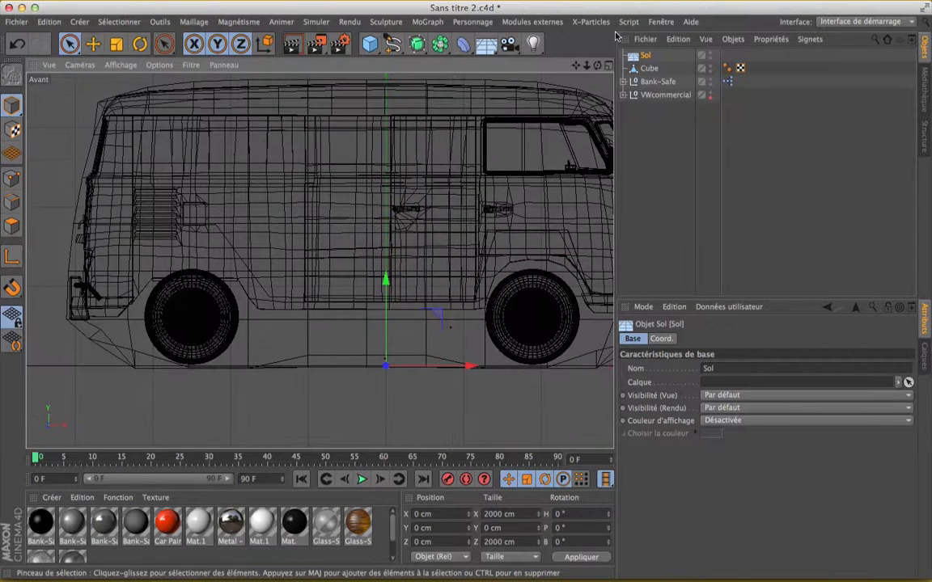
drag(386, 278, 387, 286)
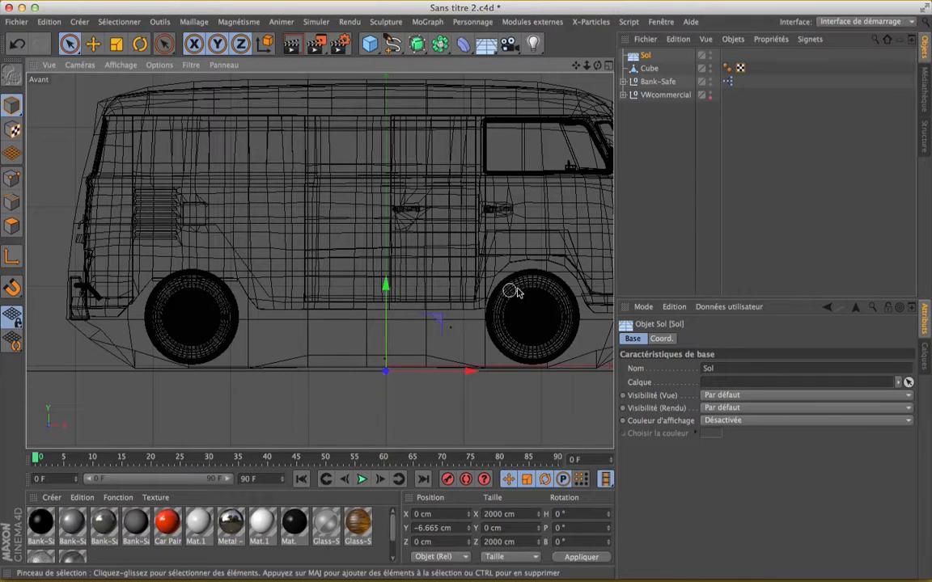
click(710, 94)
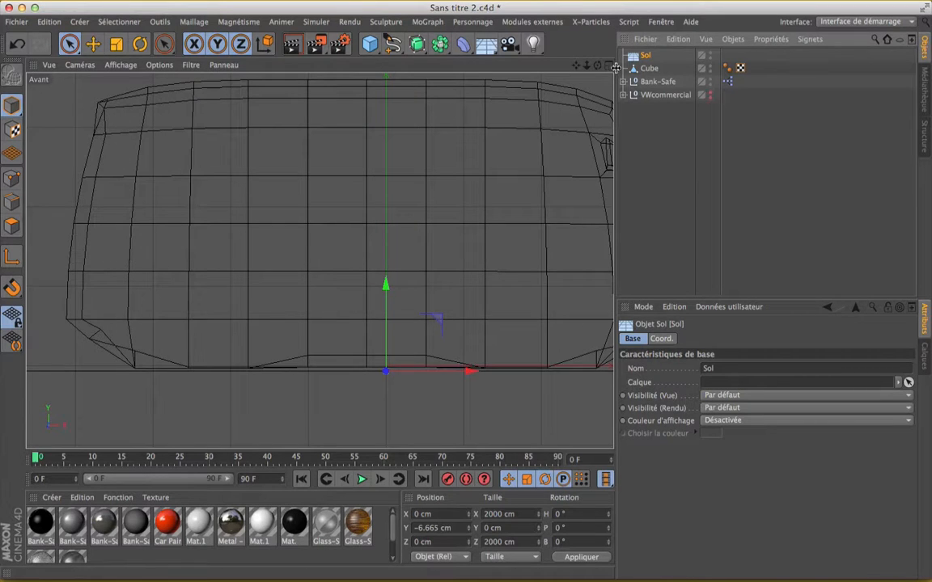
Inspect the safe in the perspective view and add a 200 cm cube primitive to the scene
click(607, 67)
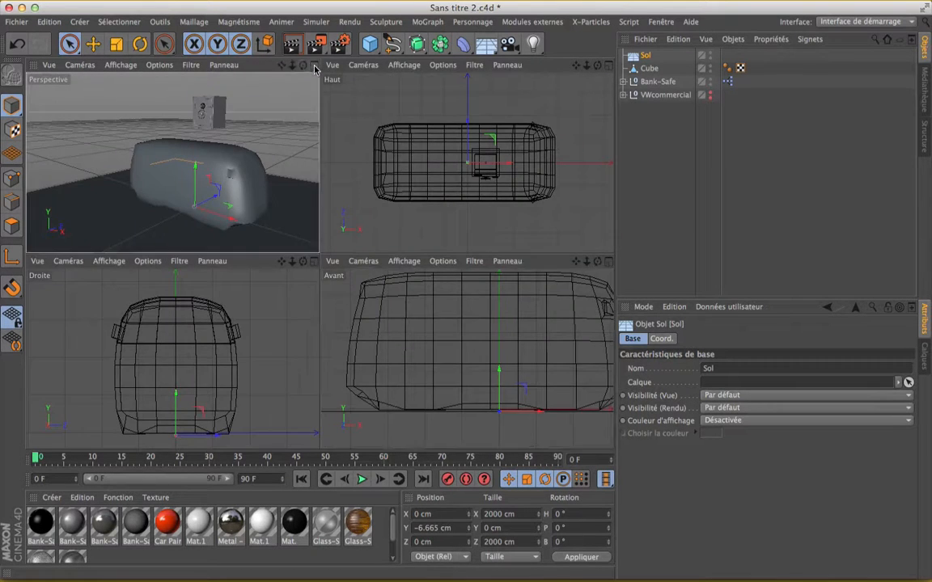
click(311, 65)
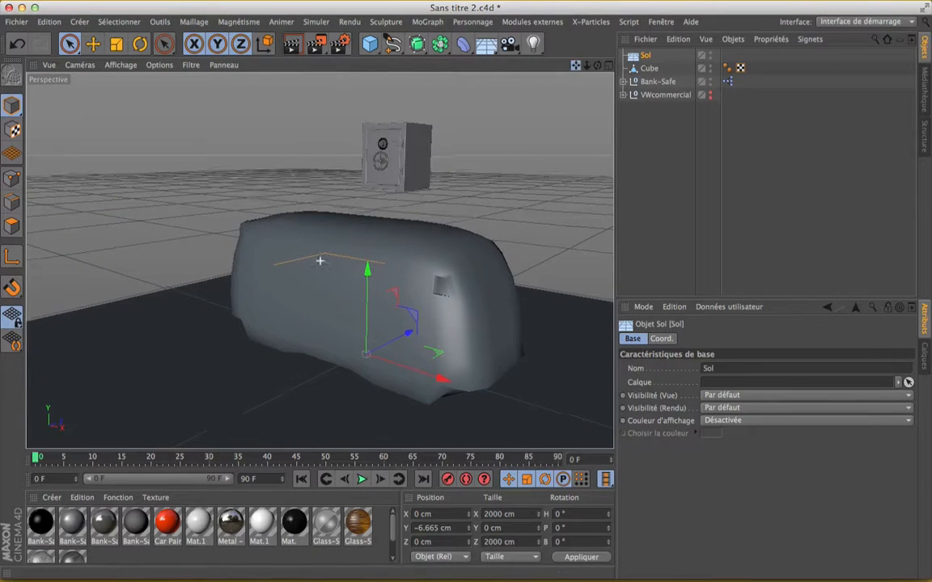
alt+drag(317, 260, 474, 108)
scroll(371, 162, up, 5)
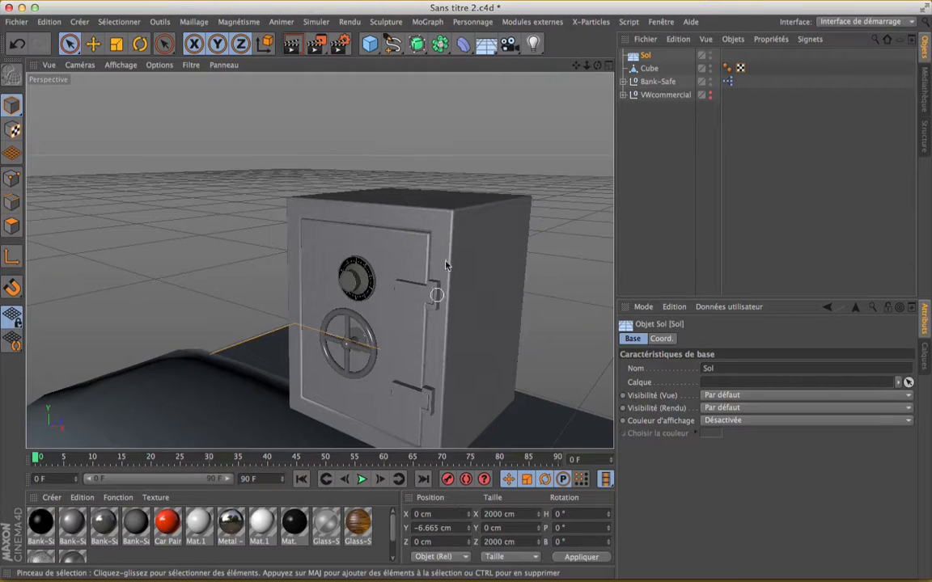
scroll(353, 287, down, 3)
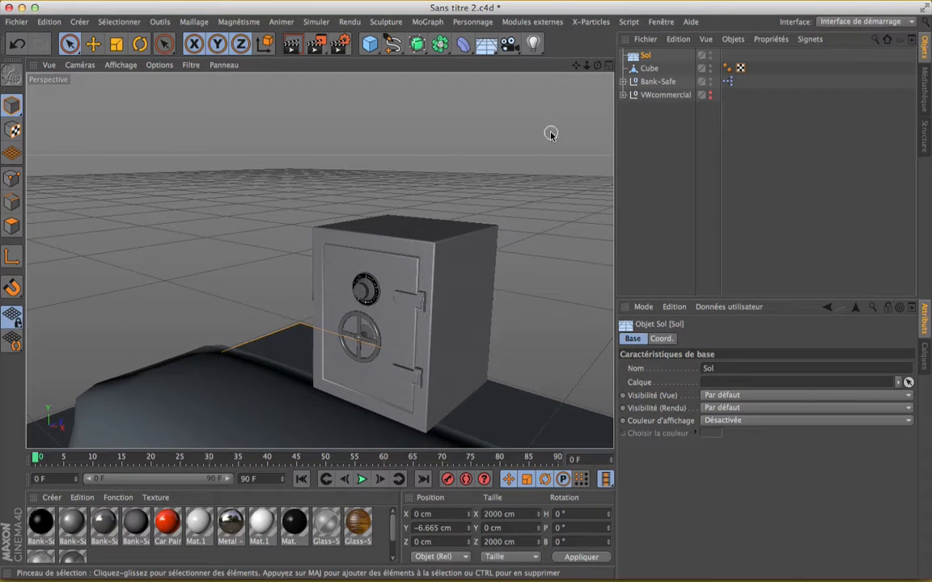
alt+middle_drag(419, 275, 288, 308)
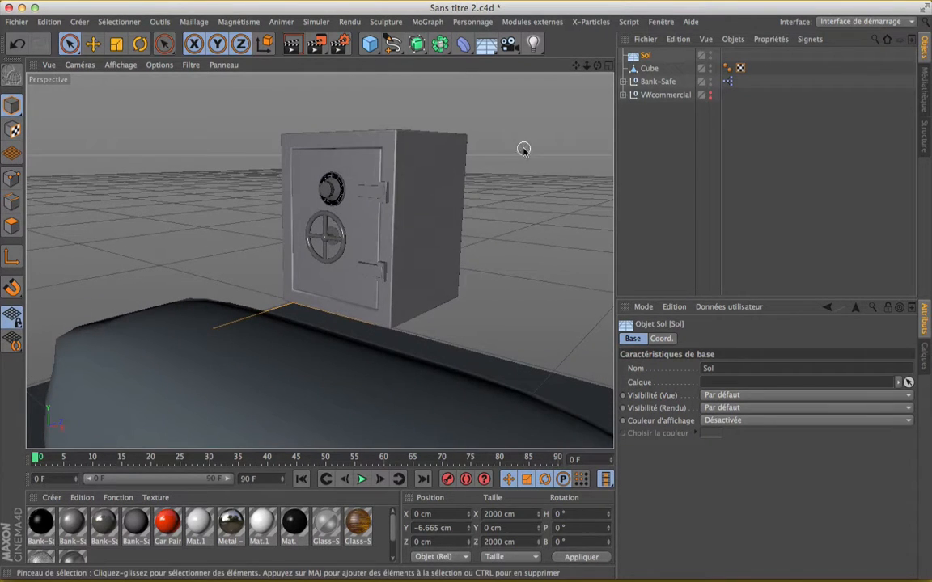
click(657, 82)
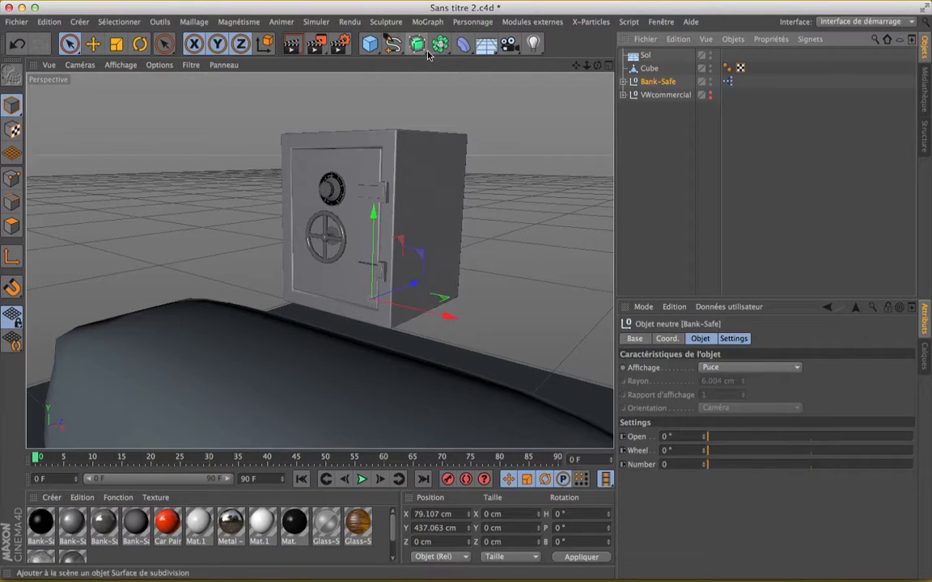
click(370, 45)
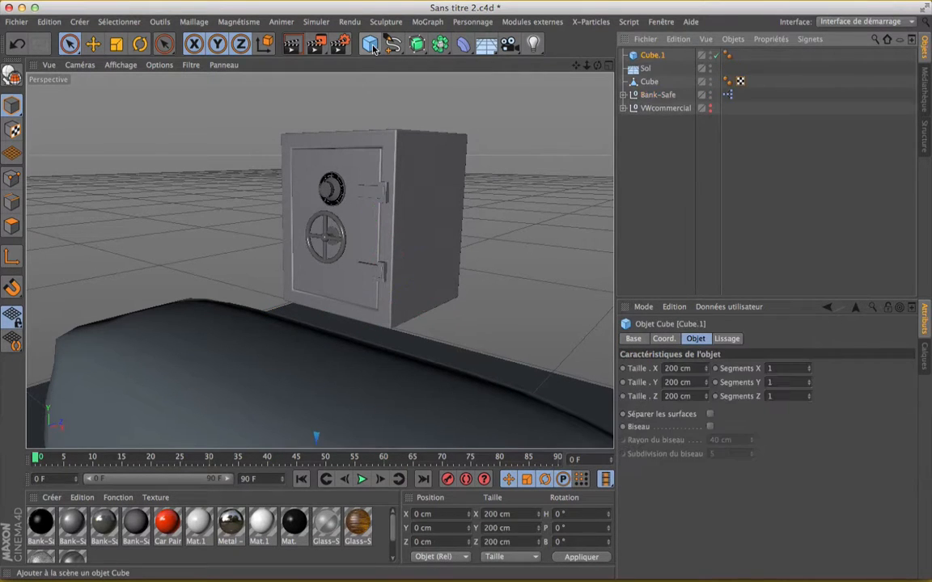
Centre the Bank-Safe object above the van in the front view by setting its X position to 0 cm
click(609, 65)
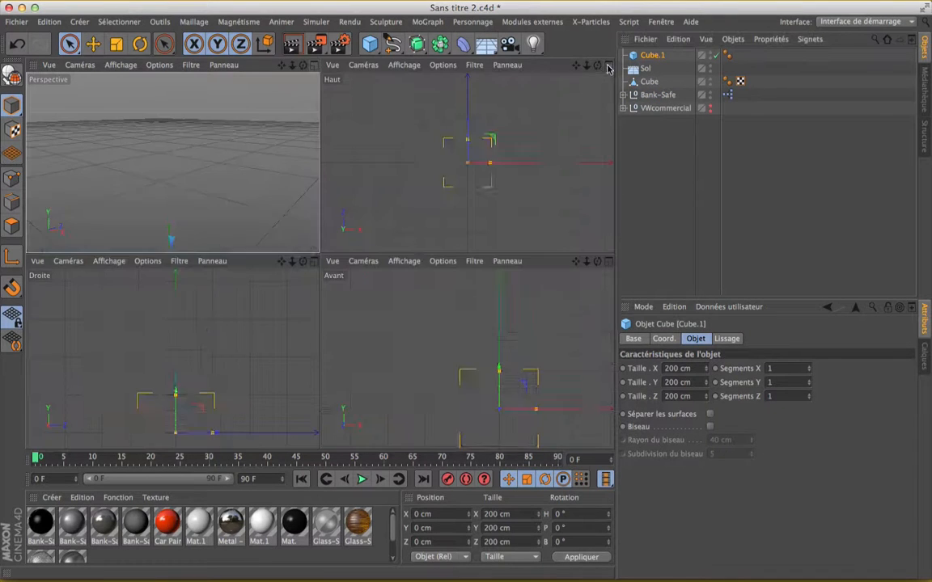
click(608, 261)
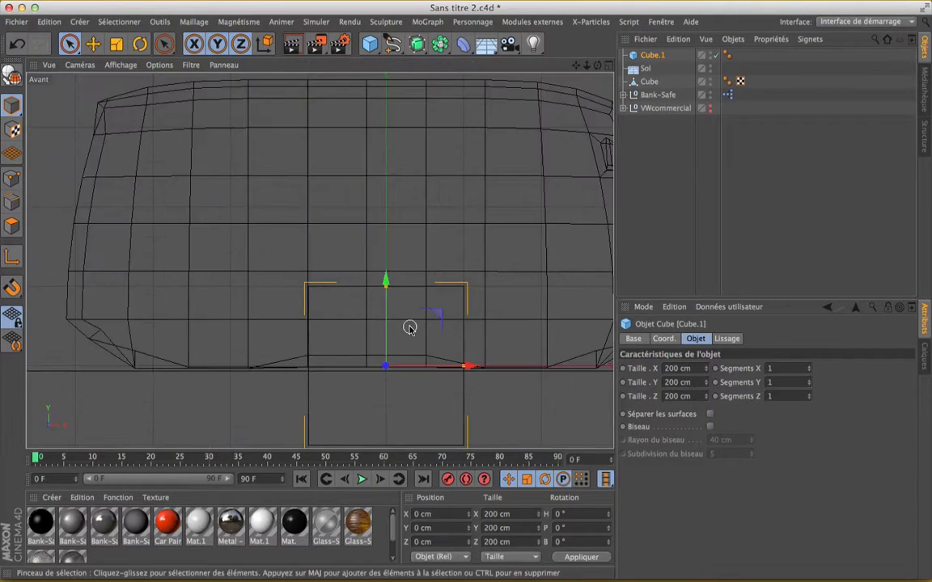
scroll(409, 328, down, 4)
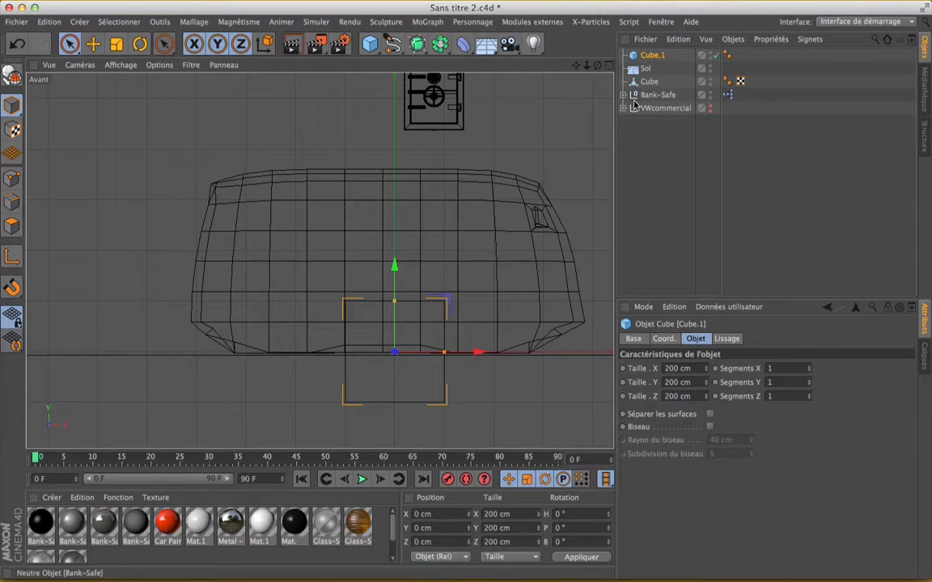
scroll(468, 218, down, 4)
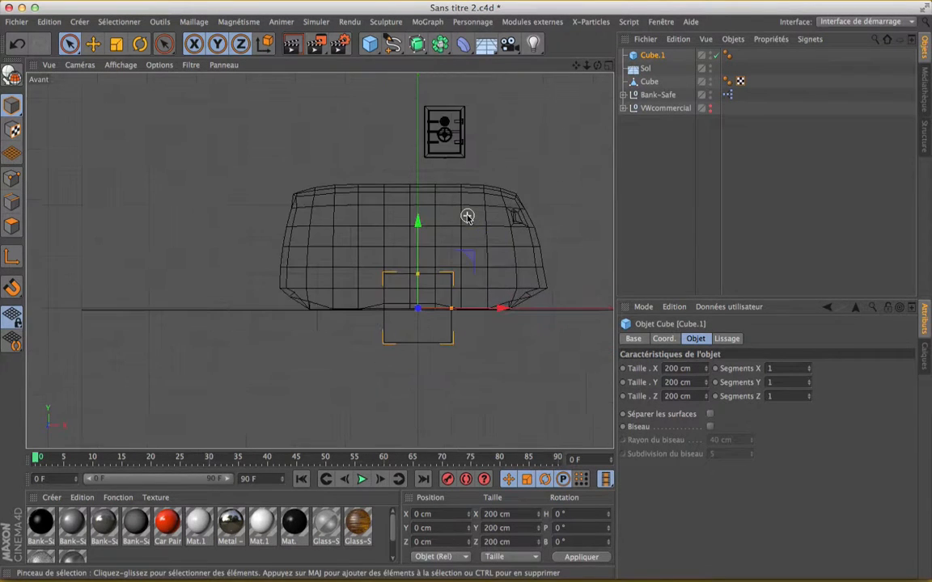
drag(577, 64, 349, 315)
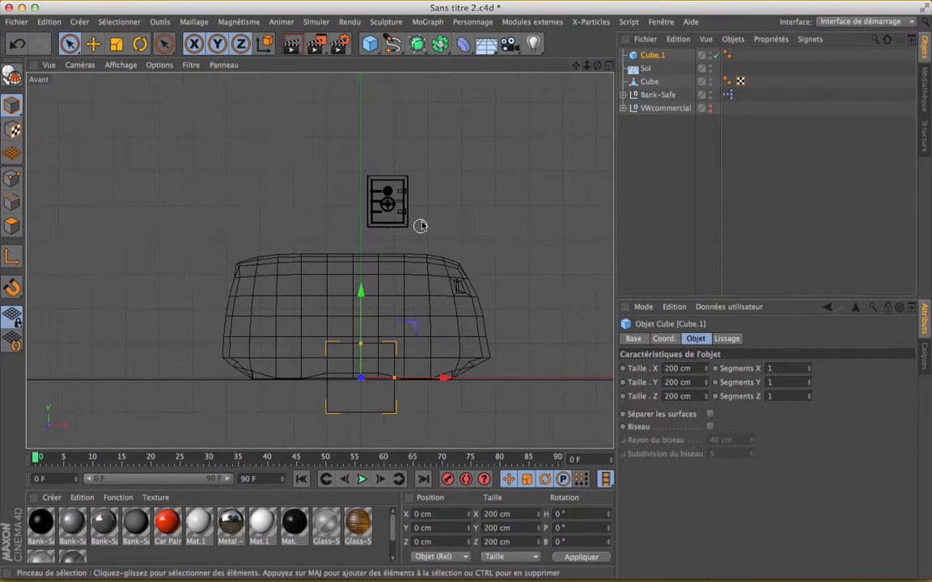
click(657, 94)
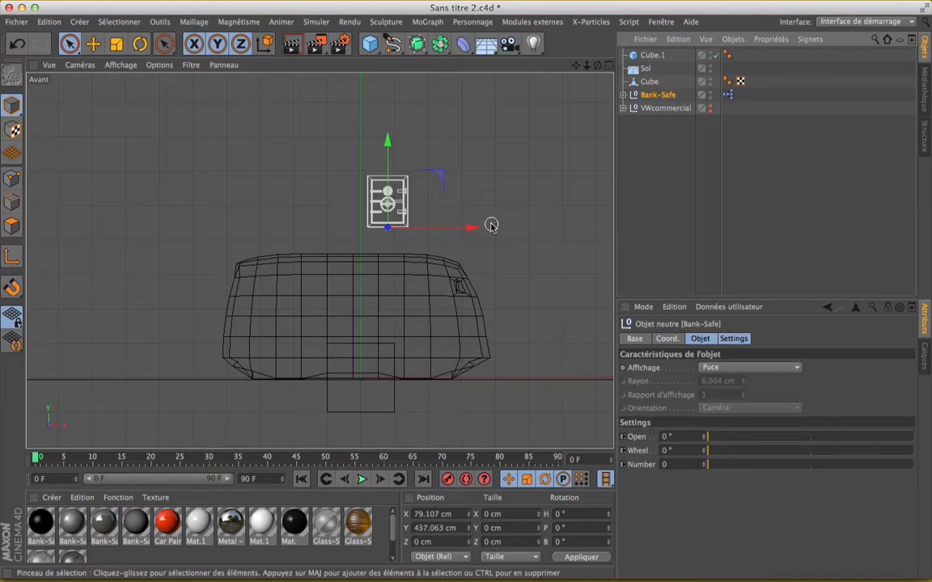
drag(474, 226, 444, 229)
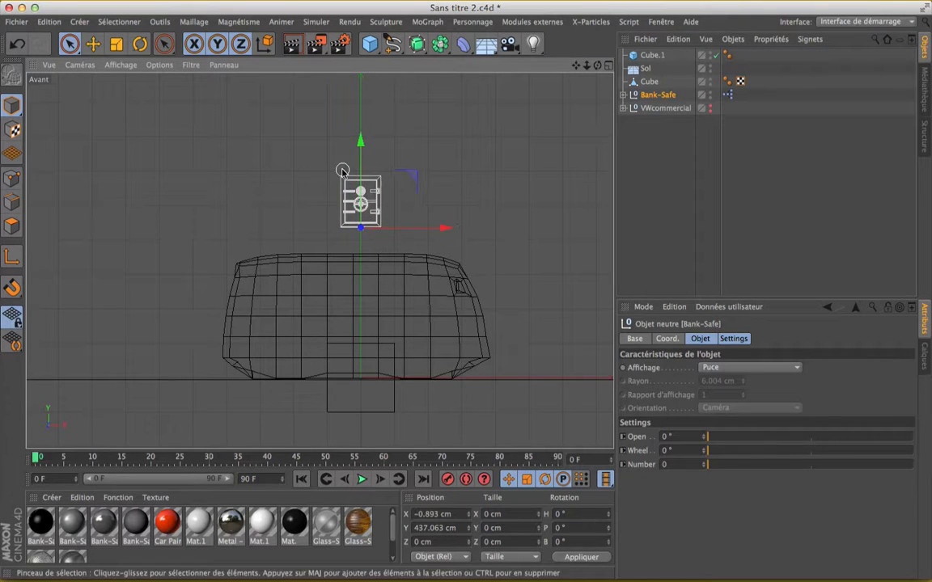
scroll(372, 188, up, 5)
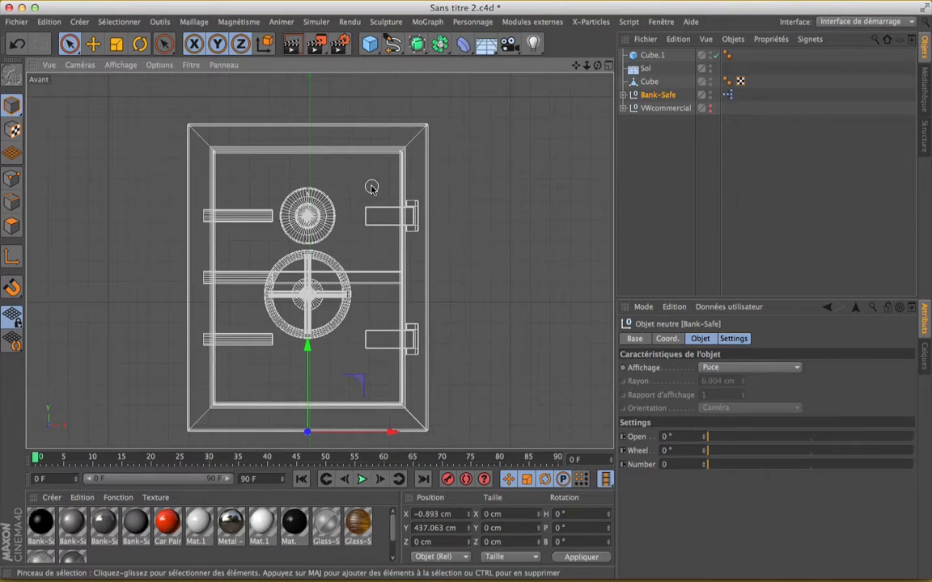
double_click(453, 514)
text(0)
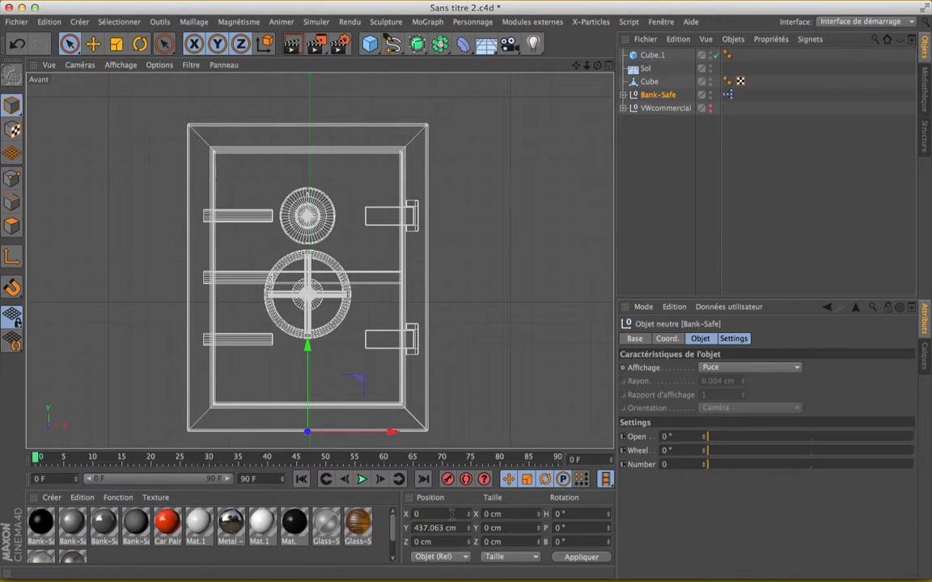
key(Return)
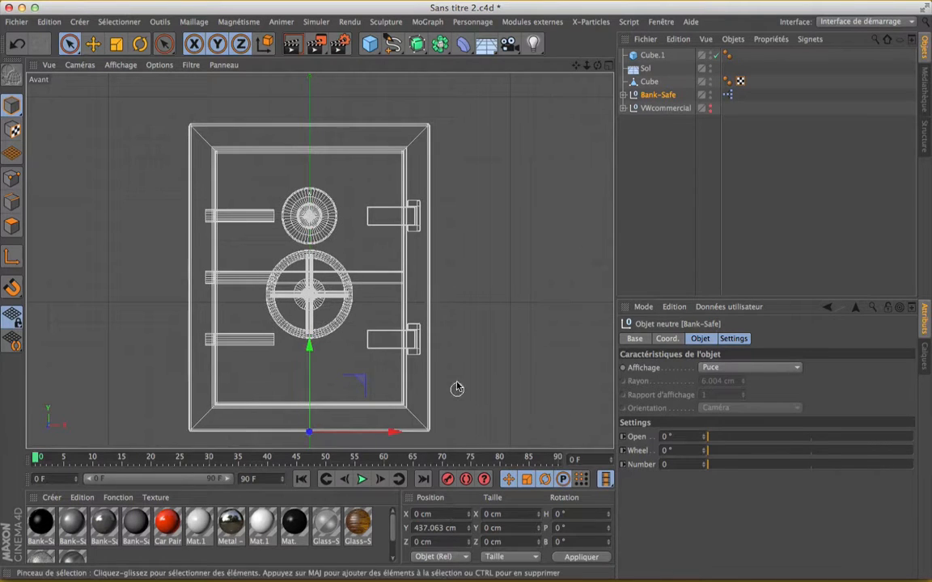
Raise the new cube along Y to about 509.5 cm so that it surrounds the safe
click(436, 528)
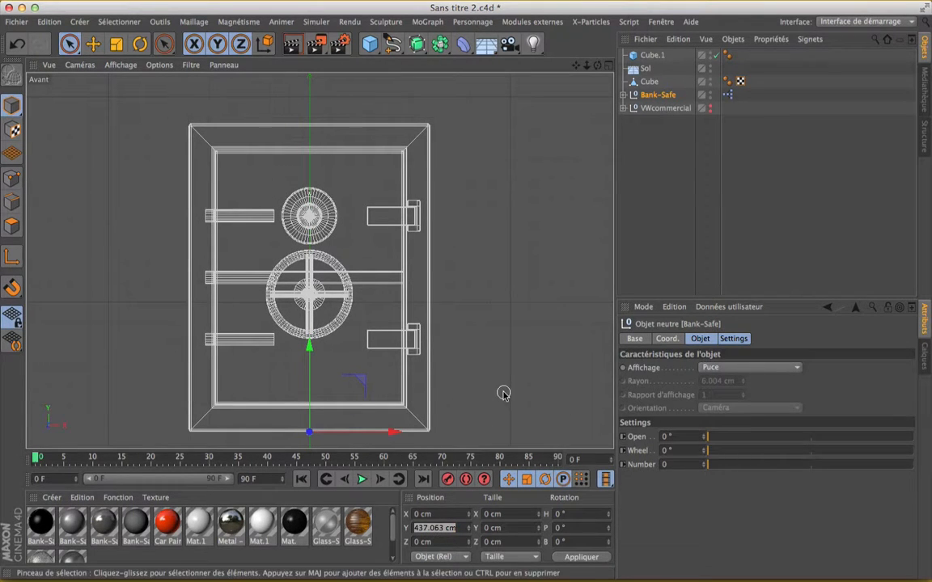
scroll(503, 394, down, 5)
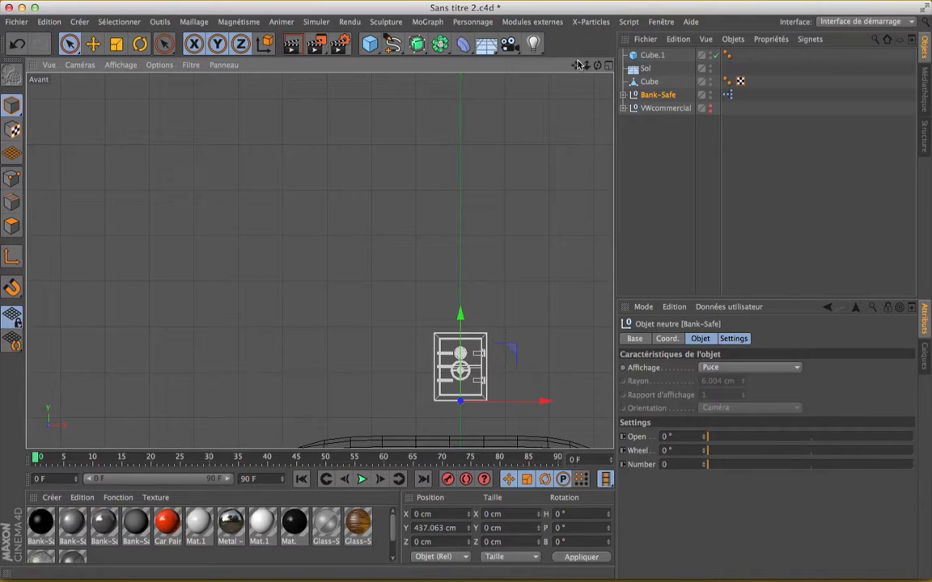
drag(576, 63, 463, 0)
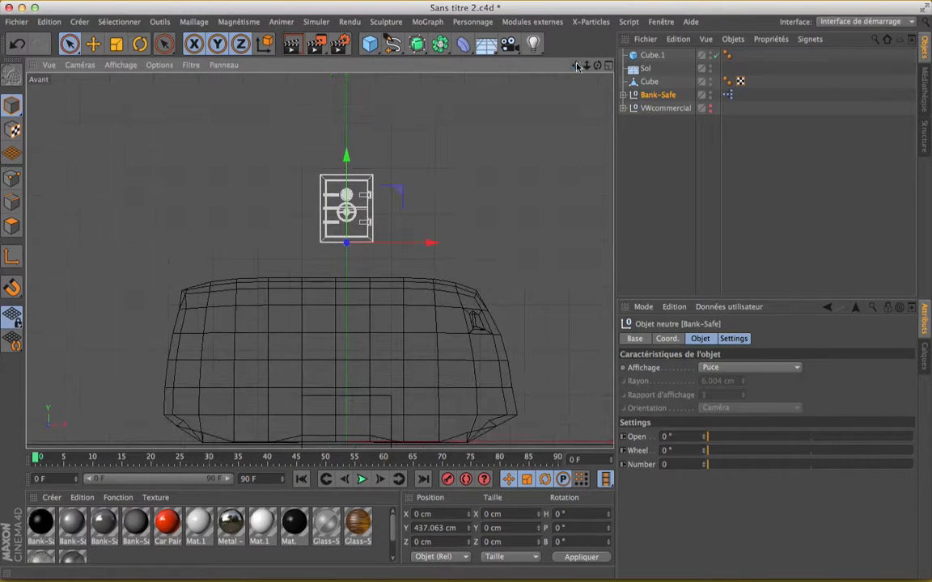
click(674, 58)
drag(347, 354, 336, 112)
scroll(334, 182, up, 4)
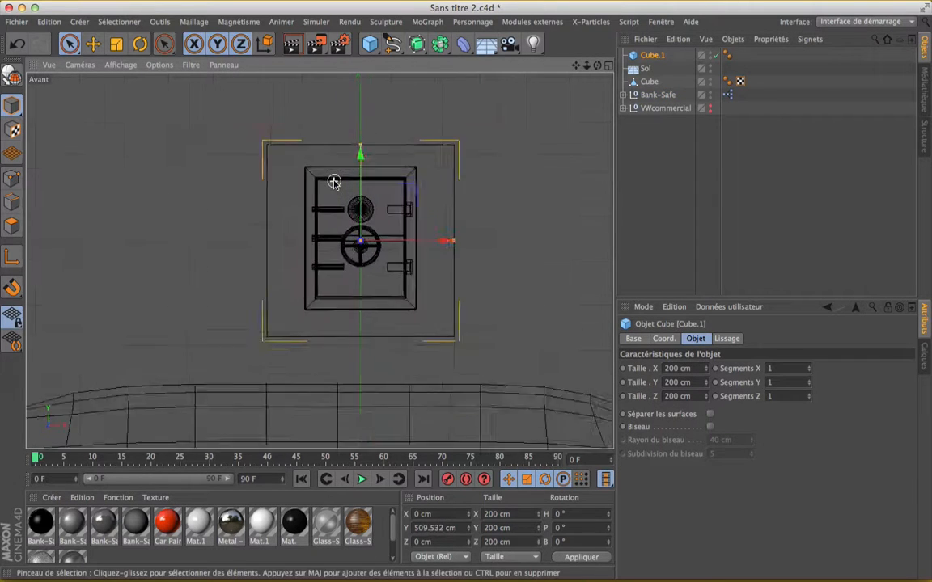
Shrink the cube around the safe to about 123.4 cm in X and 157.5 cm in Y
scroll(334, 181, up, 2)
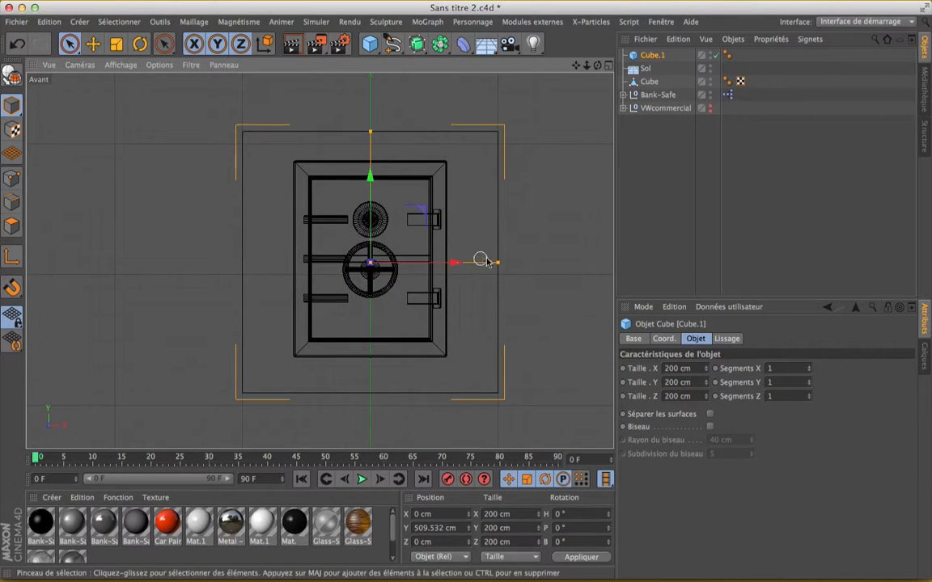
drag(498, 262, 446, 273)
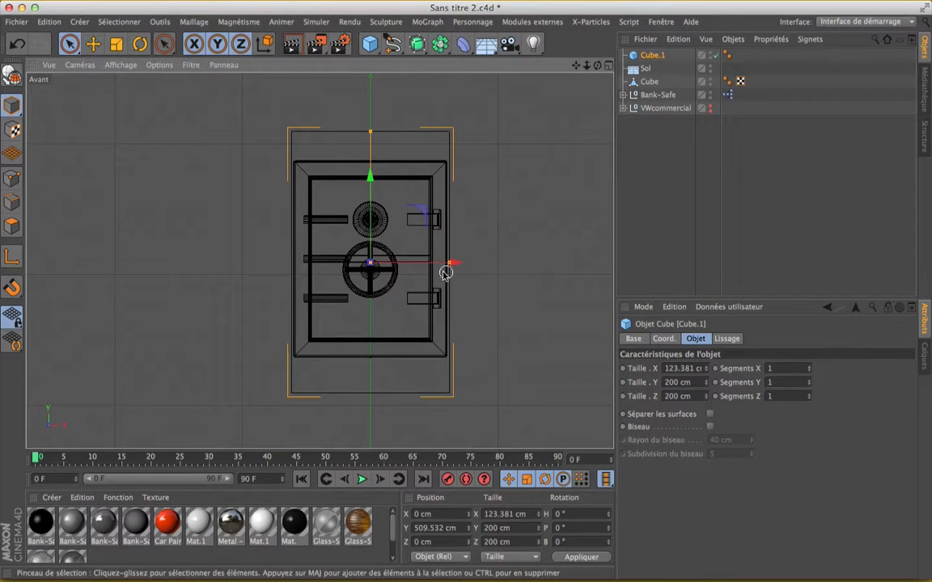
scroll(428, 276, up, 3)
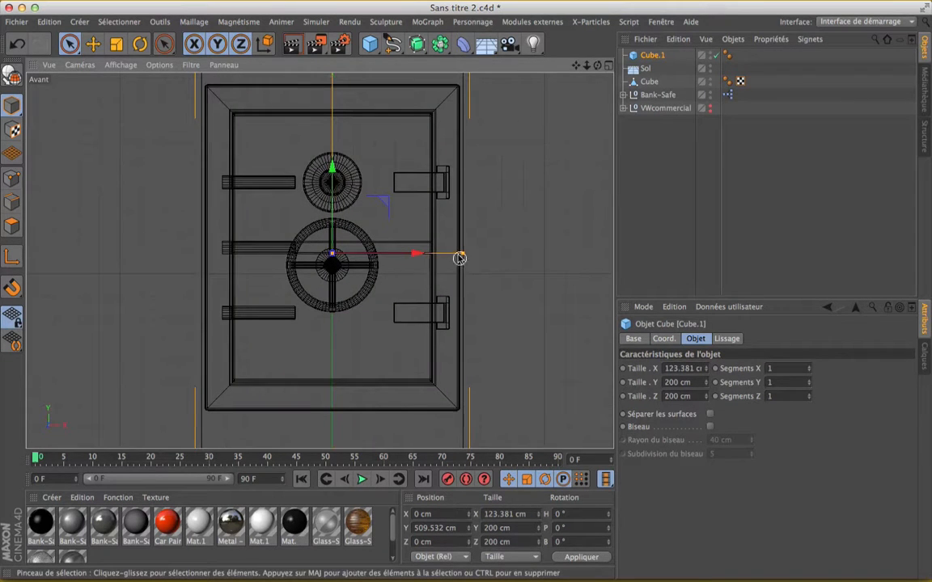
drag(576, 65, 579, 159)
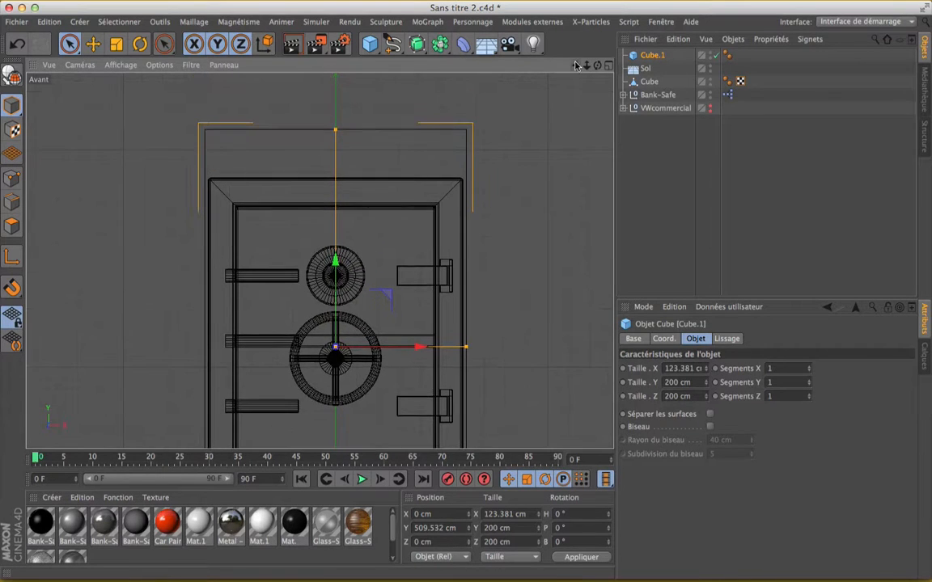
drag(338, 128, 337, 178)
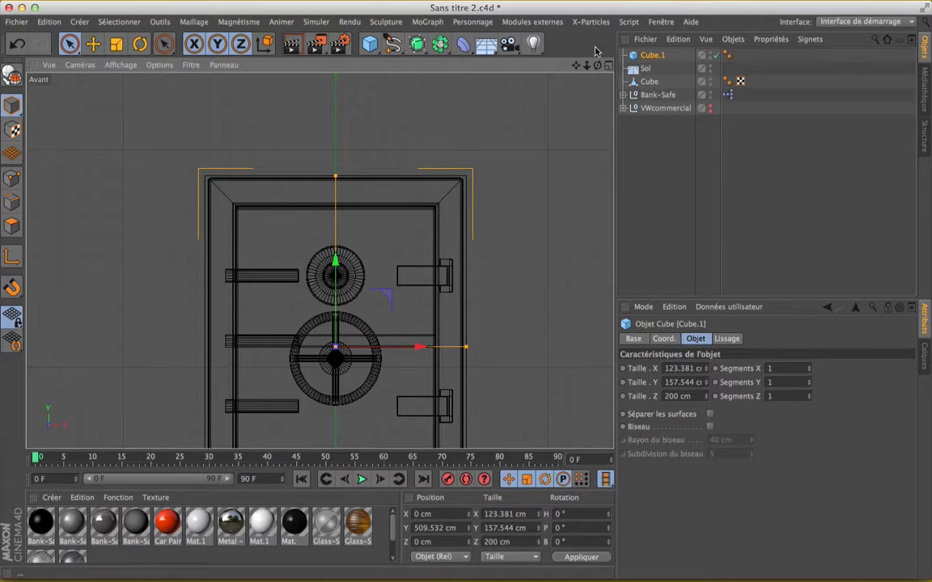
Shift the cube up to about 511.4 cm in Y and reduce its height to about 153.9 cm to fit the safe
drag(576, 66, 577, 30)
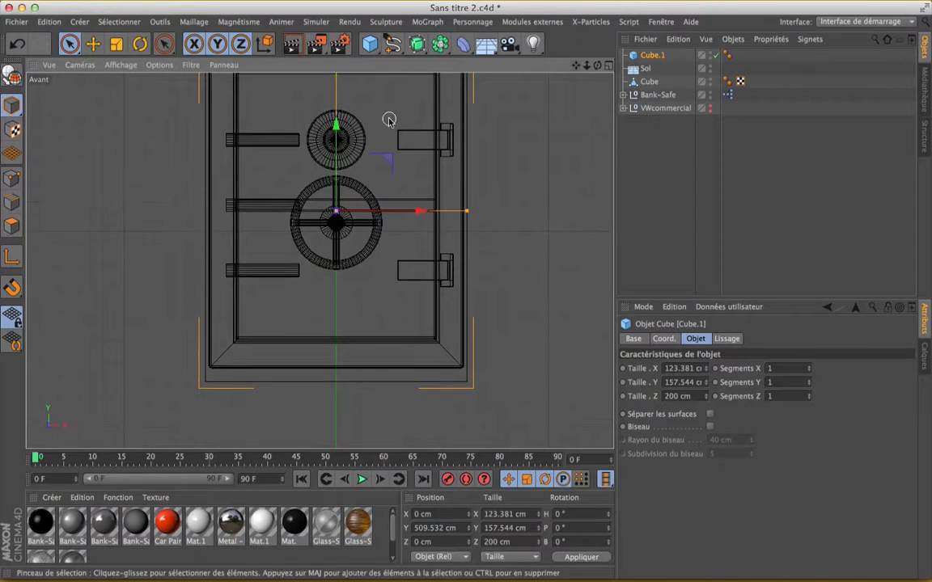
drag(336, 128, 335, 124)
drag(575, 66, 576, 70)
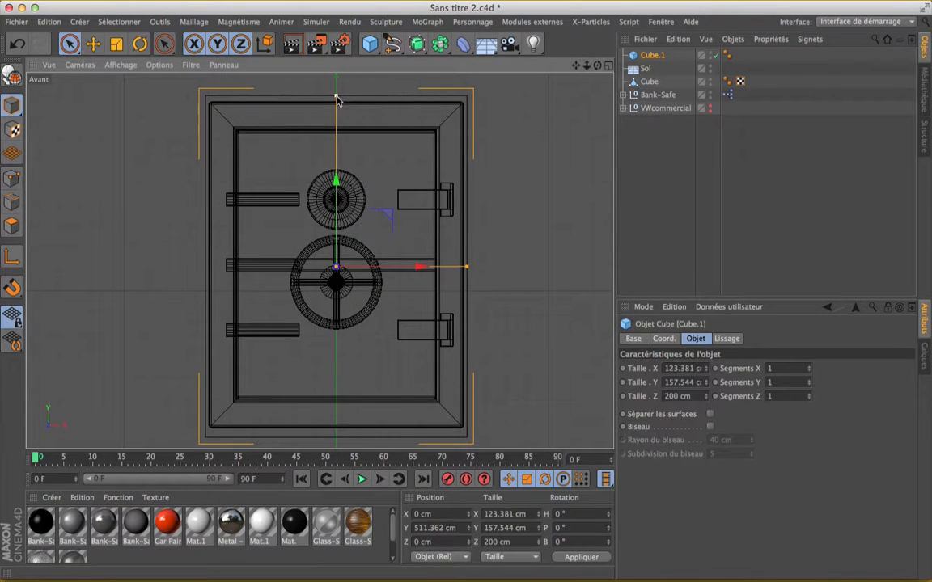
drag(336, 98, 337, 102)
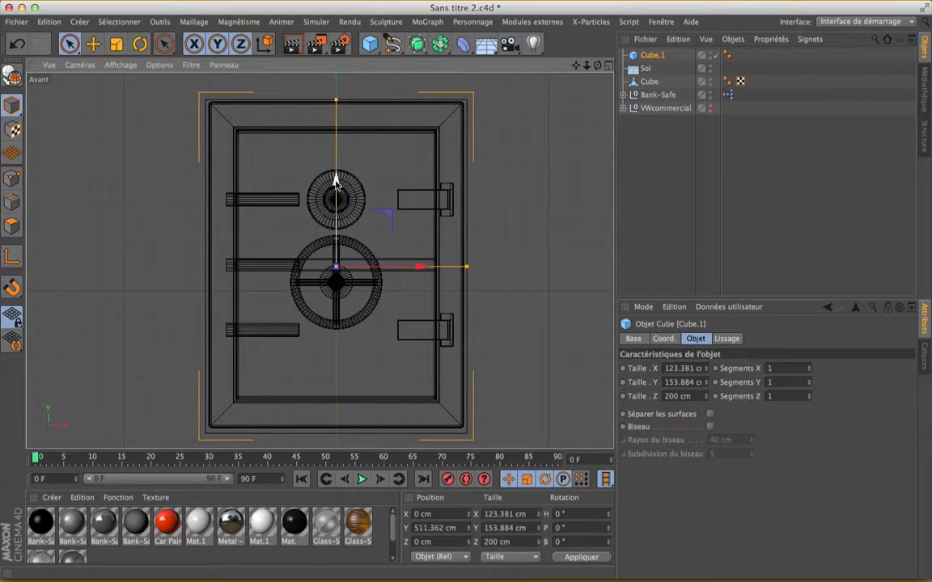
Nudge the cube to about 512.3 cm in Y and reduce its height to about 152.7 cm to fit the safe
drag(336, 178, 337, 183)
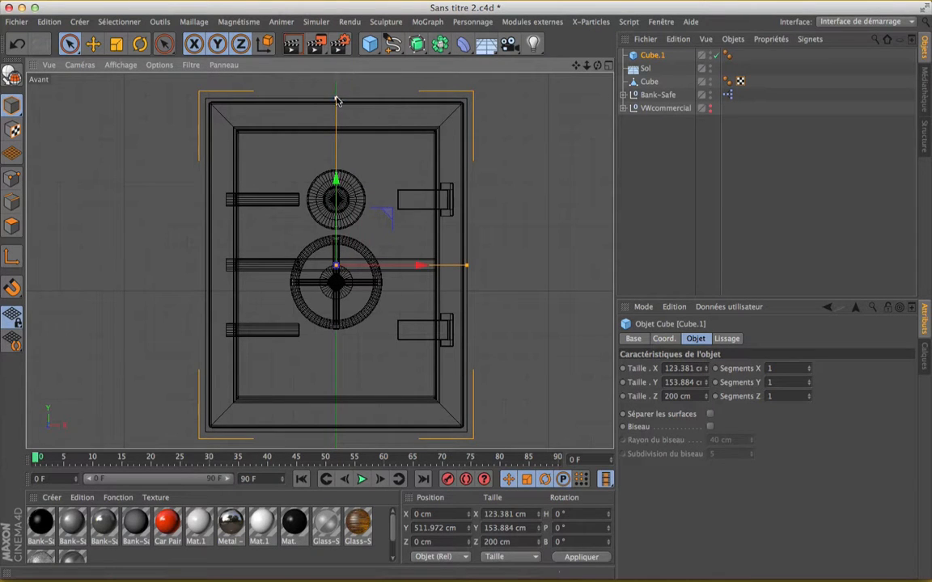
drag(335, 98, 336, 99)
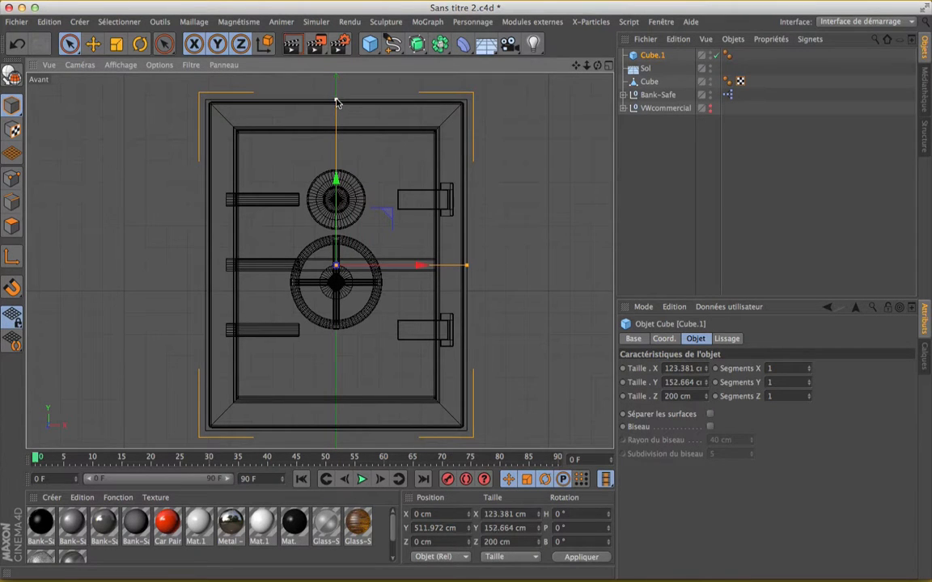
drag(336, 178, 335, 177)
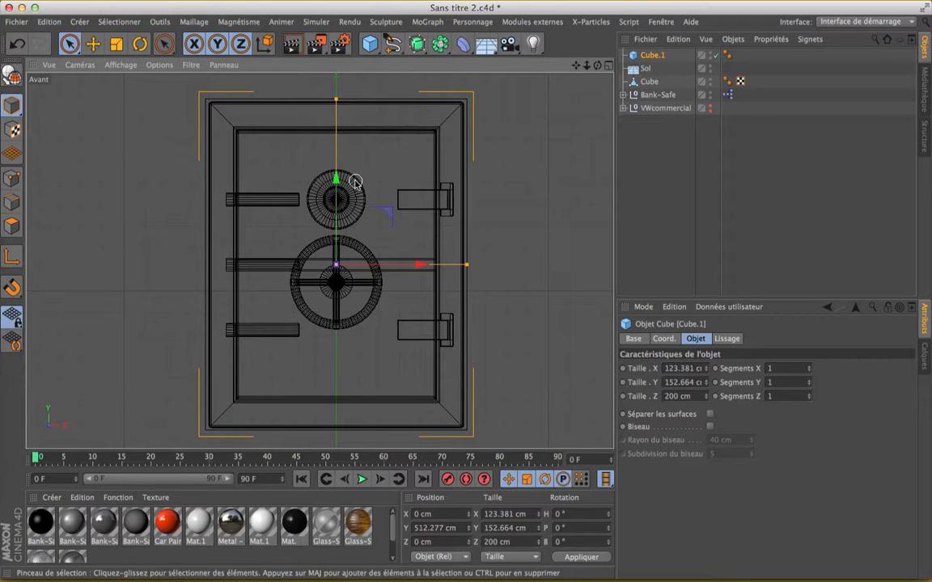
Reduce the cube's depth to about 123.2 cm in Z in the top view so that it fits the safe body
scroll(354, 181, down, 4)
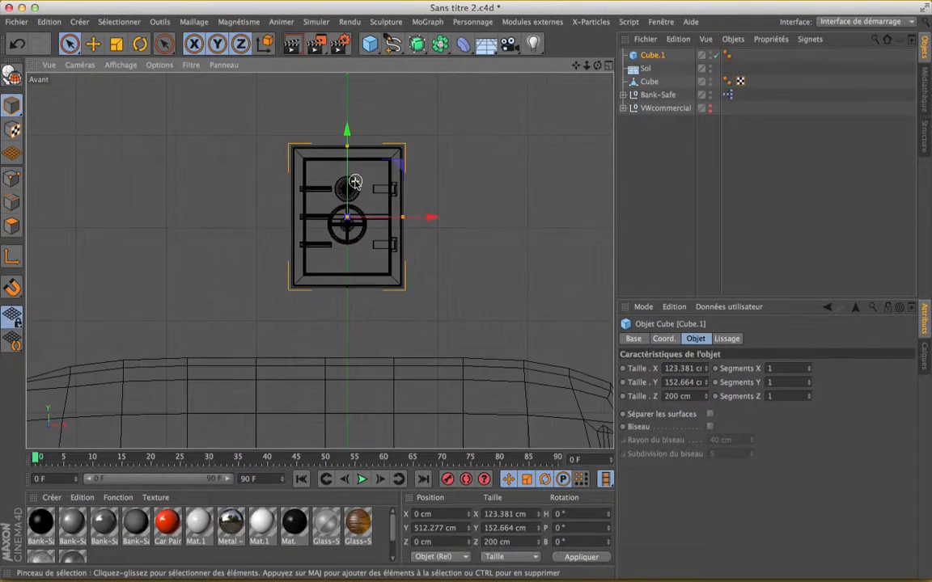
click(609, 66)
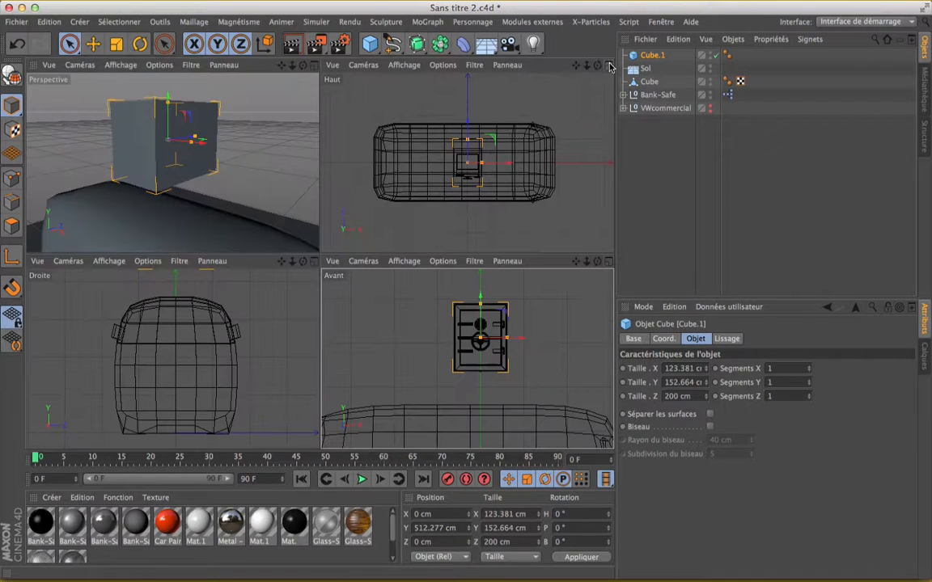
click(609, 65)
scroll(320, 268, up, 5)
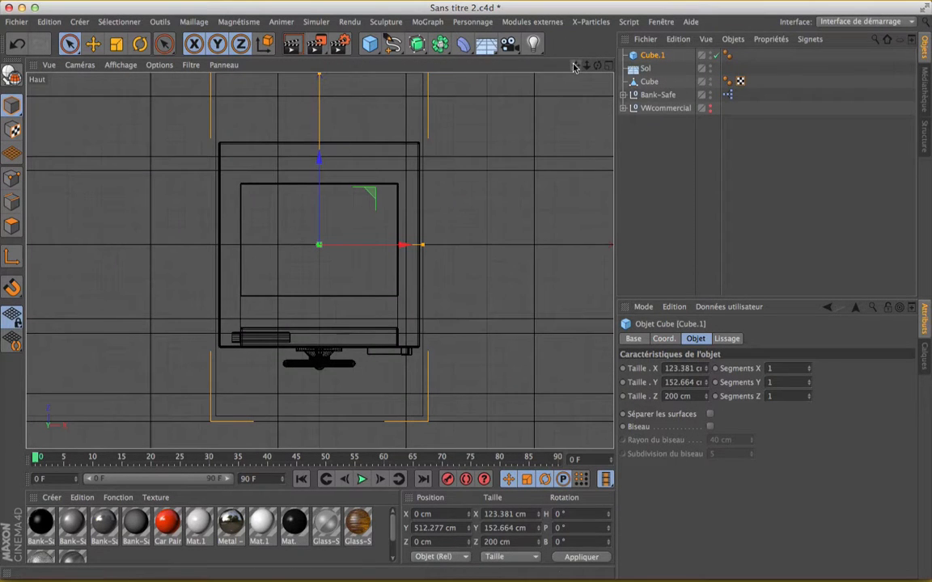
drag(575, 65, 575, 105)
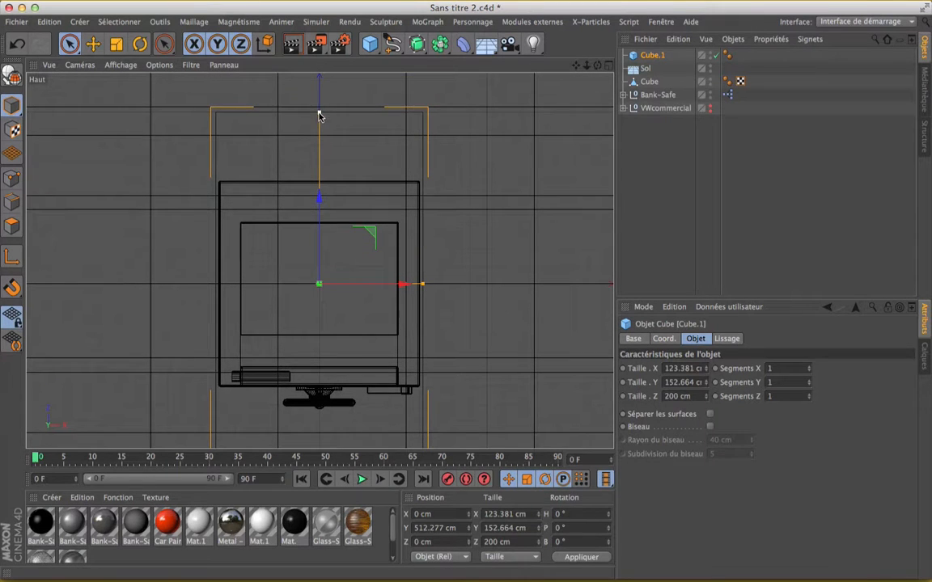
drag(319, 116, 320, 183)
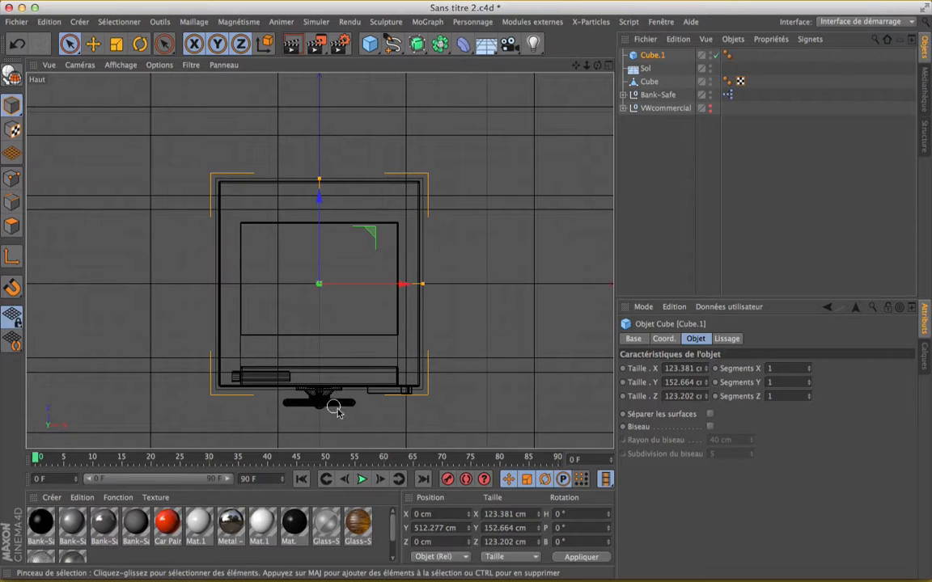
Examine in the perspective view how the cube fits around the safe and how both sit above the van mesh
click(608, 65)
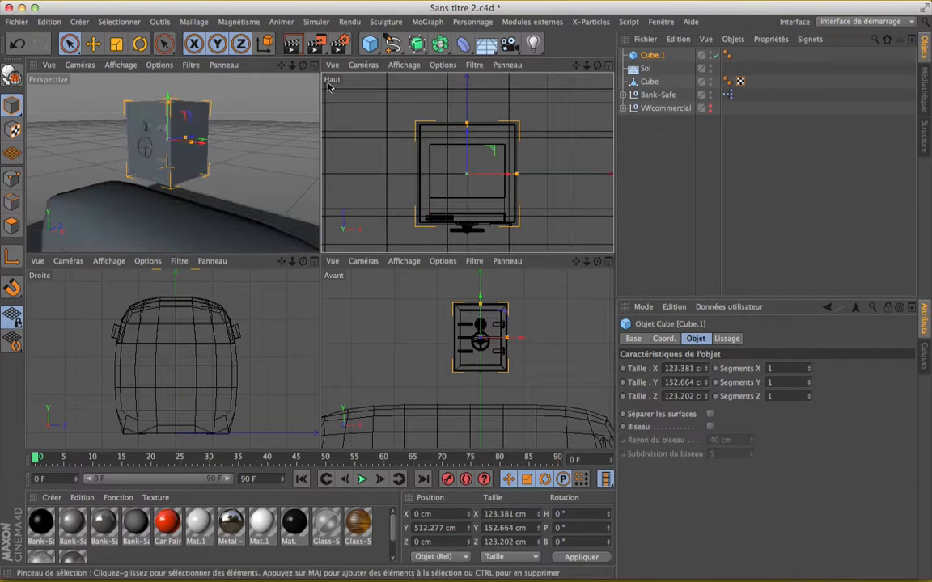
click(314, 65)
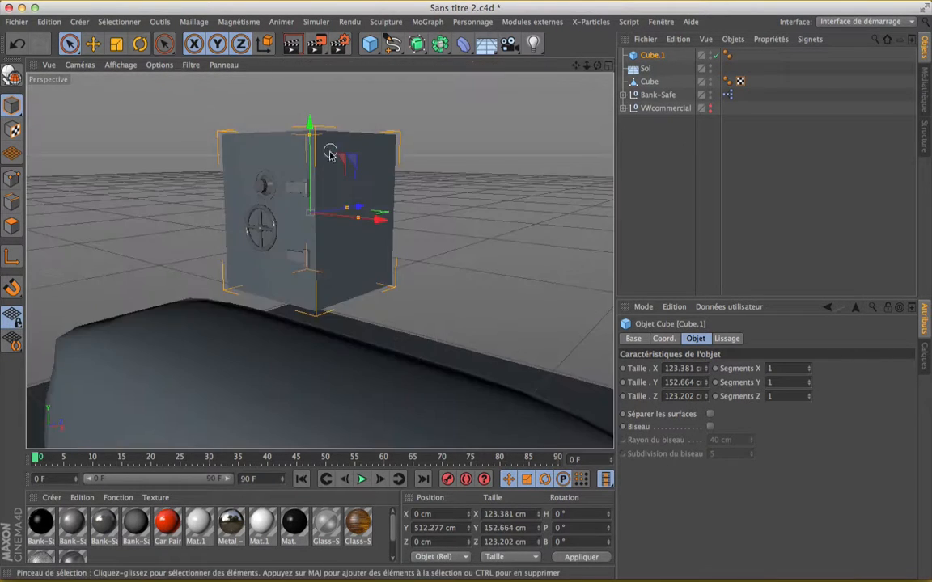
scroll(259, 186, up, 5)
scroll(259, 186, down, 3)
scroll(259, 186, up, 6)
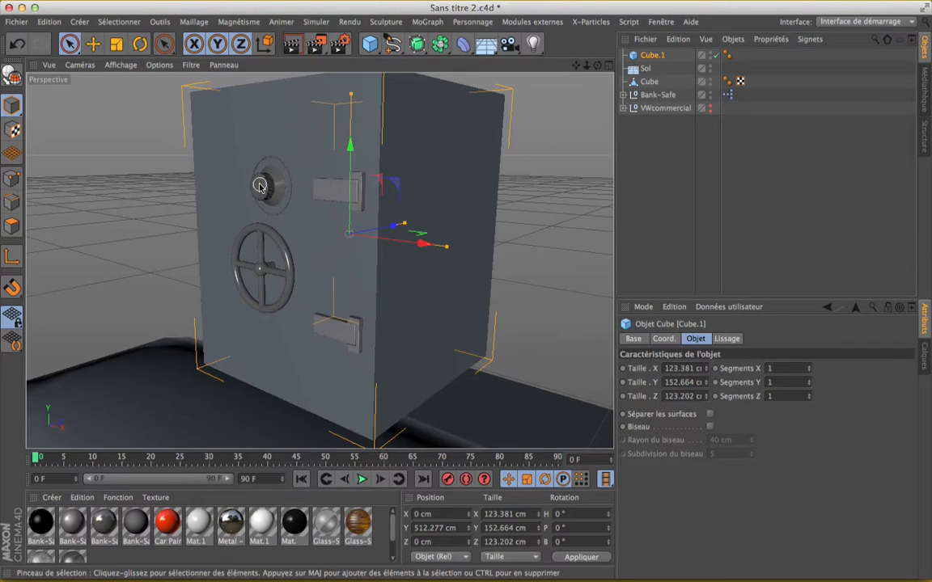
scroll(259, 186, down, 6)
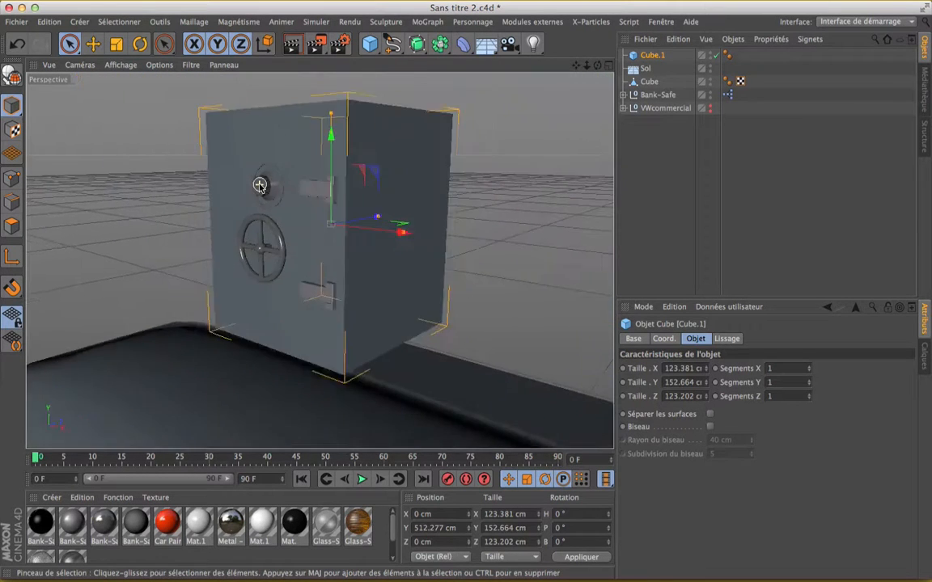
scroll(259, 186, up, 1)
scroll(258, 186, down, 4)
scroll(259, 186, down, 3)
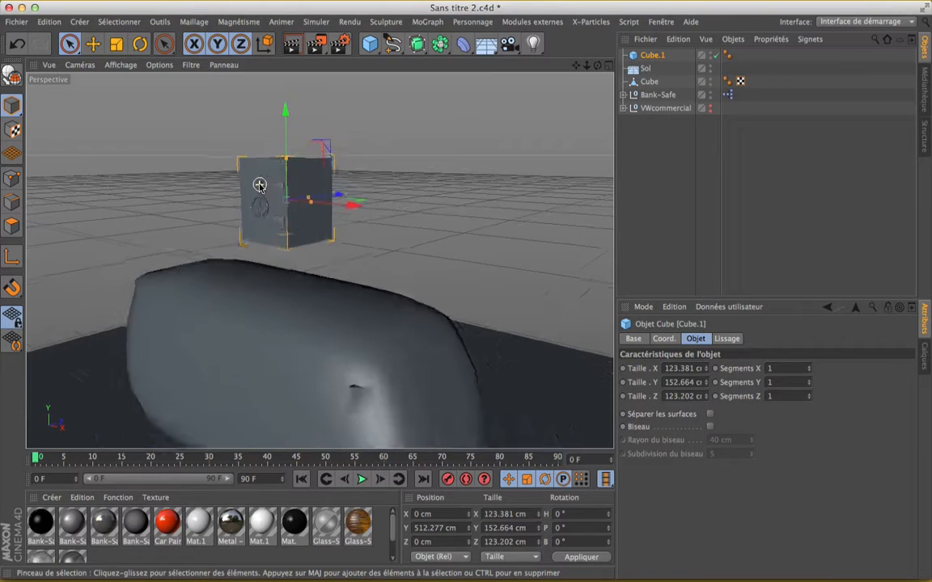
scroll(258, 186, up, 3)
scroll(259, 186, down, 3)
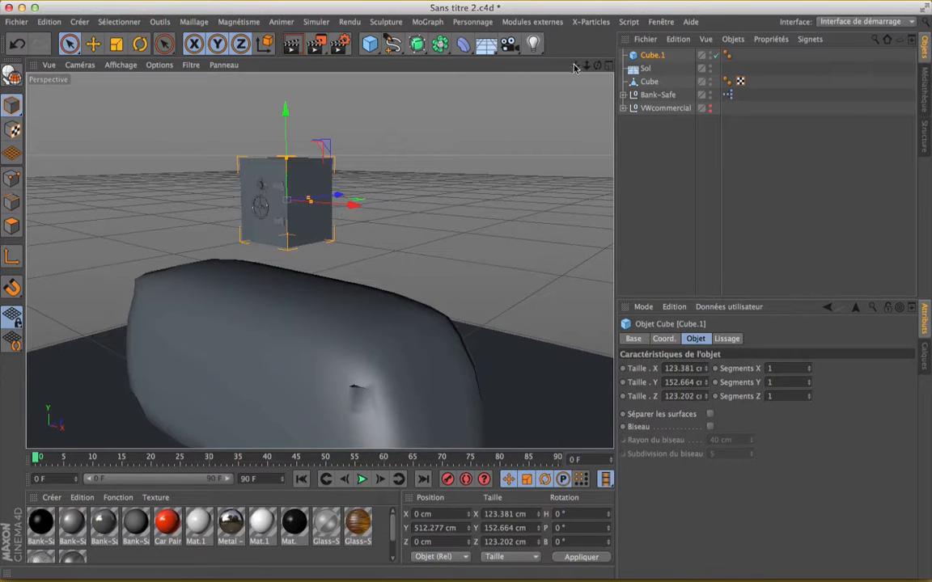
drag(574, 65, 616, 33)
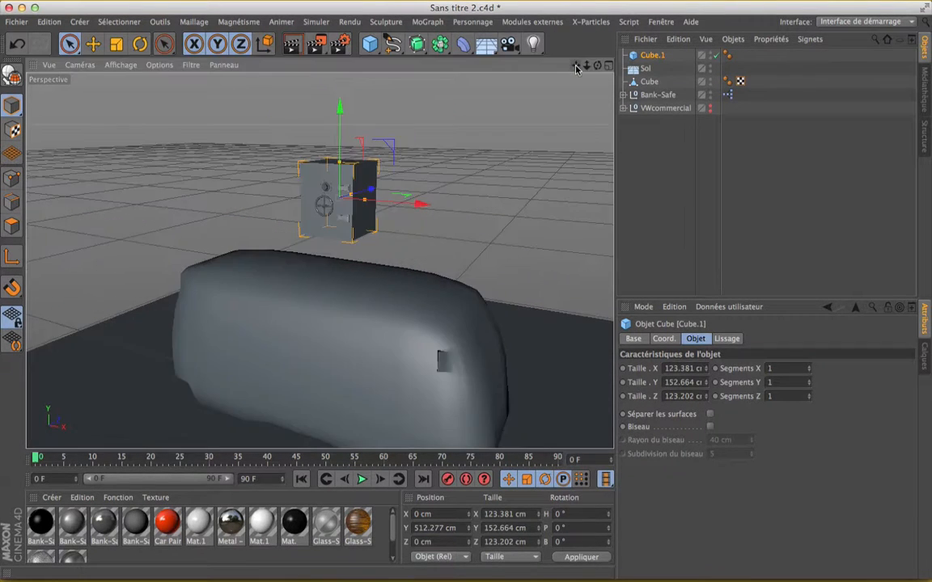
drag(576, 65, 615, 122)
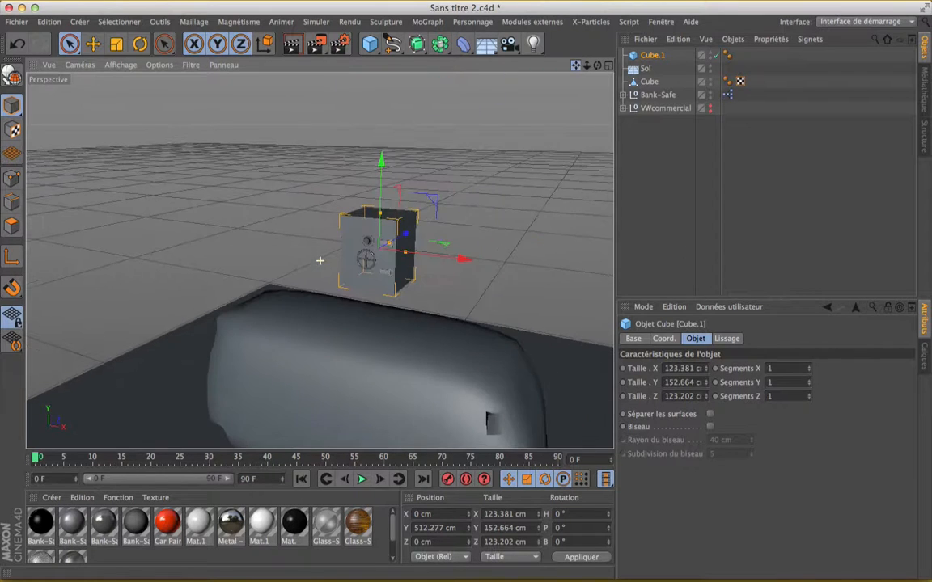
scroll(414, 262, up, 5)
scroll(414, 262, down, 3)
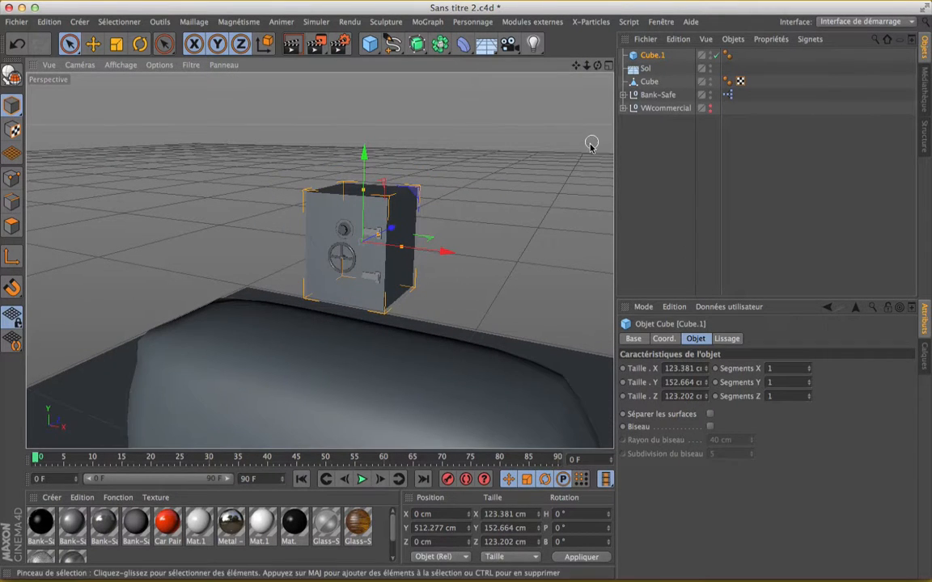
drag(575, 66, 514, 10)
Rename the van's polygon object Cube as BusseMesh
click(650, 81)
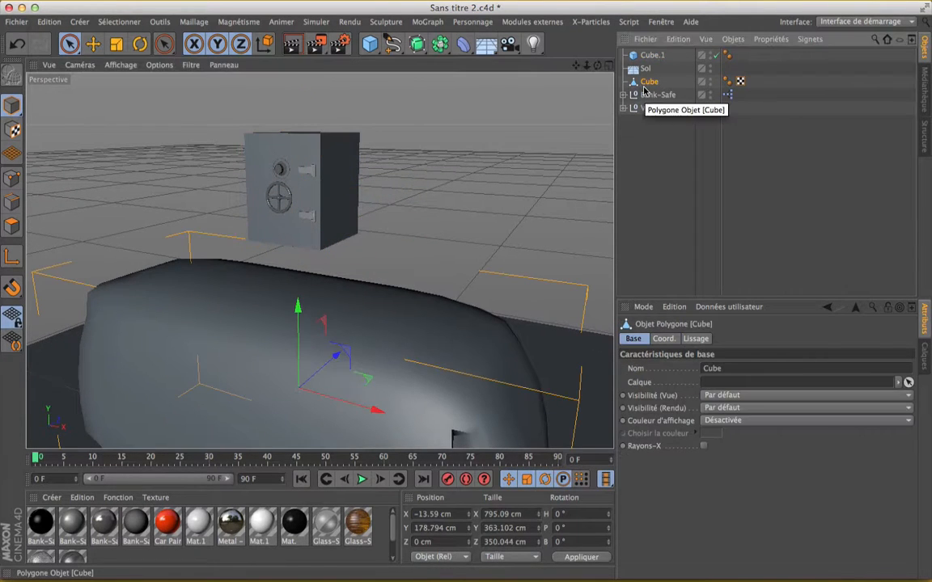
double_click(649, 81)
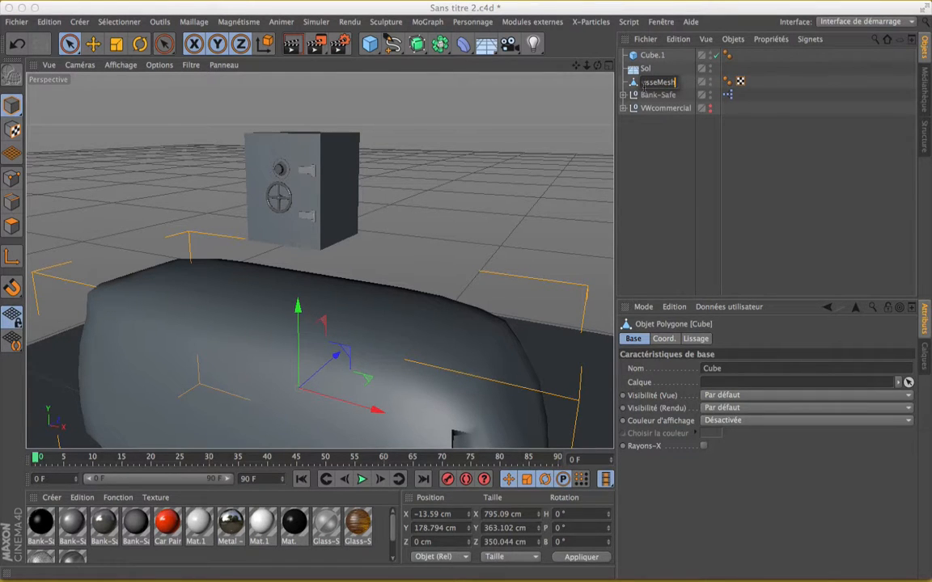
click(646, 159)
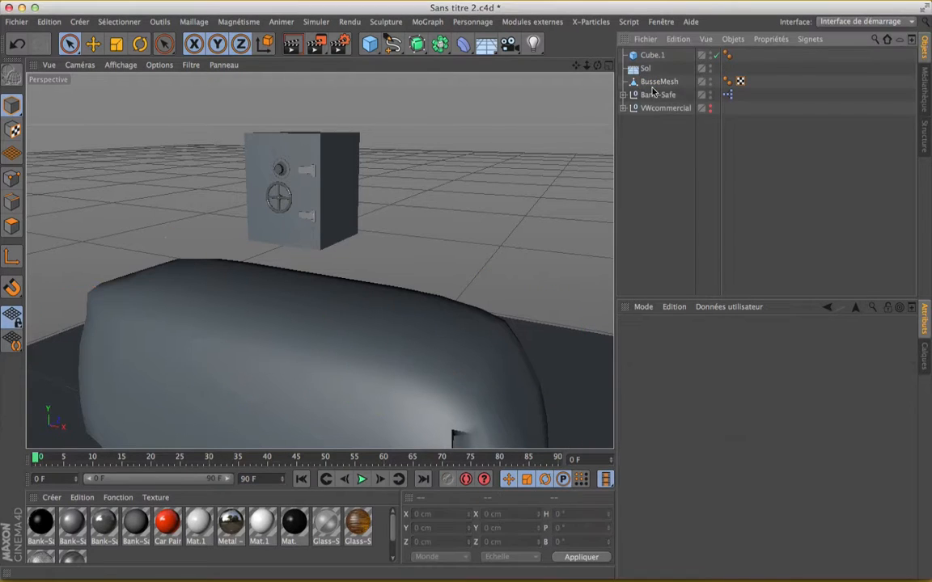
Rename the Cube.1 object around the safe as Cofre
click(653, 55)
double_click(653, 55)
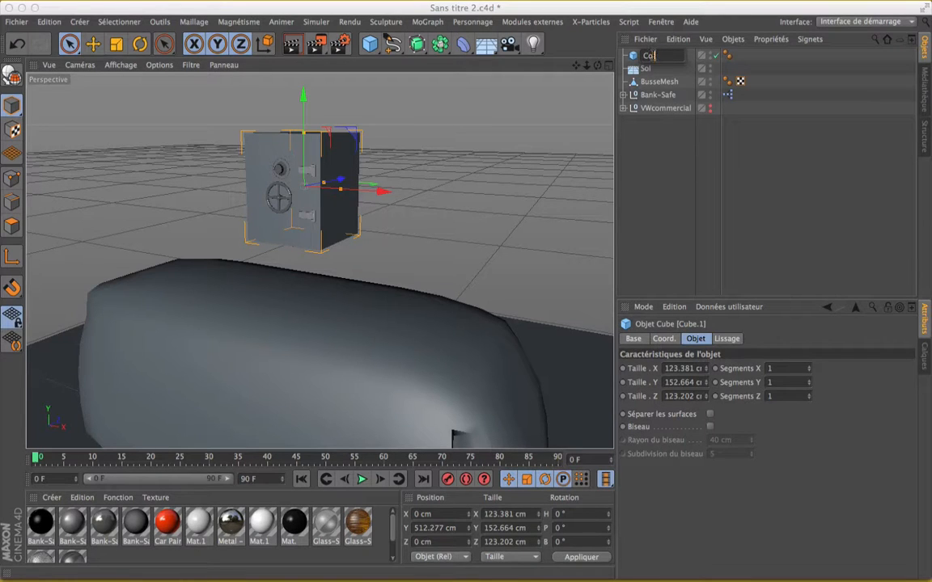
click(651, 153)
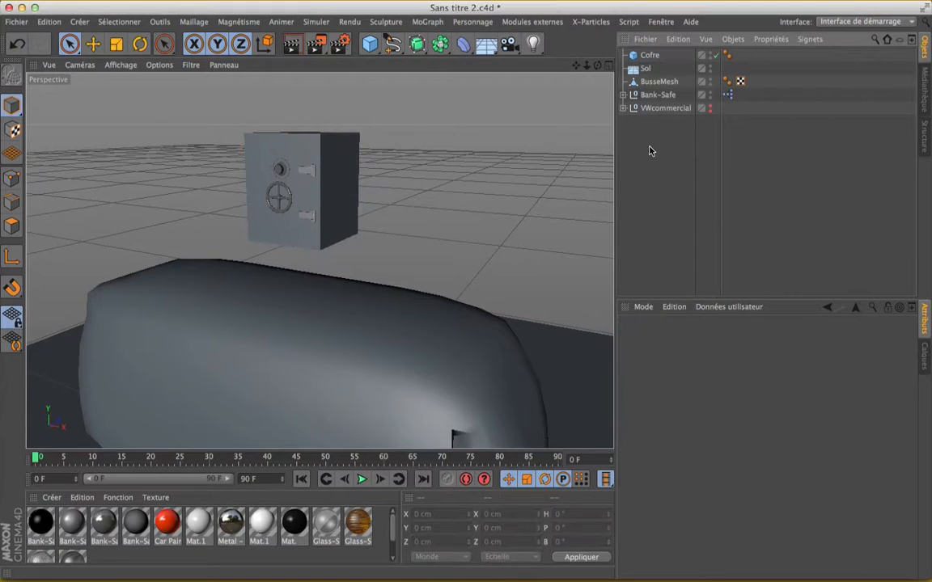
Apply a Corps rigide simulation tag to the Cofre, Sol and BusseMesh objects together
click(654, 81)
shift+click(652, 55)
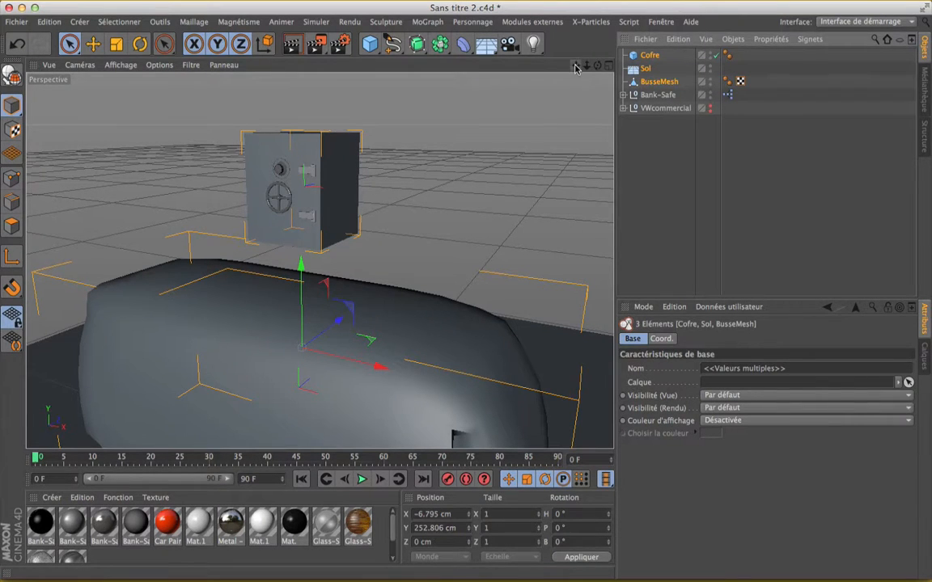
drag(575, 66, 320, 260)
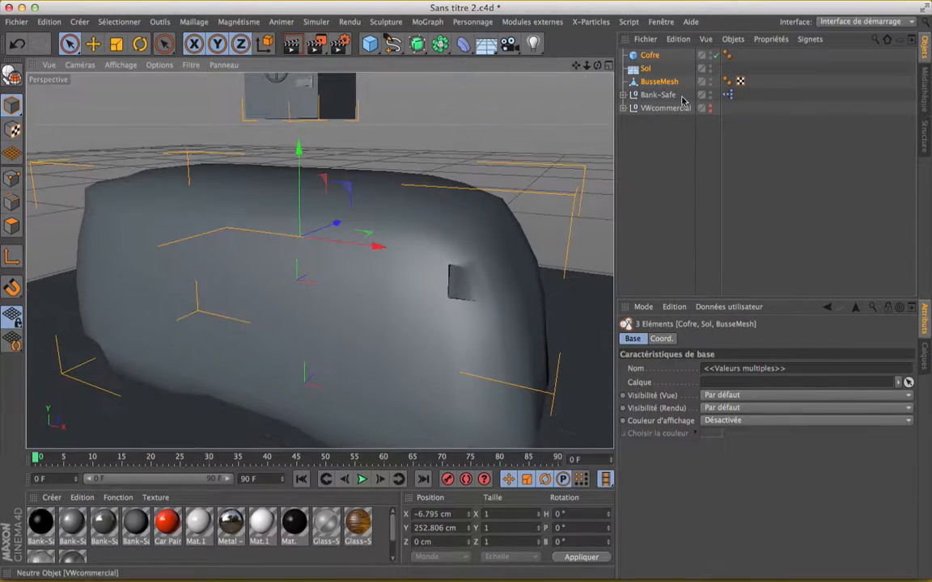
right_click(645, 69)
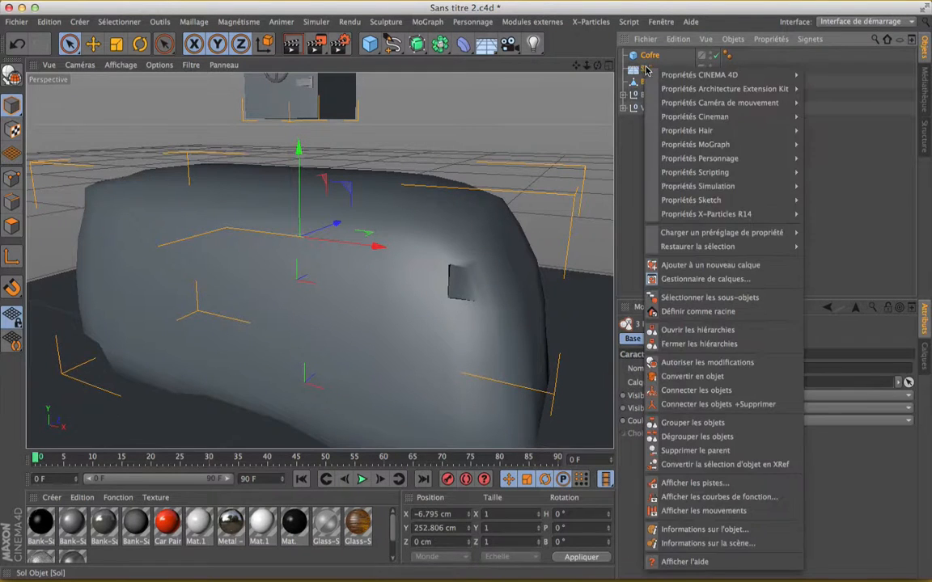
mouse_move(736, 170)
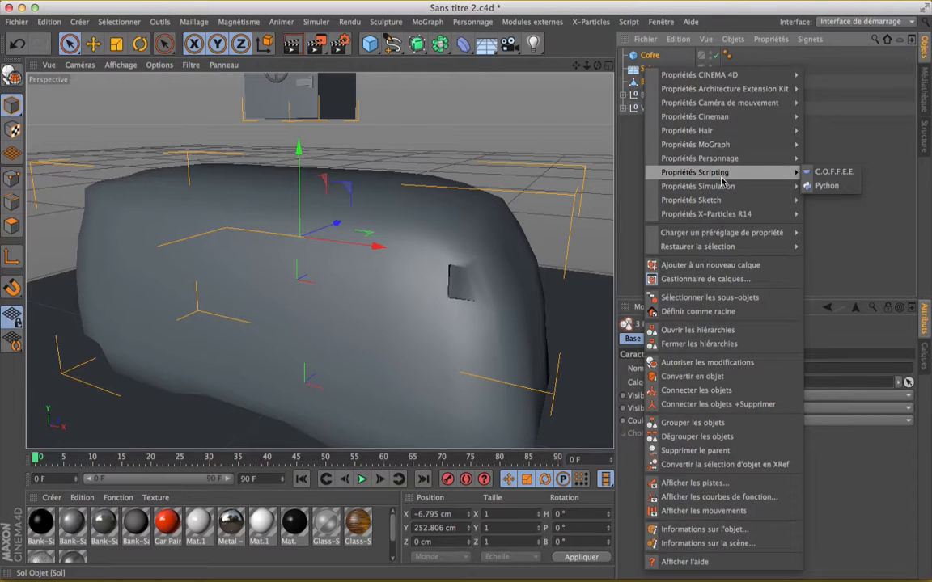
mouse_move(713, 194)
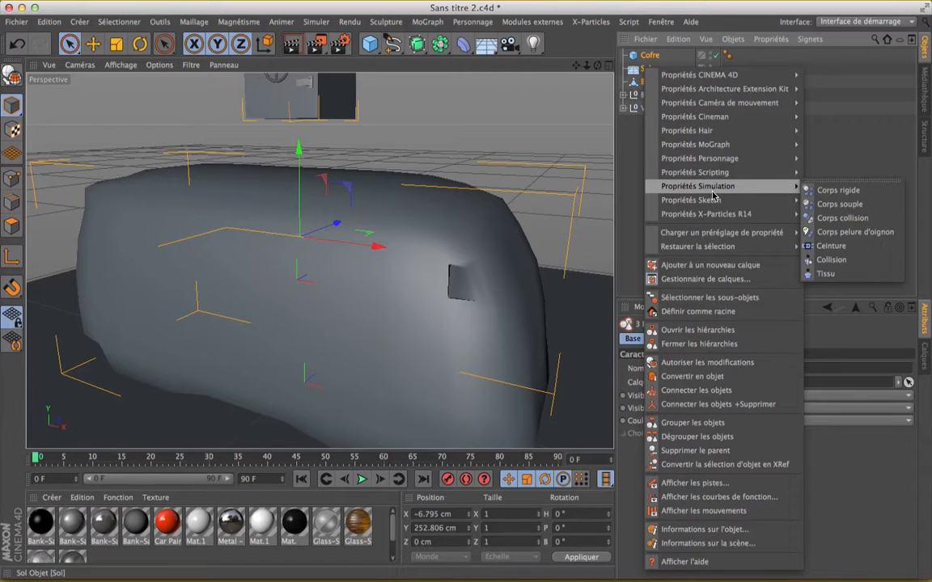
click(838, 192)
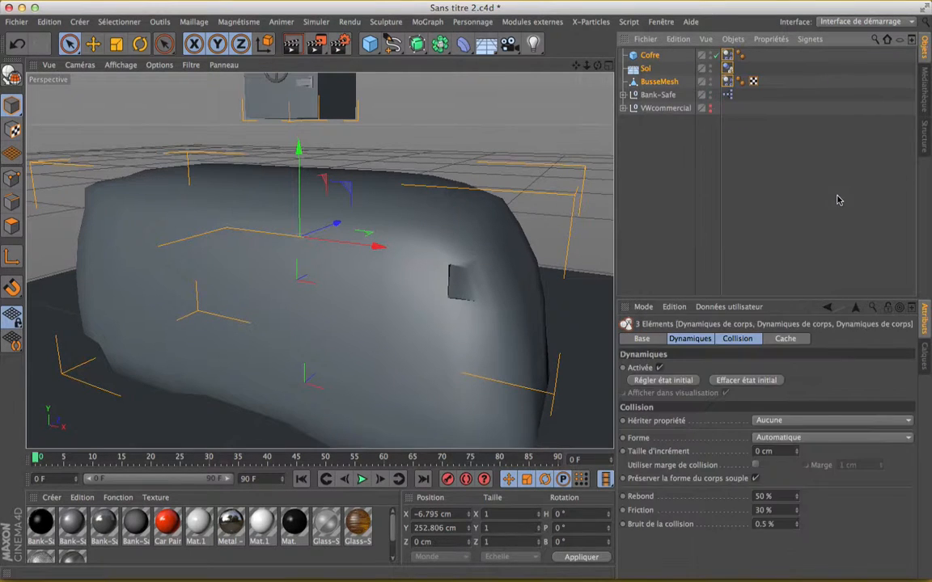
click(672, 152)
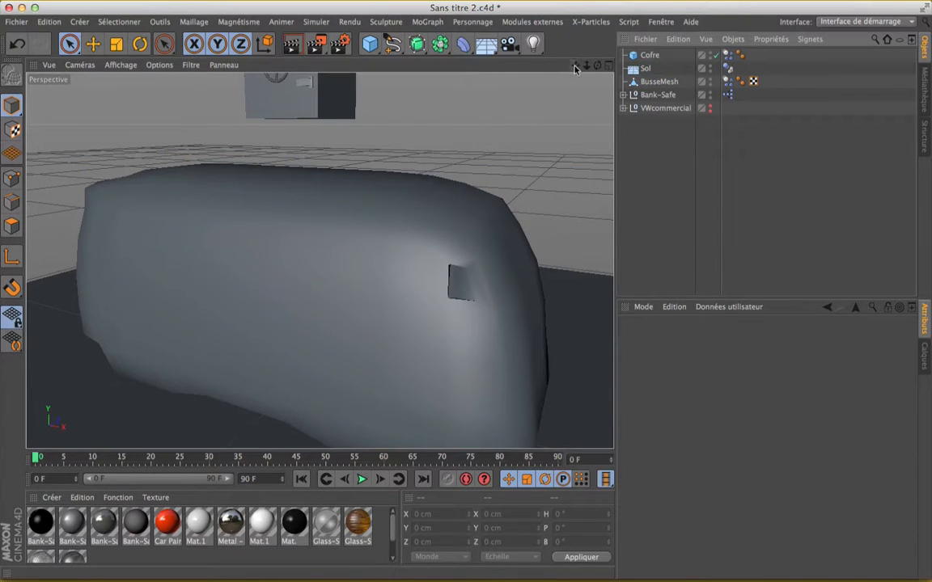
Make the Bank-Safe object a child of the Cofre cube
drag(575, 67, 572, 201)
drag(575, 67, 514, 55)
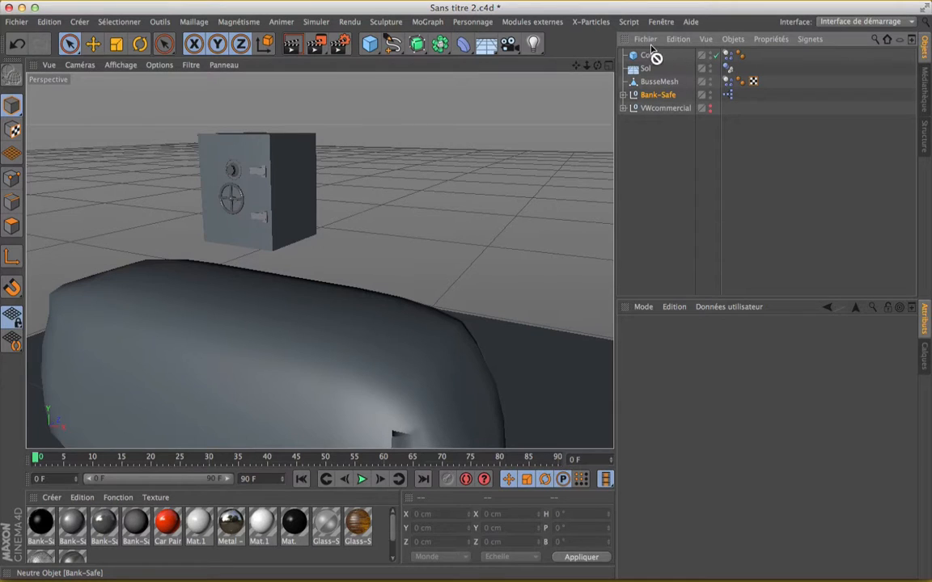
drag(649, 55, 649, 55)
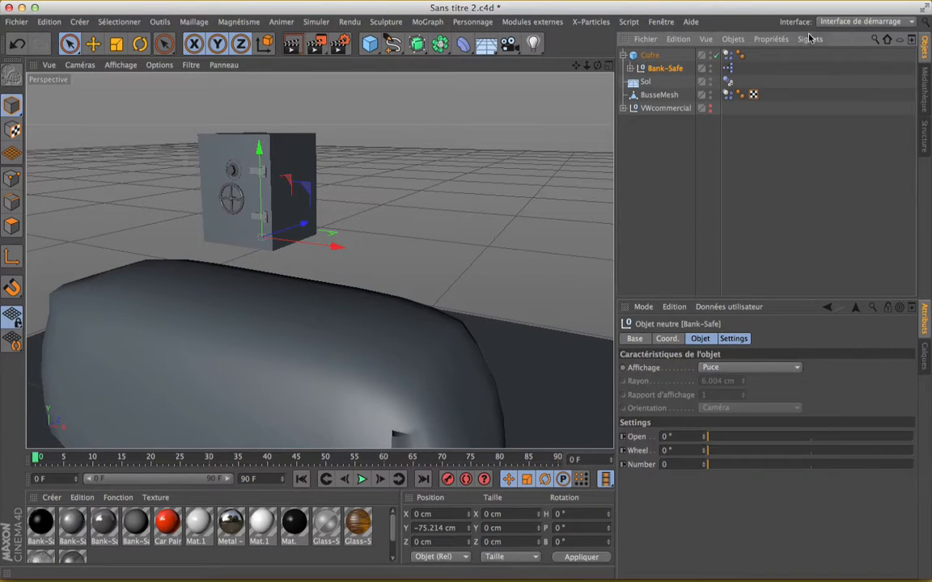
Hide the Cofre cube in the viewport and in renders, and force its child Bank-Safe to stay visible
click(711, 54)
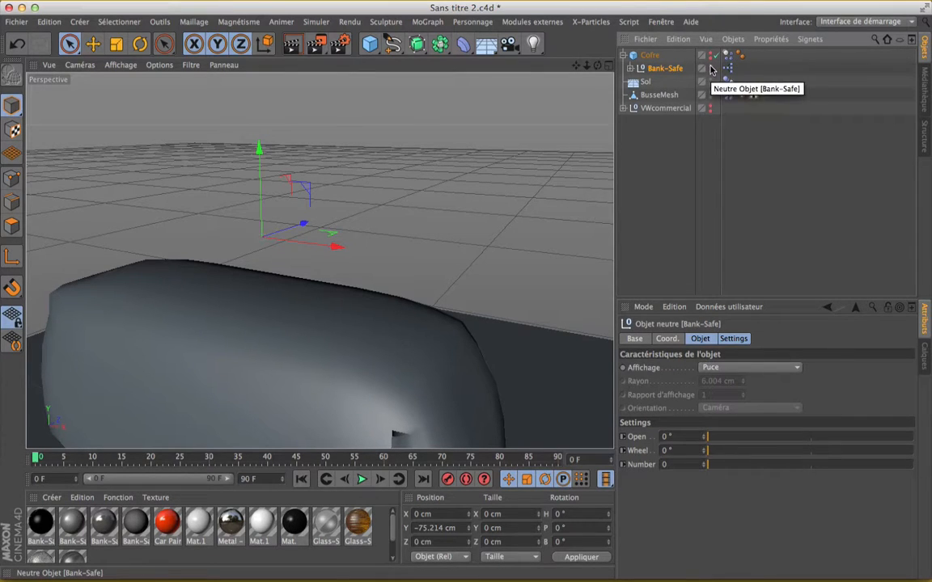
click(711, 69)
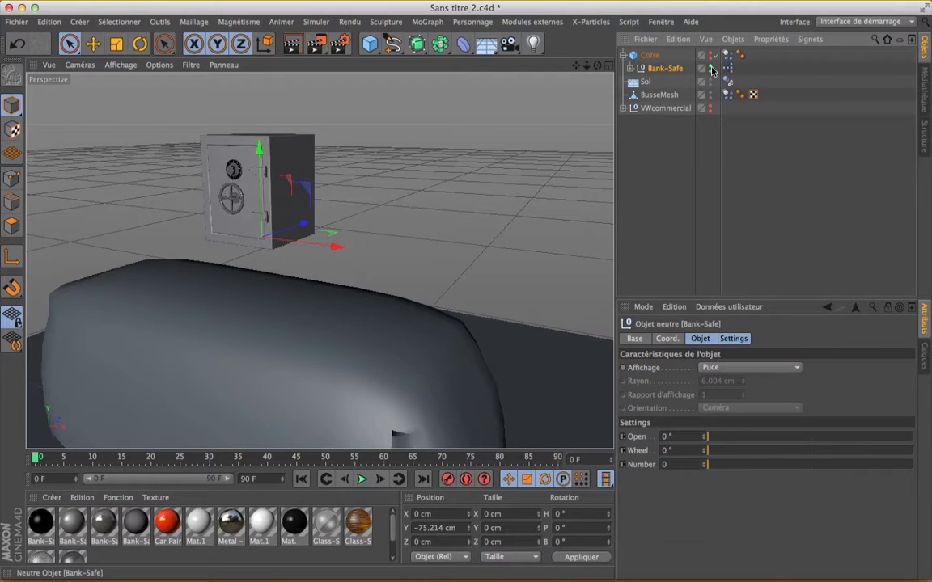
Raise the Cofre cube slightly along Y together with its child safe, and select Bank-Safe again
drag(578, 67, 661, 61)
scroll(335, 161, up, 8)
scroll(335, 161, down, 7)
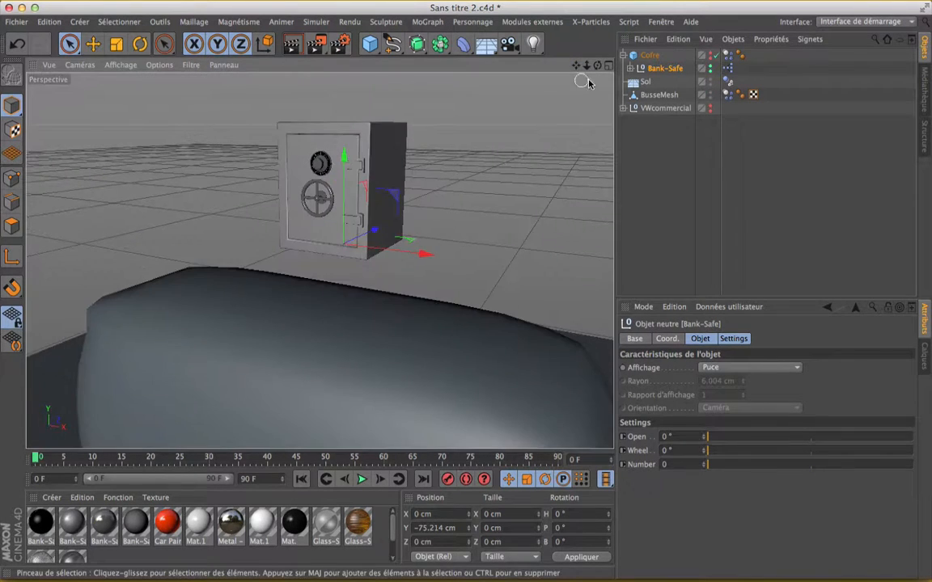
click(652, 57)
mouse_move(345, 96)
mouse_down()
mouse_move(348, 212)
mouse_move(352, 56)
mouse_move(349, 150)
mouse_move(351, 89)
mouse_up()
click(666, 69)
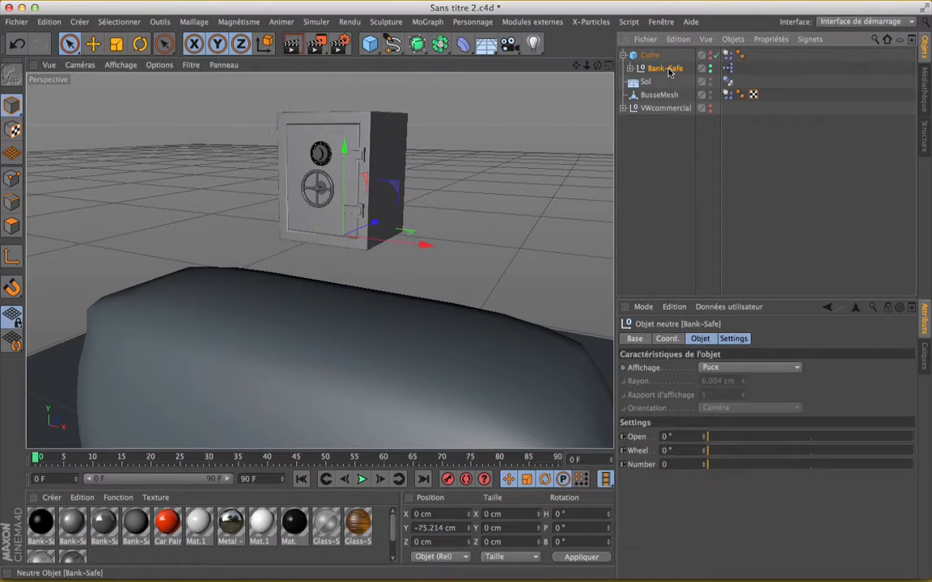
Play the simulation from the first frame twice to check how the safe falls onto the van mesh
click(651, 56)
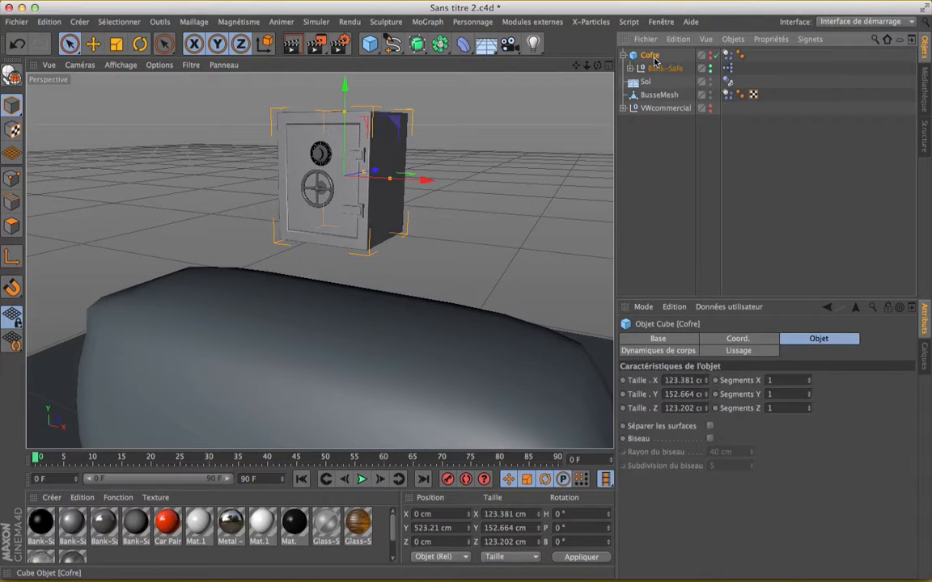
click(629, 183)
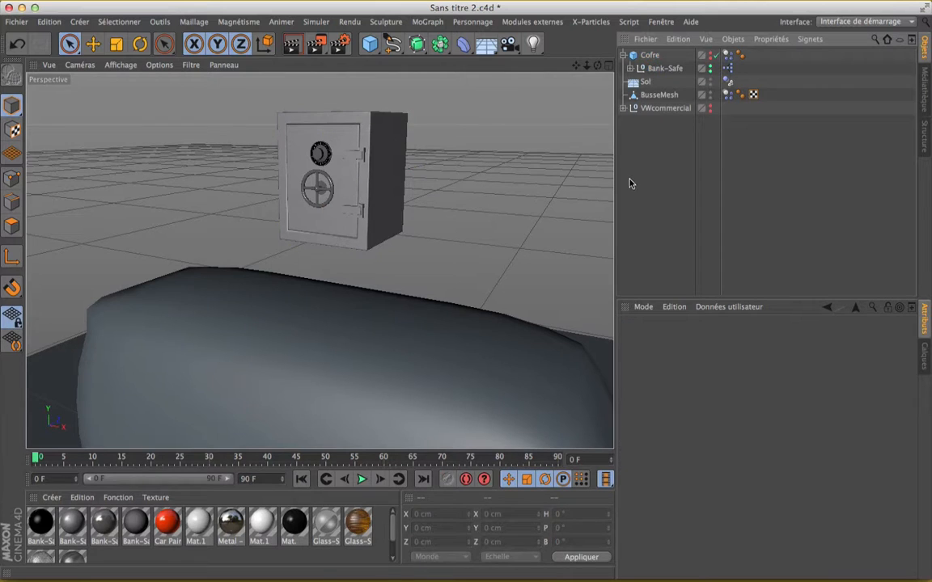
click(362, 479)
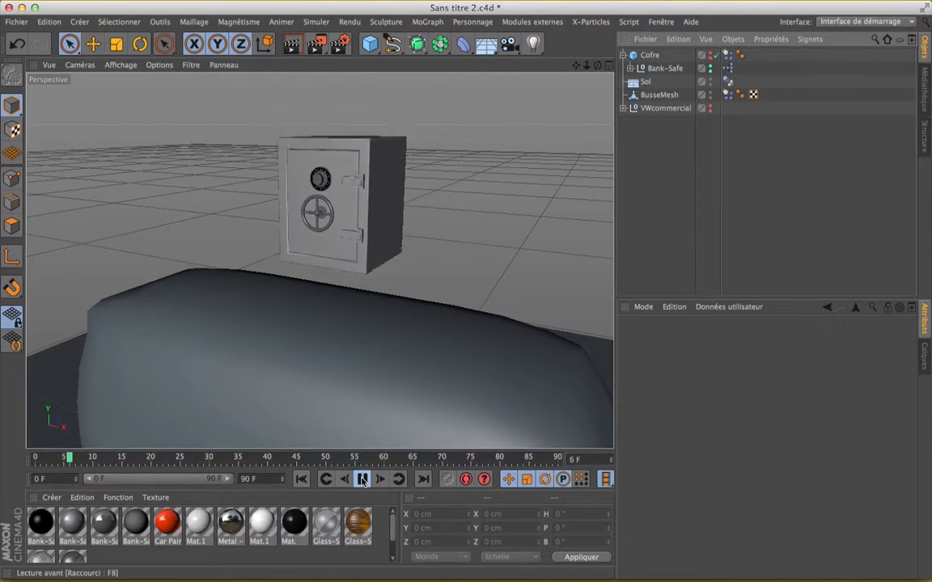
click(361, 479)
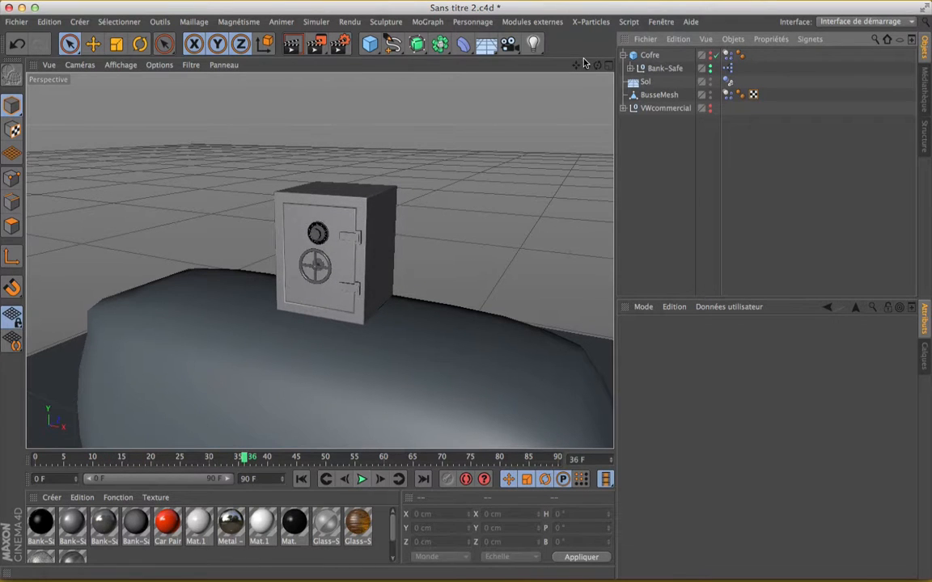
drag(576, 65, 570, 4)
scroll(441, 230, down, 5)
scroll(437, 233, up, 3)
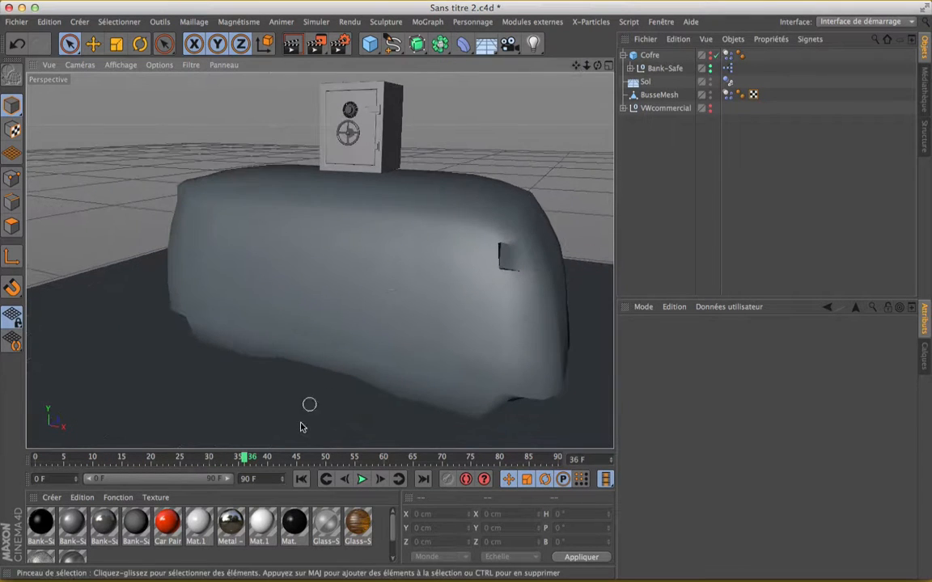
click(301, 479)
click(361, 479)
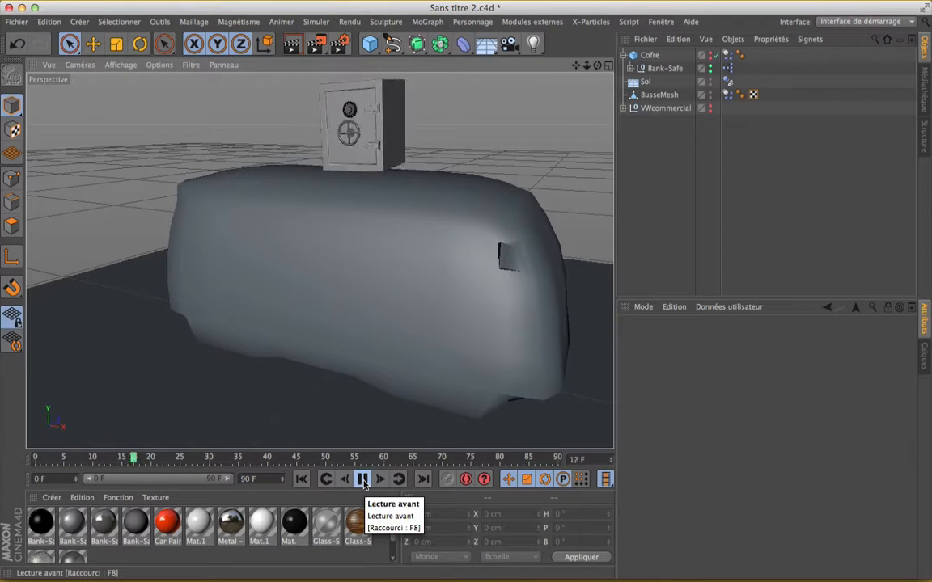
click(362, 479)
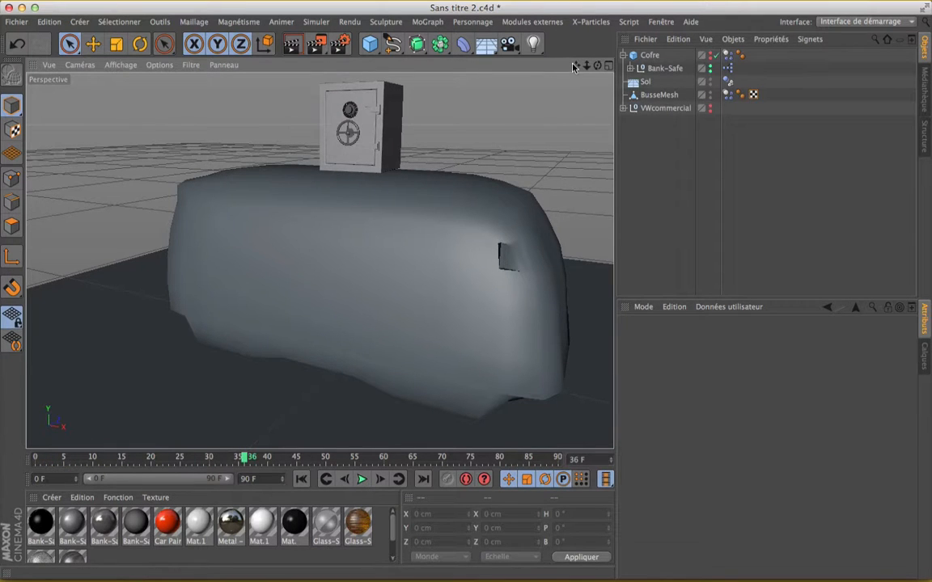
Set the Corps souple mode of BusseMesh's dynamics tag to Constitué de Polygones/Lignes
drag(575, 67, 575, 152)
scroll(376, 186, up, 5)
scroll(377, 187, down, 2)
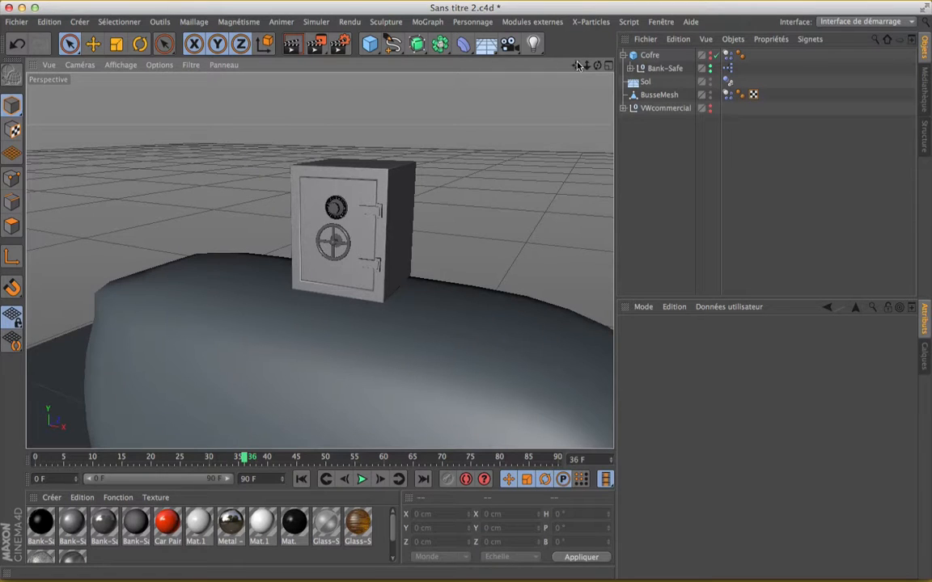
scroll(508, 227, down, 10)
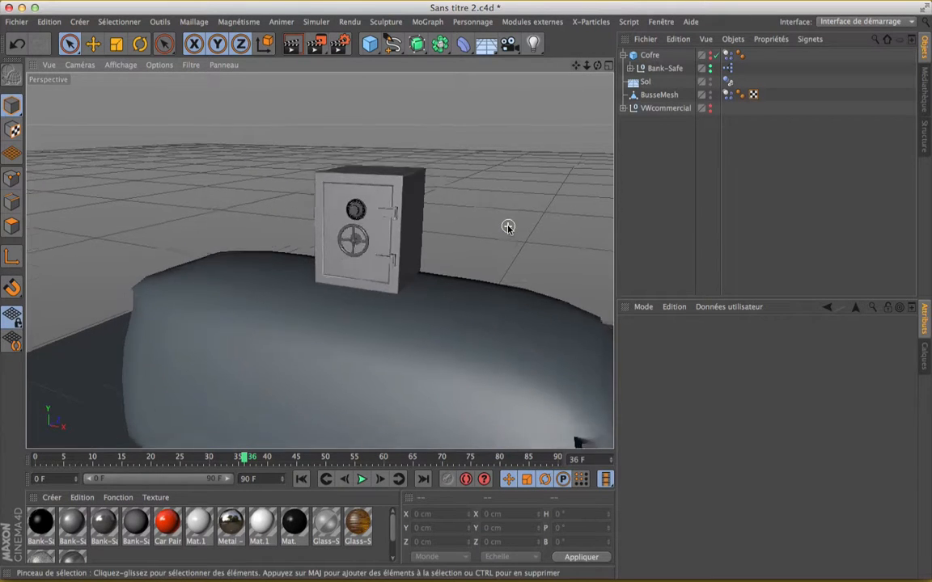
scroll(508, 226, up, 5)
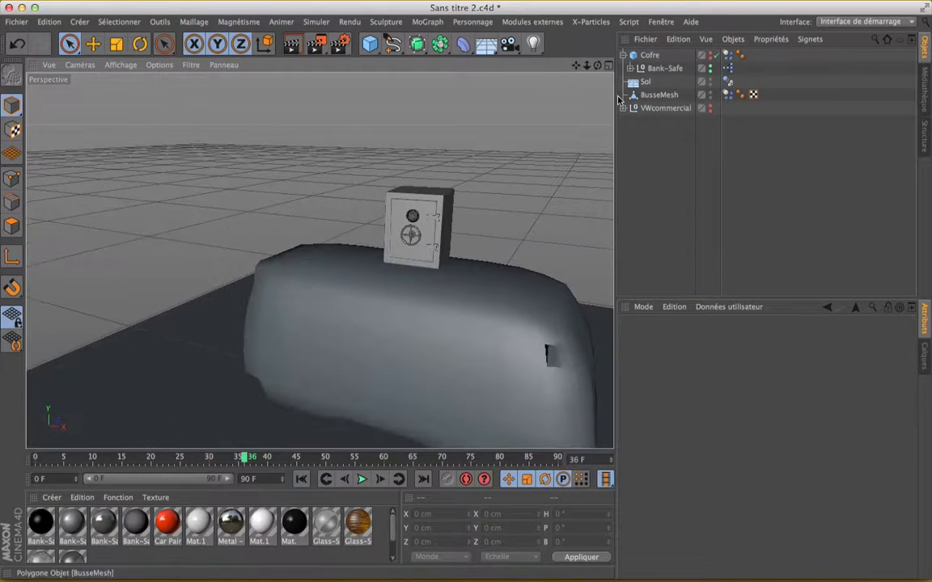
click(727, 95)
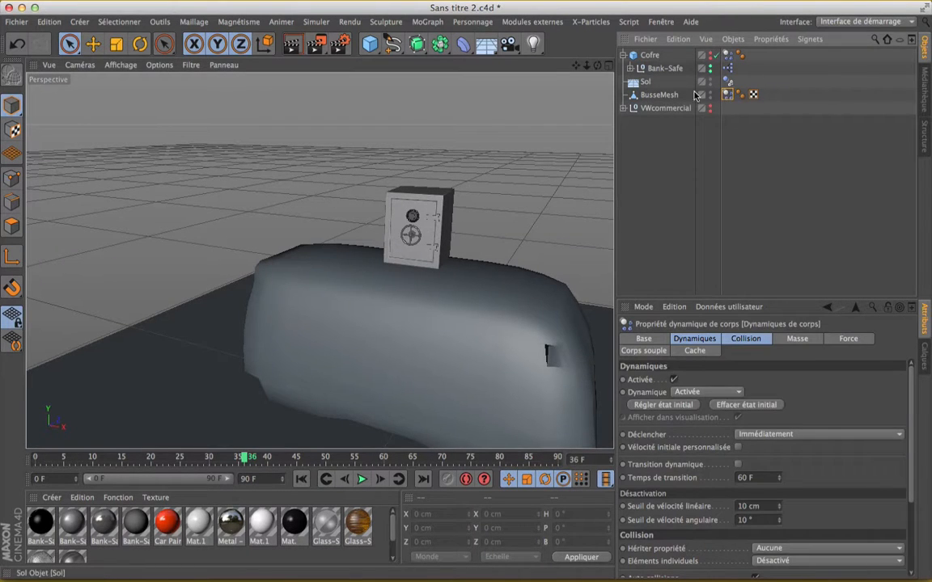
click(658, 96)
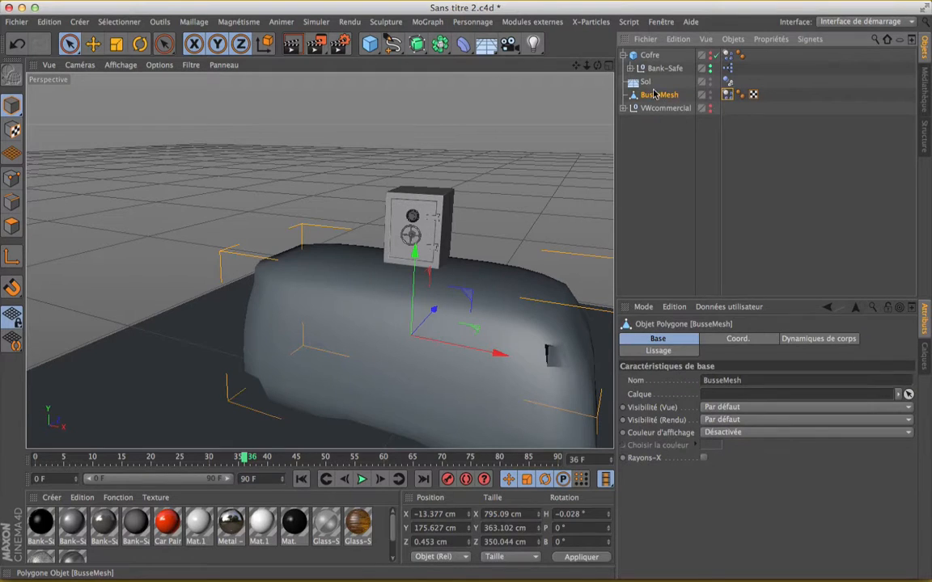
click(727, 94)
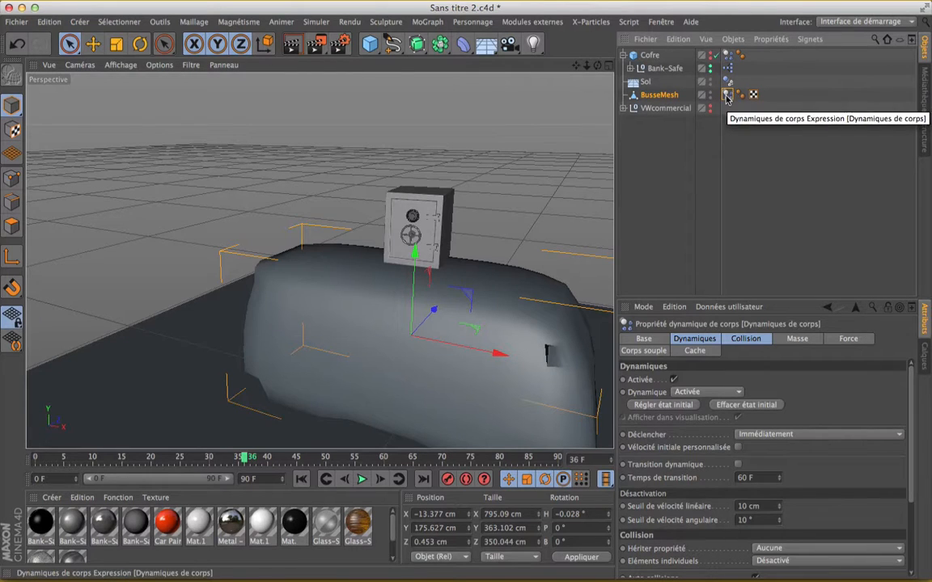
click(636, 352)
click(762, 379)
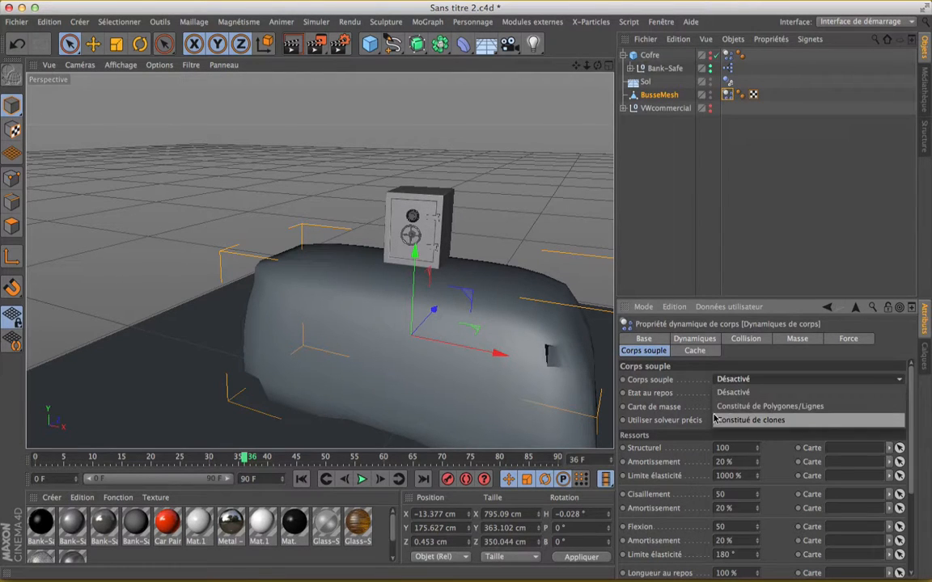
click(787, 407)
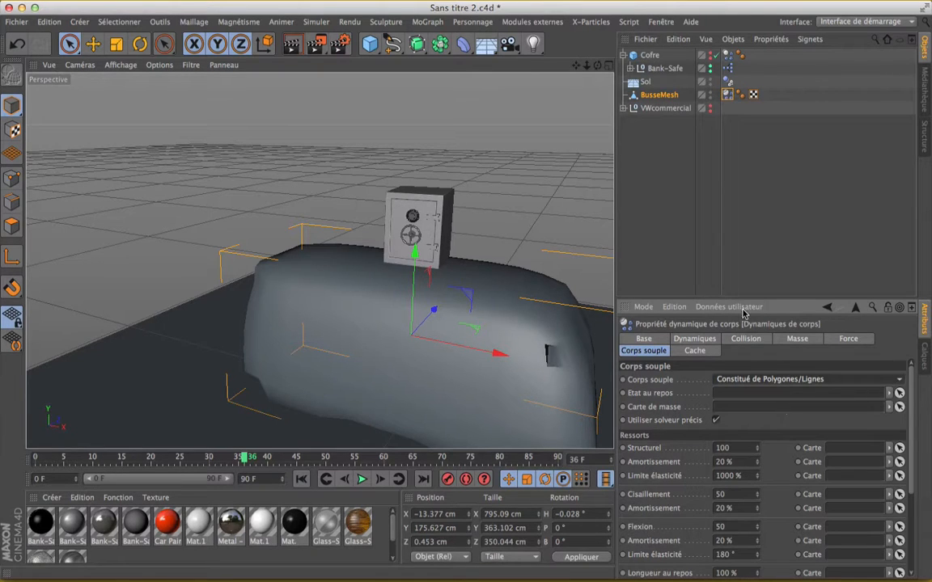
Play the simulation twice to check the soft-body van's reaction to the safe, and return to the first frame
click(303, 479)
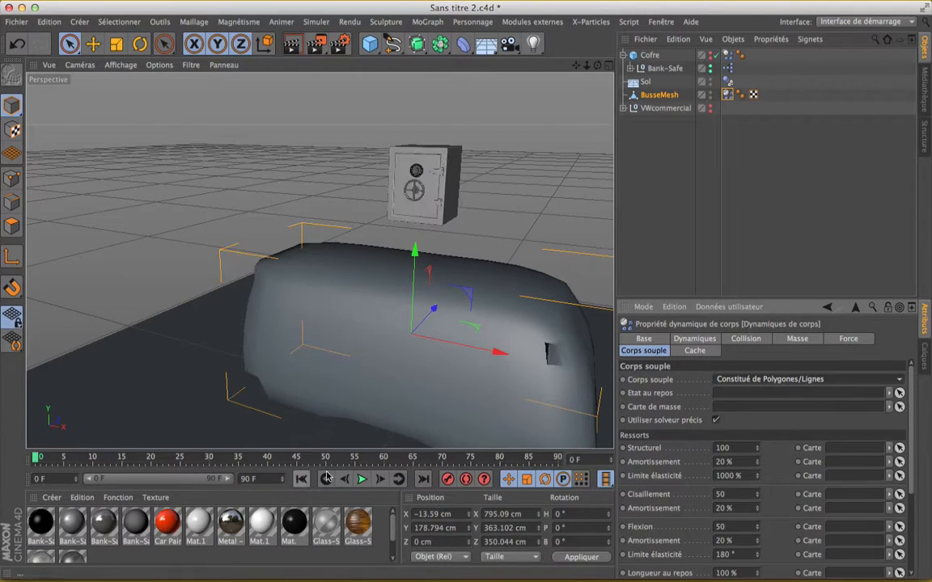
click(361, 481)
click(361, 480)
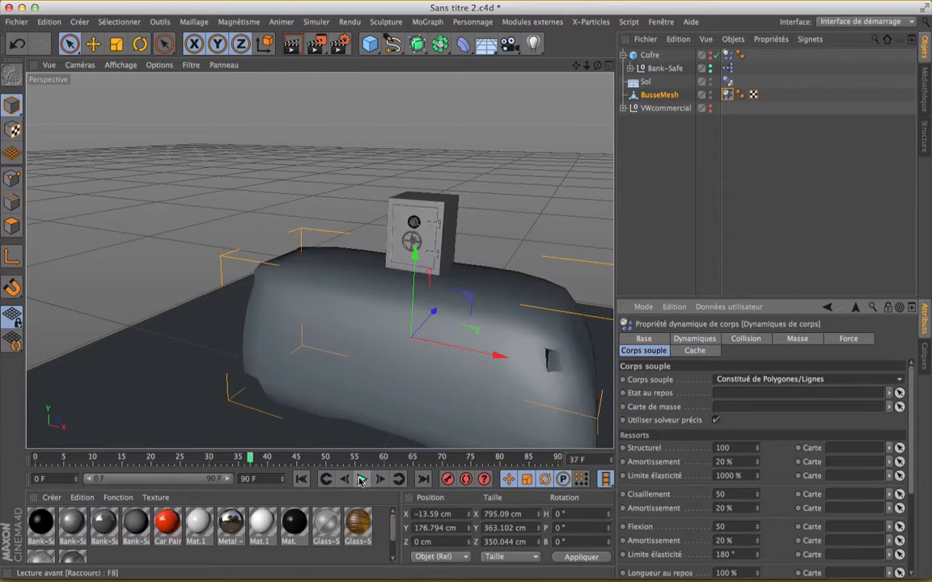
click(323, 482)
click(362, 481)
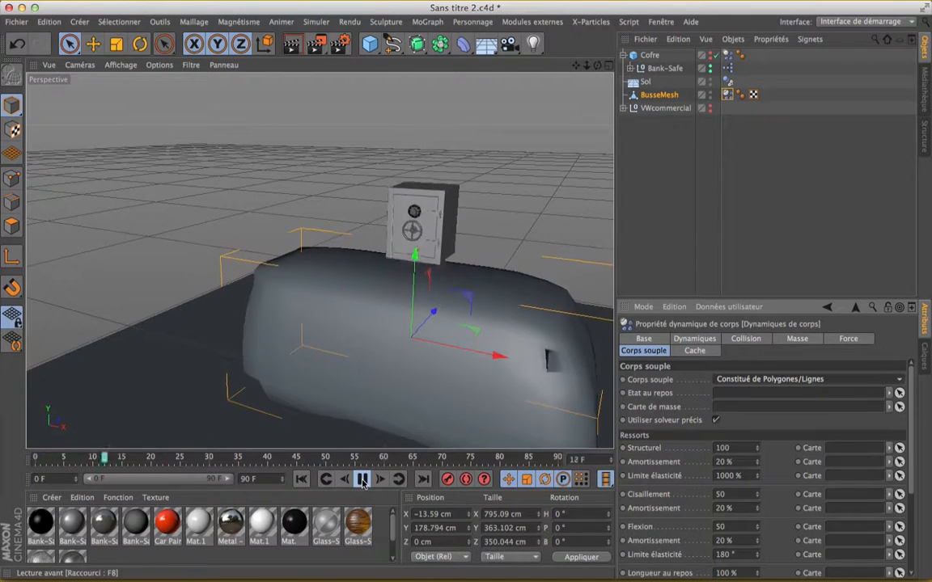
click(301, 479)
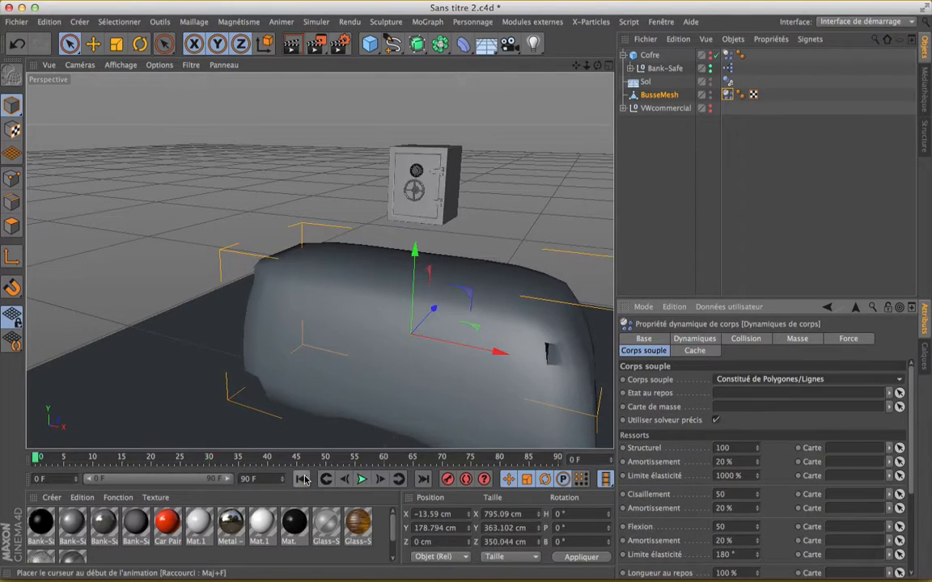
Switch BusseMesh's mass setting to Densité personnalisée with a density of 5
click(797, 339)
click(772, 379)
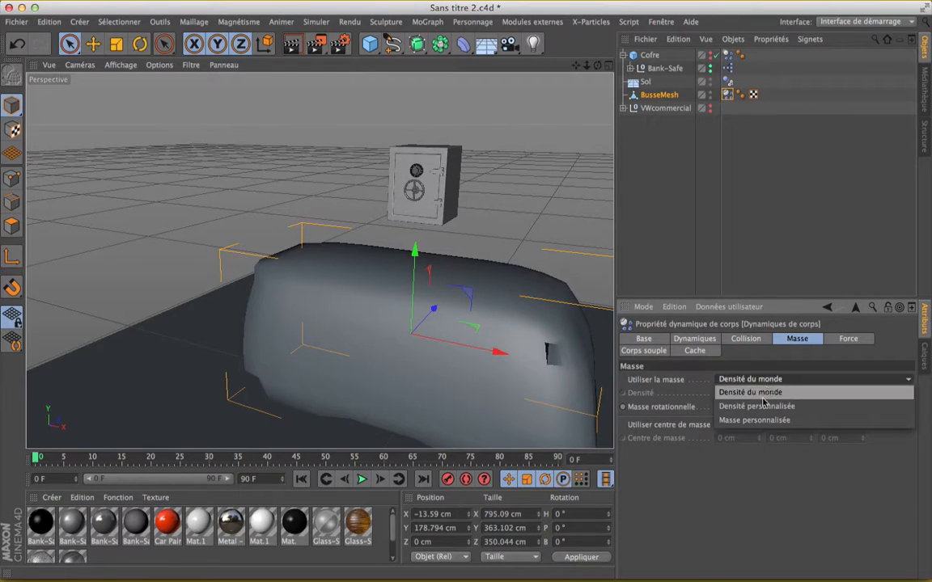
click(756, 406)
click(735, 393)
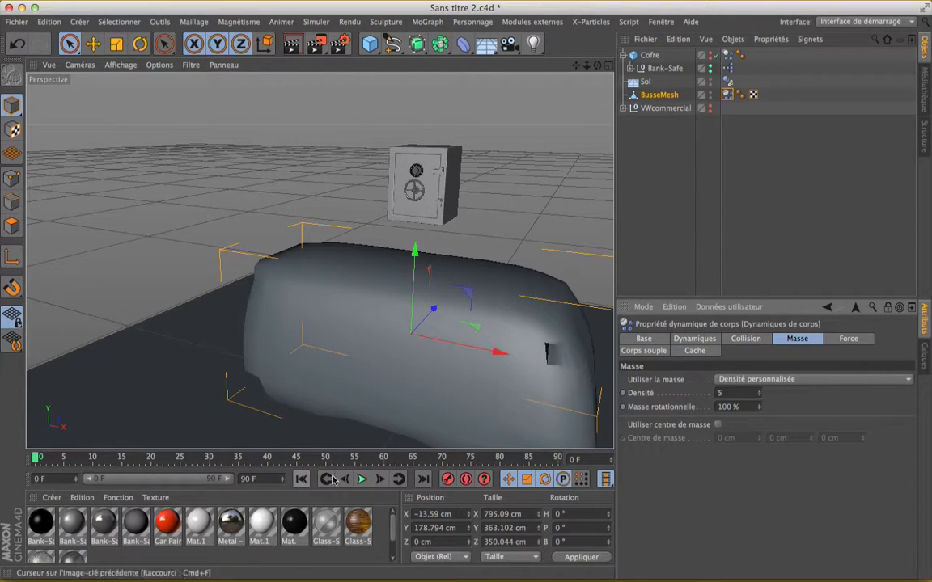
Replay the simulation twice to check the effect of the van's custom density, and return to the first frame
click(361, 480)
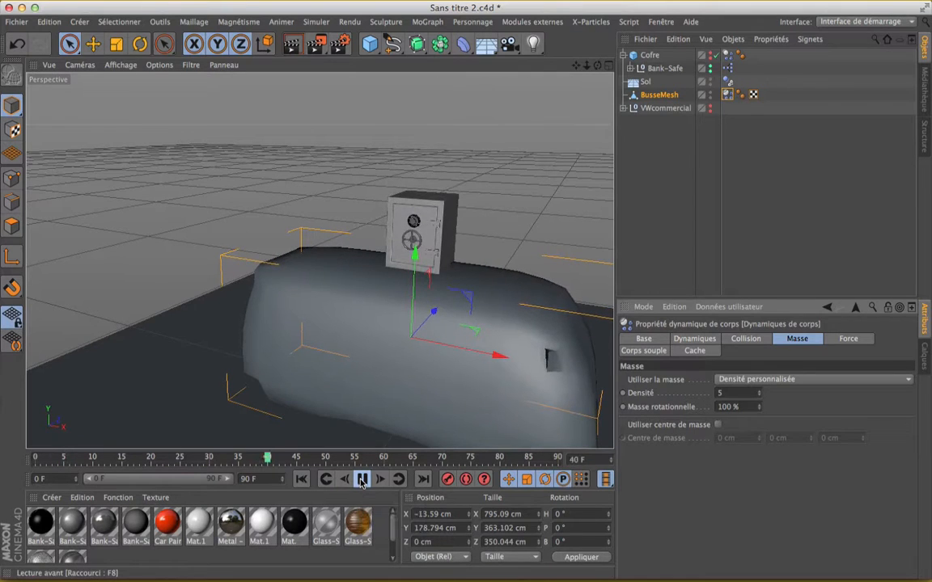
click(301, 479)
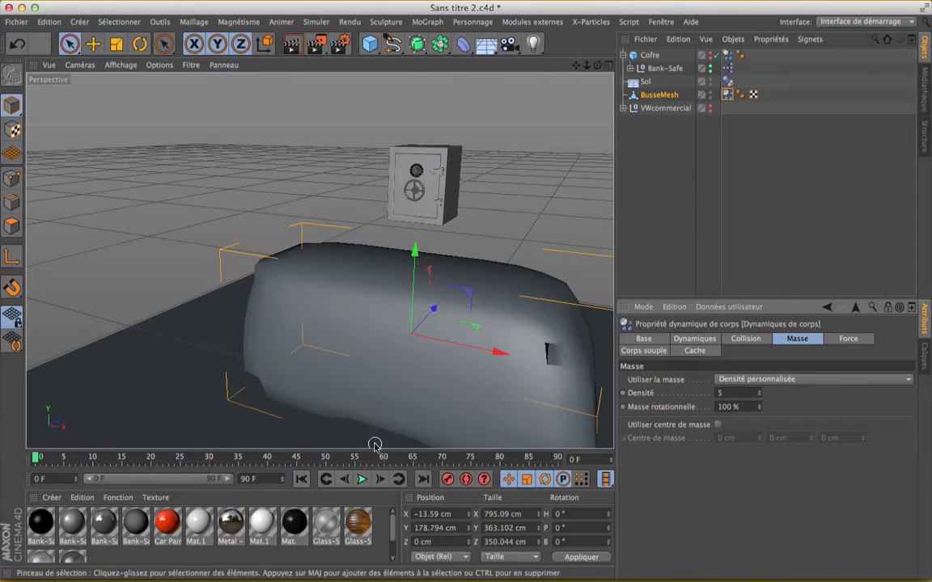
click(363, 479)
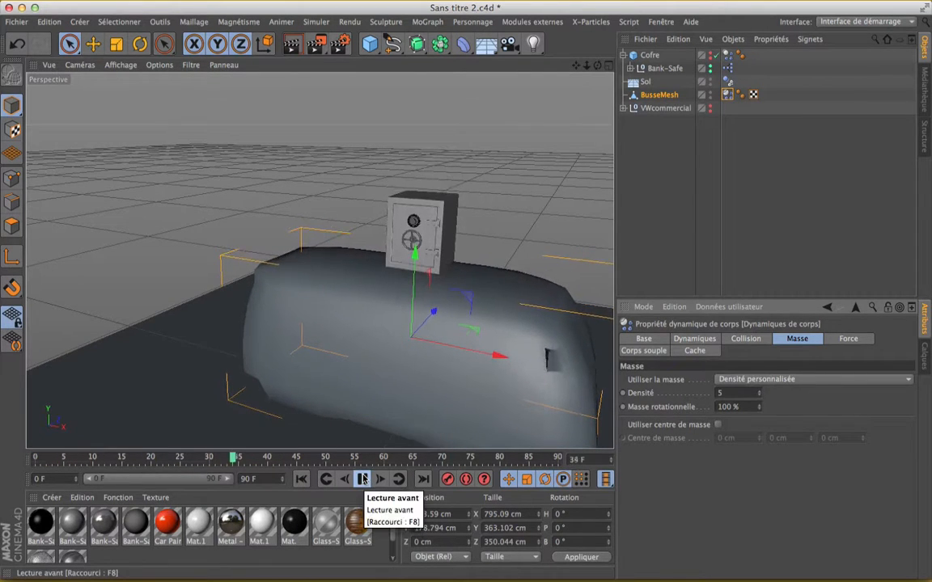
click(301, 481)
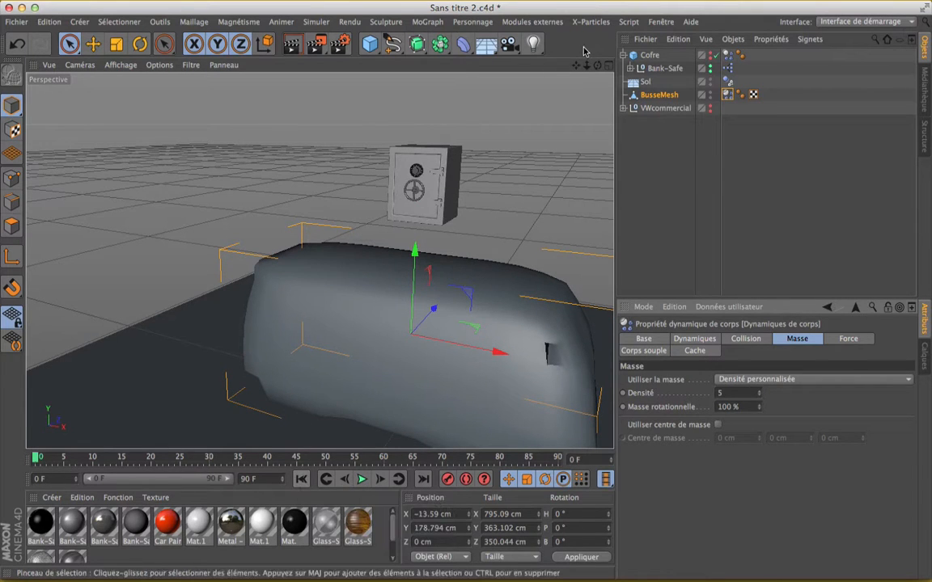
Switch the mass setting in the Cofre cube's dynamics tag to Densité personnalisée with a density of 10
click(725, 55)
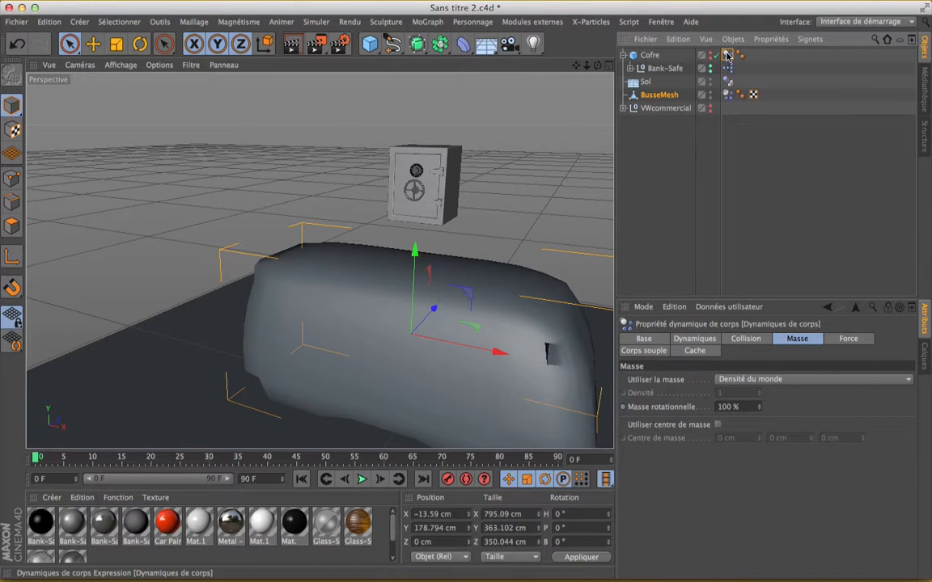
click(707, 161)
click(727, 57)
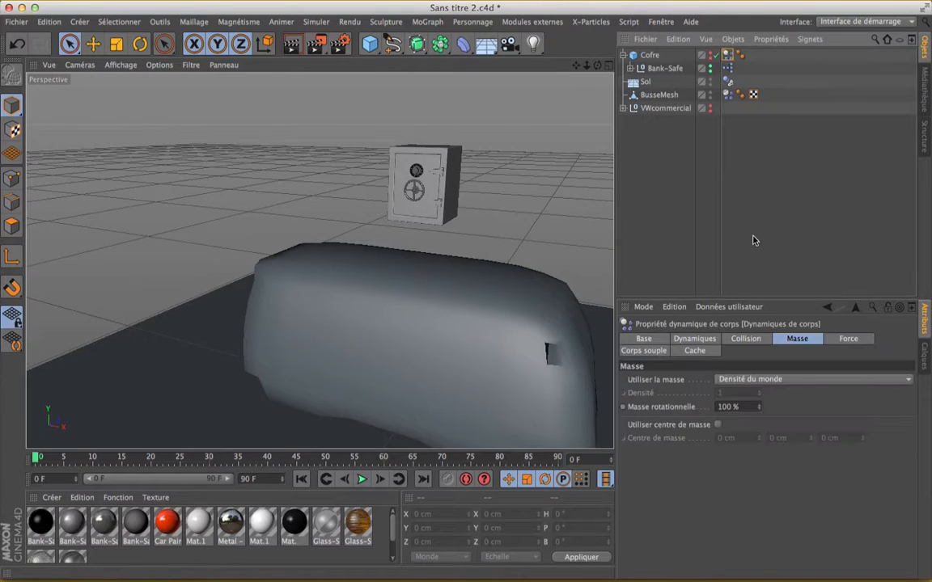
click(772, 380)
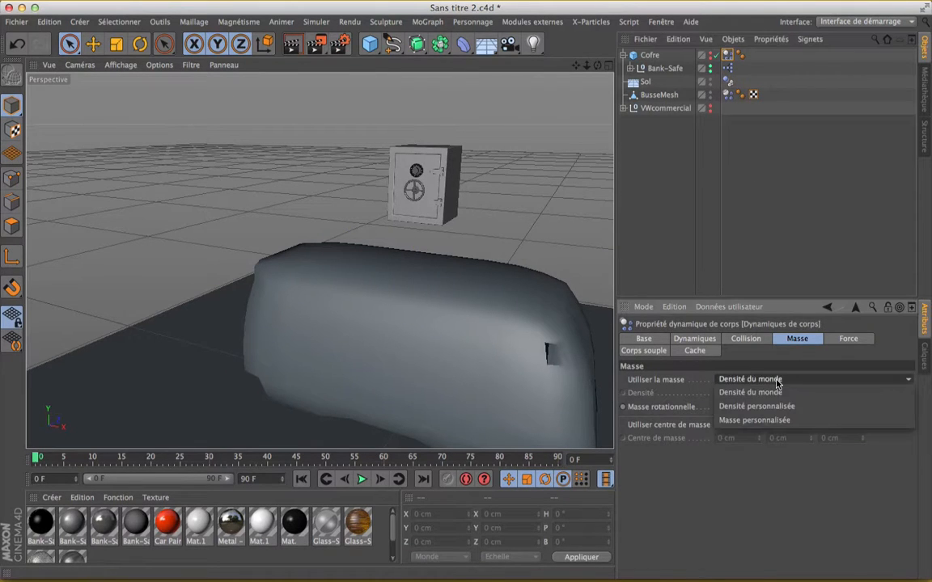
click(769, 405)
click(739, 394)
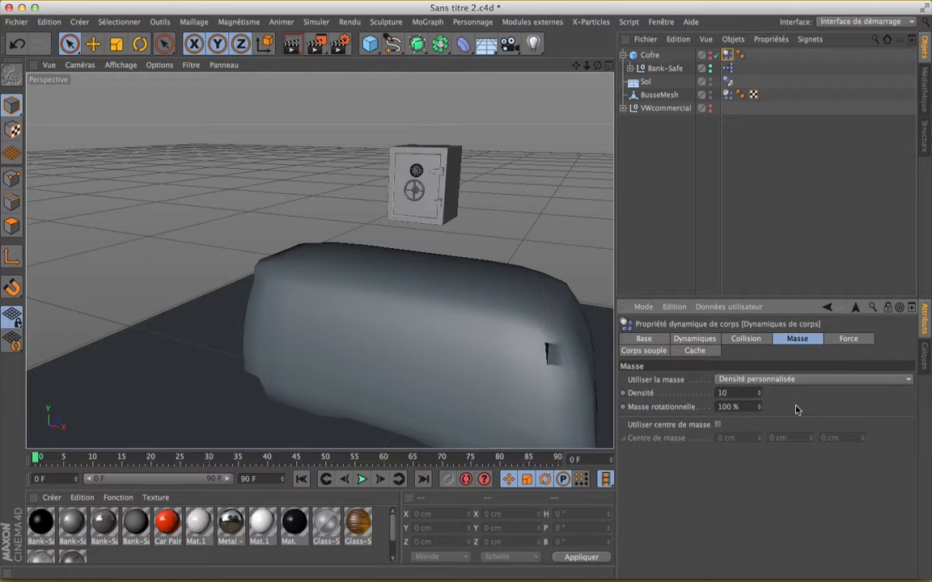
Select the Cofre cube and play the simulation to examine the heavier safe's impact on the van roof
click(650, 55)
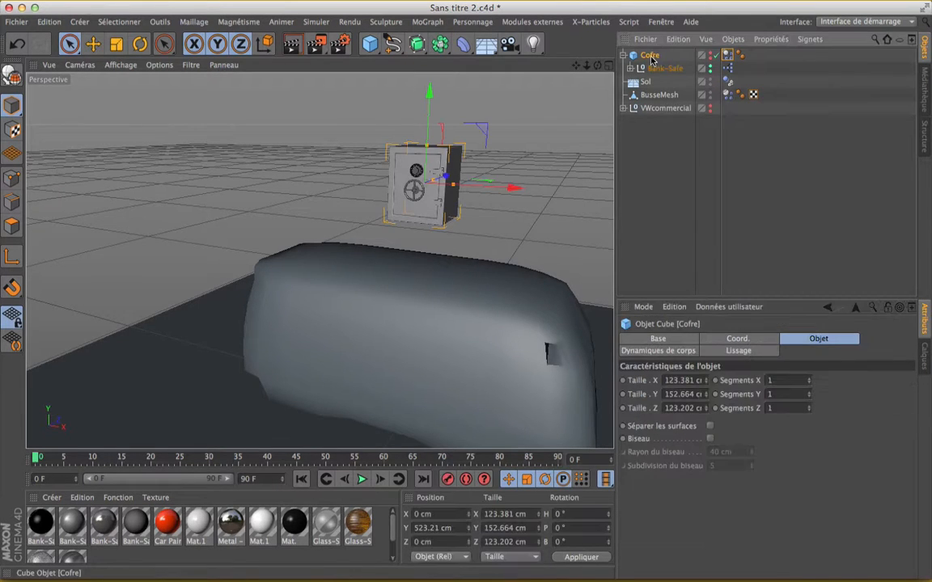
click(361, 480)
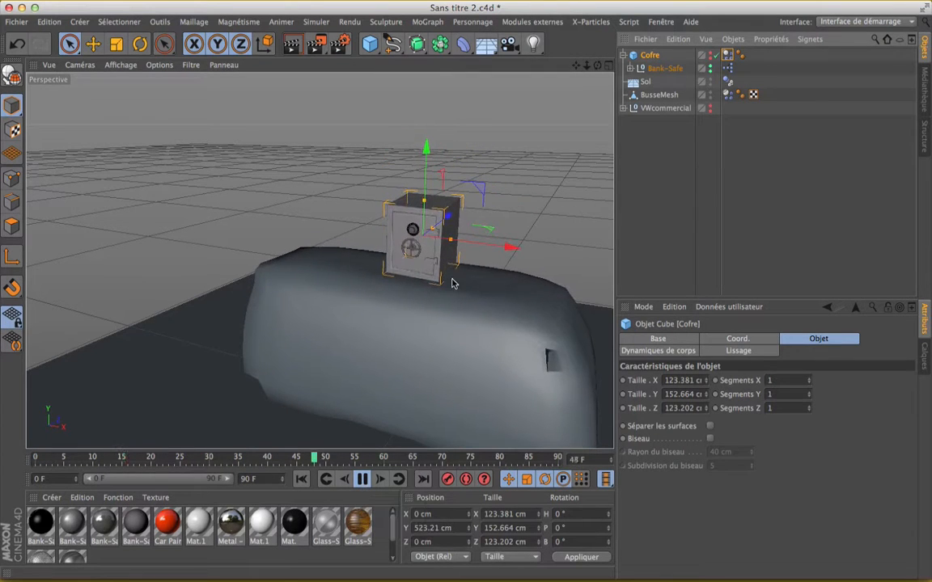
click(362, 479)
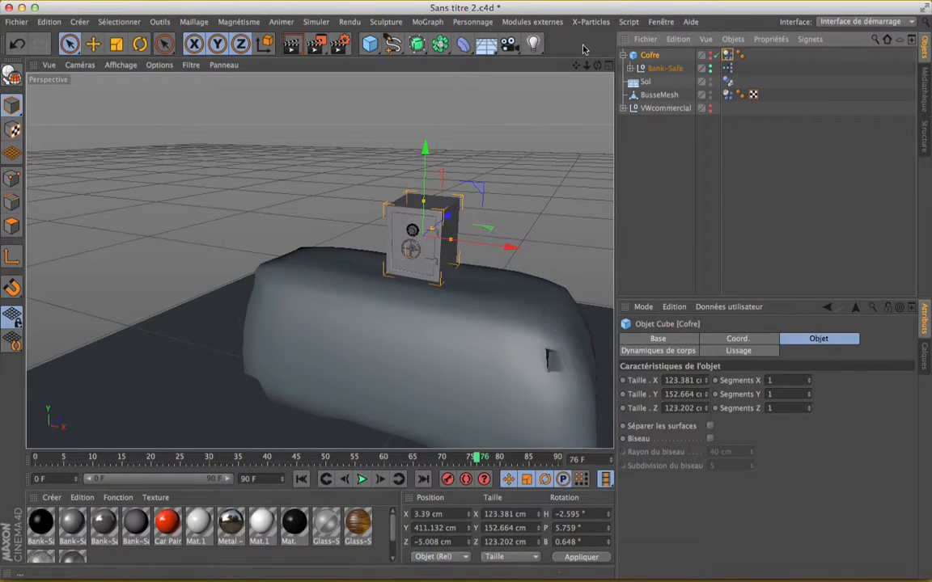
drag(576, 65, 495, 109)
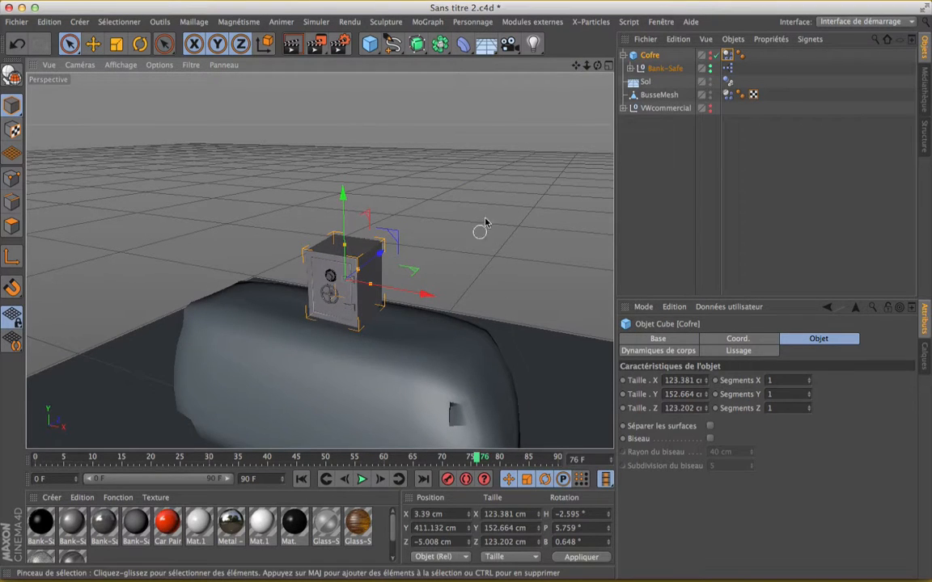
Return to the first frame and raise the Cofre cube along Y to about 1041 cm above the van
click(300, 479)
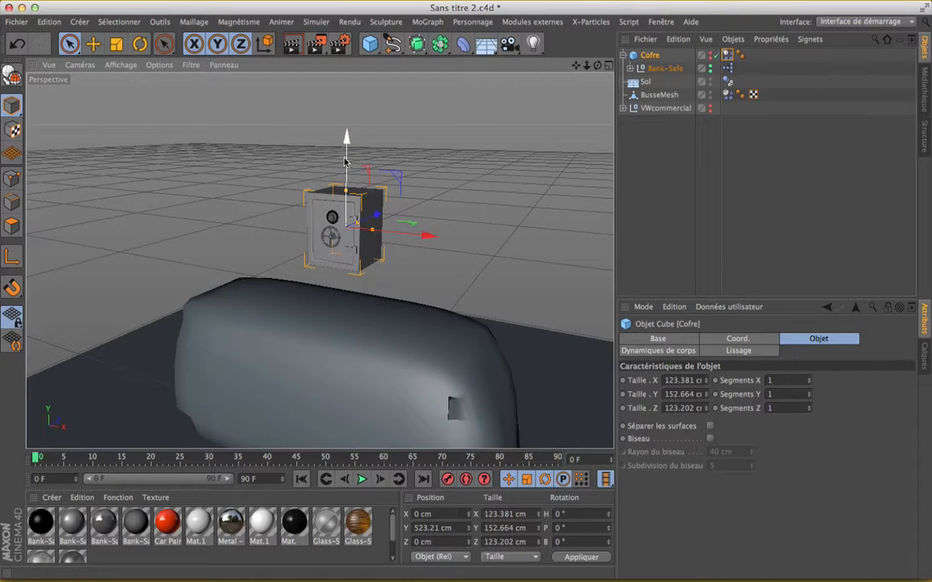
drag(345, 162, 346, 87)
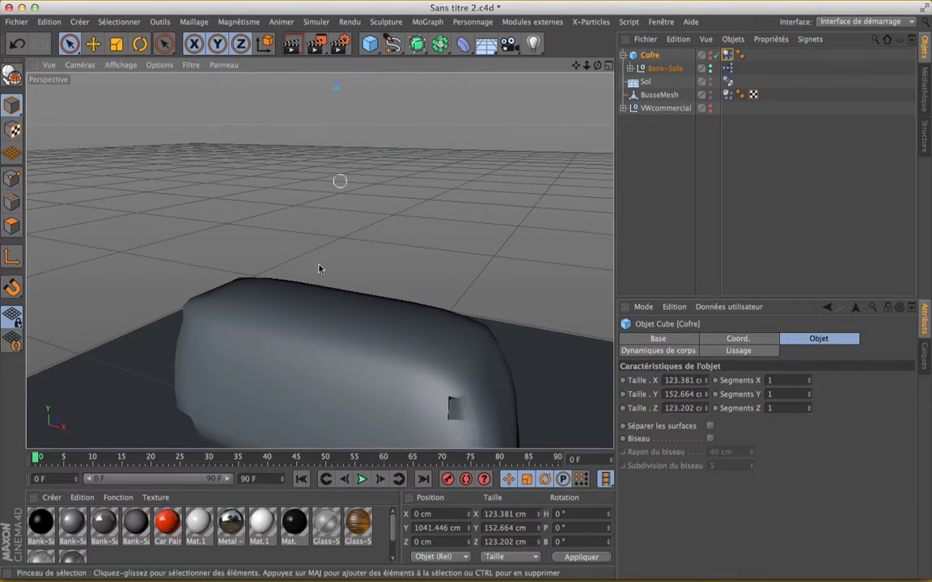
Play the simulation to examine the safe's impact from the greater height, and return to the first frame
click(362, 479)
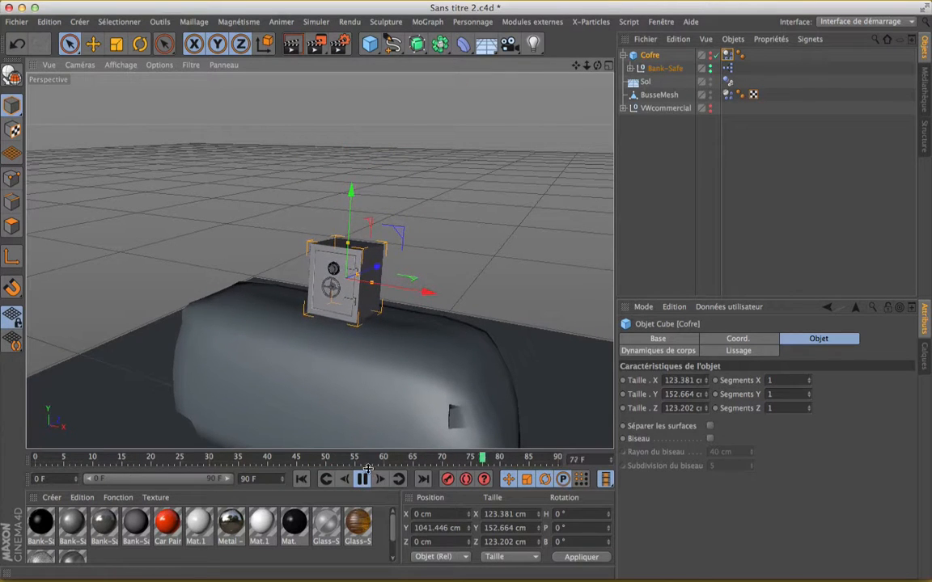
click(362, 479)
click(301, 478)
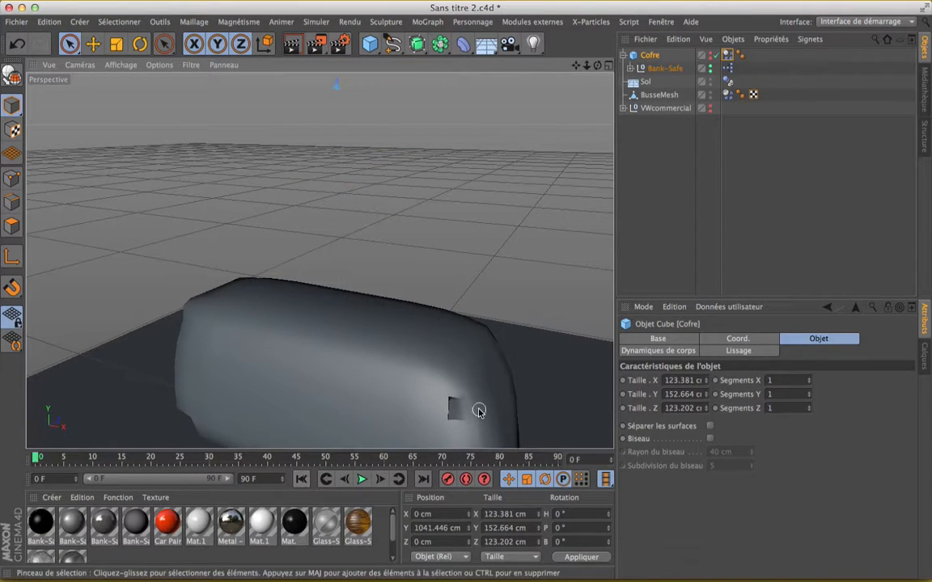
Lower the Cofre cube along Y to about 818 cm above the van
scroll(458, 394, down, 5)
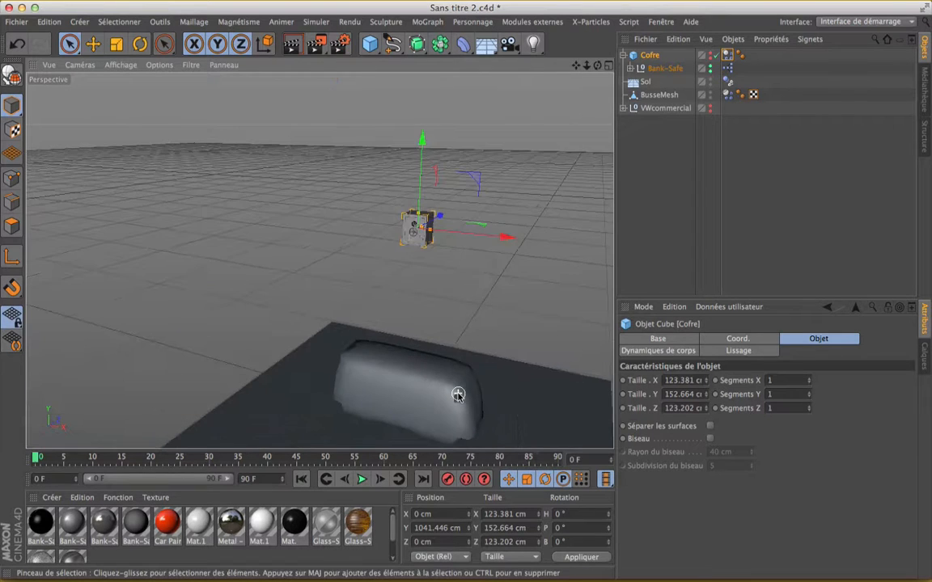
drag(426, 151, 422, 194)
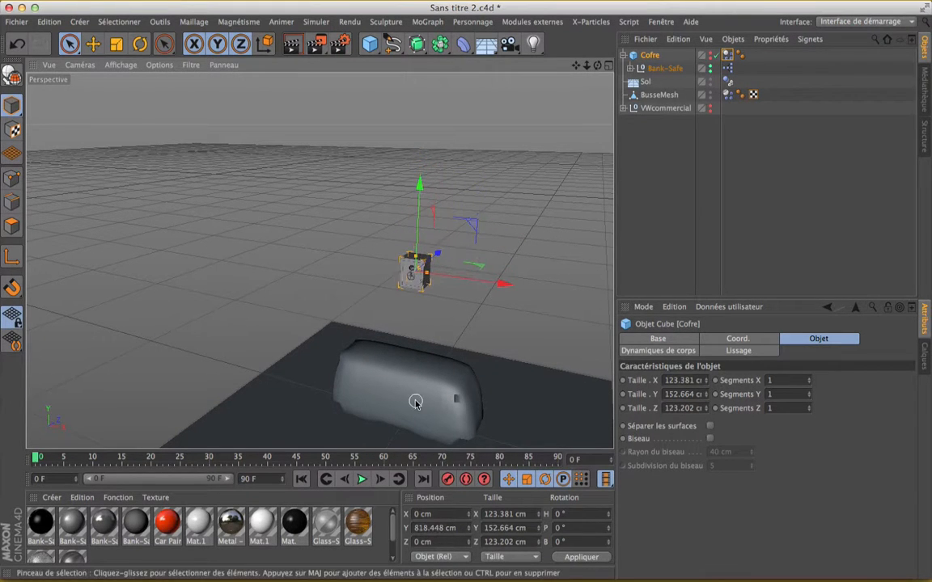
scroll(415, 402, up, 4)
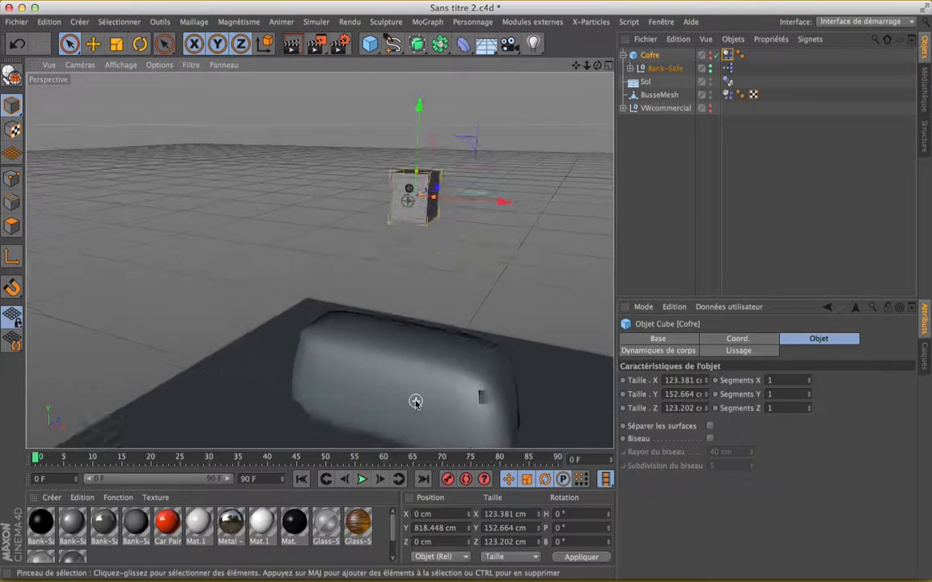
Set the custom density in the Cofre cube's dynamics tag to 100
click(728, 55)
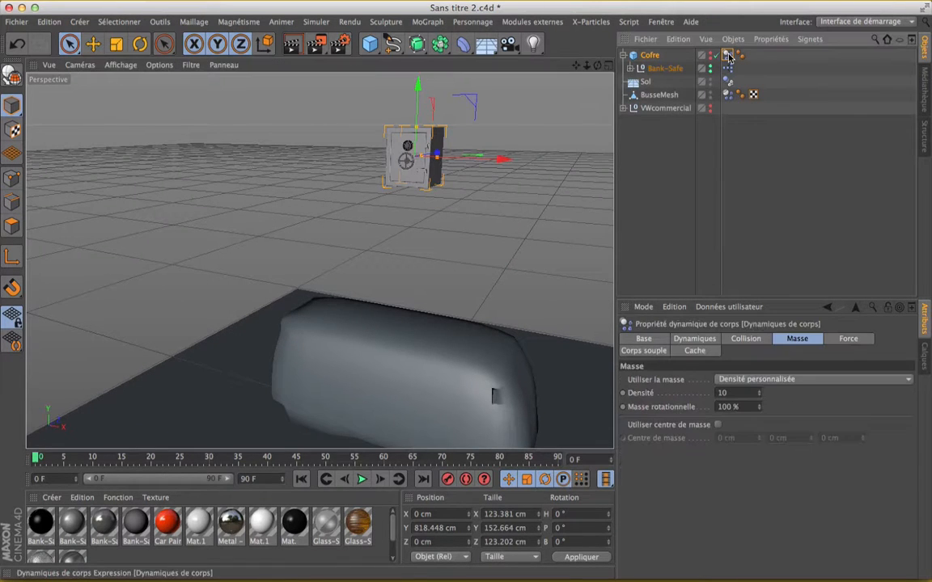
click(732, 394)
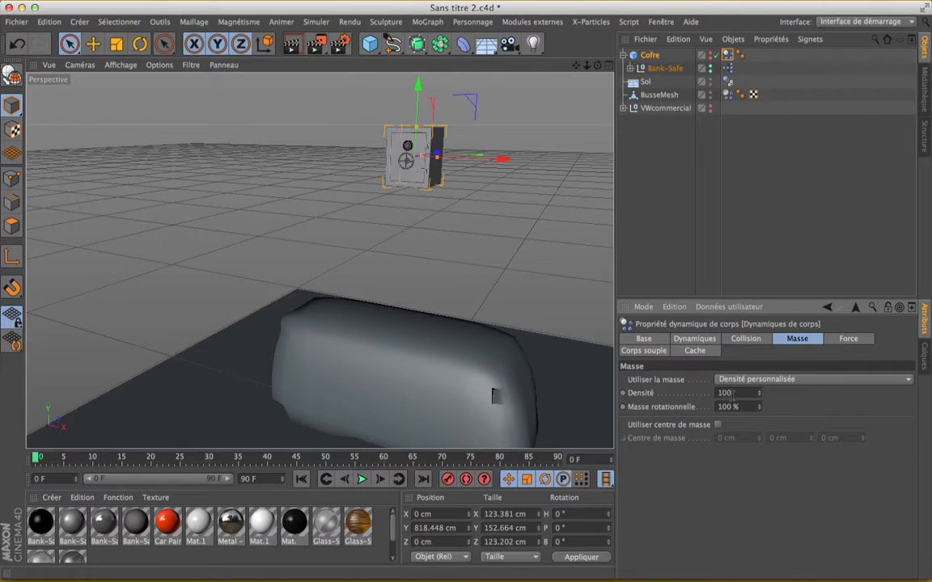
scroll(452, 389, up, 3)
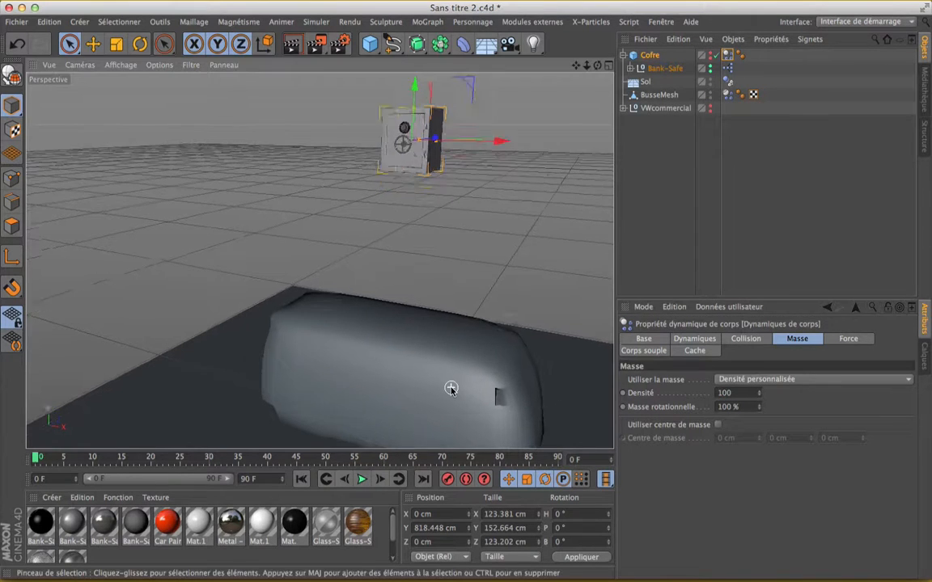
Play the simulation to examine how the much denser safe crushes the van roof, and return to the first frame
click(362, 479)
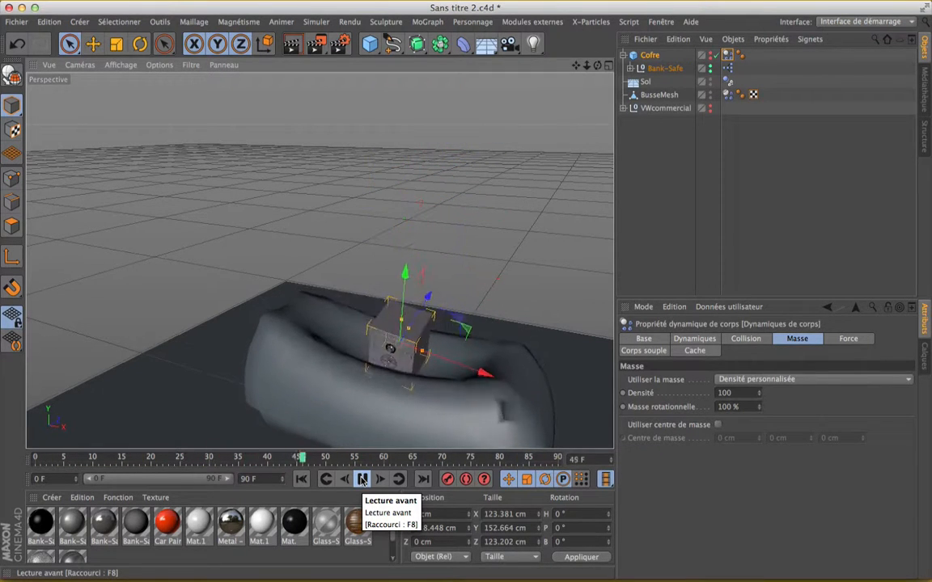
click(362, 479)
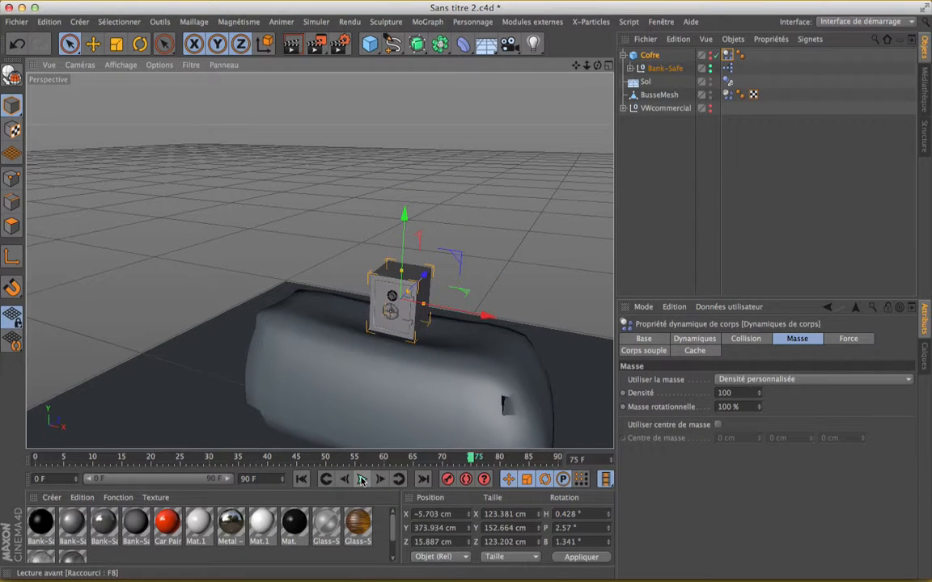
click(301, 479)
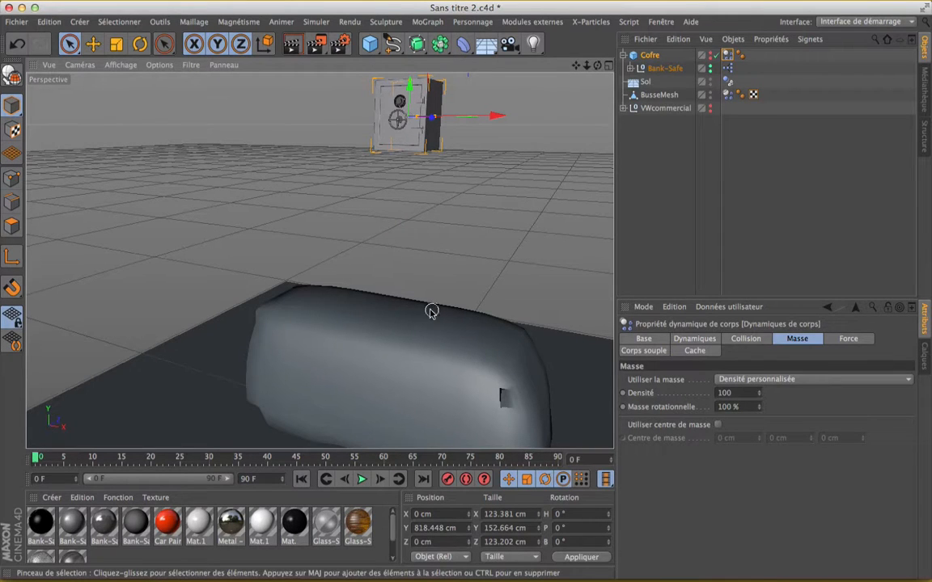
Shift the Cofre cube along X to about 258 cm, above the end of the van
right_click(365, 307)
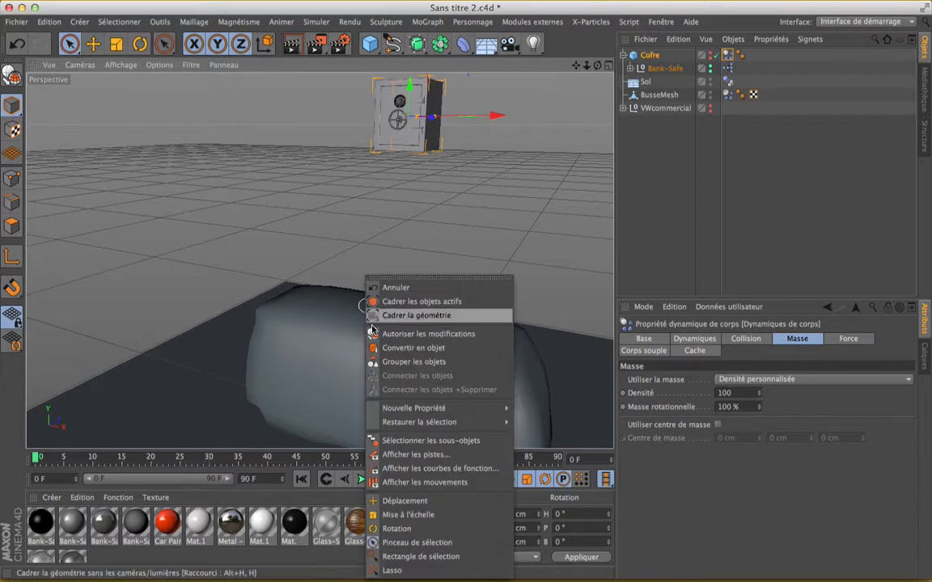
click(355, 238)
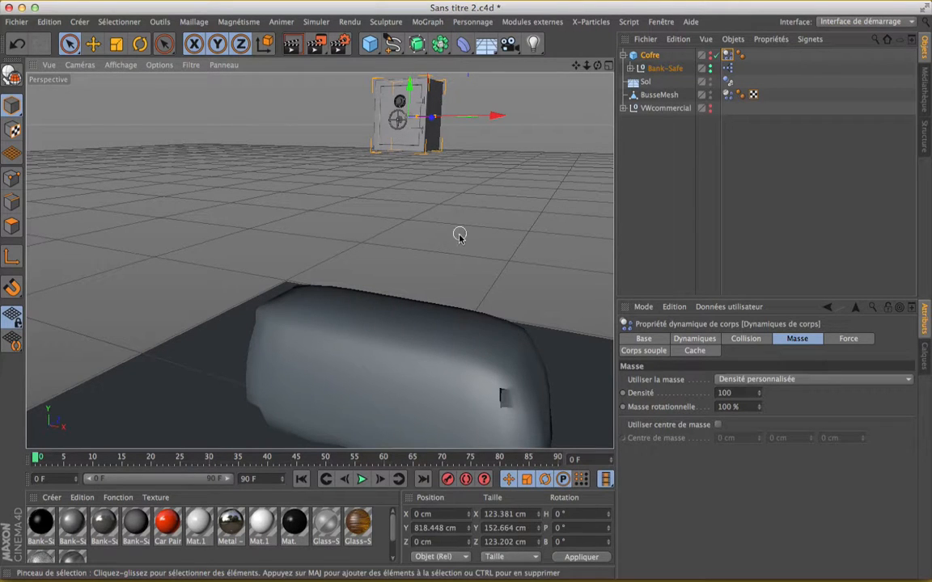
scroll(383, 365, up, 3)
scroll(384, 366, down, 5)
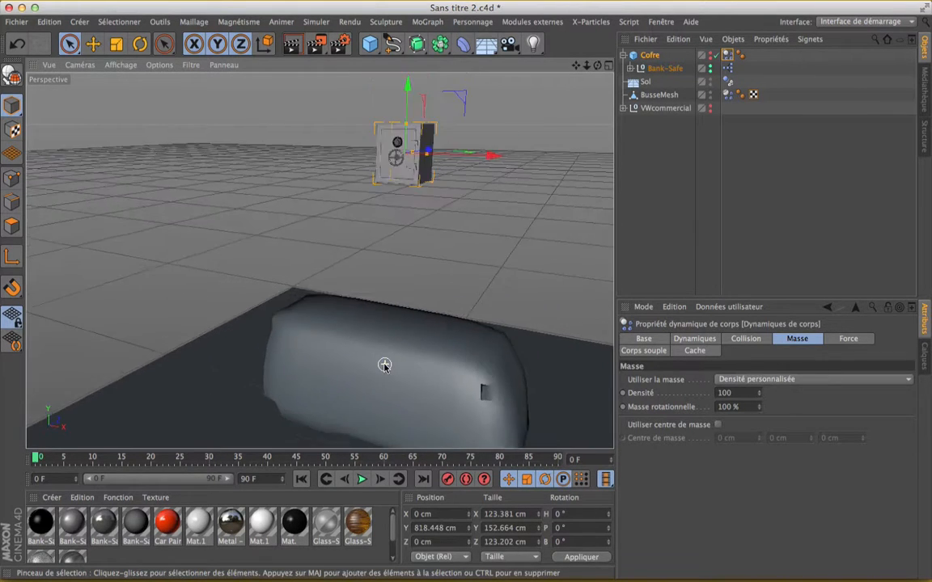
drag(576, 66, 555, 1)
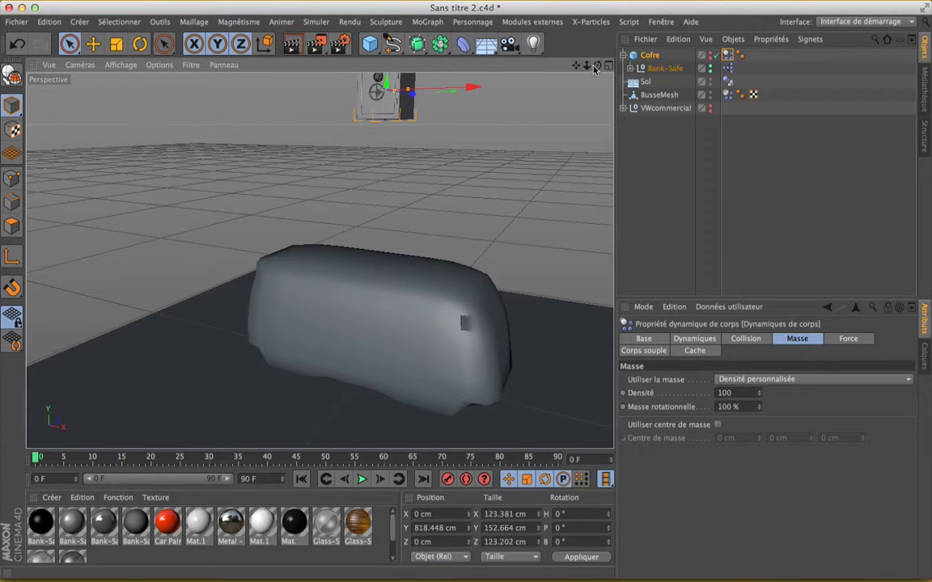
drag(596, 67, 683, 129)
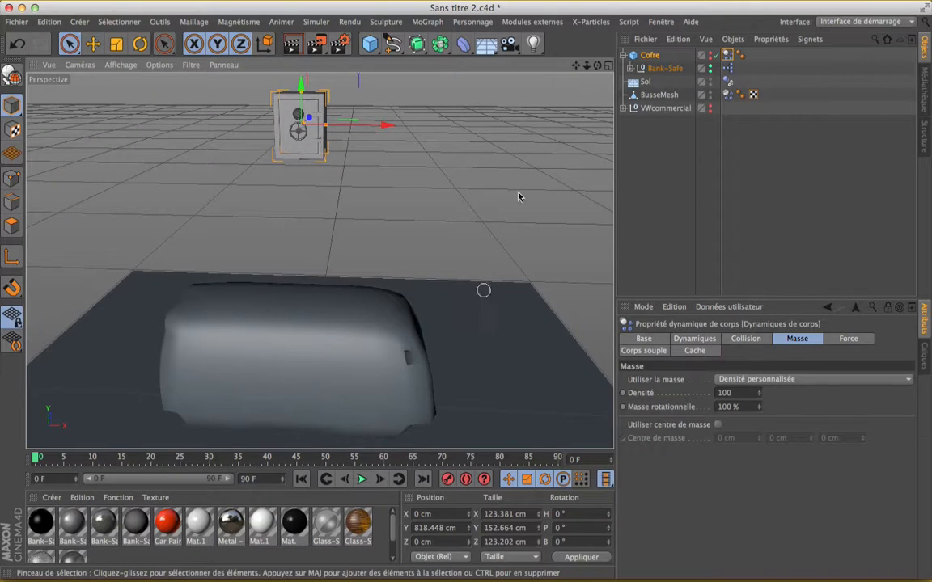
drag(576, 65, 527, 15)
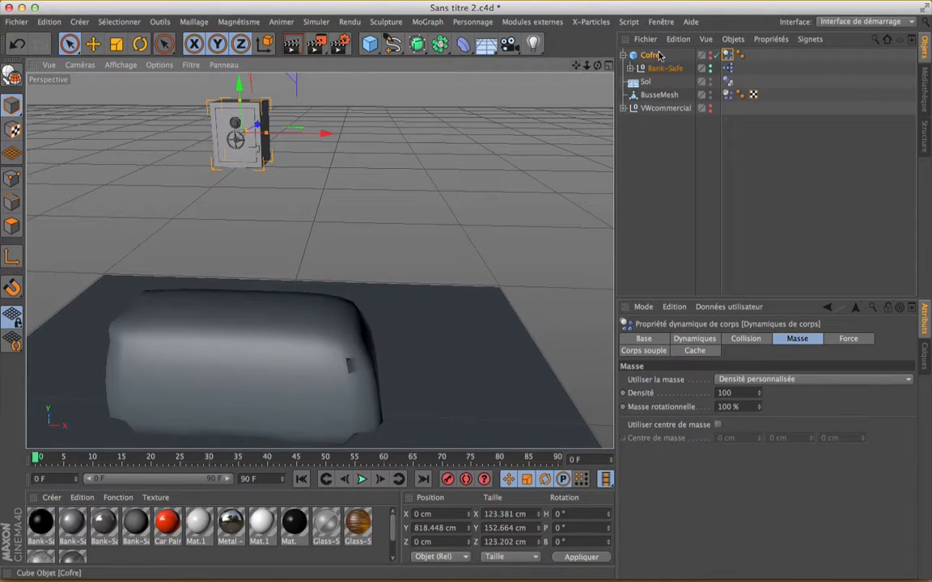
drag(325, 135, 424, 151)
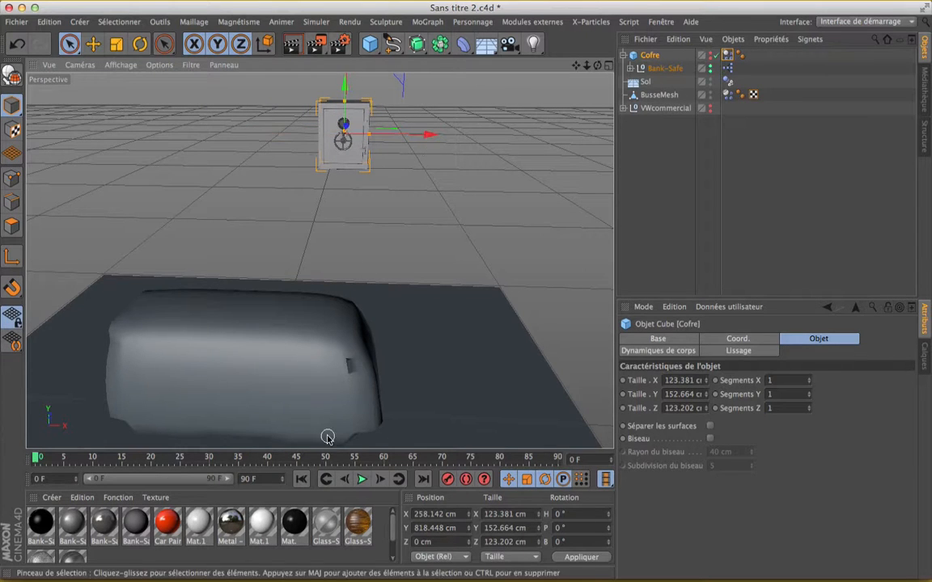
Play the simulation to examine the safe hitting the van's end, and return to the first frame
click(362, 480)
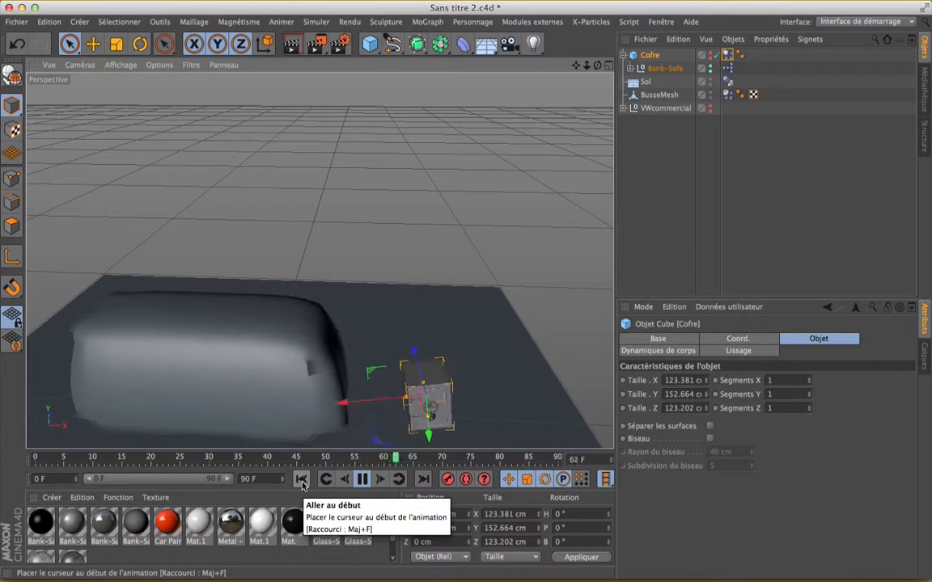
click(301, 480)
click(361, 479)
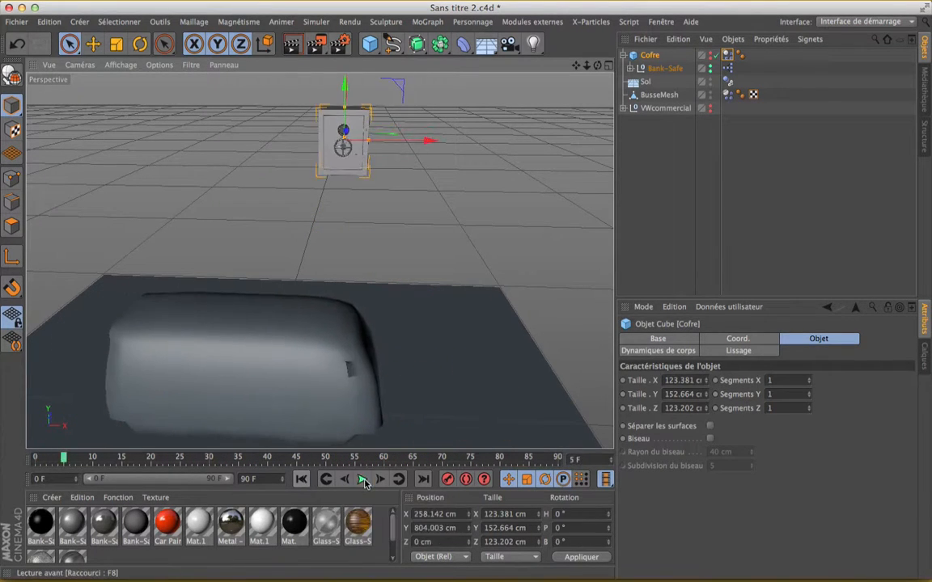
click(300, 480)
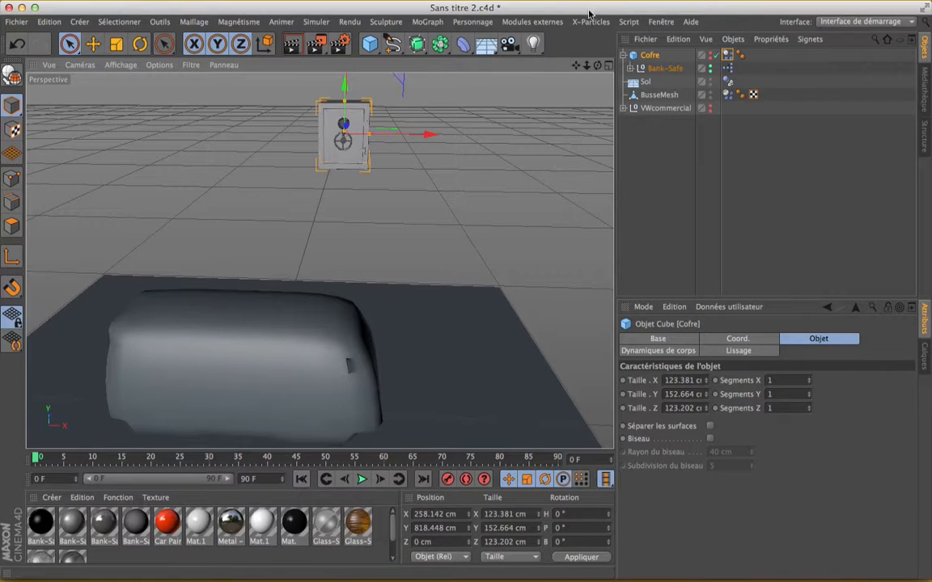
Set the shape-preservation Limite élasticité to 1 cm in the soft-body settings of BusseMesh's dynamics tag
click(726, 95)
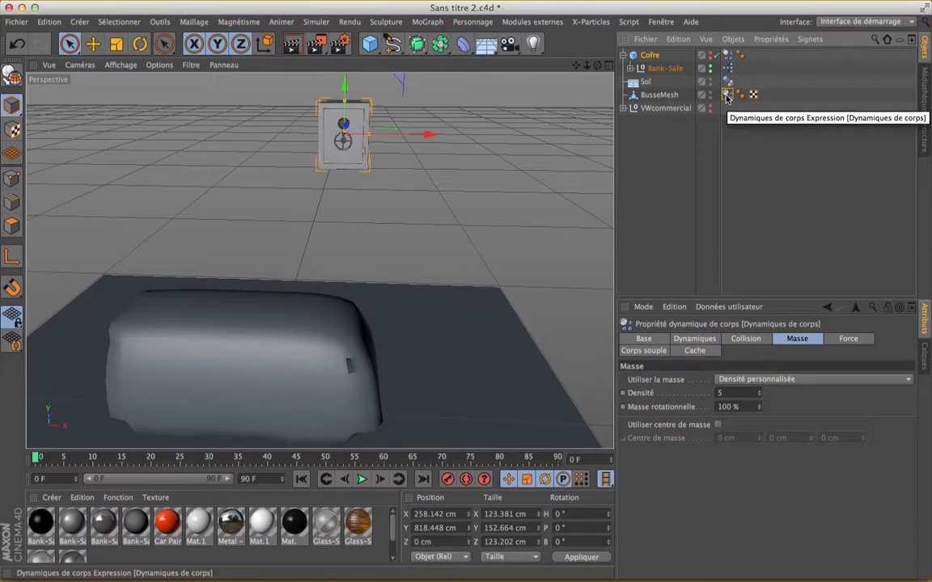
click(713, 97)
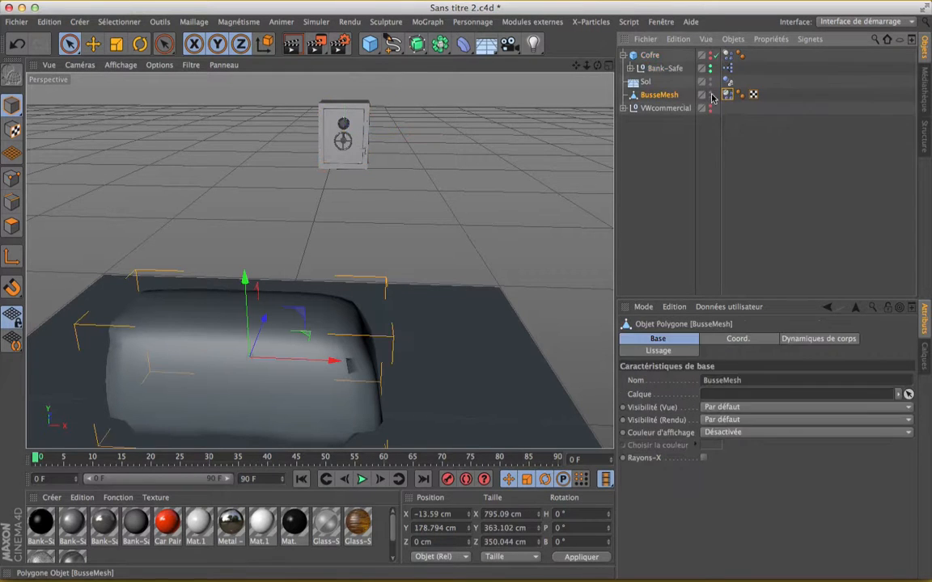
click(726, 94)
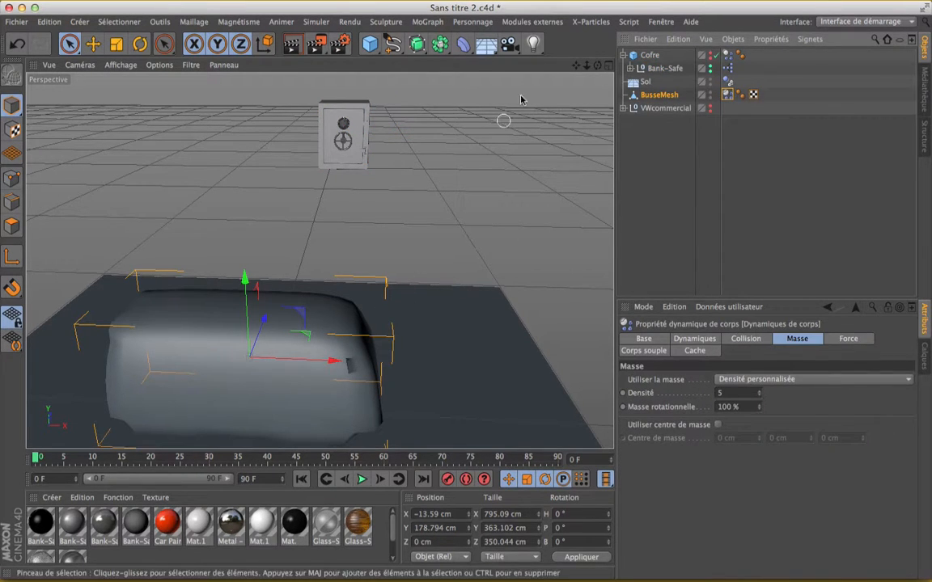
drag(575, 66, 415, 260)
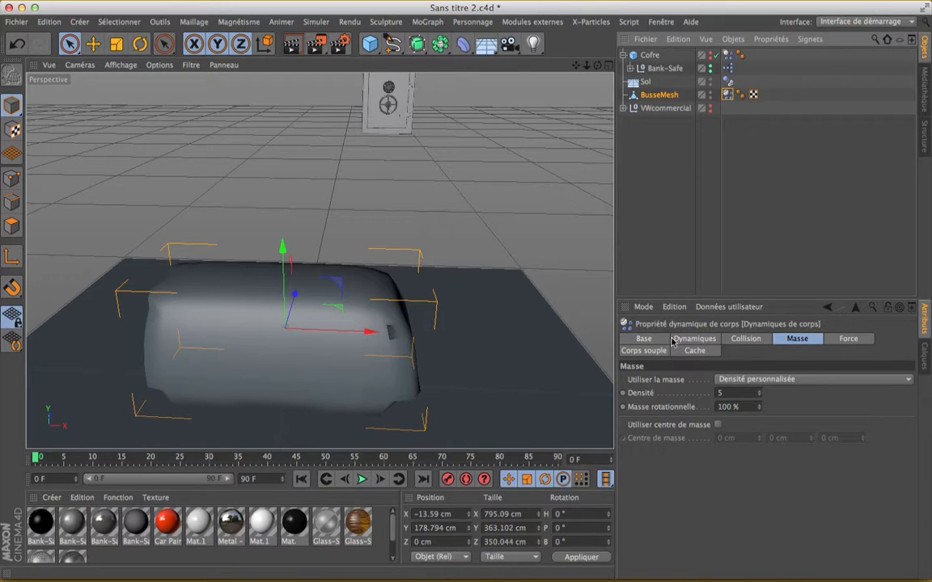
click(645, 352)
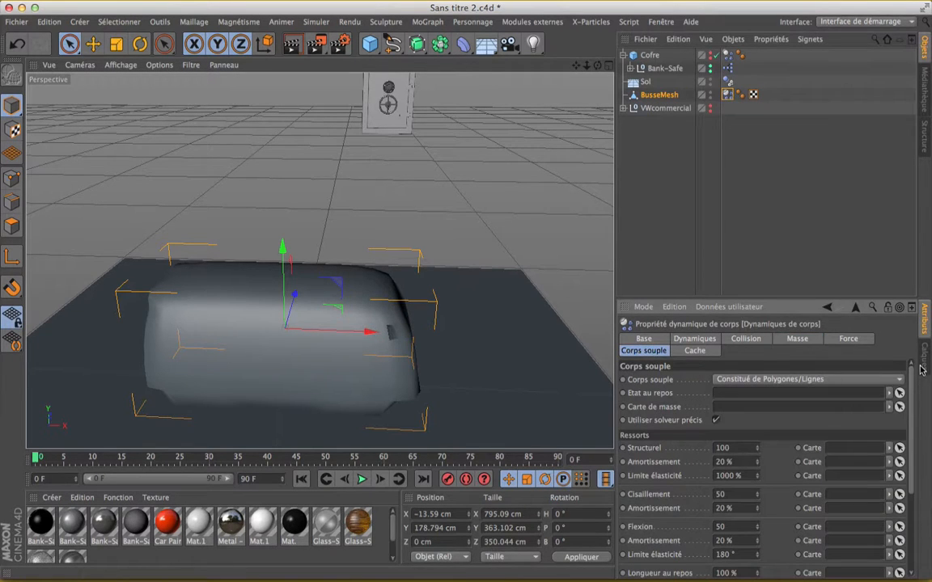
drag(910, 386, 910, 469)
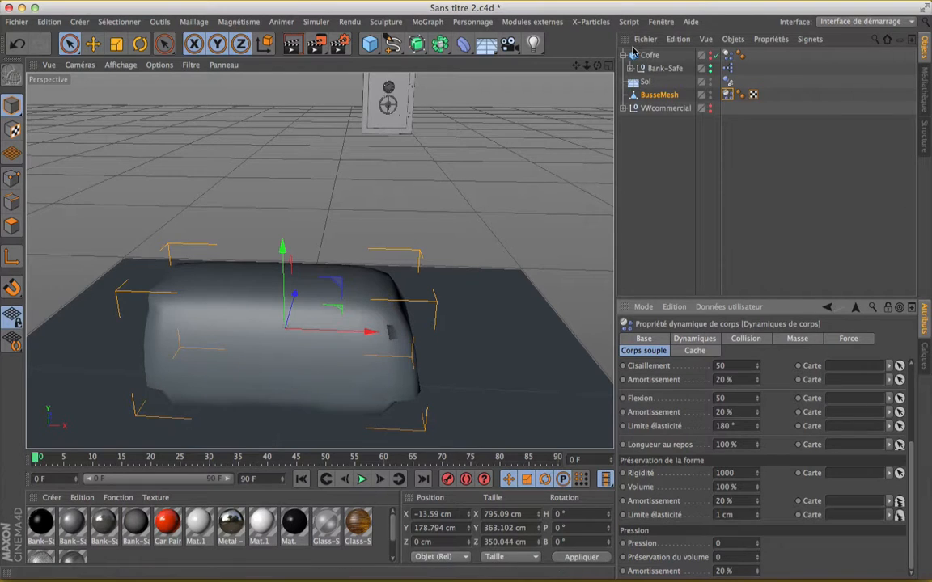
Play the simulation to examine the dent the safe leaves in the van, and pause it
click(362, 480)
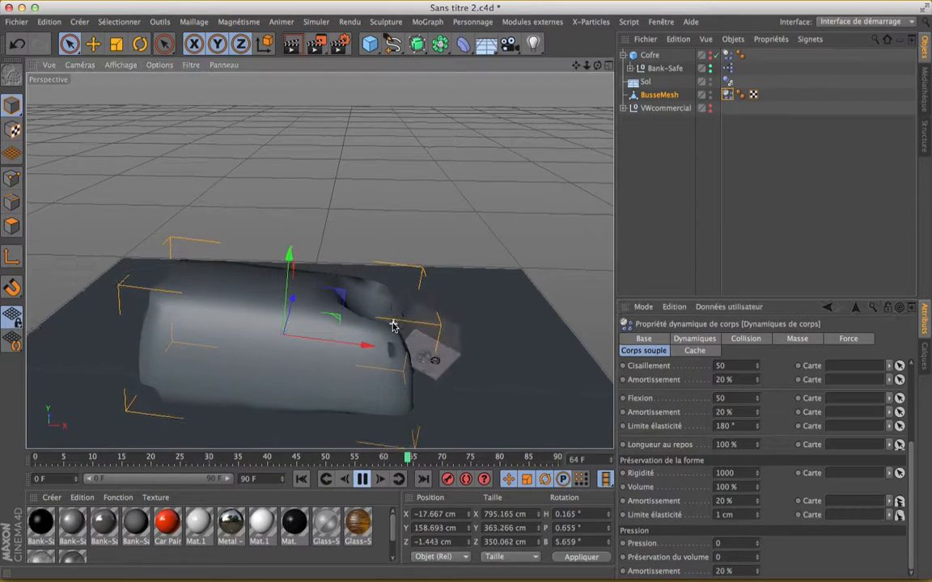
scroll(393, 324, up, 5)
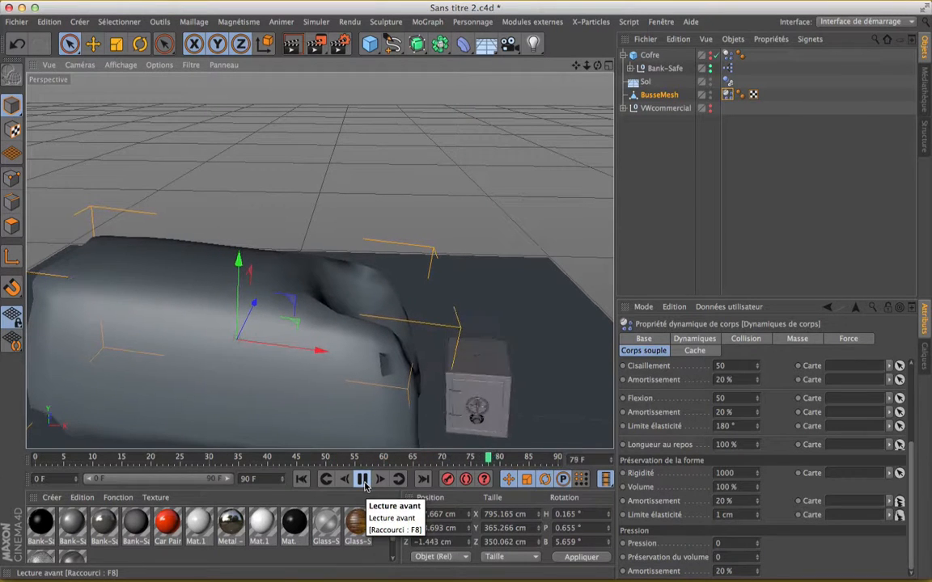
click(364, 481)
Extend the animation's end to frame 300 and return to the first frame
double_click(256, 479)
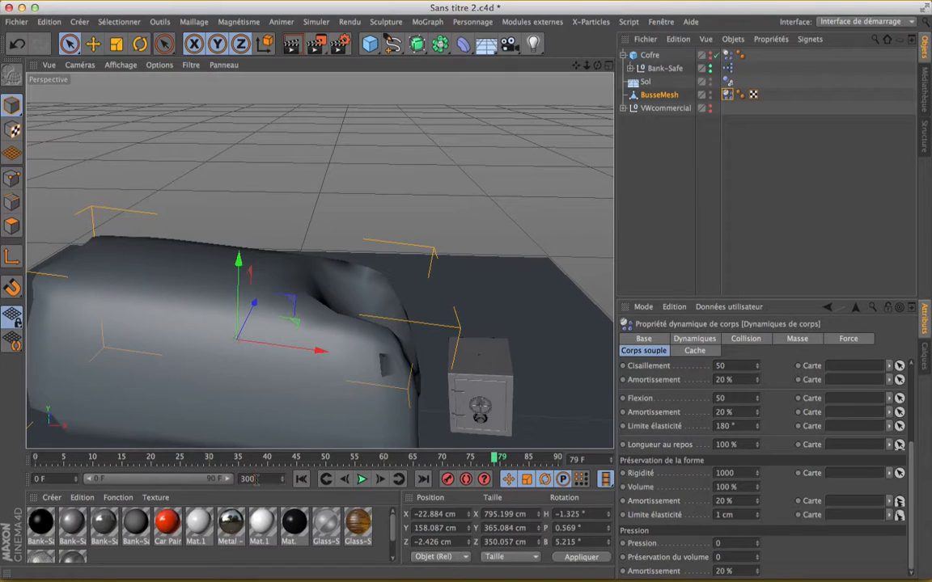
text(300)
key(Return)
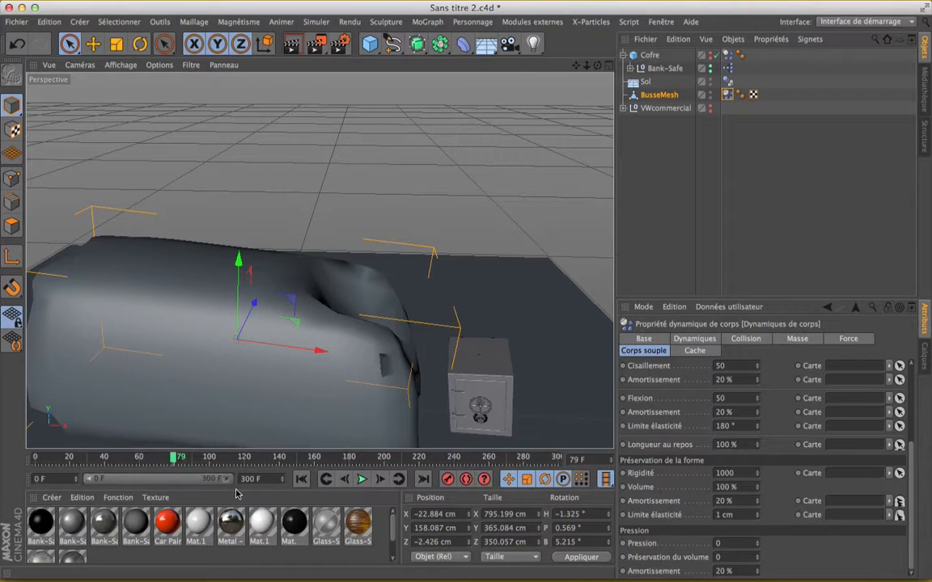
click(301, 479)
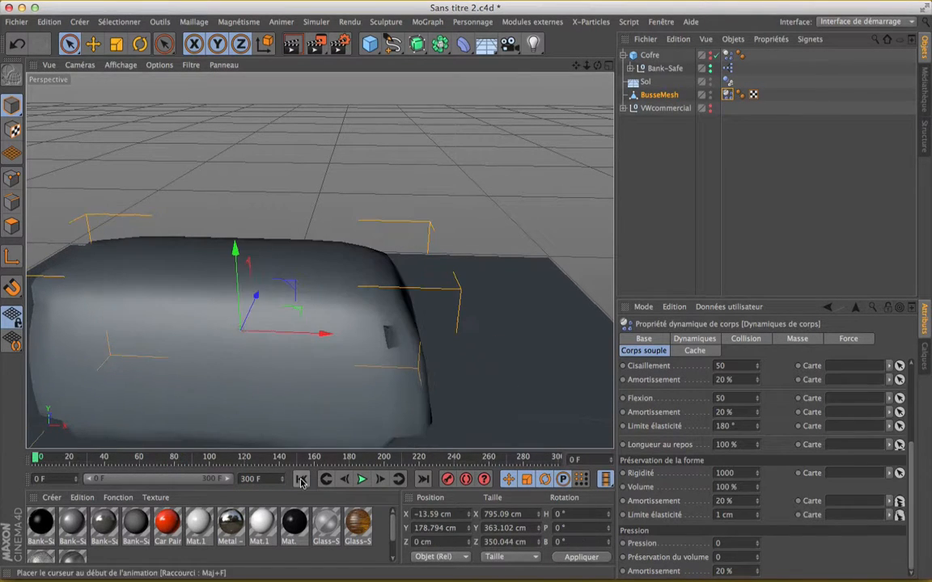
Move the Cofre cube back along X to about 99 cm, over the van's roof
click(647, 55)
scroll(366, 178, down, 5)
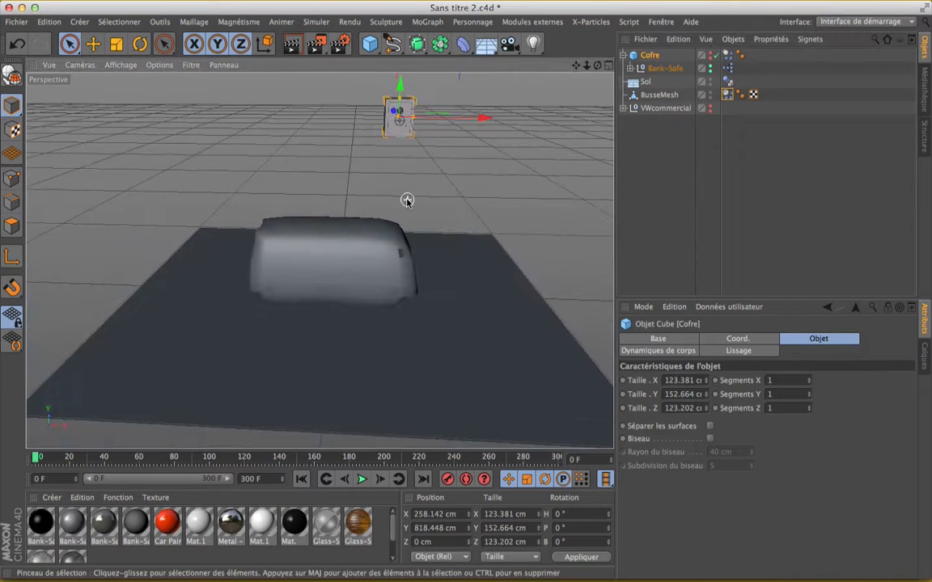
drag(479, 119, 442, 119)
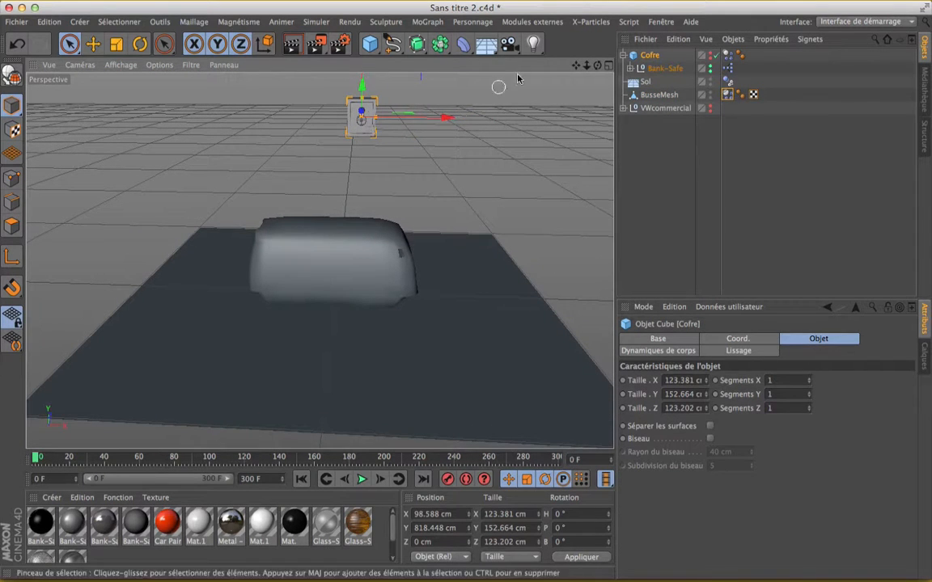
drag(576, 64, 571, 103)
scroll(392, 229, up, 5)
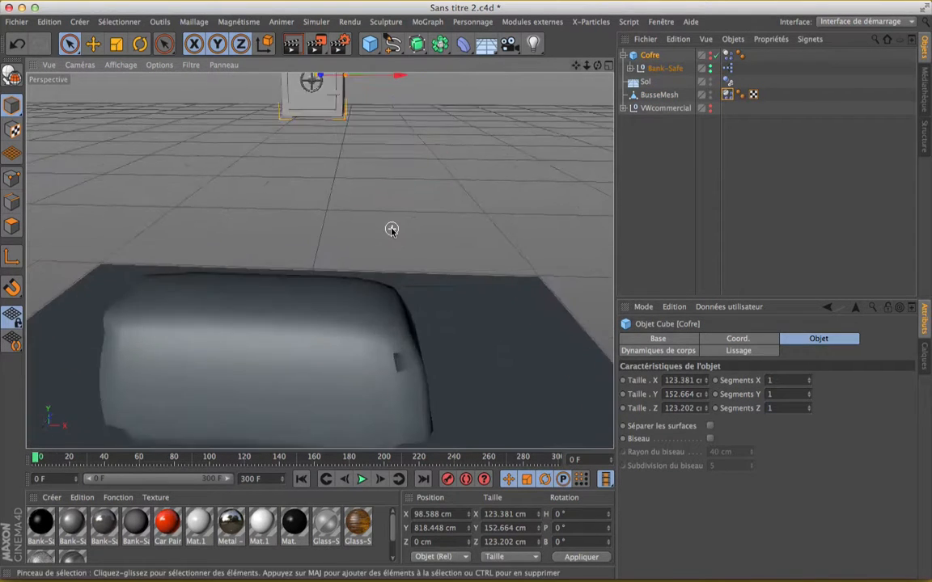
Play the simulation to examine the safe's impact on the van roof up close, and return to the first frame
click(361, 479)
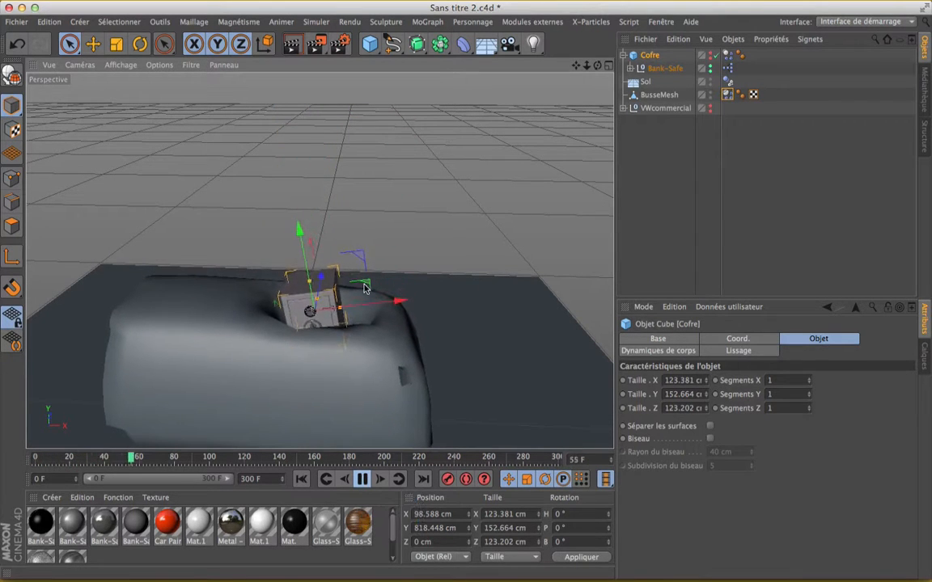
scroll(364, 287, up, 5)
scroll(364, 287, down, 5)
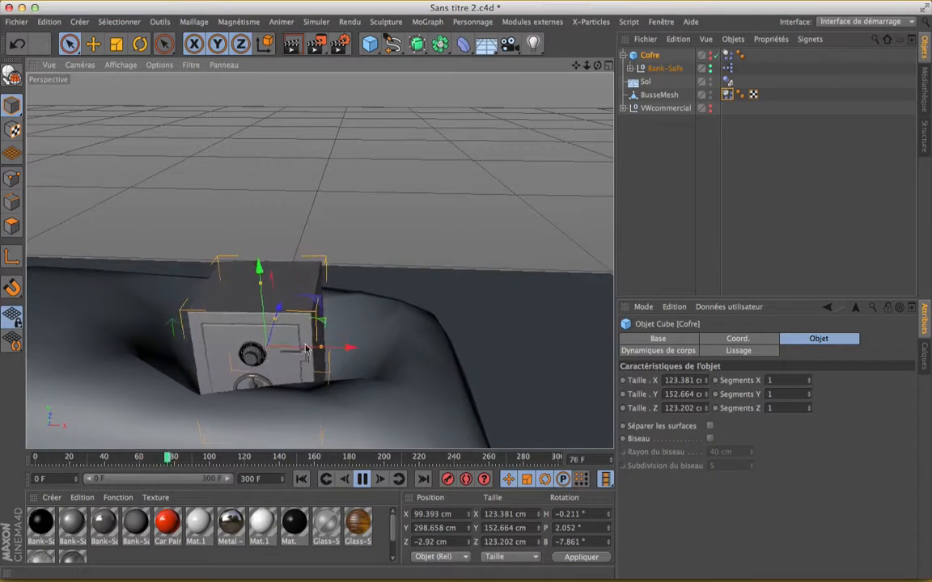
scroll(304, 348, down, 5)
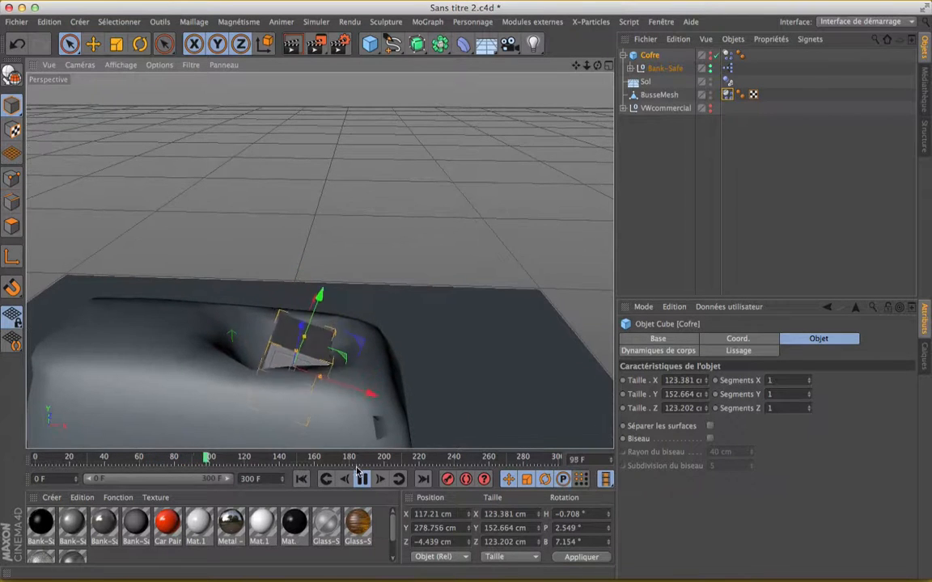
click(364, 480)
click(301, 479)
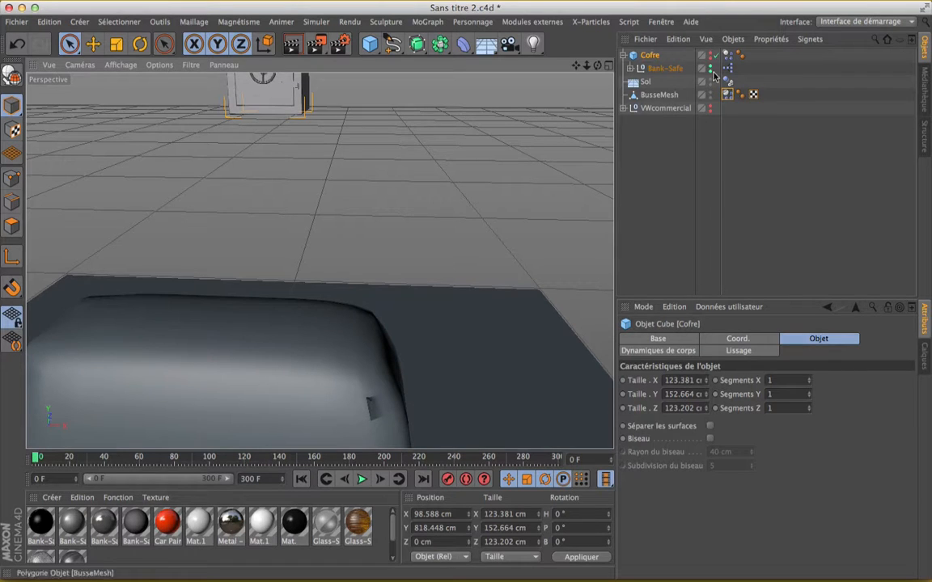
Review the soft-body settings of BusseMesh's dynamics tag and replay the drop to examine the roof dent
click(727, 95)
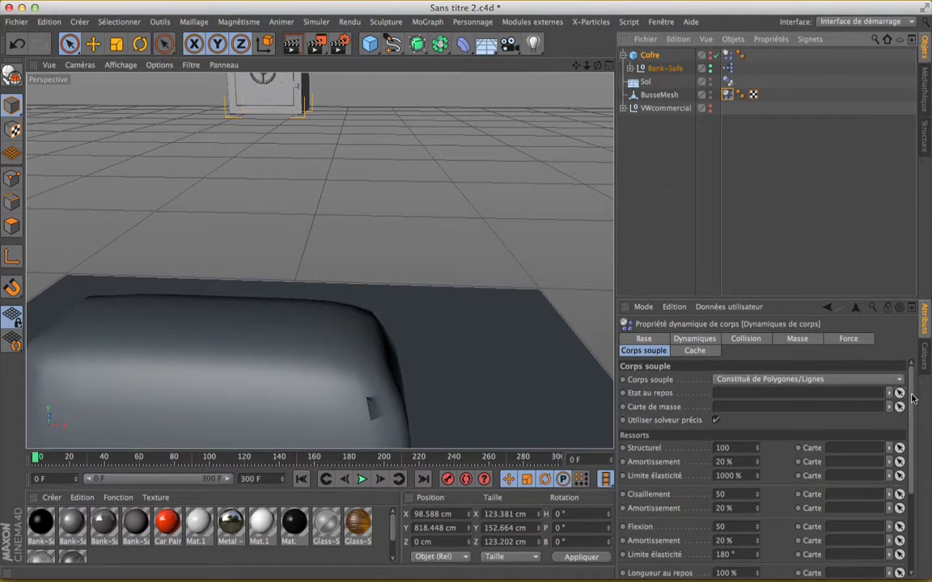
drag(912, 397, 917, 505)
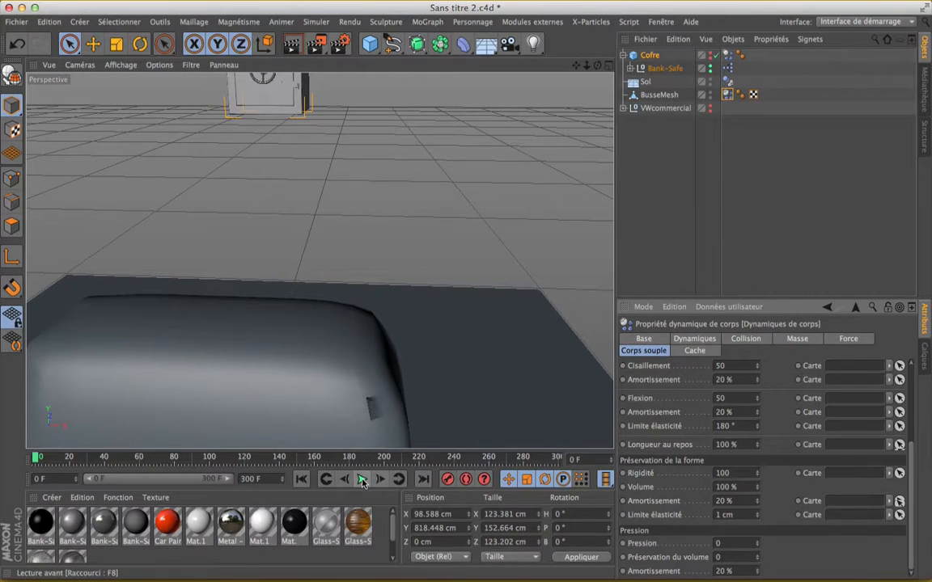
click(362, 479)
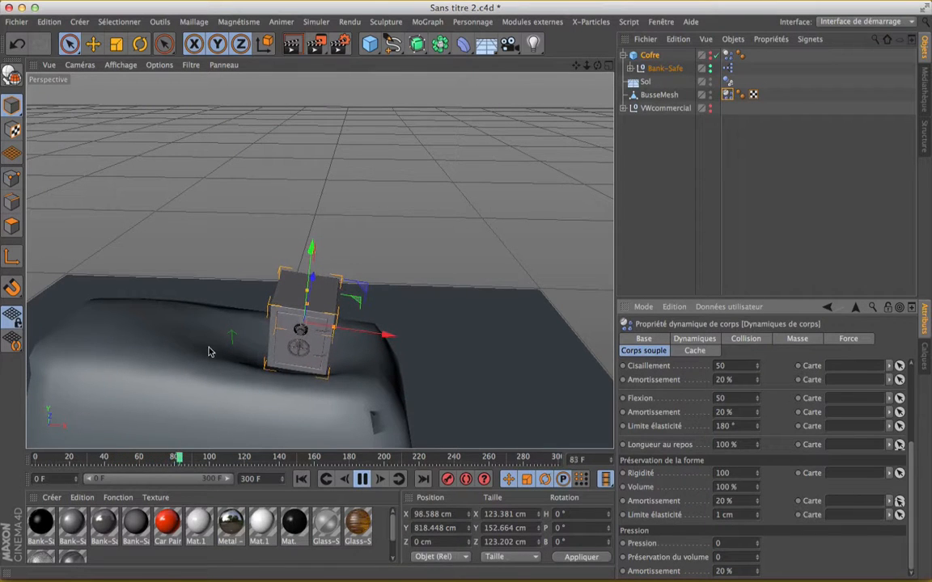
click(361, 479)
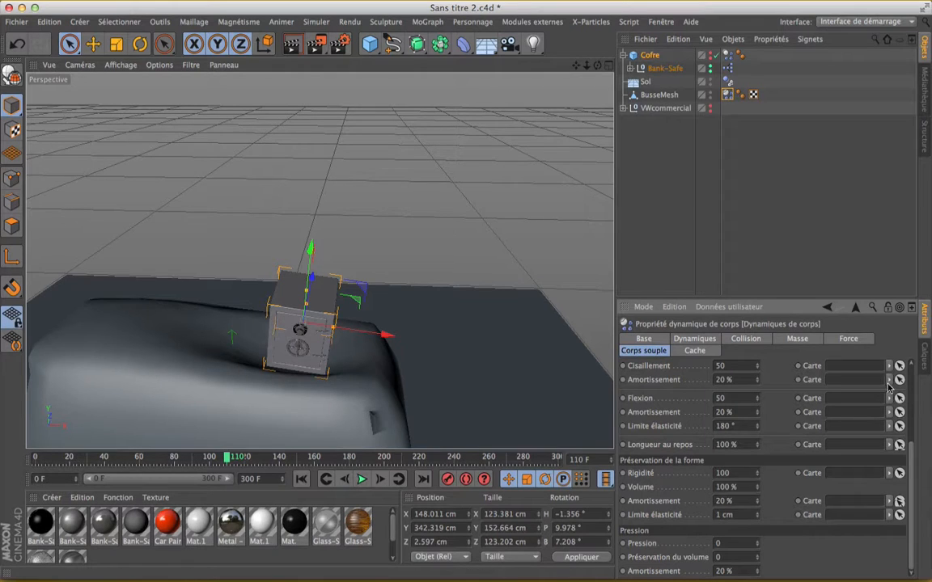
Set the soft-body springs' Structurel to 1000 and their Limite élasticité to 1 %, and return to the first frame
drag(908, 454, 901, 360)
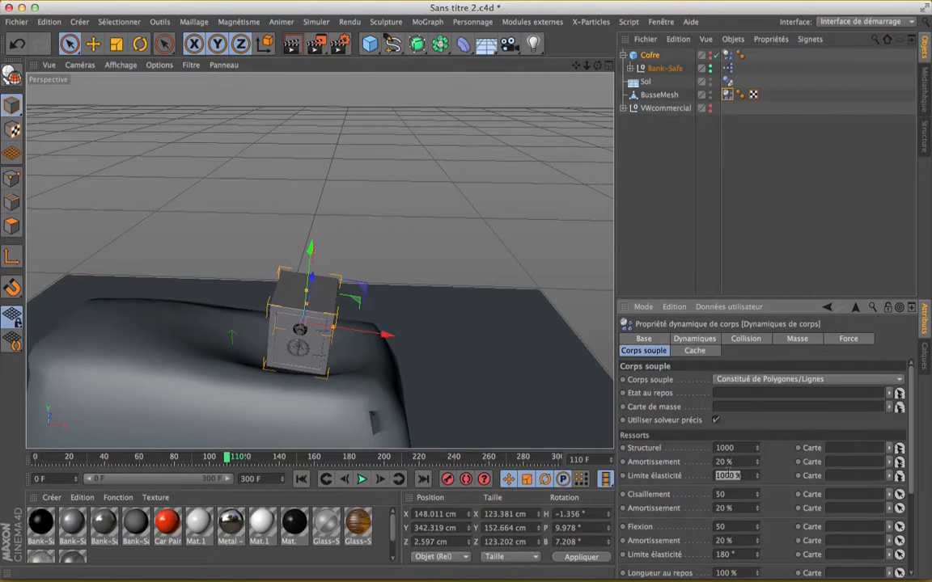
text(1)
key(Return)
click(300, 479)
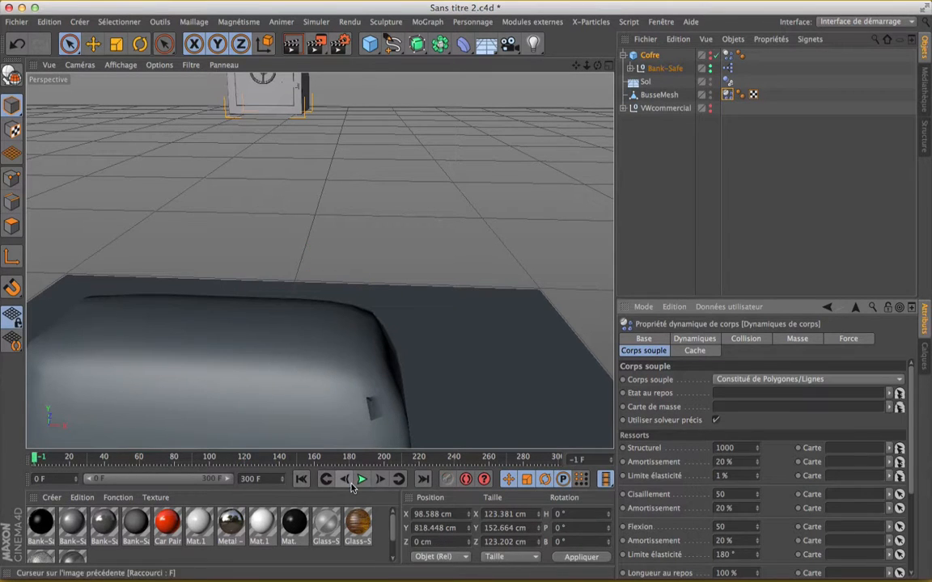
Play the safe drop twice from the start to examine how the van roof deforms with the new spring values
click(362, 480)
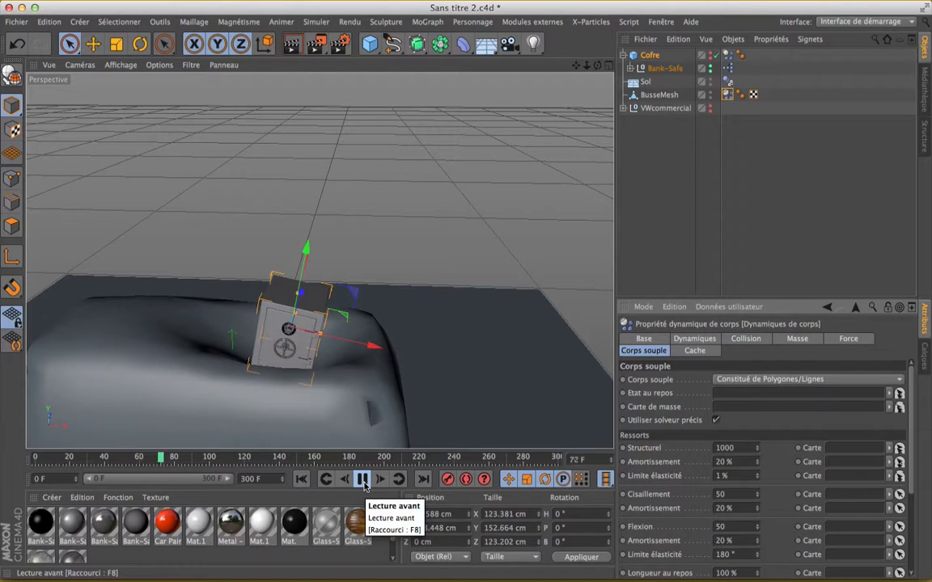
click(364, 483)
click(302, 482)
click(358, 483)
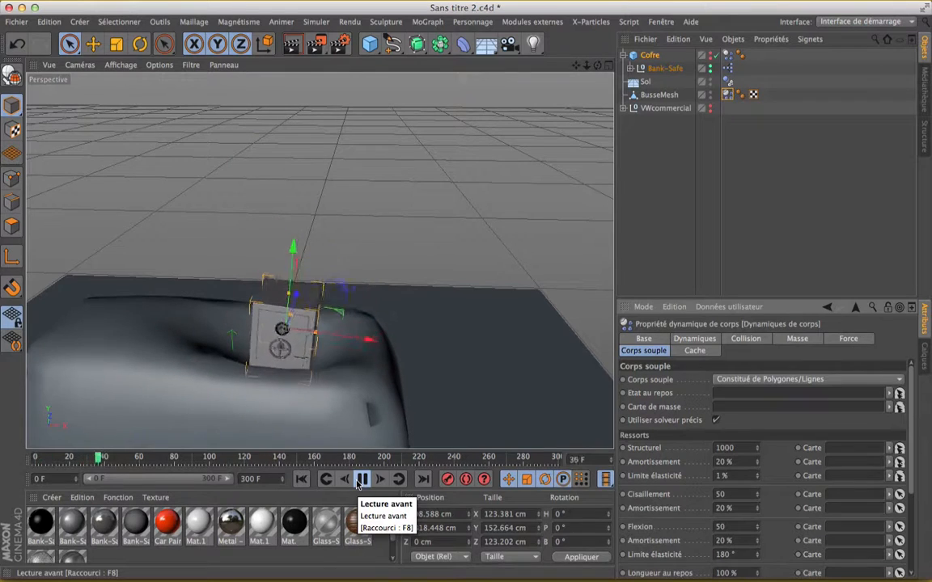
click(361, 480)
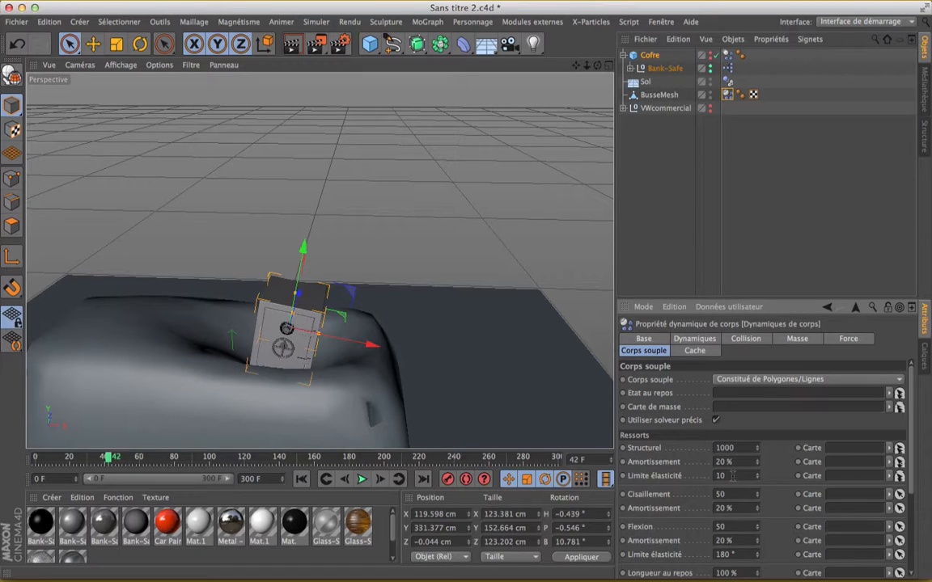
Try a structural spring Limite élasticité of 10 % and replay the drop from the first frame
click(301, 479)
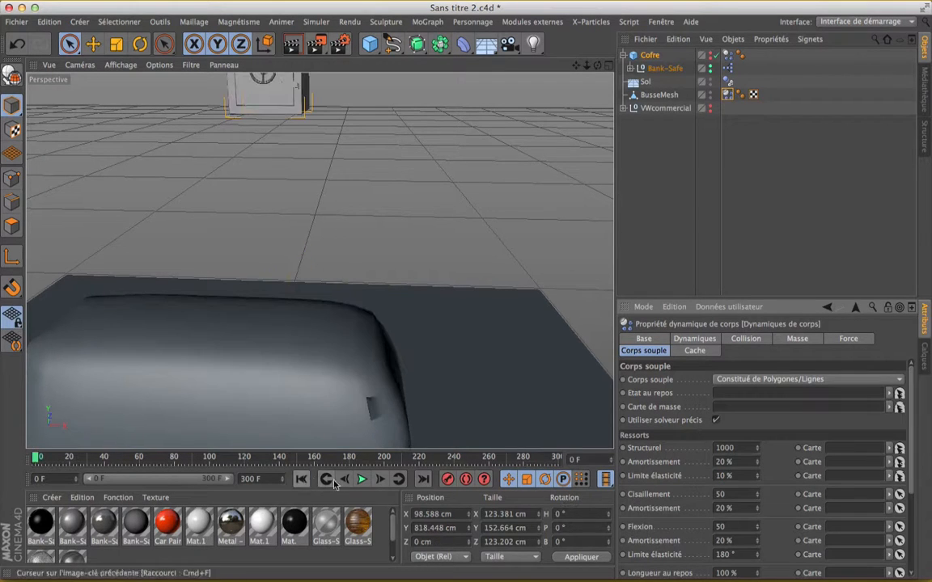
click(362, 479)
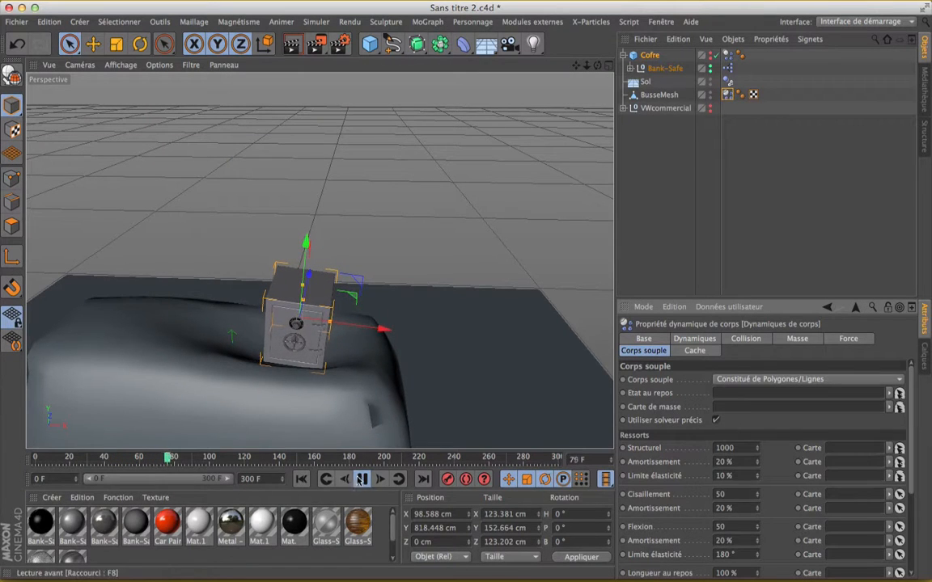
click(301, 479)
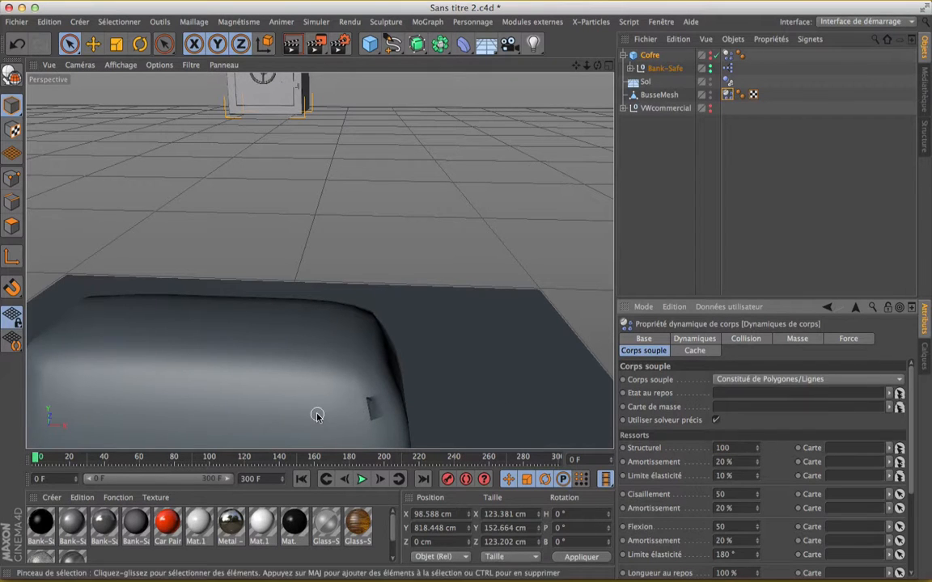
Try a Structurel value of 100 for the springs, replay the drop and return to the first frame
click(362, 479)
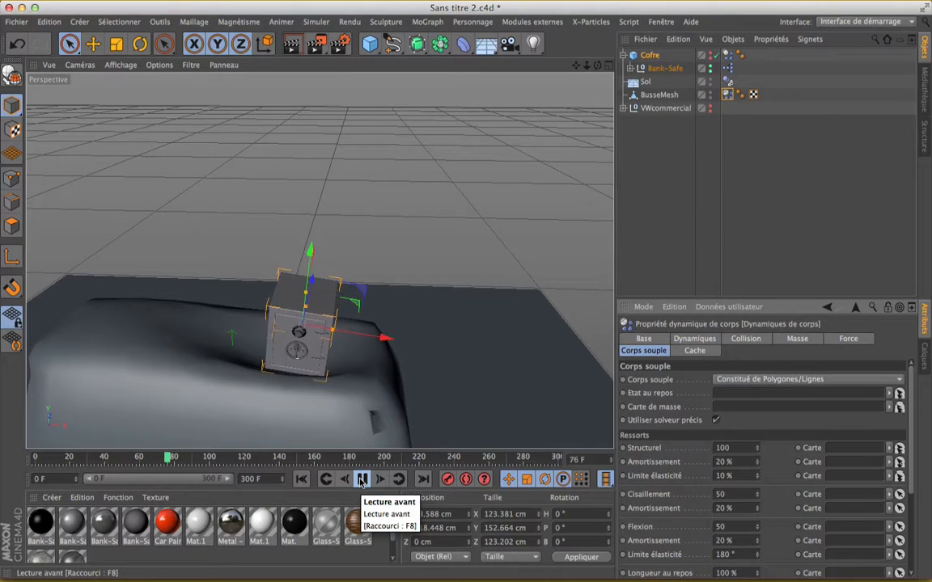
click(362, 480)
click(301, 479)
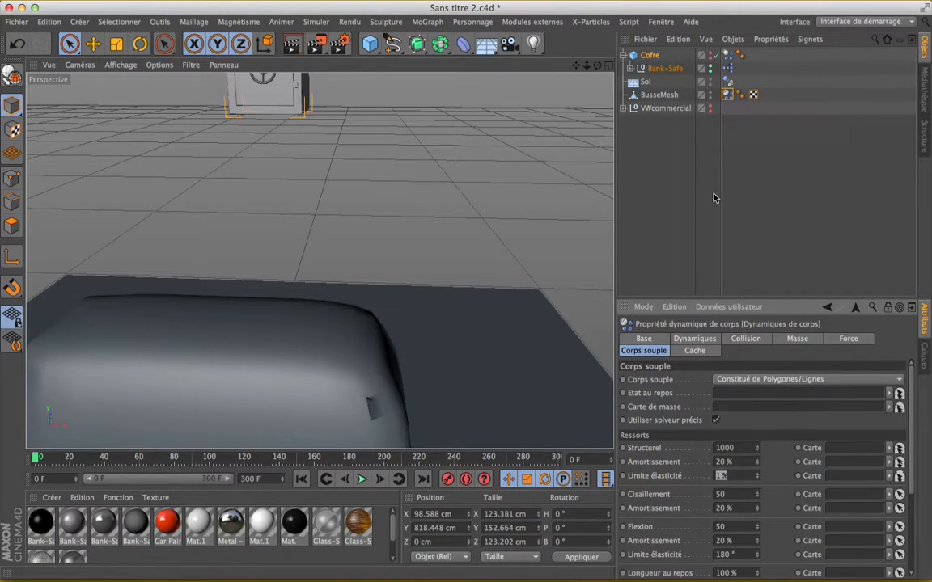
Examine the undeformed van mesh and the safe above it from several distances and angles
scroll(349, 235, down, 4)
scroll(349, 236, down, 4)
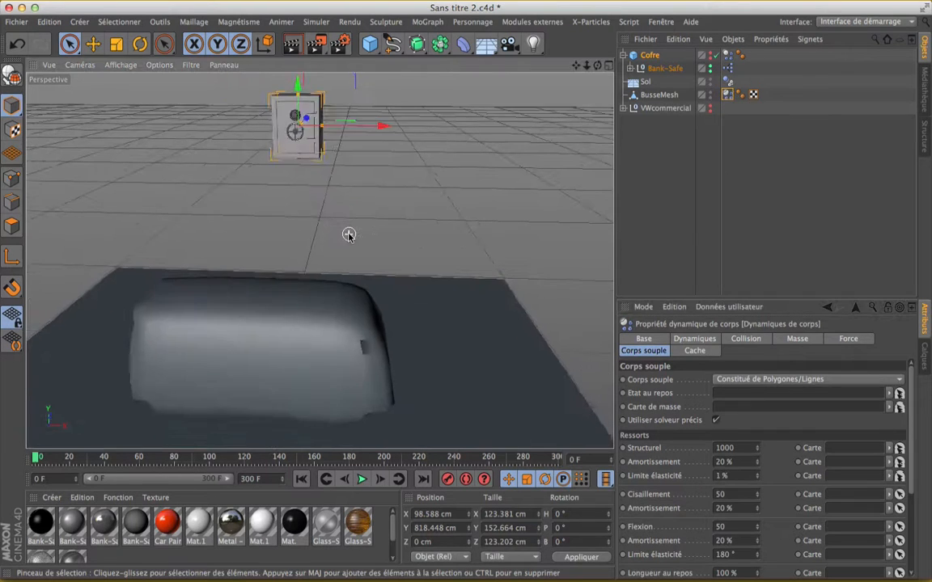
scroll(320, 260, down, 3)
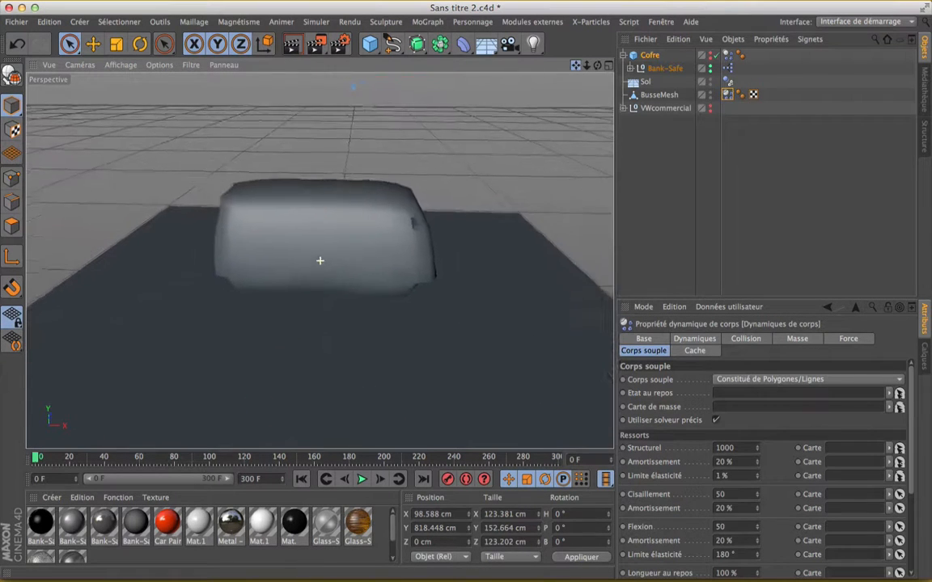
scroll(336, 215, down, 4)
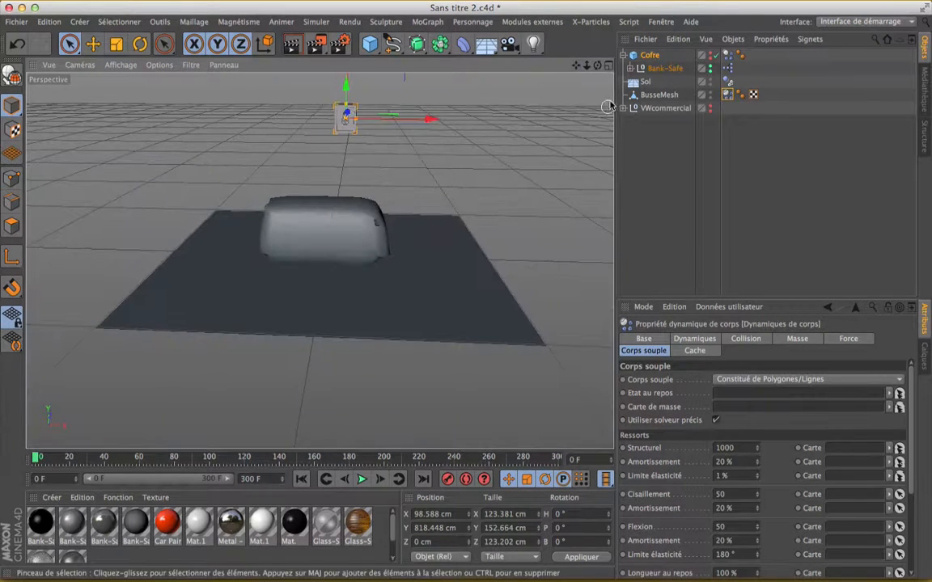
scroll(350, 230, up, 4)
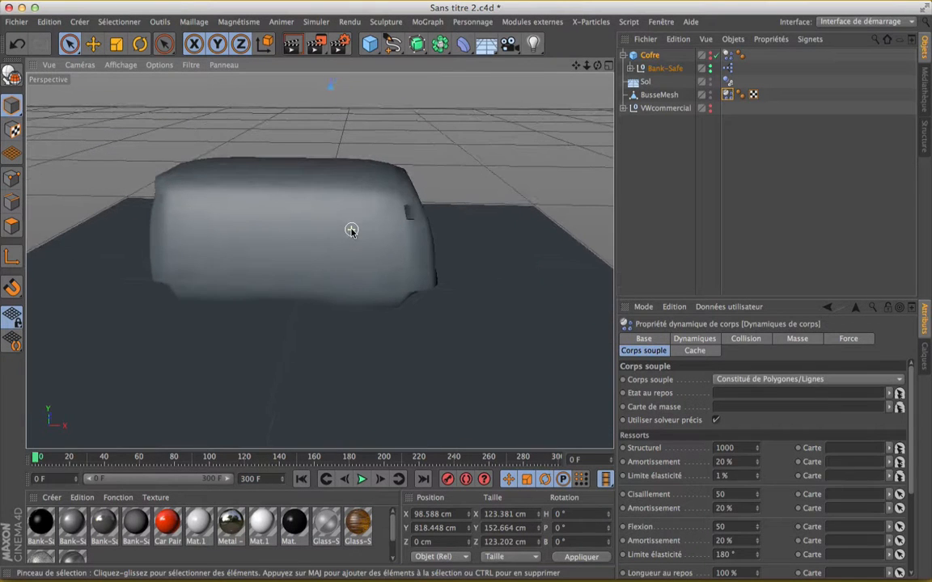
scroll(320, 261, up, 3)
scroll(320, 260, up, 3)
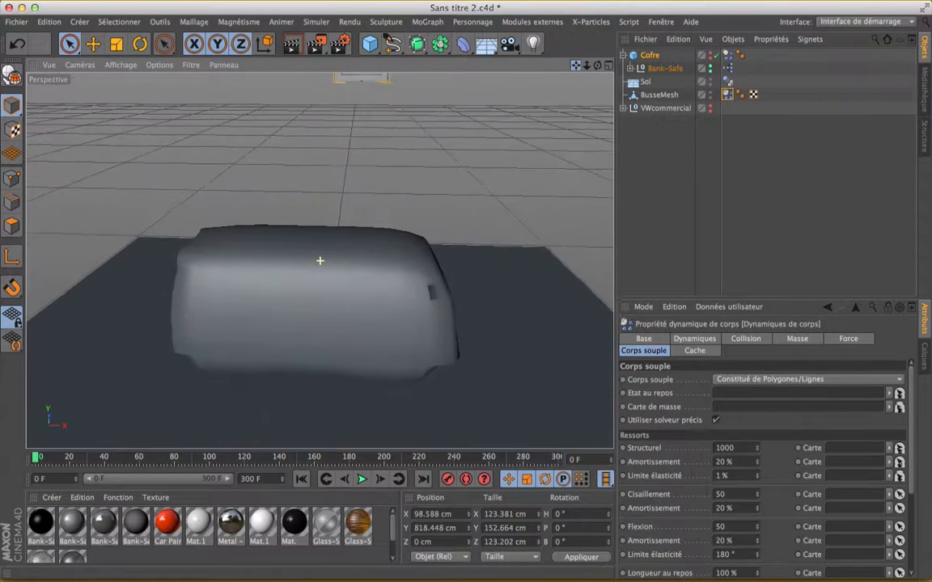
scroll(445, 198, up, 5)
scroll(445, 198, down, 3)
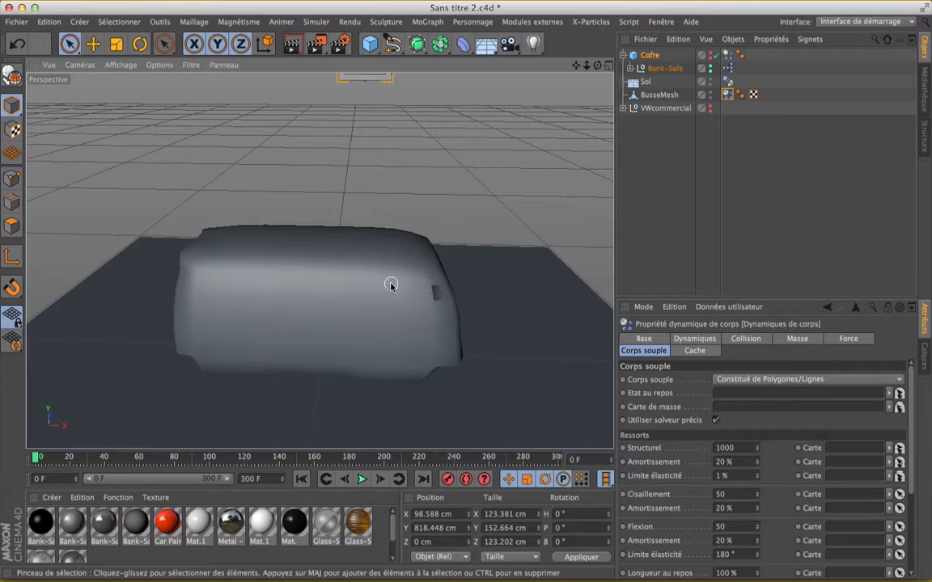
alt+drag(537, 166, 537, 138)
alt+middle_drag(537, 138, 518, 79)
drag(597, 65, 499, 158)
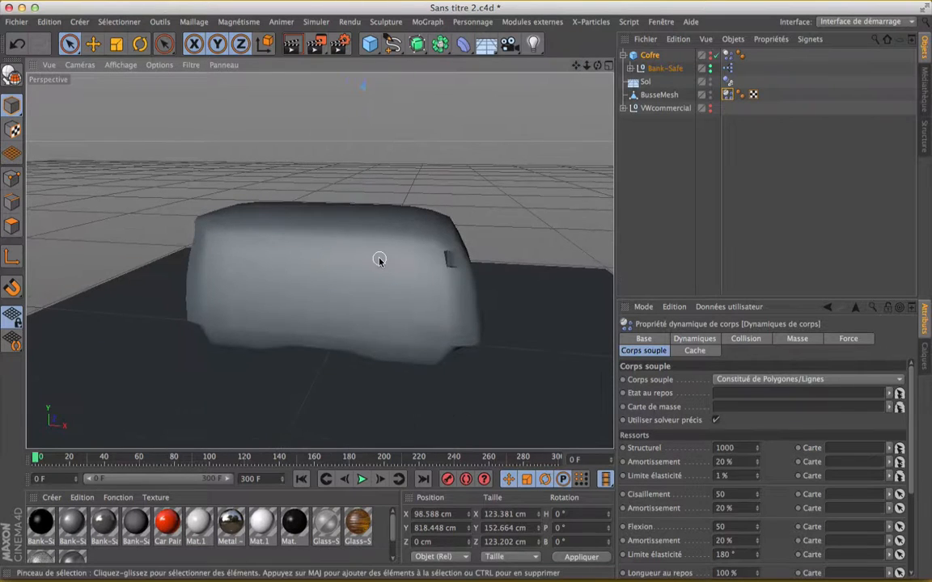
scroll(378, 259, up, 3)
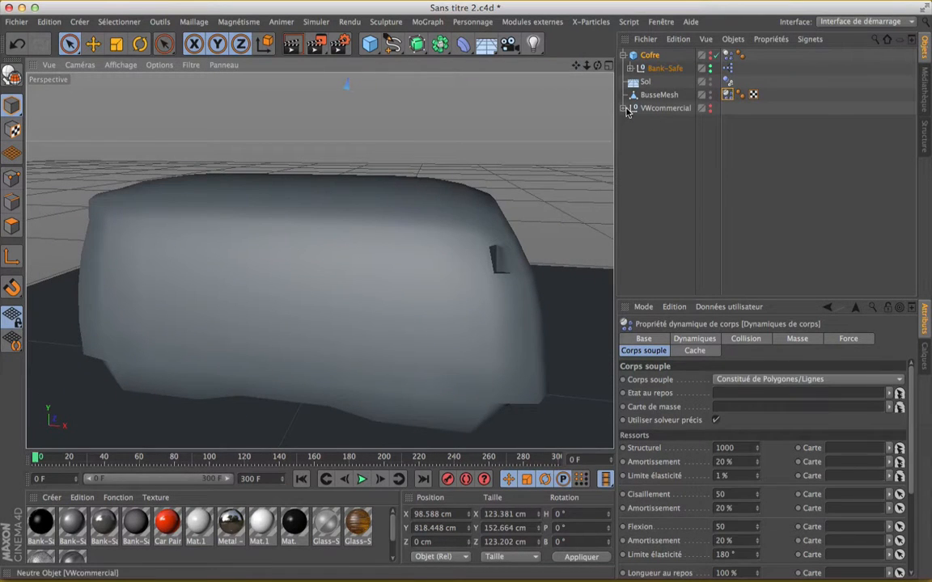
Add a Maillage deformer and place it as the first child of the expanded VWcommercial group
click(622, 109)
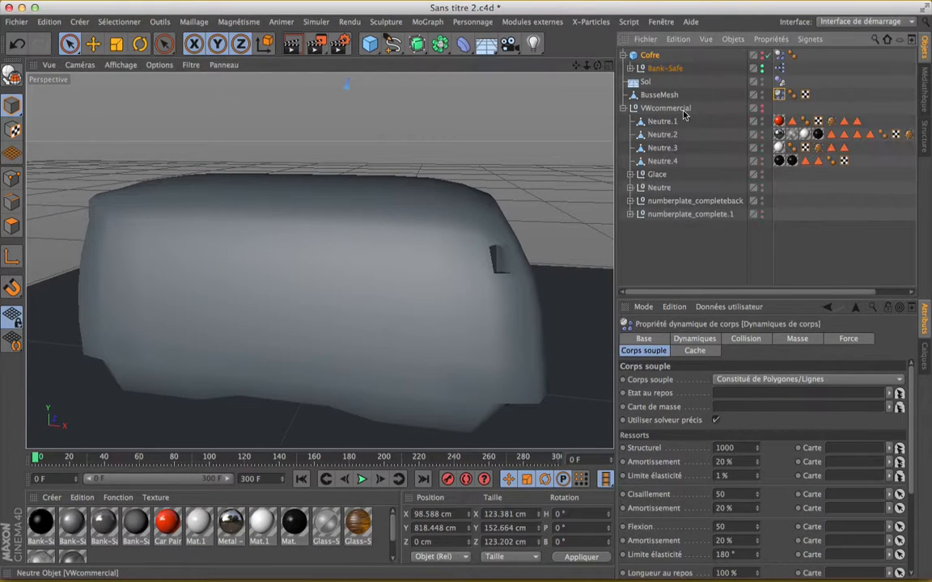
click(625, 108)
click(624, 109)
click(416, 44)
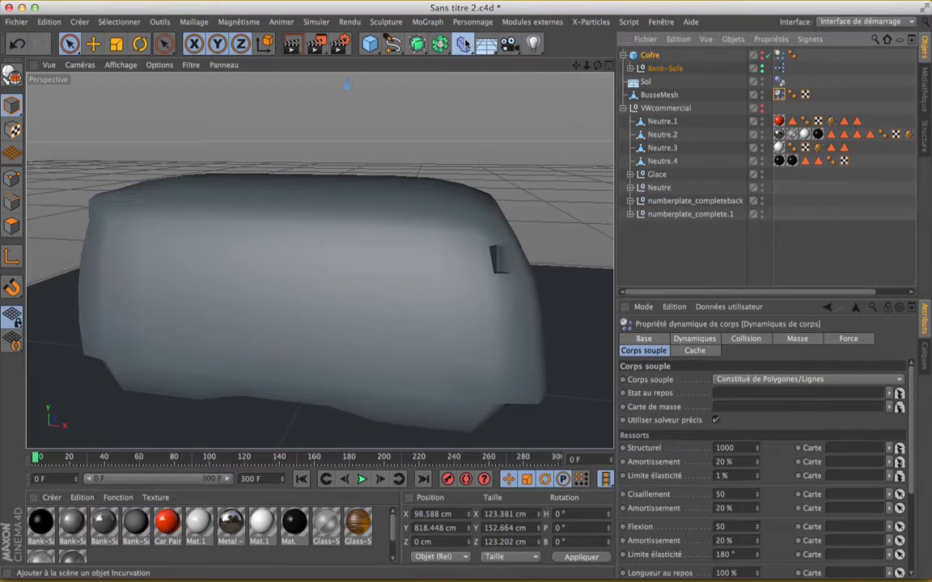
click(461, 42)
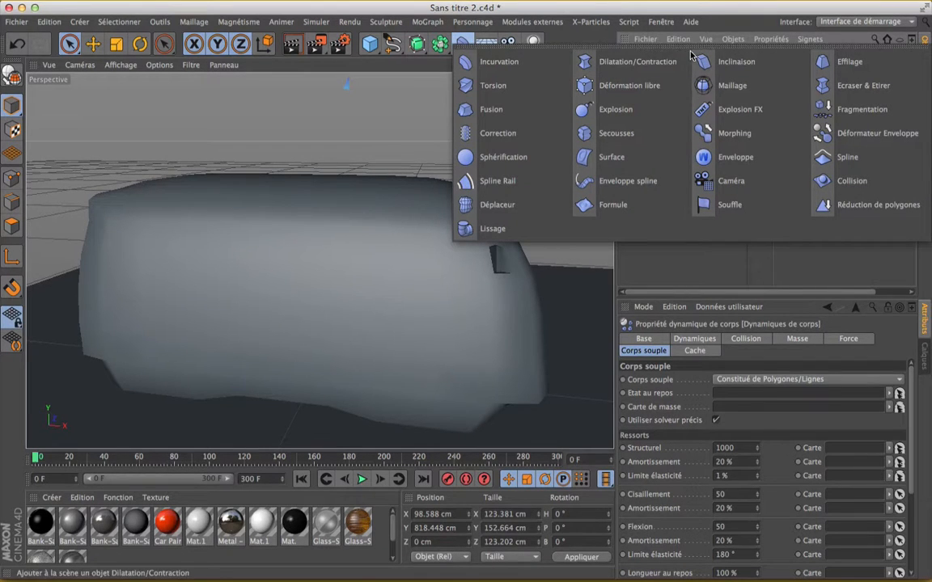
click(728, 89)
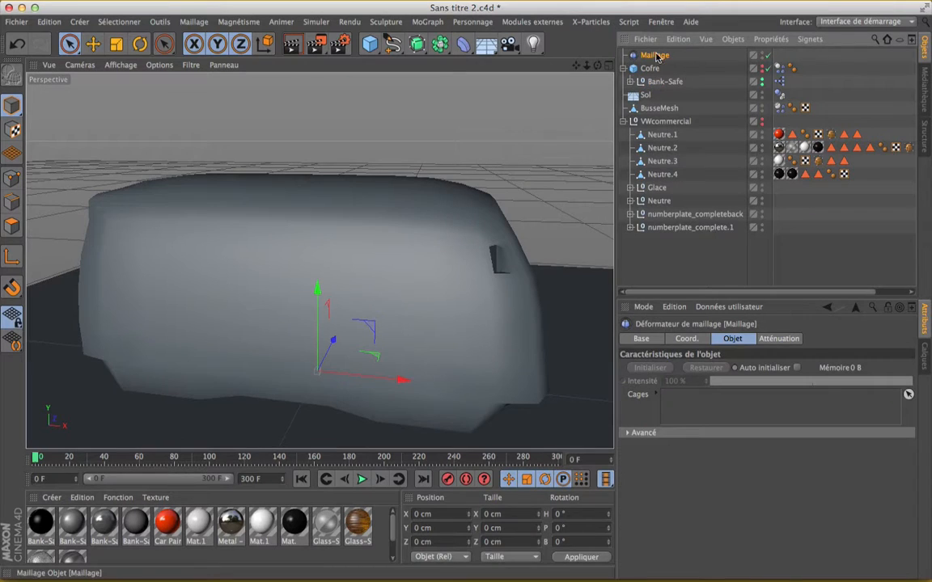
drag(682, 86, 665, 128)
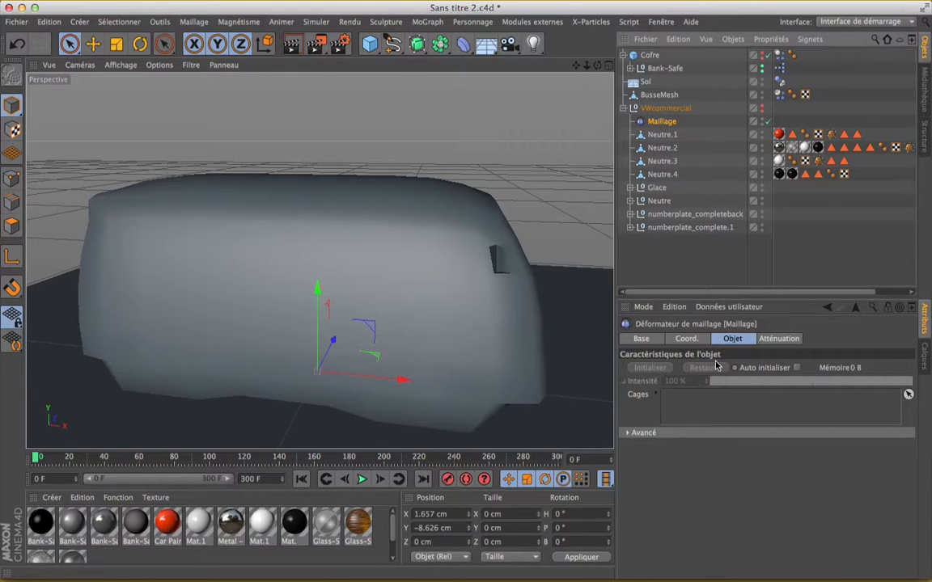
Assign BusseMesh as the cage of the Maillage deformer and set its advanced Externe option to Surface
click(651, 95)
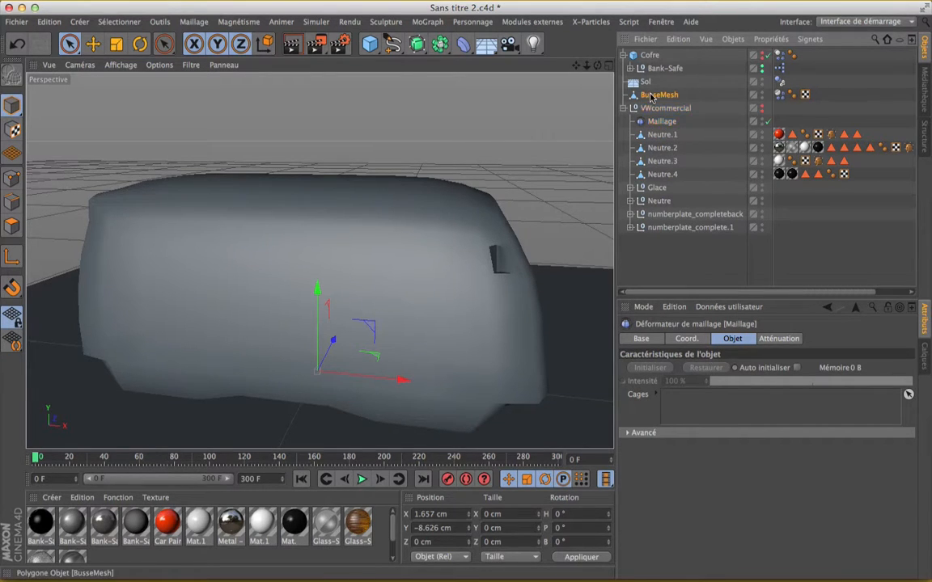
drag(720, 217, 681, 402)
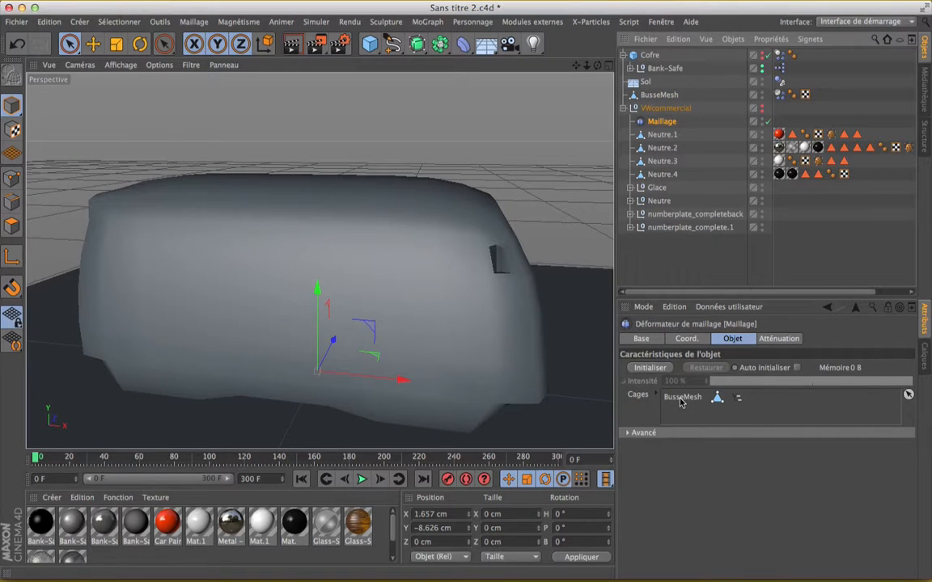
click(629, 434)
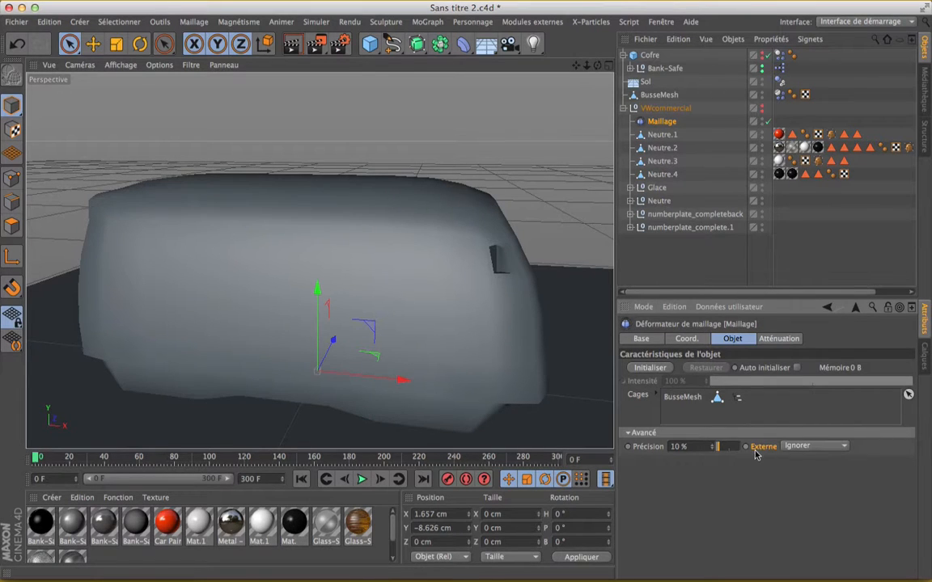
click(826, 448)
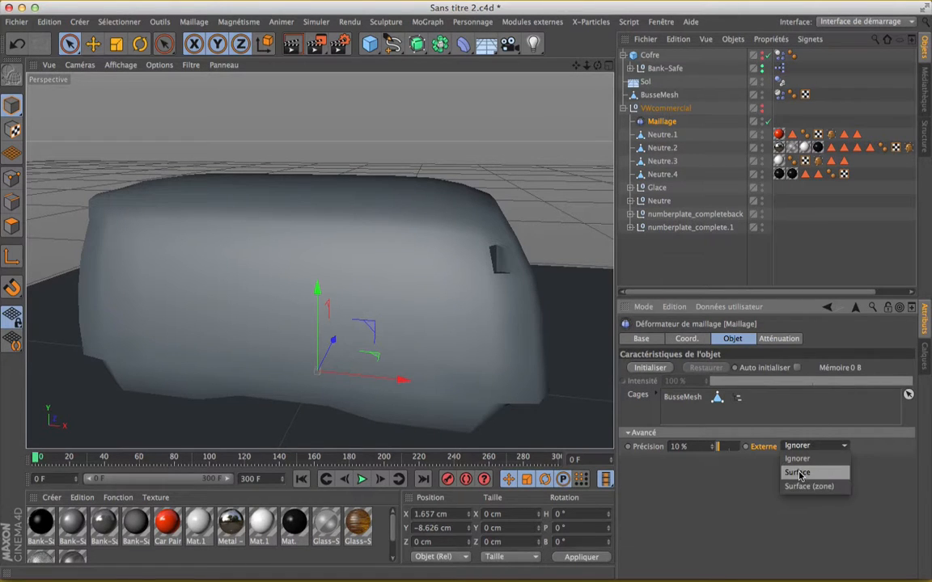
click(798, 473)
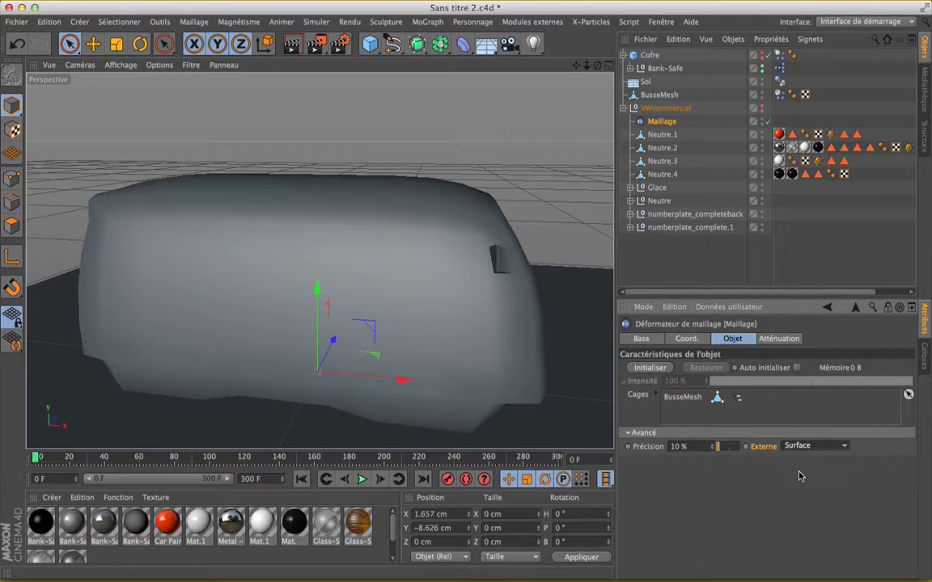
Initialise the Maillage deformer and make the VWcommercial group visible in the viewport to compare it with its cage
click(643, 368)
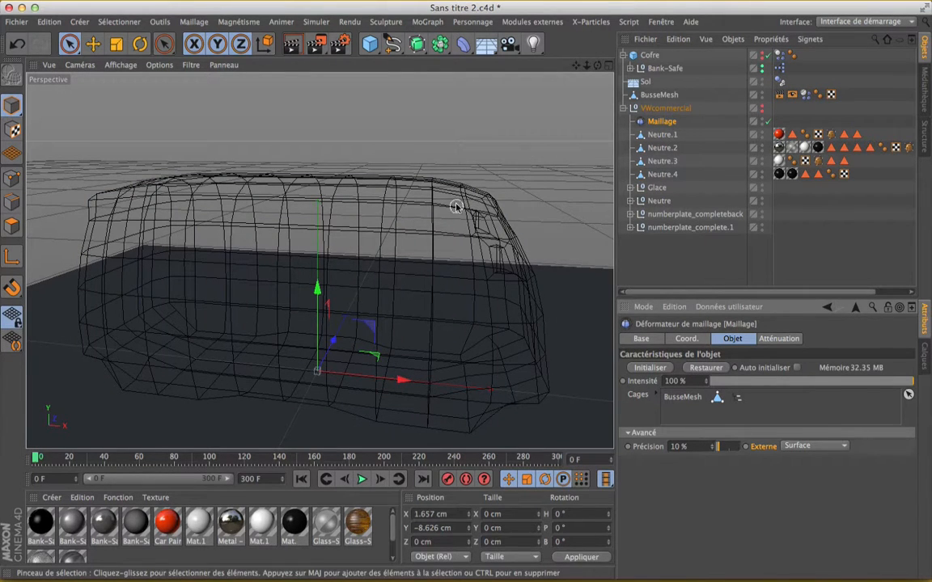
click(761, 108)
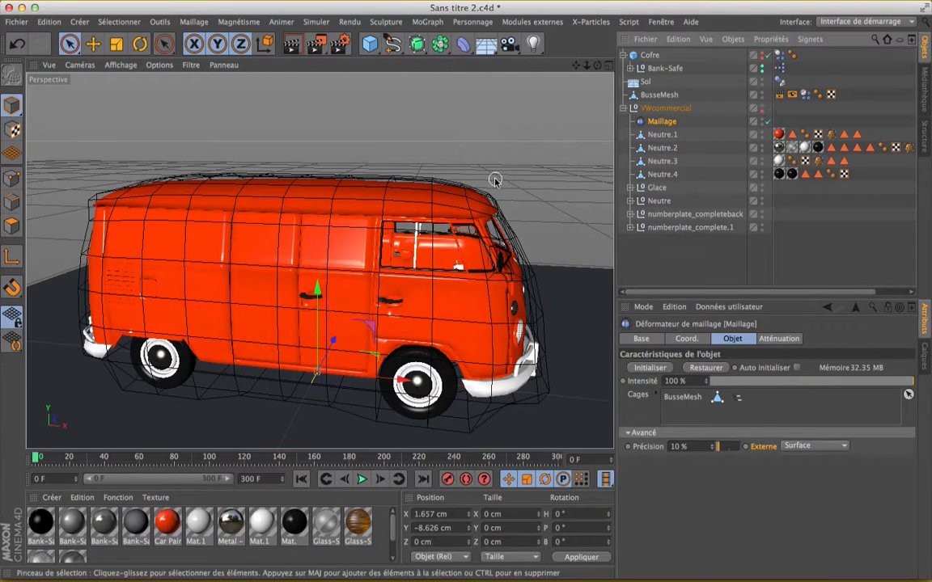
scroll(394, 235, down, 3)
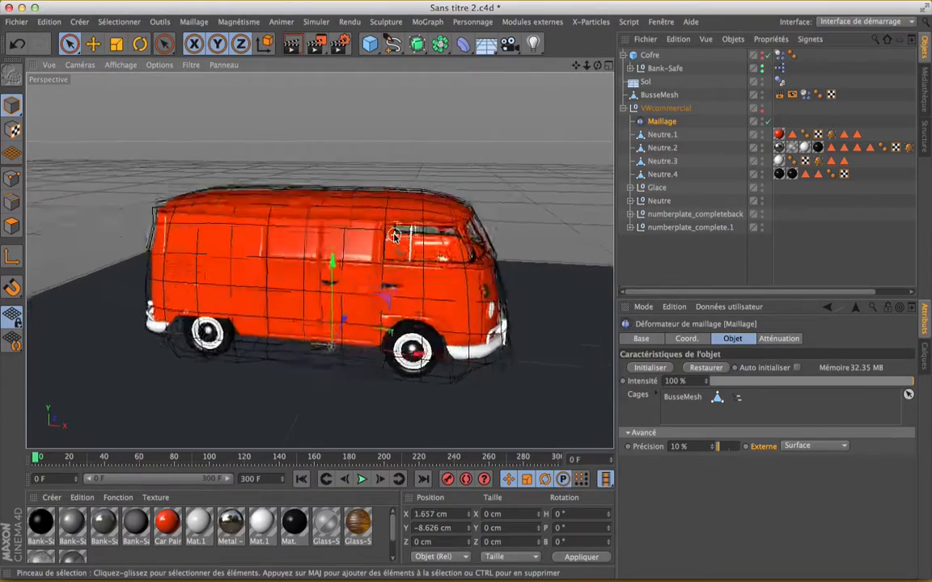
scroll(394, 236, up, 6)
scroll(394, 235, down, 3)
scroll(394, 235, up, 3)
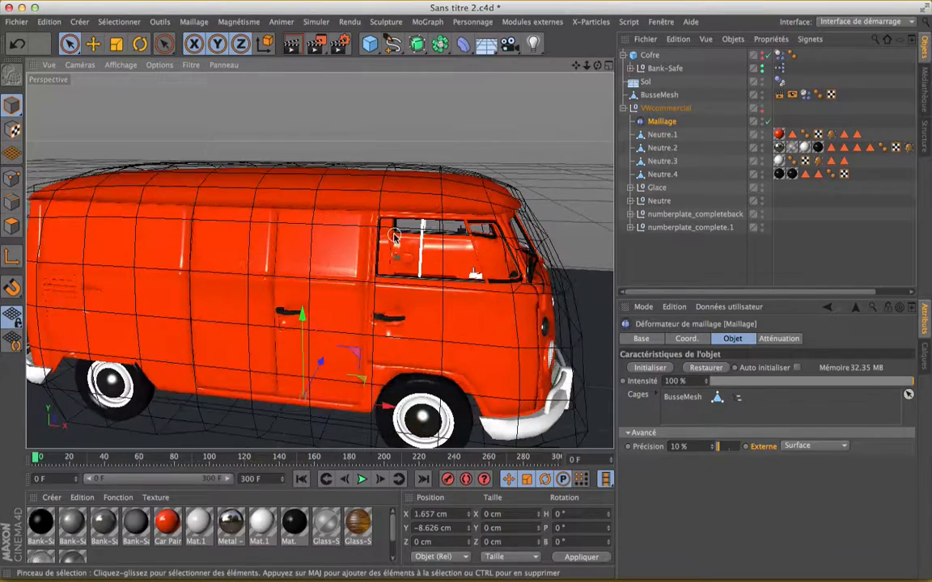
drag(576, 65, 548, 108)
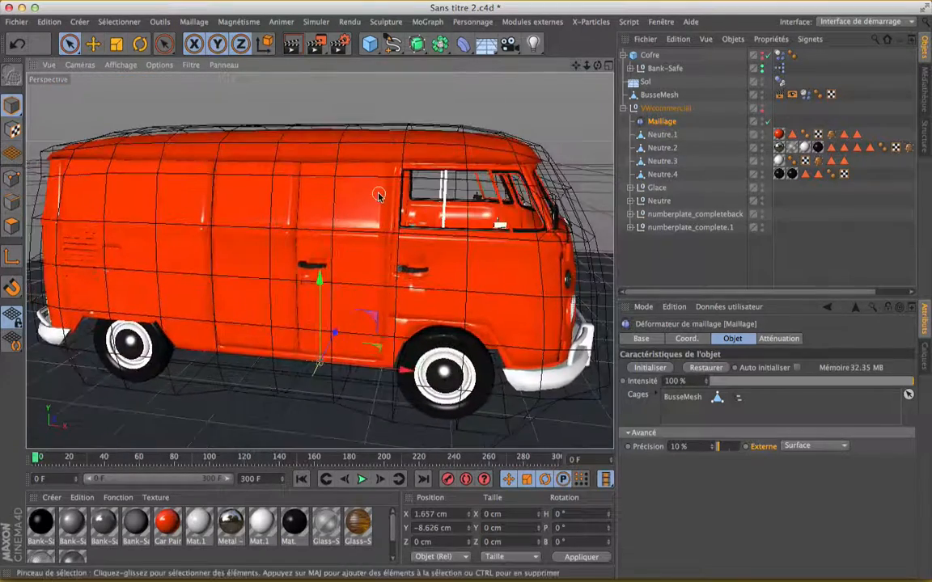
scroll(378, 195, down, 5)
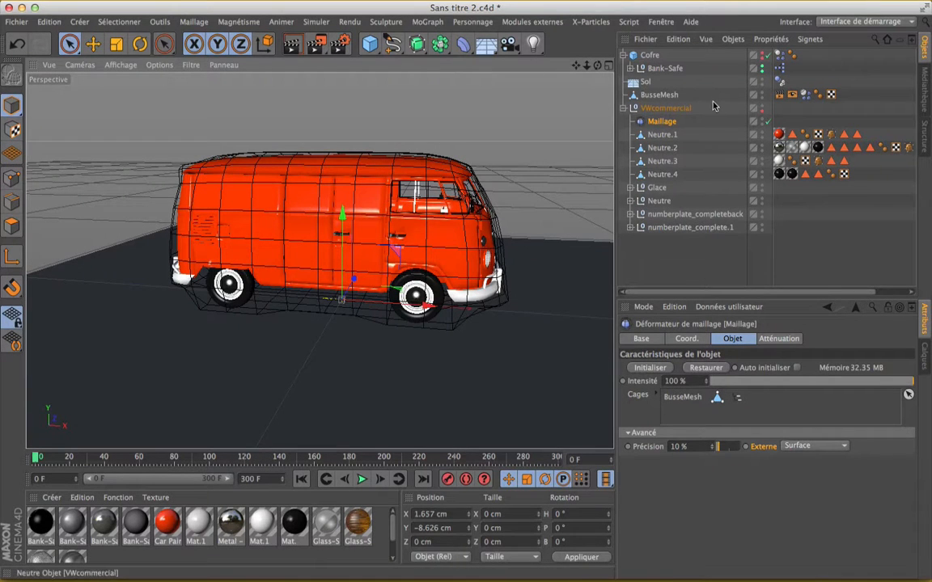
Hide BusseMesh in the viewport and review the settings of its Rendu and Affichage tags
click(762, 93)
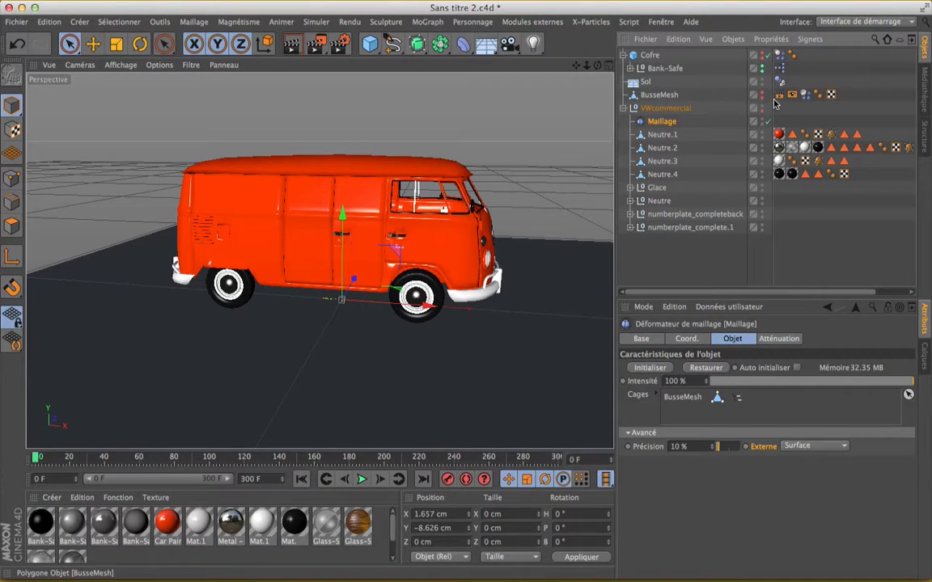
click(624, 108)
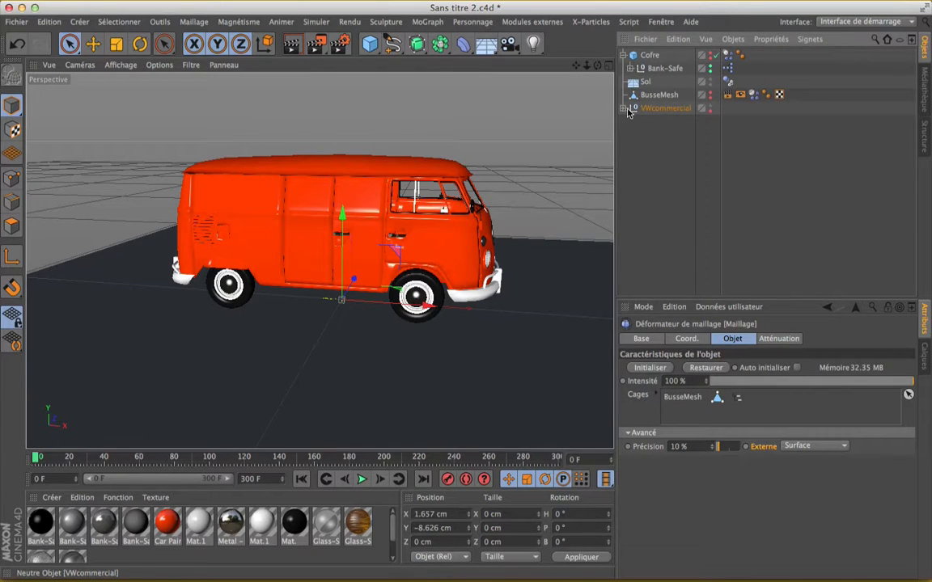
click(628, 108)
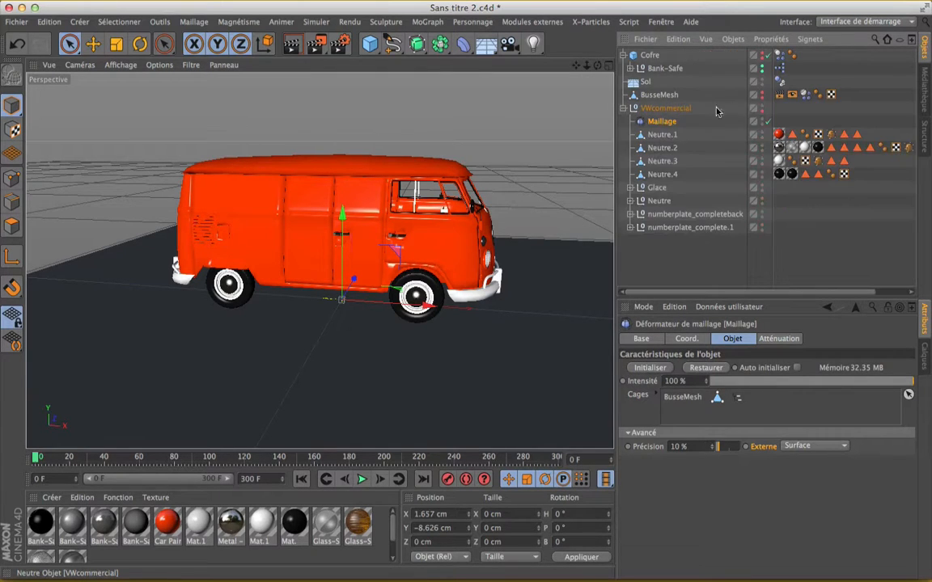
click(779, 96)
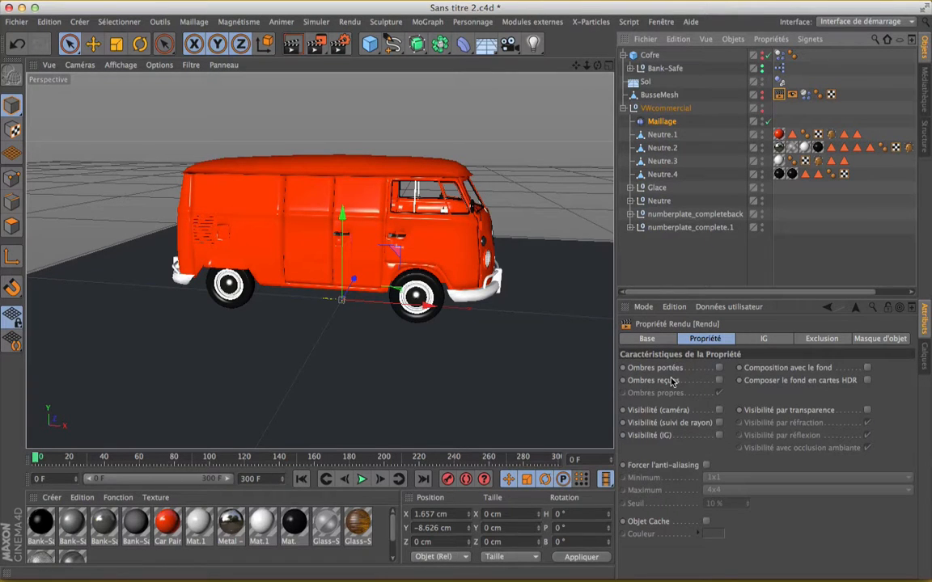
click(792, 95)
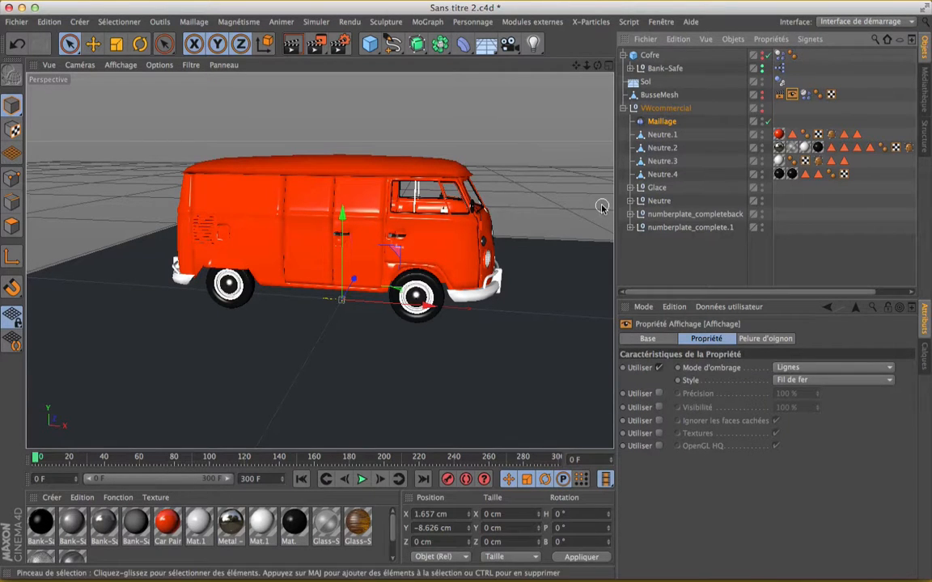
click(689, 279)
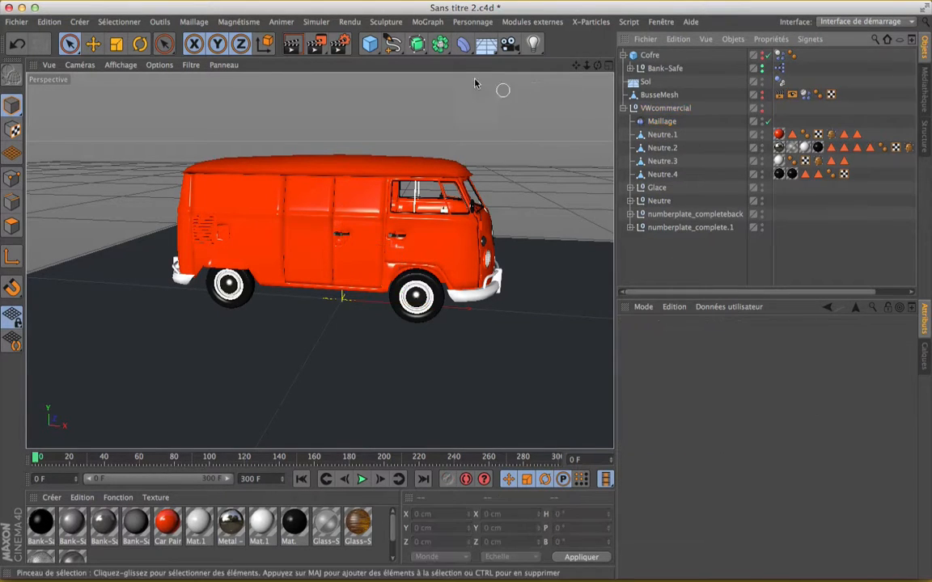
Play the safe's drop onto the detailed van and return to the first frame
drag(576, 66, 563, 231)
scroll(465, 236, down, 5)
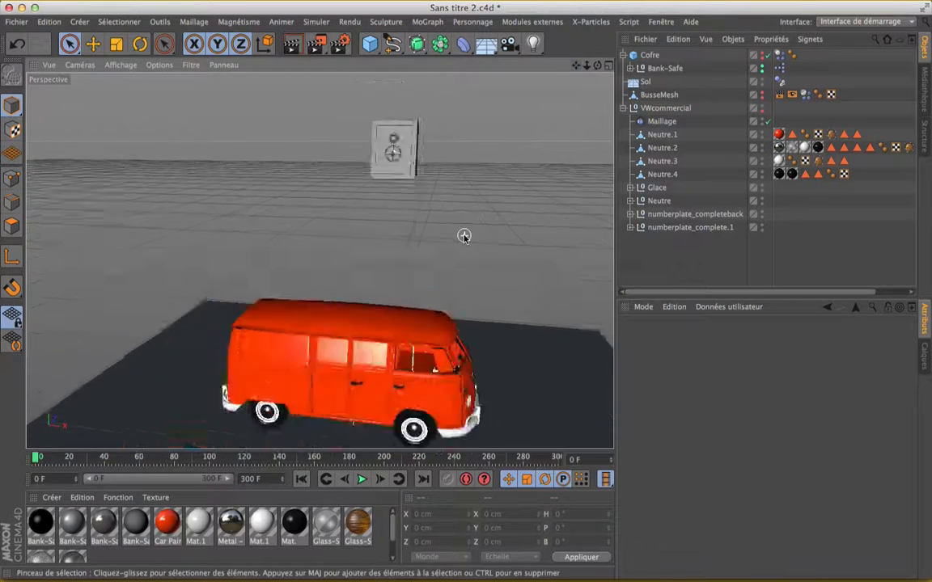
click(362, 479)
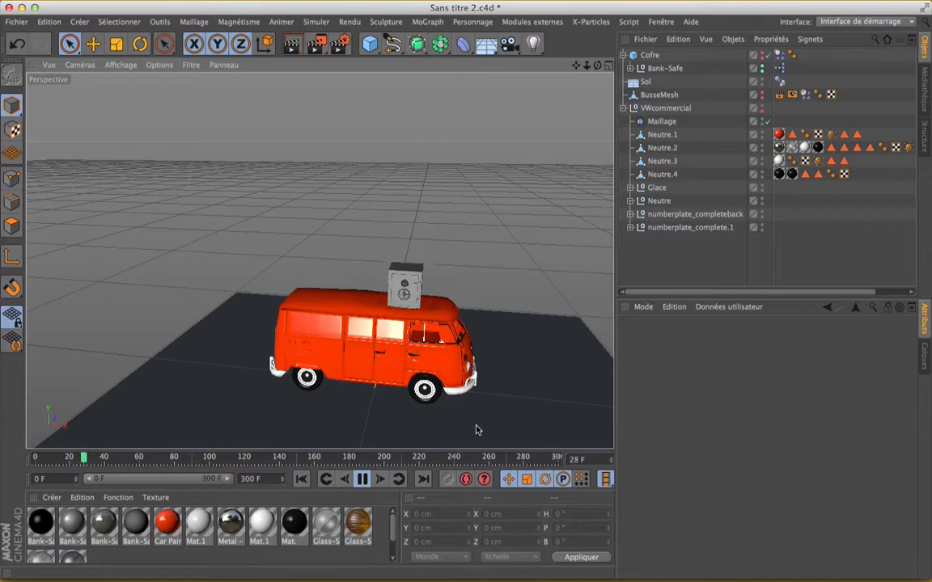
scroll(442, 344, up, 4)
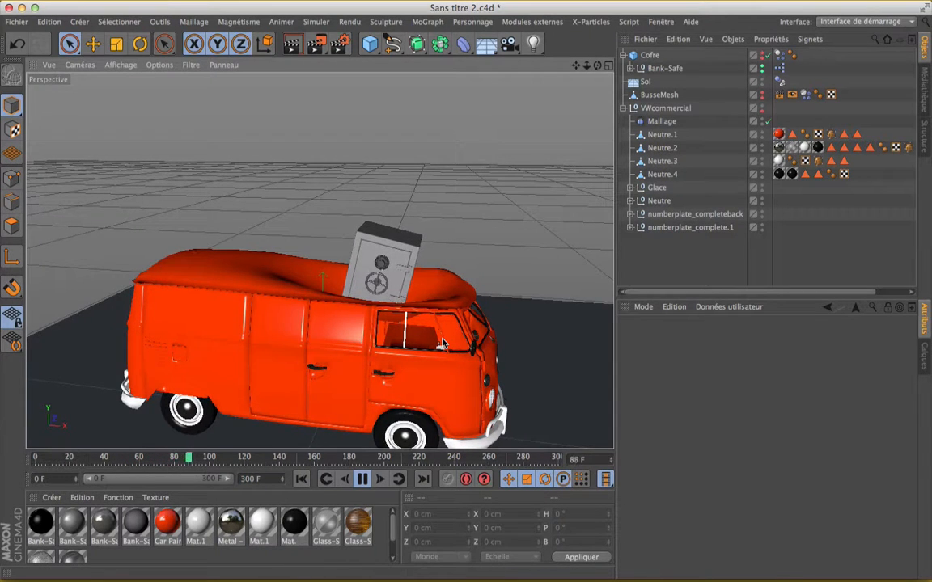
click(363, 480)
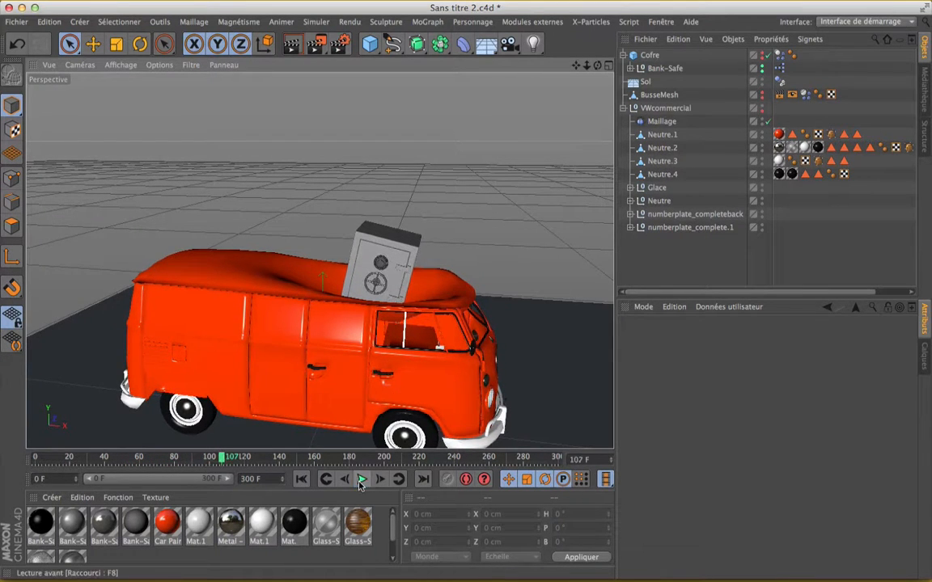
click(301, 478)
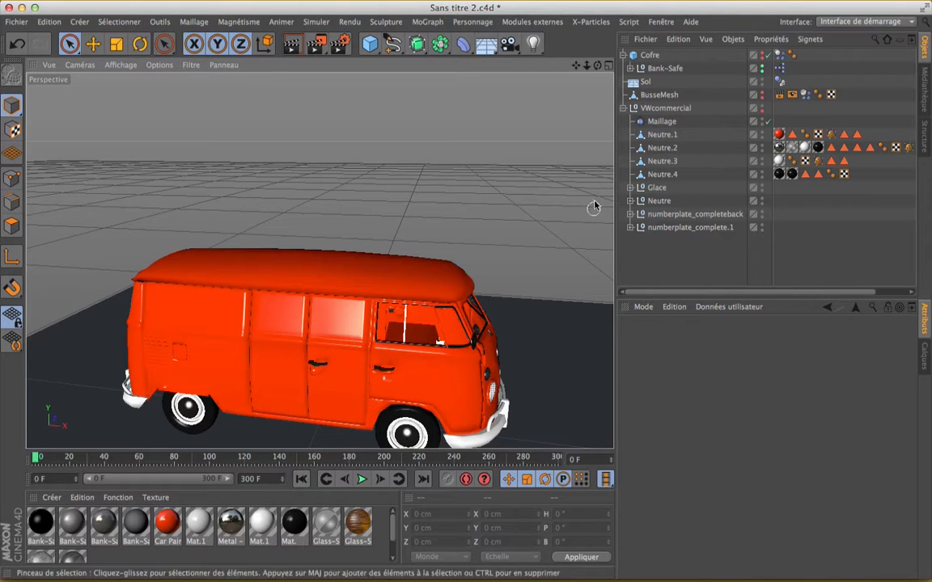
Lower the Cofre to about 710 cm in Y and shift it to about 200 cm in X, above the van's front
click(651, 54)
scroll(404, 97, down, 5)
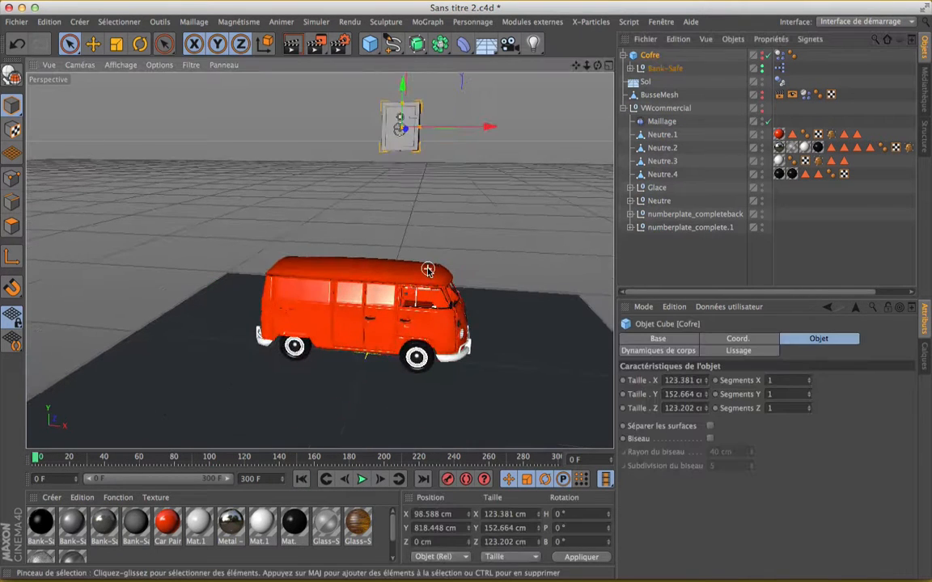
drag(405, 95, 403, 123)
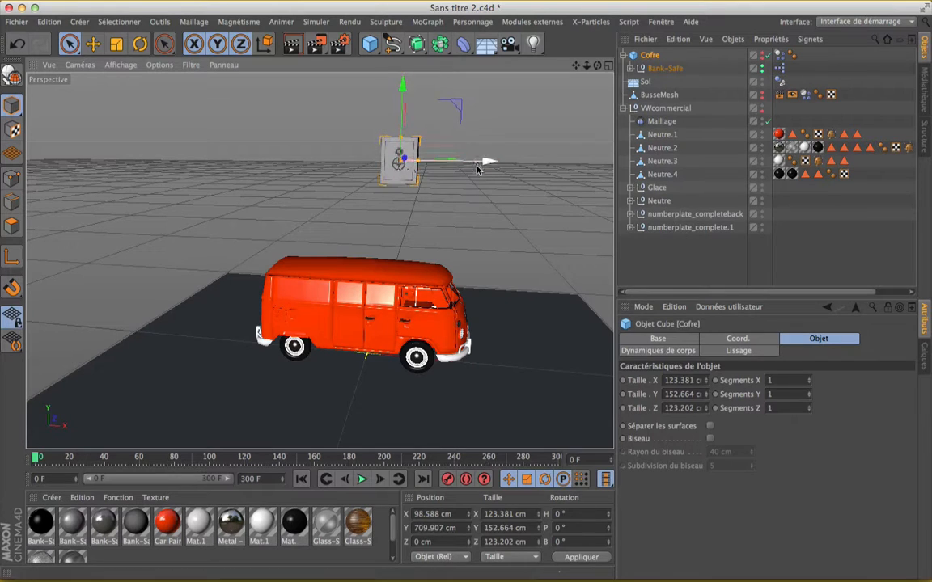
drag(483, 161, 515, 165)
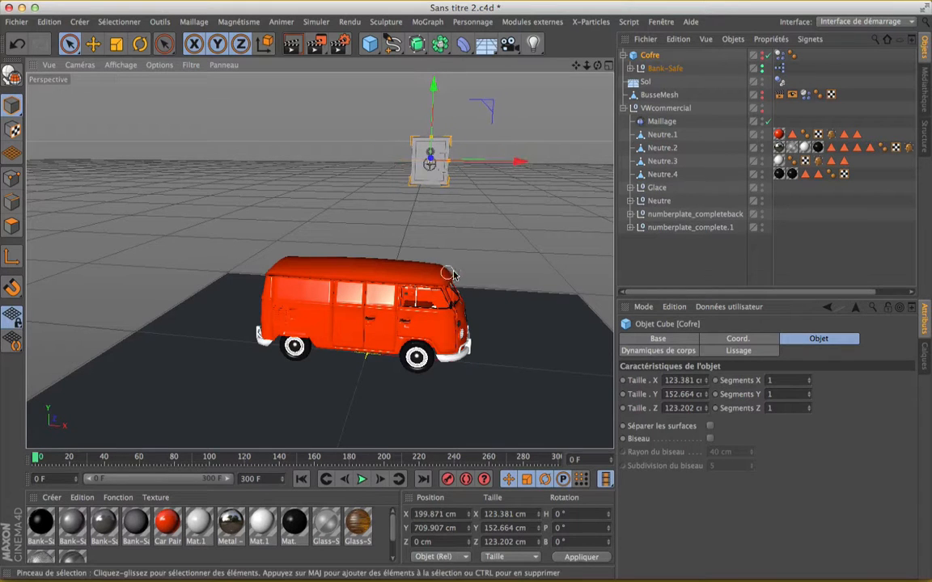
Play the drop from the safe's new position and pause at frame 81
scroll(455, 271, up, 5)
click(361, 480)
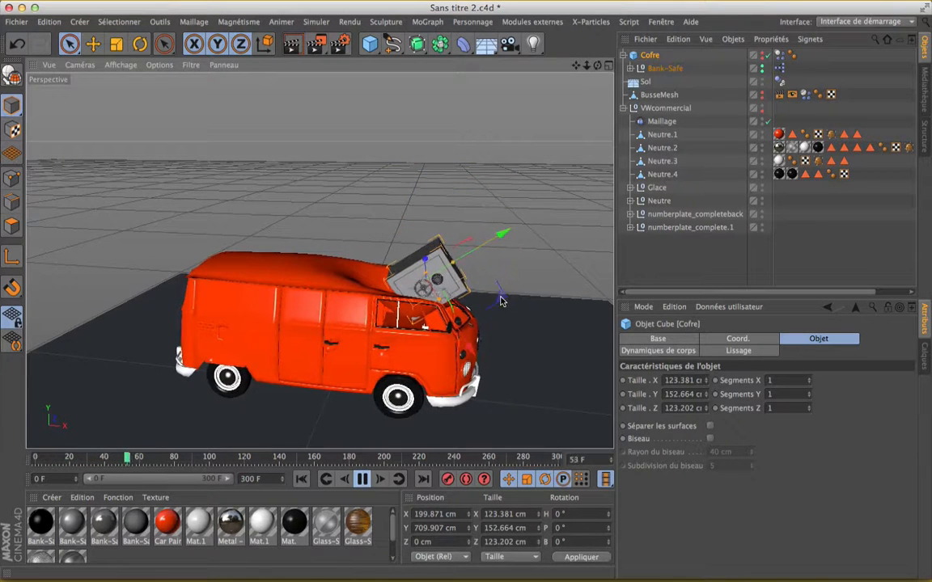
click(362, 480)
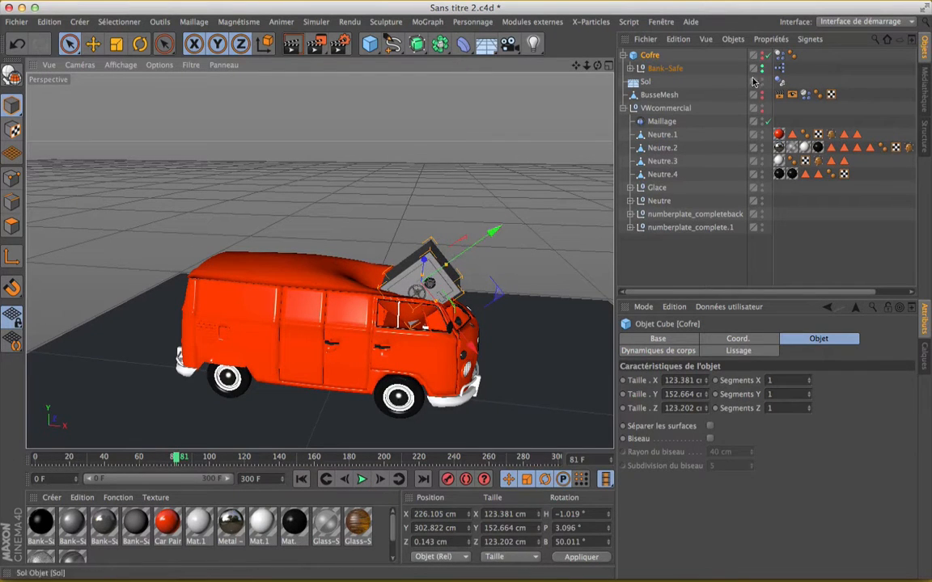
Set Dynamique to Désactivée in the Cofre's Dynamiques de corps tag
click(778, 56)
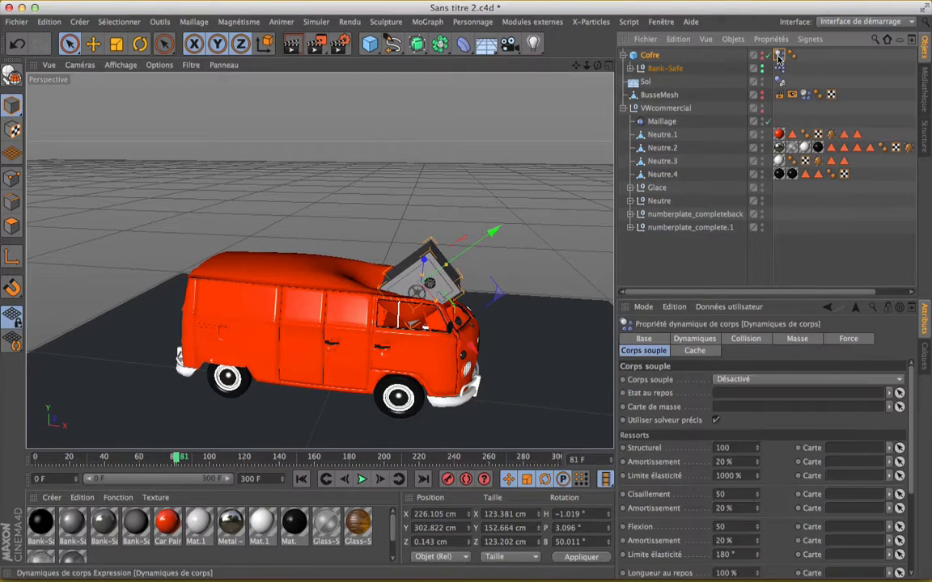
click(695, 339)
click(716, 393)
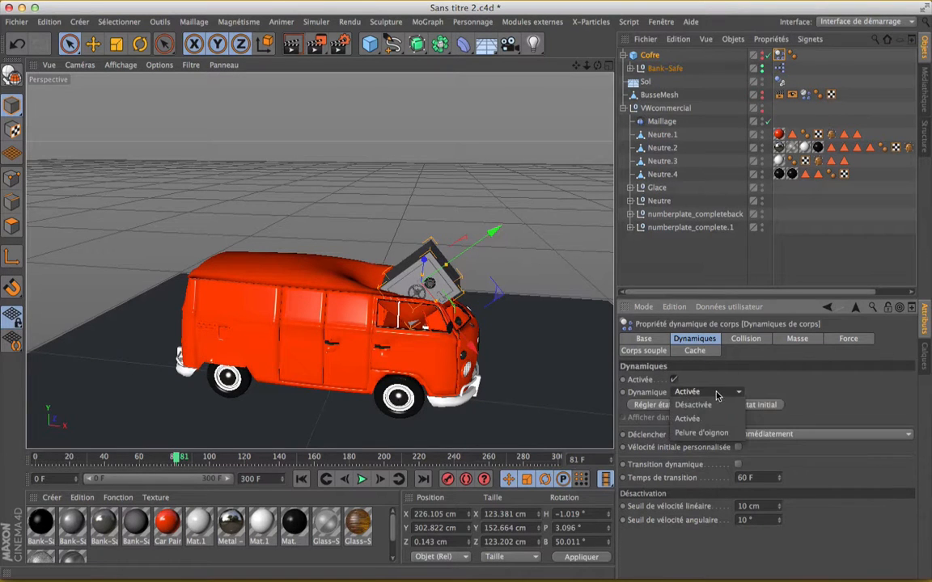
click(710, 404)
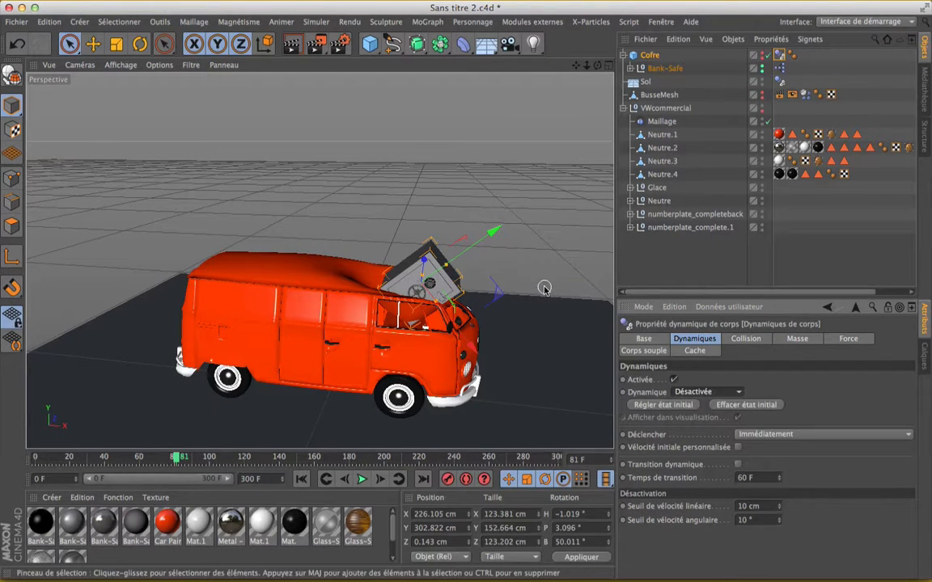
Start playback and move the Cofre by hand against the van's roof to test the collision, ending at about -229 cm in Z
click(361, 479)
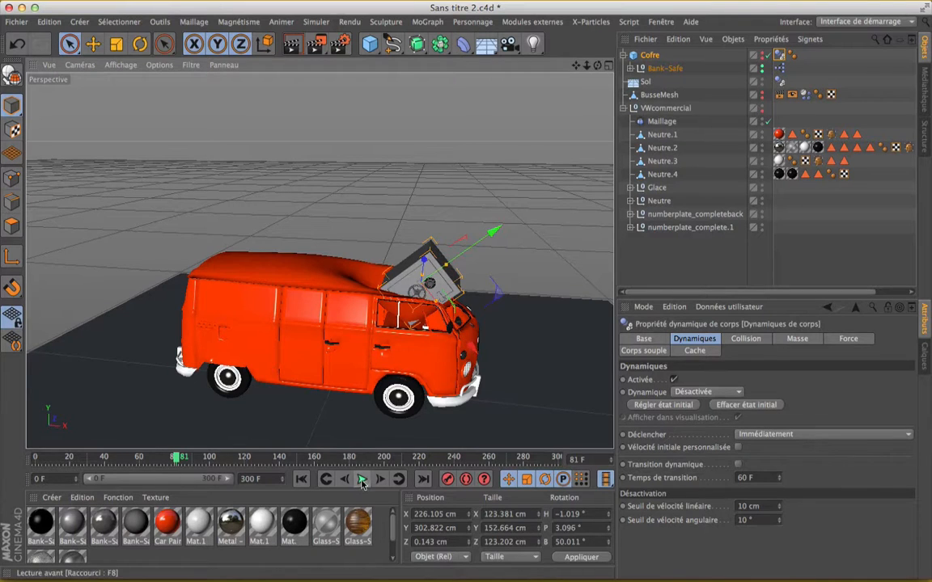
click(645, 82)
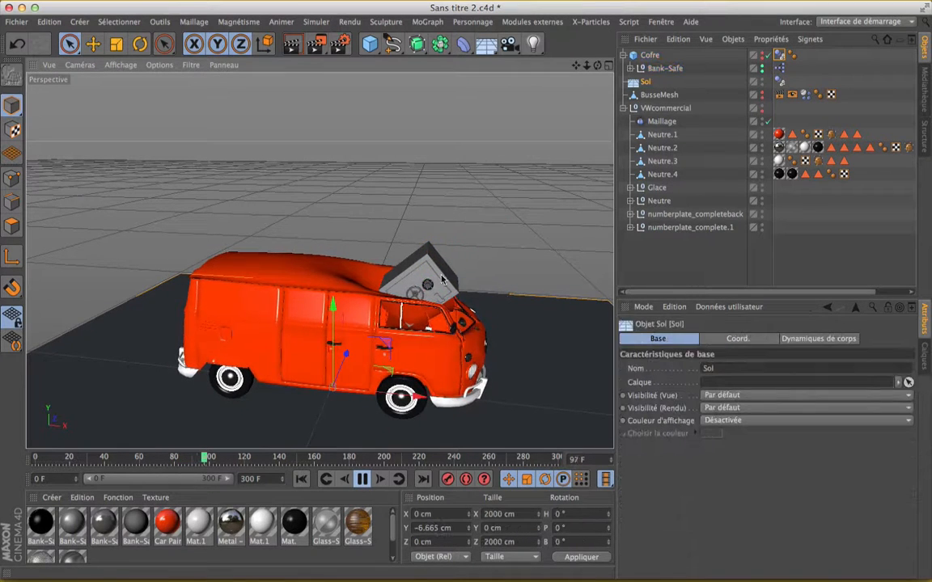
click(650, 55)
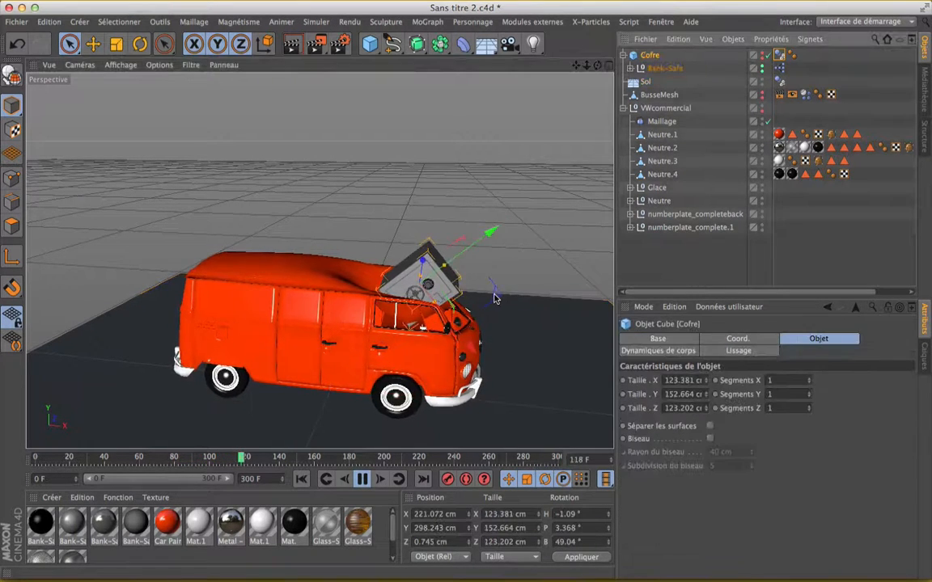
drag(501, 245, 480, 257)
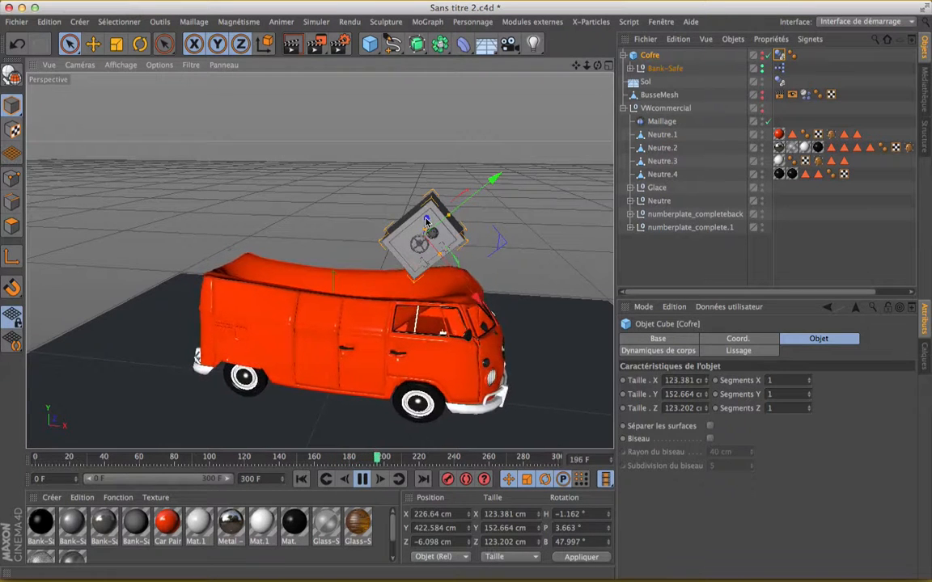
drag(427, 220, 422, 249)
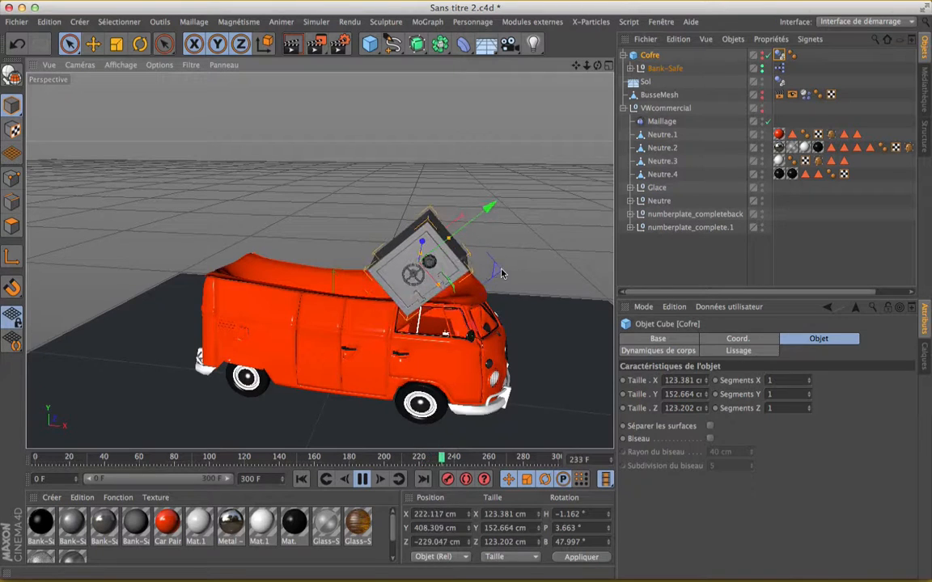
Reselect the Cofre and move it by hand to about 332 cm in X during playback, pausing at frame 52
click(502, 271)
click(448, 266)
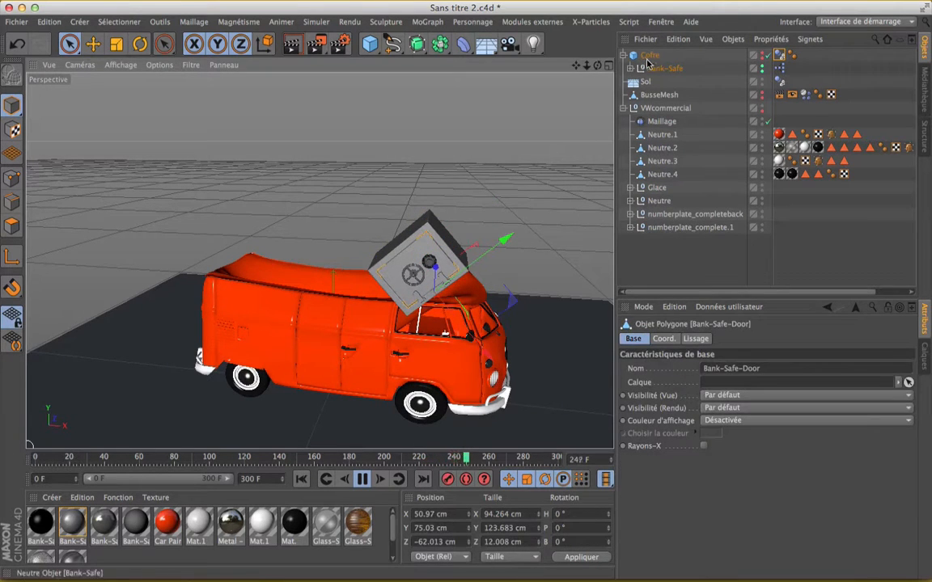
click(648, 56)
drag(494, 271, 556, 260)
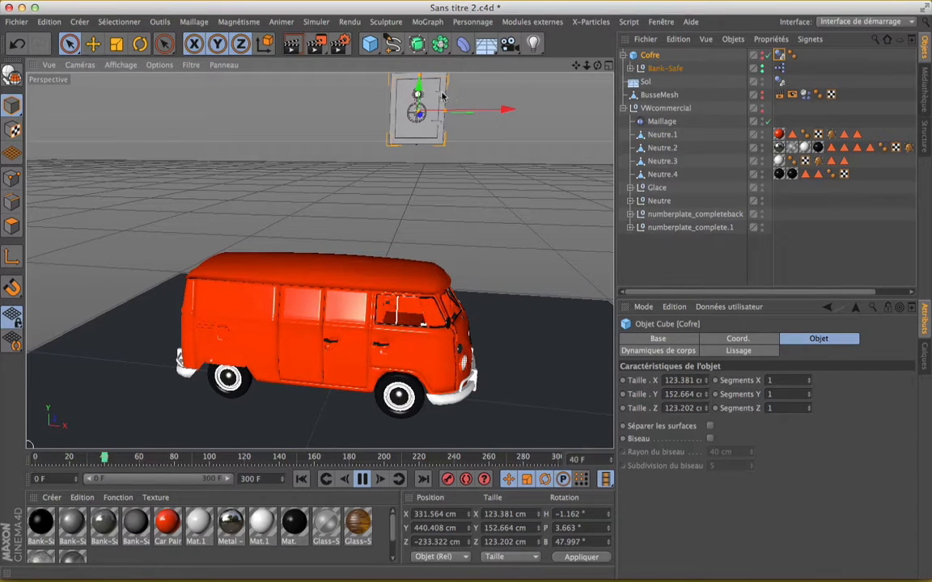
click(363, 478)
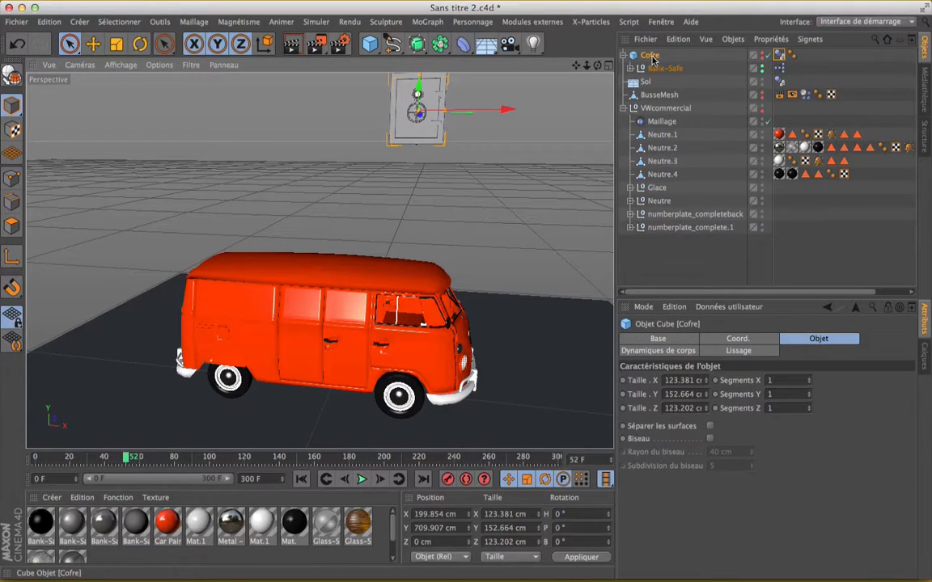
Set Dynamique to Activée in the Cofre's Dynamiques de corps tag
click(655, 59)
click(779, 55)
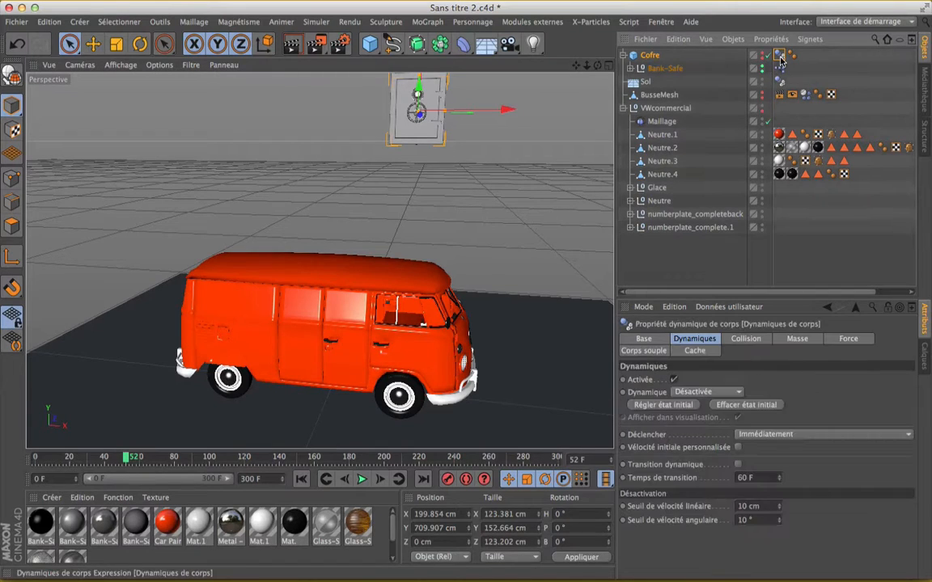
click(716, 393)
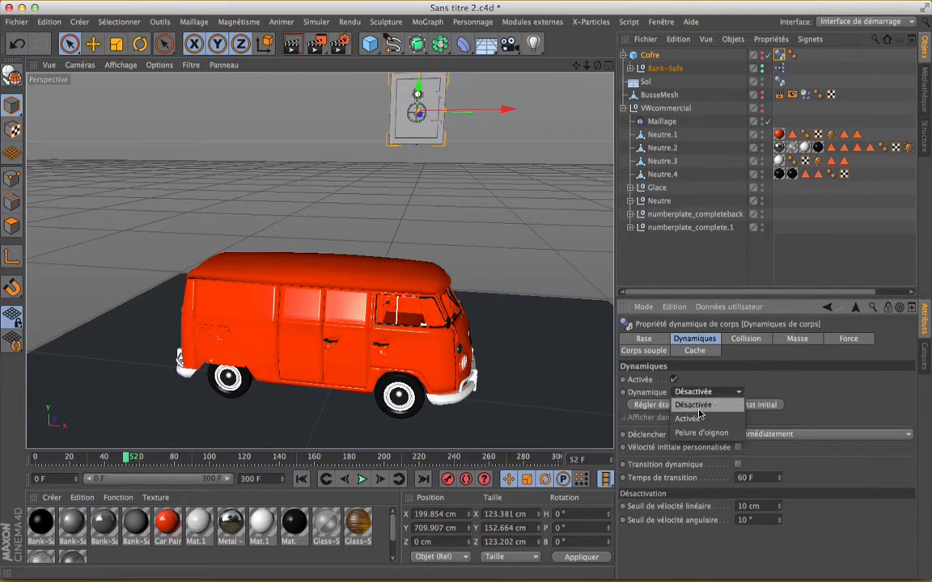
click(697, 416)
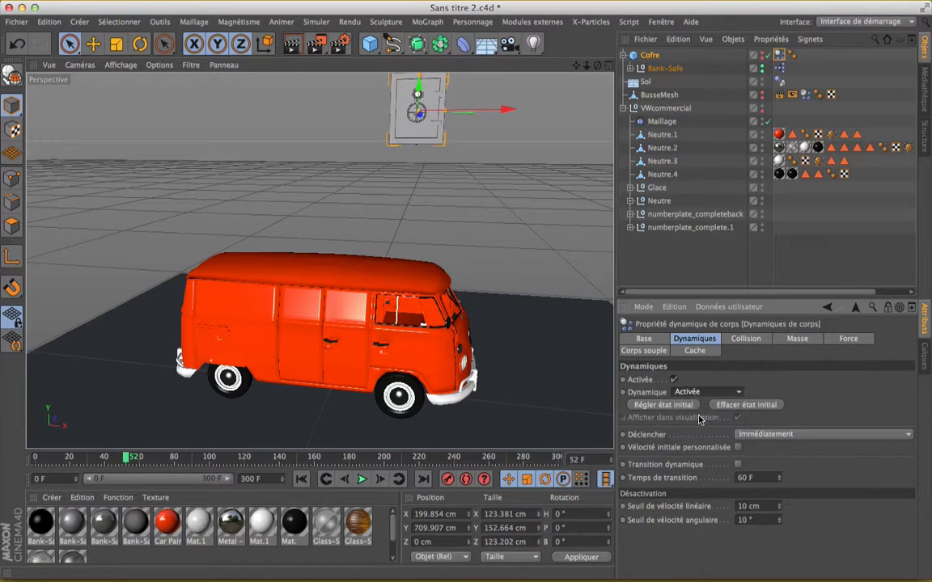
Play the Cofre's drop onto the van from the first frame and pause at frame 45
click(301, 479)
click(362, 480)
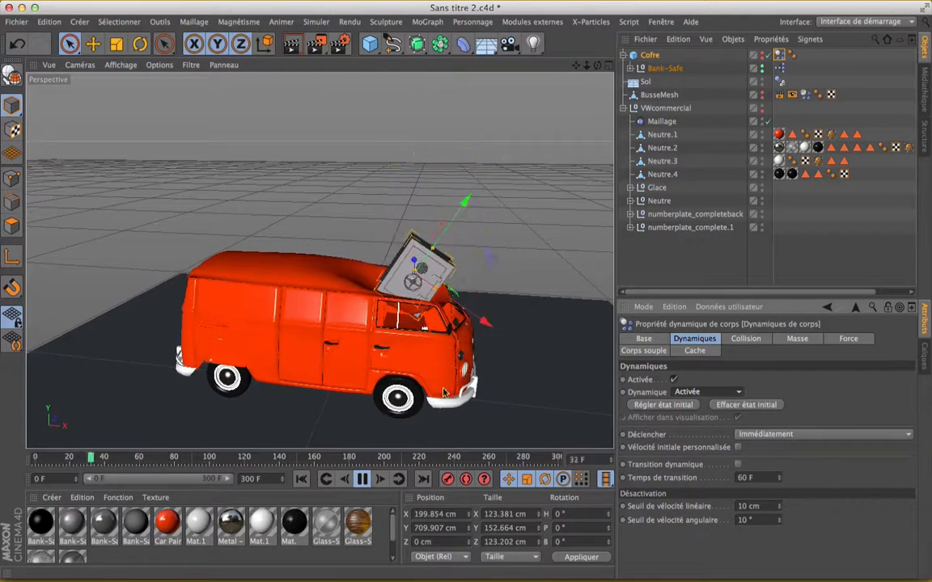
click(362, 481)
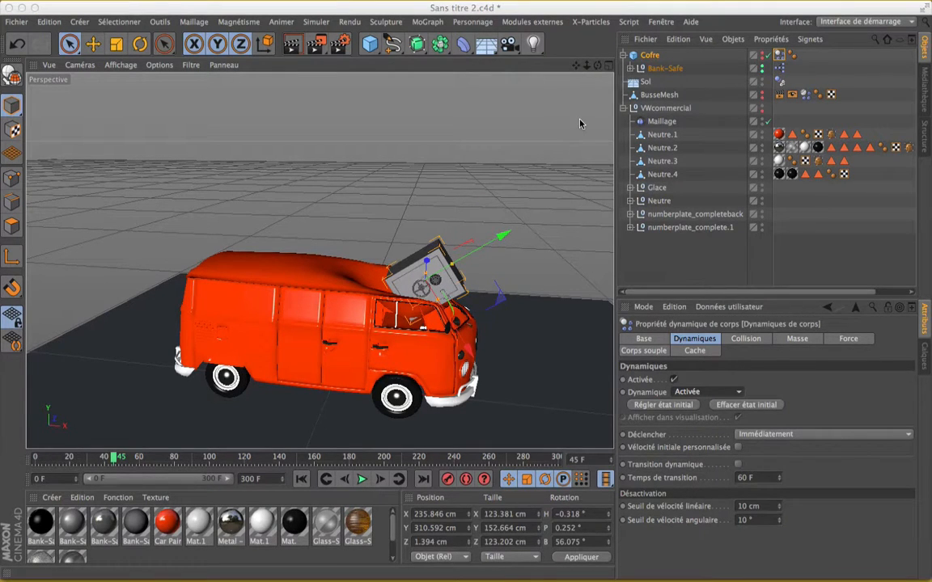
Return to the first frame and collapse the VWcommercial hierarchy
click(302, 479)
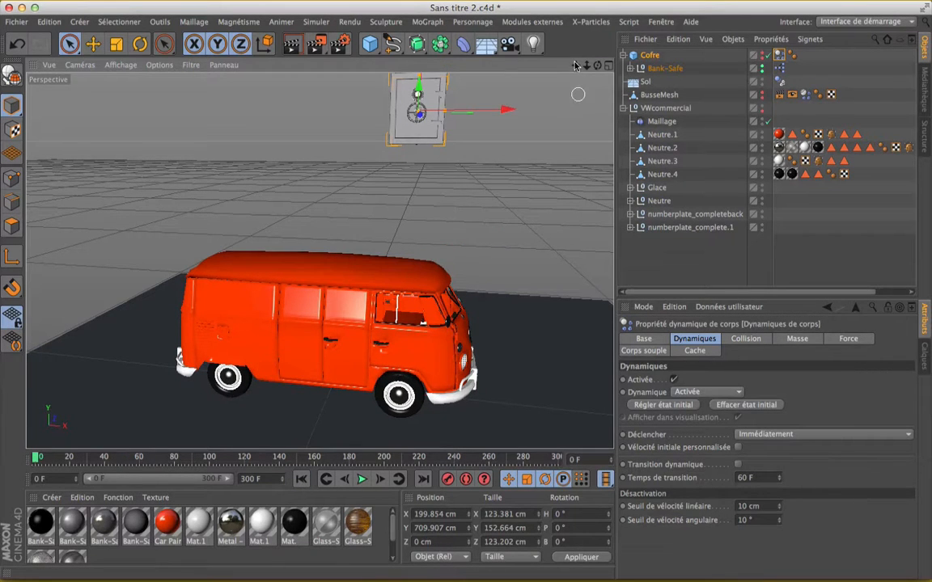
drag(575, 65, 595, 112)
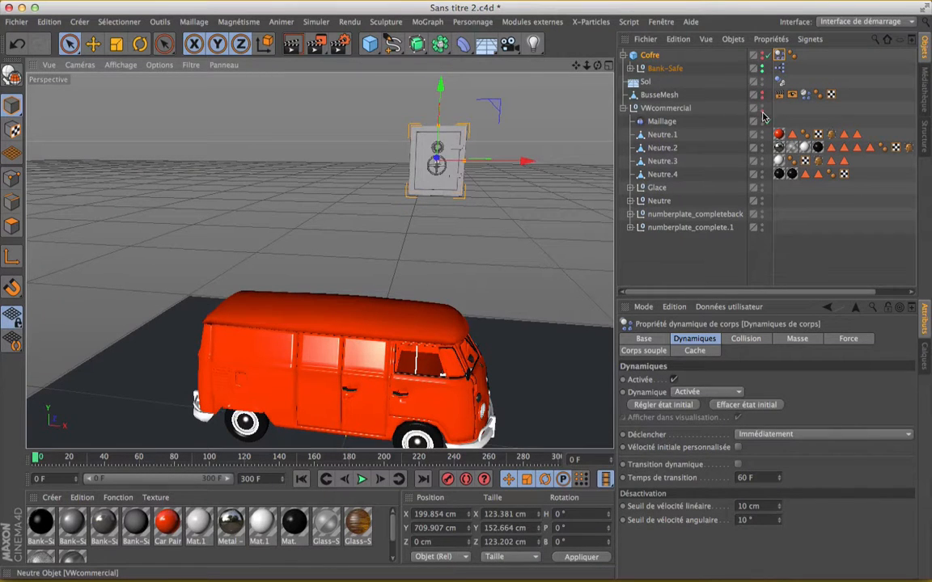
click(624, 109)
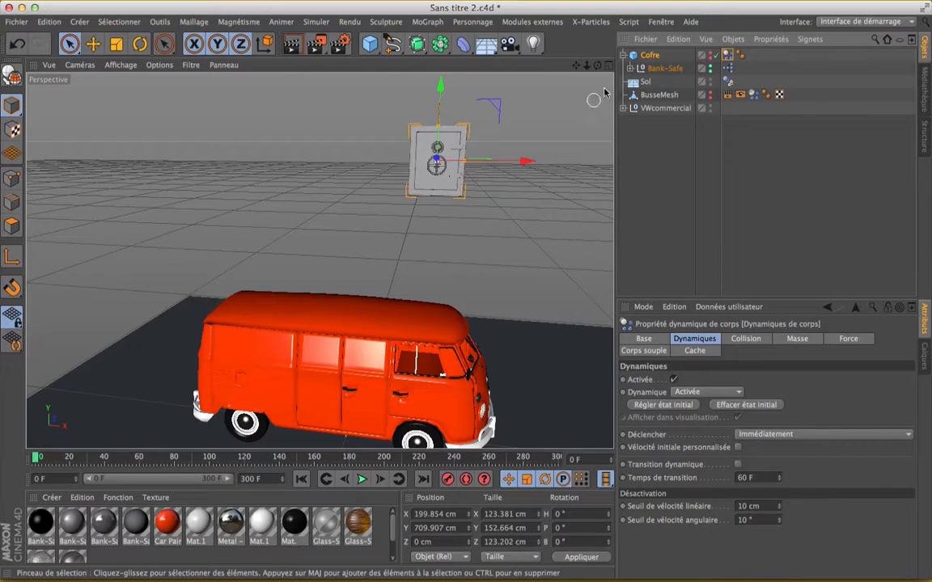
Scale the Cofre up uniformly to about 391 × 483 × 390 cm
click(437, 162)
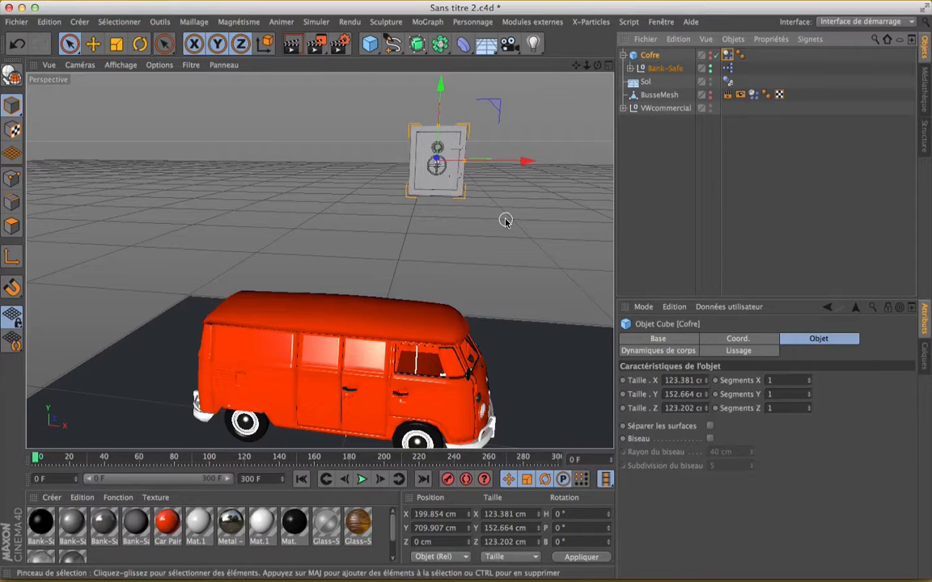
scroll(505, 220, down, 5)
scroll(506, 220, up, 3)
click(117, 46)
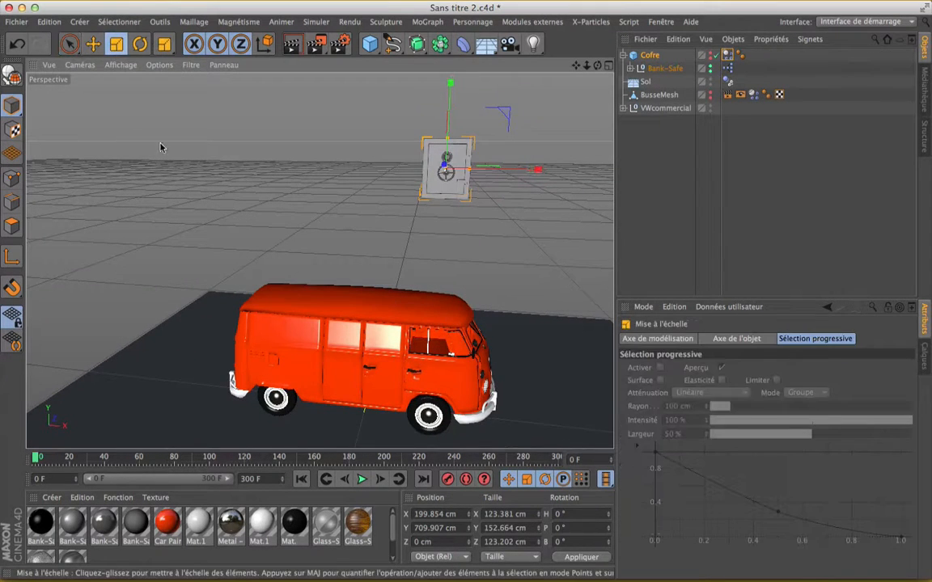
drag(187, 170, 435, 154)
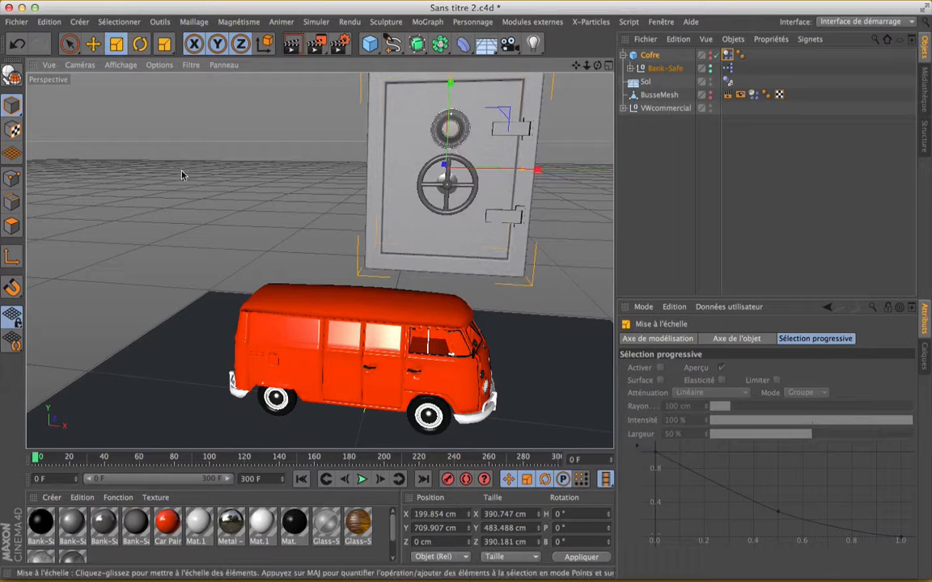
Play the enlarged Cofre's drop to frame 74, return to the first frame and undo the enlargement
click(361, 479)
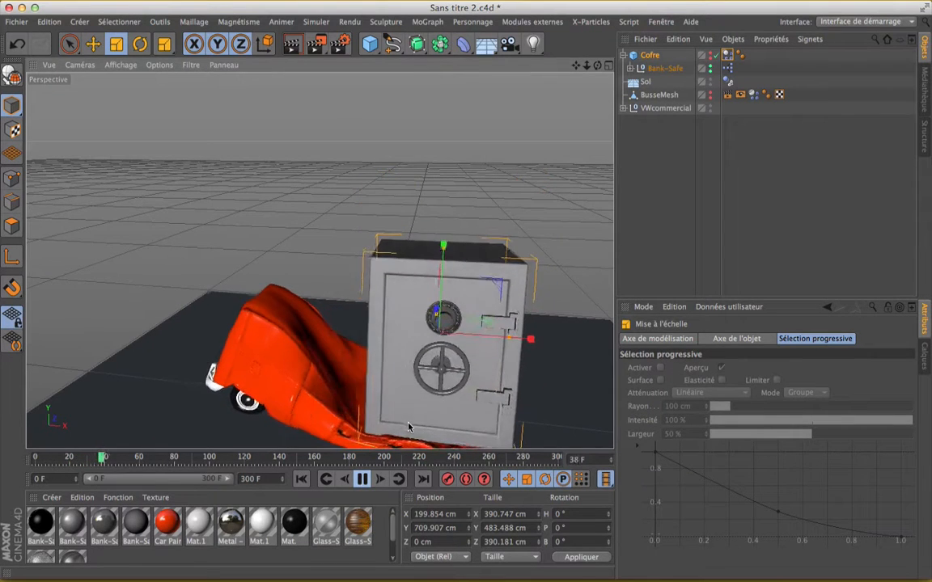
scroll(409, 424, down, 3)
scroll(409, 424, up, 6)
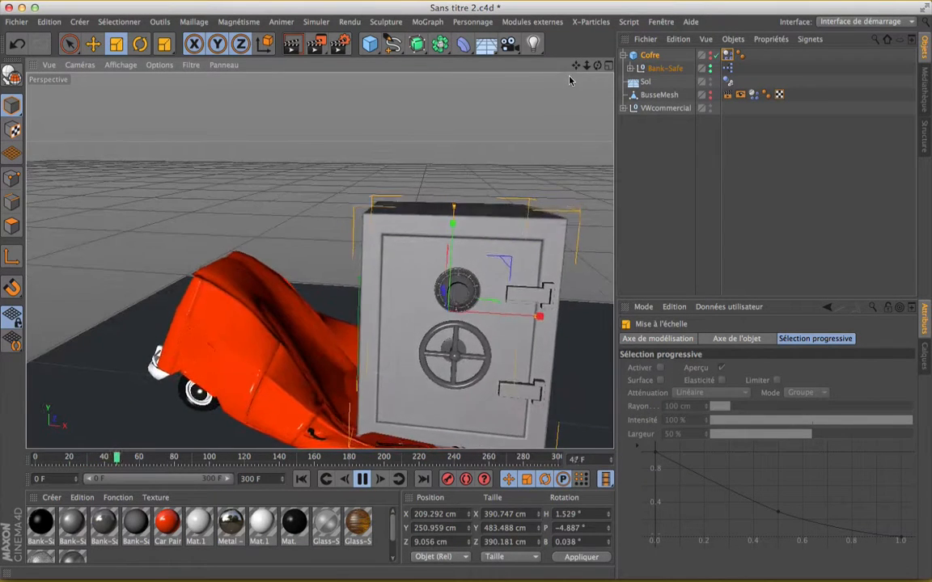
drag(575, 65, 319, 261)
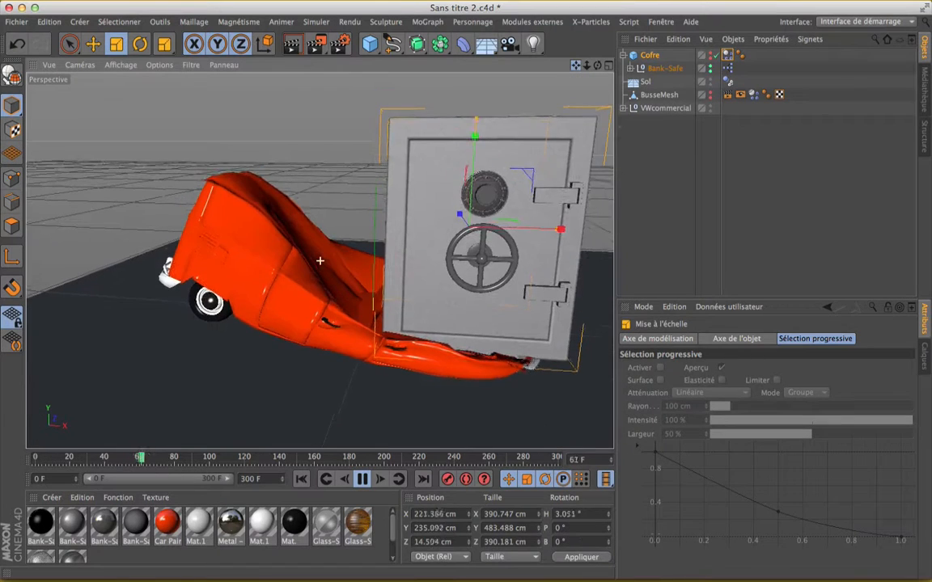
click(361, 479)
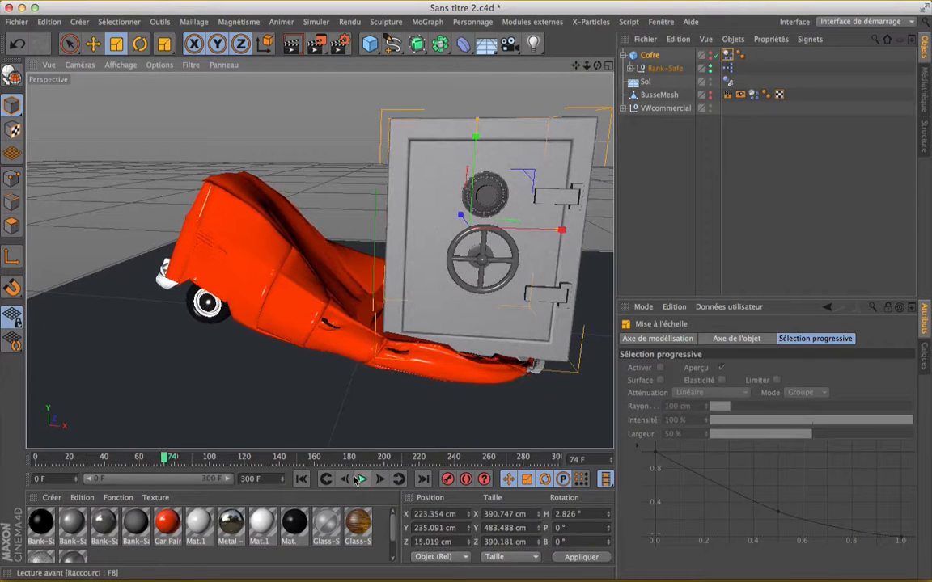
click(301, 479)
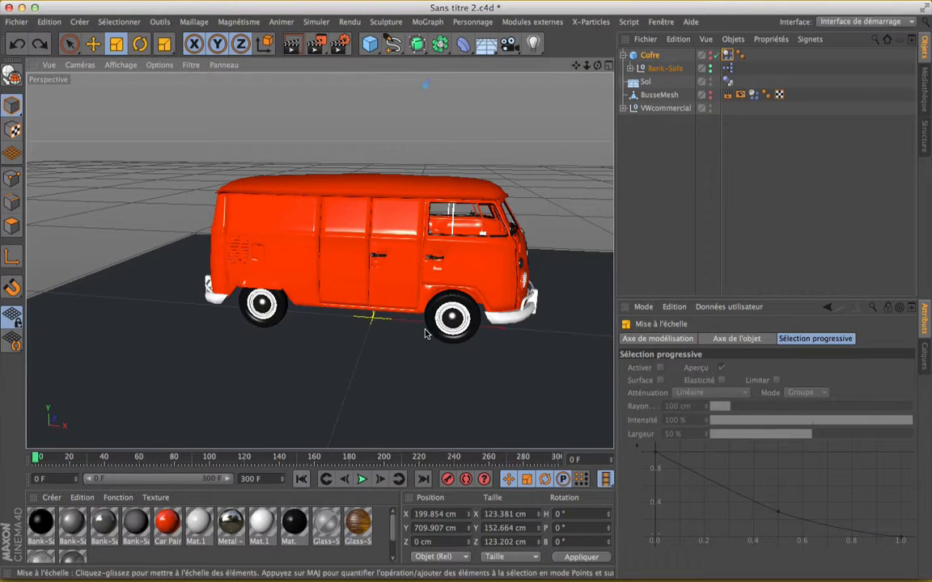
Move the Cofre along X to about -27 cm, above the middle of the van
drag(575, 65, 320, 260)
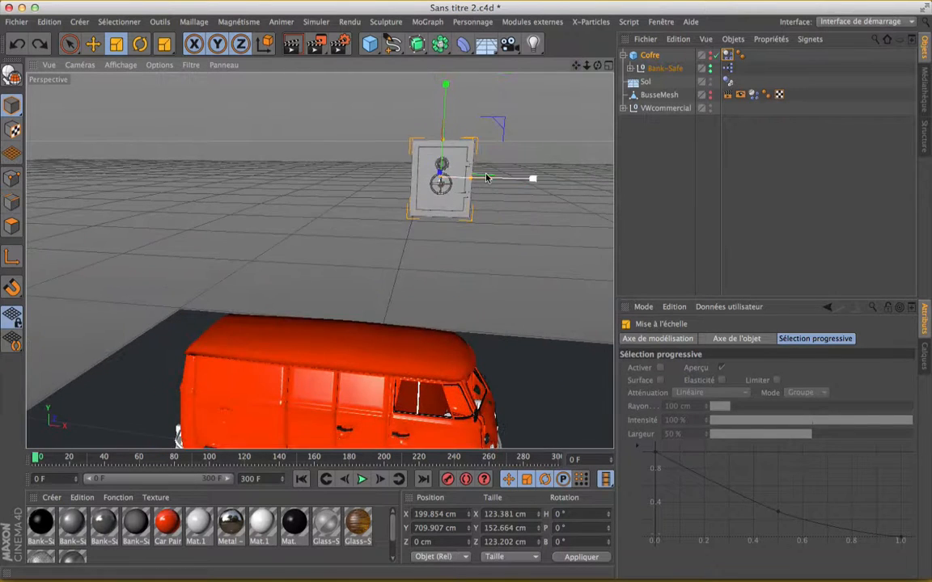
scroll(487, 178, down, 4)
scroll(487, 177, up, 2)
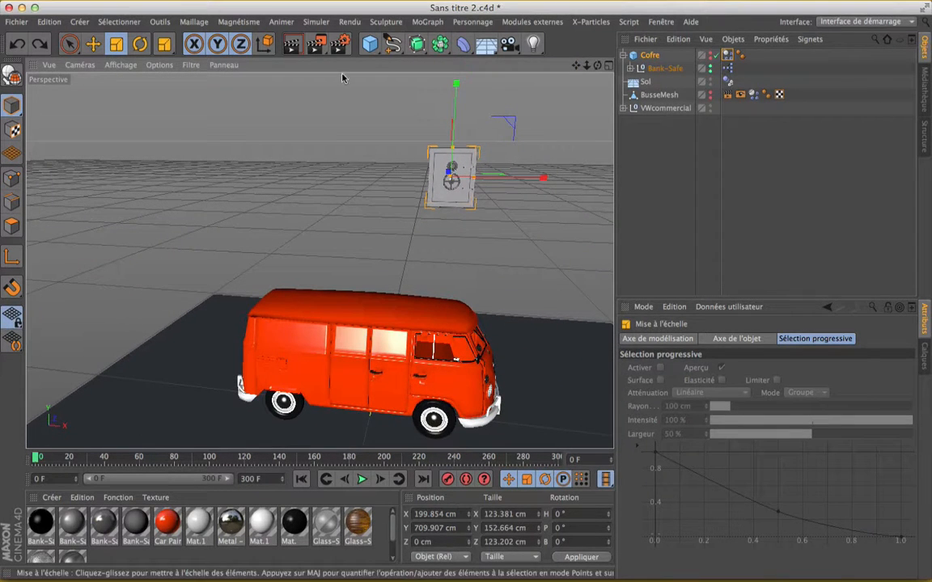
key(e)
drag(548, 185, 458, 173)
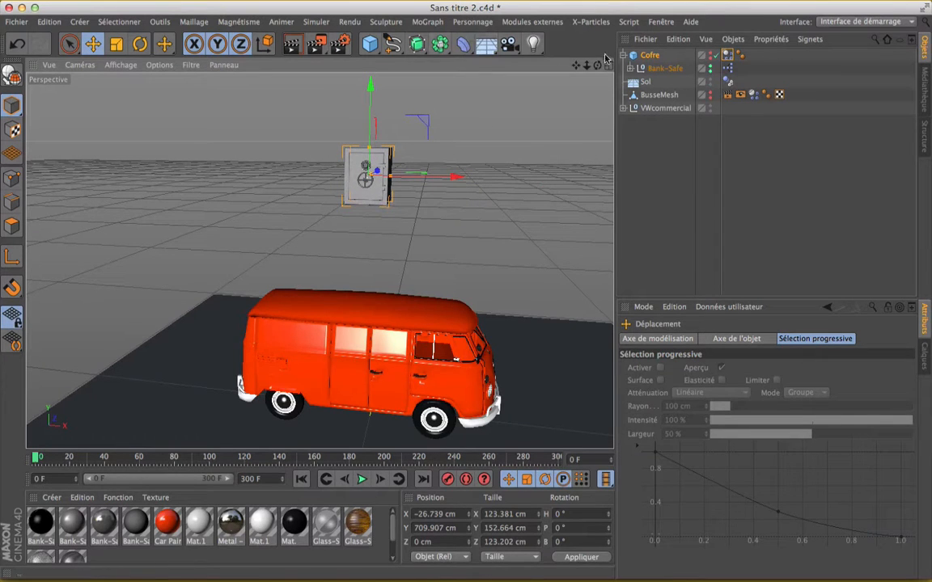
Add a MoGraph Cloneur and make the Cofre its child
click(418, 43)
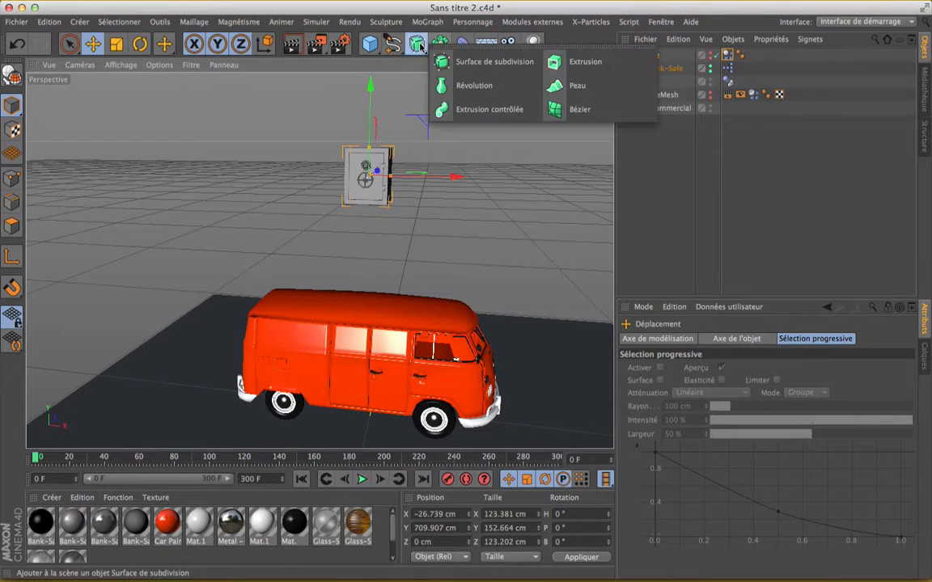
click(441, 44)
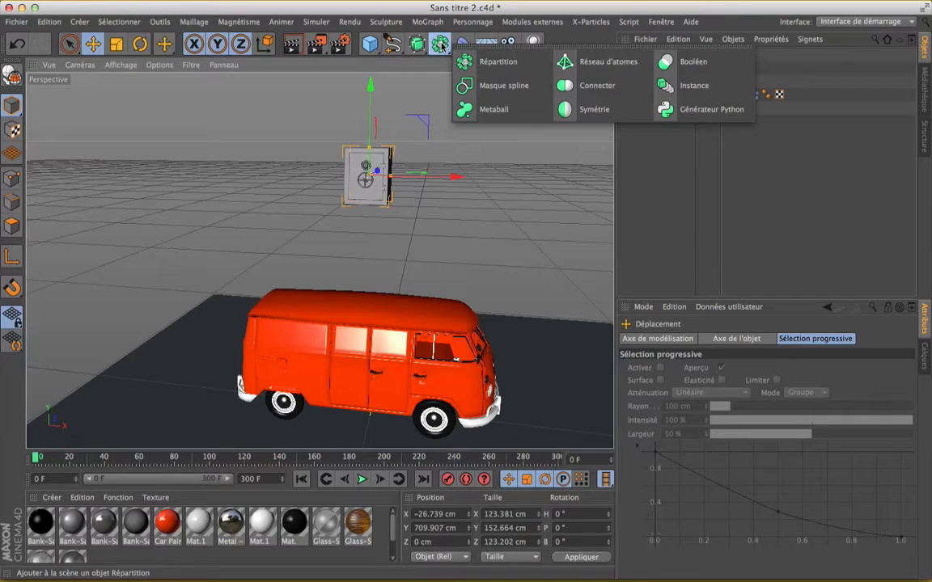
click(428, 23)
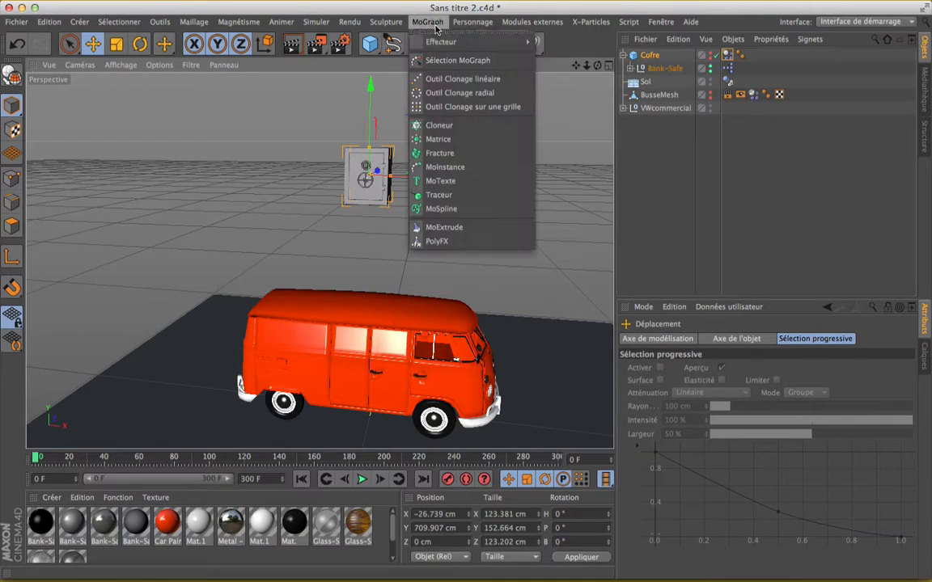
click(457, 127)
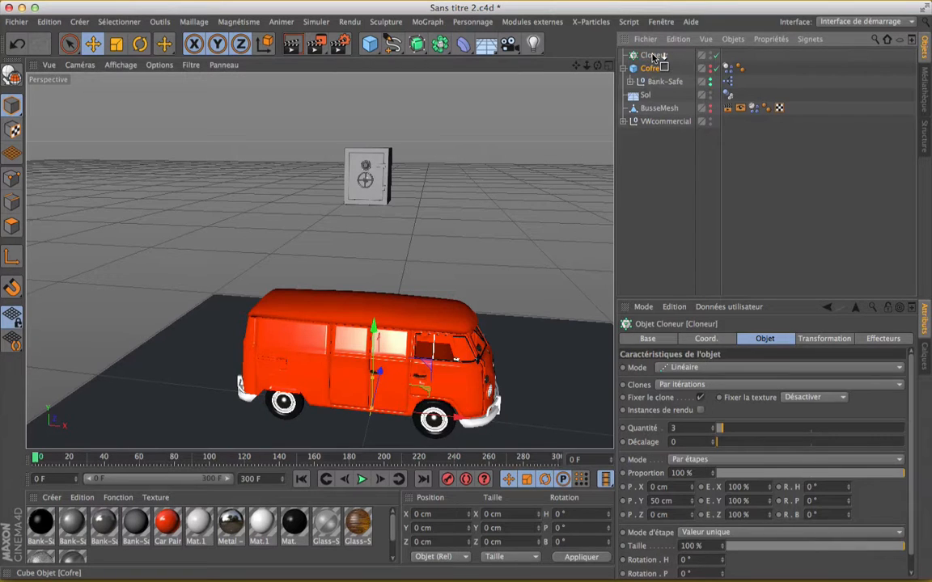
drag(654, 57, 652, 56)
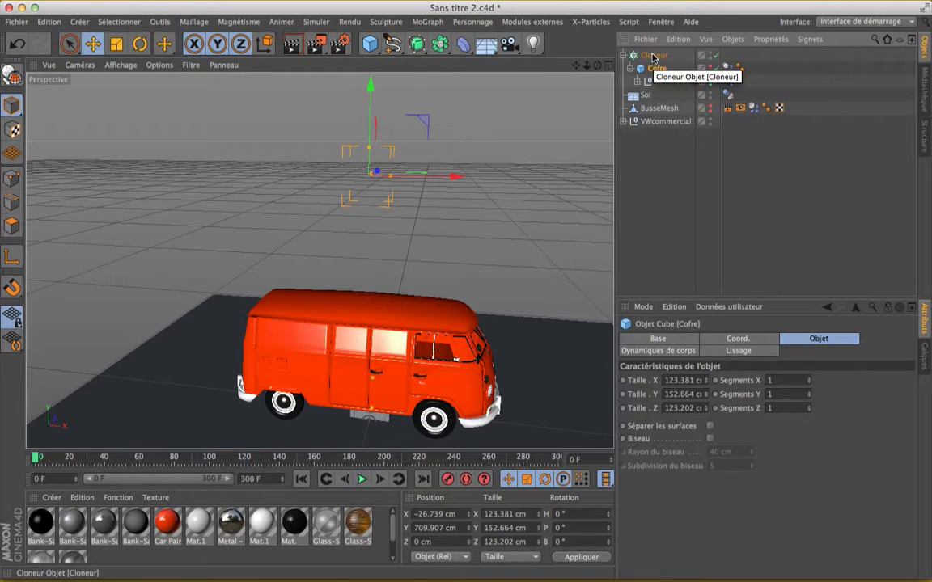
Set the Cloneur's Quantité to 6 and Décalage to 16 so the safe clones stack above the van
scroll(499, 267, down, 3)
scroll(499, 267, up, 8)
scroll(500, 271, down, 7)
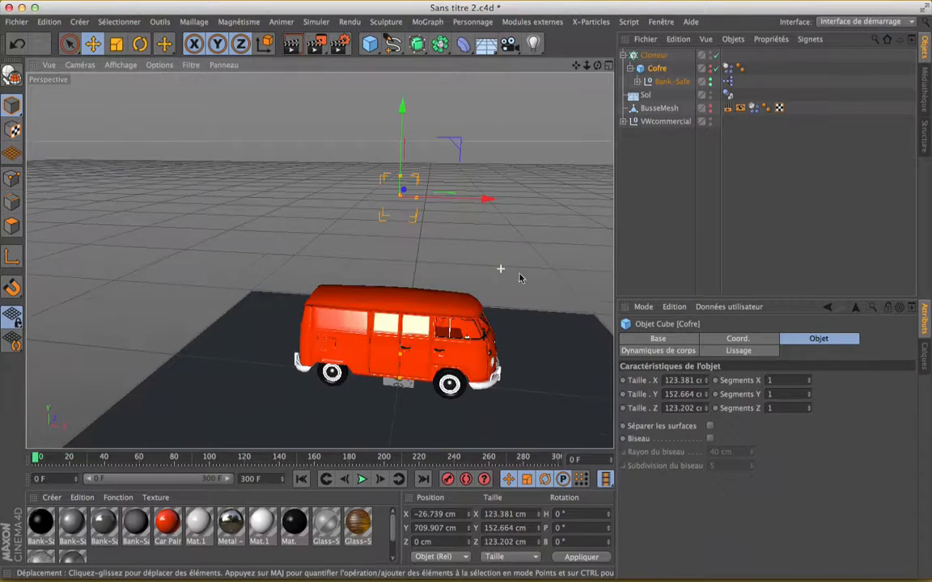
click(654, 55)
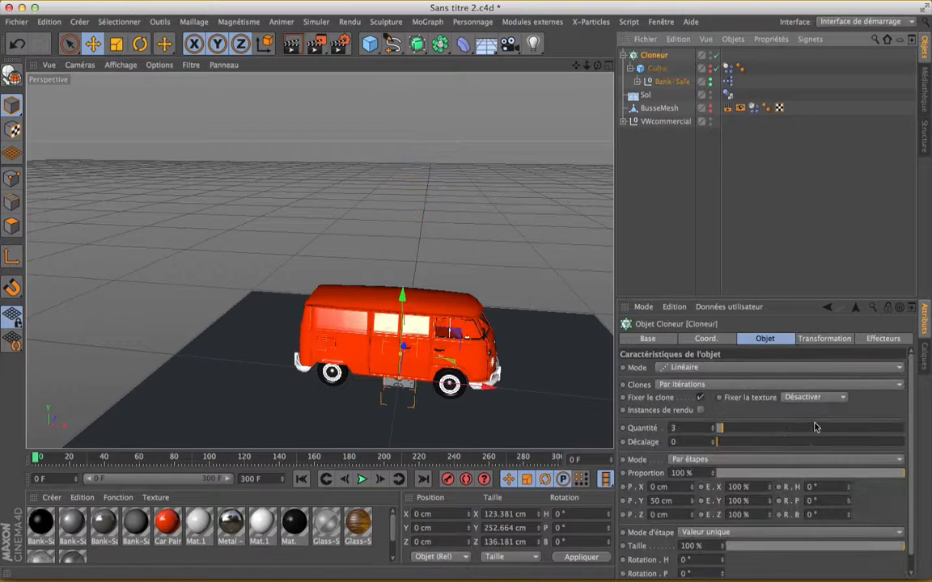
mouse_move(746, 434)
mouse_down()
mouse_move(758, 434)
mouse_move(710, 446)
mouse_move(746, 451)
mouse_up()
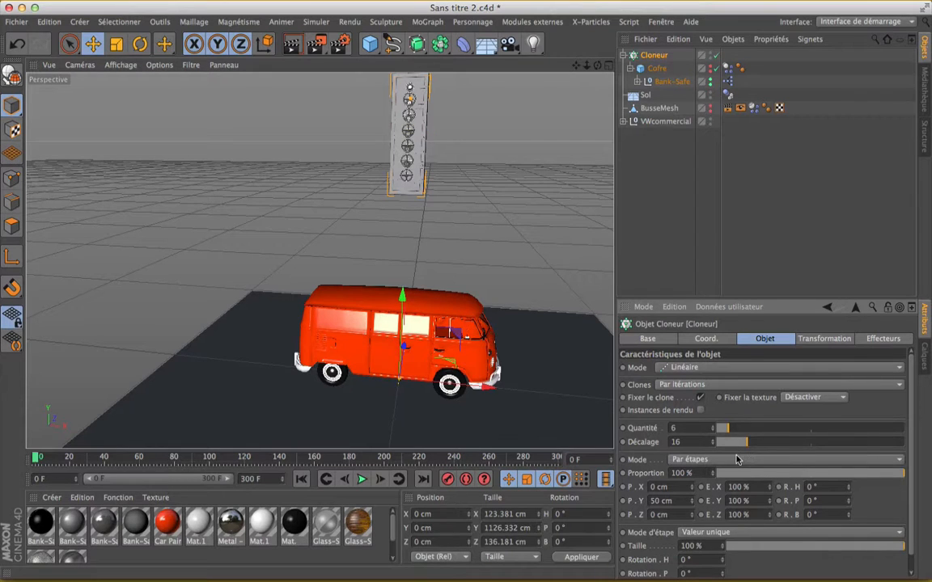
Set the Cloneur's P.X step to -2 cm, try a 0.4° Rotation P step and undo that rotation
mouse_move(693, 487)
mouse_down()
mouse_move(728, 487)
mouse_move(694, 486)
mouse_up()
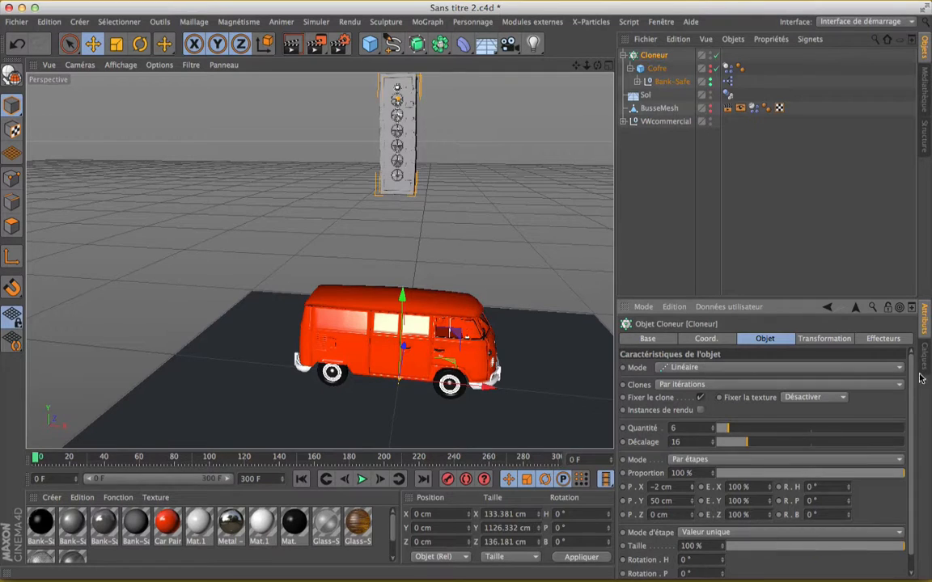
scroll(914, 378, down, 1)
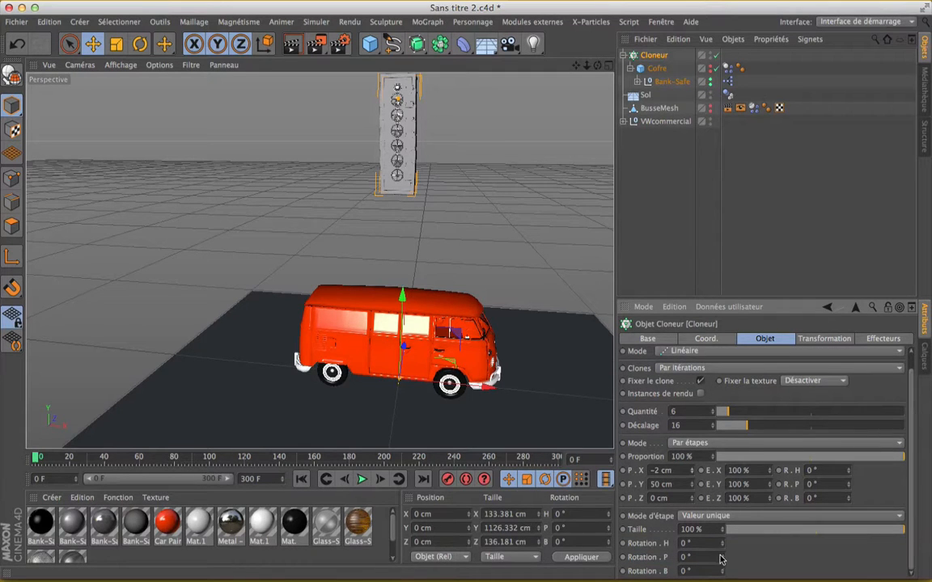
drag(720, 559, 720, 560)
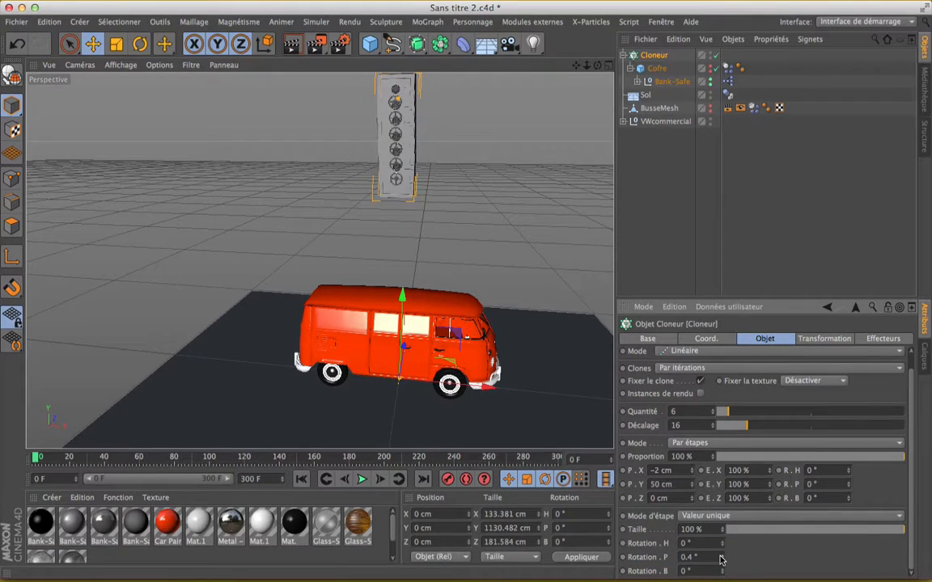
key(super+z)
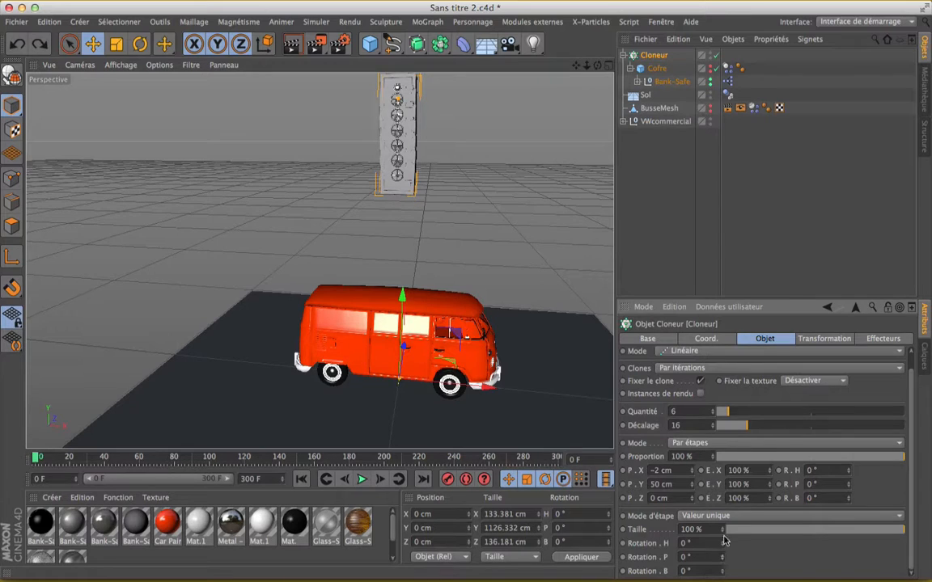
Try the Répartition sur une grille mode on the Cloneur and switch back to Linéaire
click(715, 353)
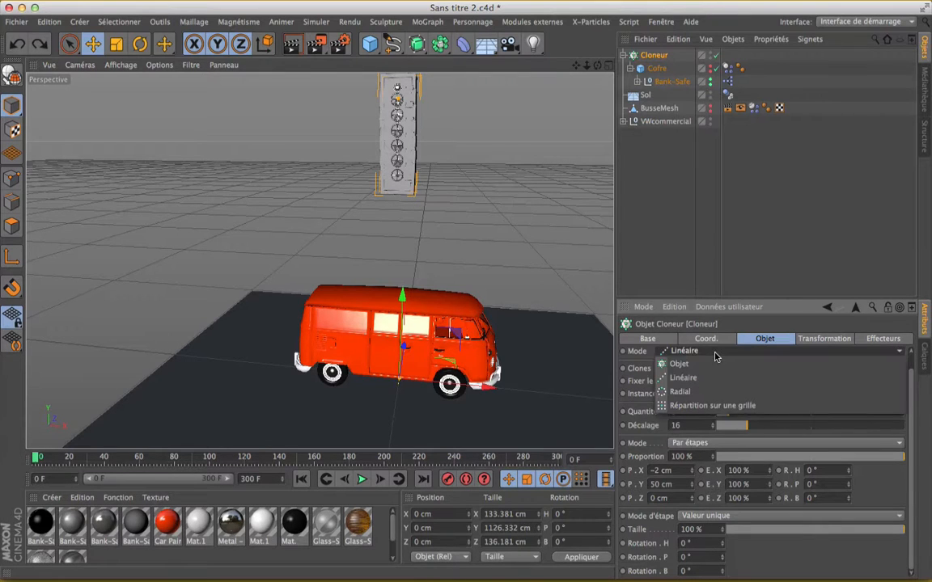
click(700, 405)
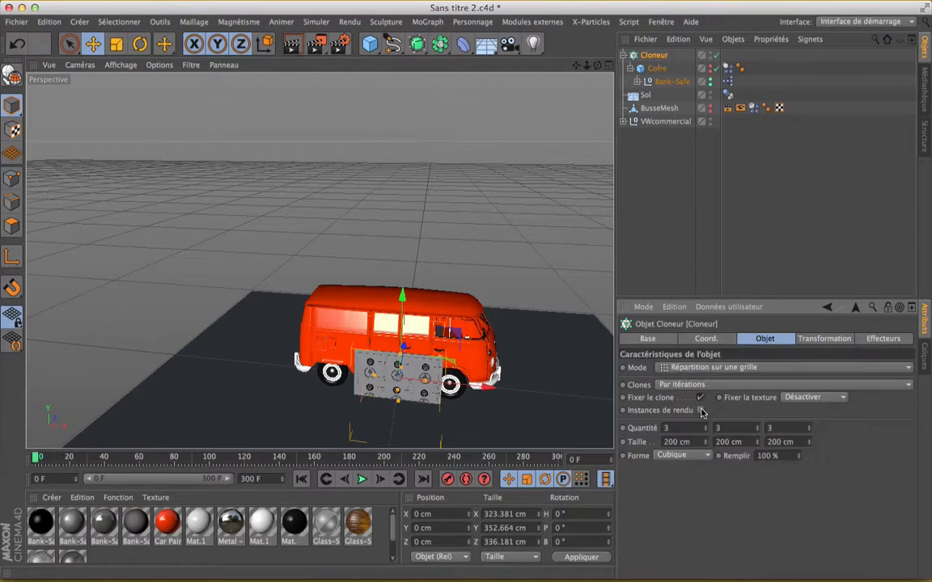
click(733, 371)
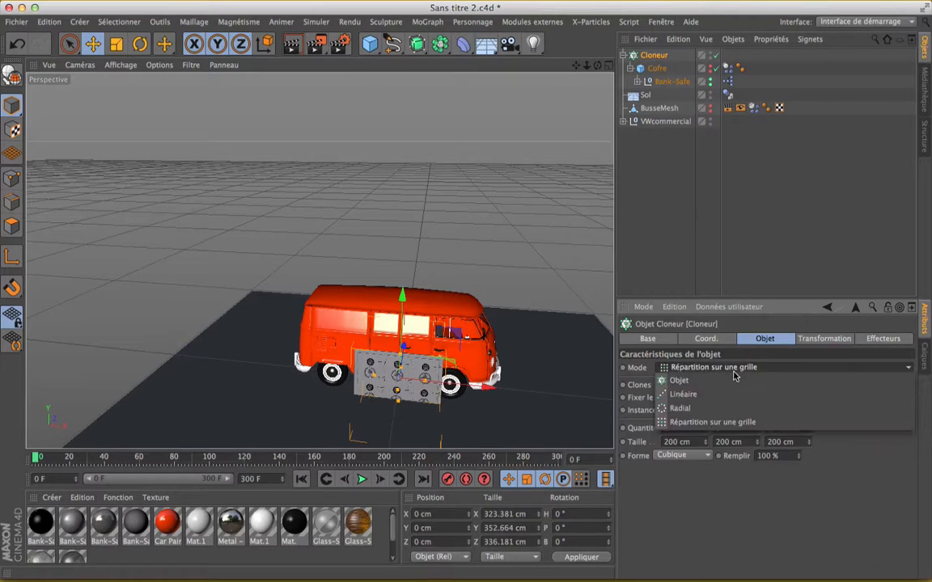
click(712, 394)
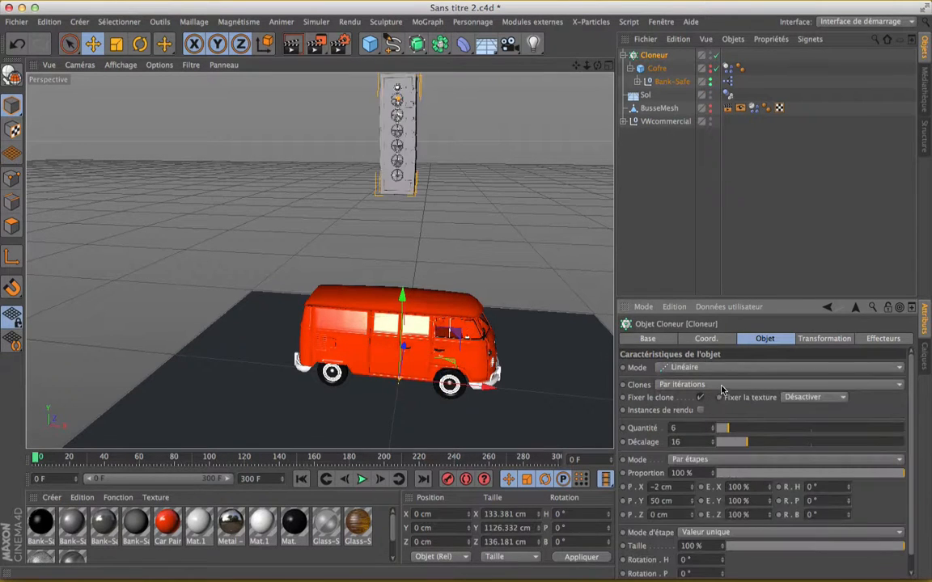
Try the Aléatoires option for the Cloneur's Clones setting and restore Par itérations
click(725, 387)
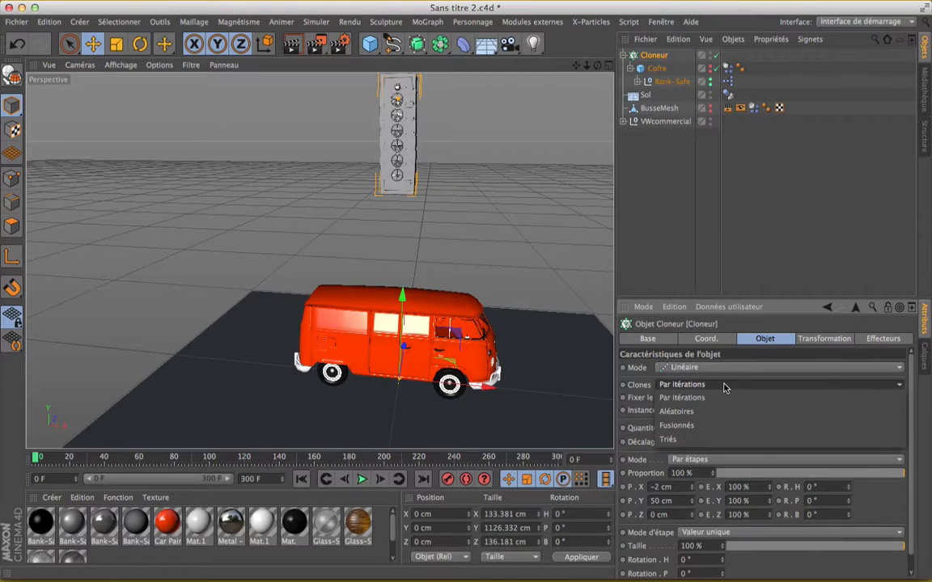
click(712, 411)
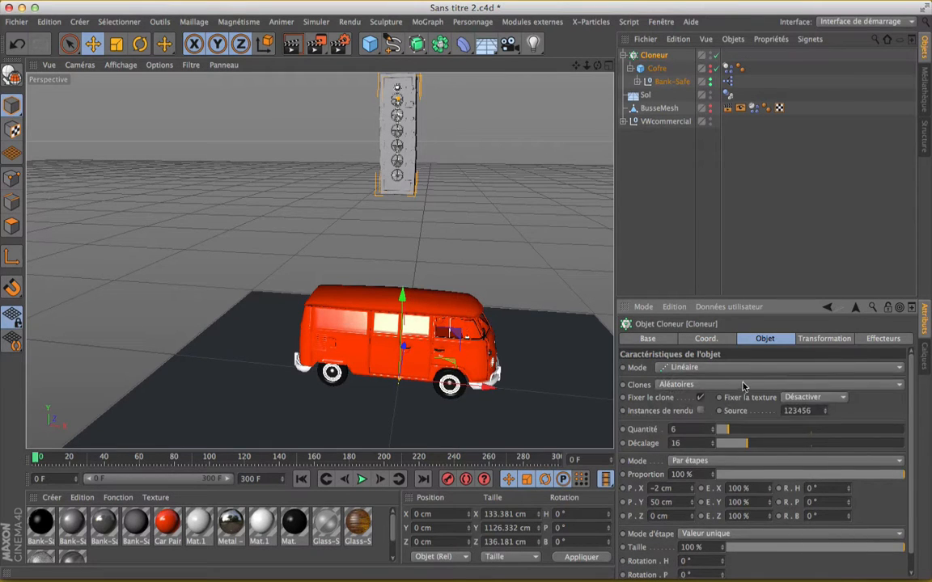
click(742, 385)
click(721, 398)
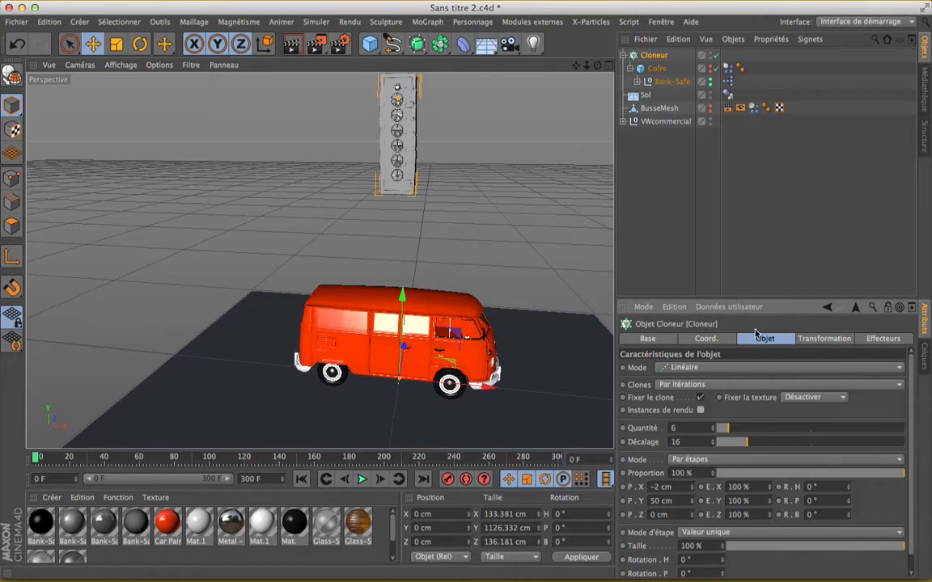
Increase the Cloneur's E.X transformation scale slightly, look through its effector and coordinate settings, and return to its object settings
click(826, 341)
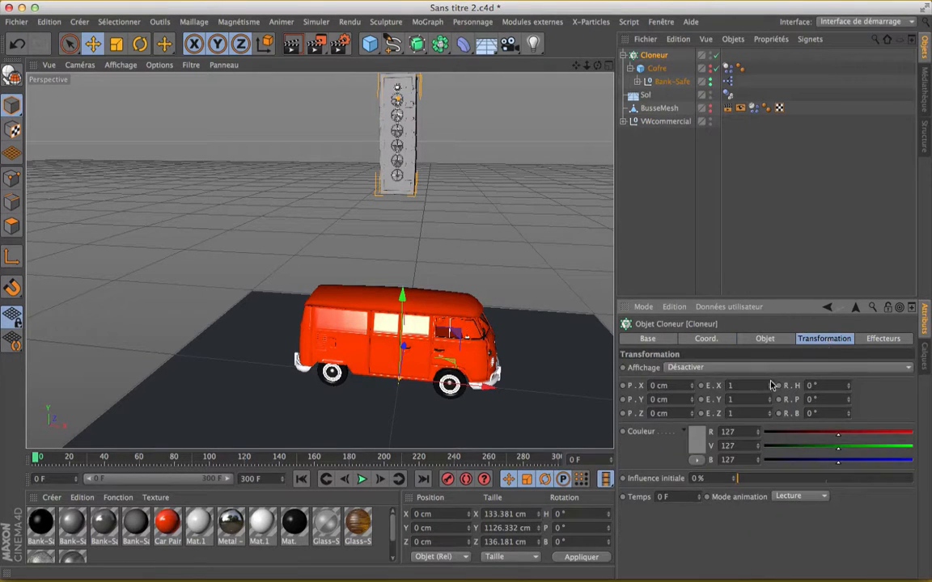
drag(771, 389, 781, 386)
click(881, 341)
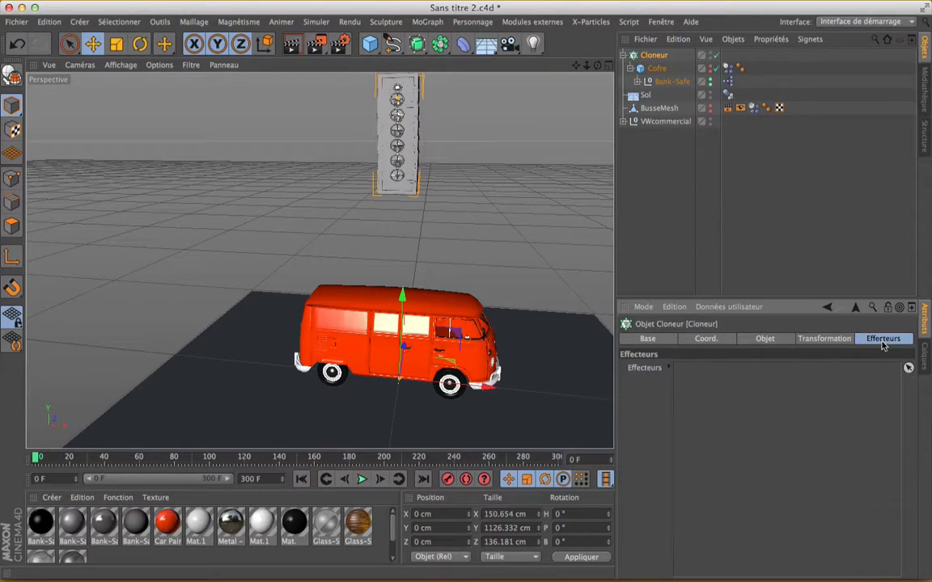
click(765, 341)
click(718, 342)
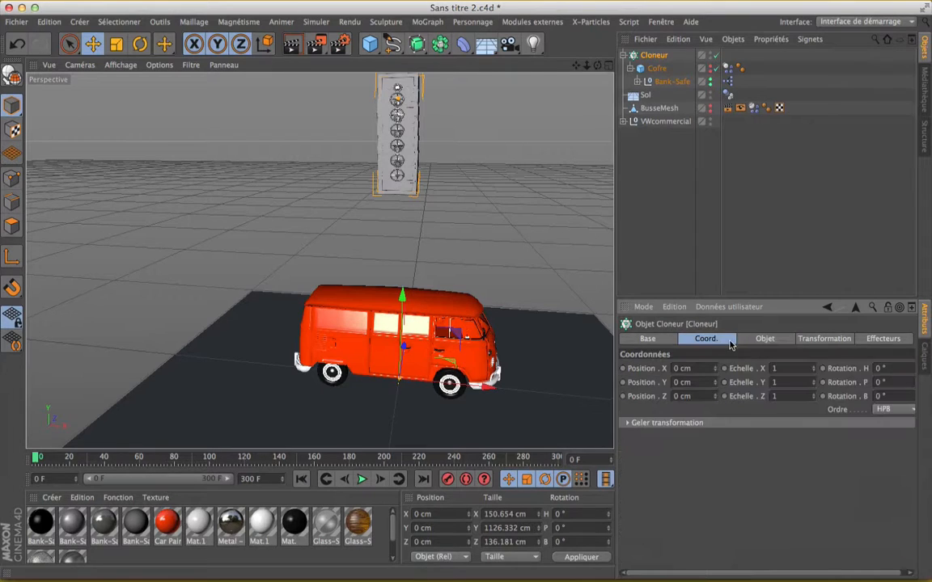
click(748, 342)
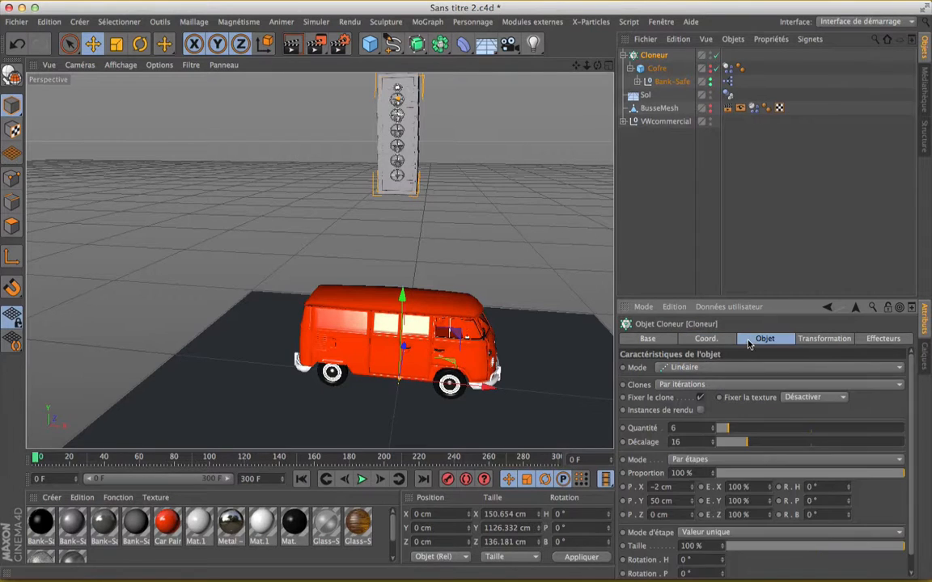
click(760, 460)
click(902, 411)
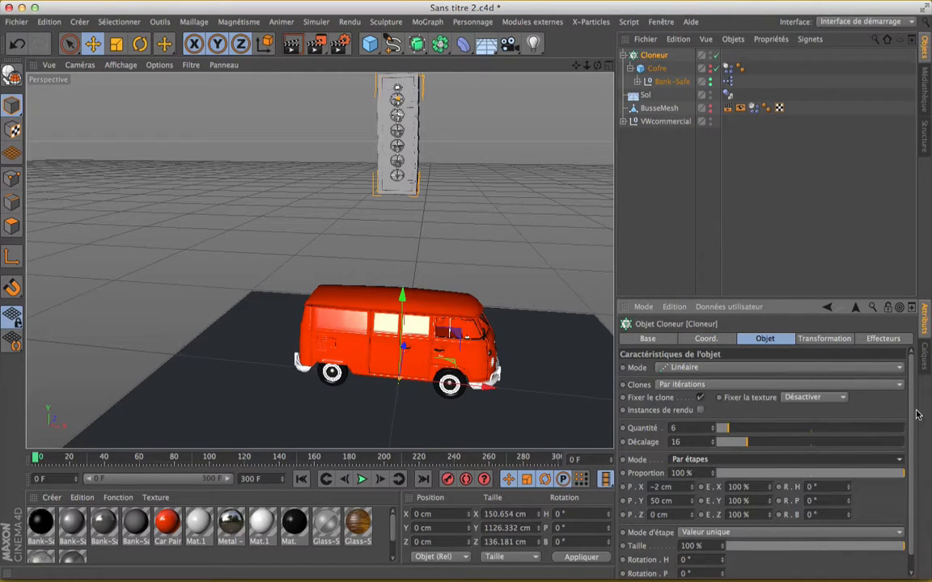
Reduce the Cloneur's Décalage to 1 and spread the safes vertically with a P.Y step of 271 cm
scroll(870, 463, down, 1)
mouse_move(849, 478)
mouse_down()
mouse_move(849, 469)
mouse_move(849, 477)
mouse_up()
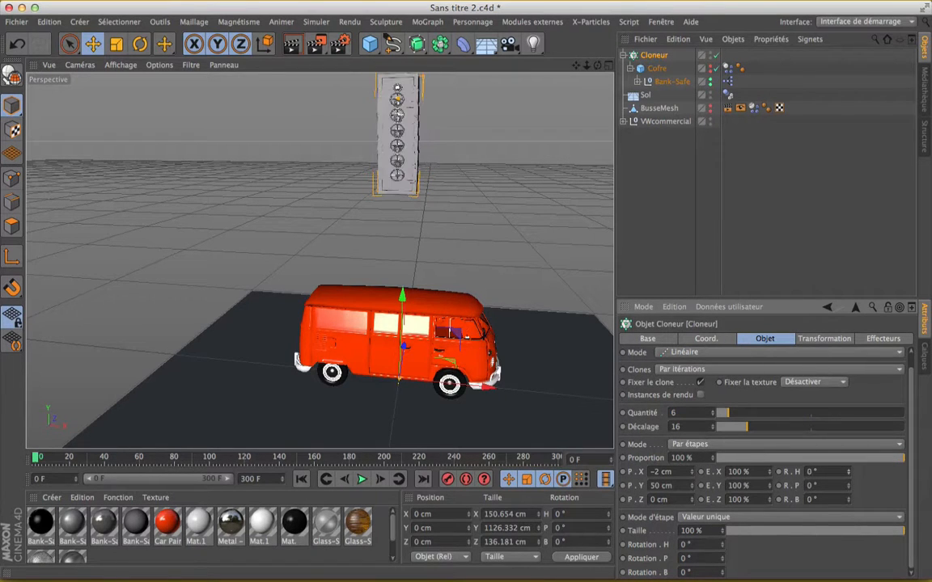
mouse_move(694, 491)
mouse_down()
mouse_move(694, 453)
mouse_move(723, 429)
mouse_move(715, 433)
mouse_up()
scroll(396, 333, down, 10)
scroll(396, 333, up, 3)
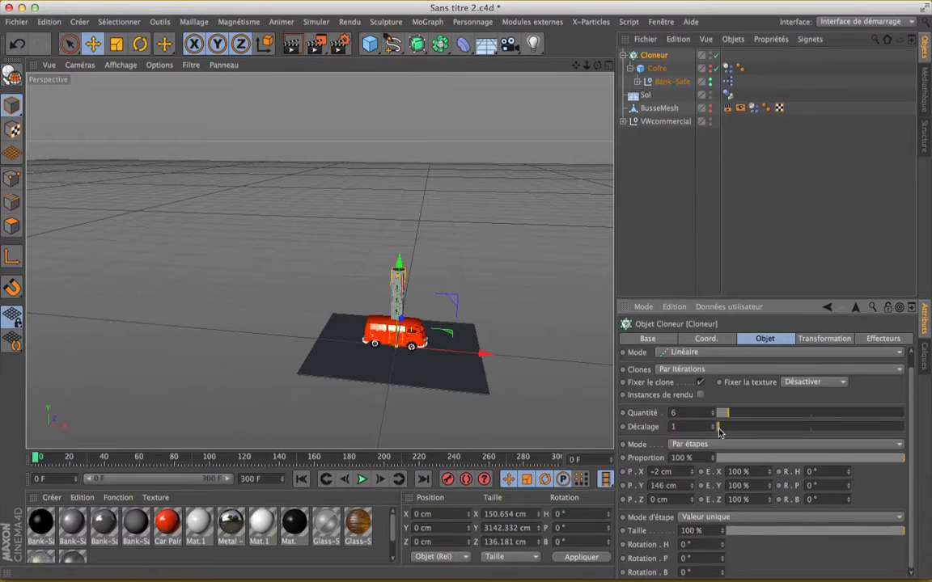
scroll(388, 321, up, 5)
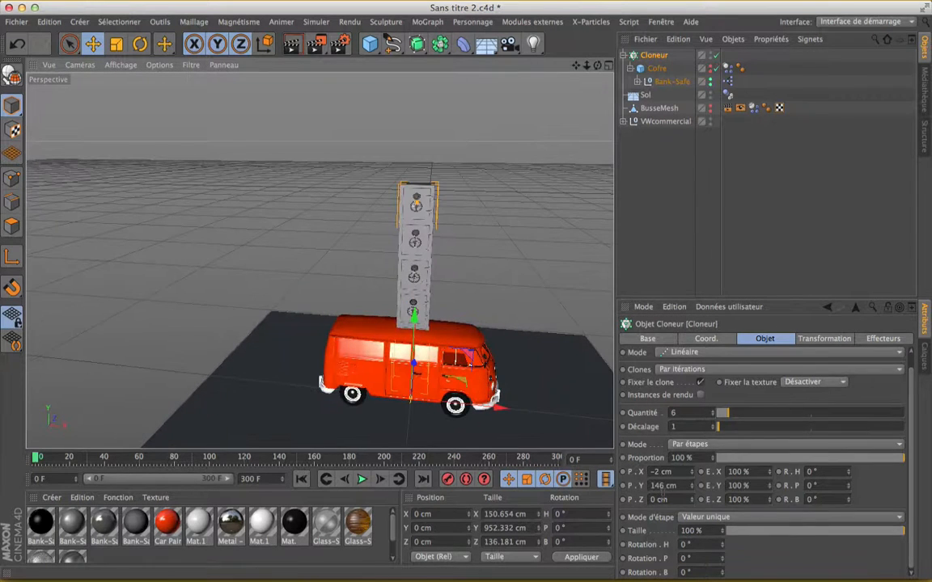
drag(692, 487, 692, 437)
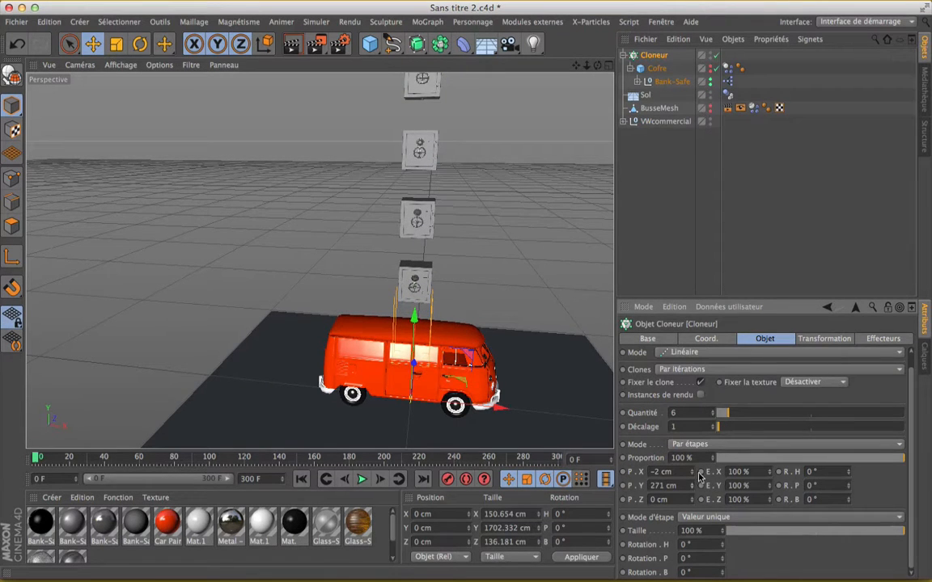
Stagger the cloned safes with P.X 91 cm and P.Z 96 cm steps, and set the Décalage to 0
drag(691, 476, 691, 441)
drag(692, 502, 691, 477)
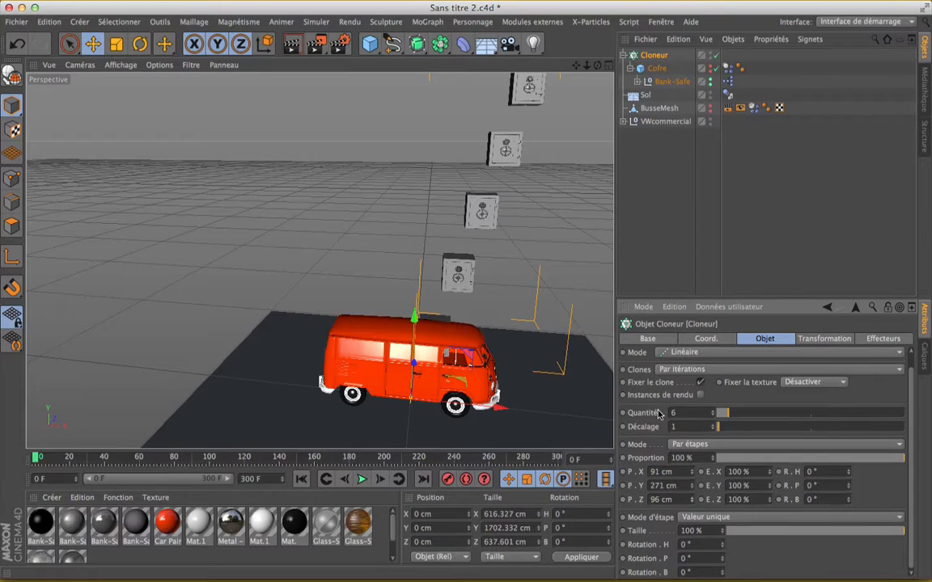
scroll(498, 334, down, 5)
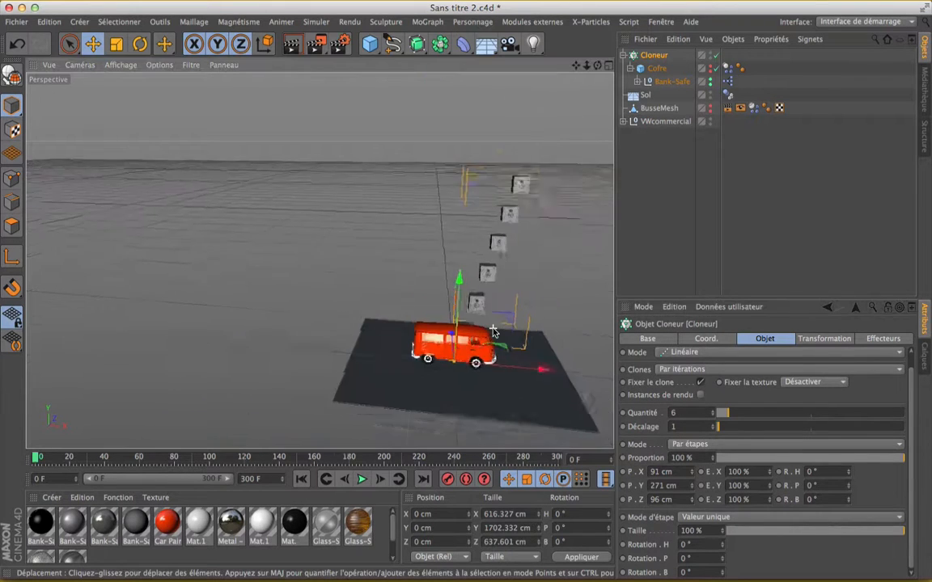
scroll(494, 332, up, 3)
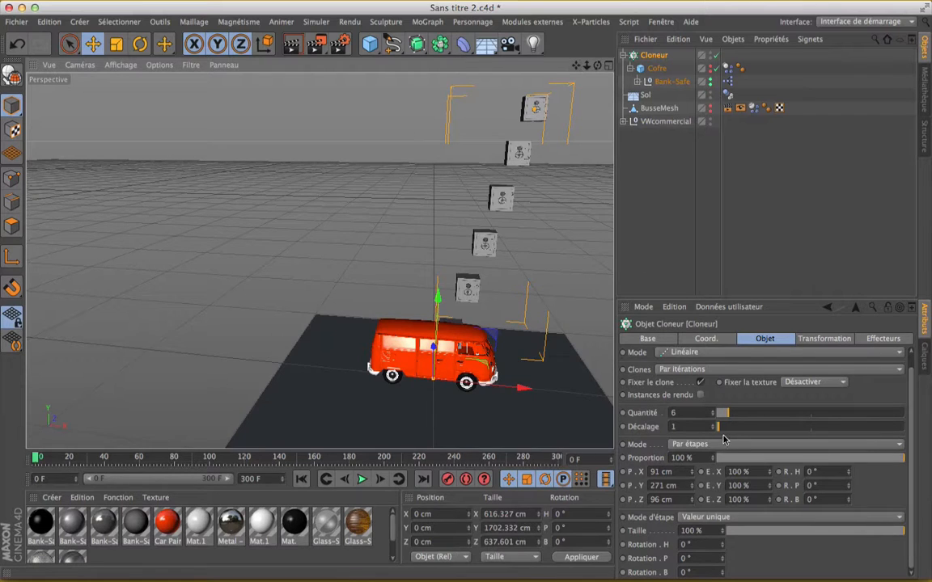
drag(718, 427, 721, 429)
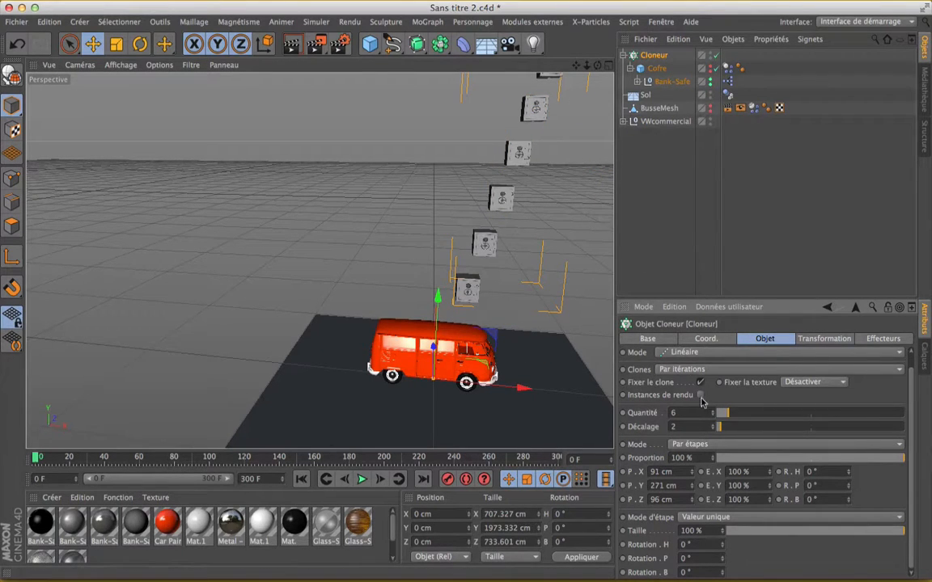
drag(727, 430, 659, 429)
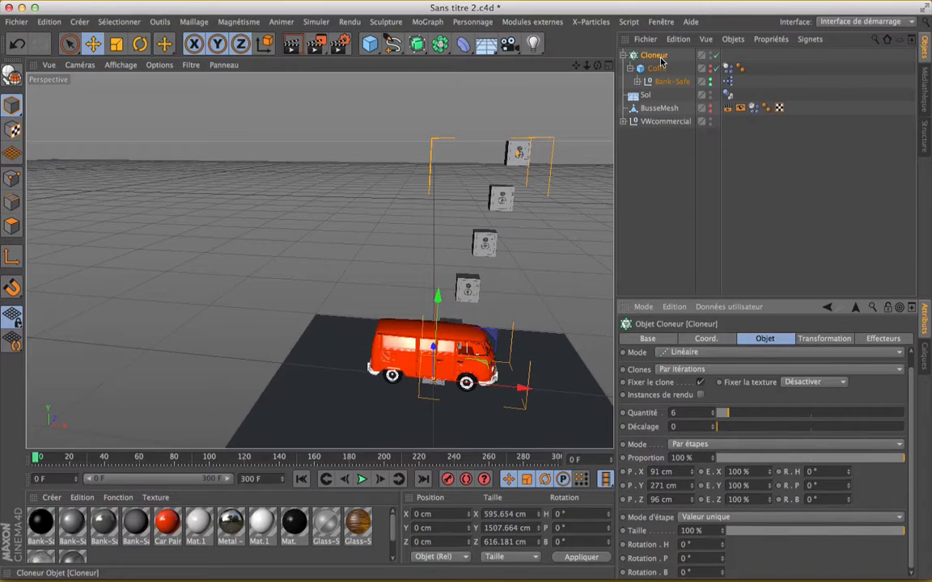
Move the Cloneur to about X -239 cm and Y 738 cm above the van, play the drop and rewind to the start
drag(437, 296, 441, 180)
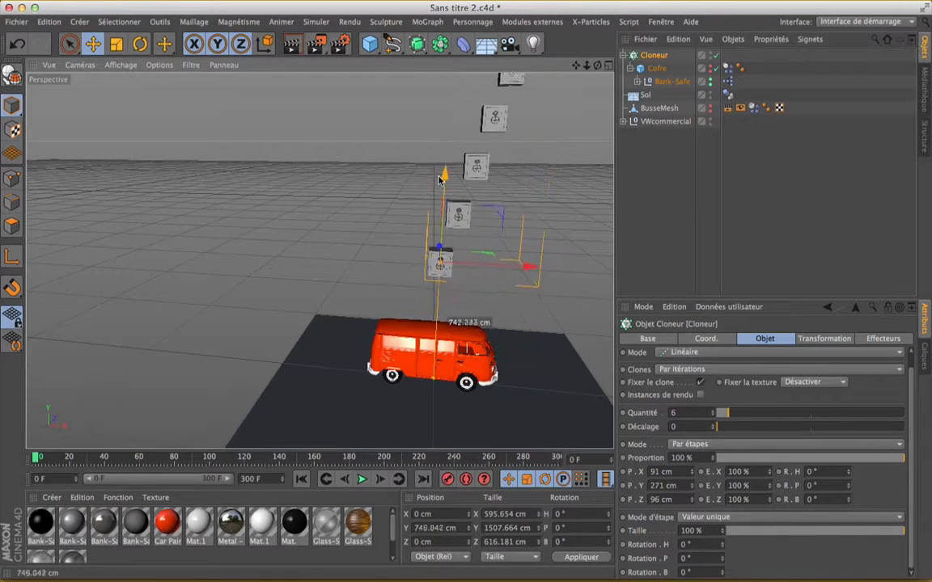
drag(525, 265, 491, 269)
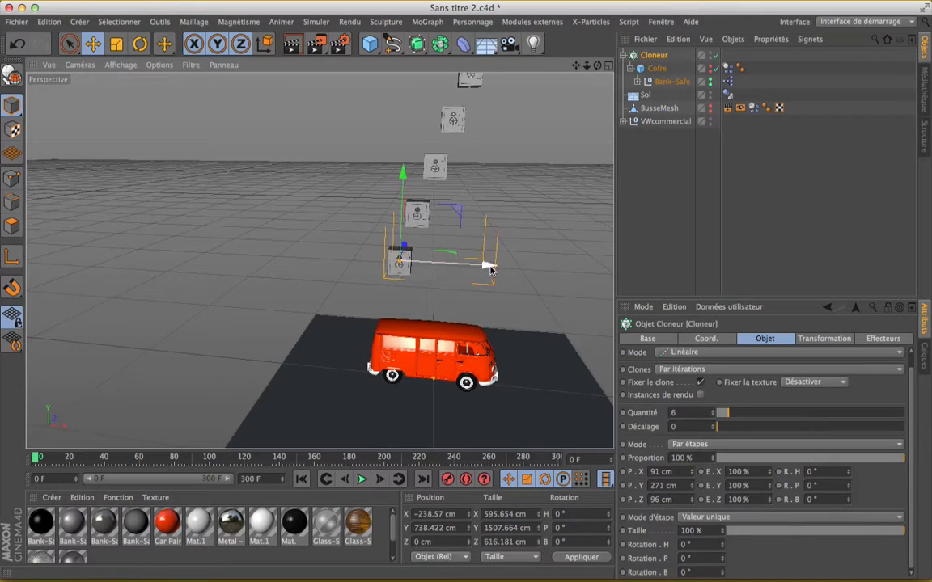
click(362, 481)
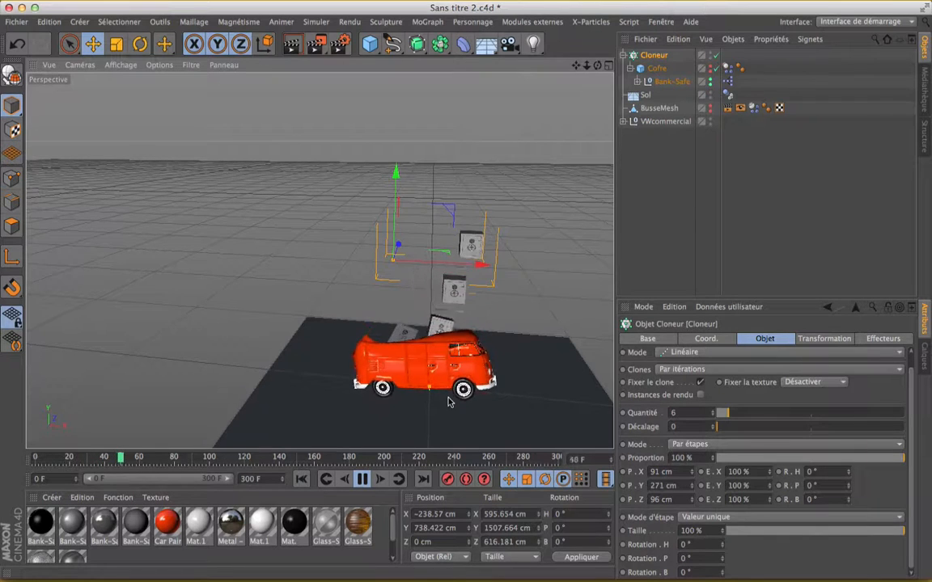
scroll(414, 331, up, 4)
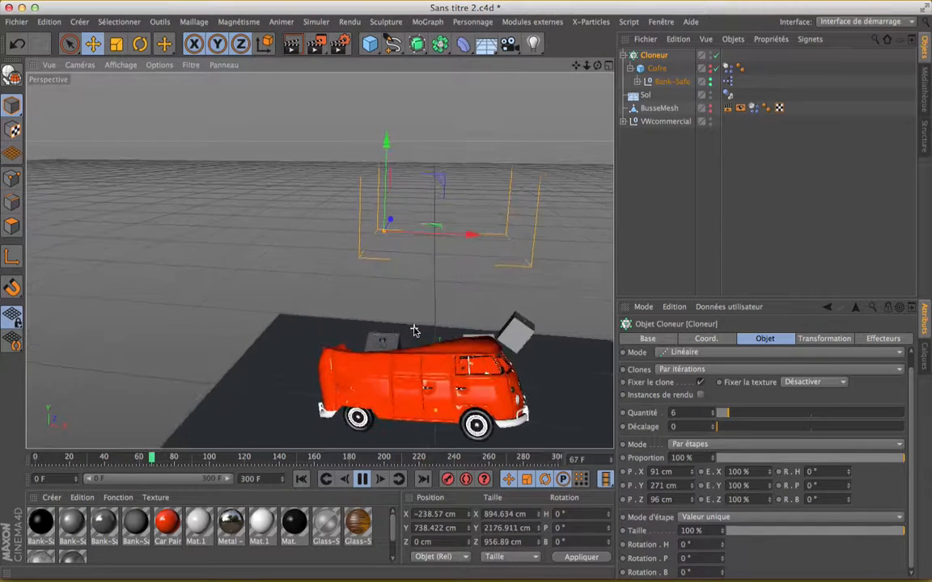
scroll(414, 331, up, 1)
click(302, 479)
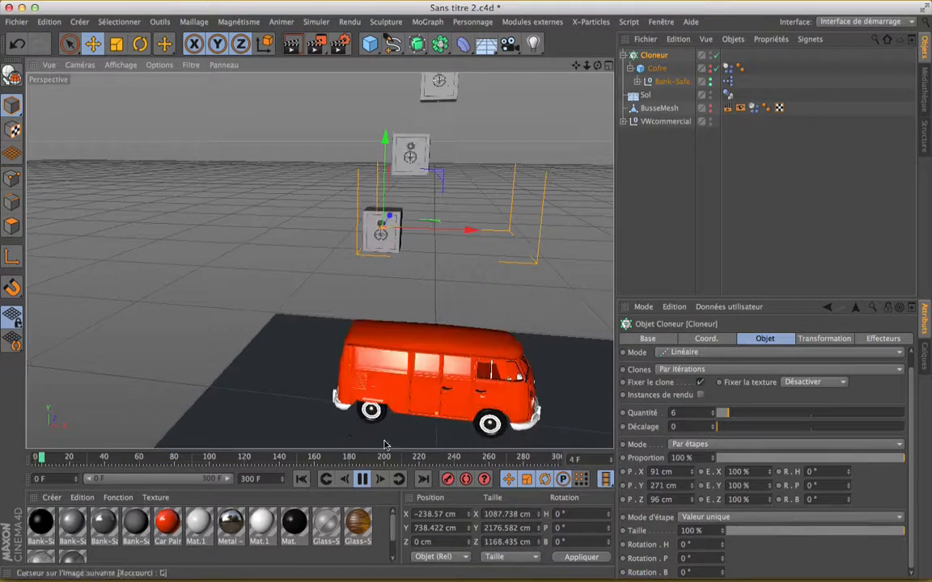
Pause the playback at frame 20, move the Cloneur along Z to about -606 cm and return to the first frame
click(363, 480)
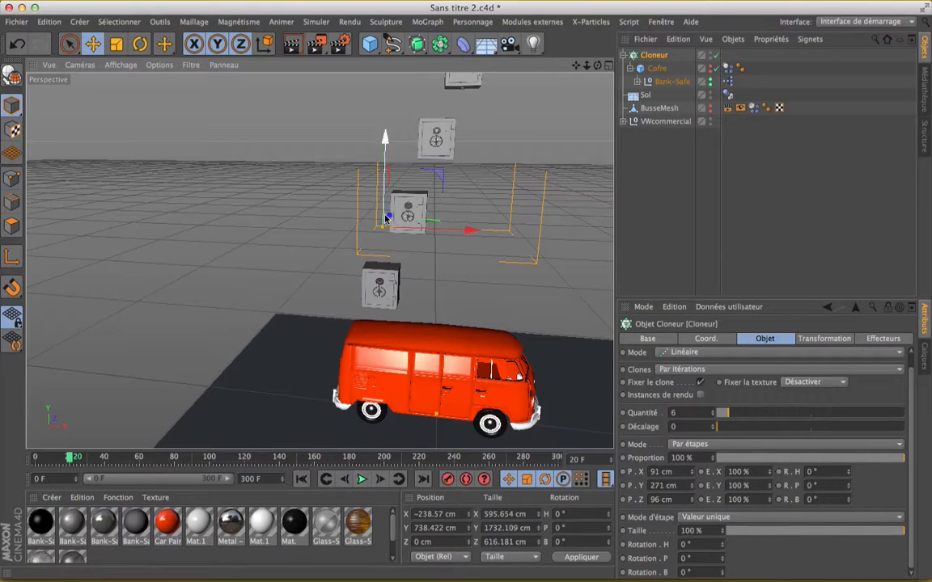
drag(391, 217, 389, 230)
key(super+z)
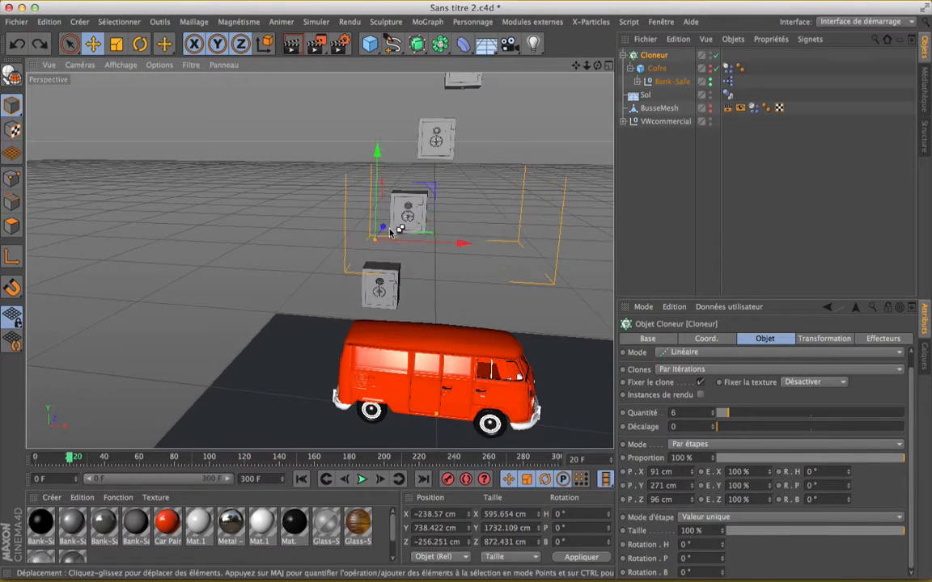
click(656, 56)
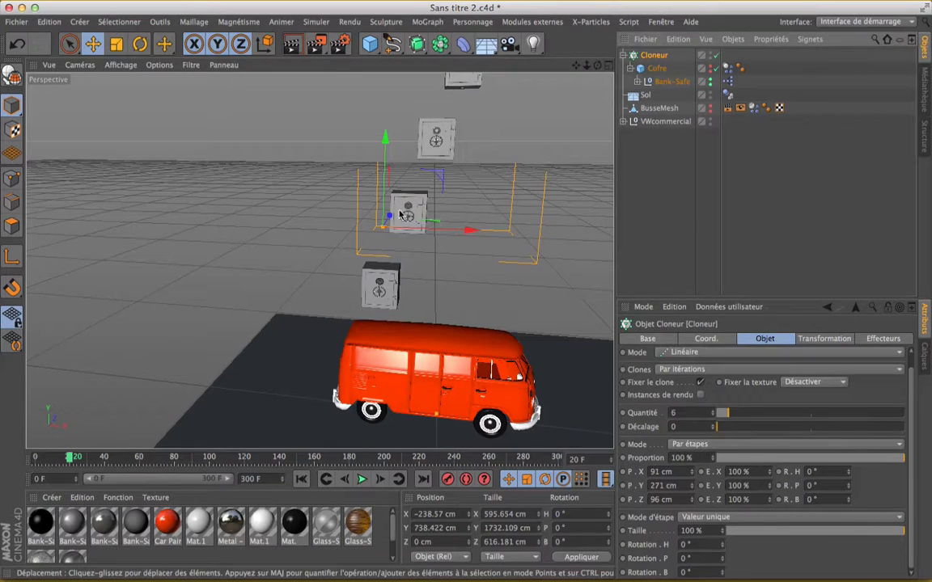
drag(399, 214, 379, 258)
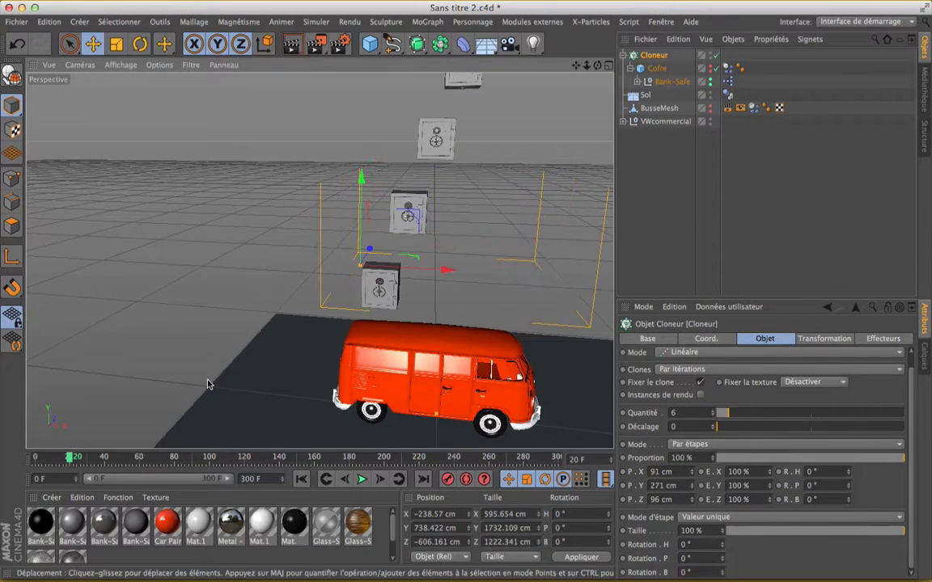
click(285, 419)
click(301, 478)
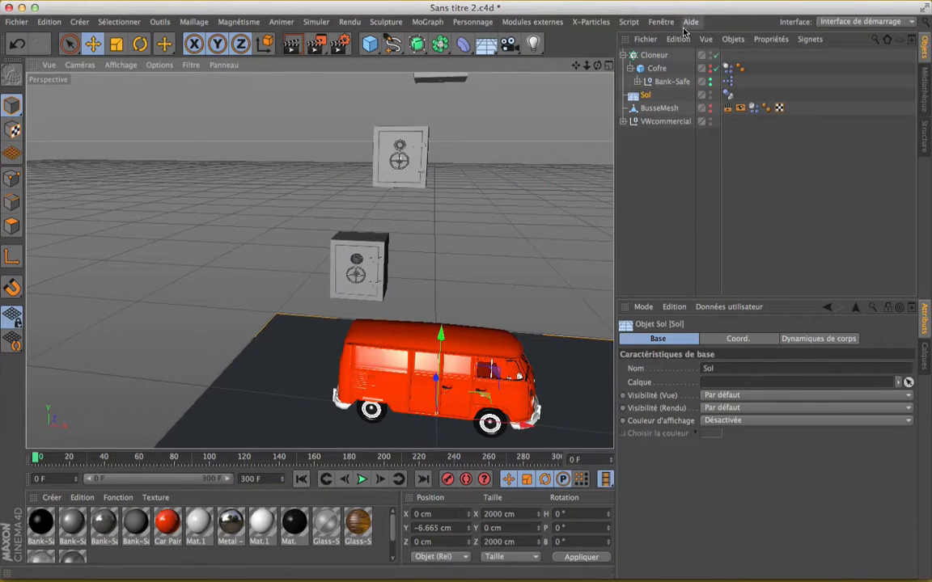
Move the Cloneur along Z to about -258 cm in the top view so the safes line up over the van
click(653, 55)
mouse_move(372, 247)
mouse_down()
mouse_move(380, 238)
mouse_move(372, 257)
mouse_up()
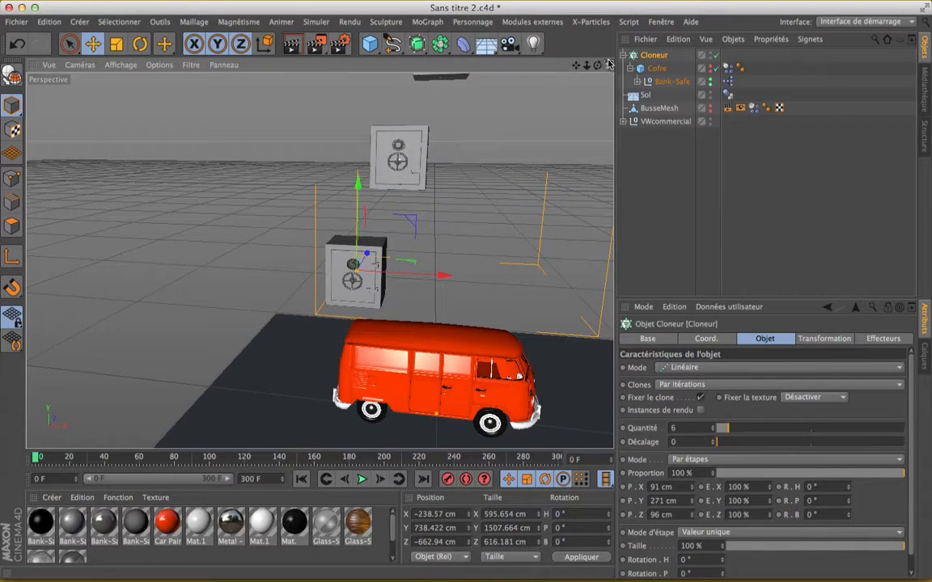
click(607, 65)
click(608, 65)
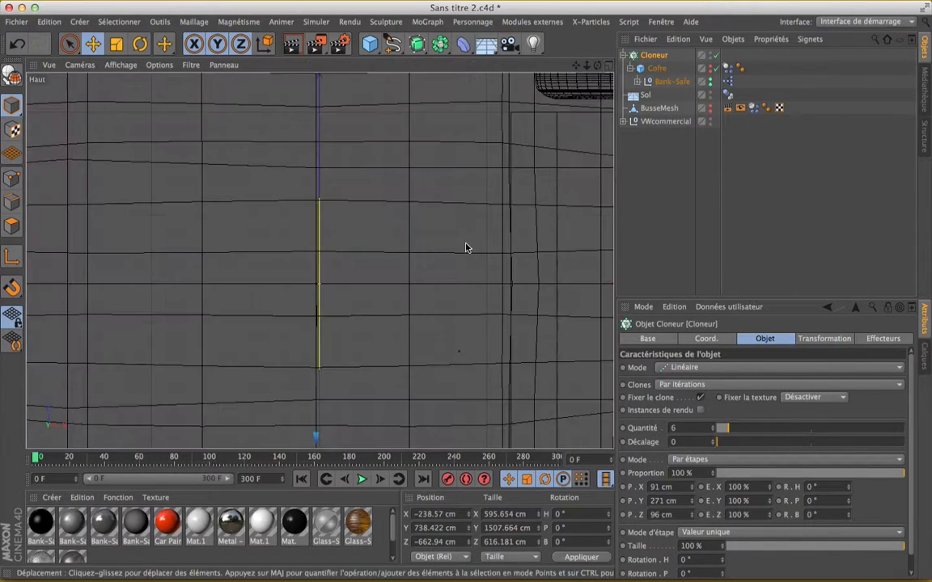
scroll(466, 247, down, 5)
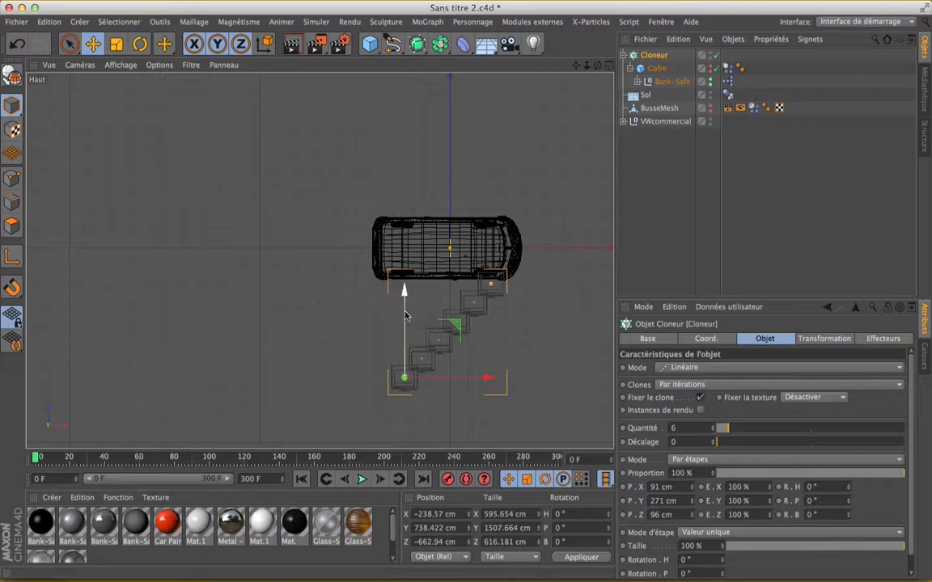
drag(406, 318, 407, 240)
click(610, 65)
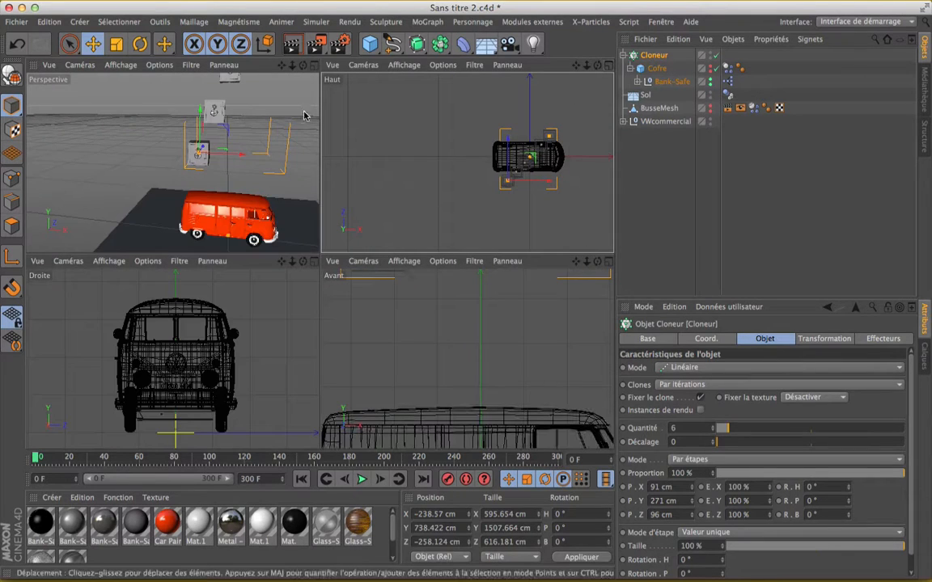
click(315, 66)
scroll(396, 261, down, 8)
scroll(396, 262, up, 3)
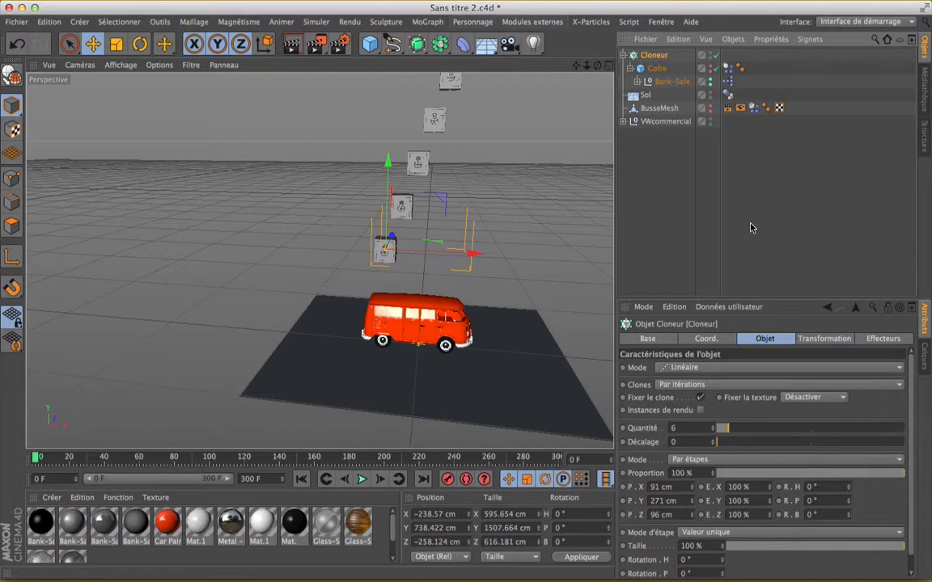
Add an Effecteur Randomisation and check that it is listed among the Cloneur's effectors
click(427, 22)
mouse_move(443, 42)
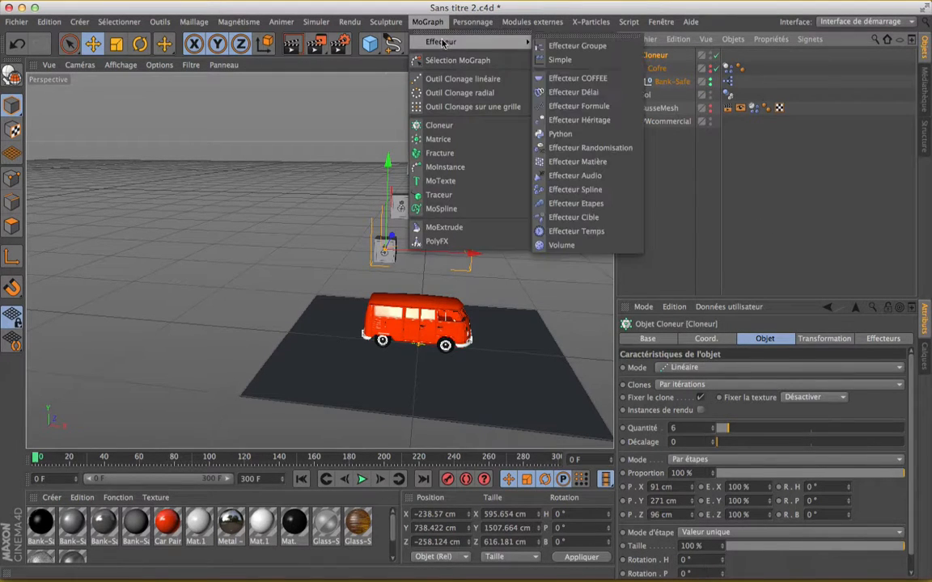
click(570, 147)
click(882, 343)
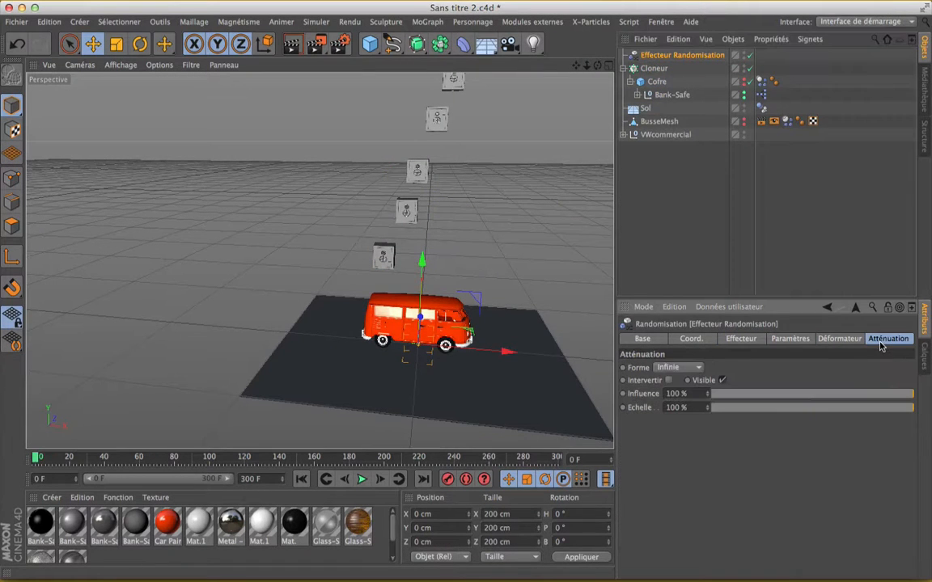
click(654, 68)
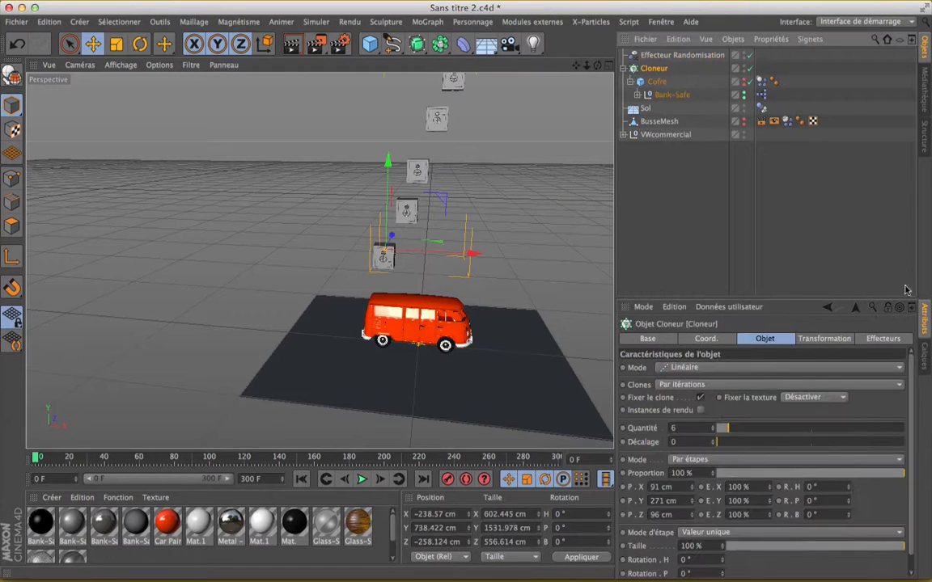
click(884, 341)
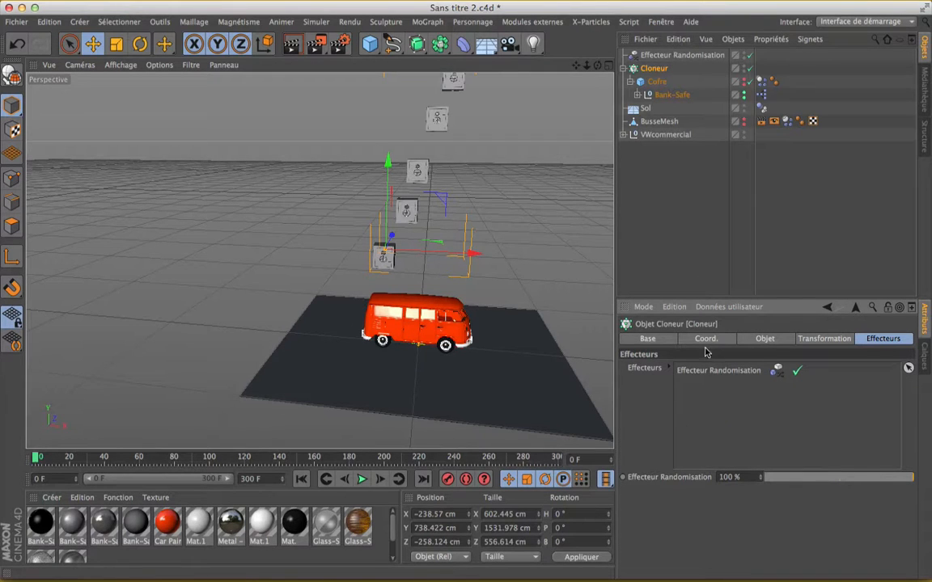
Enable Echelle and Rotation in the Randomisation effector and set its position variation to P.X -451 cm, P.Y -370 cm and P.Z 434 cm
click(676, 55)
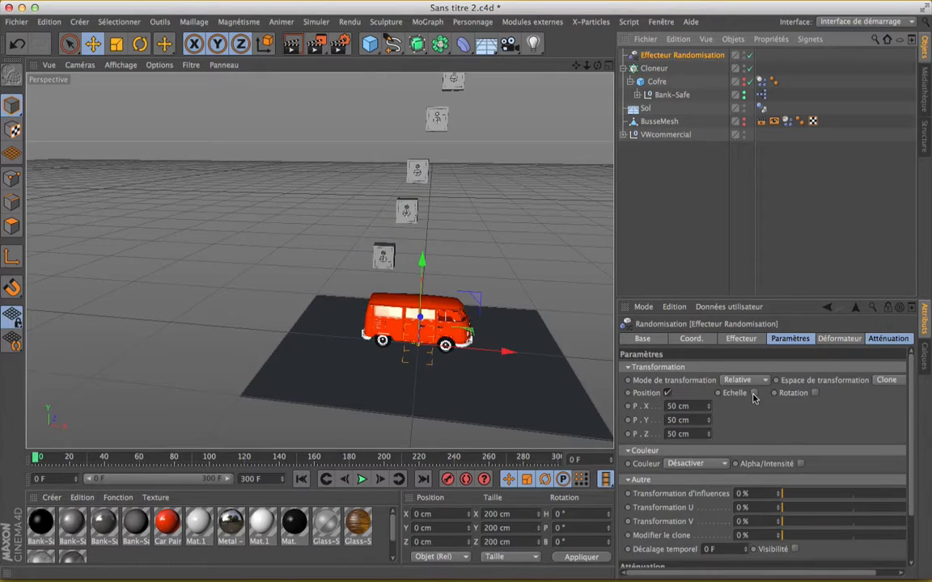
click(753, 393)
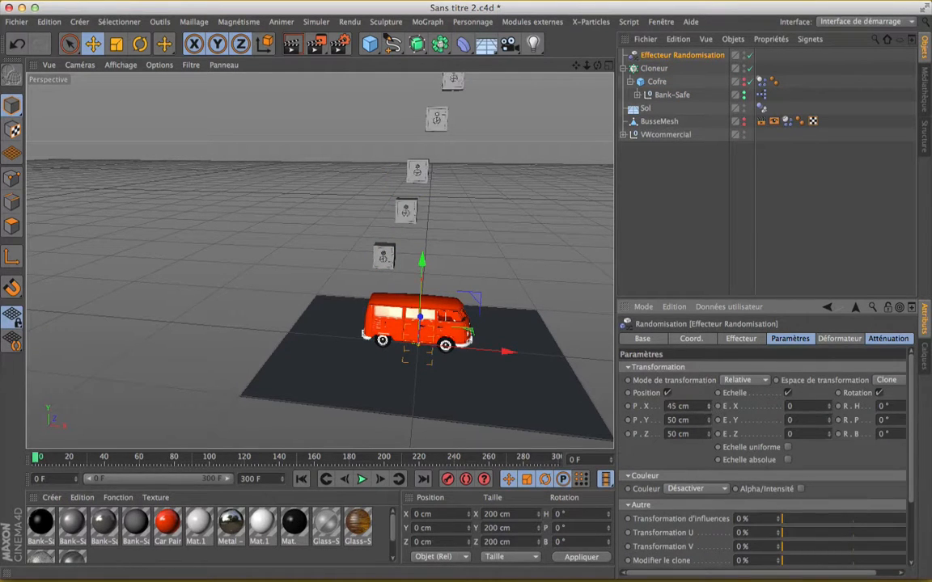
drag(708, 406, 741, 434)
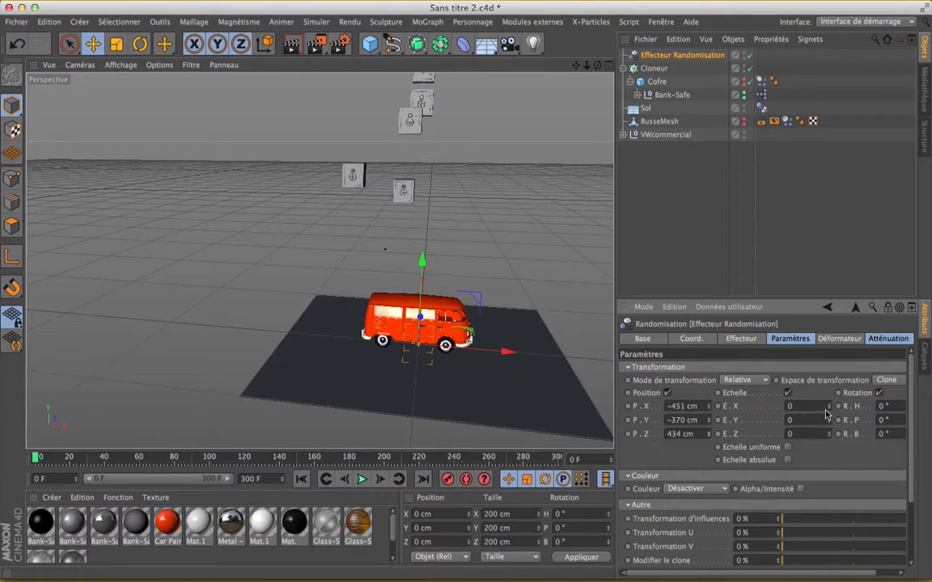
Set the effector's scale variation to E.X -0.27 and E.Y 2.84, and its rotation to R.H -17°, R.P -27° and R.B -51°
drag(829, 407, 853, 418)
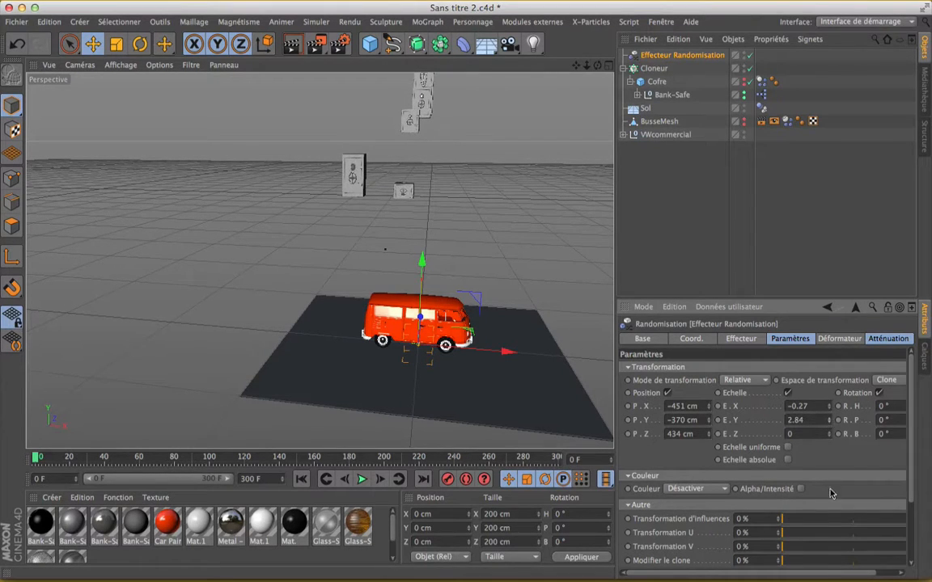
drag(789, 573, 862, 575)
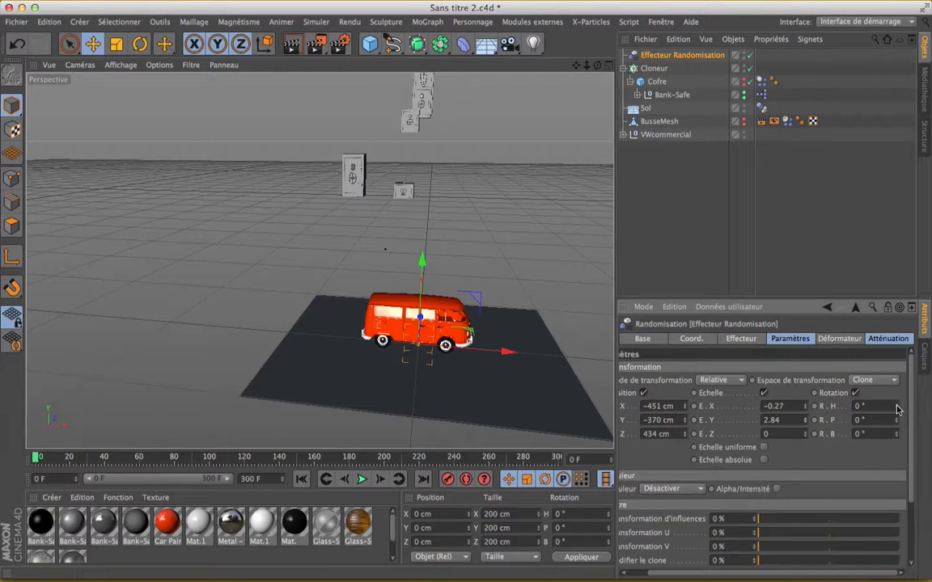
drag(896, 410, 880, 438)
Recenter the randomized safes over the van by moving the Cloneur to about X -133 cm and Z -102 cm in the top view
click(608, 66)
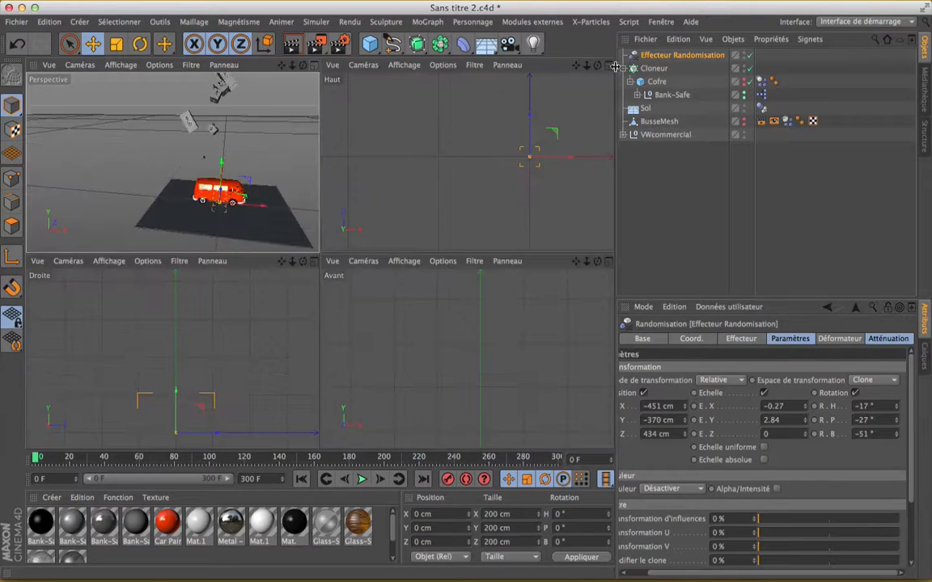
click(608, 66)
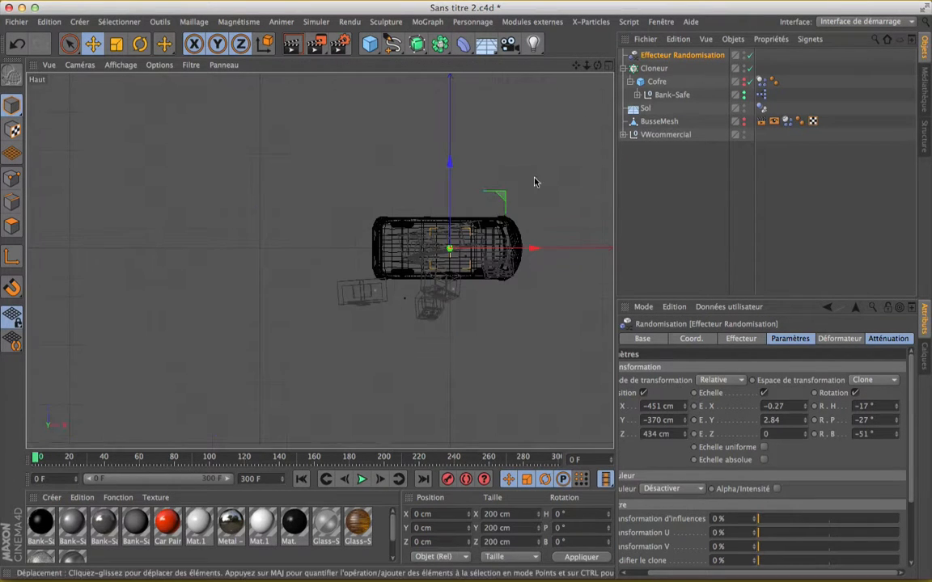
click(653, 68)
drag(408, 229, 408, 199)
drag(488, 272, 507, 272)
click(608, 65)
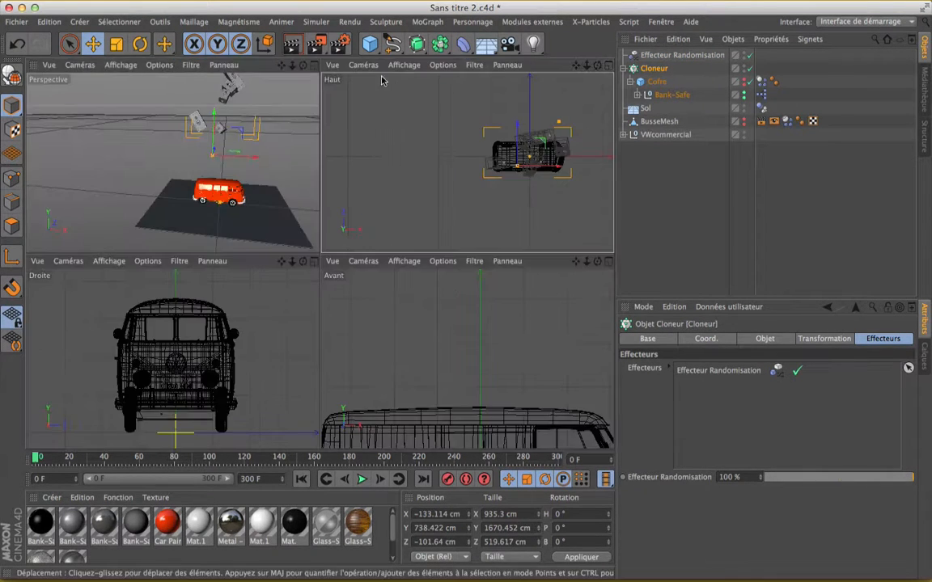
click(314, 65)
alt+drag(443, 351, 444, 353)
scroll(445, 354, up, 5)
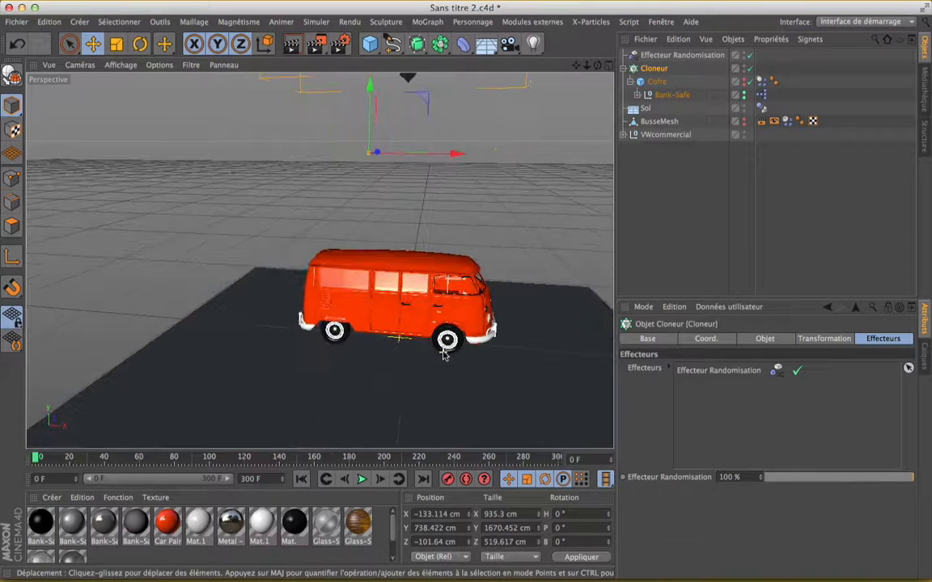
Play the drop of the randomized safes onto the van, rewind to the start and stop the playback
click(363, 480)
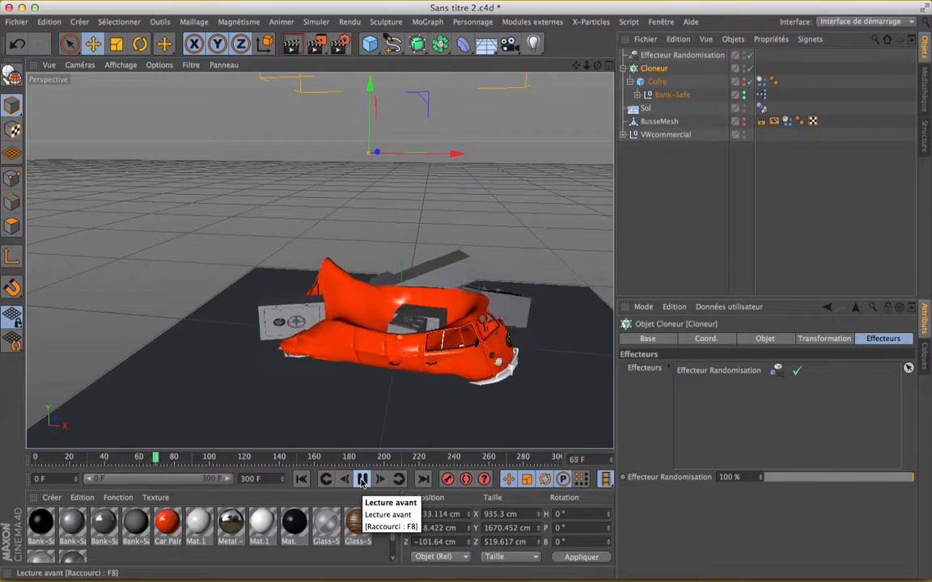
key(space)
click(301, 479)
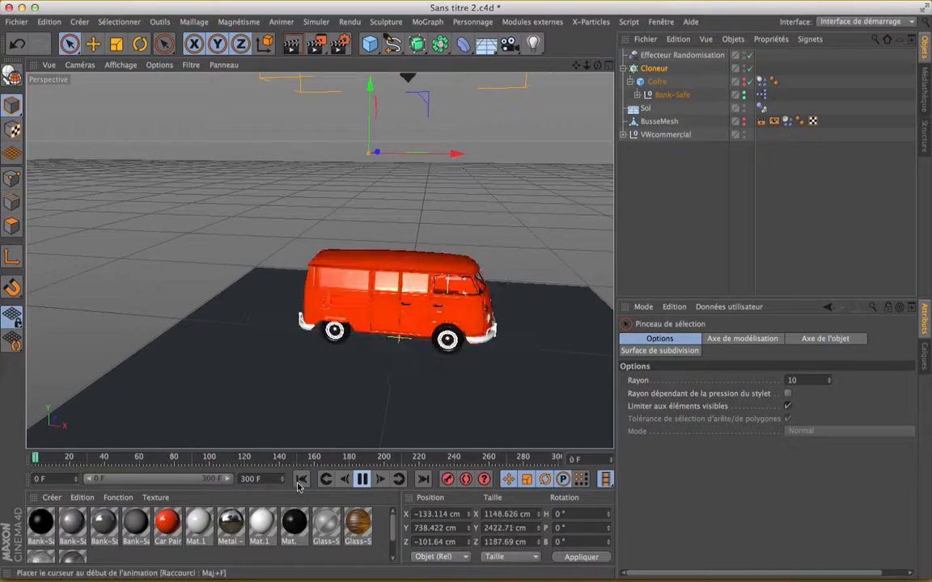
click(362, 479)
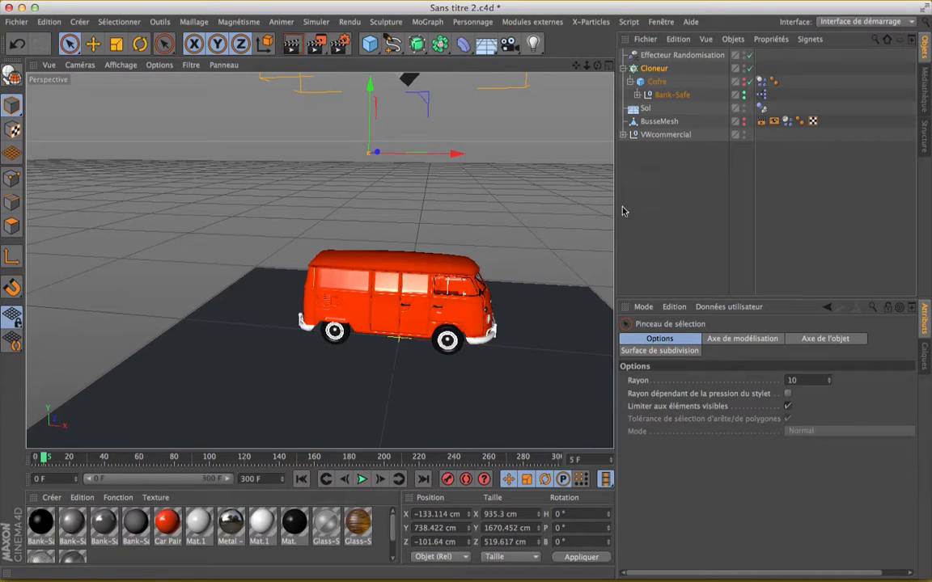
Disable Echelle in the Randomisation effector and set the Limite élasticité of BusseMesh's soft-body shape preservation to 1000 cm
click(682, 54)
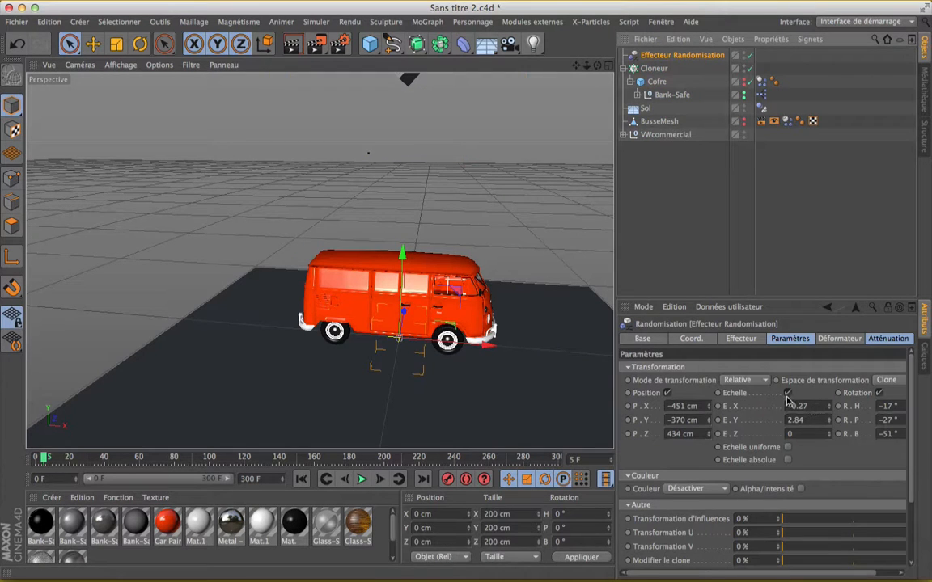
click(788, 393)
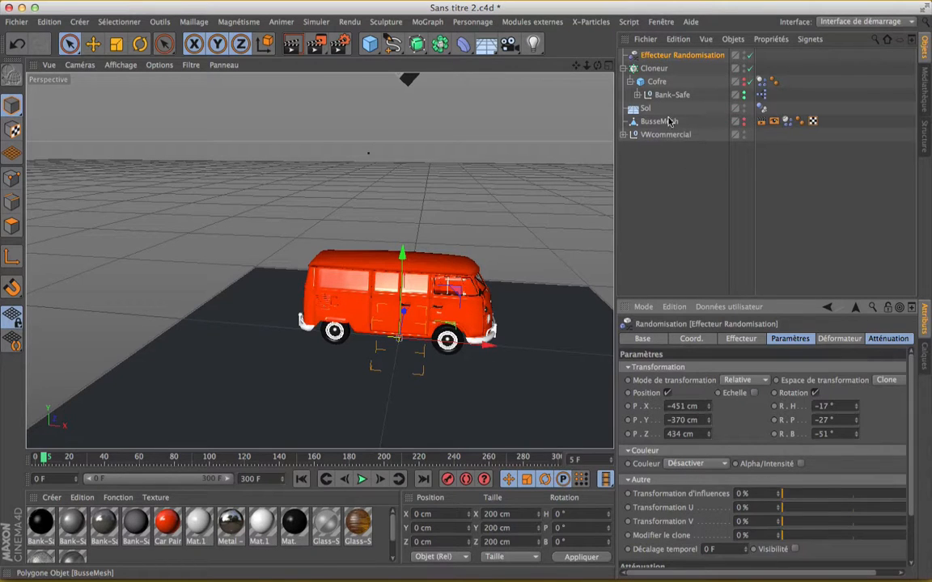
click(786, 122)
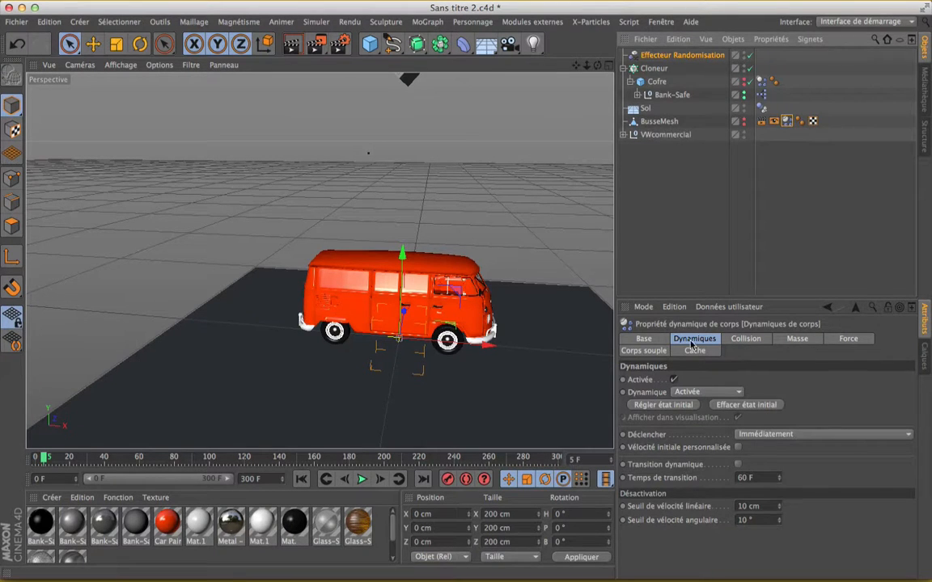
click(658, 352)
scroll(912, 399, down, 3)
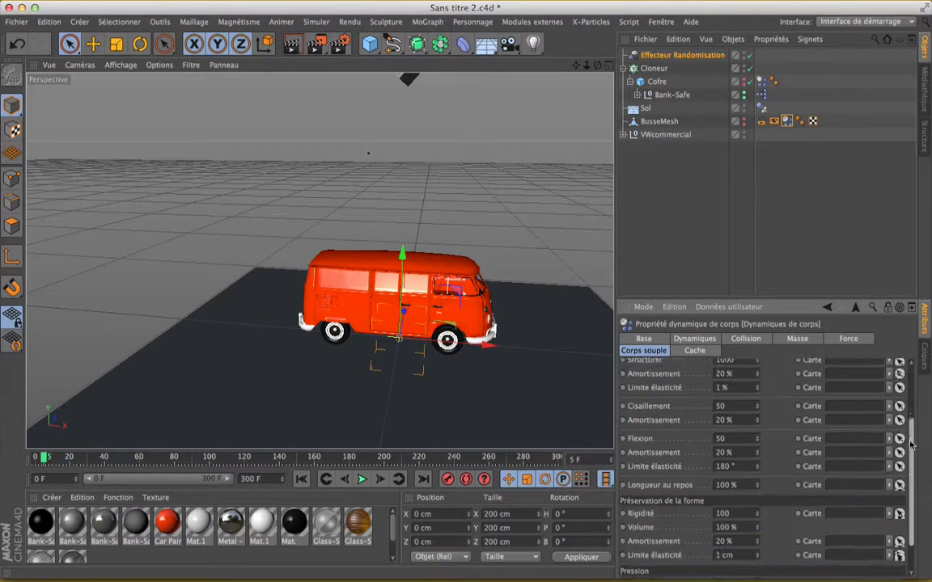
scroll(914, 436, down, 5)
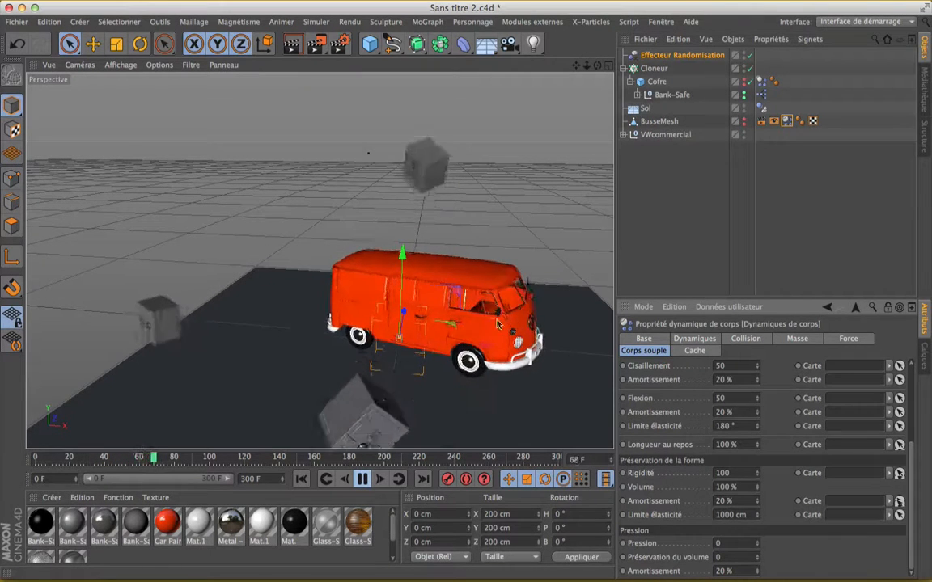
Rewind the simulation, set BusseMesh's shape-preservation Rigidité to 1000, play the drop and return to the first frame
click(363, 480)
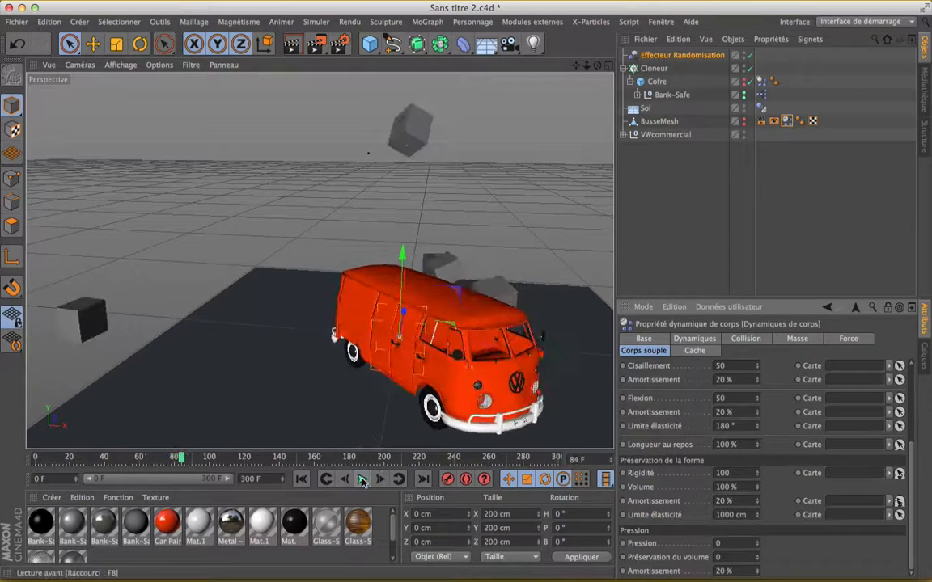
click(301, 479)
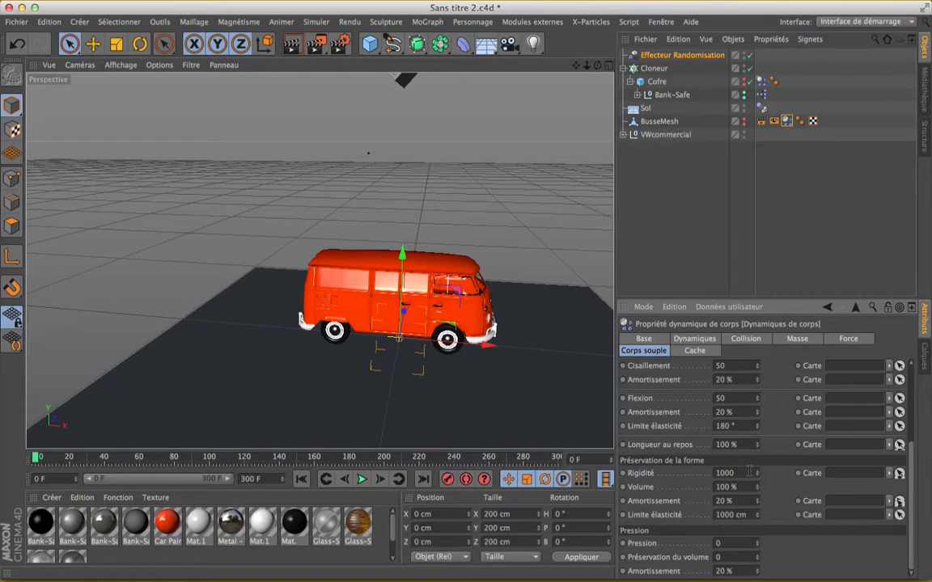
click(362, 480)
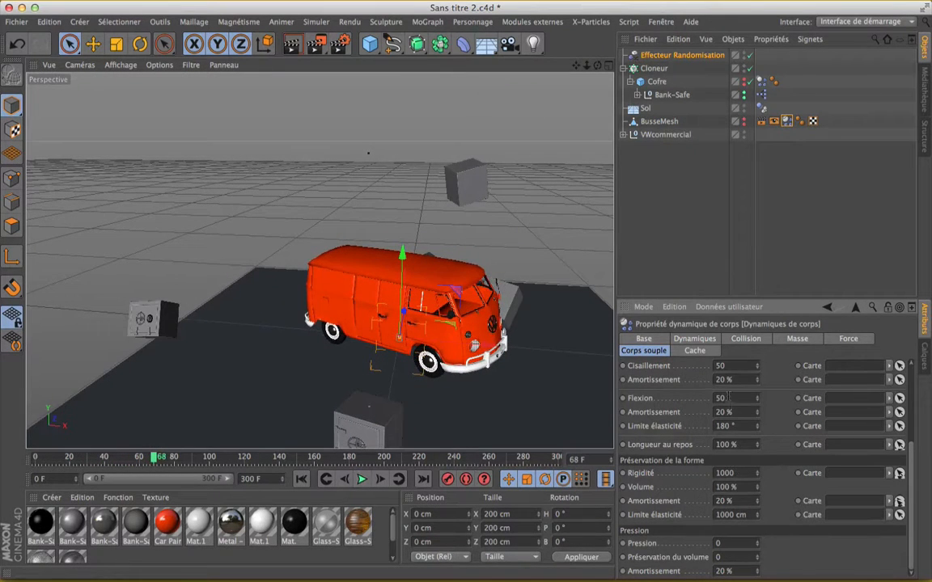
scroll(791, 392, up, 3)
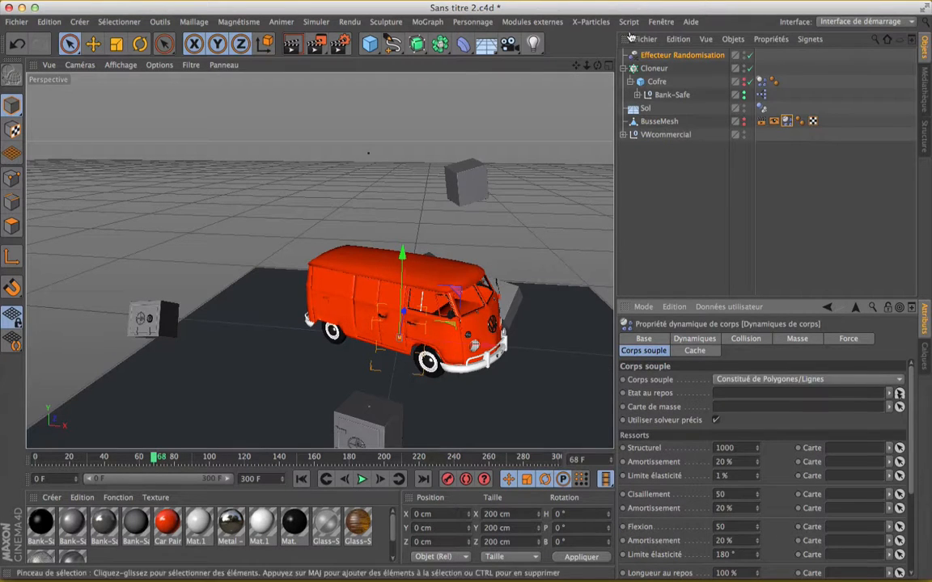
key(shift+f)
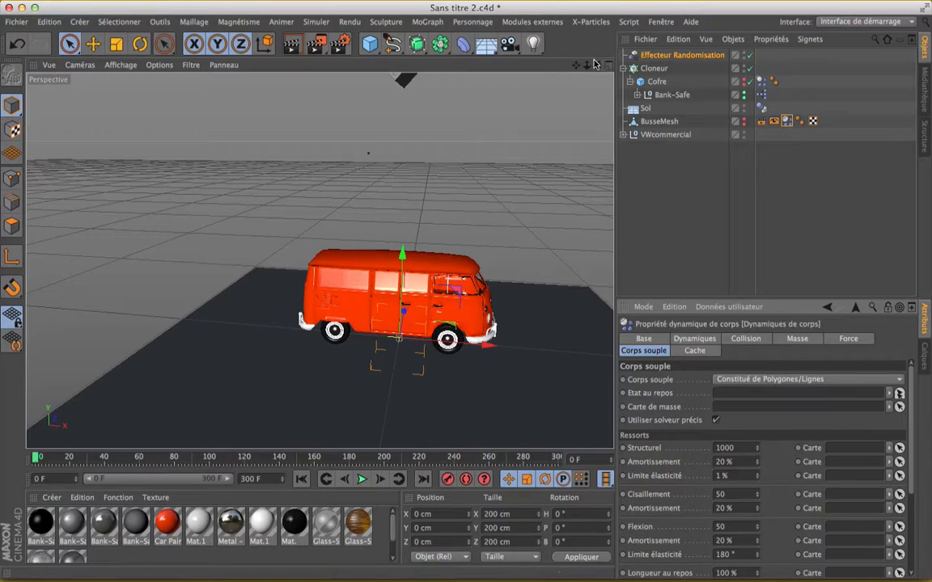
Collapse the Cloneur's hierarchy and set the Cloneur's visibility to hidden
drag(576, 65, 557, 110)
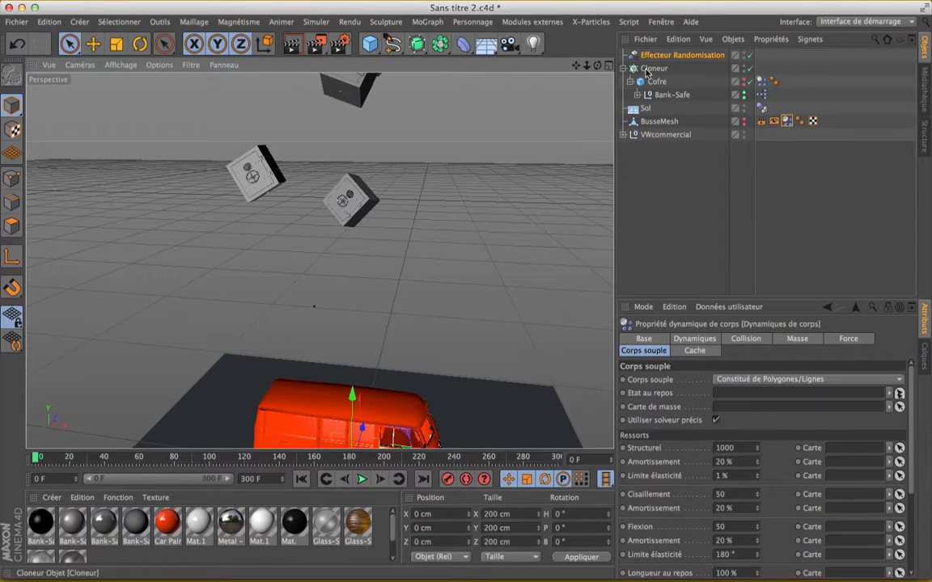
shift+click(660, 96)
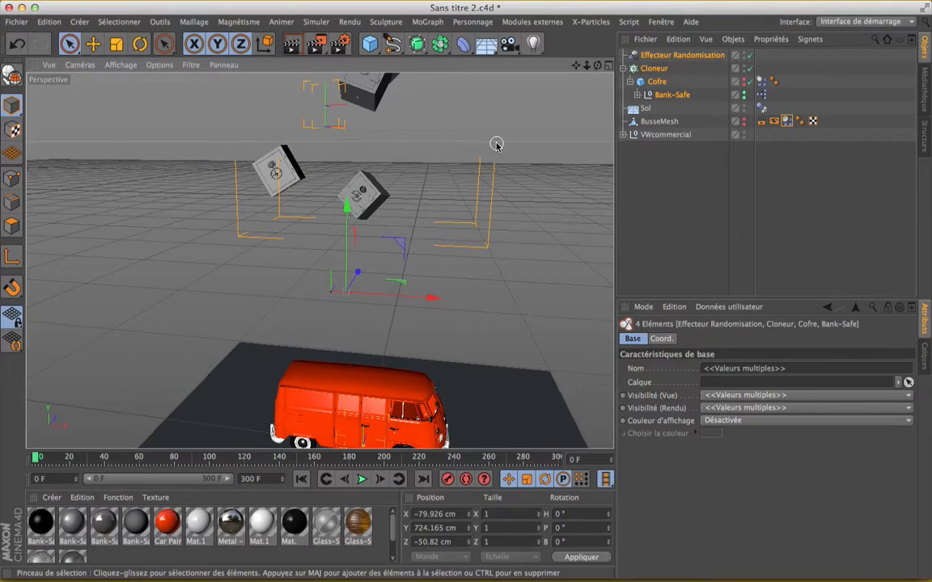
click(634, 258)
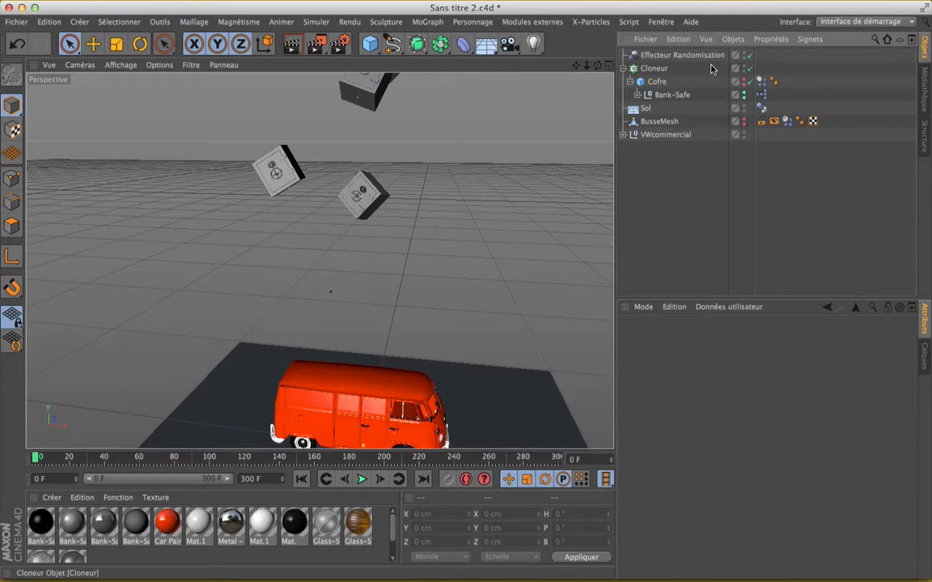
click(630, 68)
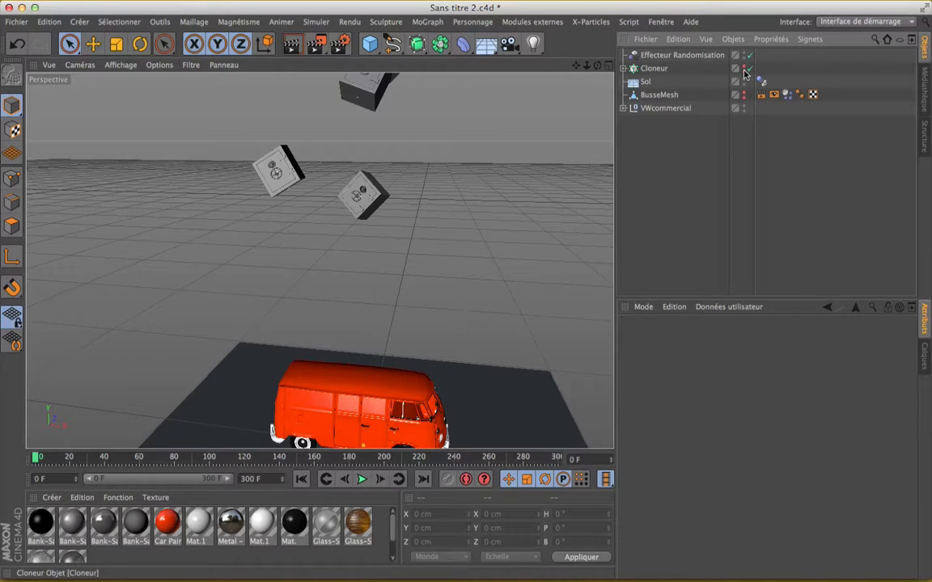
Hide the Bank-Safe object inside the Cloneur's Cofre, leaving the Cloneur hierarchy collapsed
click(624, 68)
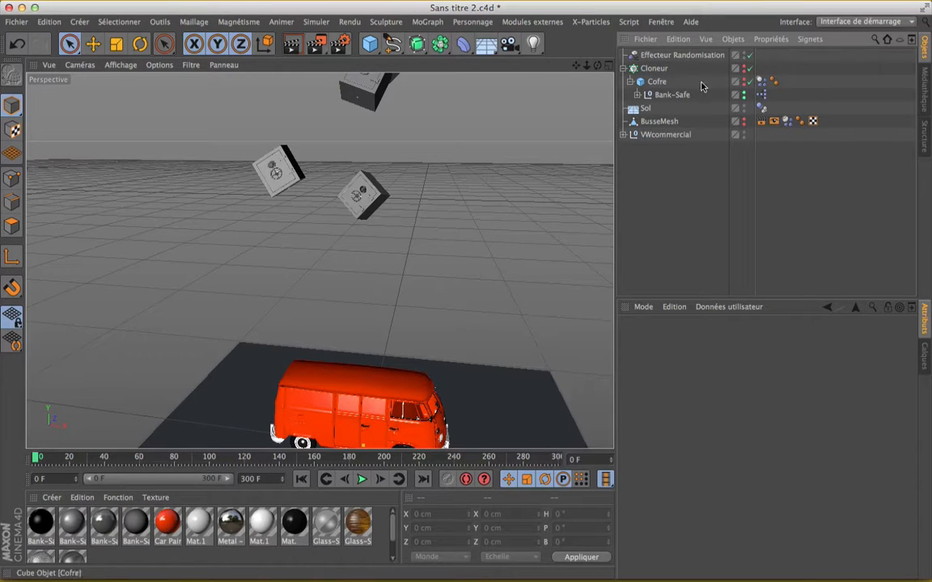
click(744, 94)
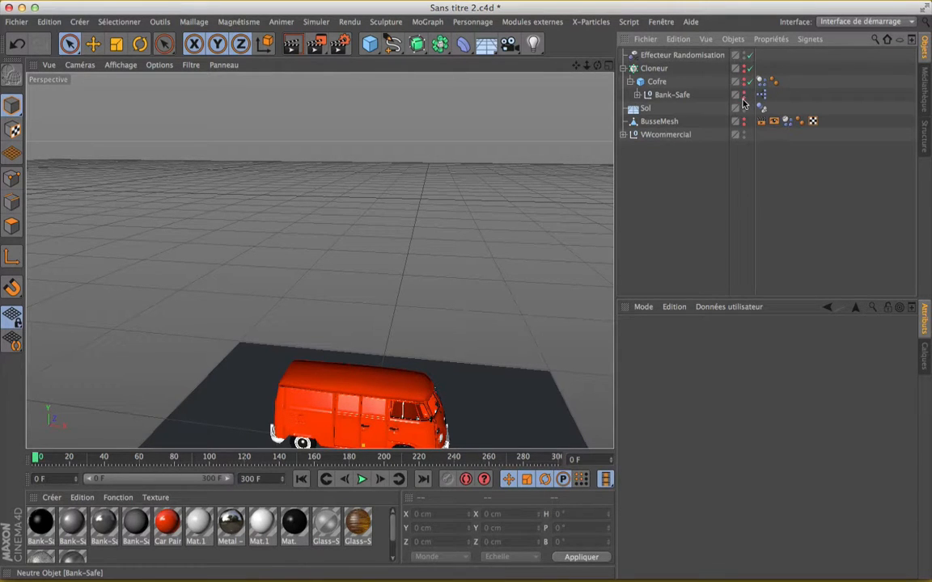
click(623, 69)
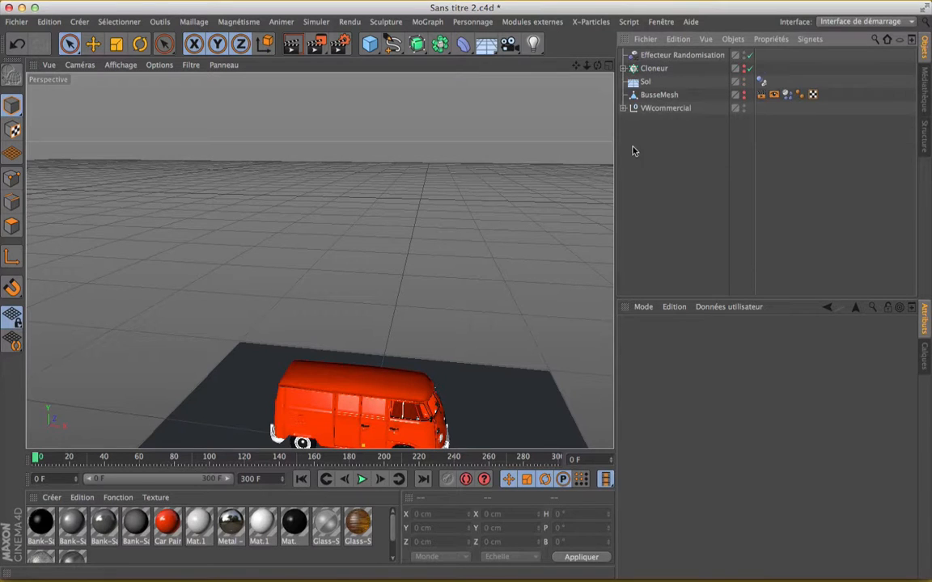
Raise BusseMesh above the floor to a Y position of about 531 cm and rotate it 90° in bank (B)
click(657, 97)
scroll(393, 220, down, 5)
scroll(393, 220, up, 3)
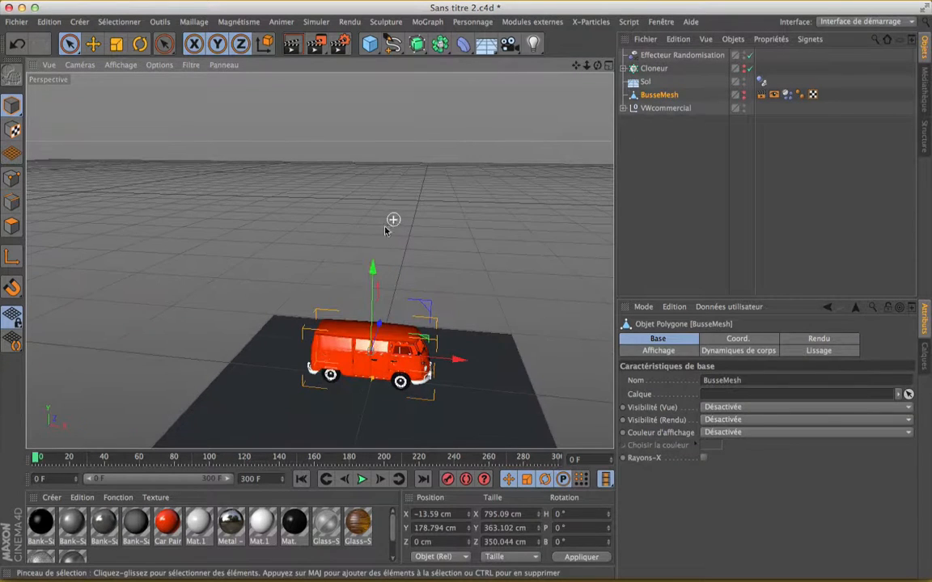
drag(371, 269, 375, 211)
key(r)
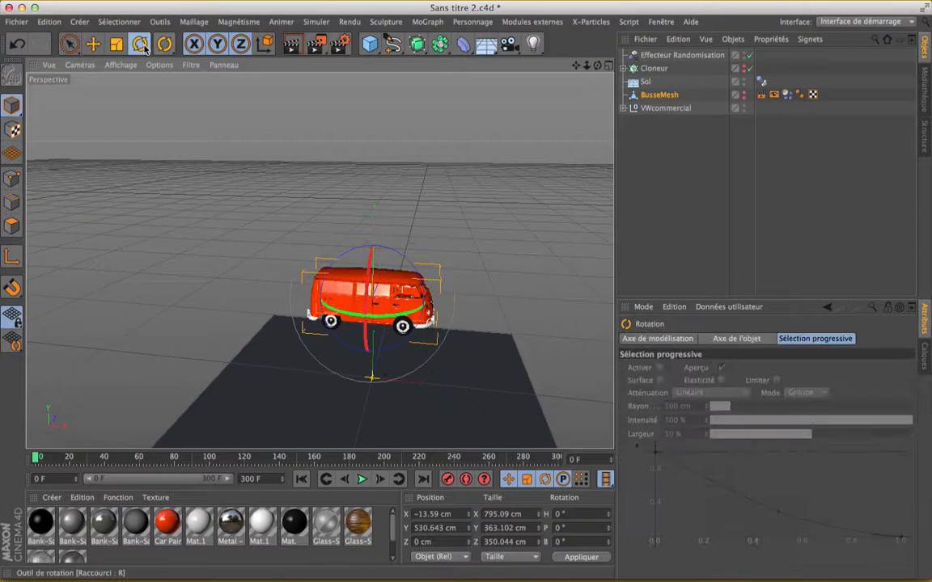
click(389, 244)
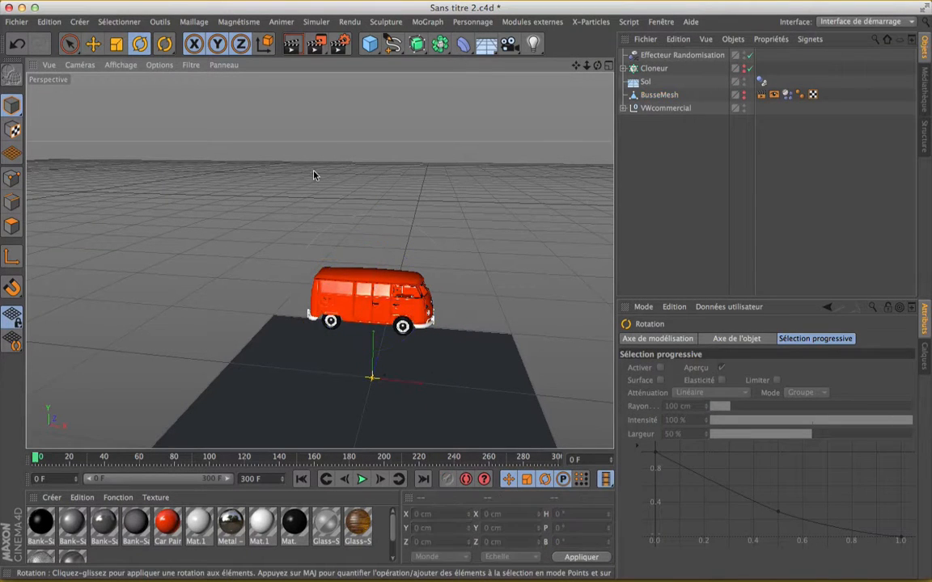
click(361, 281)
click(659, 96)
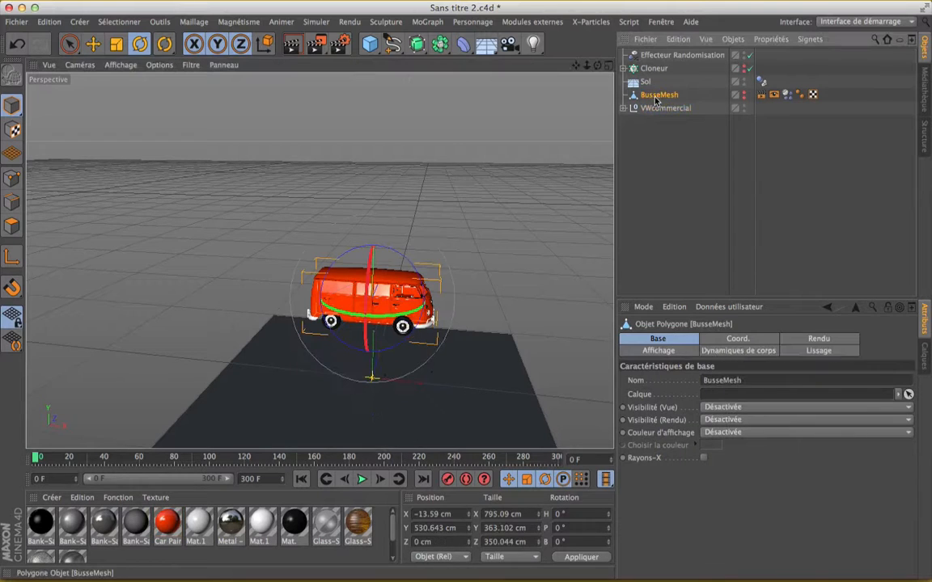
drag(388, 249, 436, 324)
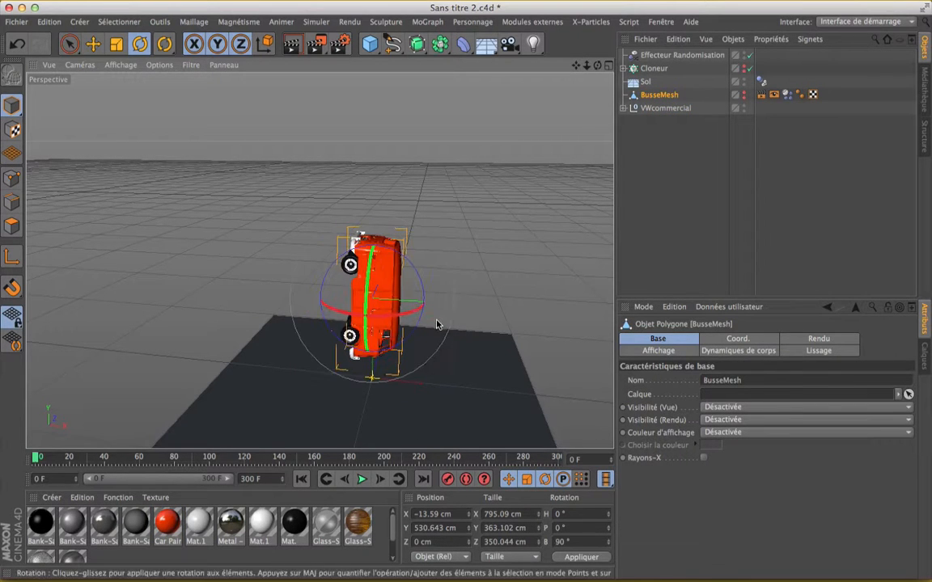
Raise the nose-down BusseMesh to a Y position of about 1097 cm, play its fall and return to the first frame
click(92, 45)
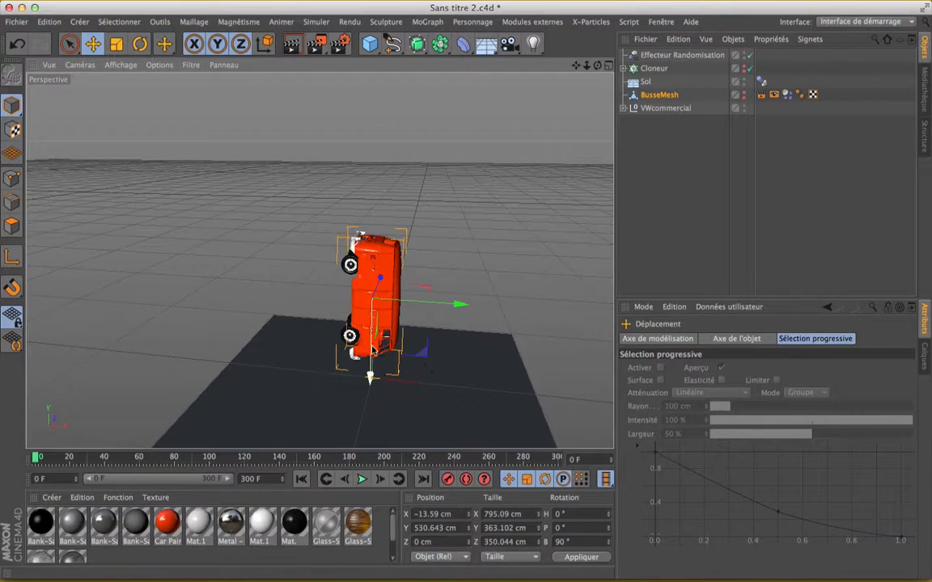
drag(370, 377, 397, 258)
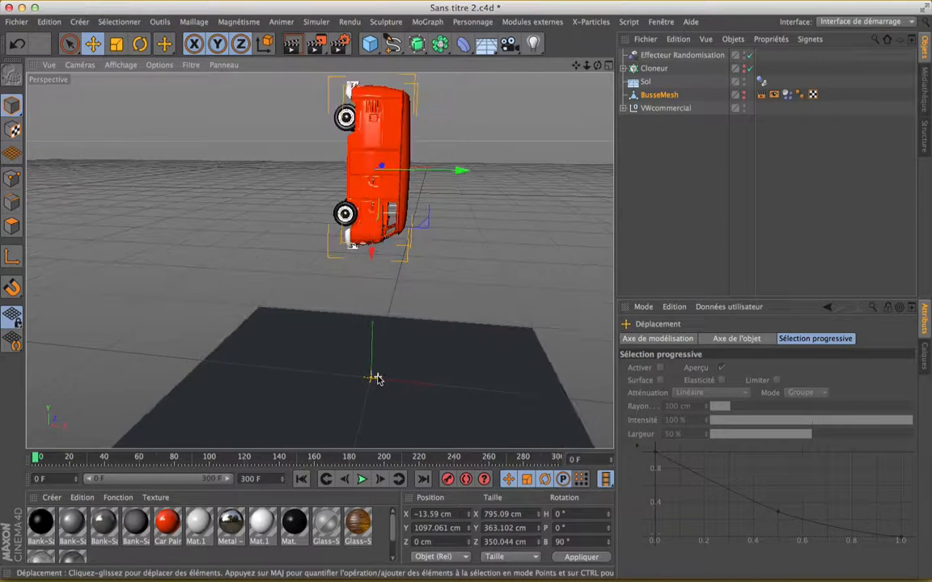
scroll(374, 378, up, 1)
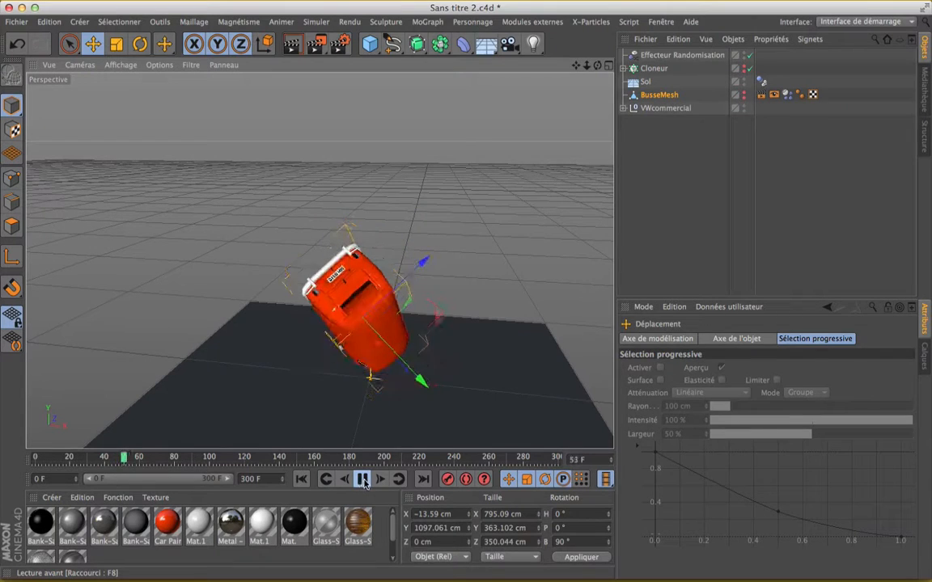
click(364, 480)
click(301, 480)
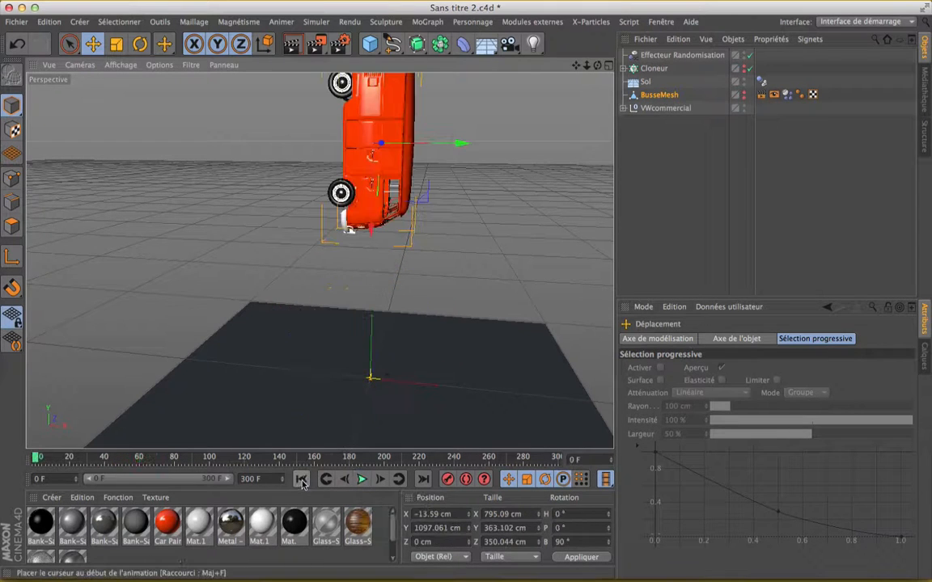
Rotate BusseMesh slightly to a bank of about 90.2° and set its soft-body shape-preservation Rigidité to 100
click(140, 44)
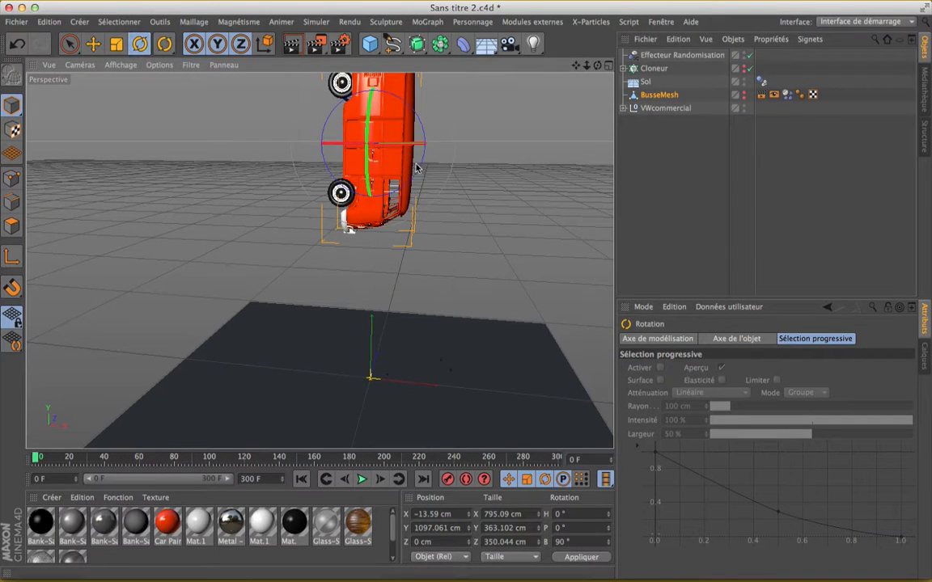
mouse_move(418, 173)
mouse_down()
mouse_move(412, 198)
mouse_move(415, 176)
mouse_up()
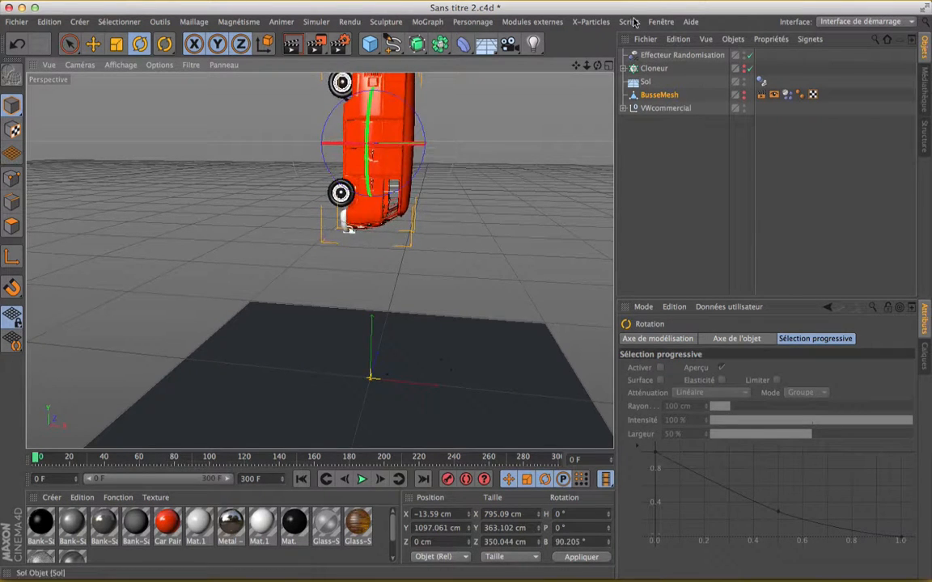
click(786, 95)
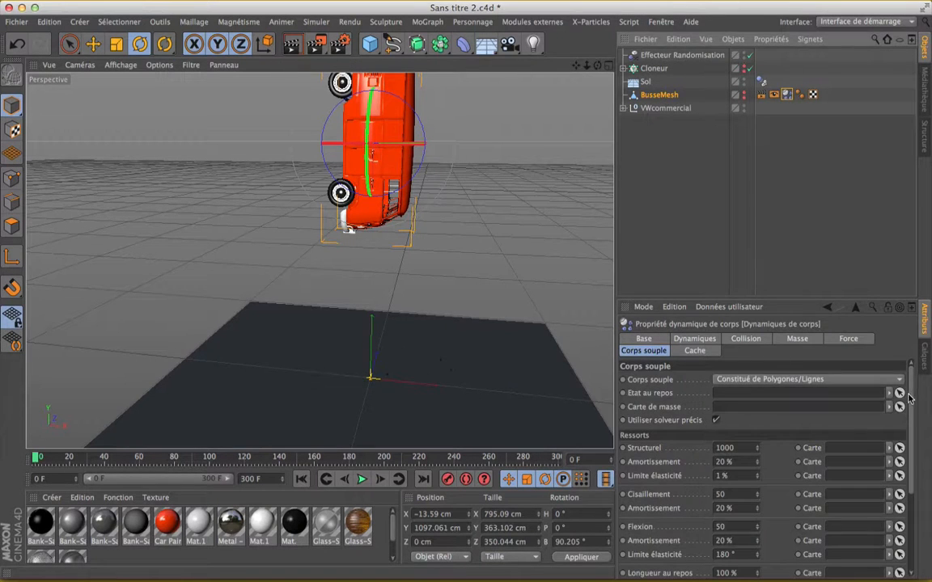
drag(909, 397, 909, 474)
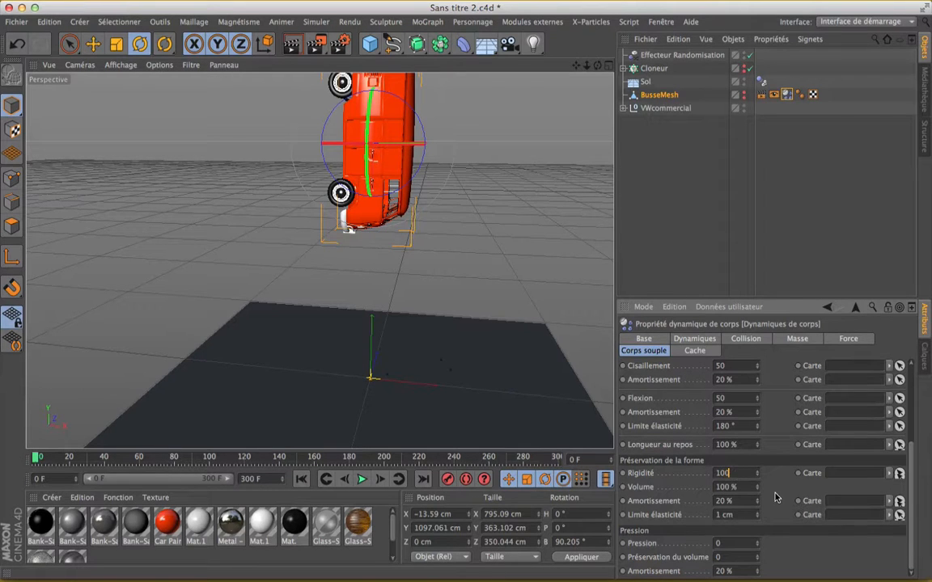
Play the van's nose-first fall onto the floor, stop it after the impact and return to the first frame
click(361, 479)
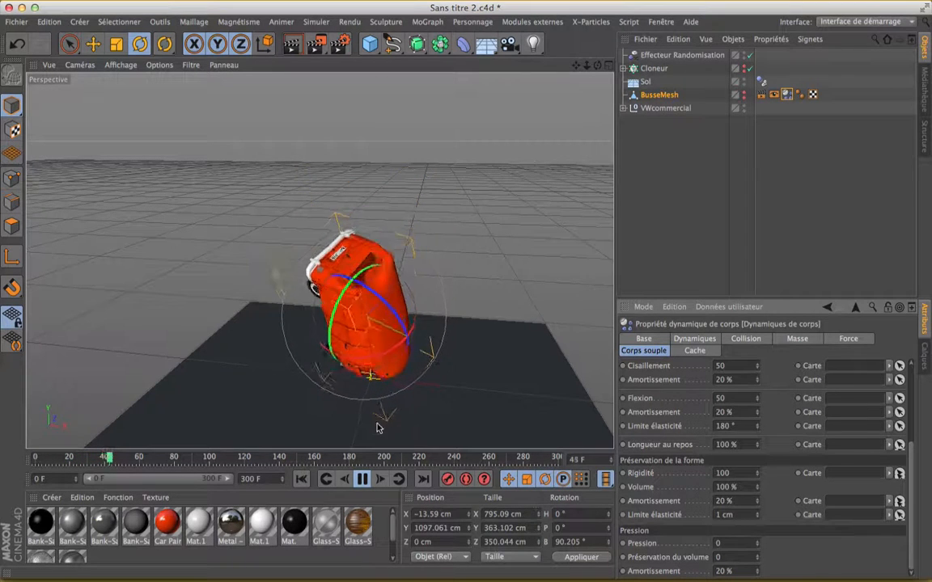
click(364, 481)
click(302, 479)
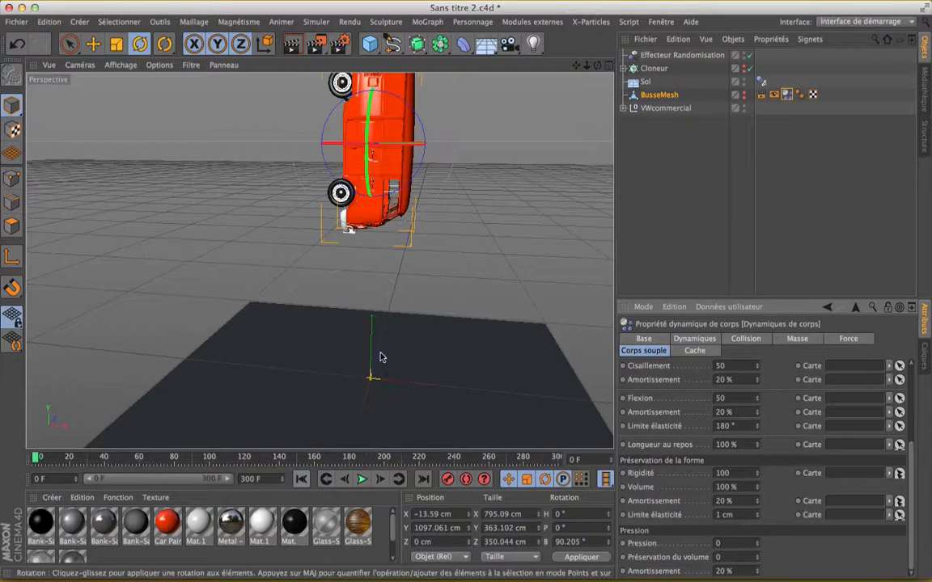
Tilt BusseMesh to a bank of about 79.5°, set its structural springs (Structurel) to 10 and play the fall
drag(423, 130, 417, 121)
scroll(382, 367, up, 3)
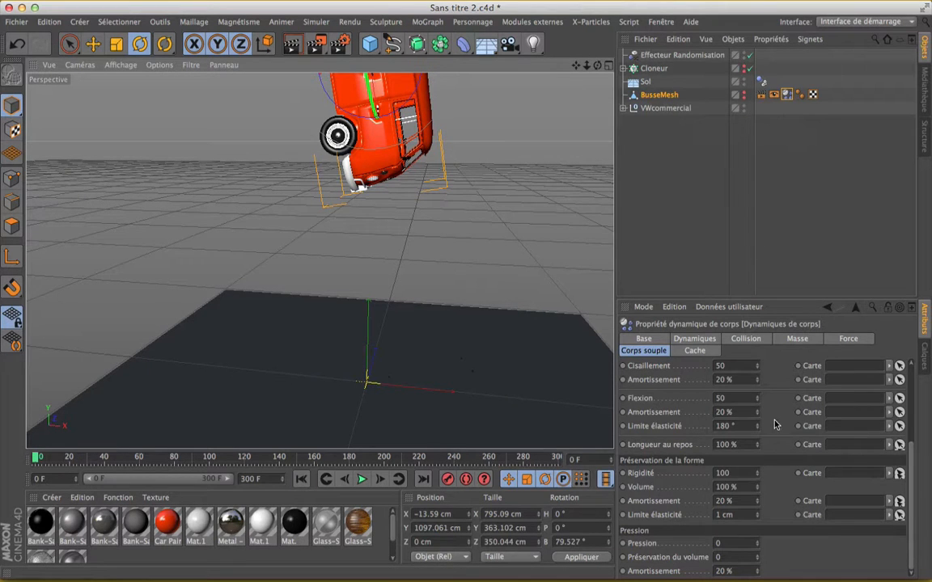
scroll(774, 425, up, 4)
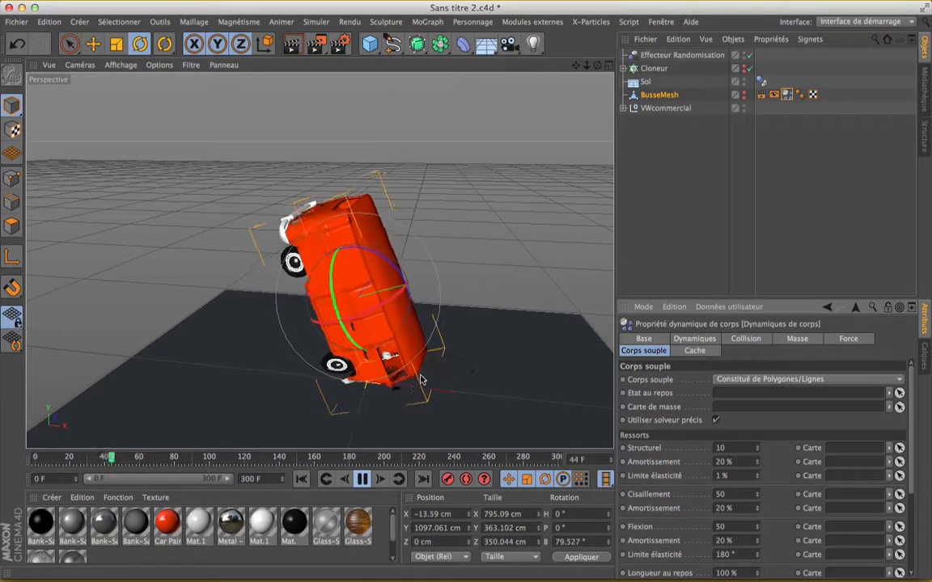
click(362, 479)
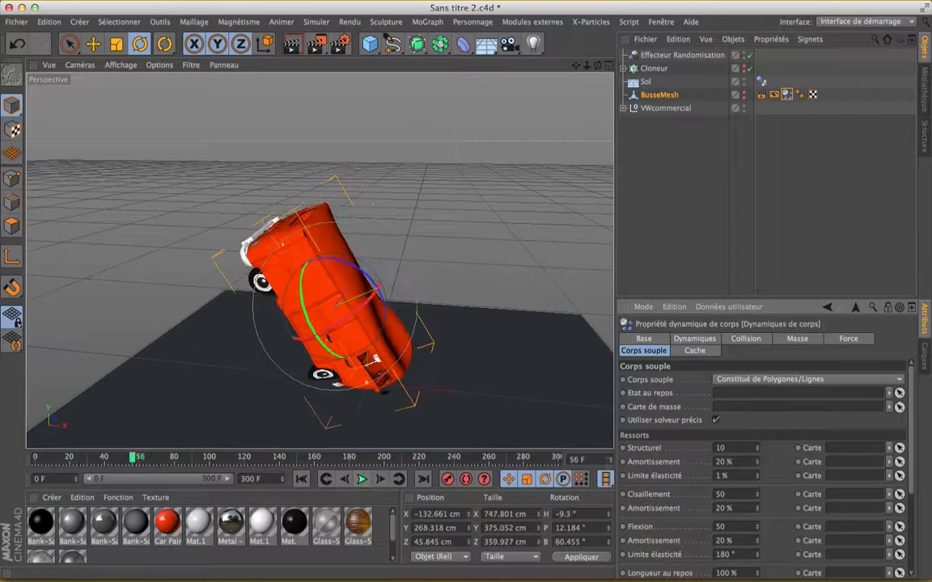
Rewind, set BusseMesh's Structurel to 1, replay the fall, and set the structural spring Amortissement to 1 % at the first frame
click(303, 480)
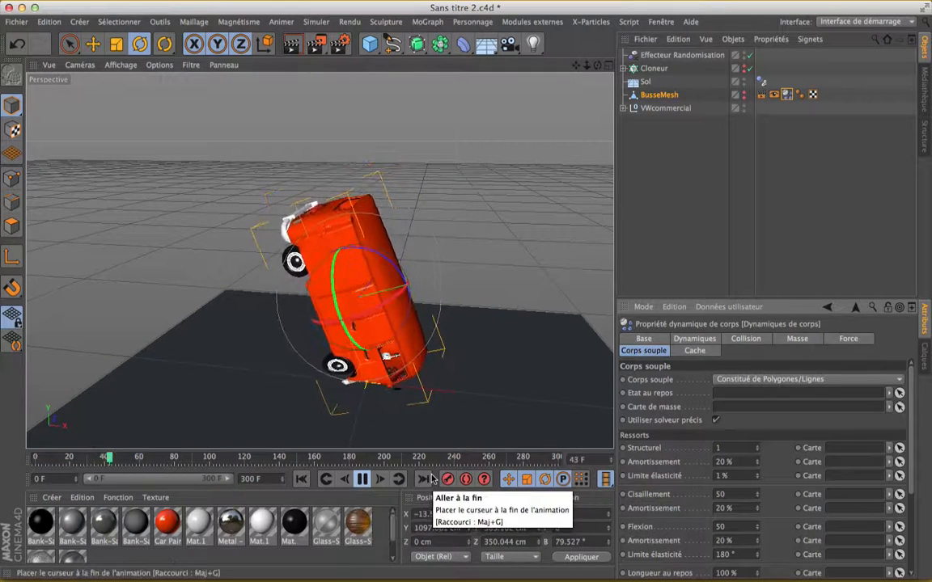
click(363, 479)
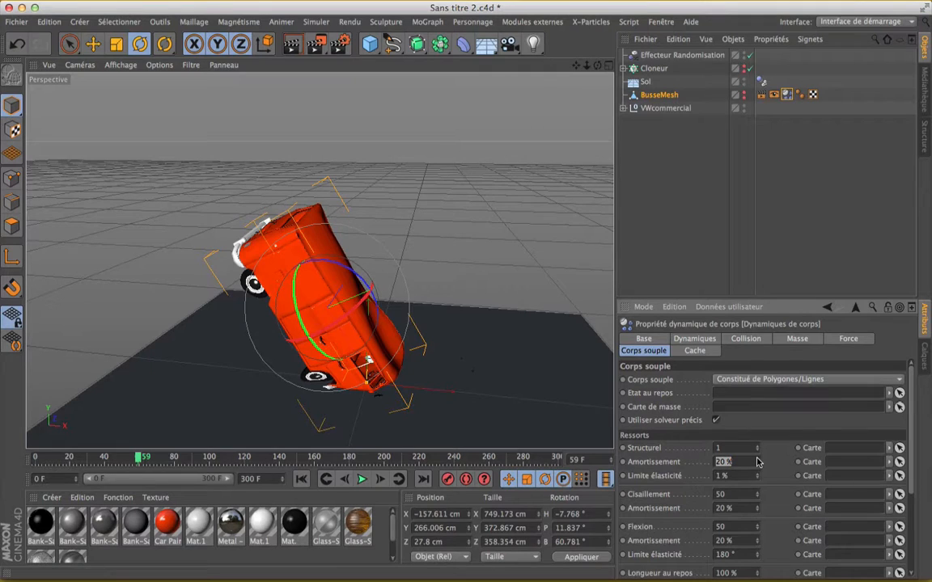
click(301, 481)
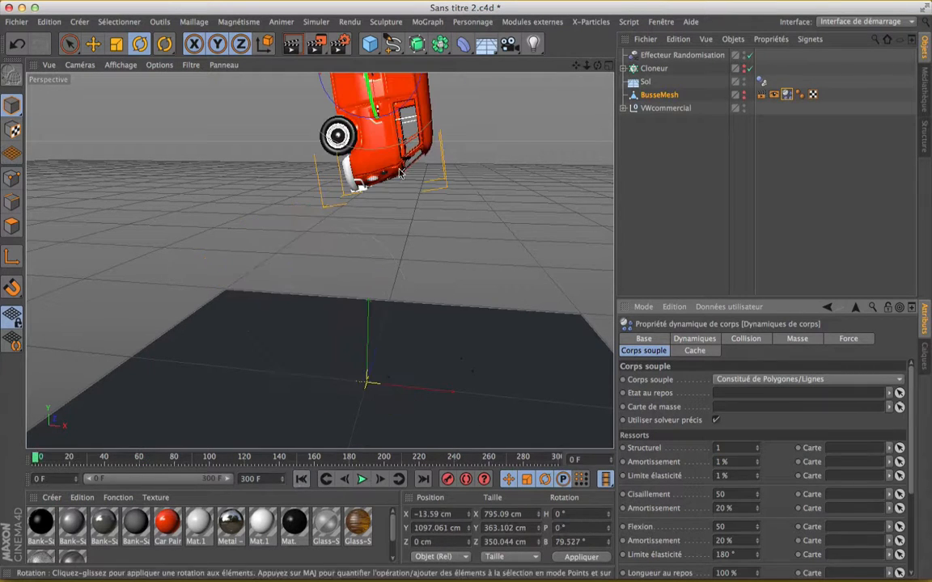
Rotate BusseMesh back to a bank of about 90.4°, play the fall and return to the first frame
click(396, 116)
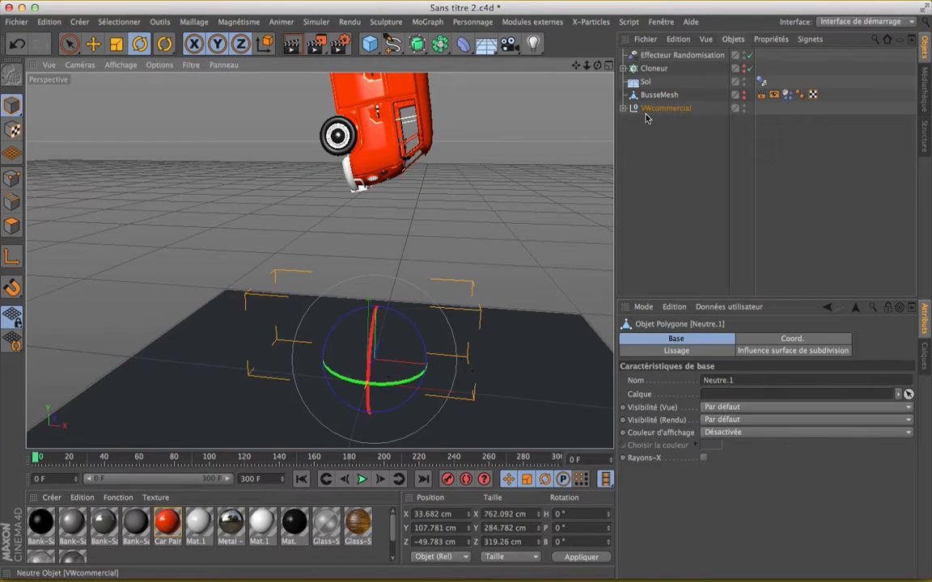
click(666, 95)
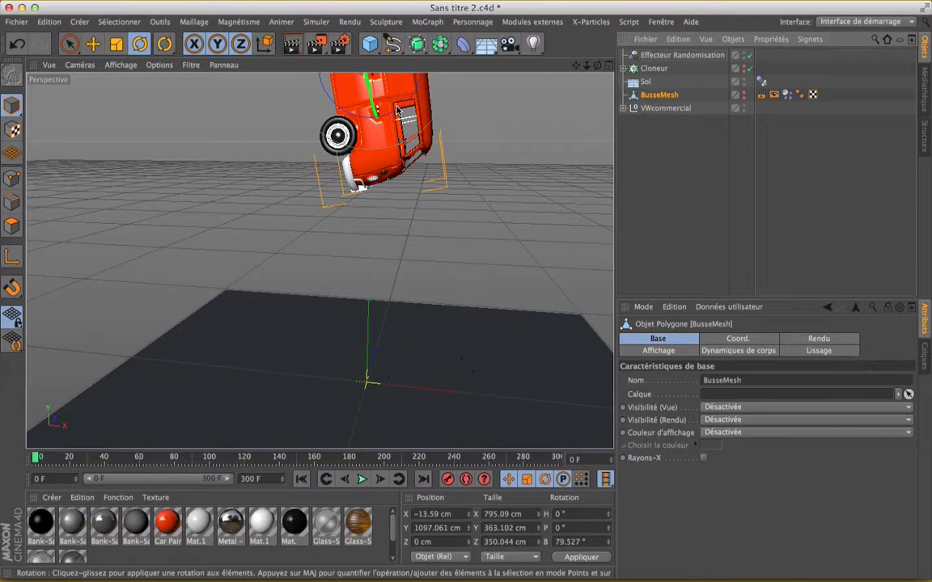
drag(395, 112, 389, 119)
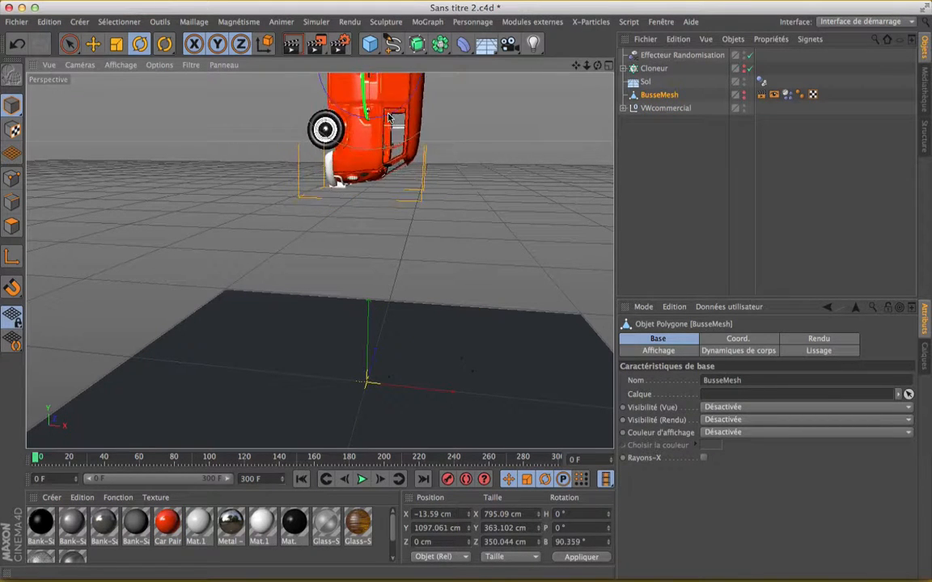
click(362, 479)
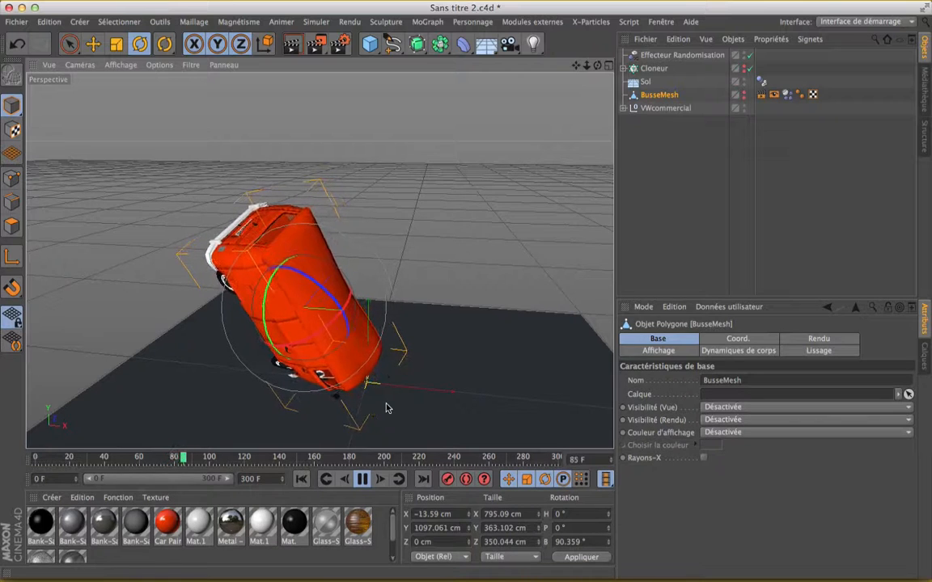
click(362, 478)
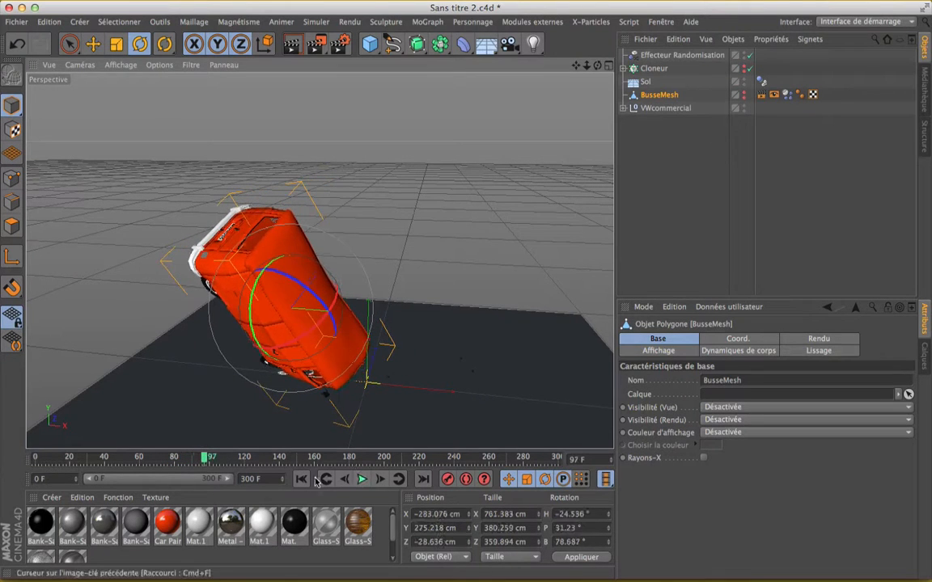
click(301, 480)
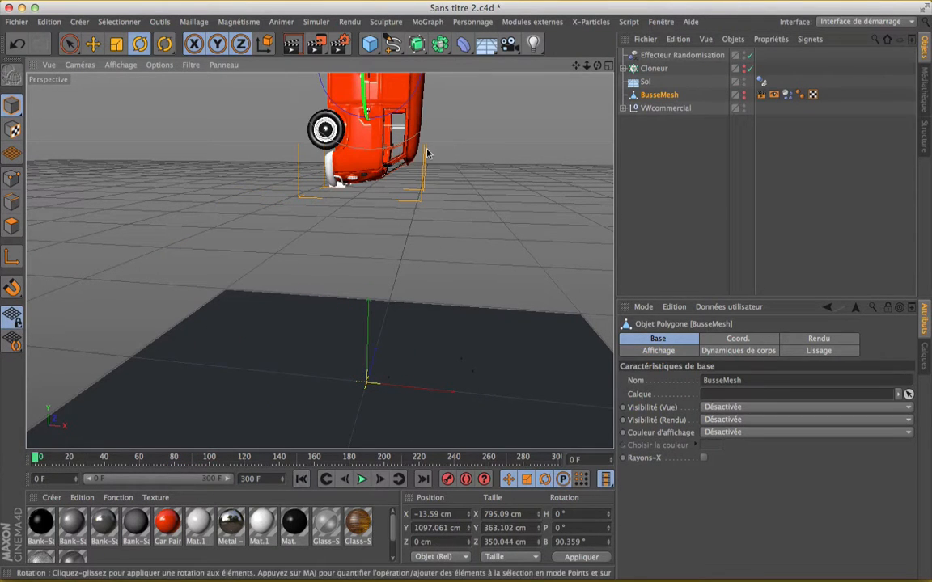
Rotate BusseMesh back to a horizontal position above the floor, with a bank of about 0.4°
scroll(426, 152, down, 2)
alt+middle_drag(320, 258, 320, 340)
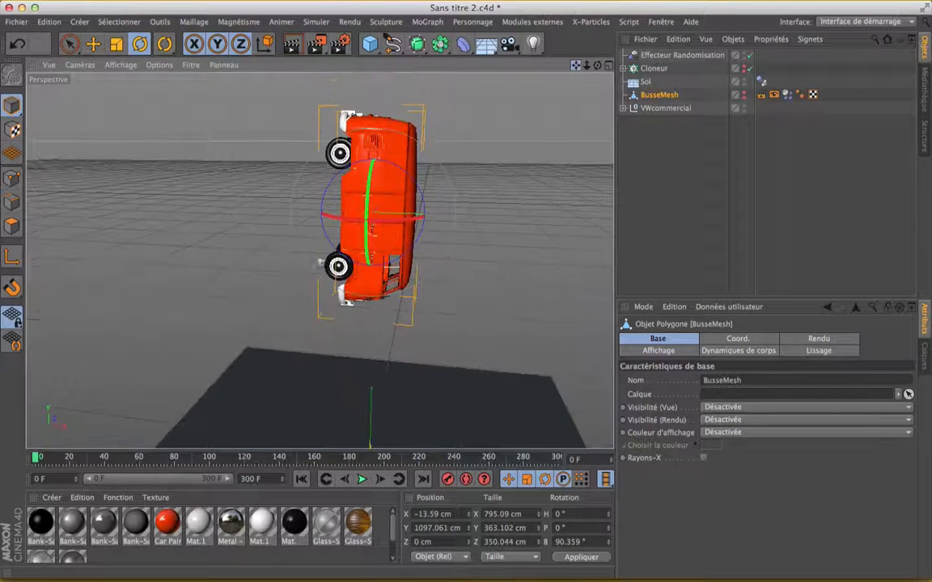
drag(414, 185, 311, 149)
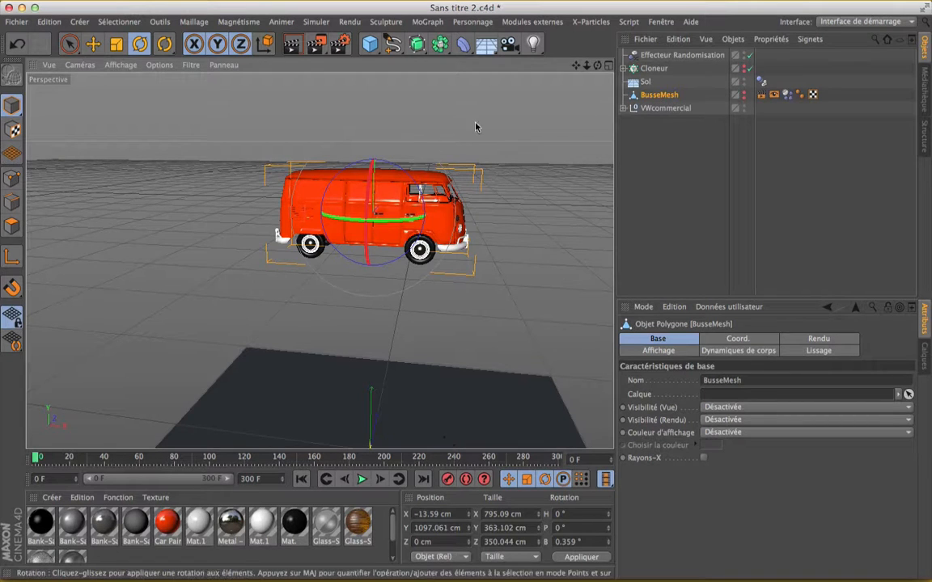
scroll(424, 207, up, 5)
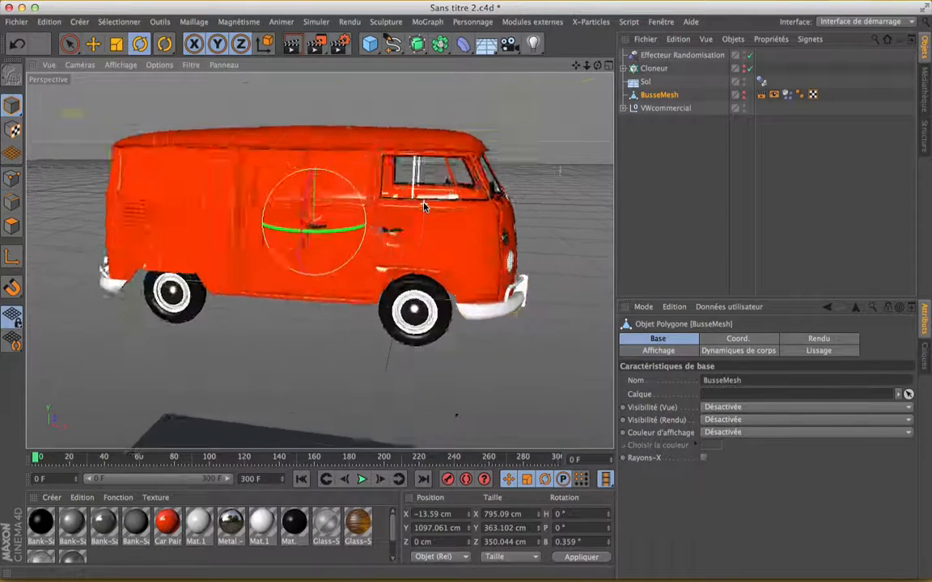
scroll(424, 208, down, 4)
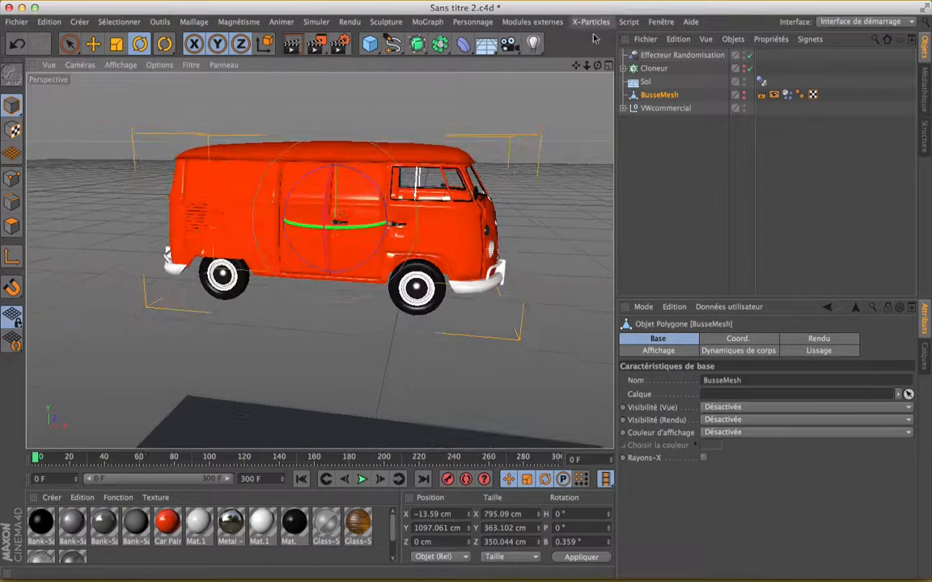
drag(575, 66, 590, 93)
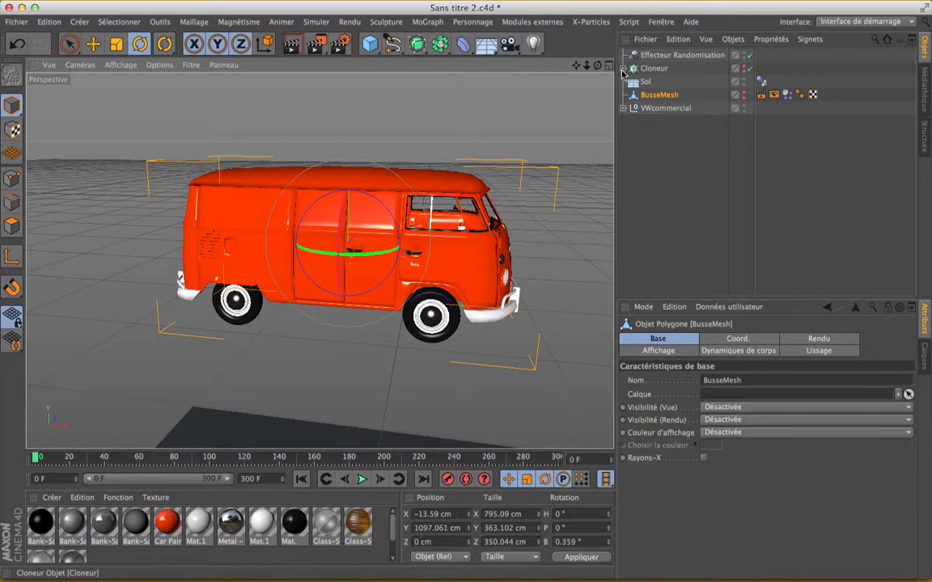
click(622, 69)
click(622, 69)
scroll(322, 250, down, 10)
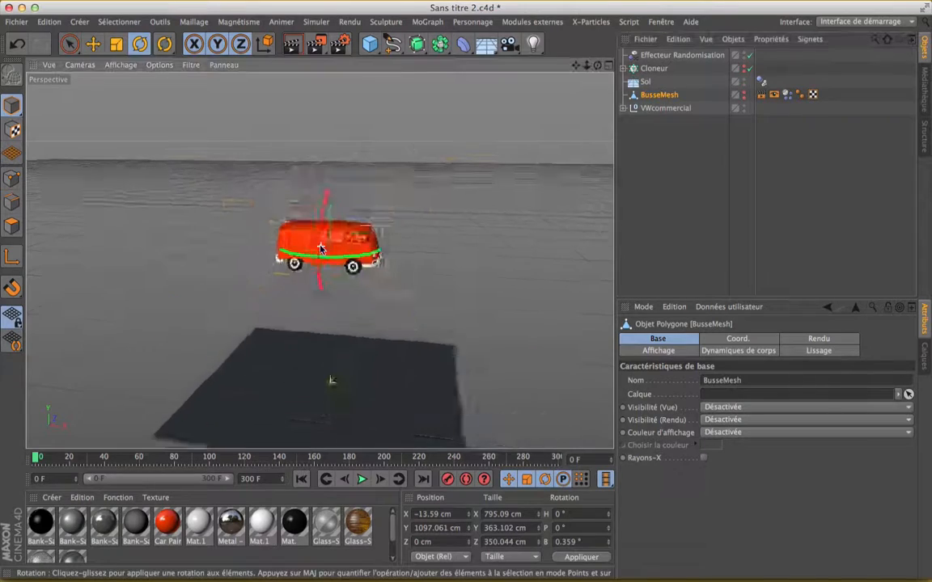
scroll(321, 249, up, 15)
scroll(321, 249, down, 10)
scroll(321, 249, up, 10)
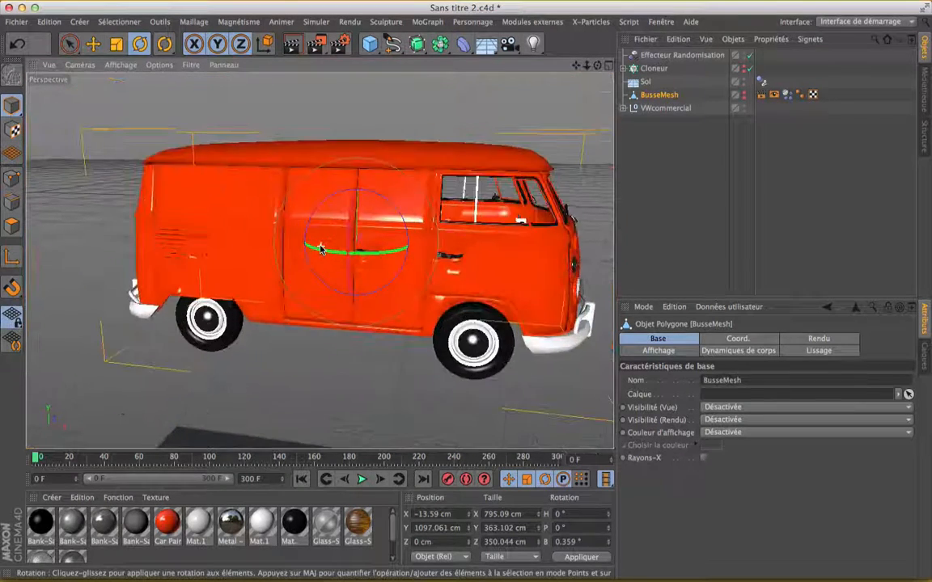
Lower BusseMesh to just above the floor and shift it along X, to about X 54 cm and Y 207 cm
scroll(321, 249, down, 9)
click(70, 45)
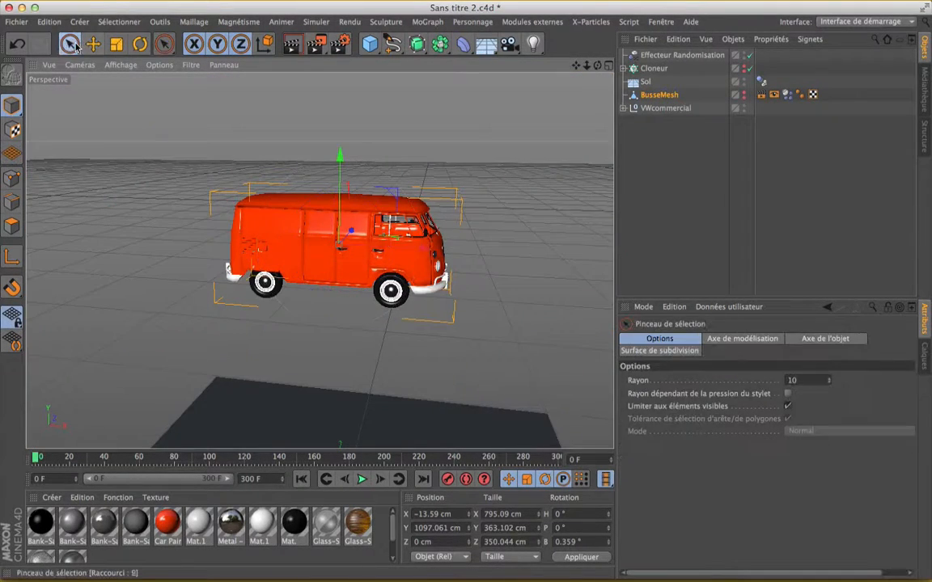
click(95, 46)
click(70, 46)
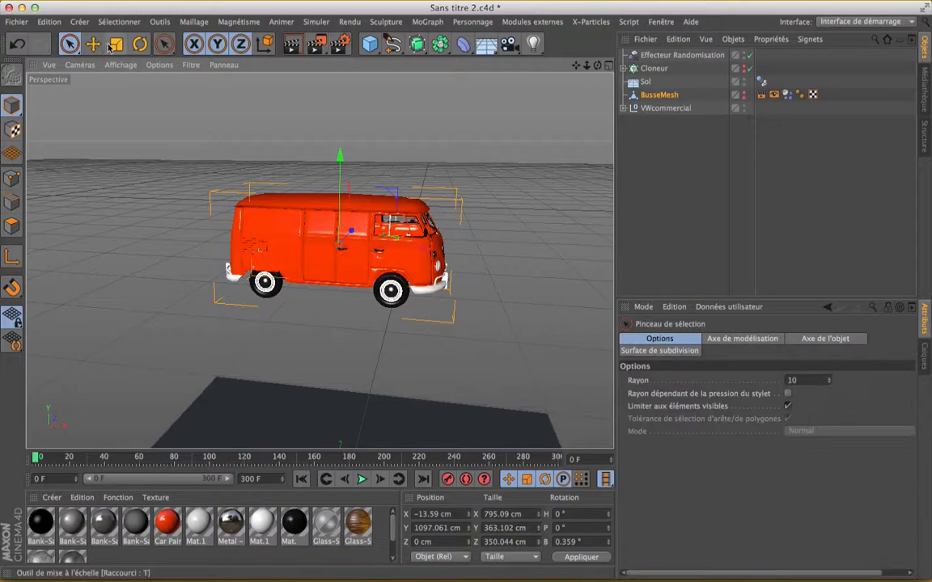
key(e)
drag(340, 158, 339, 243)
drag(576, 66, 615, 8)
drag(382, 95, 371, 248)
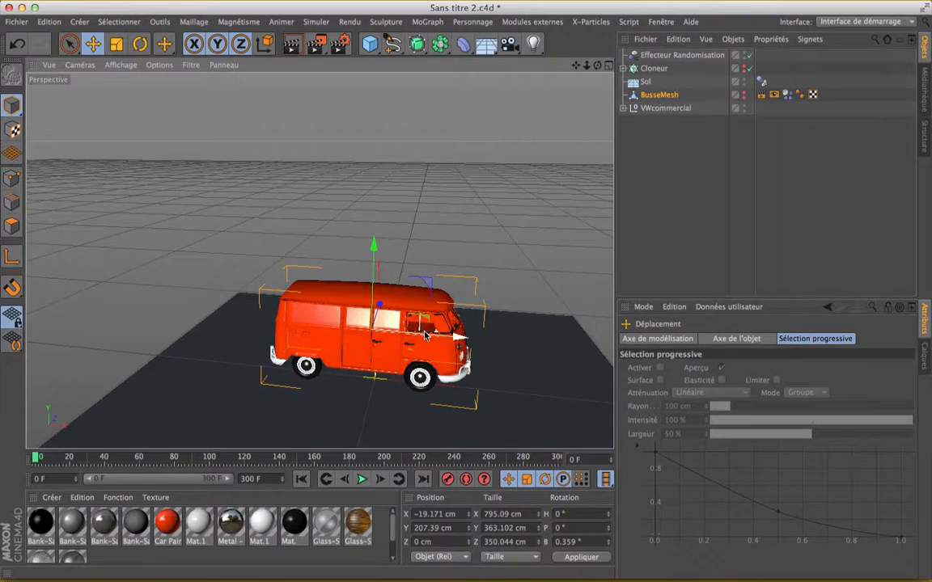
drag(426, 333, 443, 345)
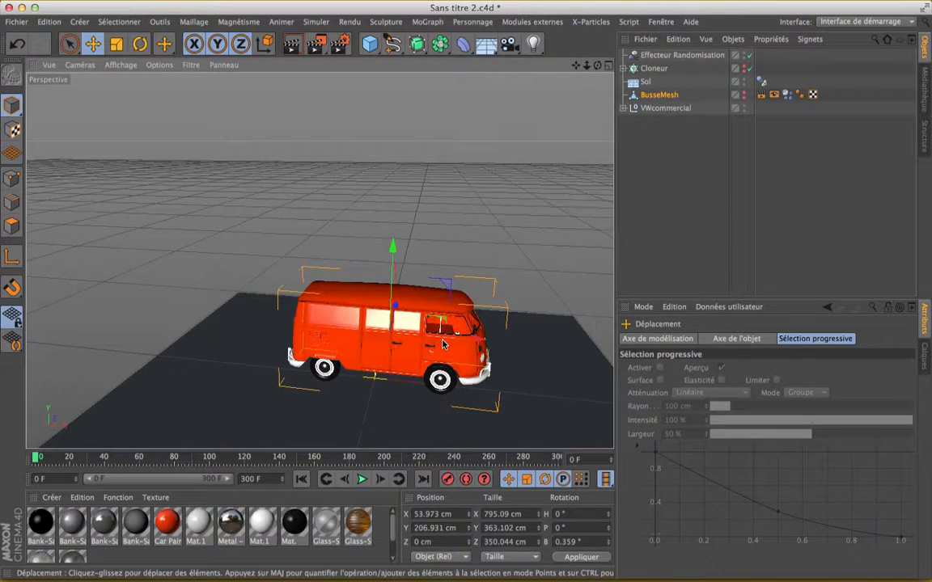